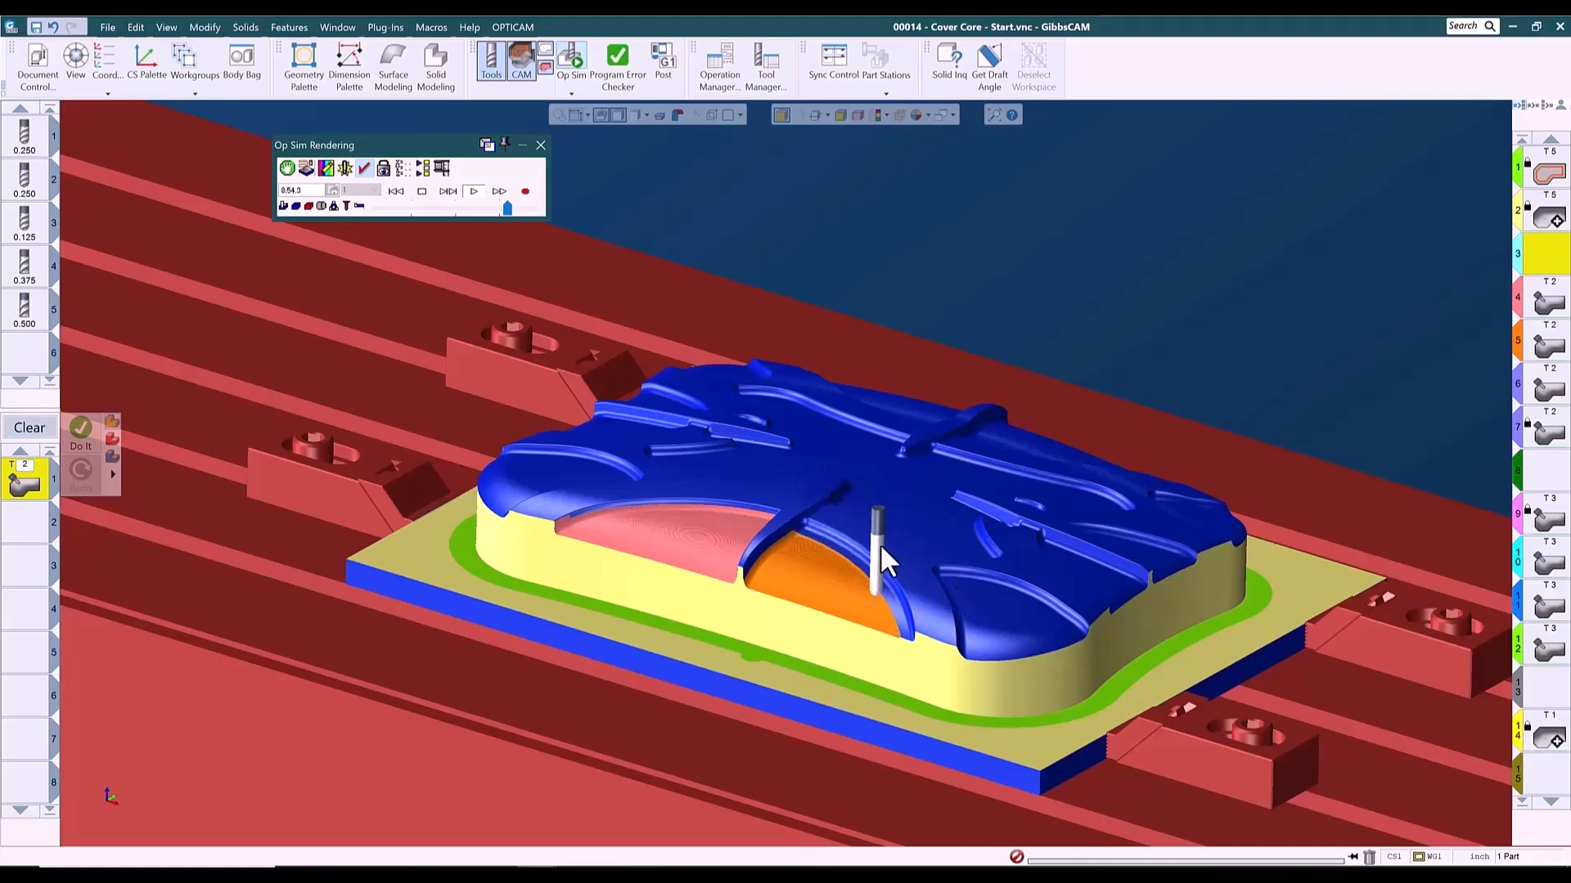
- Slow the machining simulation, examine the cutting of the cover core from several sides, then close it and restore the isometric view
click(497, 206)
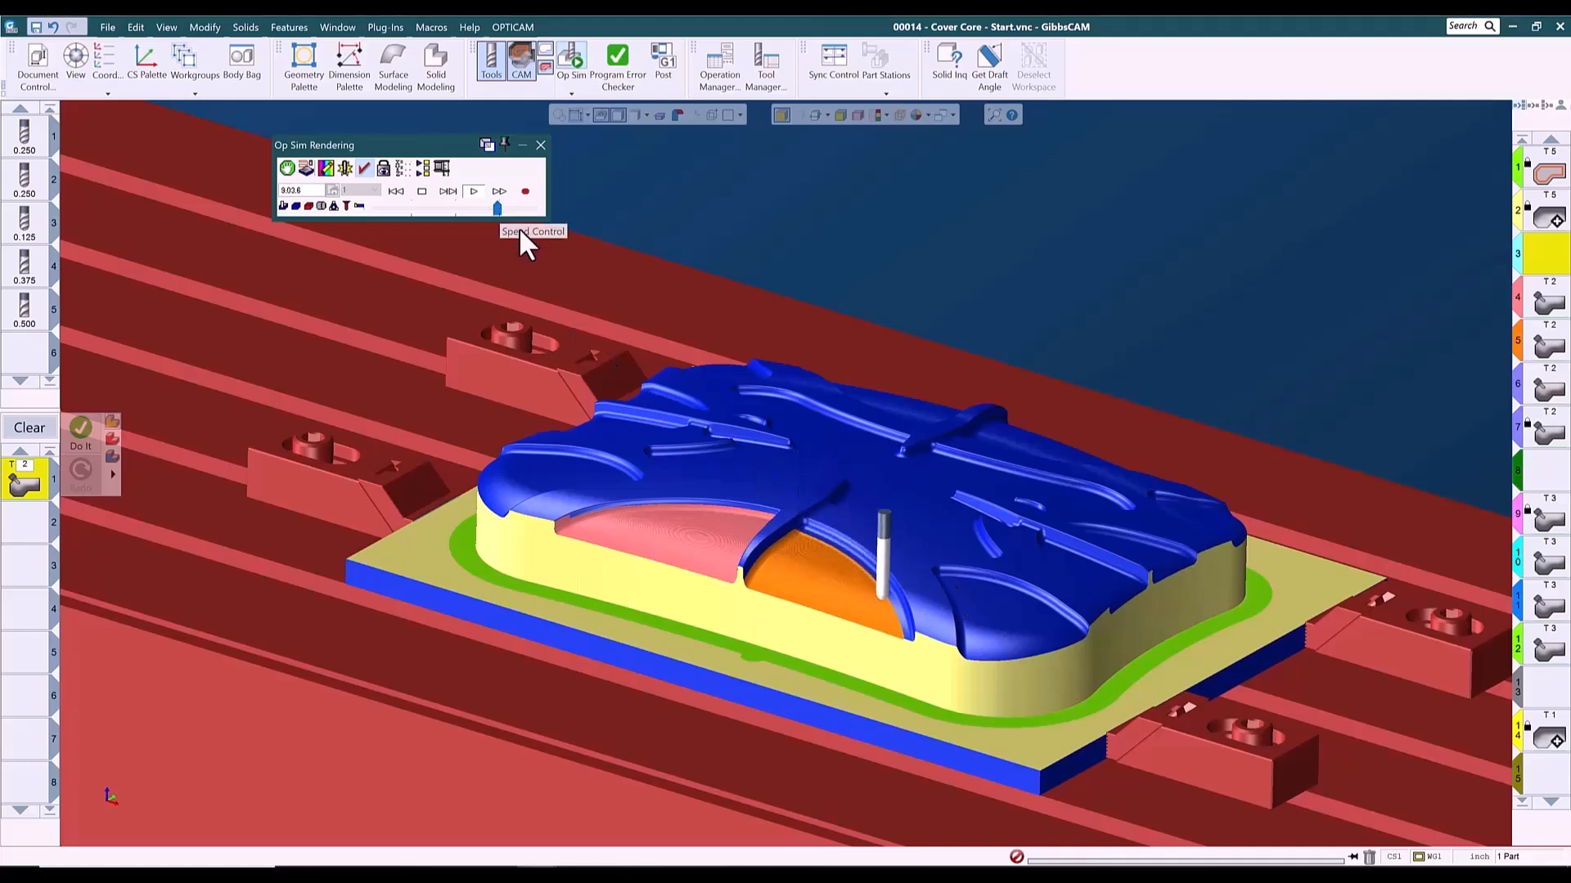
drag(499, 208, 502, 208)
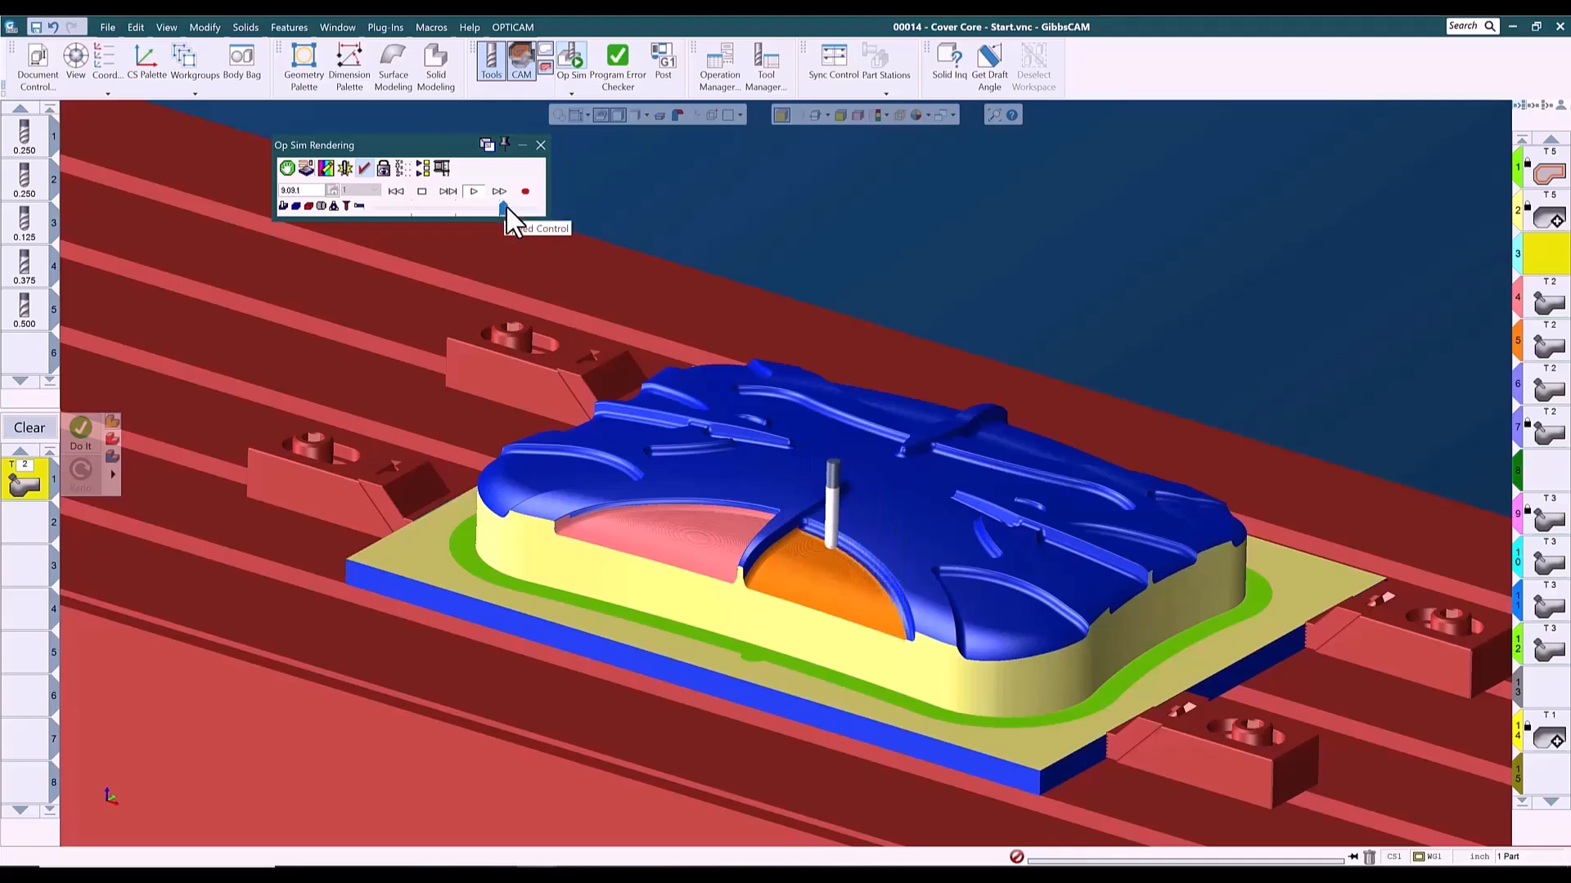
middle_drag(1047, 620, 628, 296)
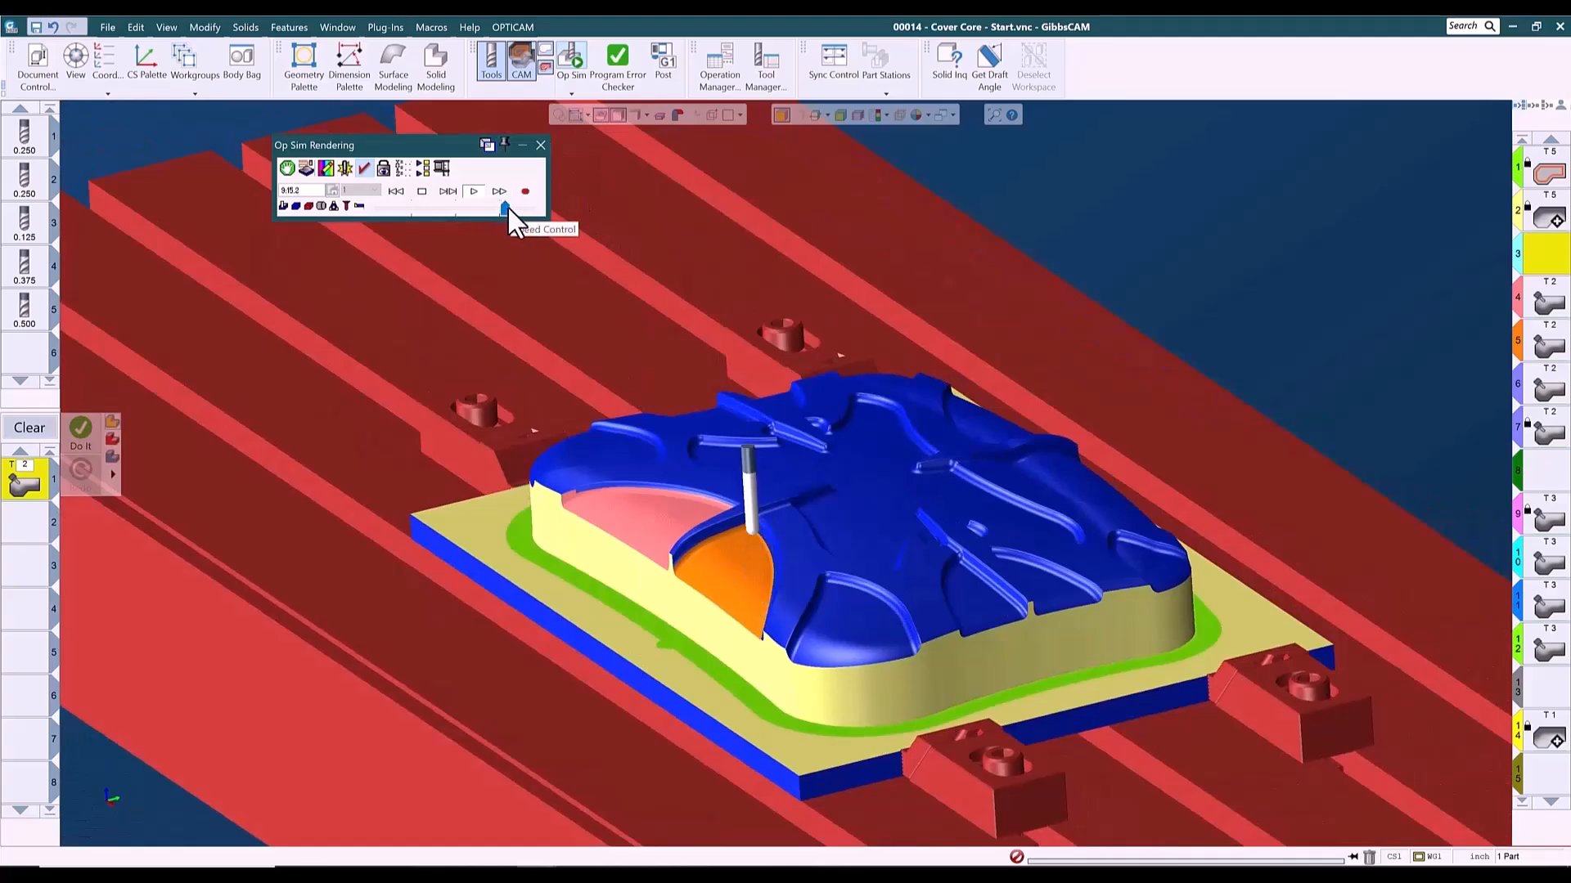
middle_drag(1169, 716, 792, 616)
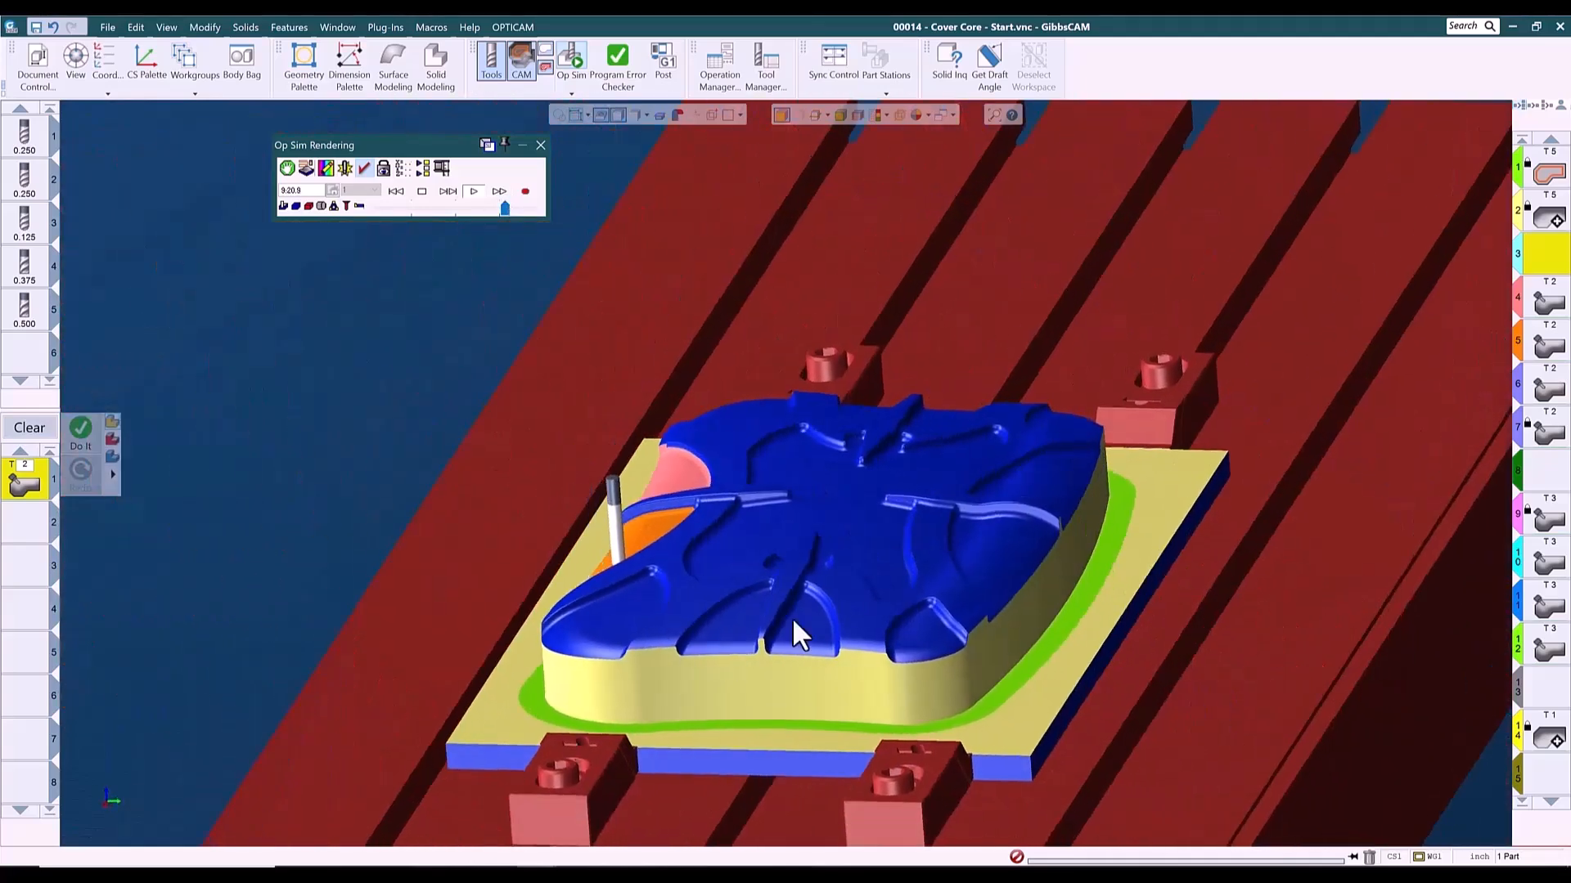
middle_drag(1062, 415, 1006, 696)
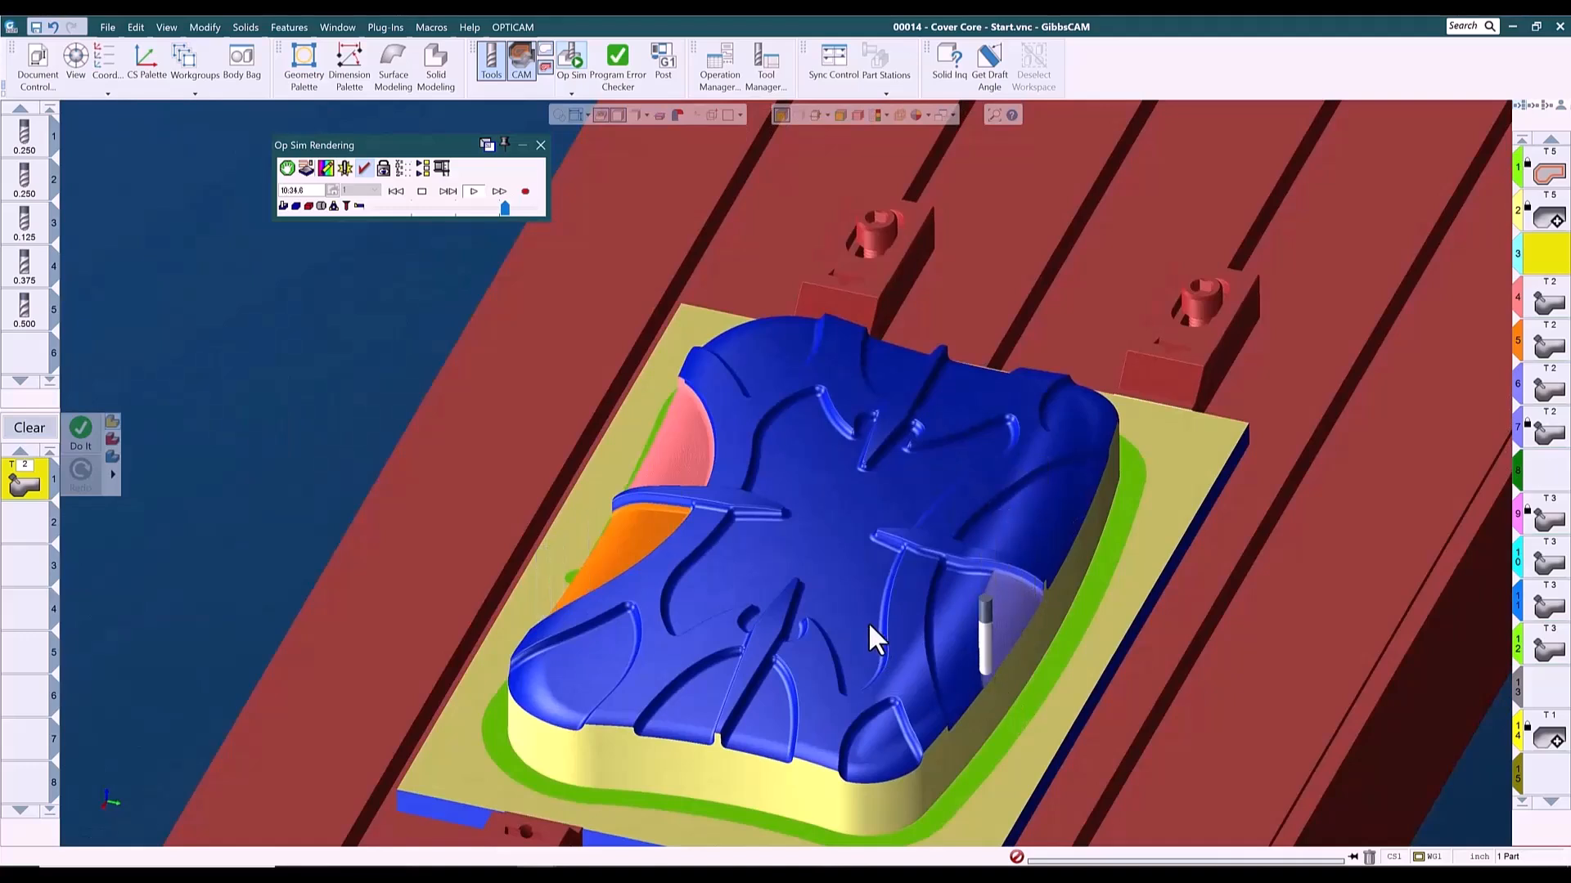
middle_drag(855, 678, 712, 664)
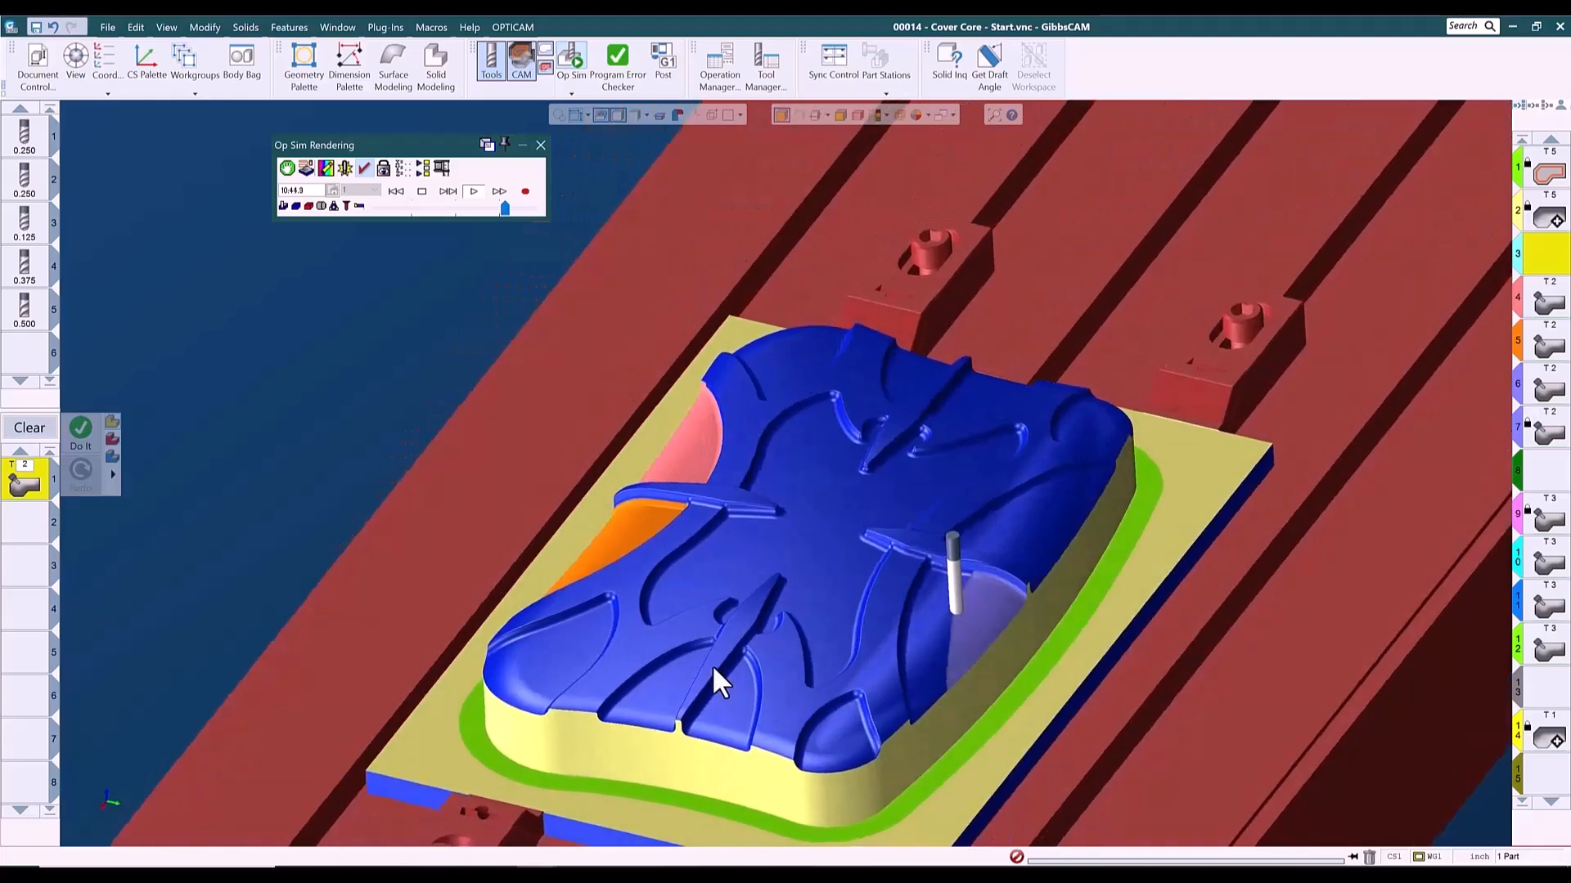
middle_drag(837, 711, 851, 467)
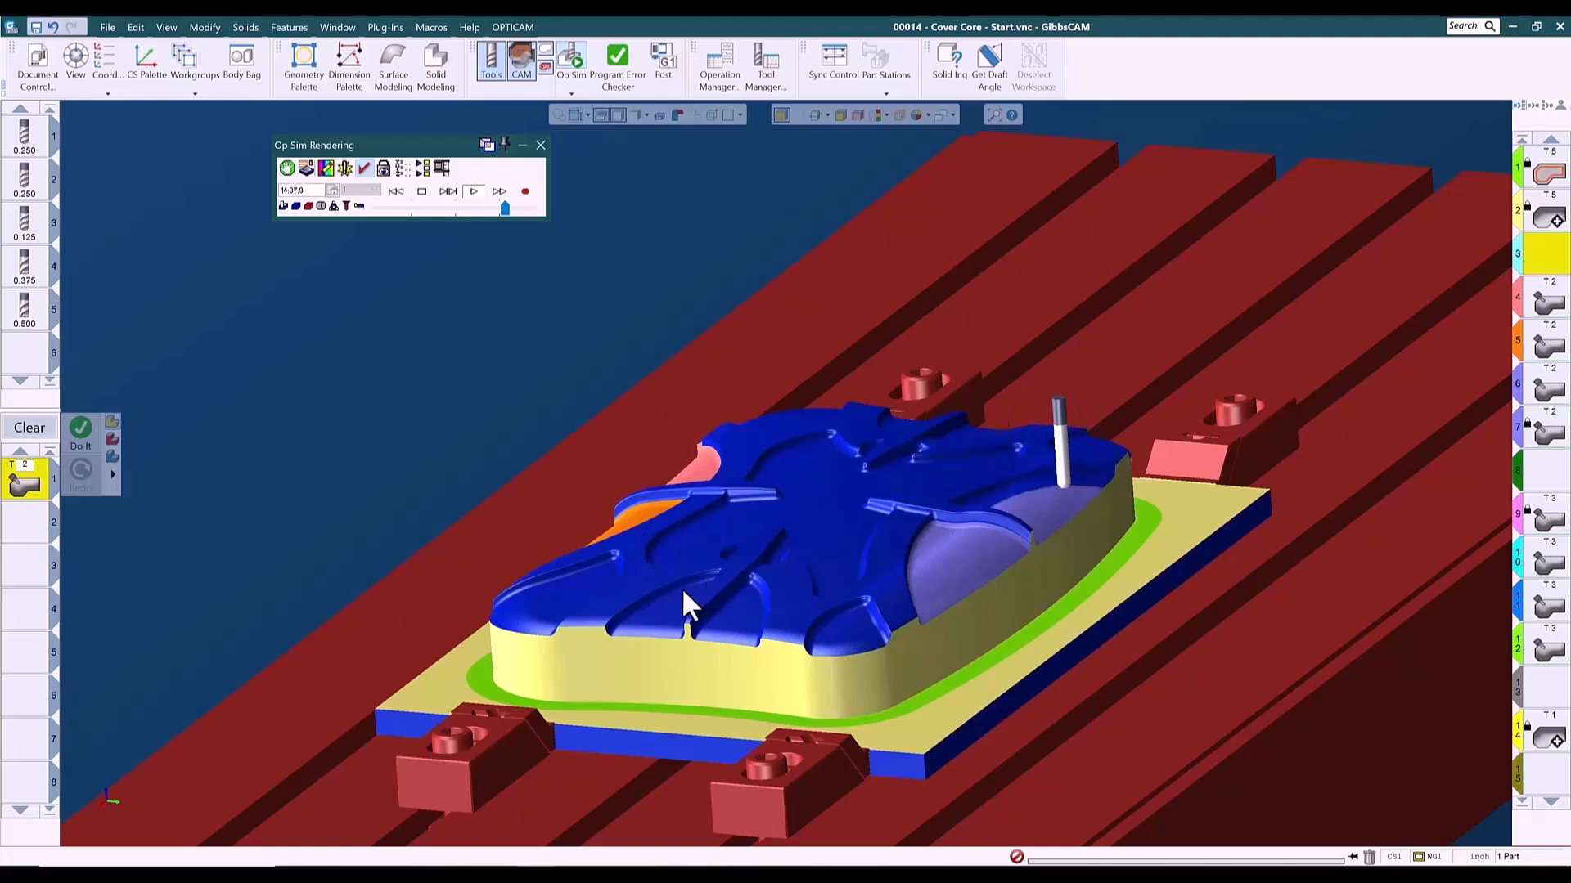
middle_drag(530, 626, 1246, 601)
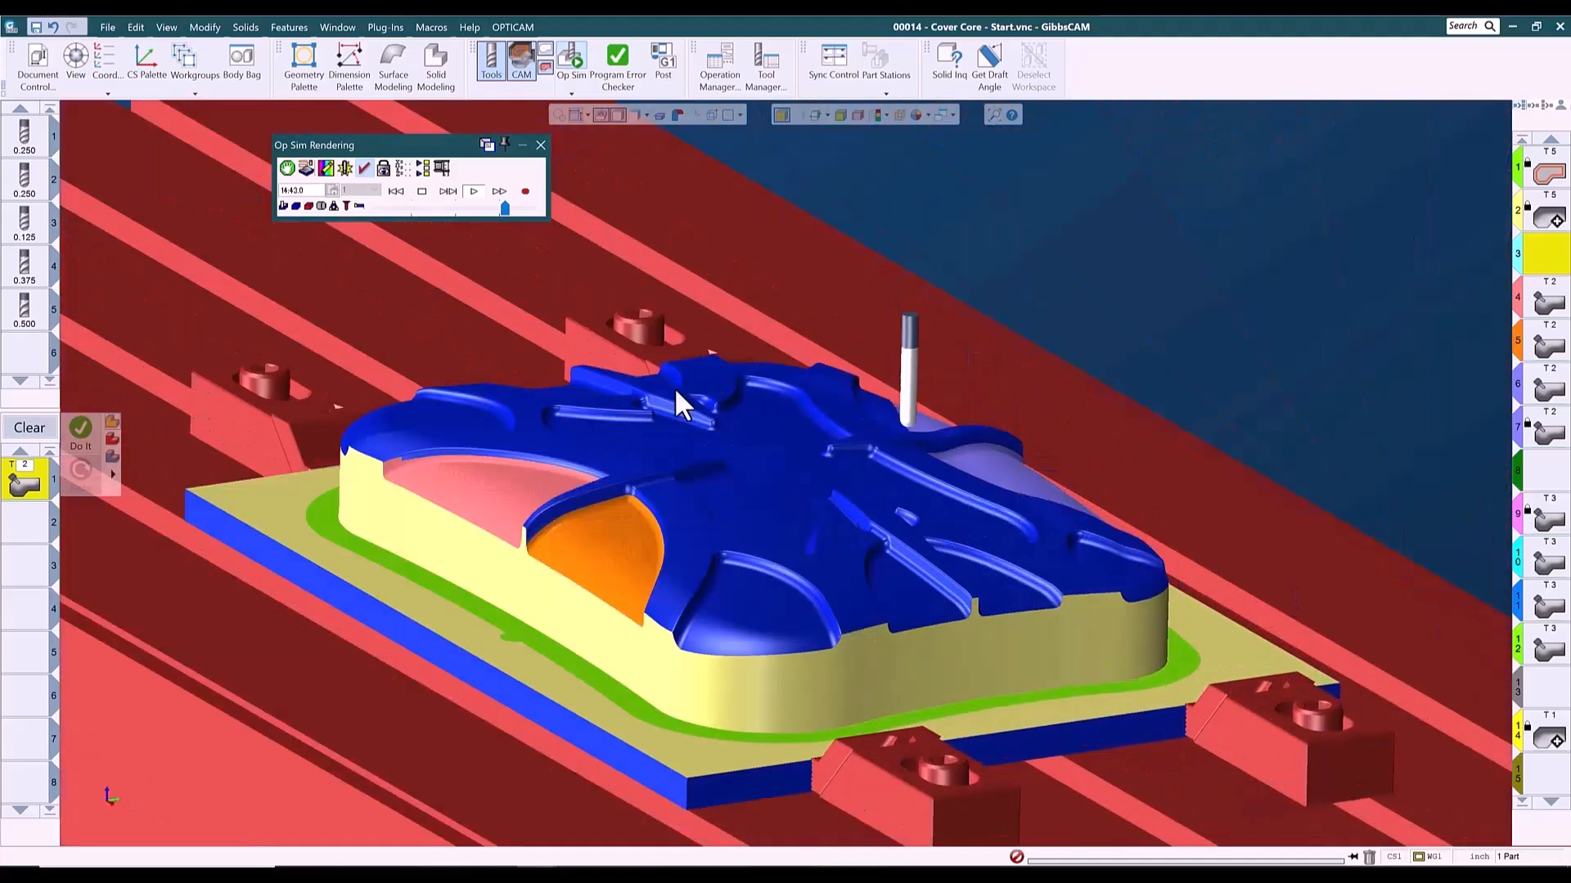
middle_drag(439, 375, 1317, 531)
middle_drag(386, 423, 464, 693)
middle_drag(609, 705, 774, 526)
middle_drag(715, 736, 867, 649)
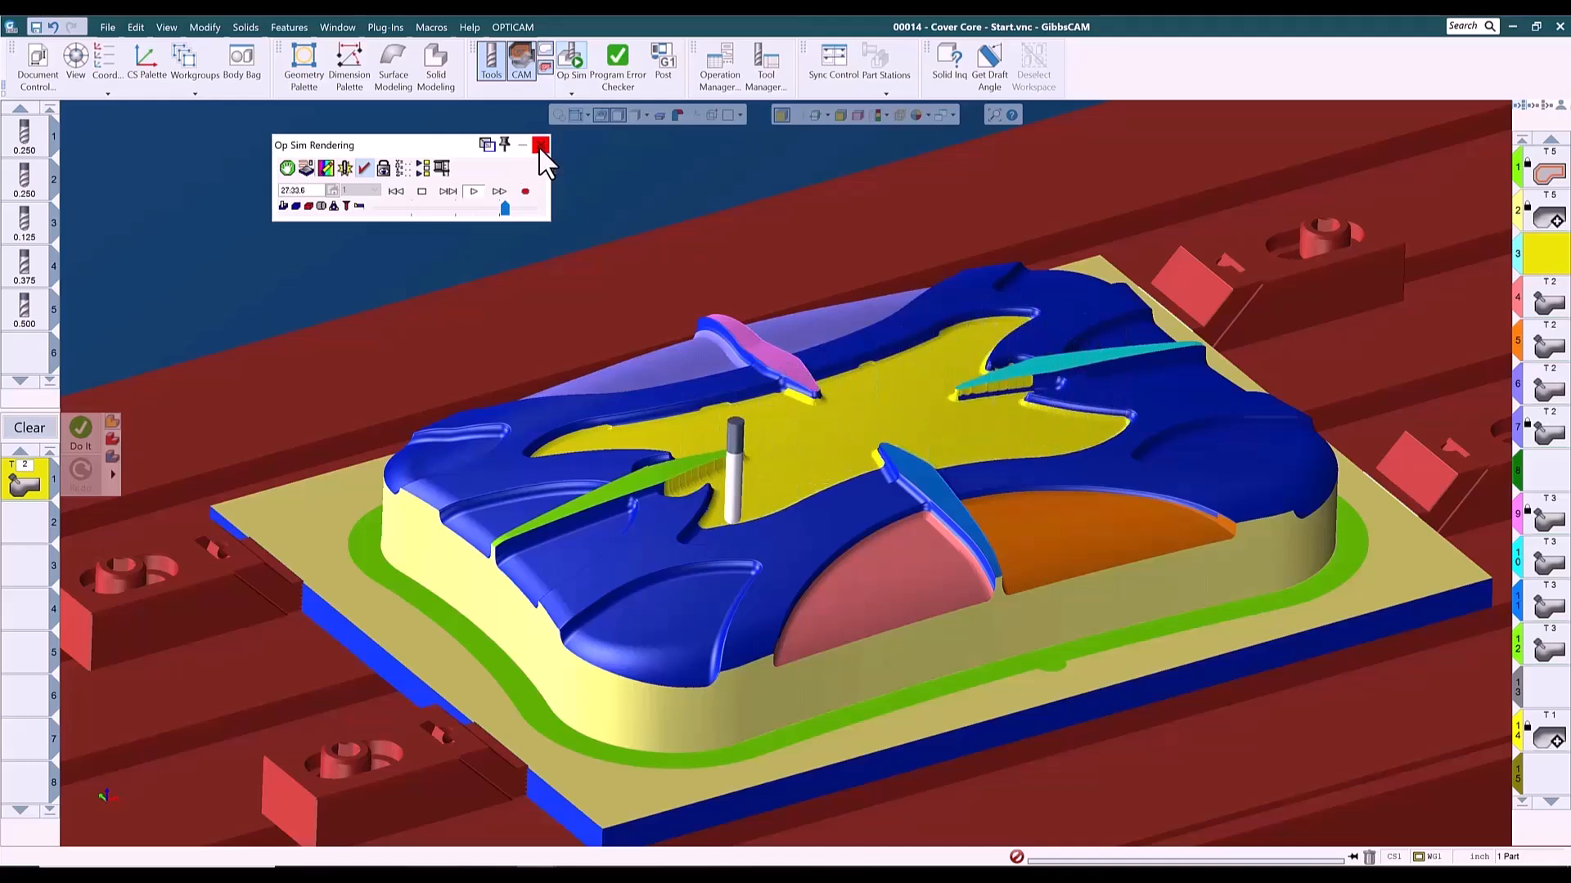
click(539, 146)
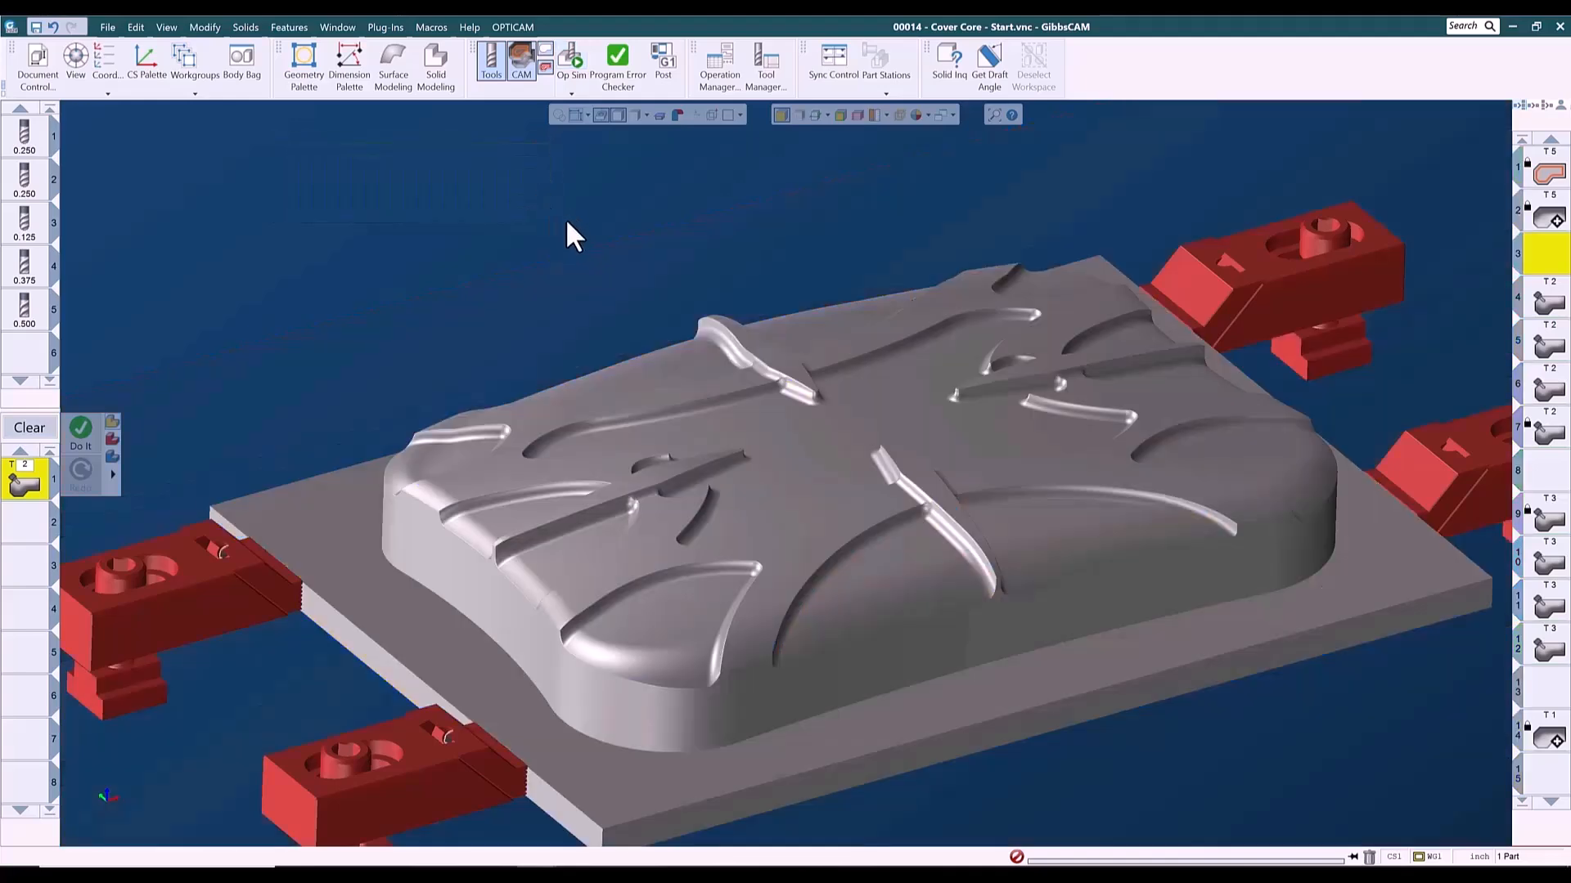
key(ctrl+i)
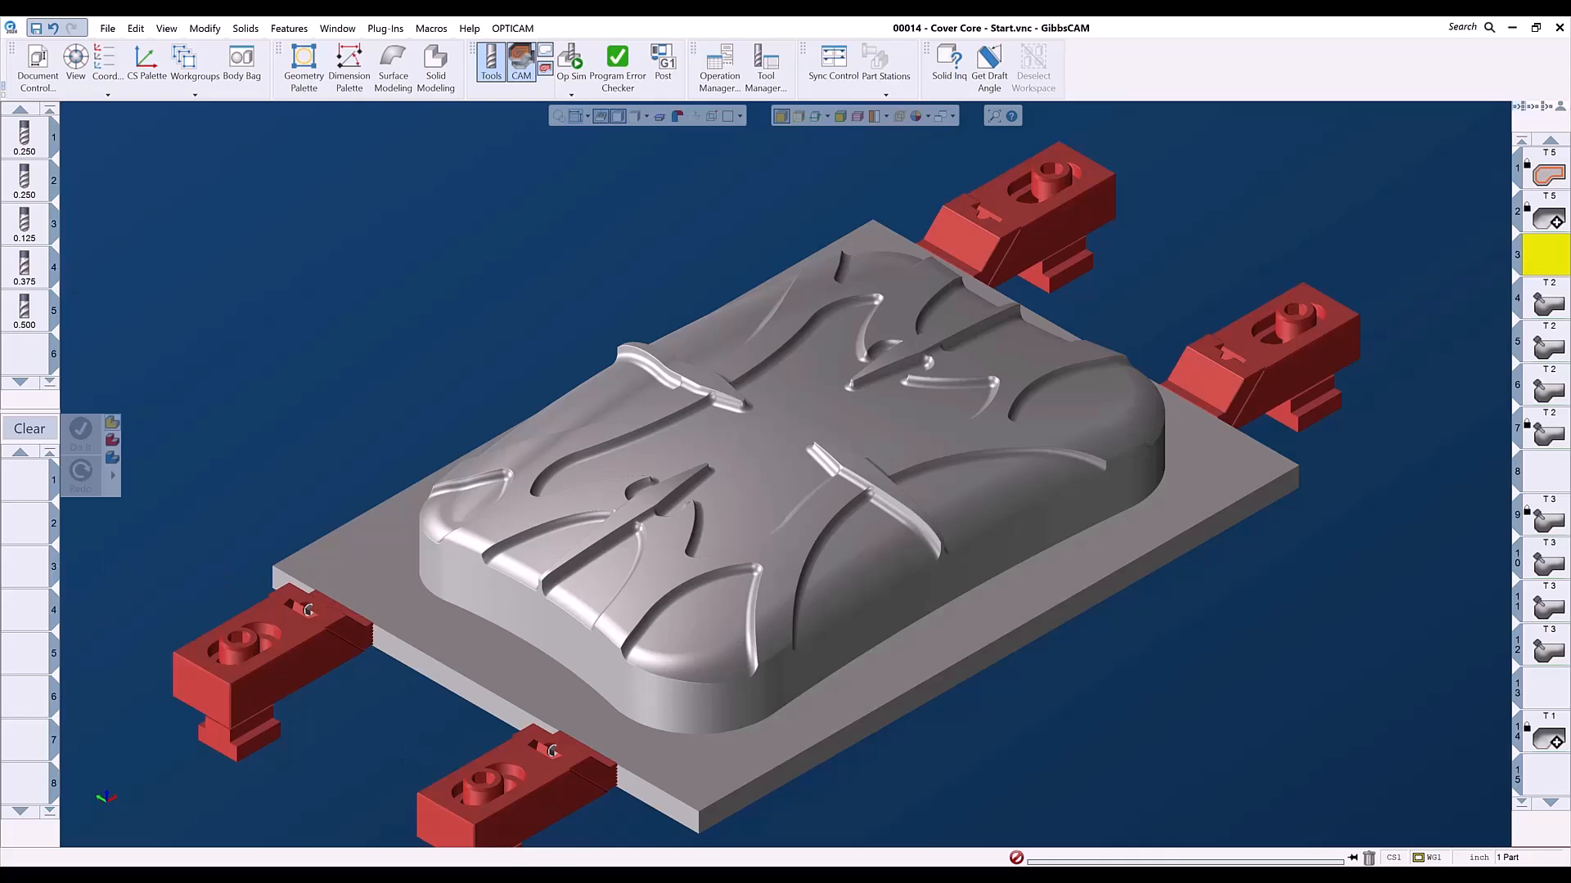
- Open the Cover Core file and review the toolpaths of operations 9, 10, 11, 12 and 20 on the part
click(468, 822)
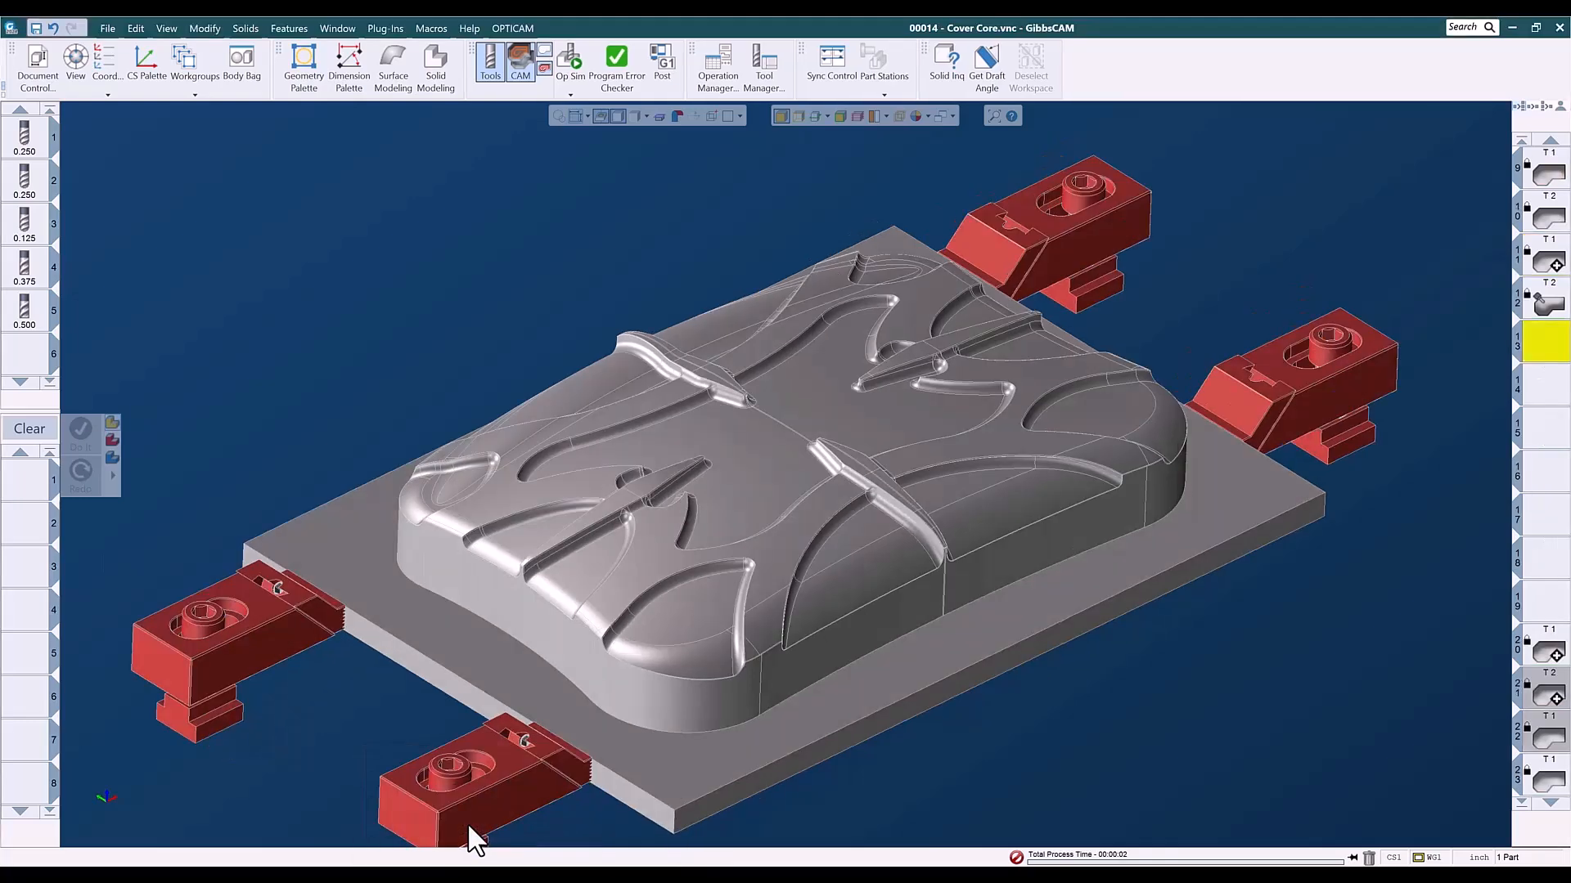
click(1542, 182)
double_click(1547, 180)
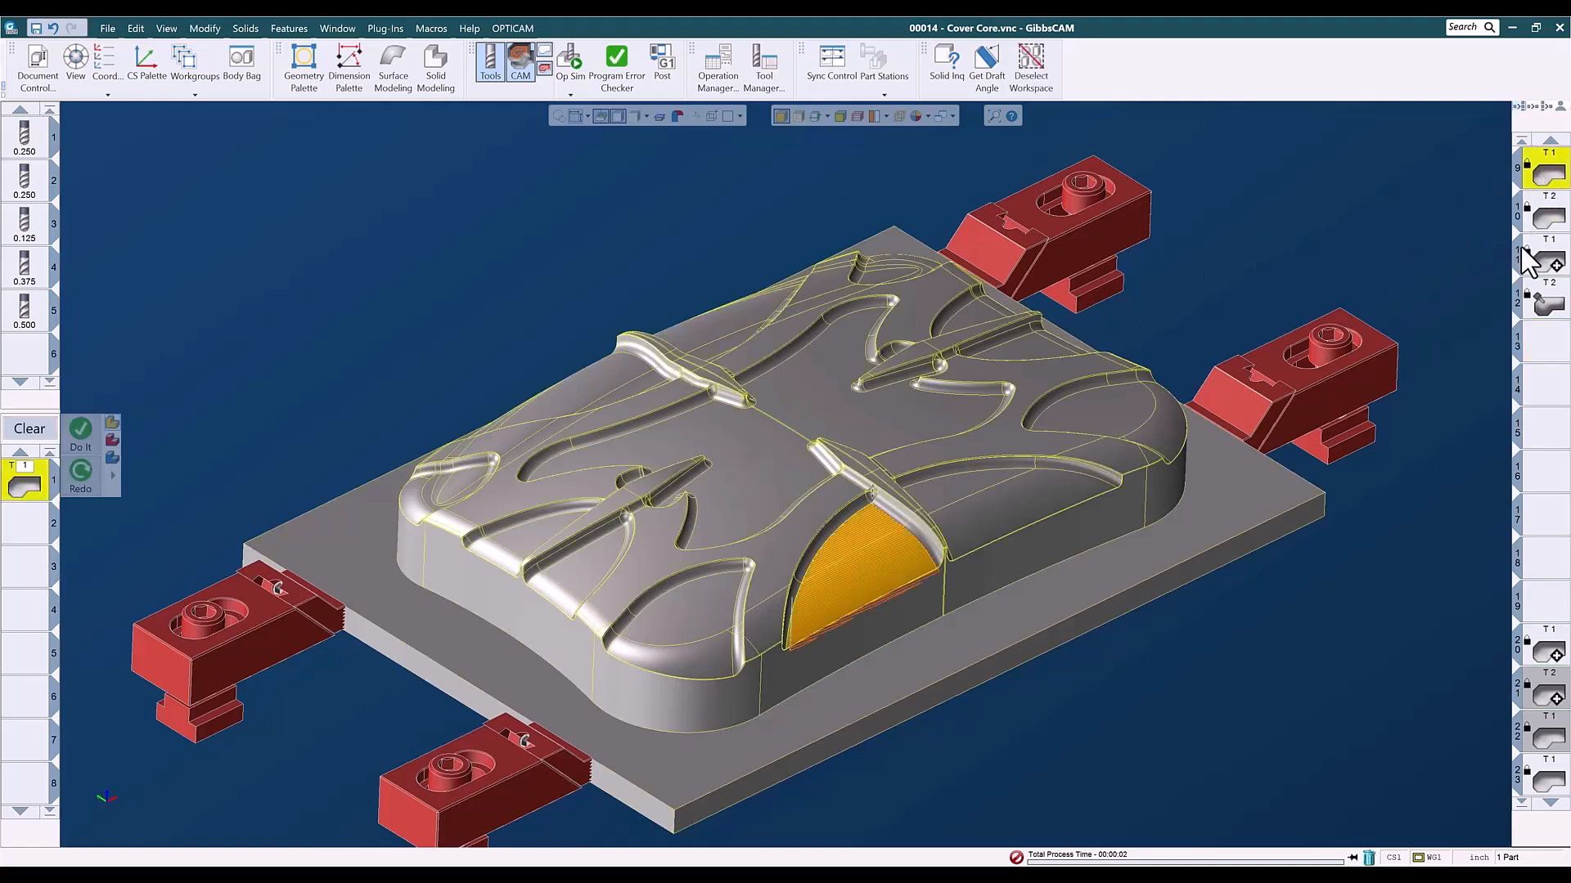
double_click(1544, 219)
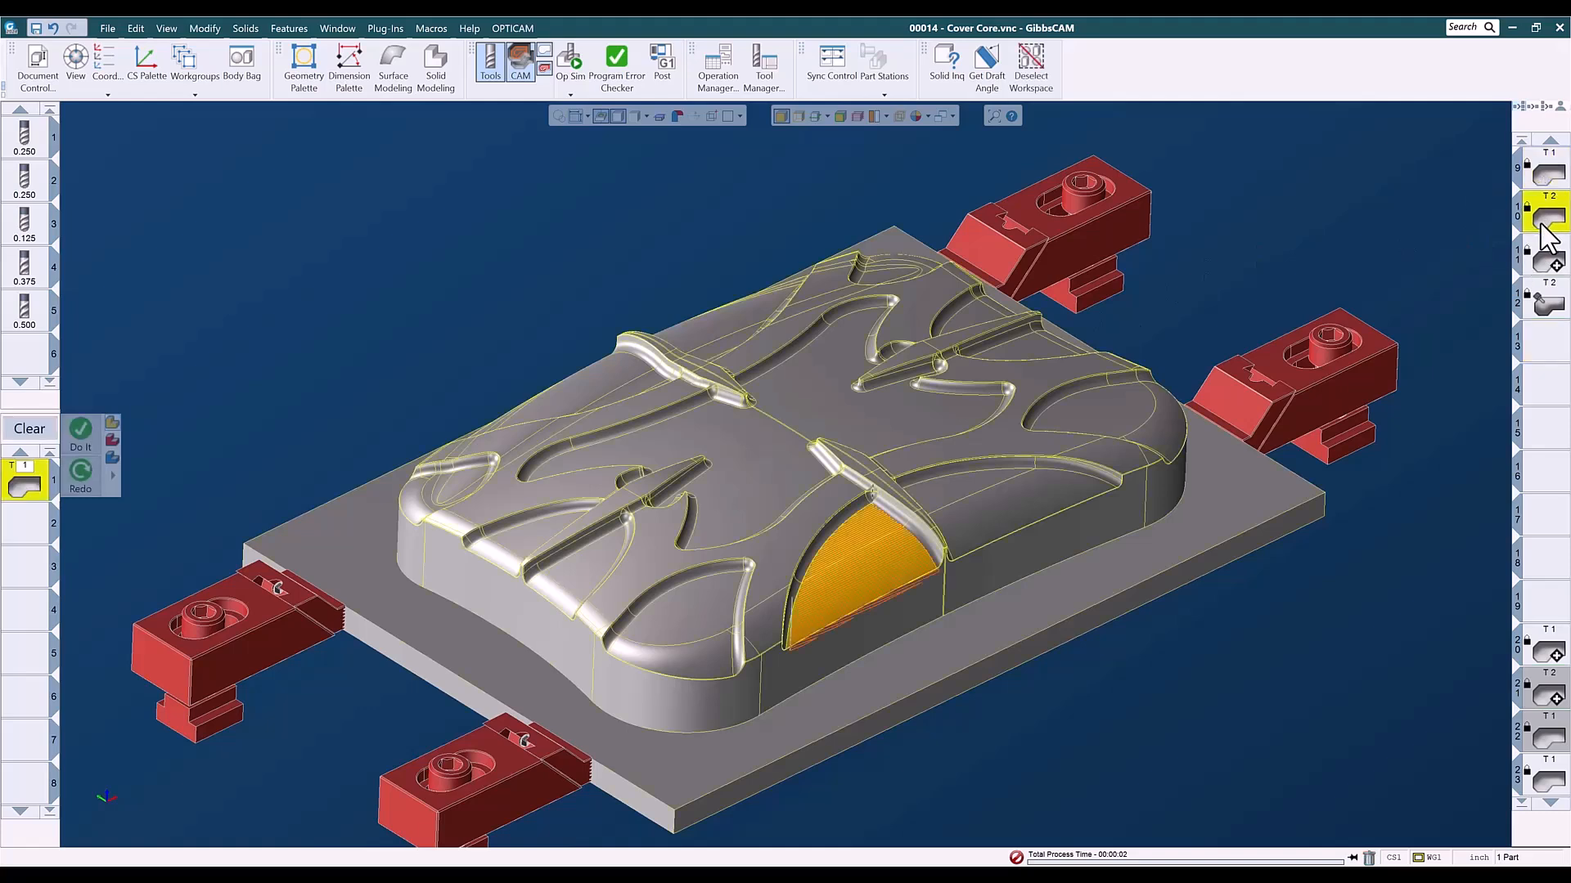
click(1549, 263)
double_click(1551, 266)
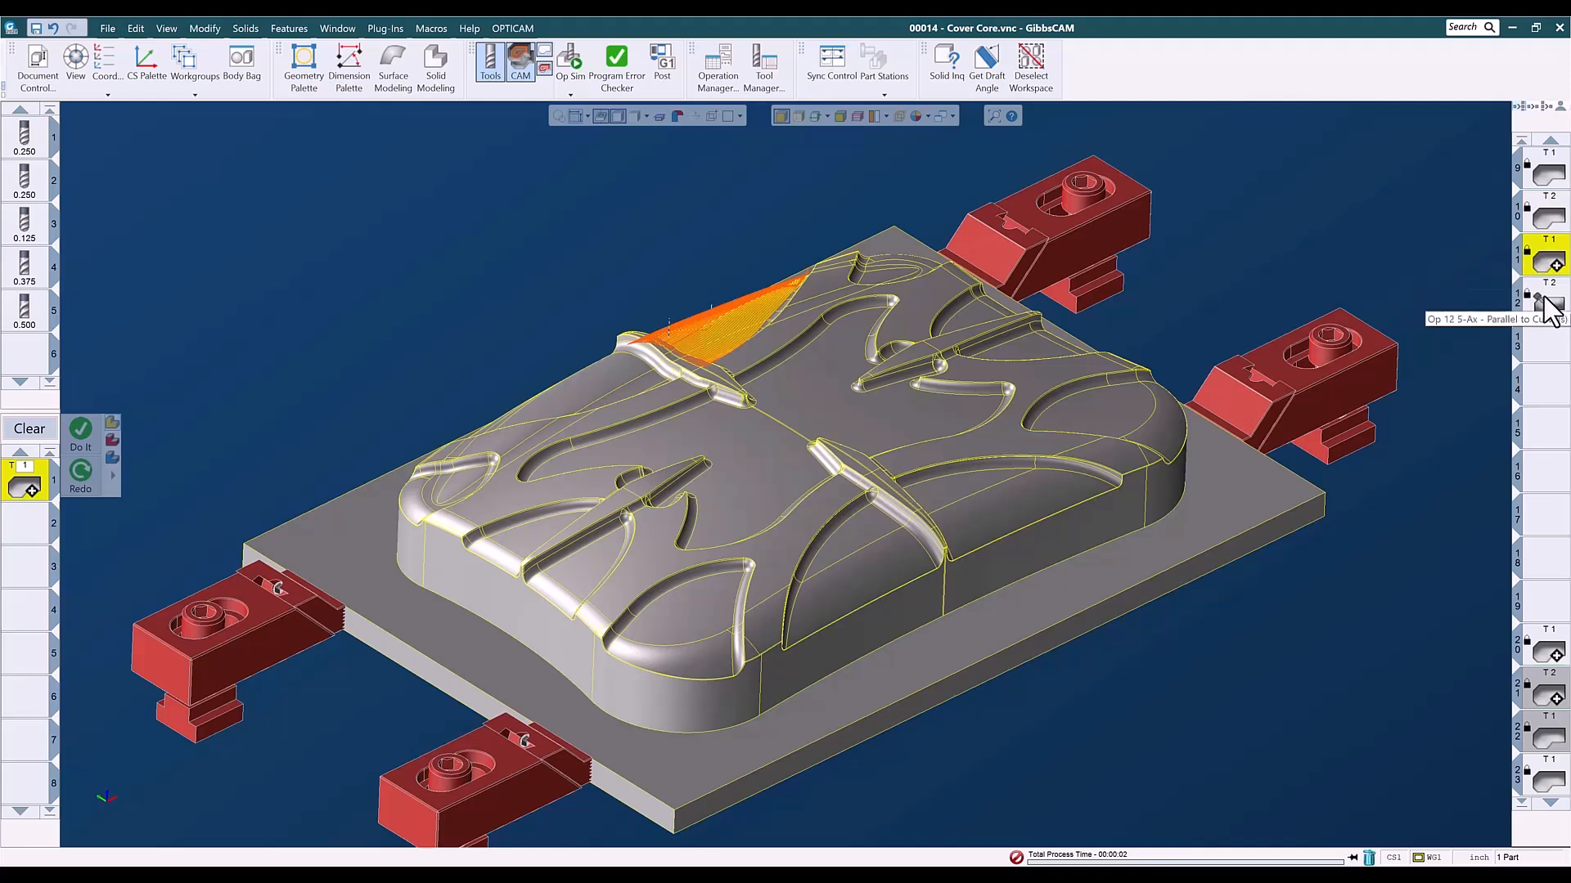
click(1548, 306)
double_click(1548, 306)
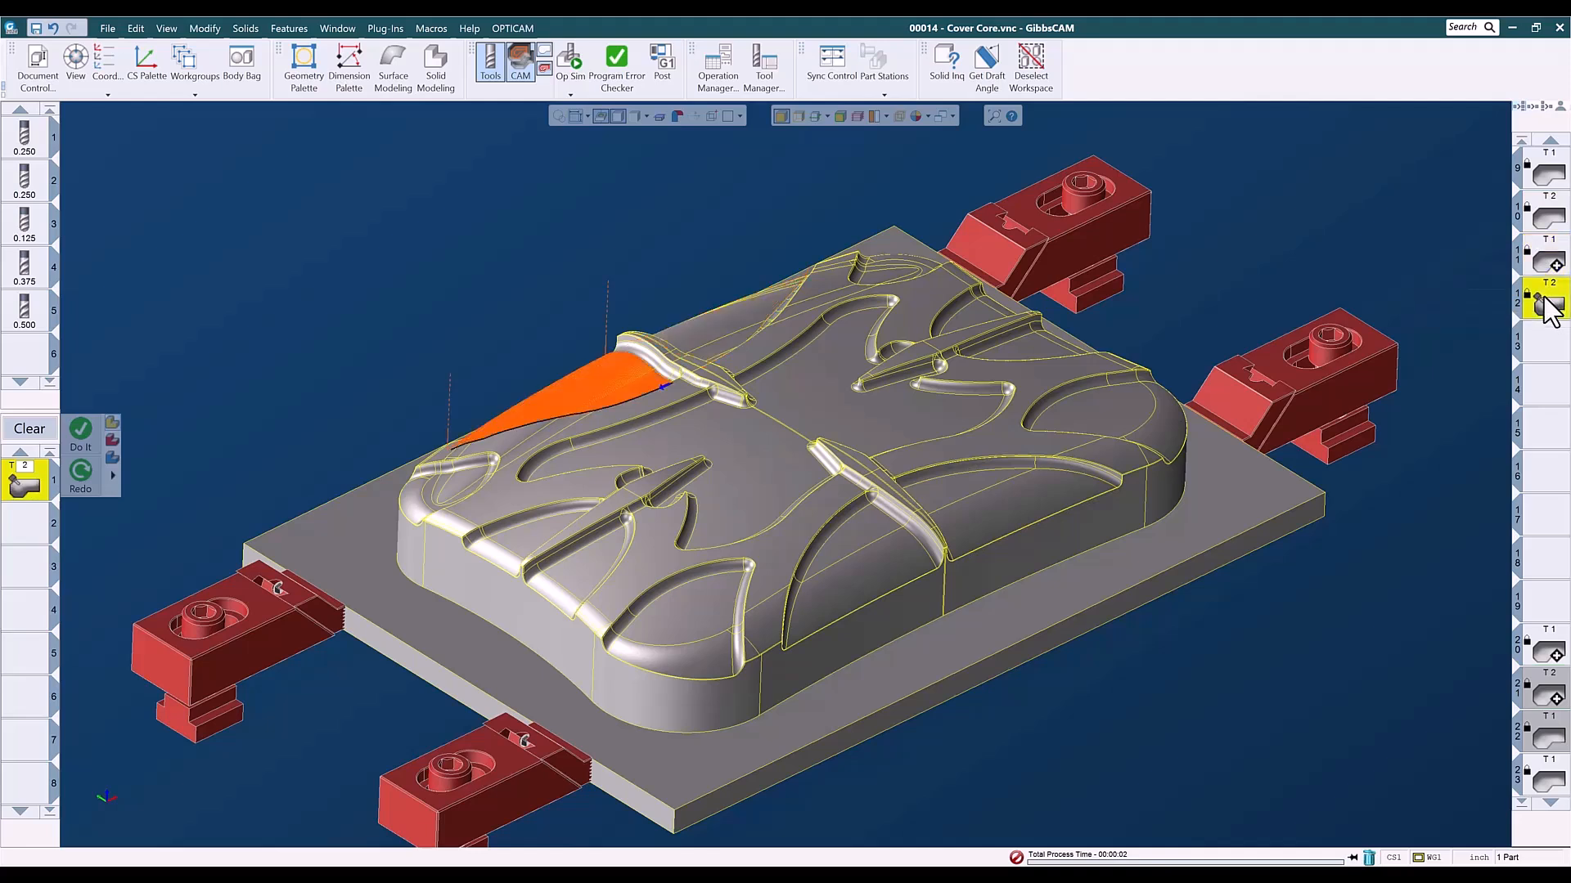
double_click(1550, 653)
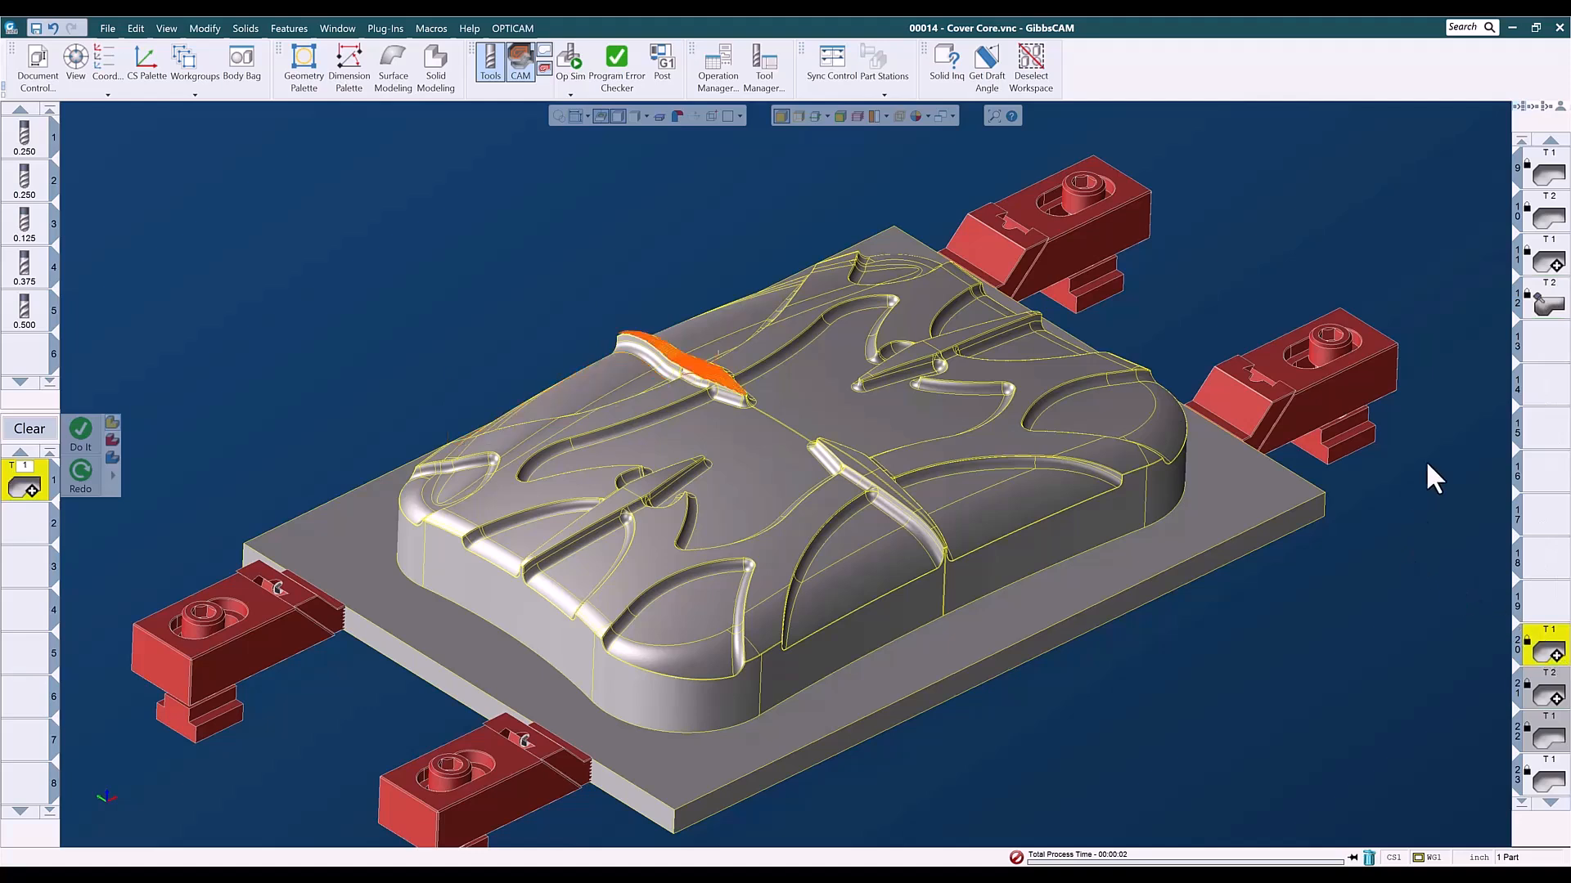
double_click(1551, 229)
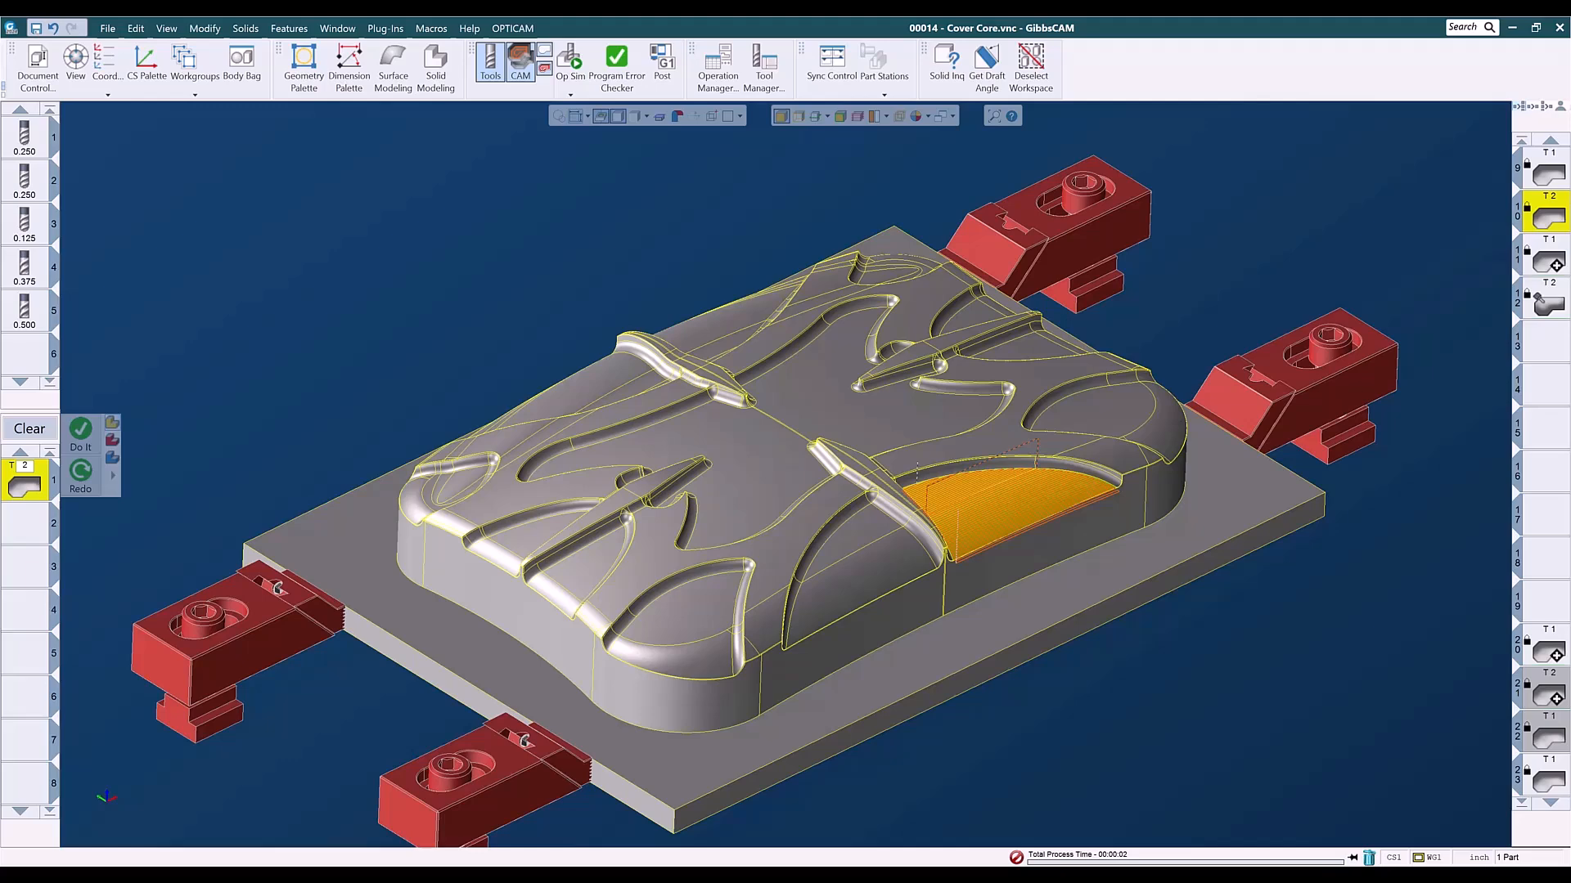
- Deselect the operation and select both floor faces of the front corner pocket on the cover core
click(708, 607)
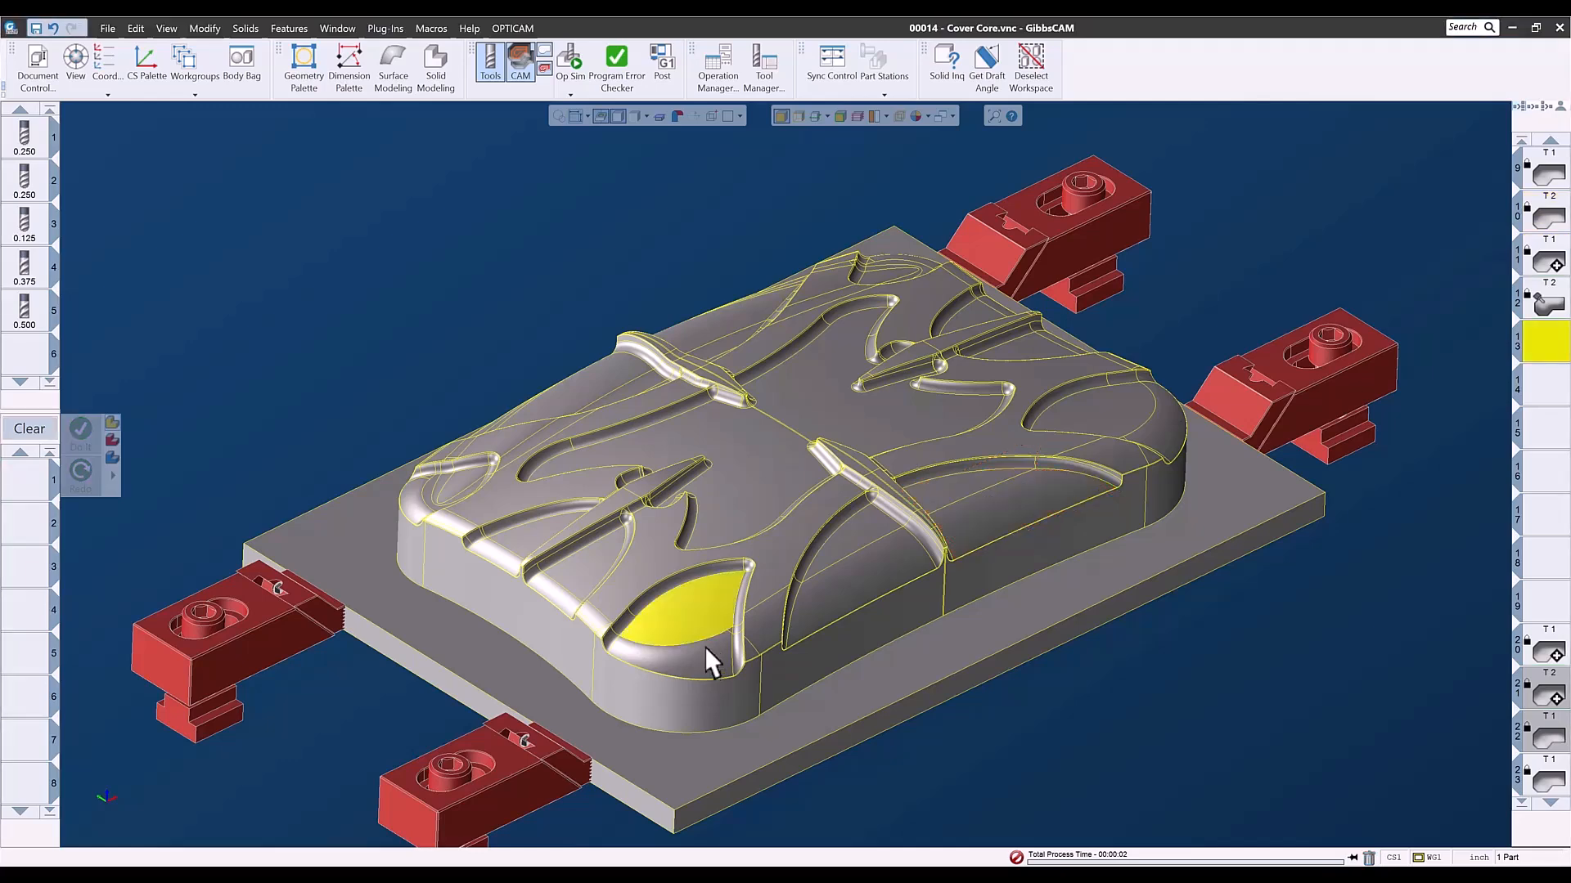
scroll(712, 644, up, 5)
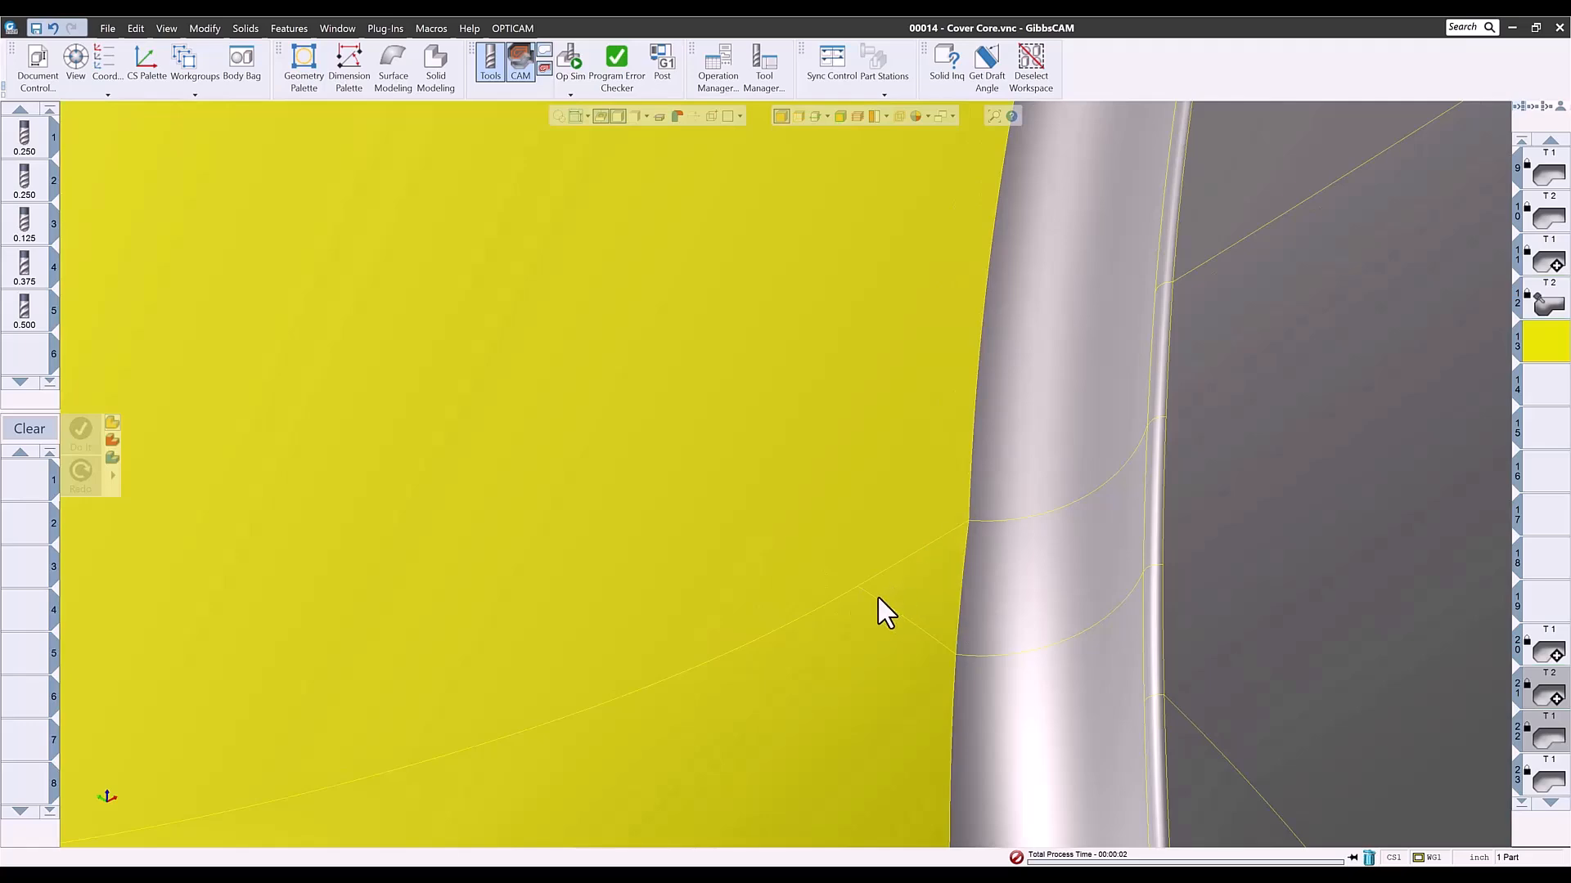
scroll(876, 605, down, 6)
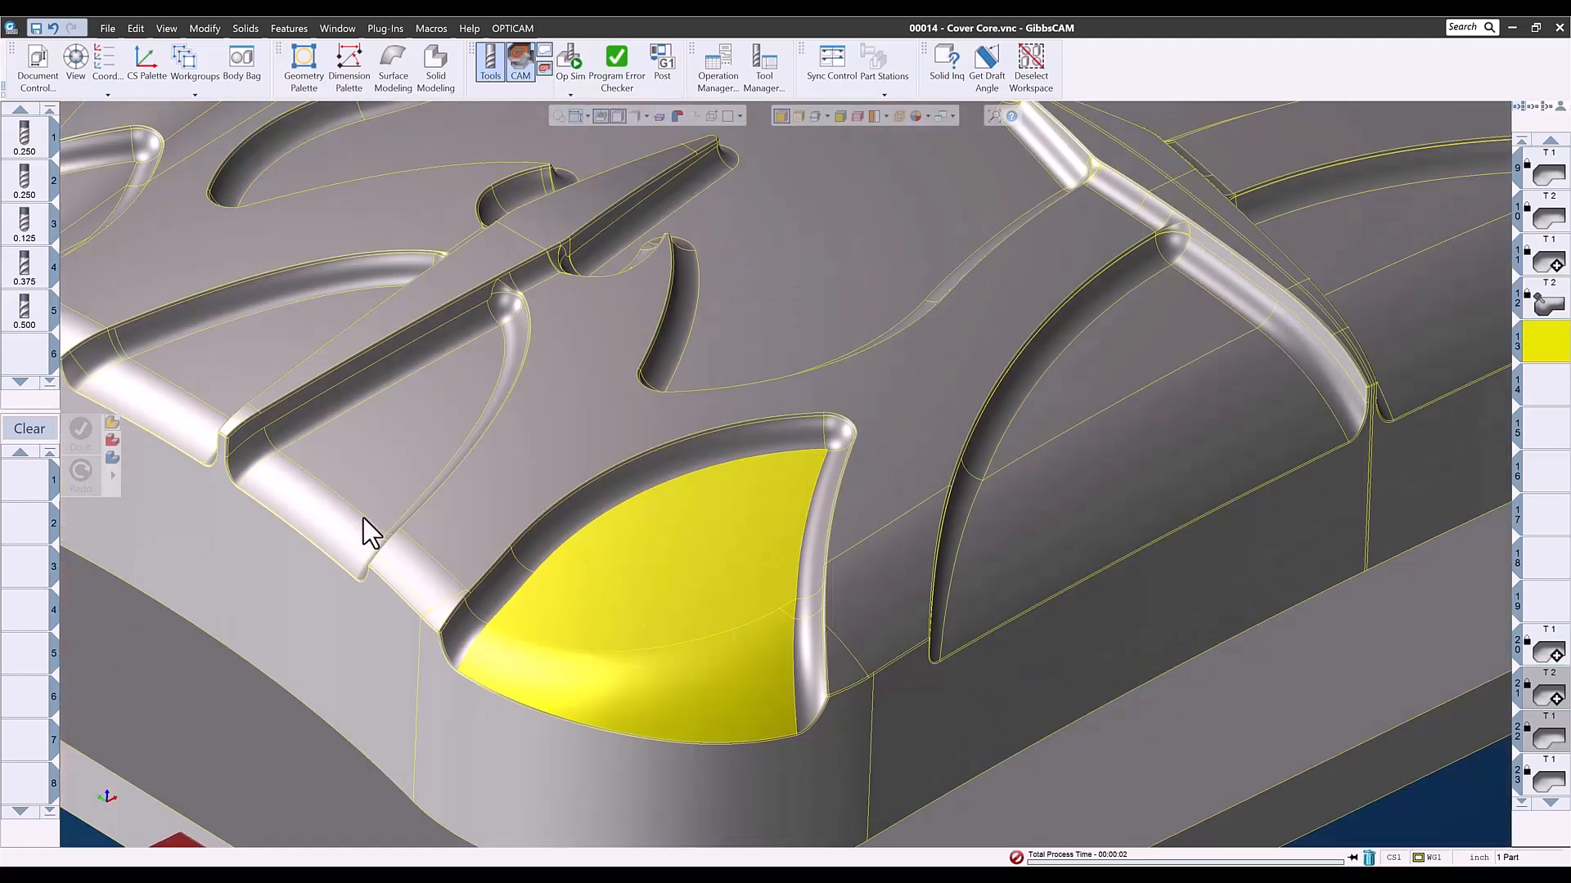
- Define milling tool 6 as a ball end mill with a 0.25 inch diameter and 3 flutes
double_click(24, 355)
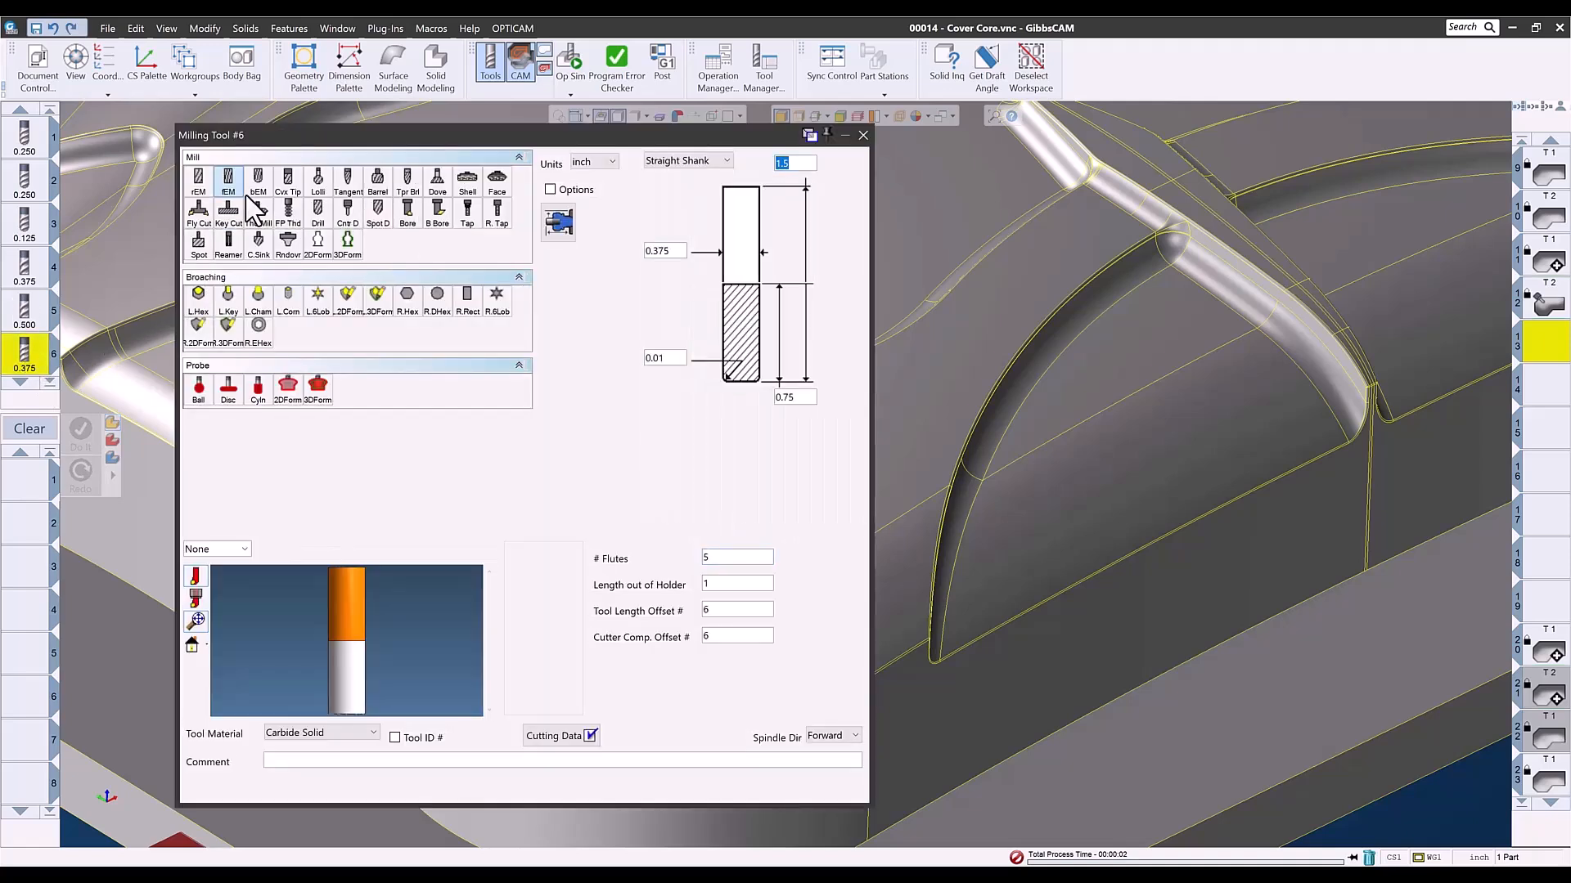
click(258, 182)
click(676, 252)
text(.25)
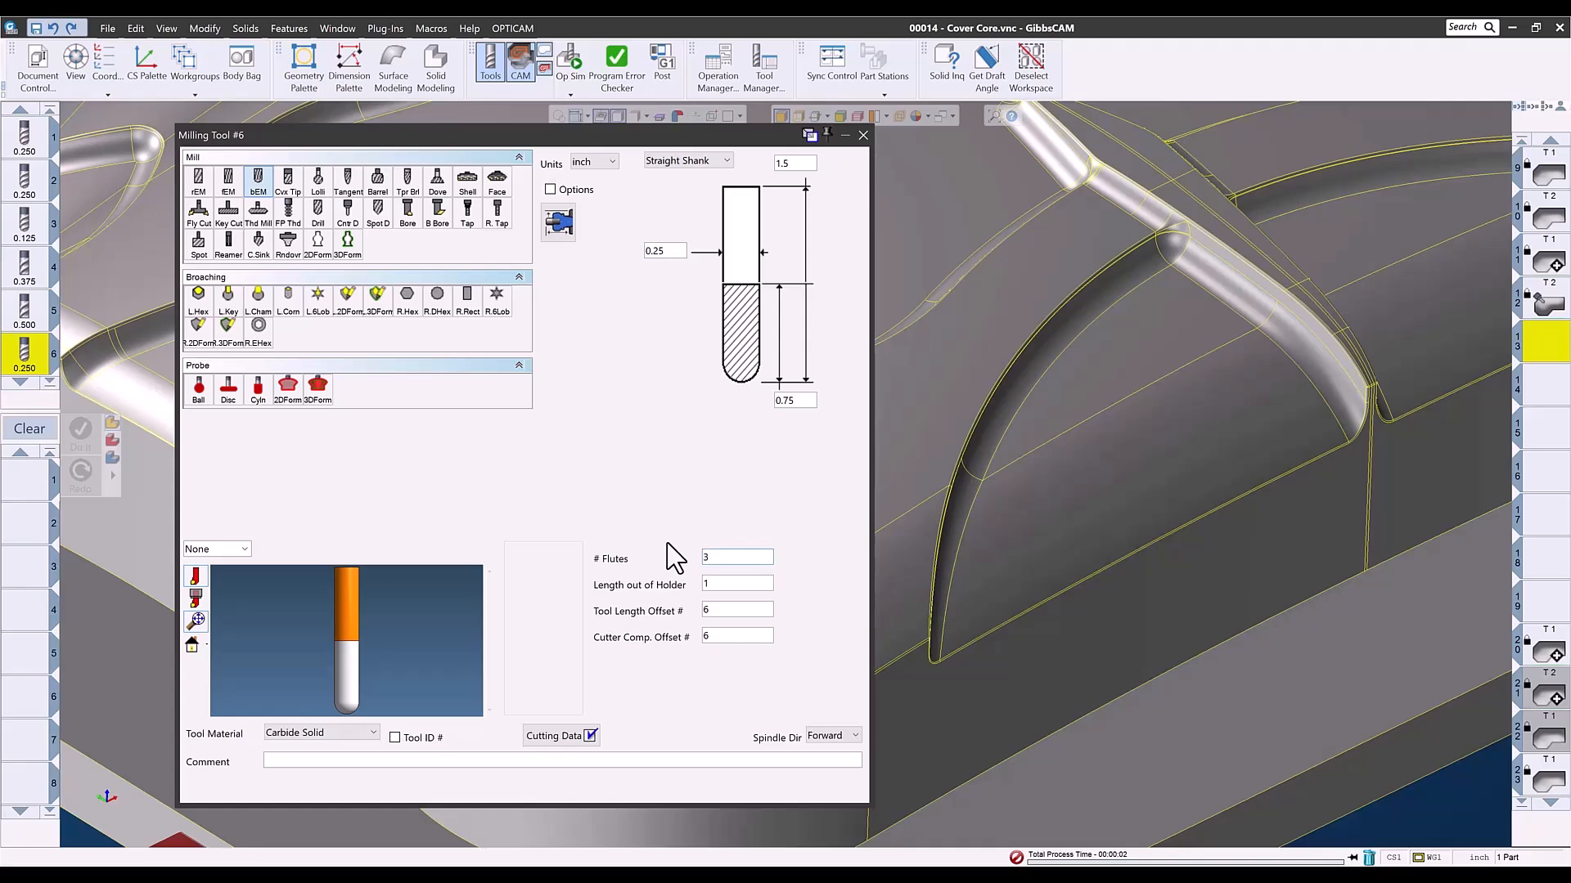
click(863, 136)
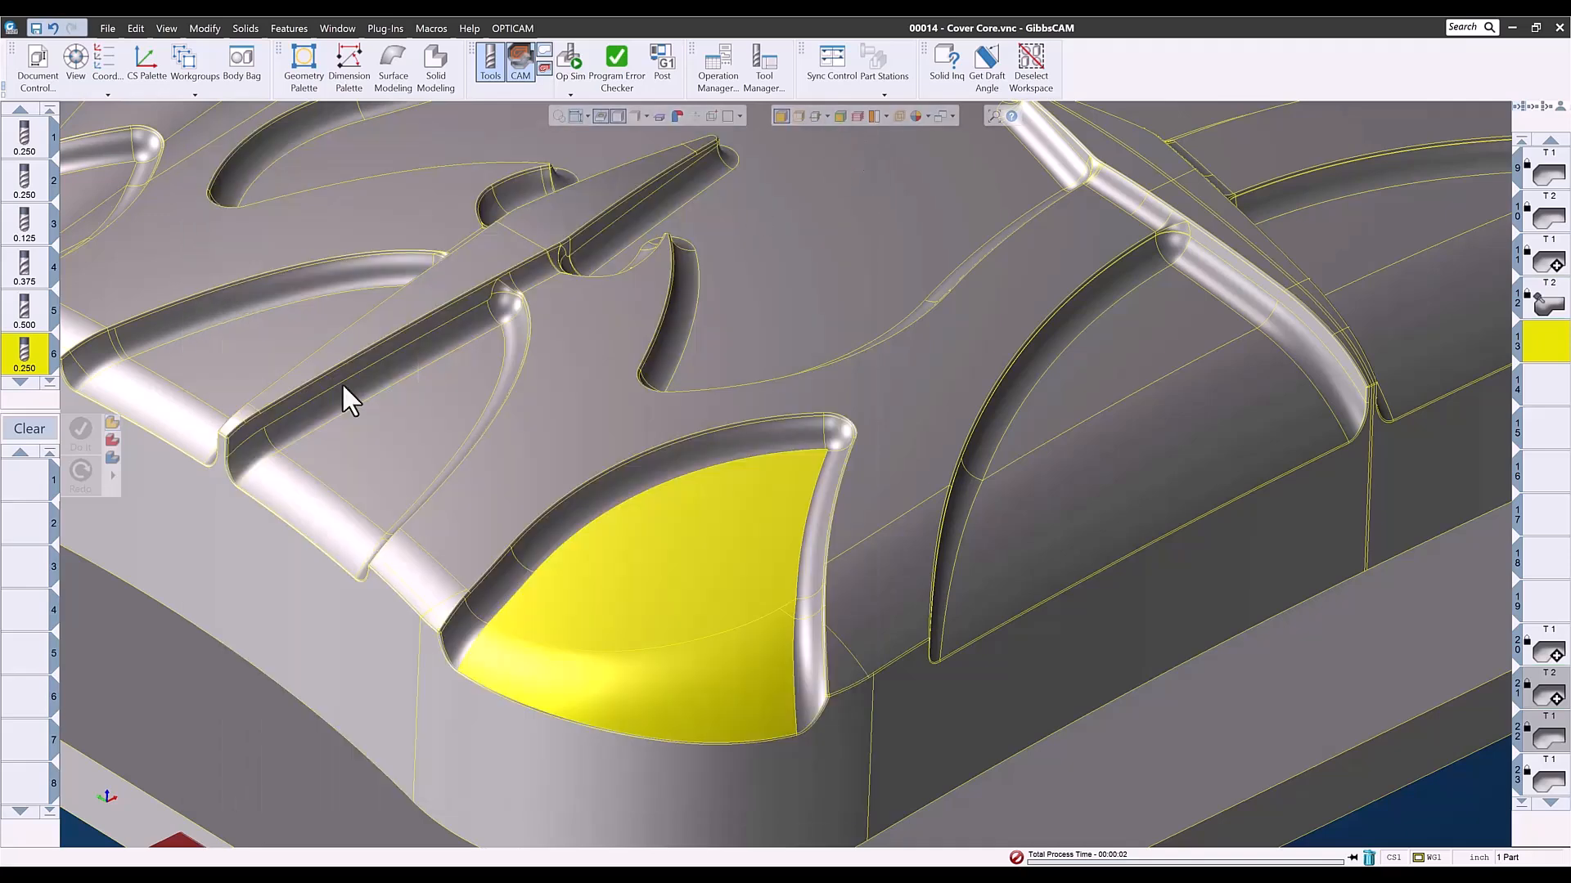
right_click(25, 359)
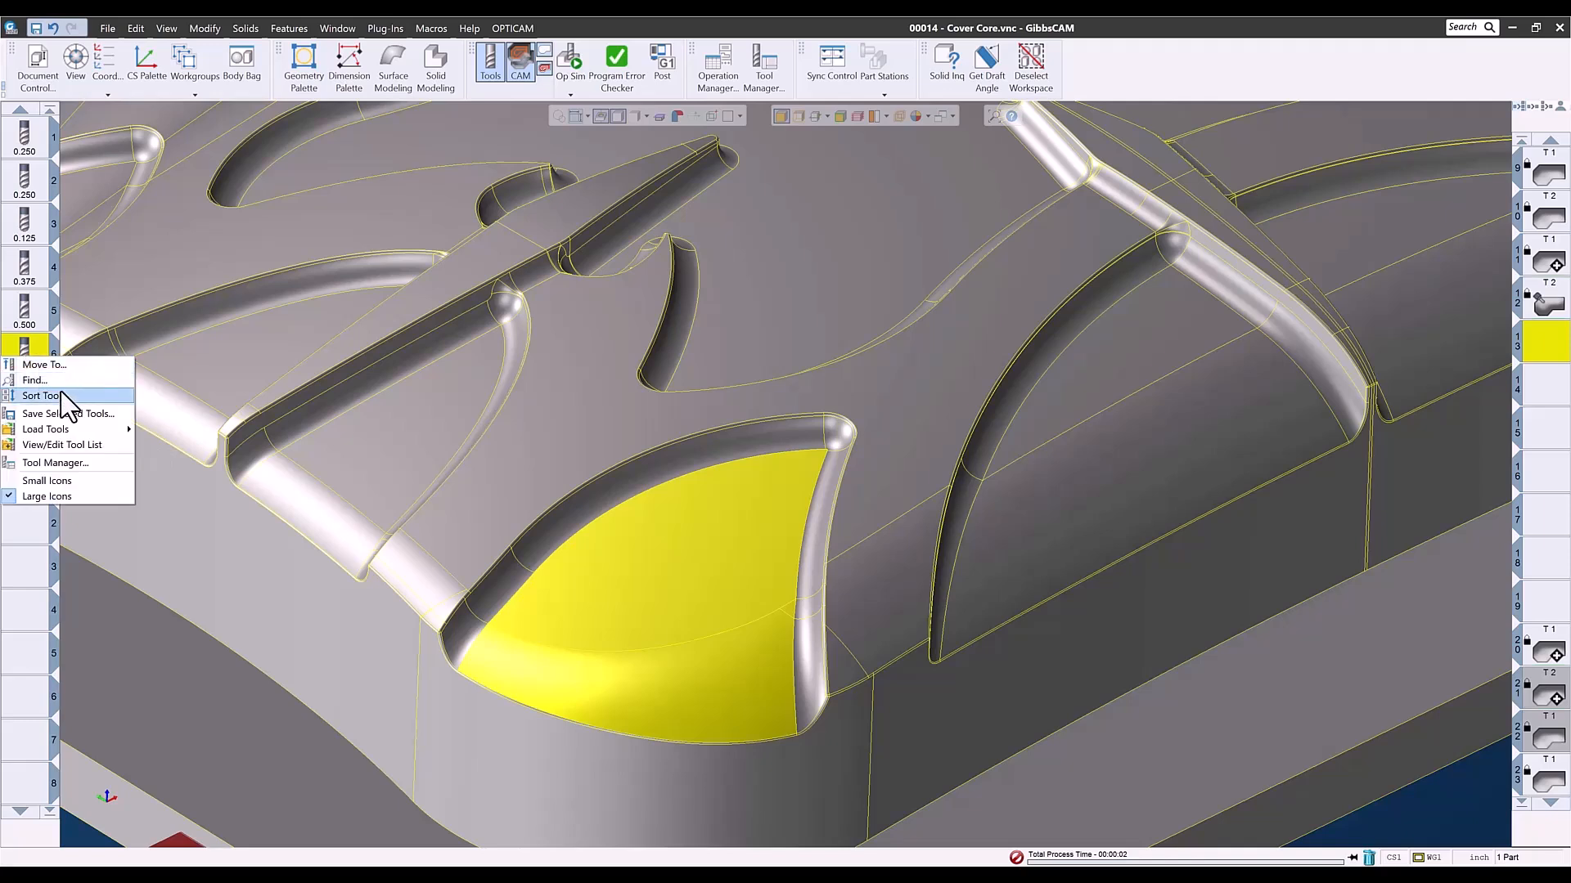
mouse_move(62, 428)
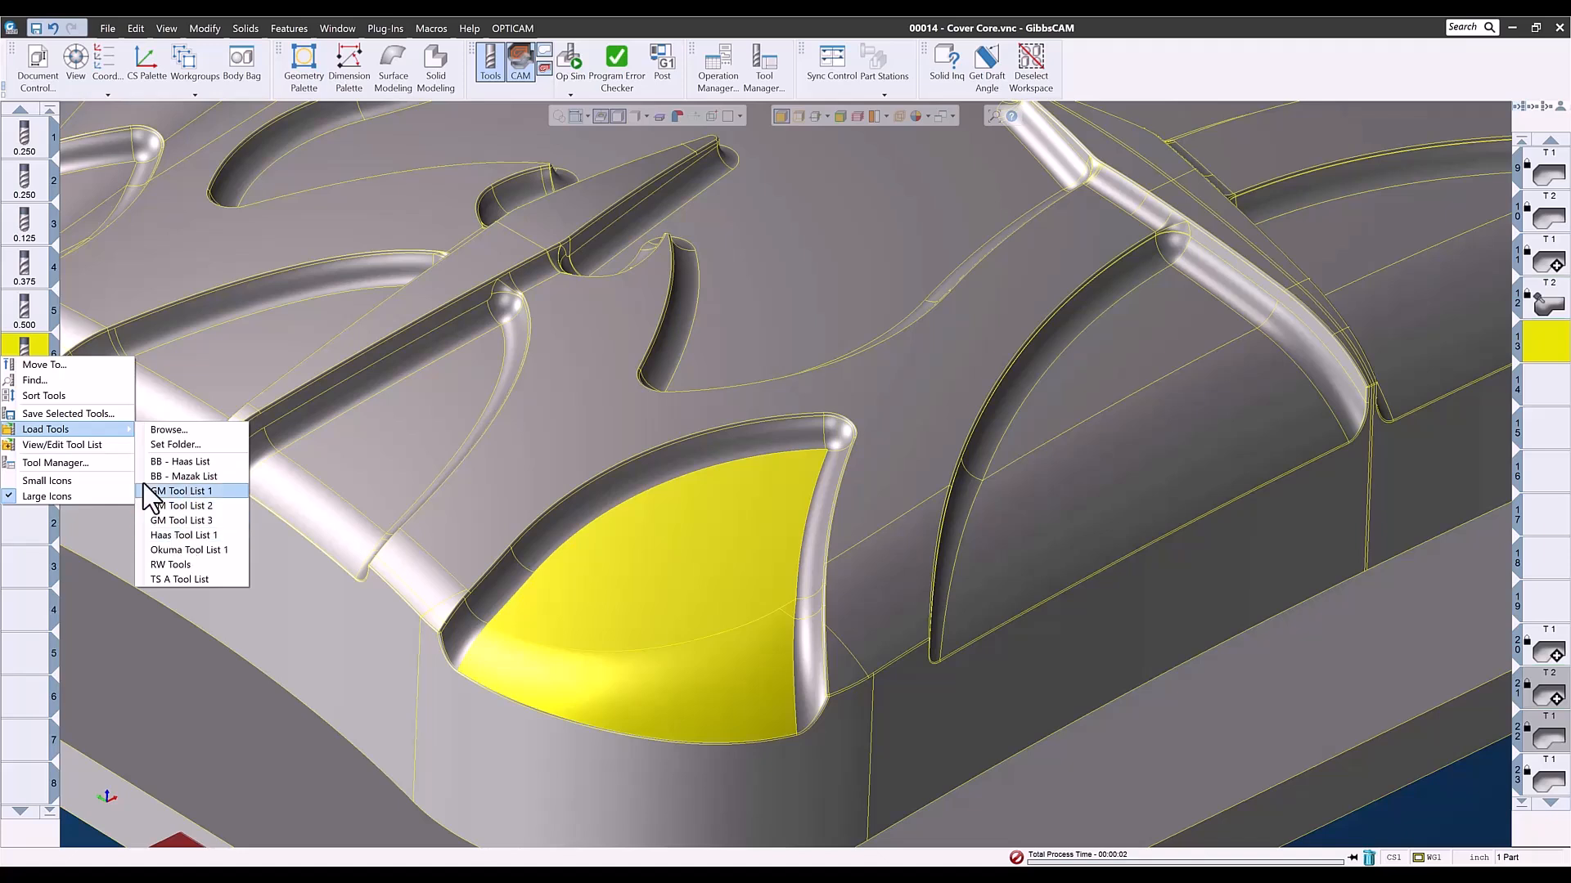
click(22, 344)
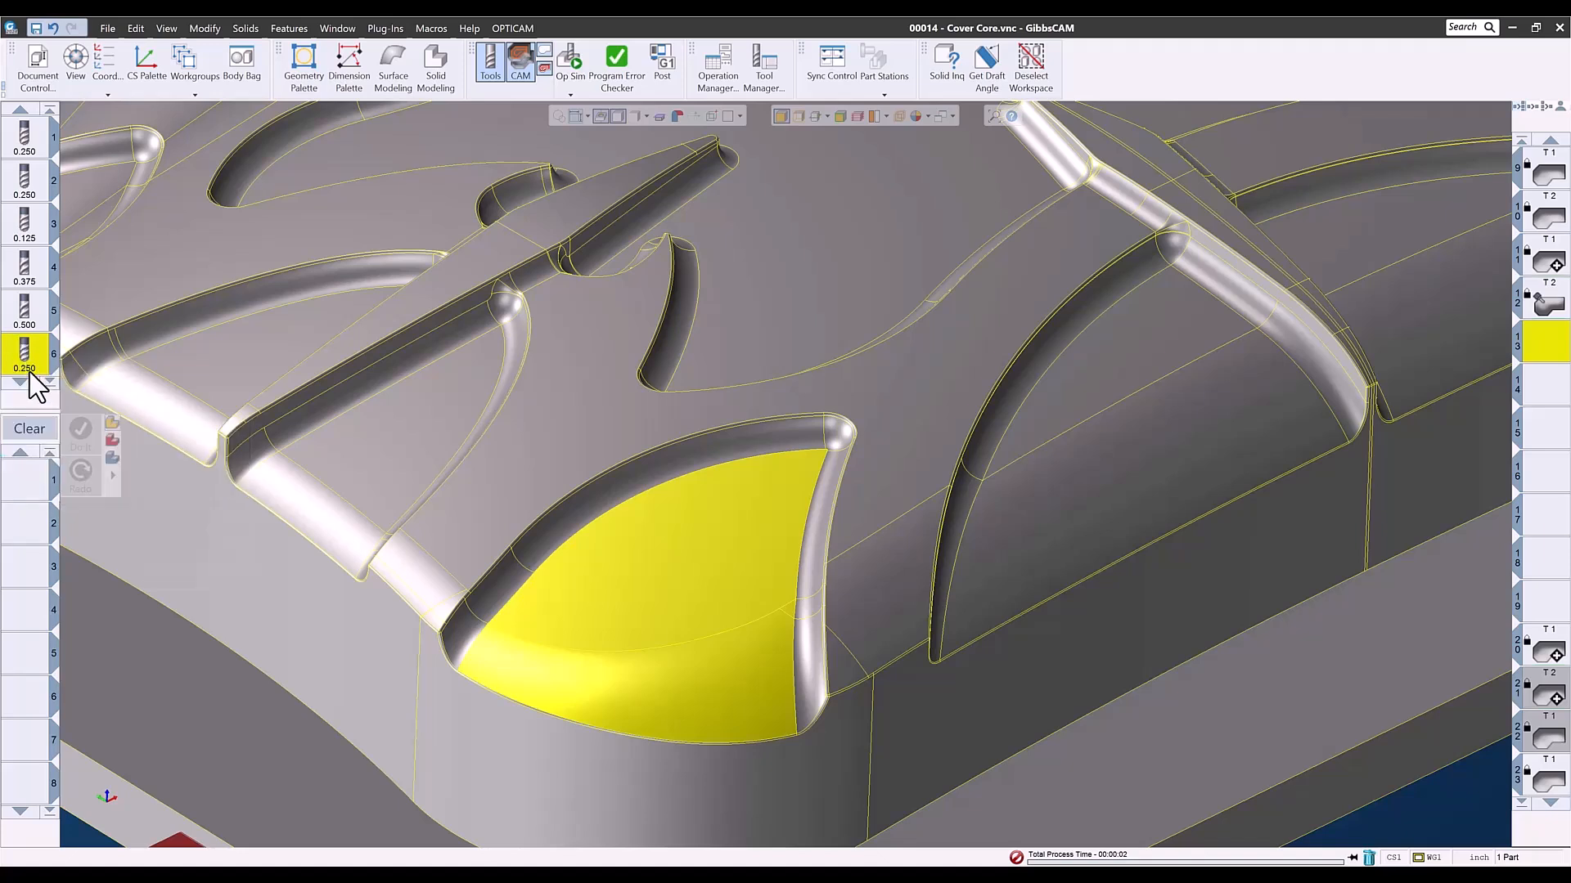
- Create a 5-axis process with tool 6 and check the Surfacing - Finish entry in its feeds and speeds table
drag(33, 375, 34, 499)
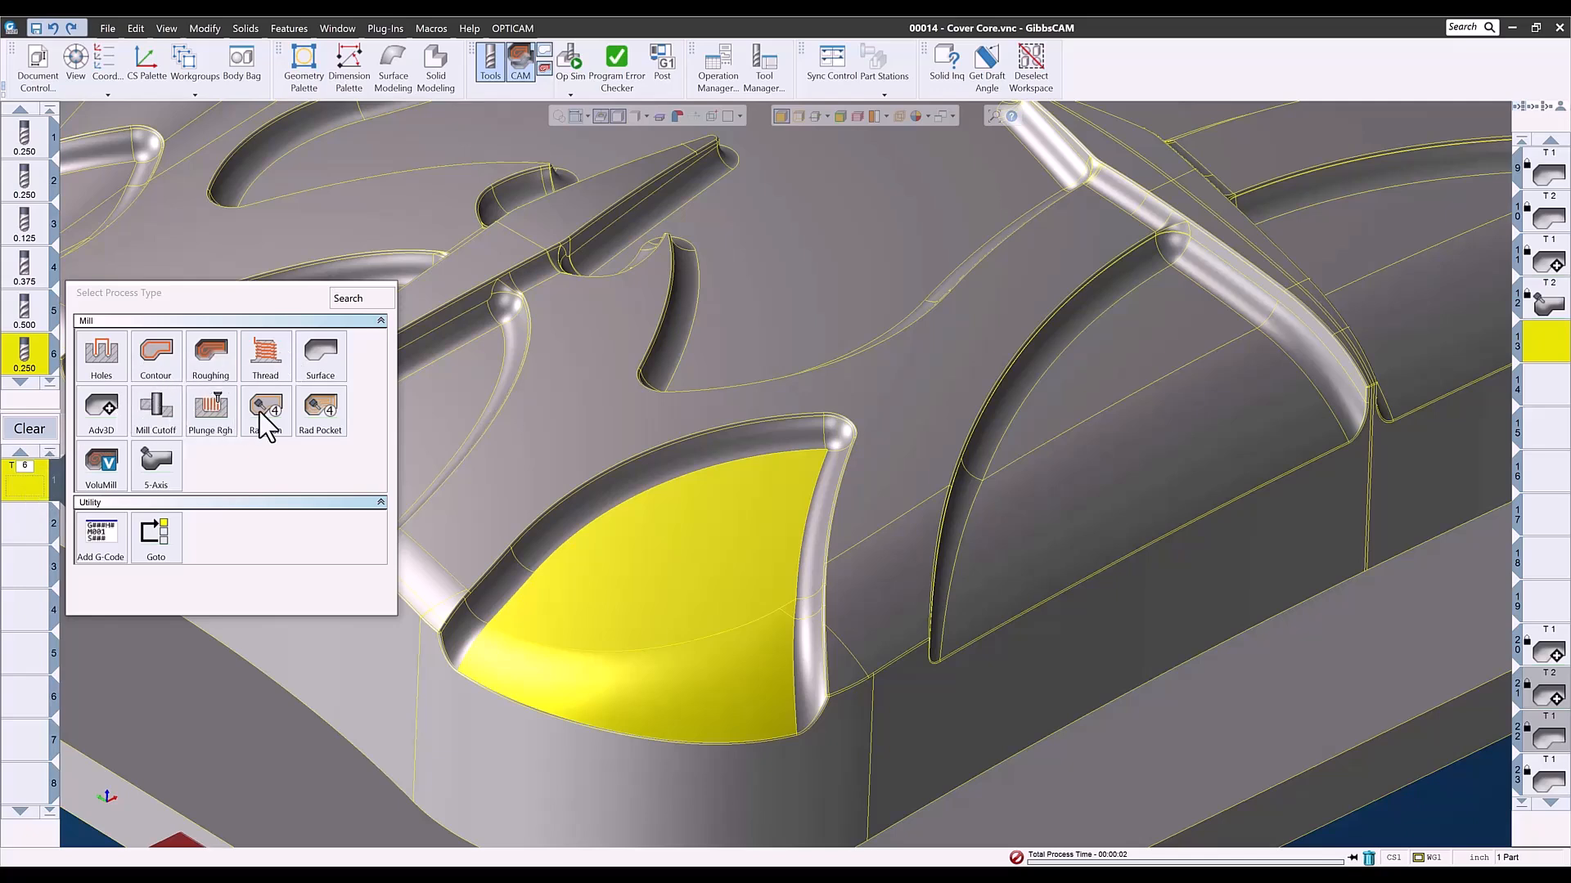
click(153, 473)
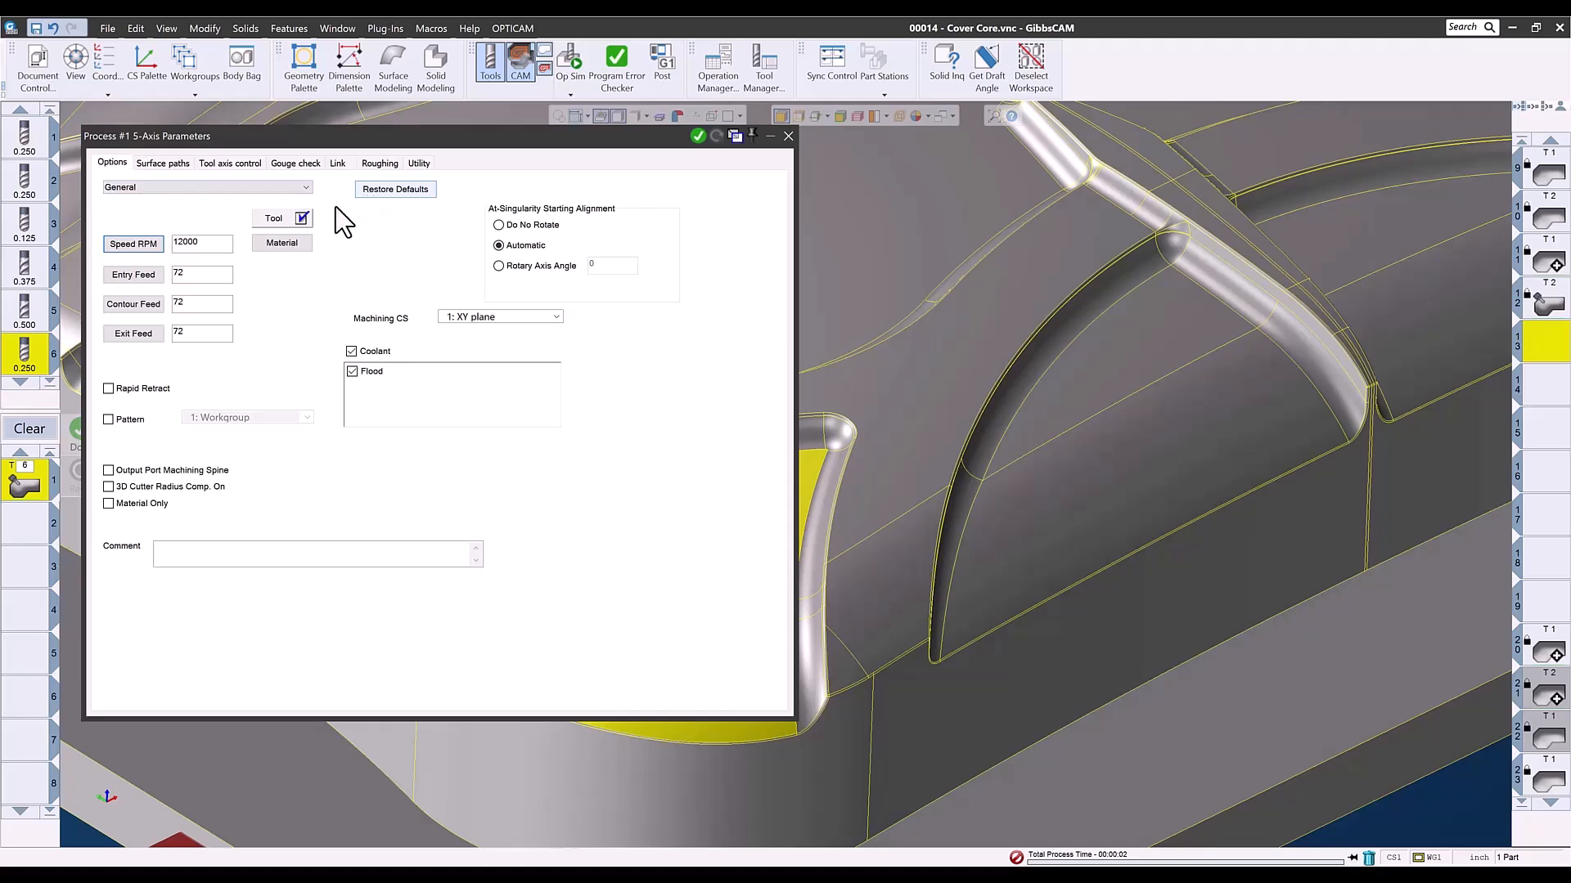
click(277, 220)
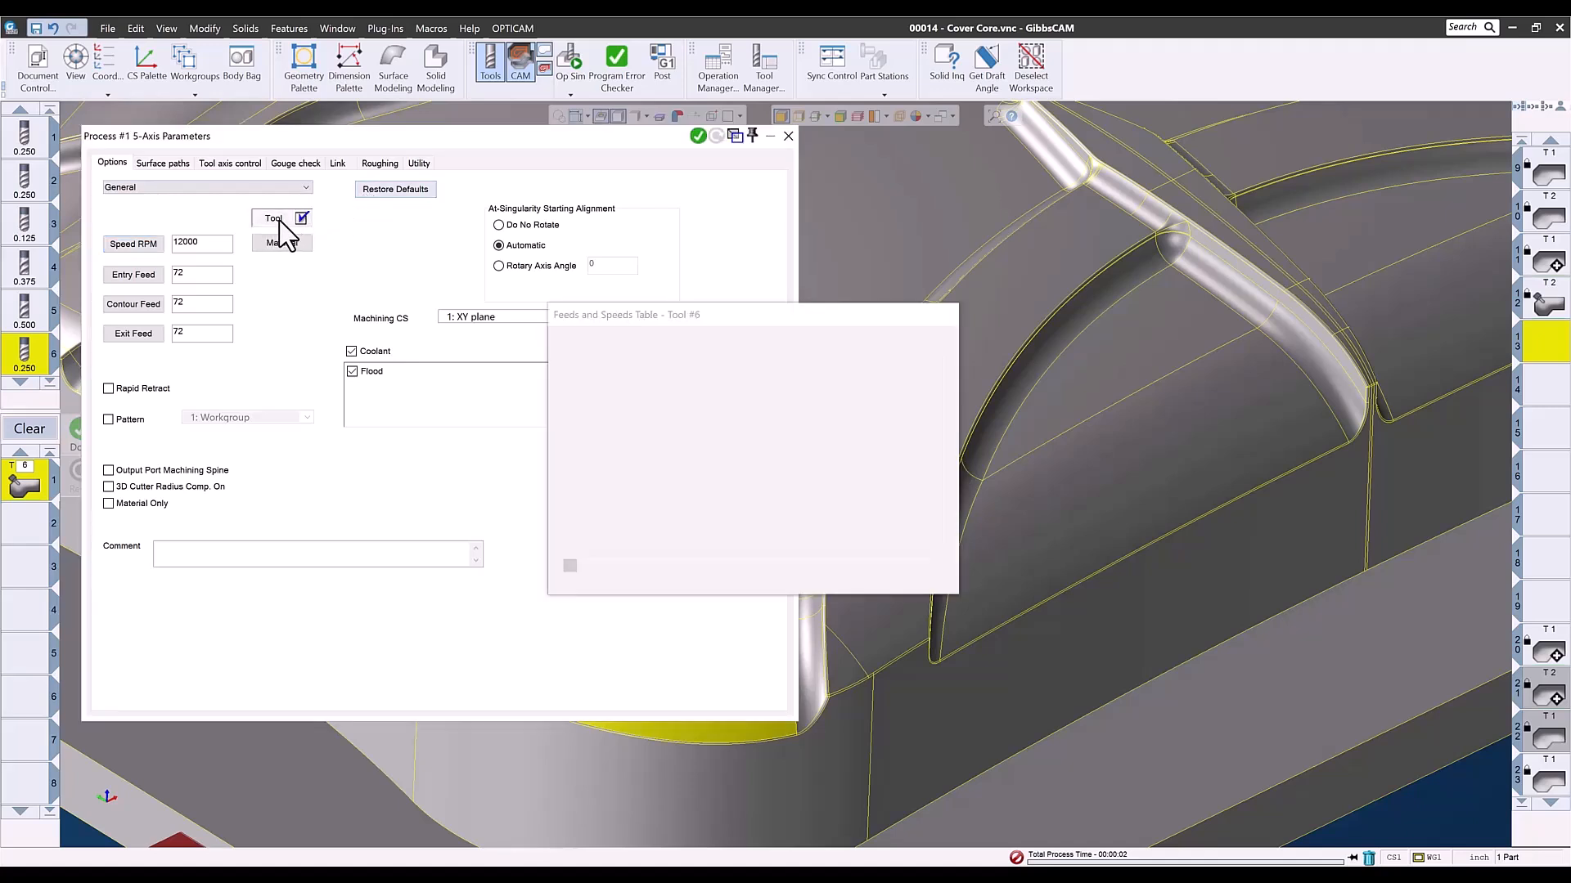
click(620, 378)
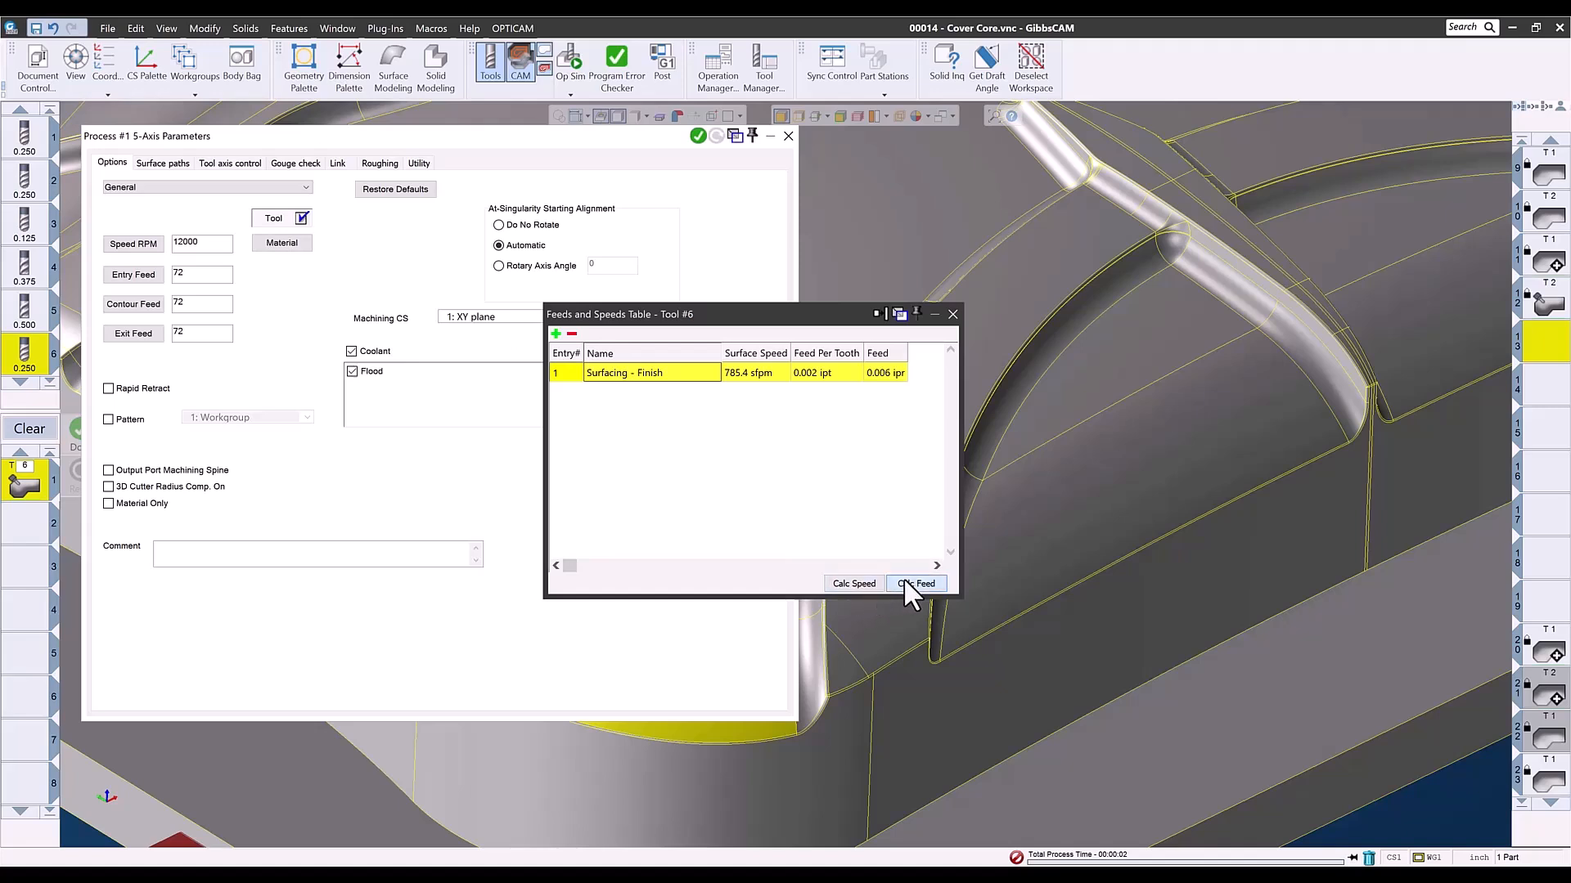
click(952, 314)
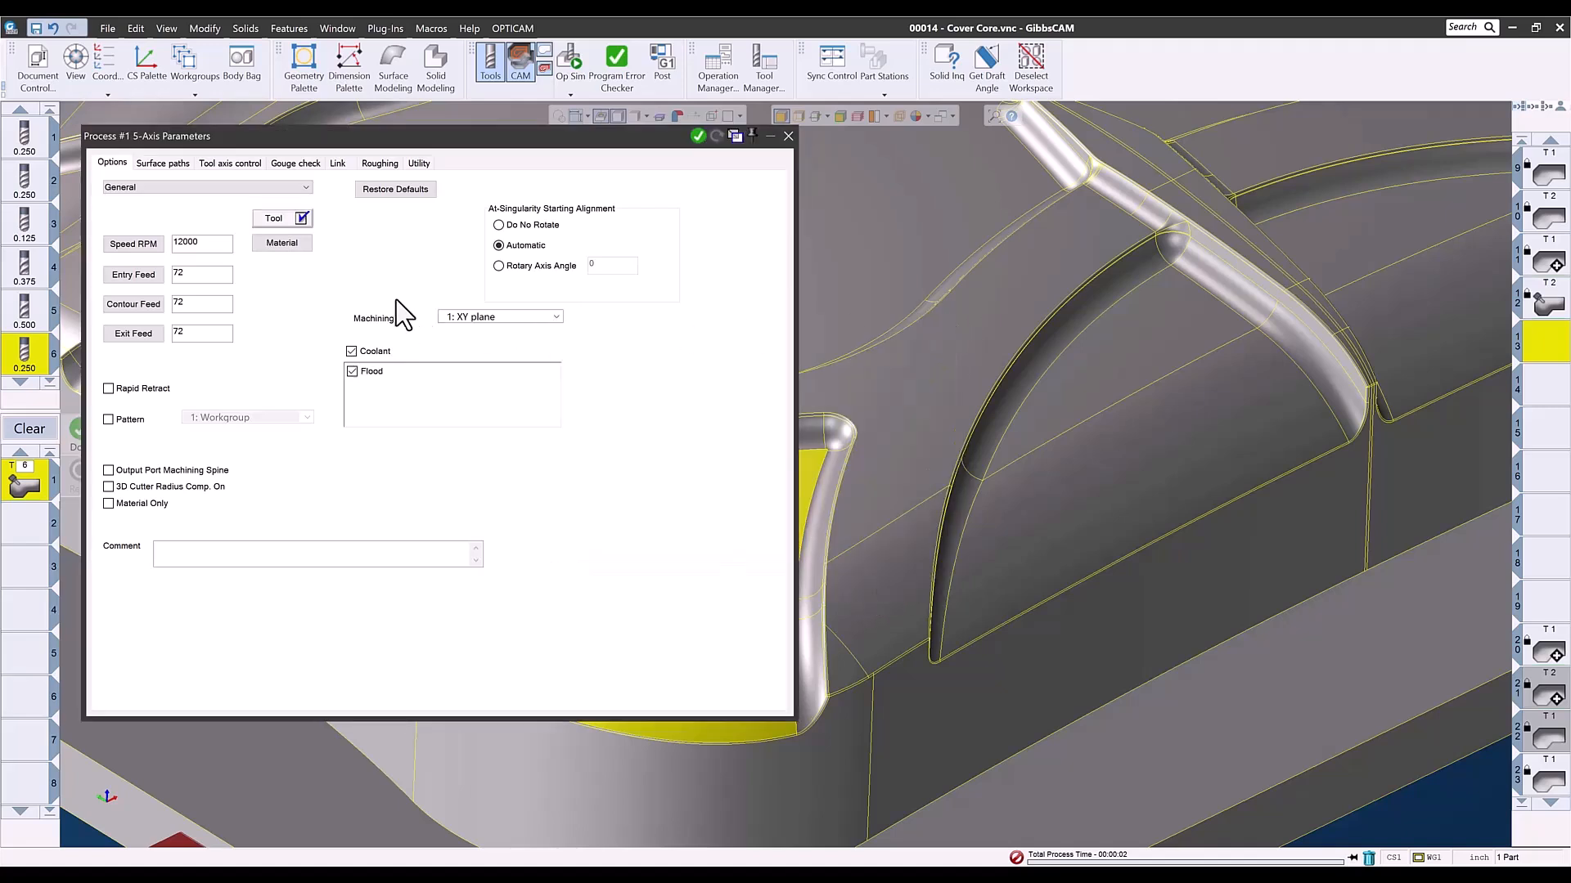
- Set the surface path pattern of the 5-axis process to Parallel to curve(s)
click(174, 166)
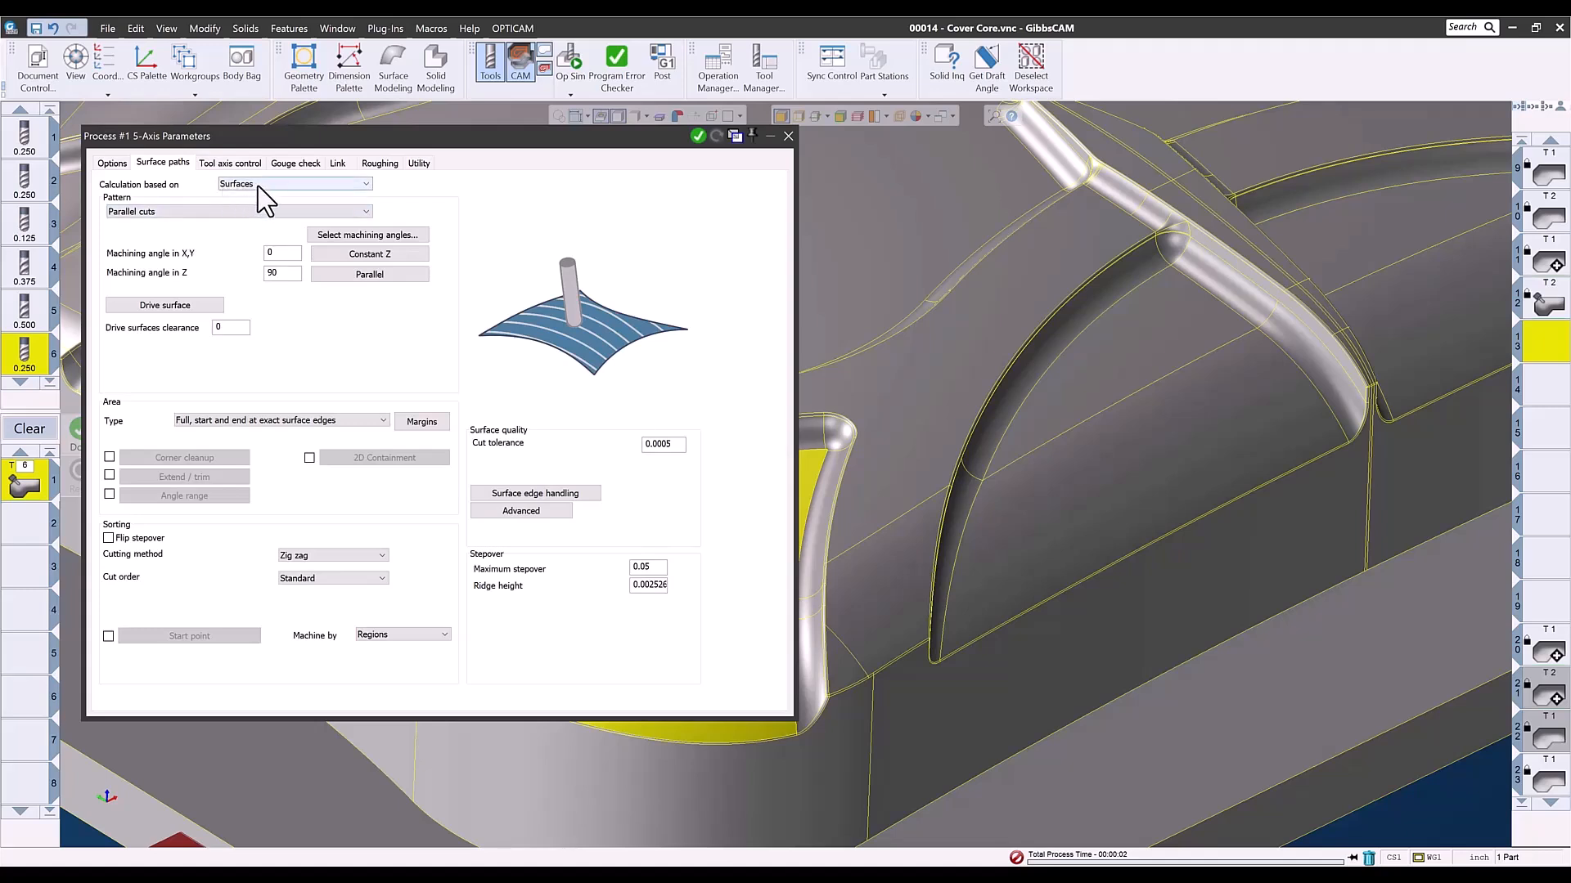
click(224, 213)
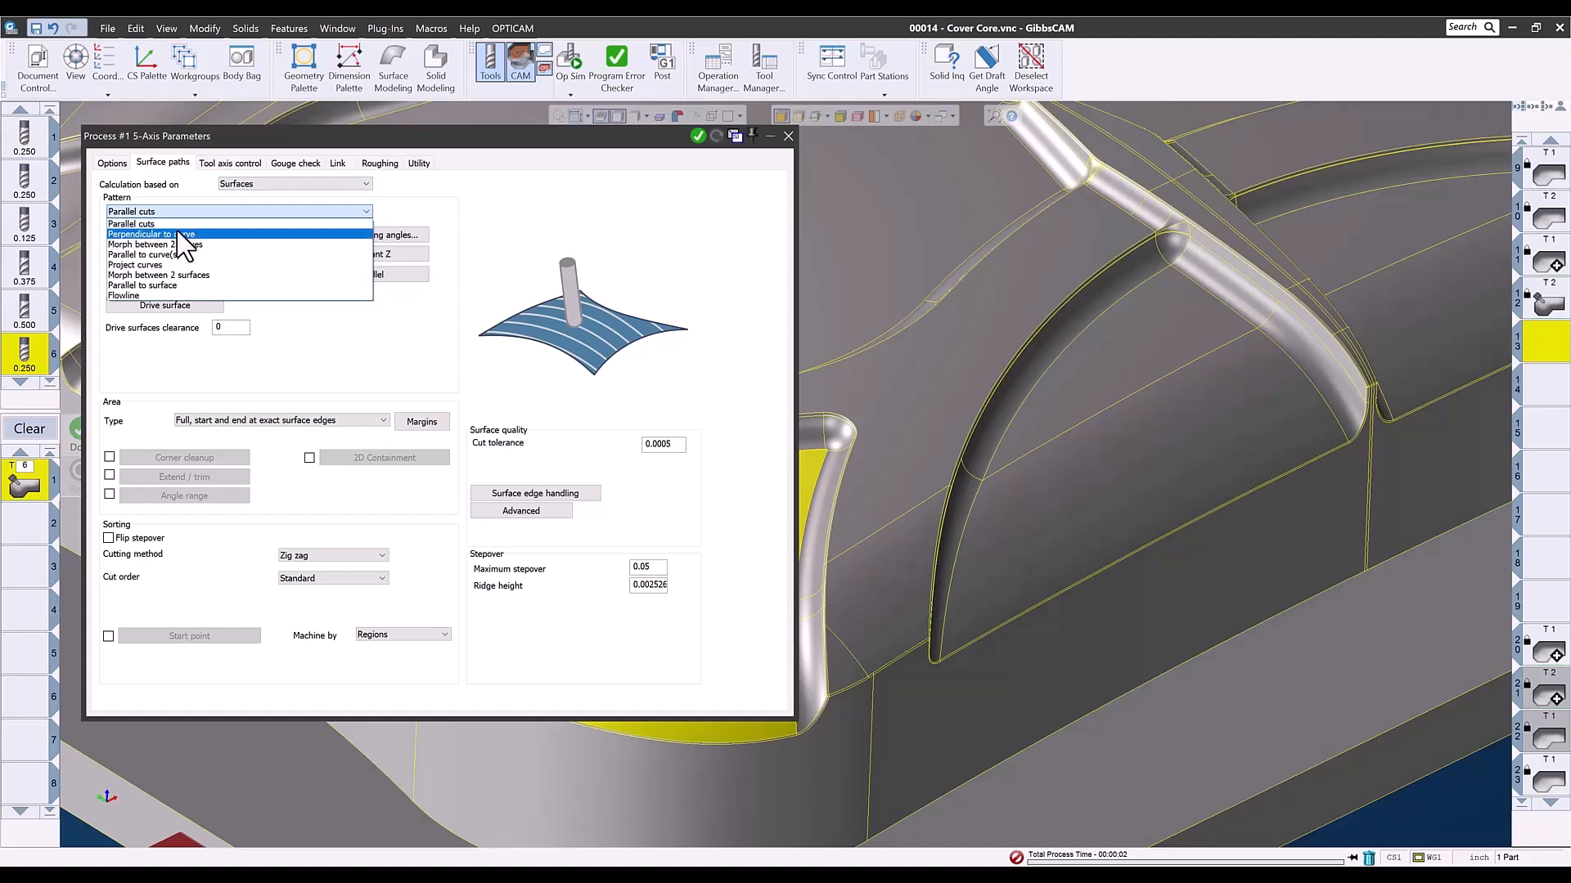
click(160, 255)
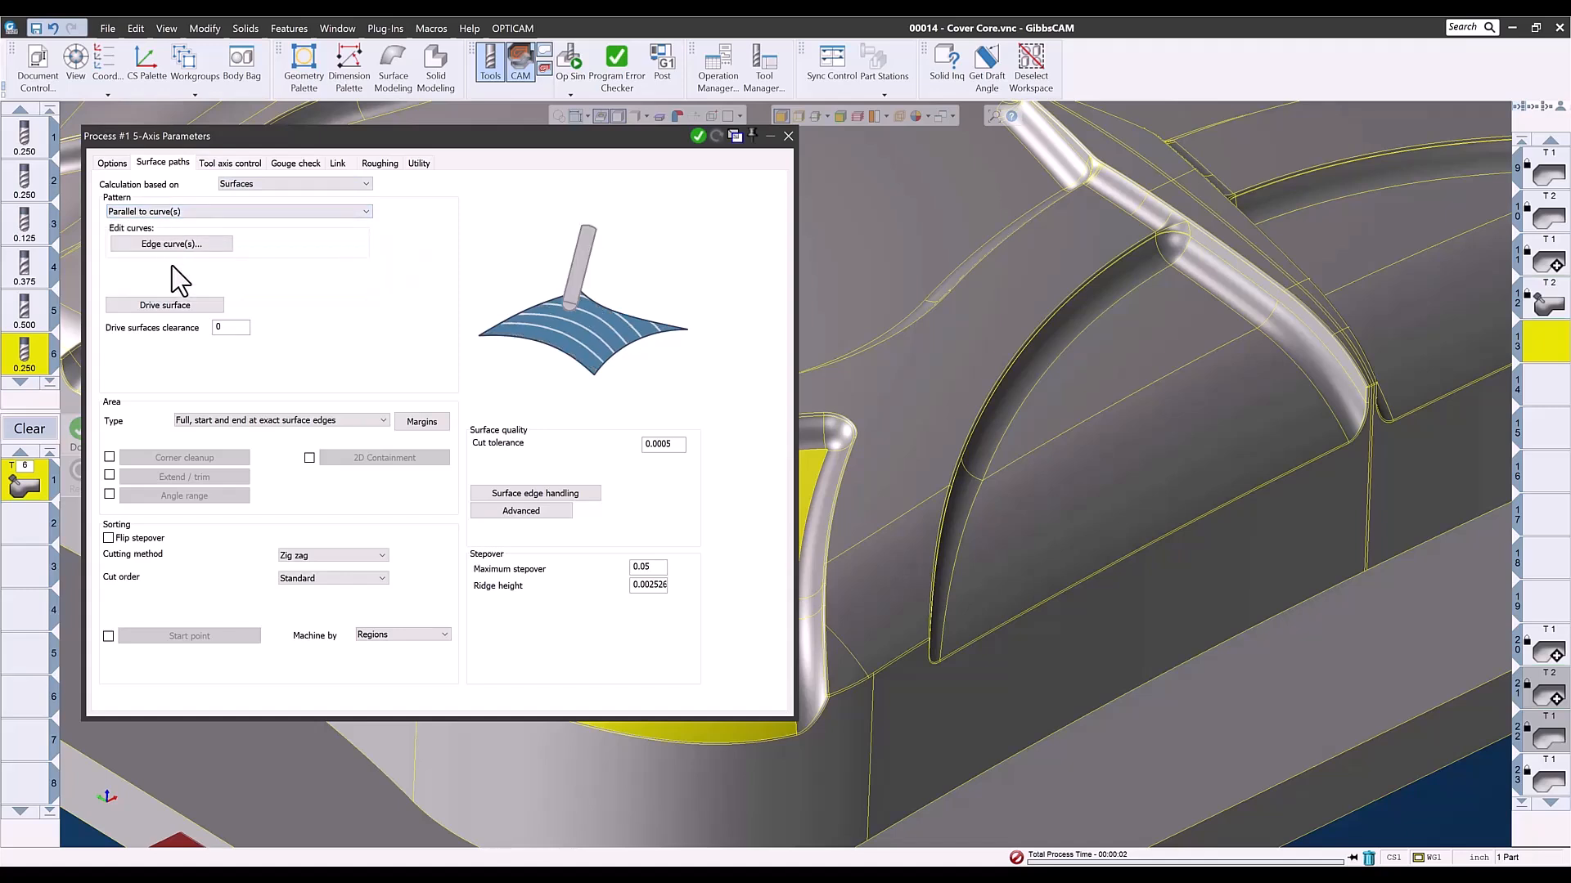
- Confirm the pocket floor faces as drive surfaces and pick the floor's long curved inner edges as the edge curves
click(167, 305)
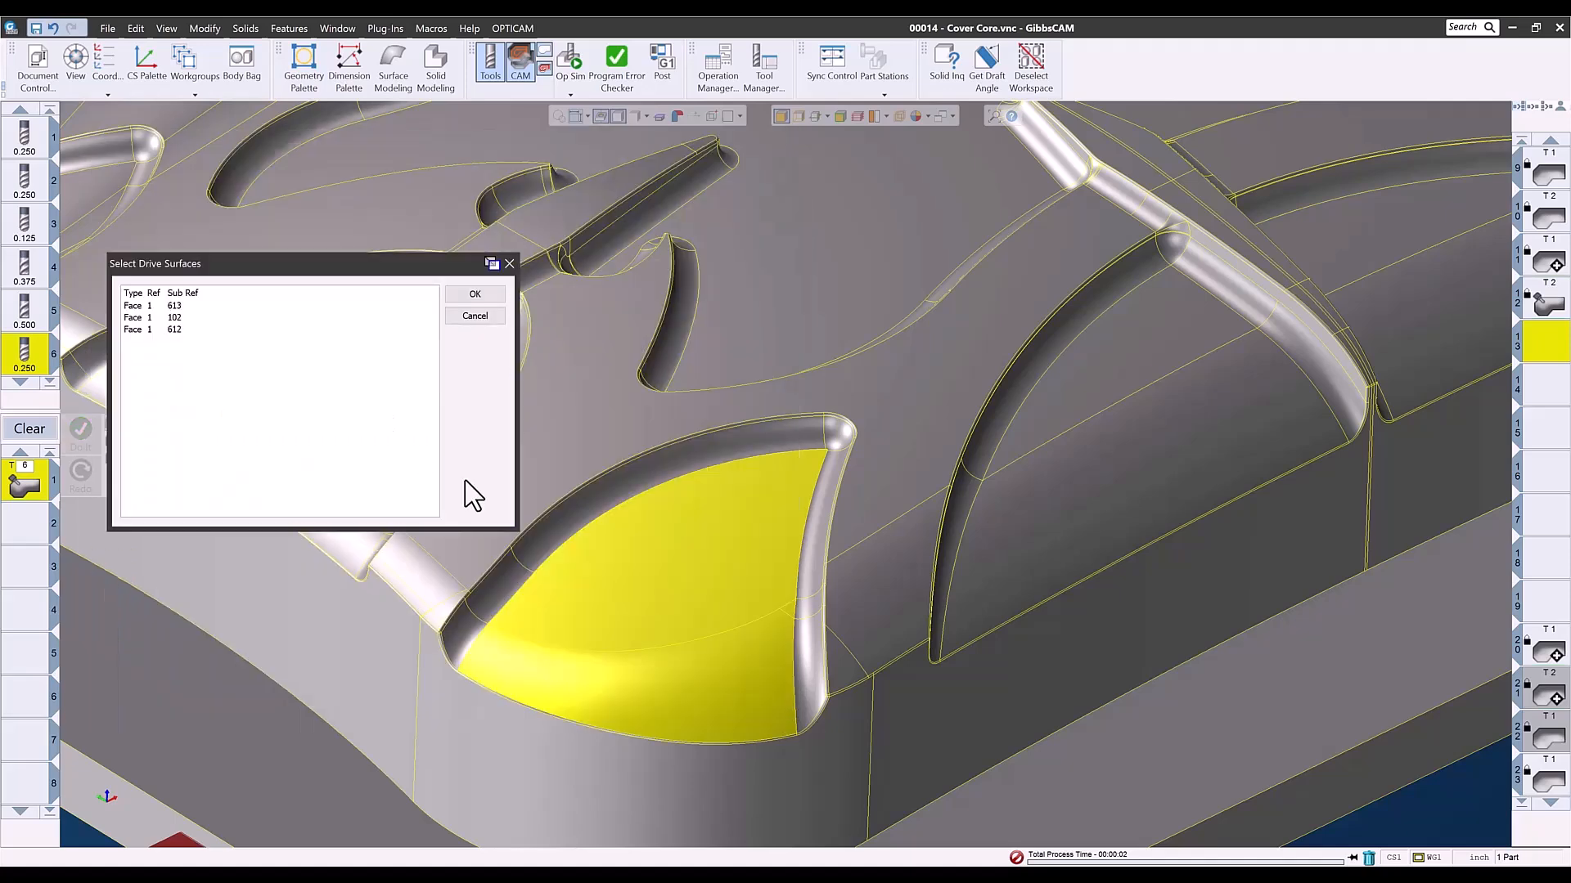
click(474, 295)
click(161, 246)
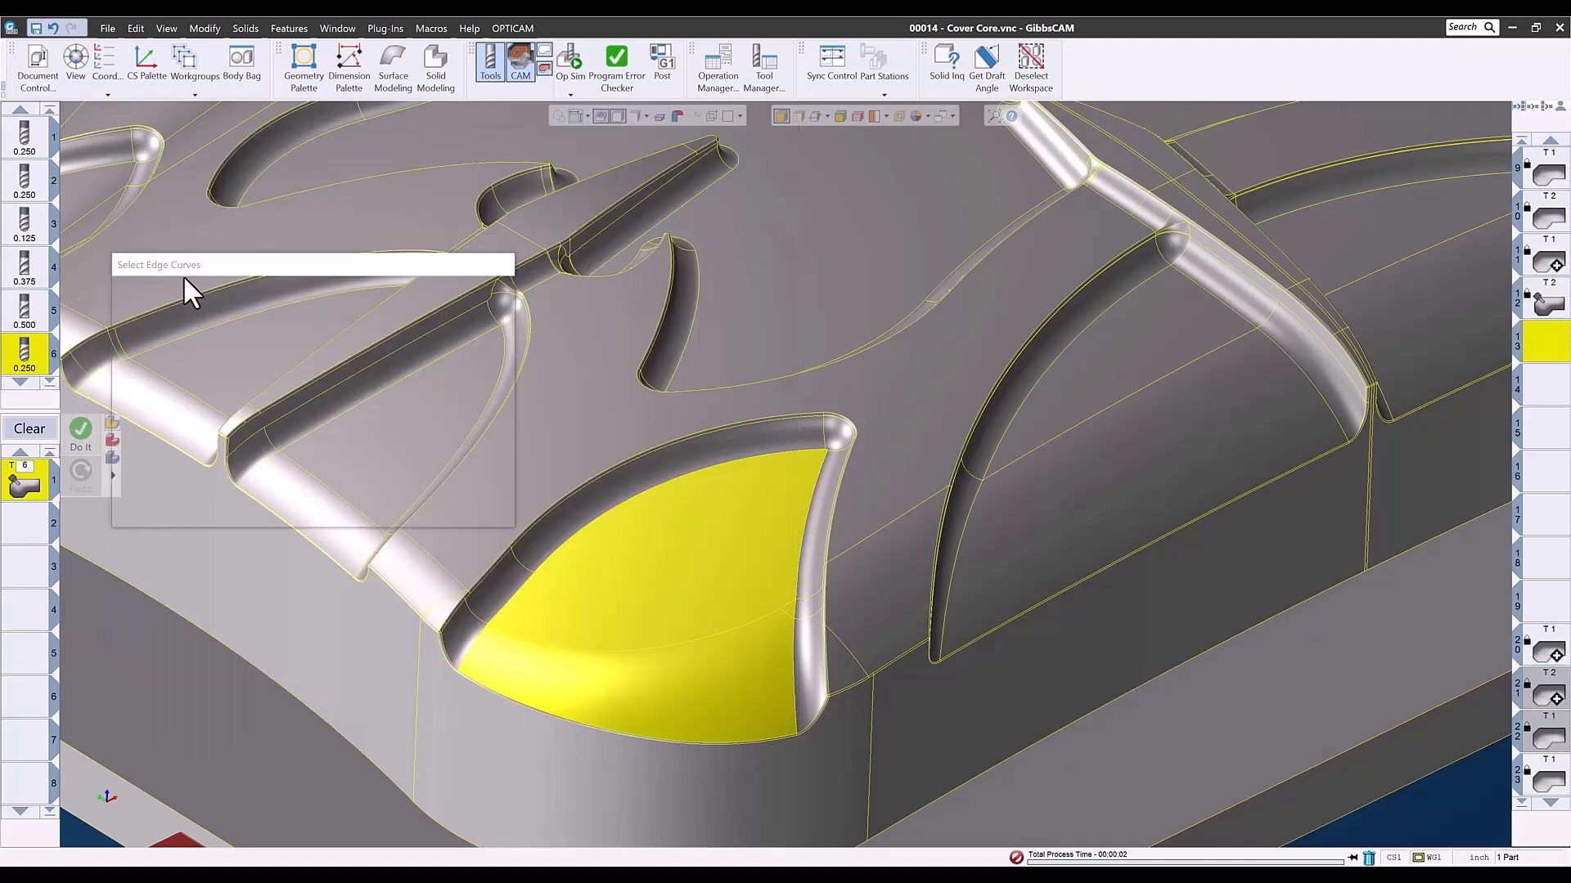
click(738, 457)
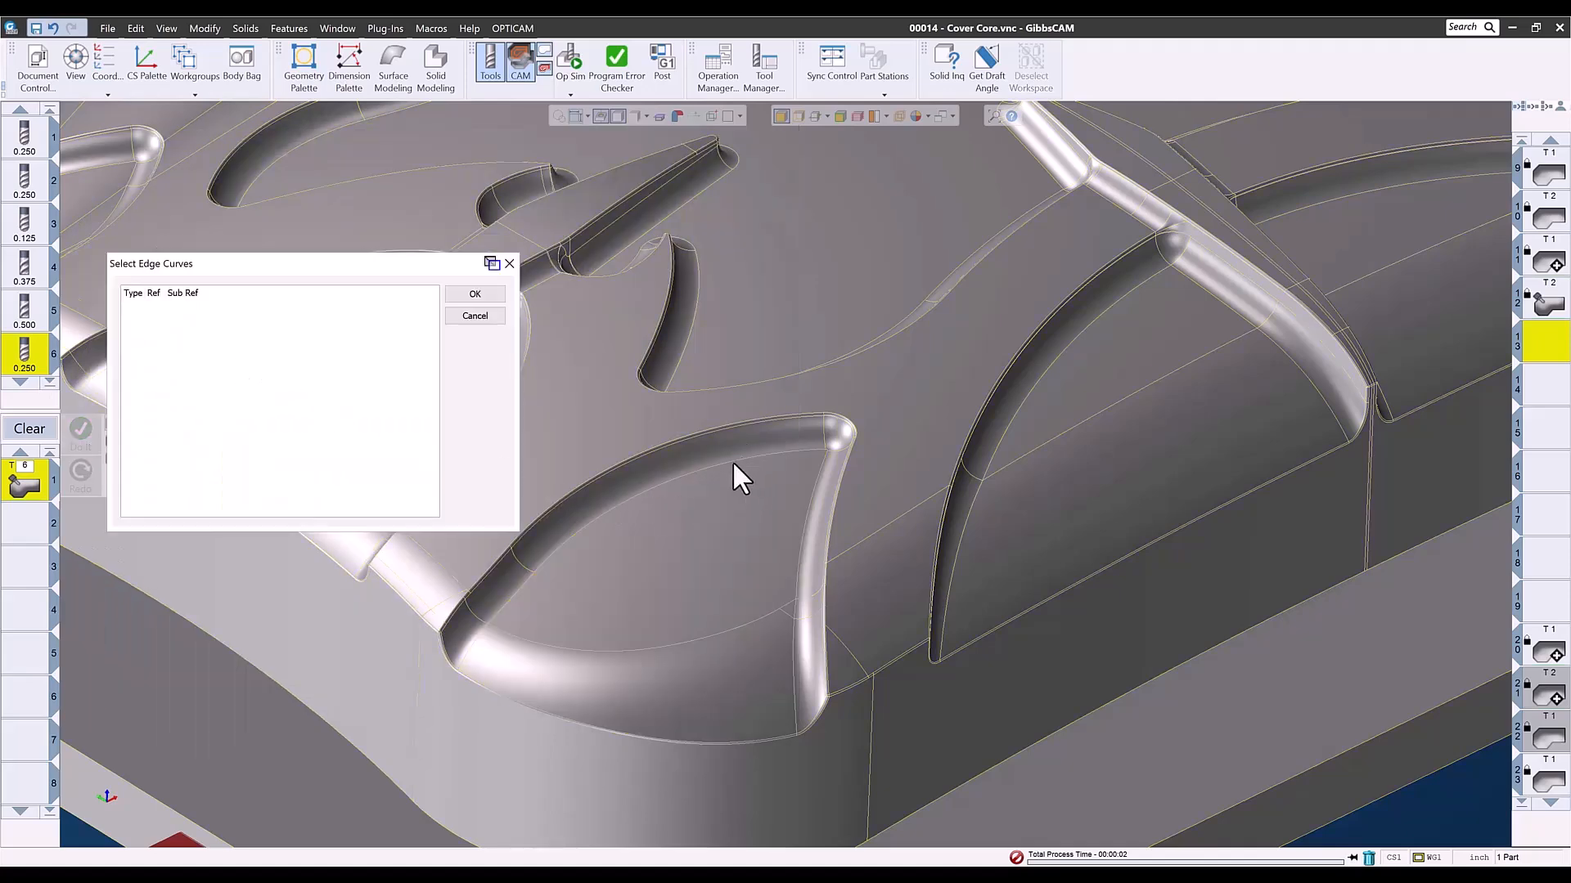
click(520, 589)
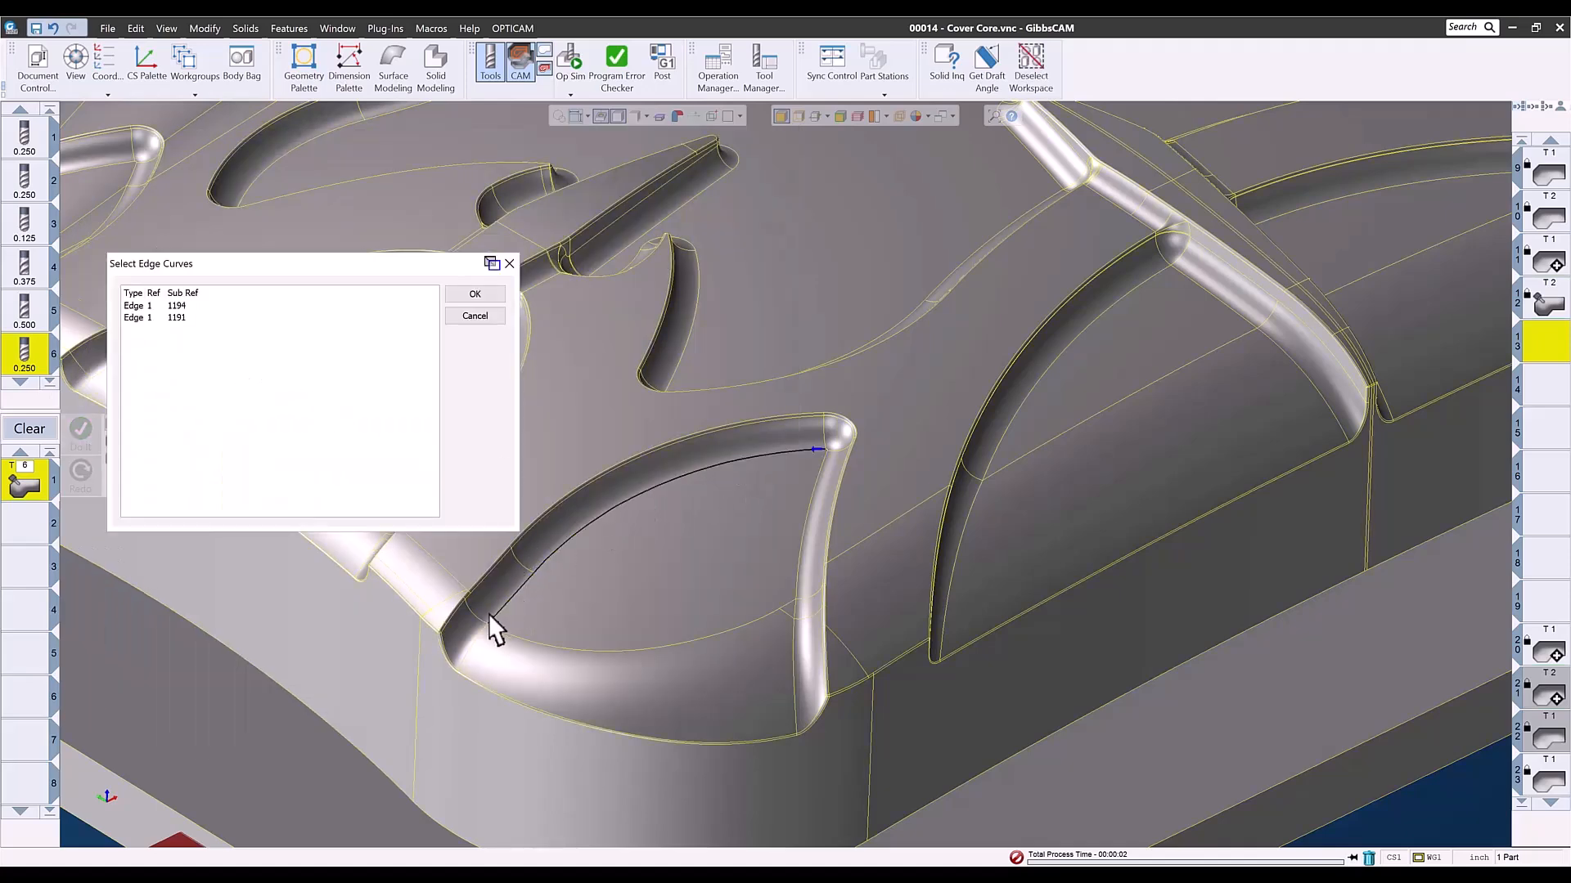
click(465, 657)
click(474, 295)
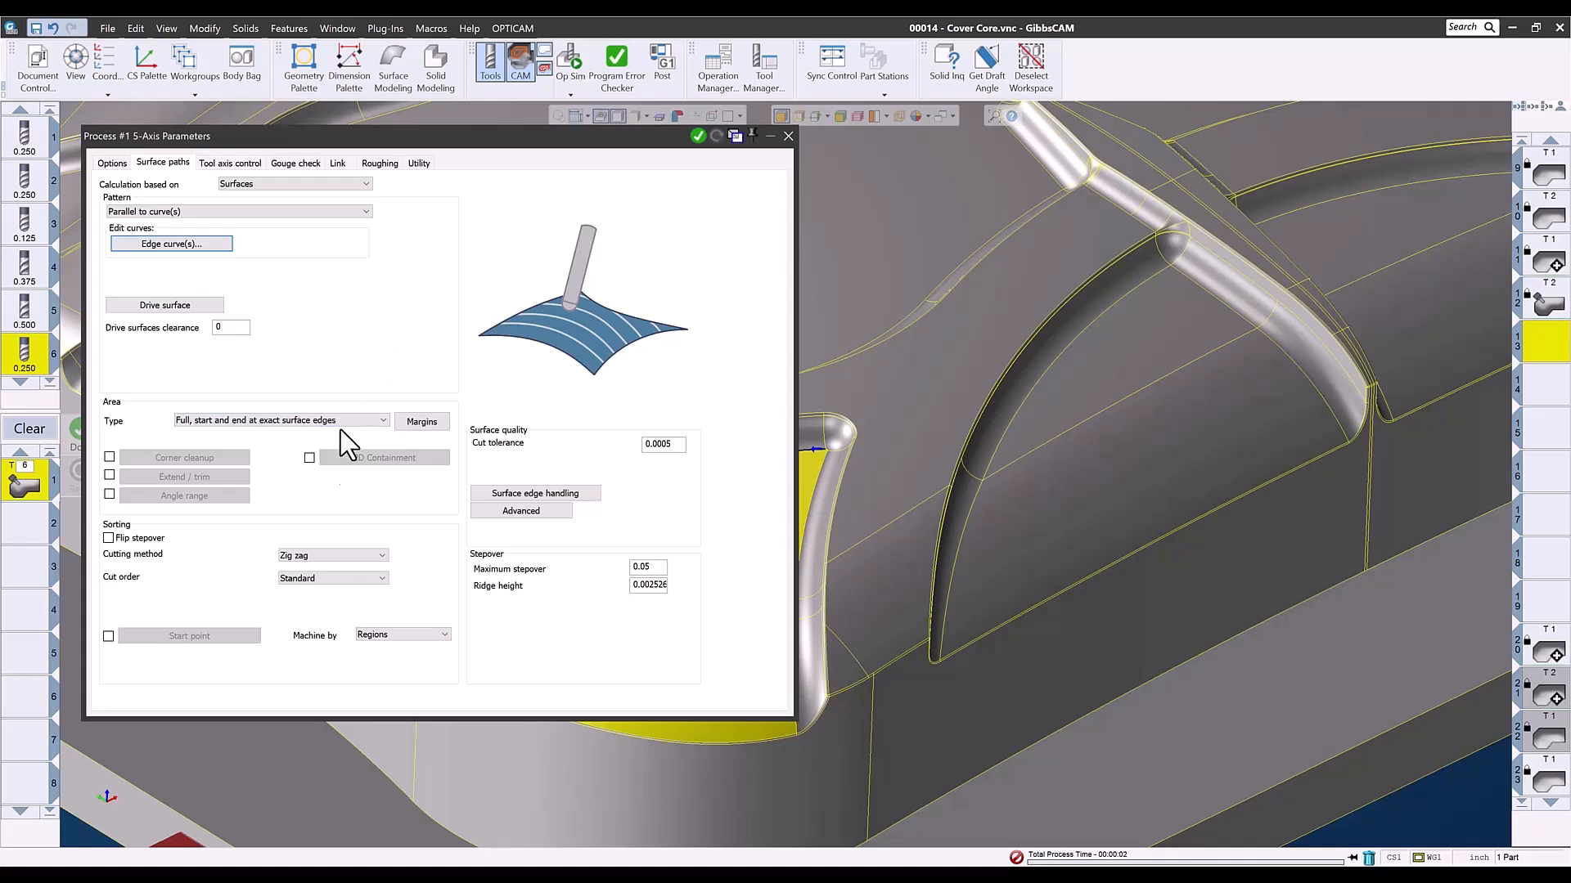
- Set the maximum stepover to 0.02 and the tool axis output format to 3 Axis
click(643, 566)
text(.02)
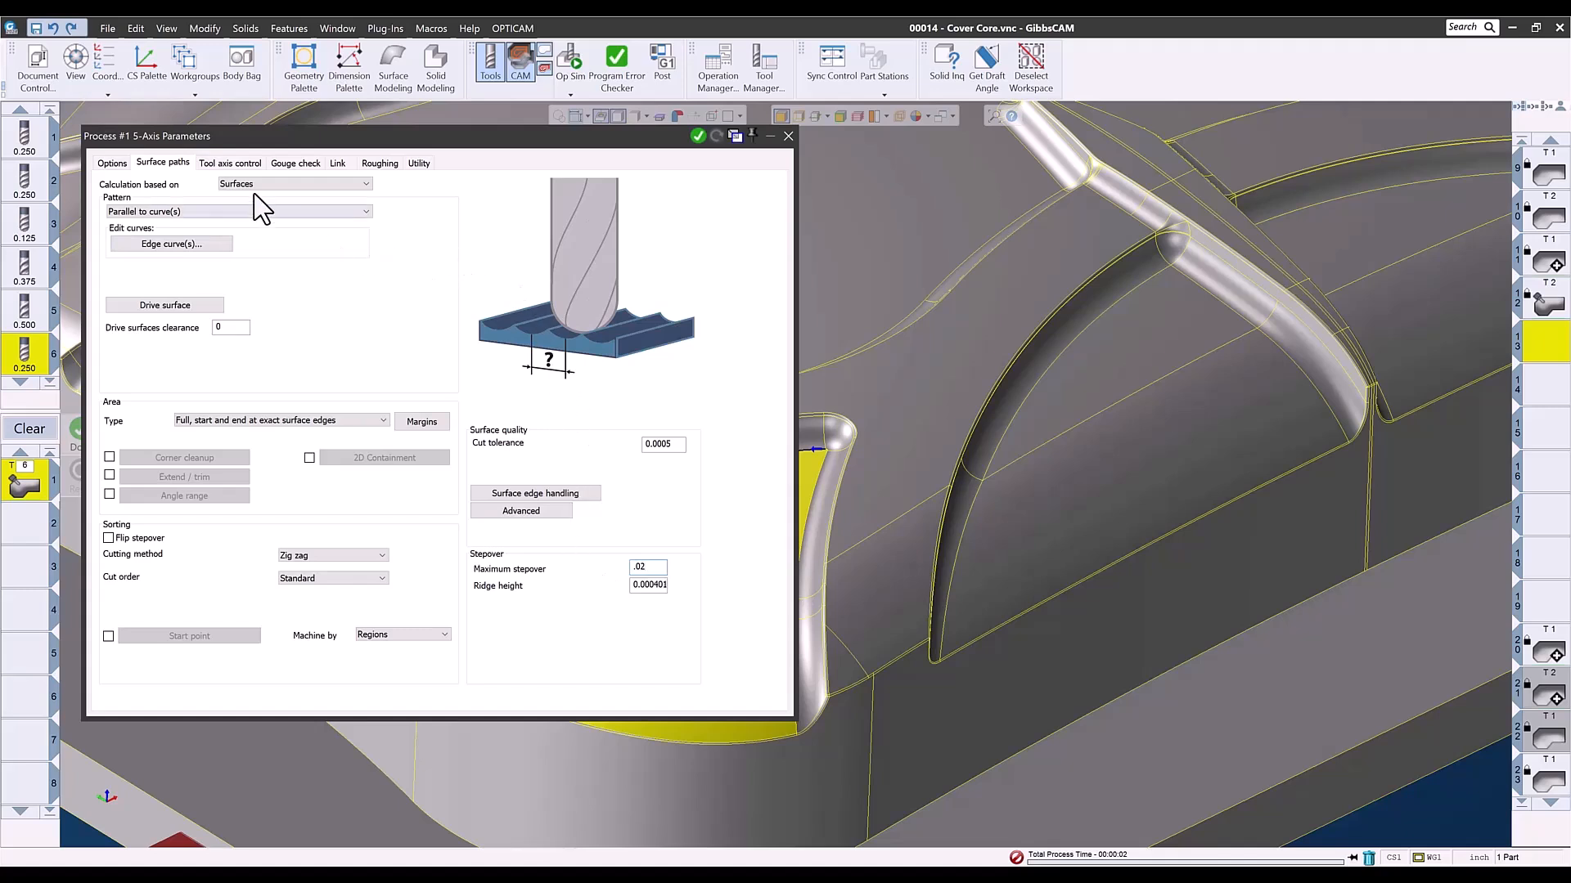
click(243, 163)
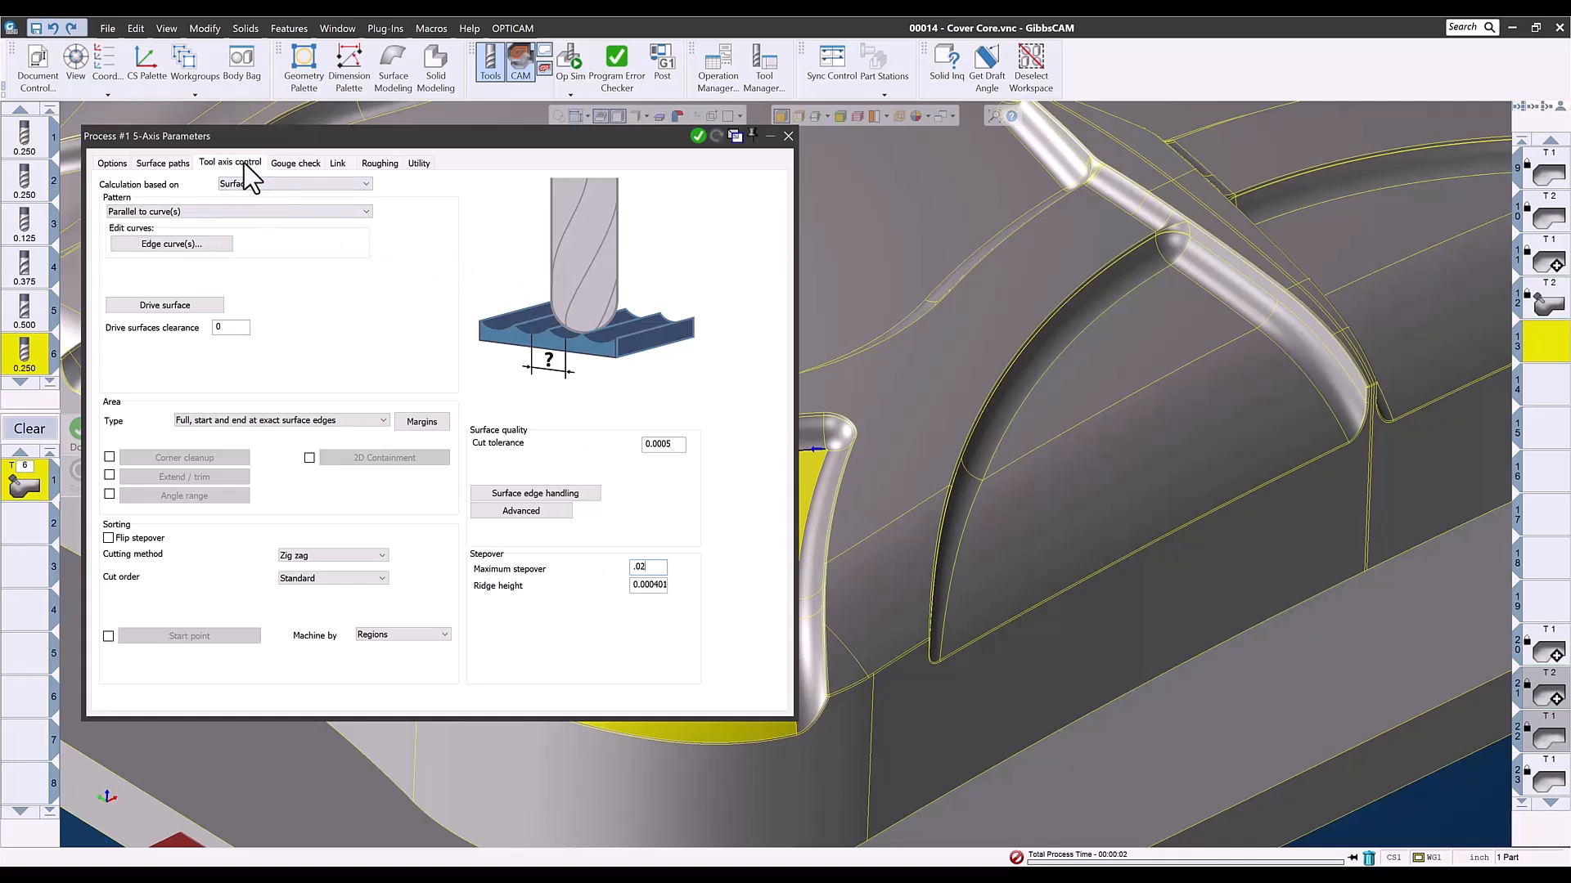
click(247, 189)
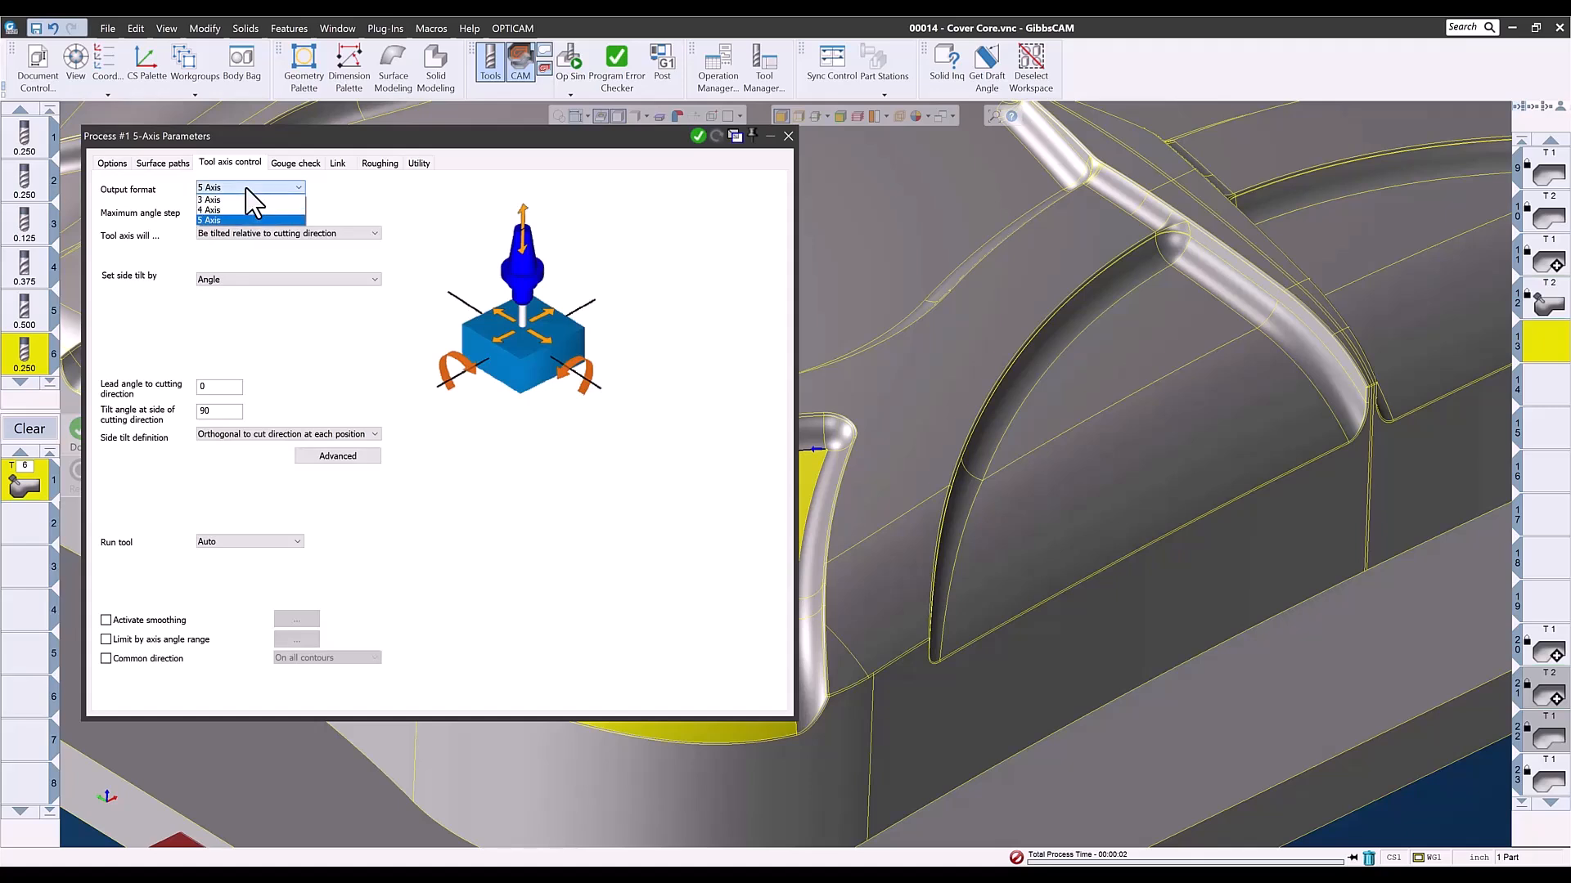
click(237, 200)
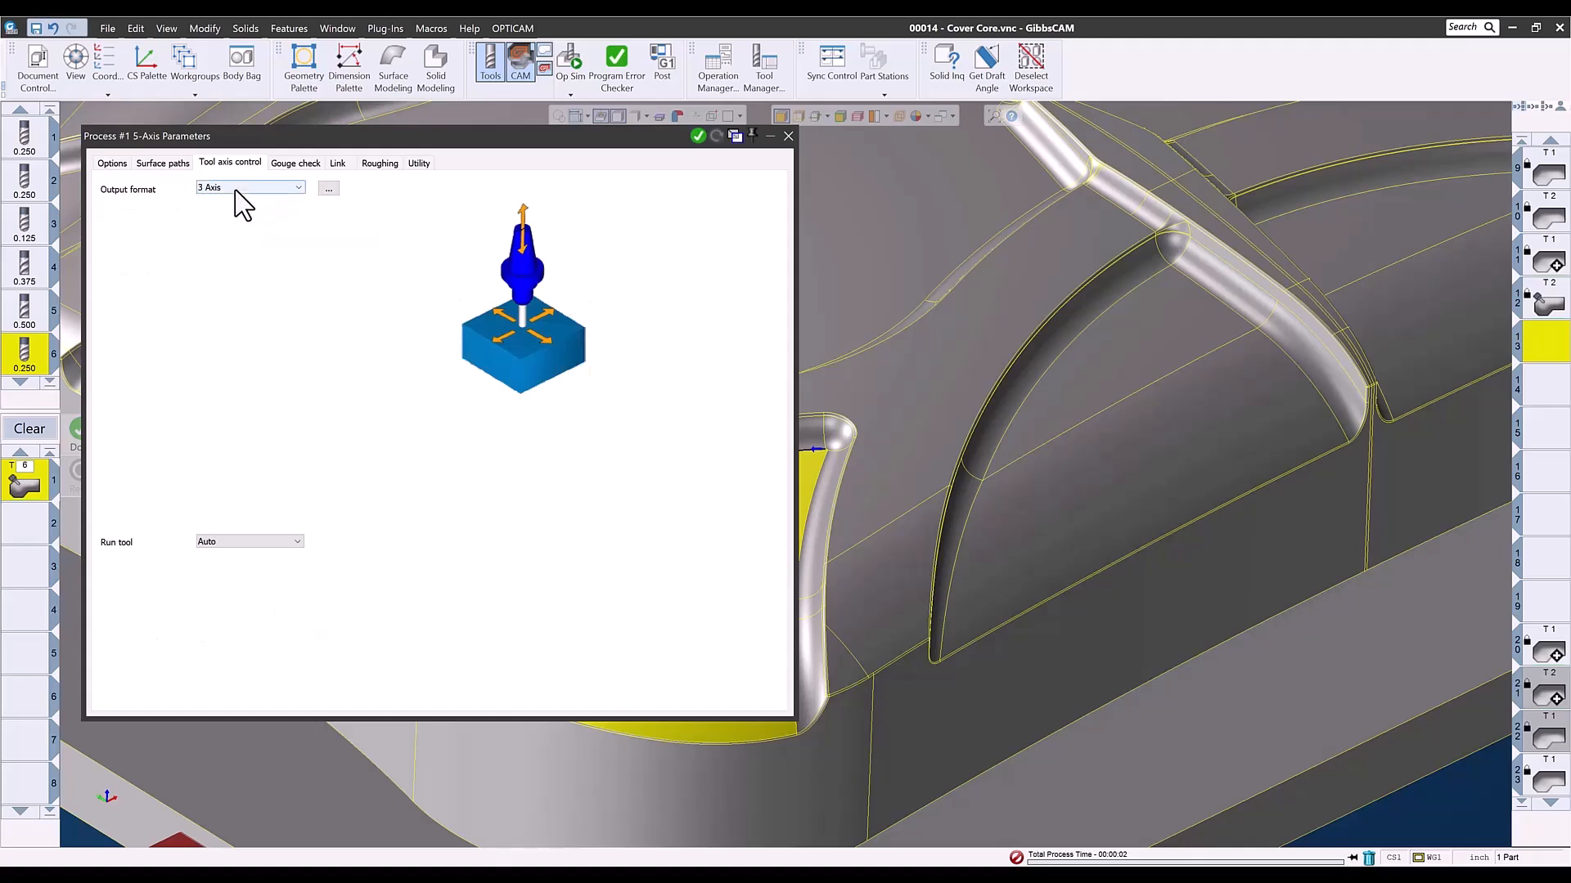
- Generate the corner pocket's finishing toolpath, close the process parameters and inspect the passes on the floor
click(698, 136)
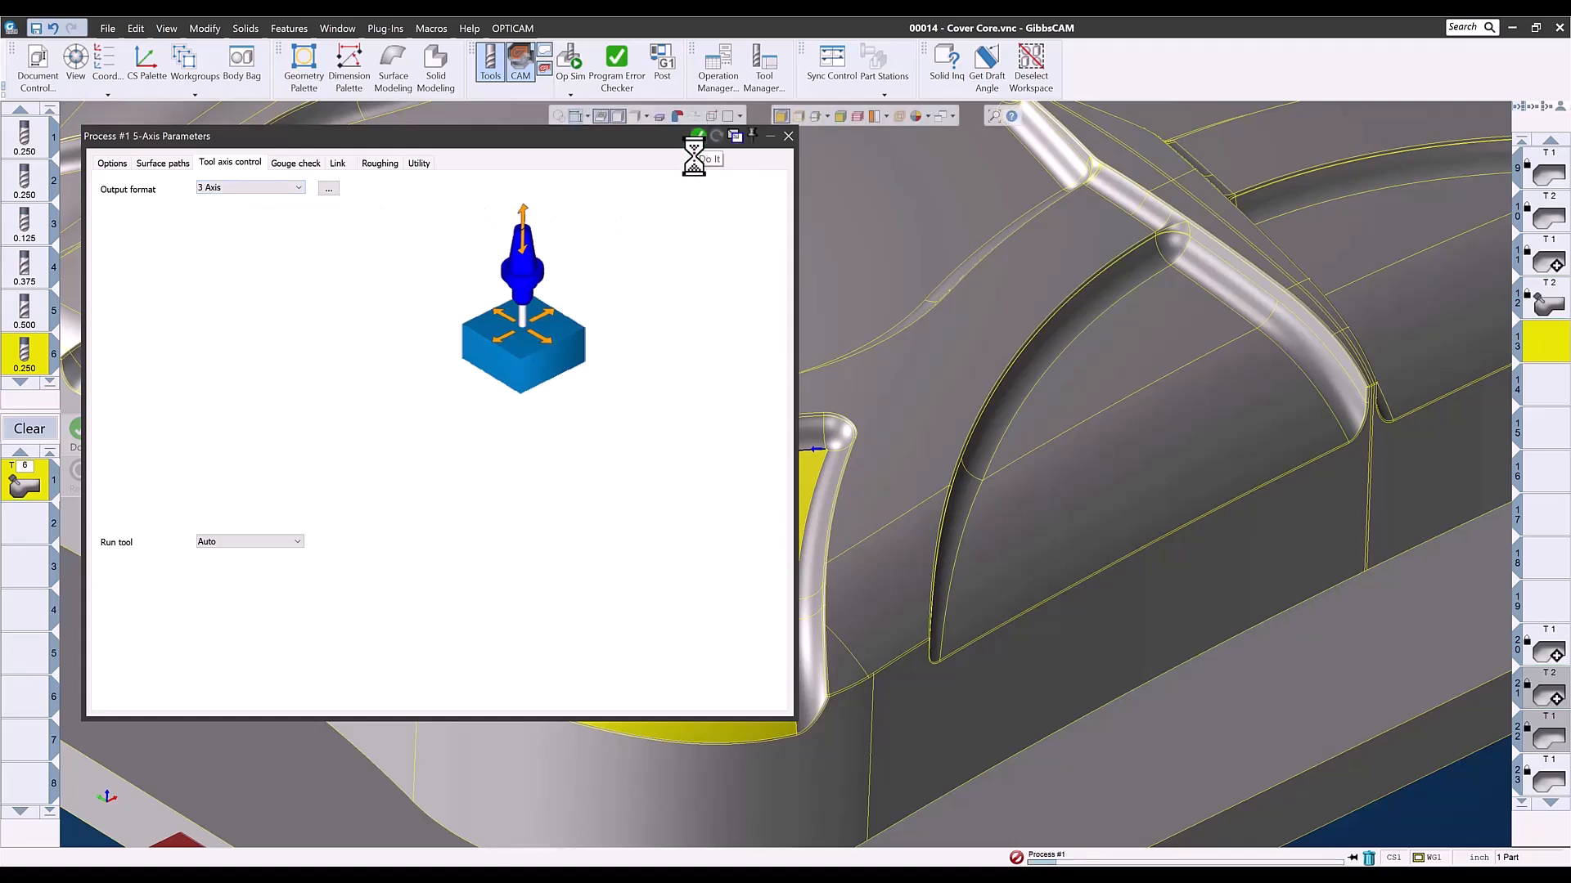
click(787, 135)
middle_drag(537, 700, 456, 684)
scroll(456, 684, up, 1)
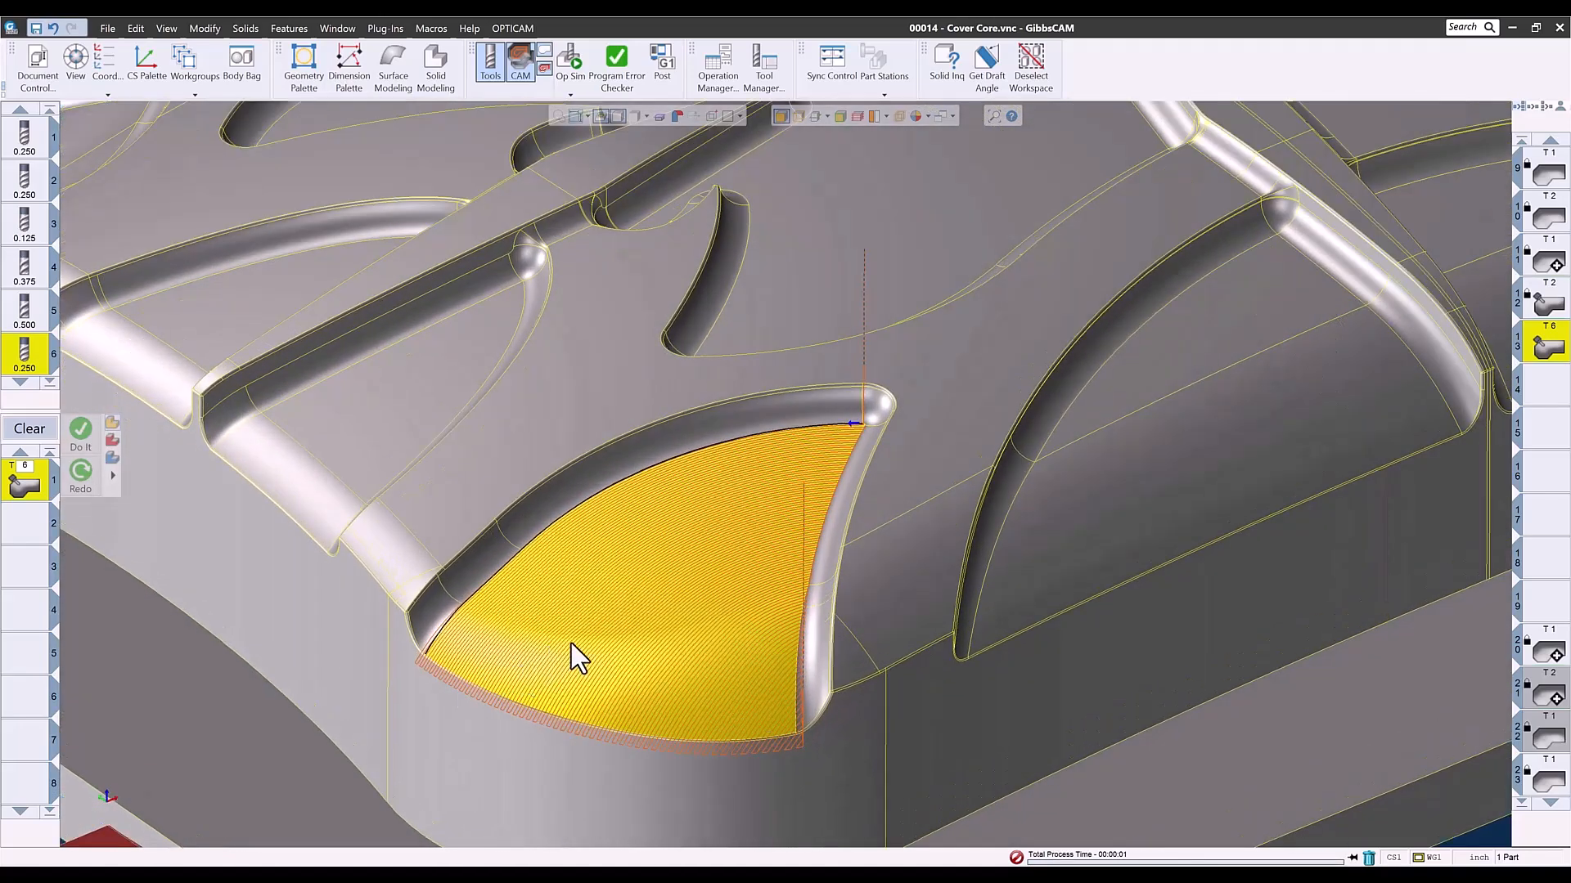
scroll(571, 643, down, 2)
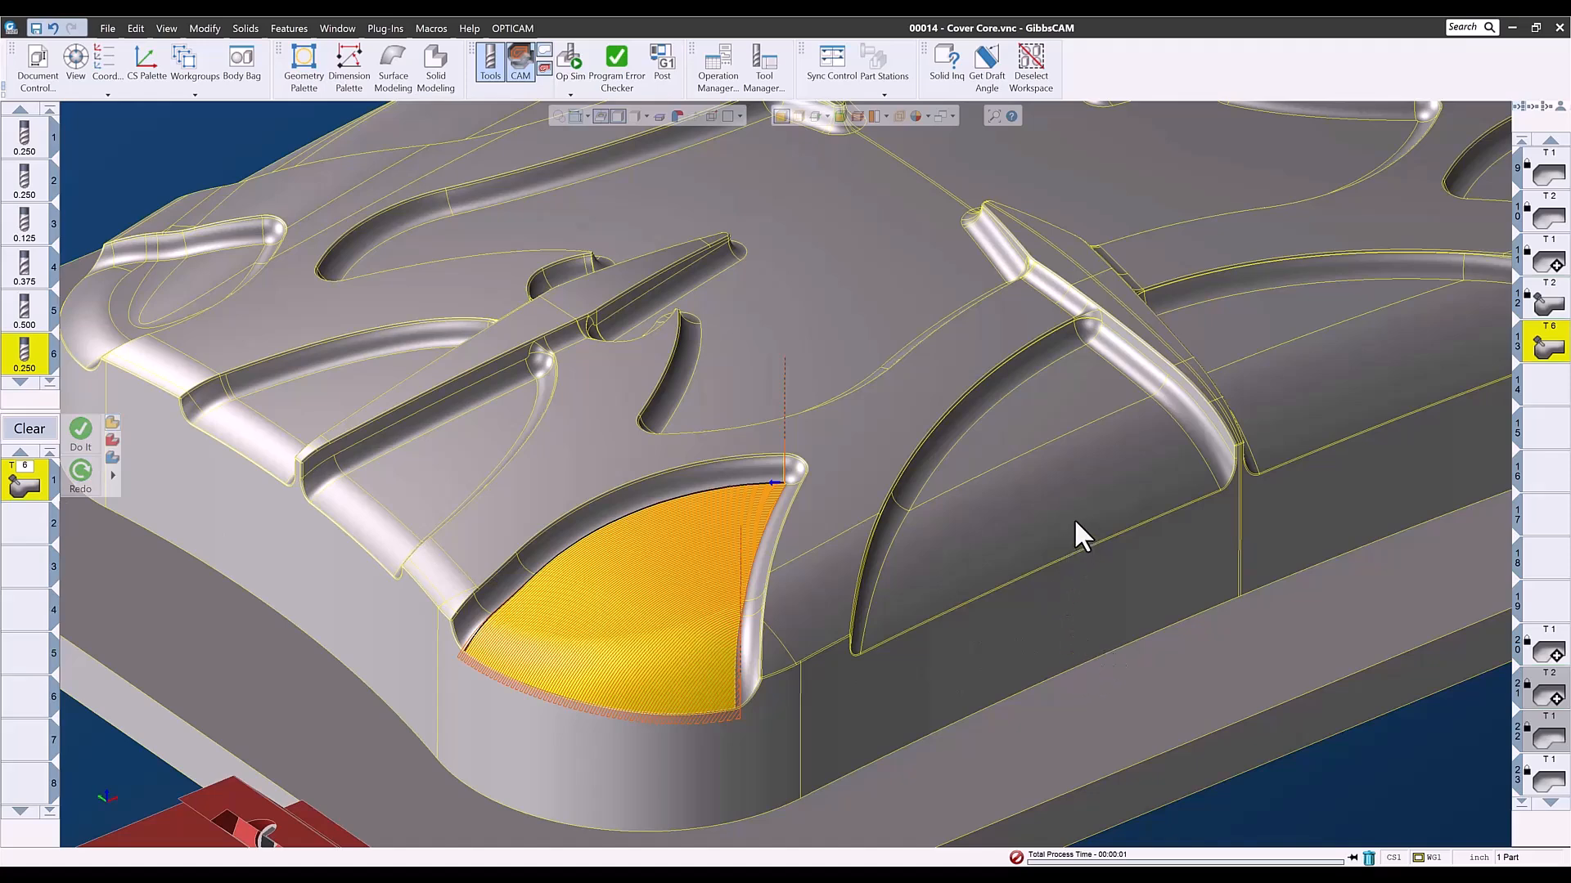
- Select both floor faces of the adjacent side pocket and include them in the 5-axis process's drive surfaces
click(1040, 477)
click(1019, 410)
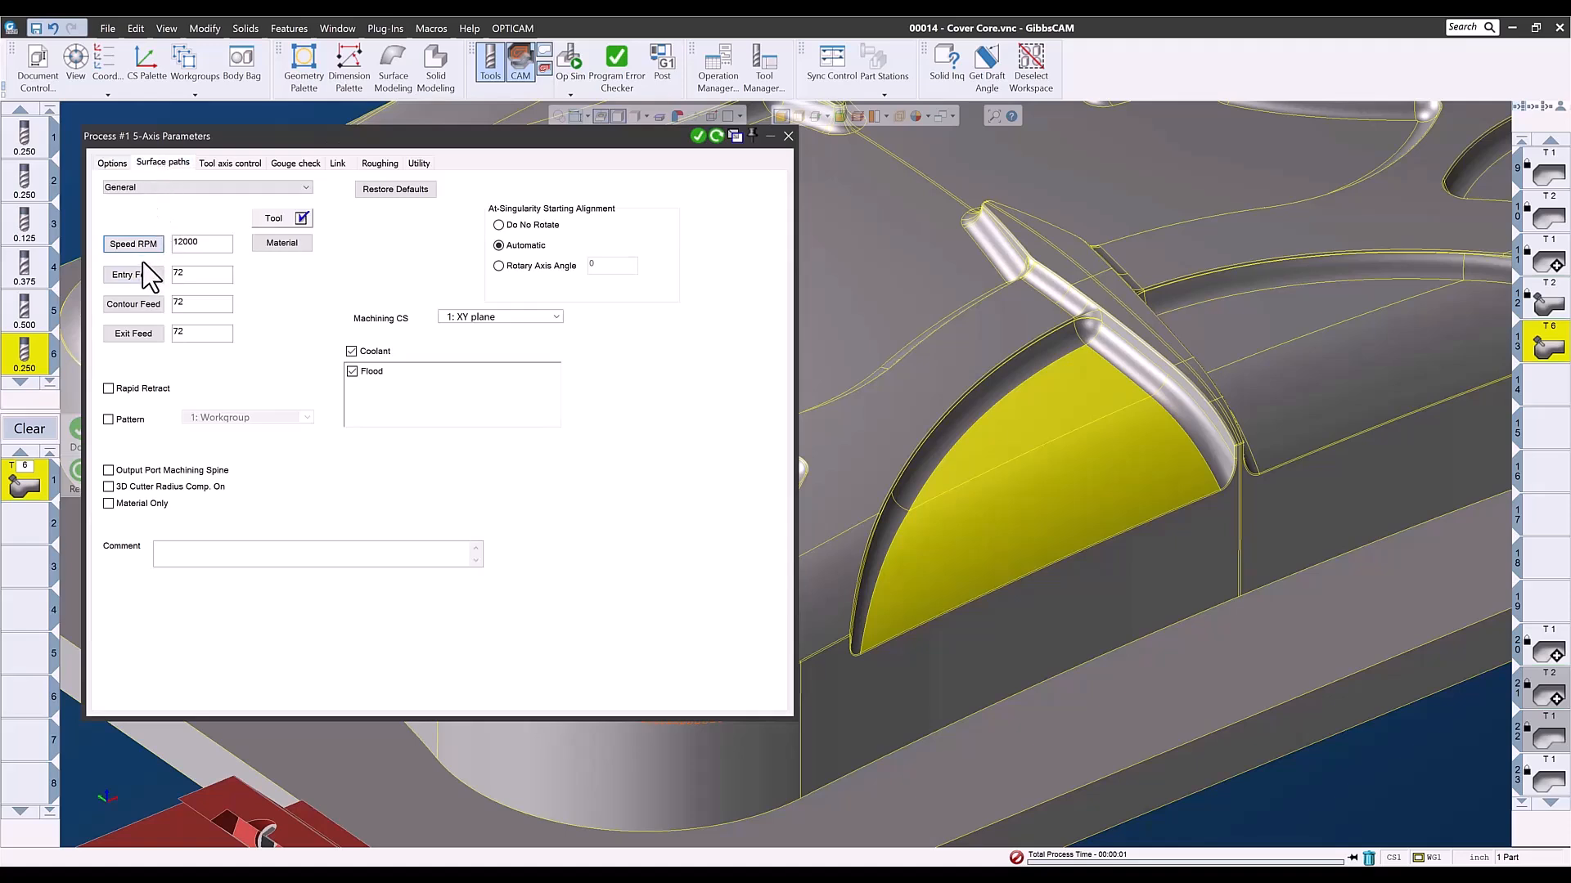
click(163, 305)
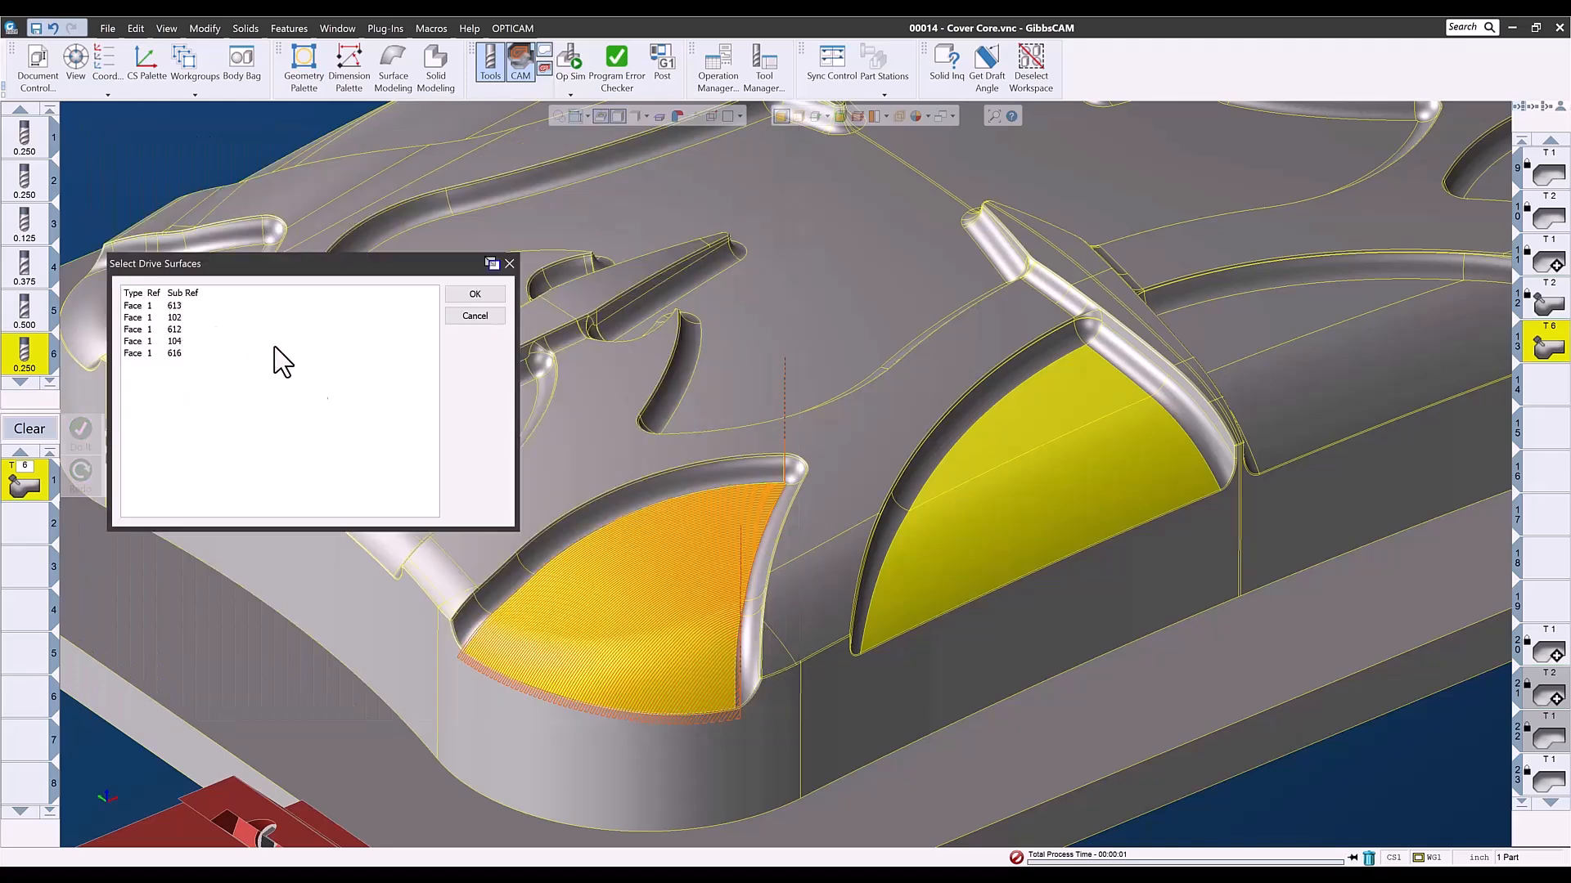
click(463, 297)
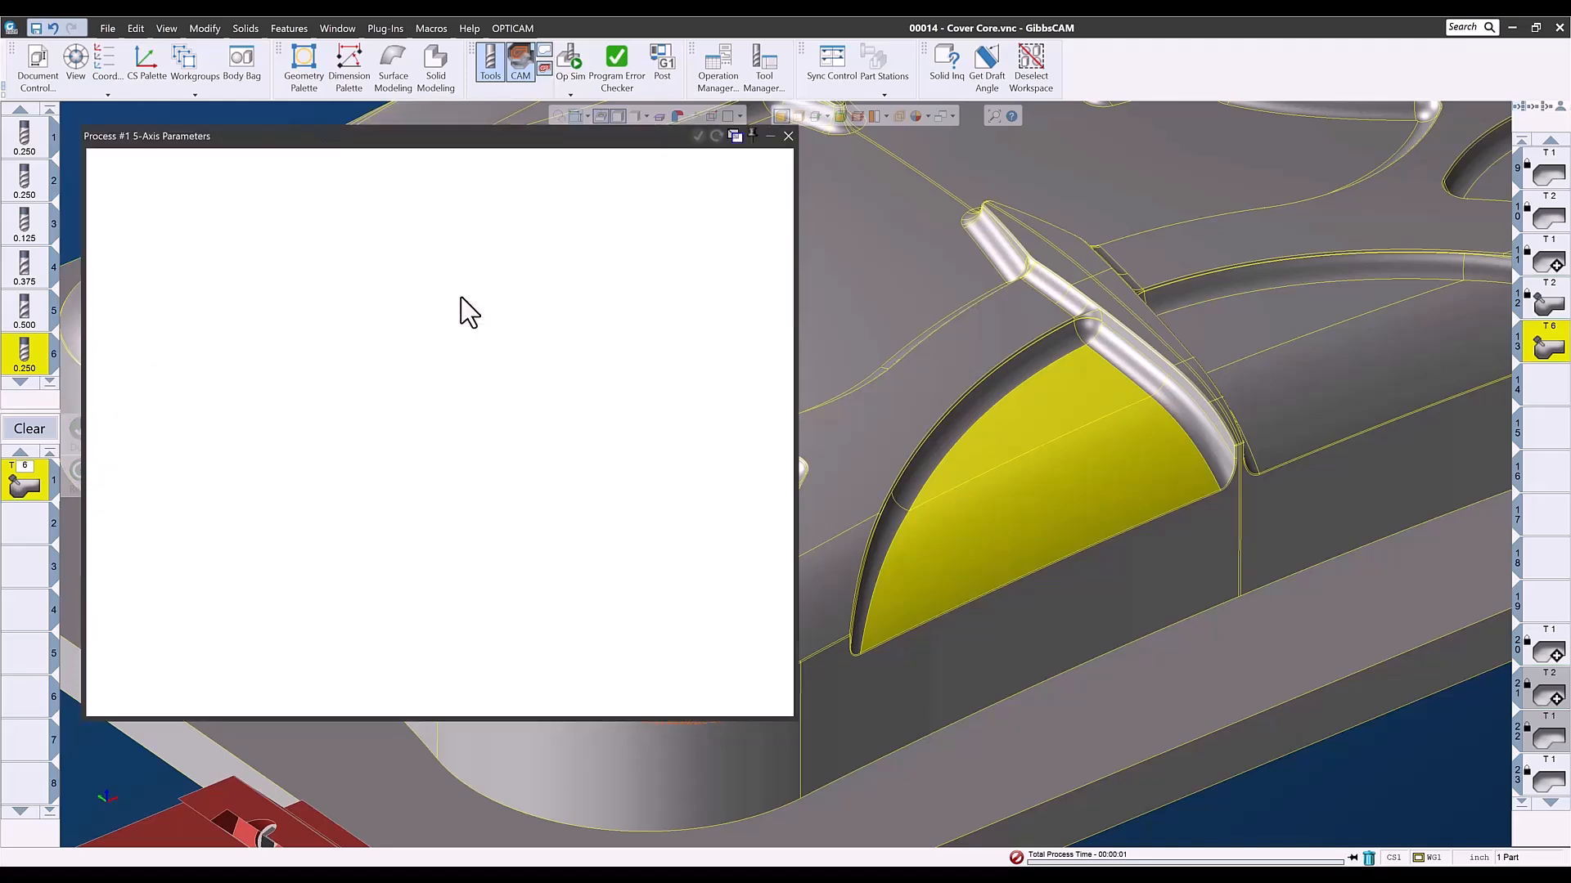
- Add the side pocket floor's curved inner edges to the edge curves and regenerate the operation over both pockets
click(176, 244)
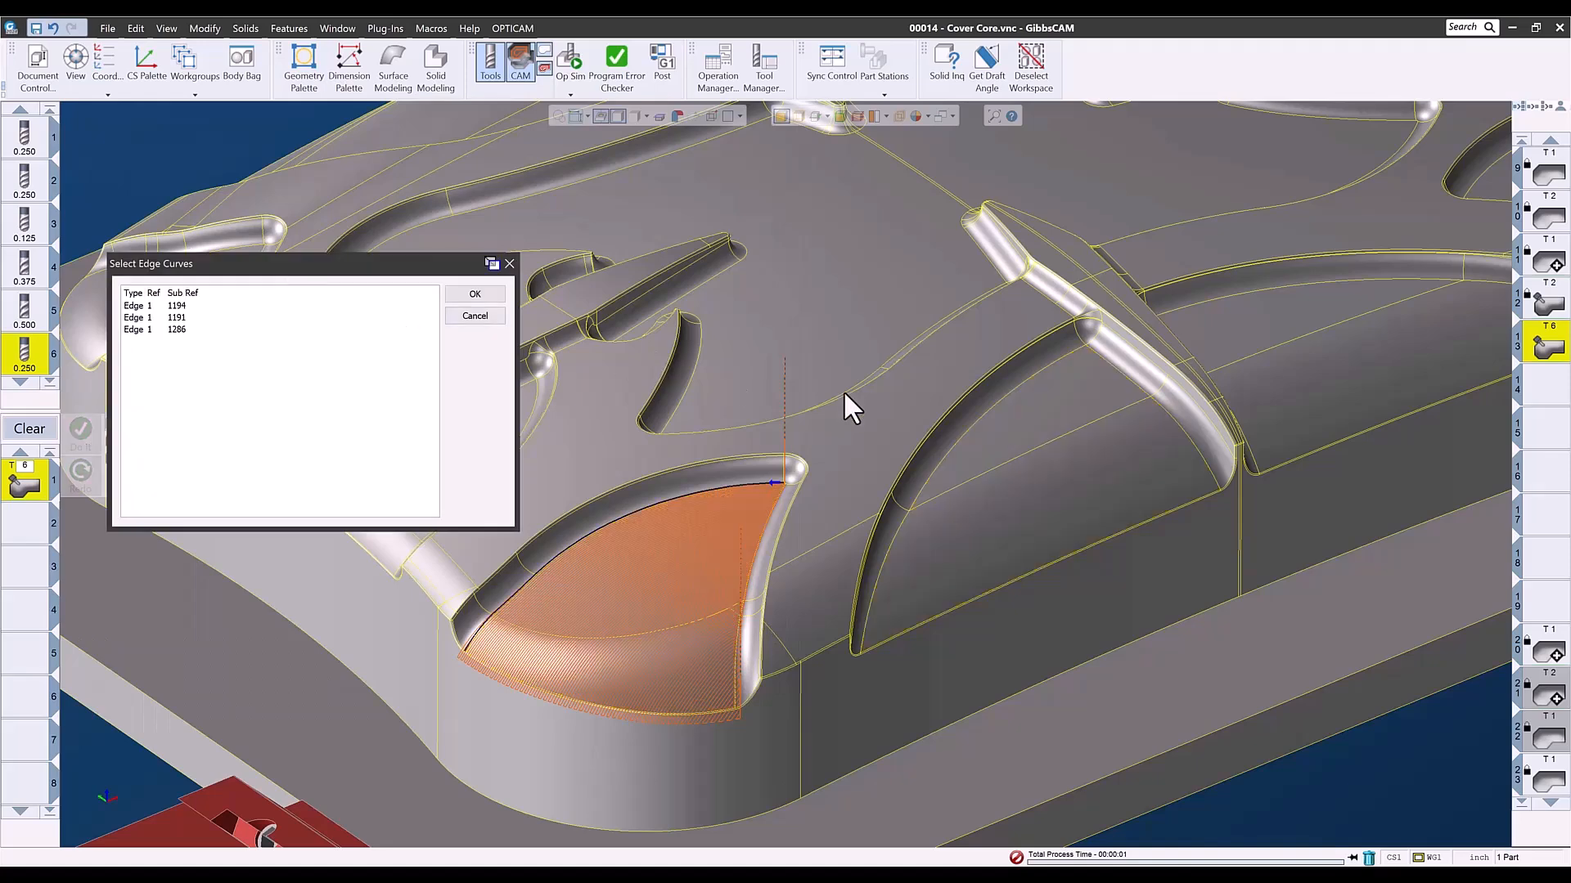
click(968, 428)
click(866, 598)
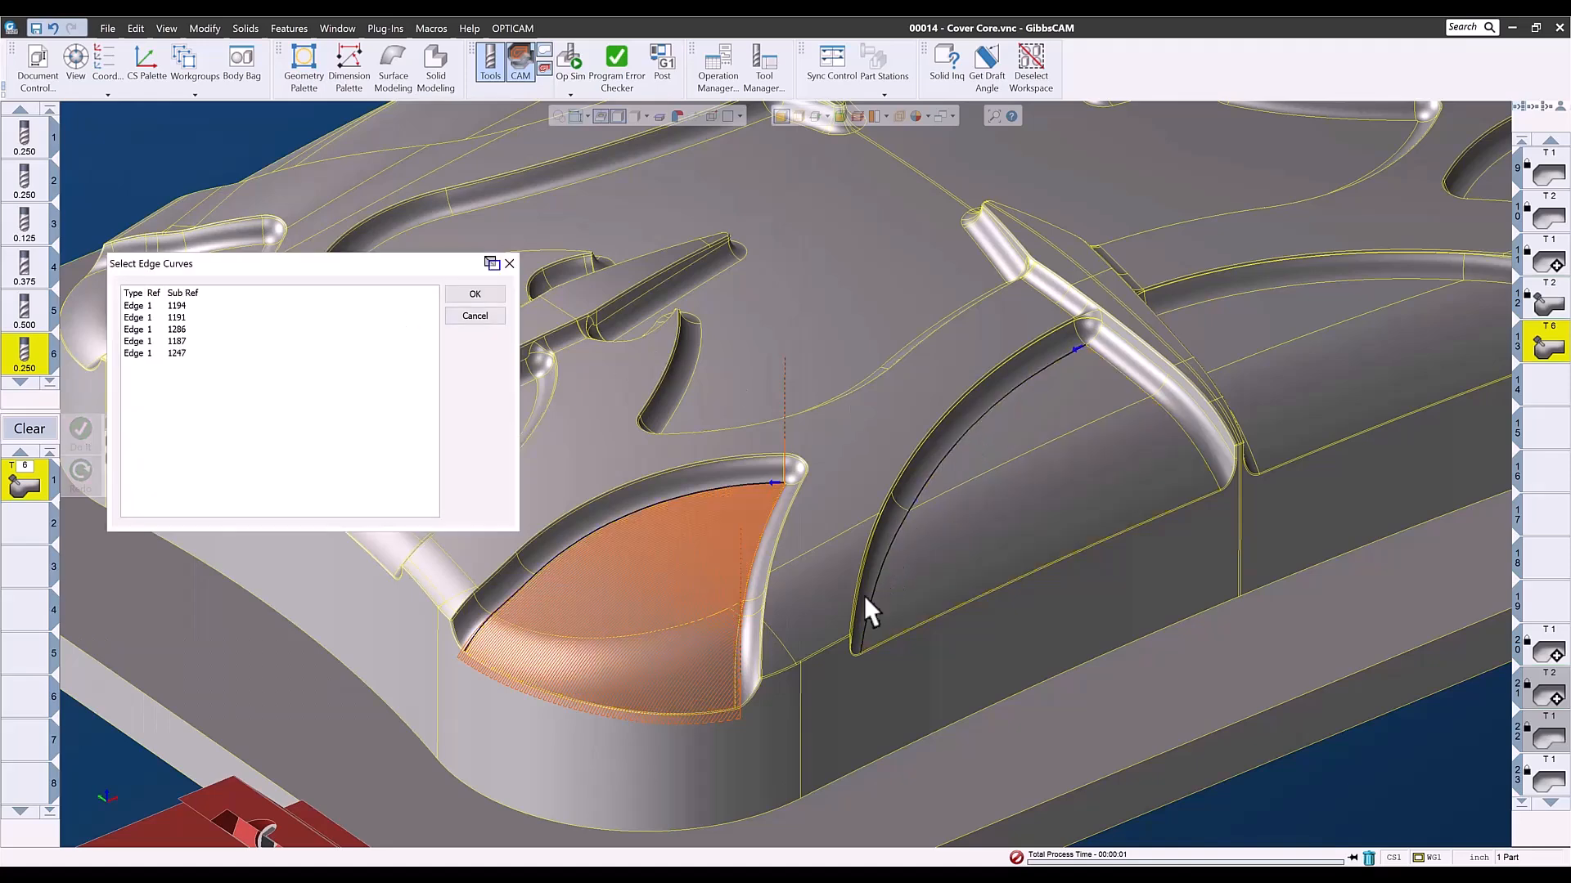
click(484, 294)
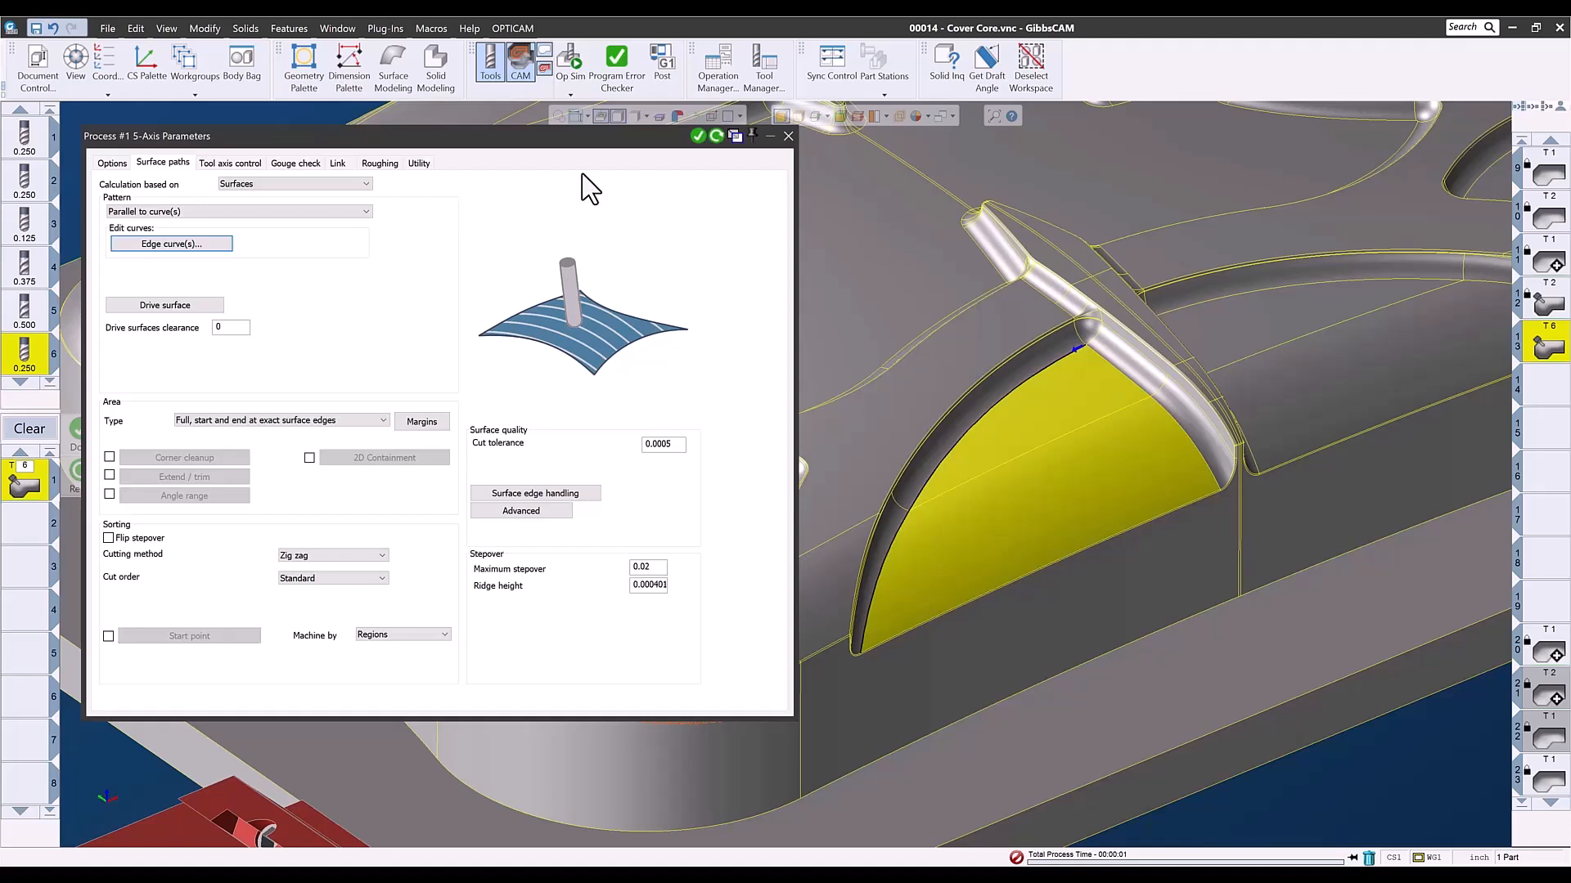
click(714, 136)
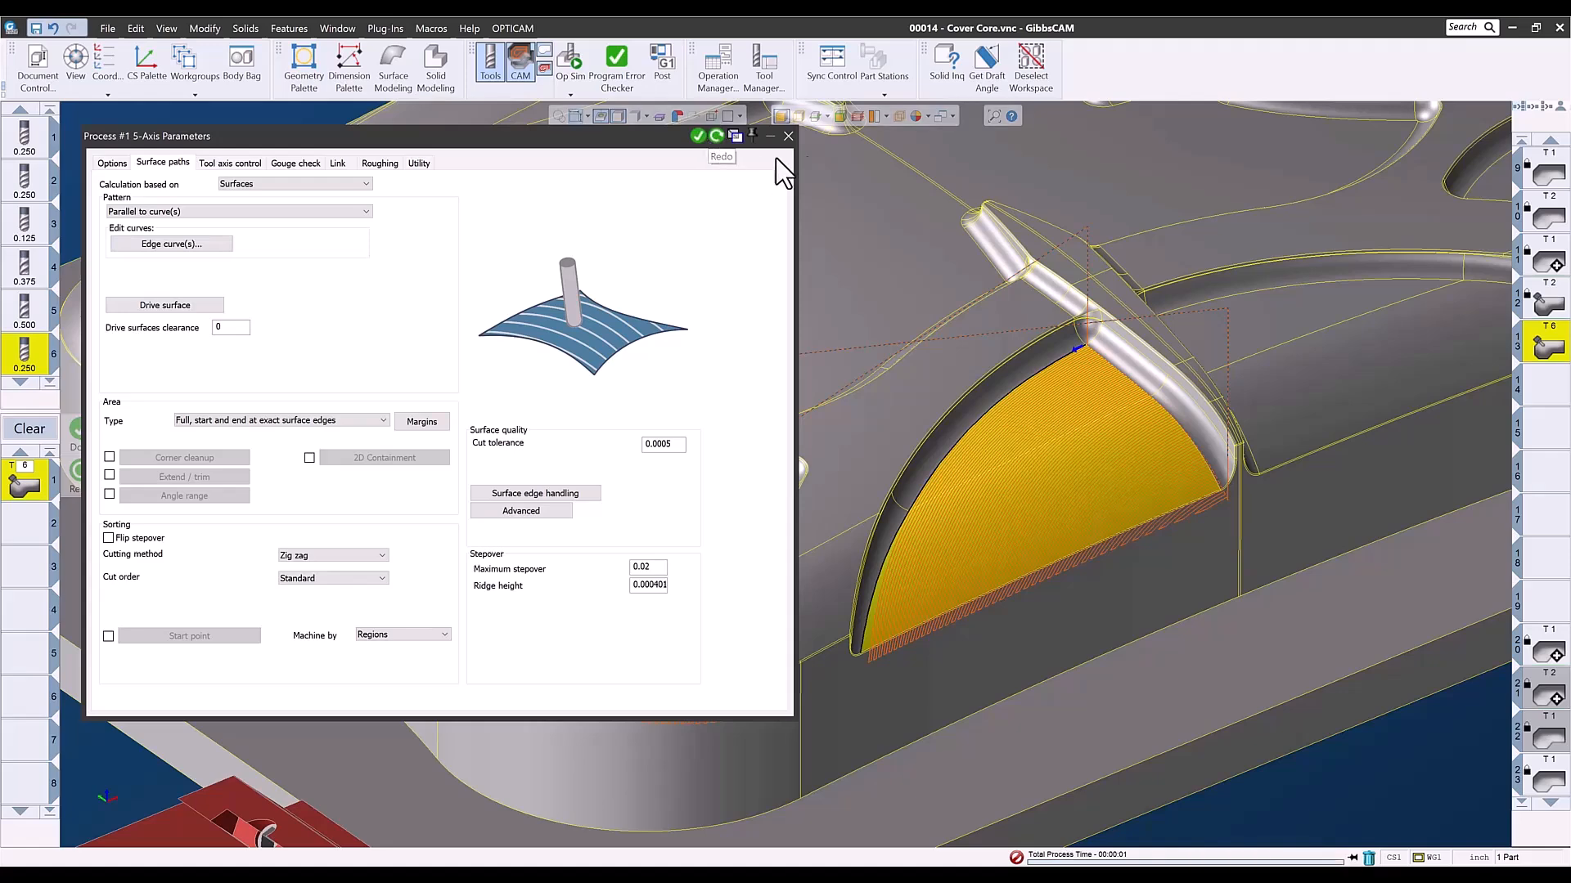
click(788, 136)
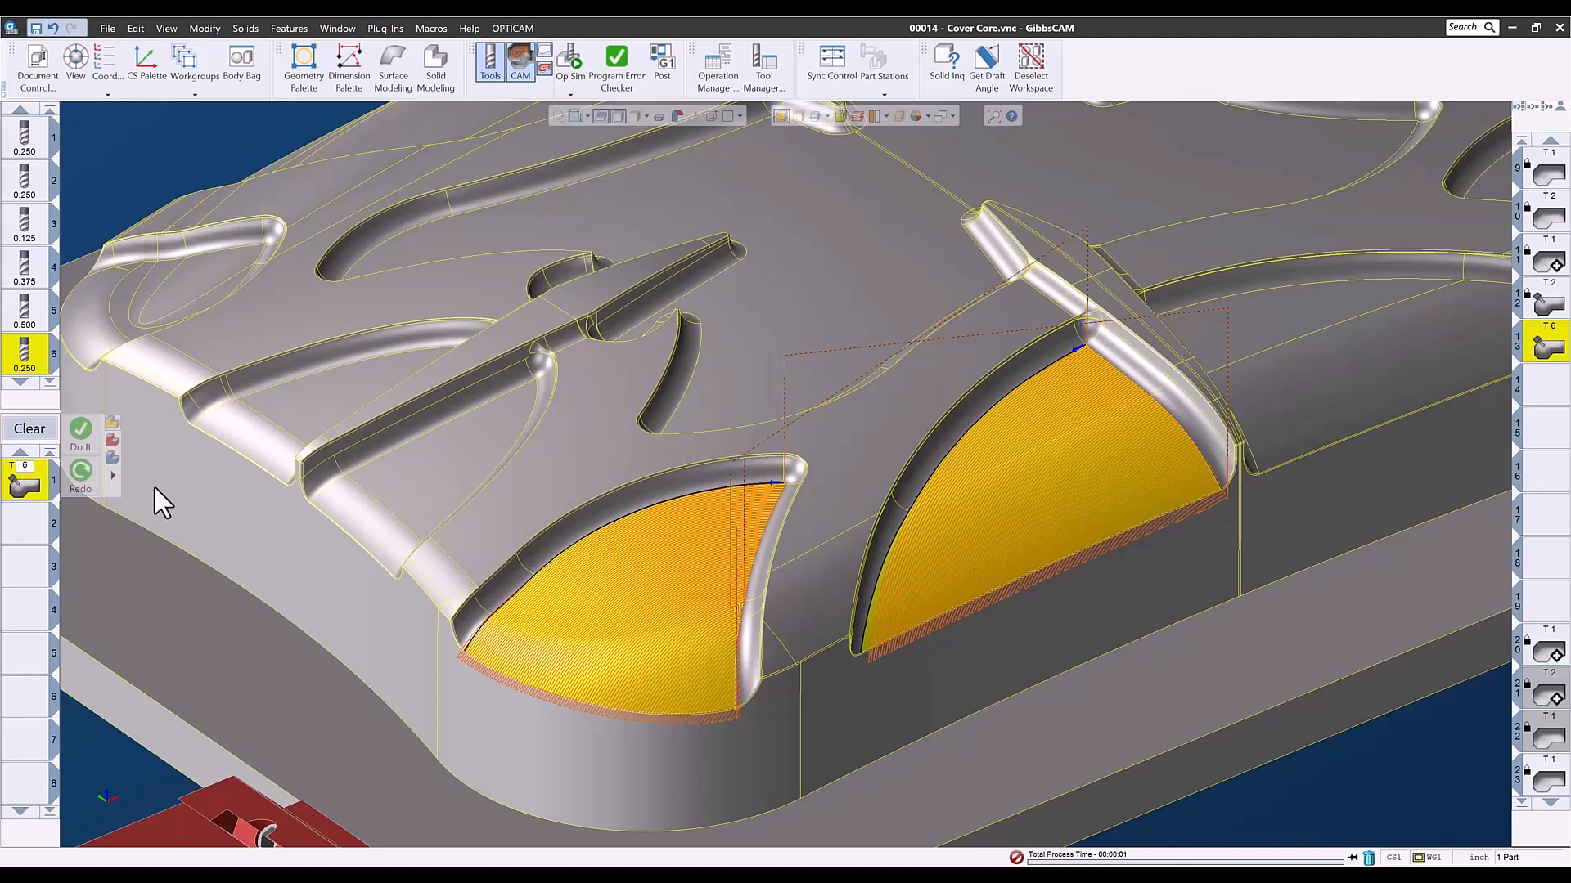
- Delete operation 13 and tool 6, and clear the process list
click(35, 433)
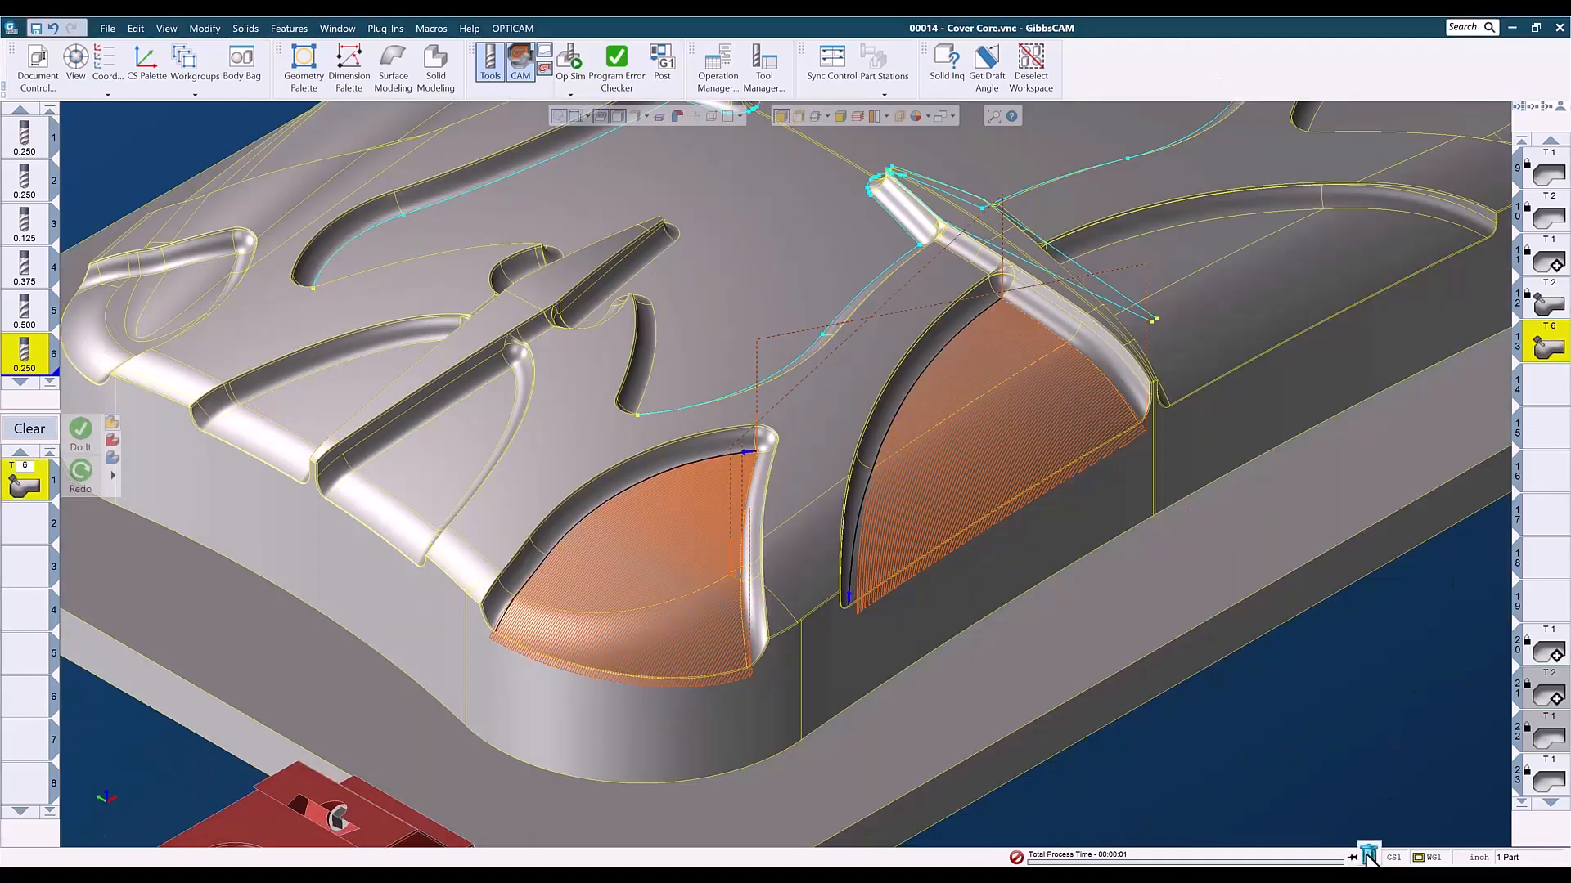
click(1368, 858)
drag(37, 377, 1368, 857)
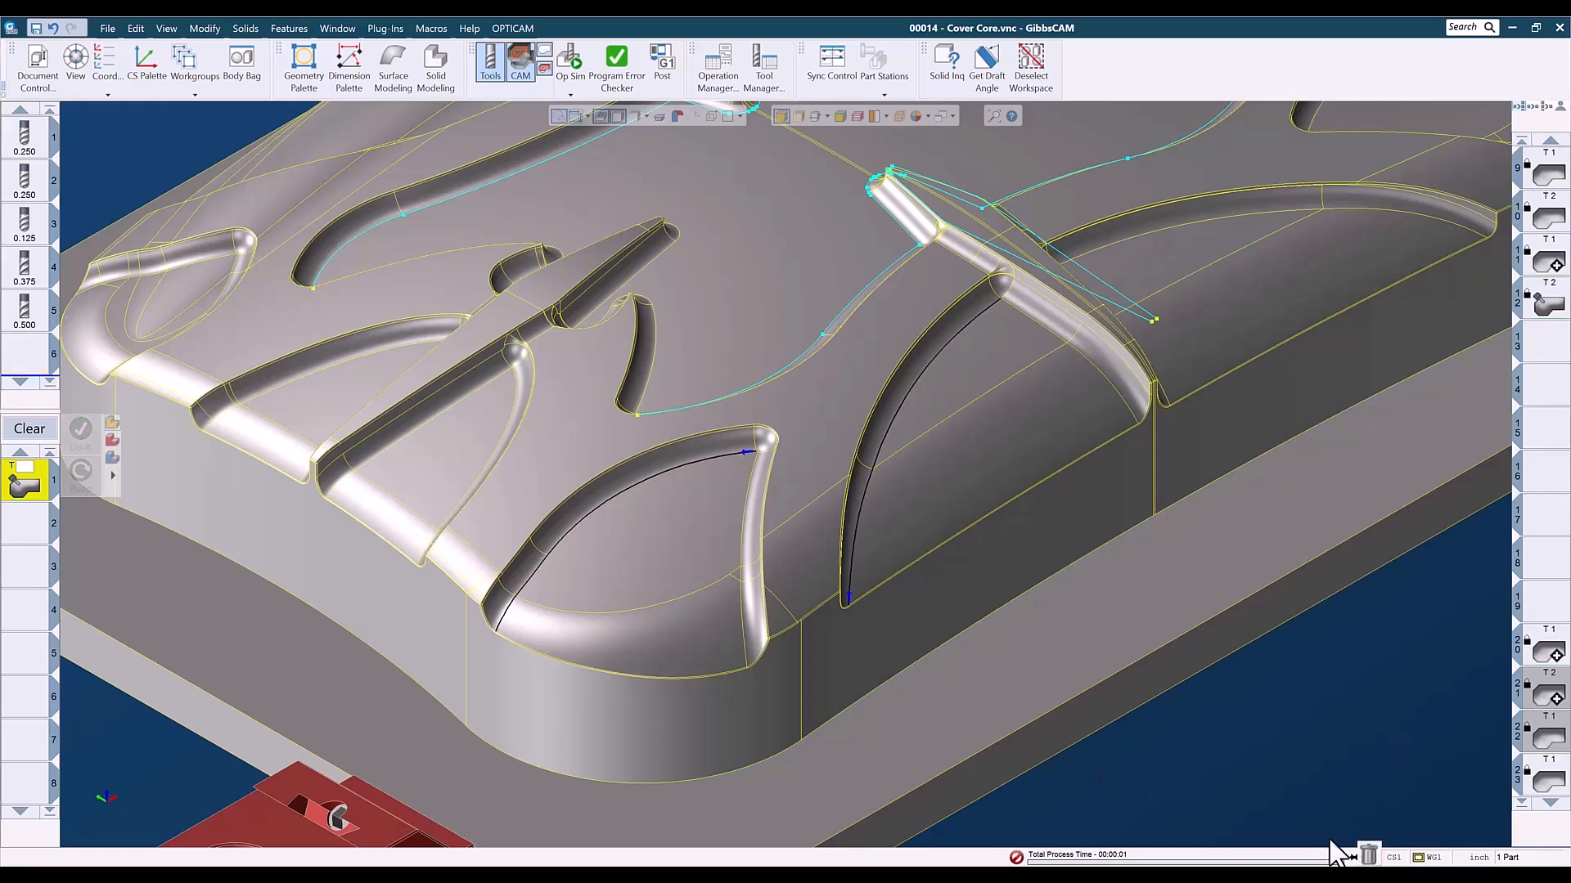
click(33, 431)
- Review the toolpaths of operations 9 to 12 one by one on the whole cover core
scroll(1073, 679, down, 5)
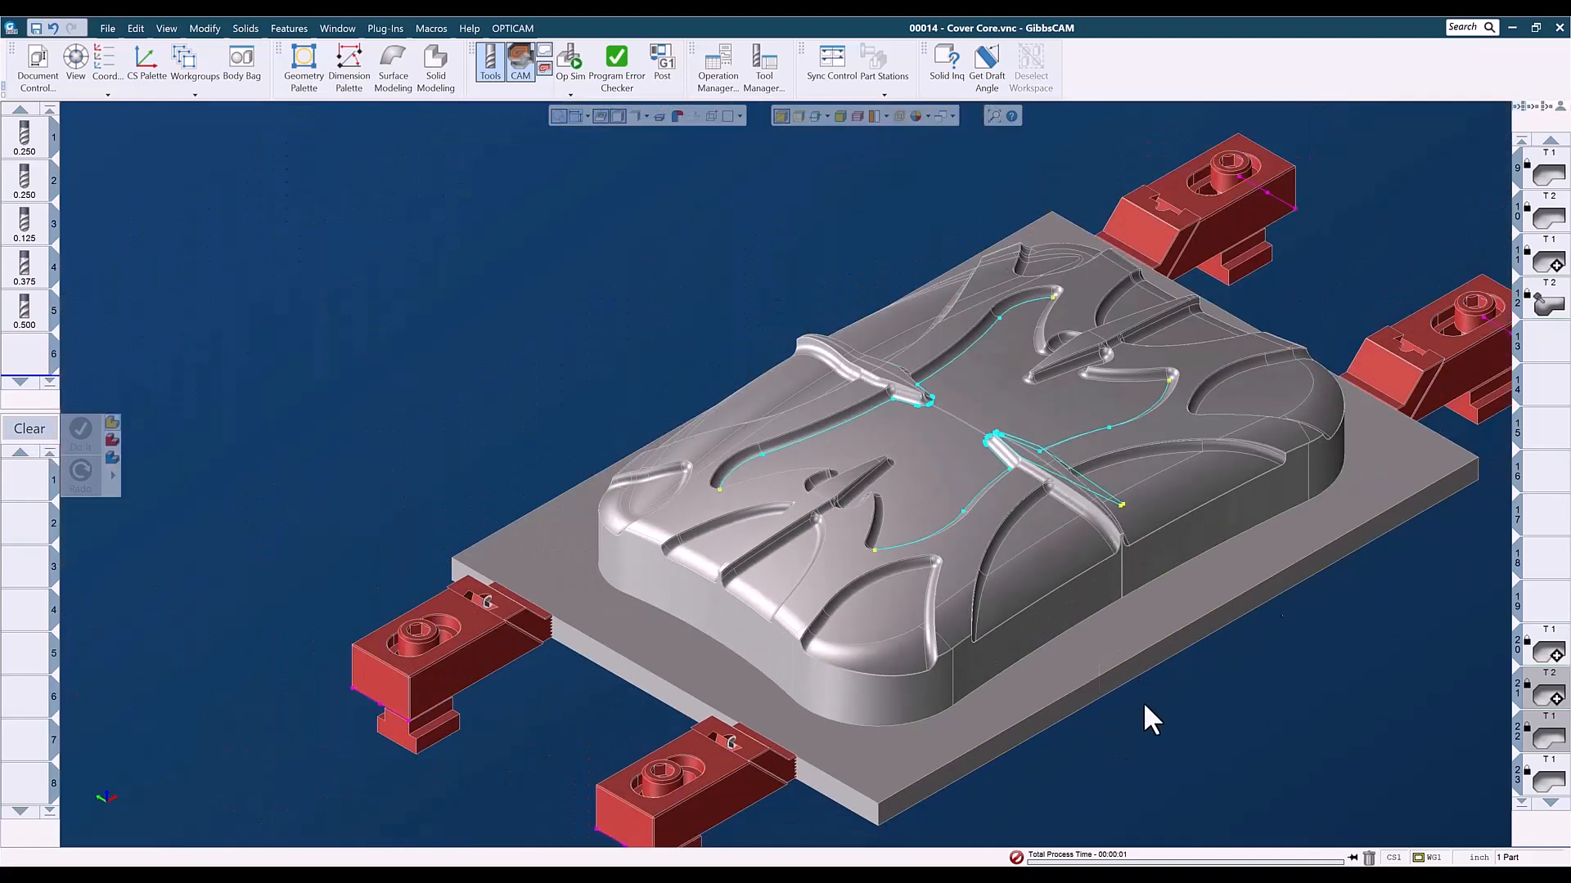
double_click(1548, 173)
double_click(1547, 214)
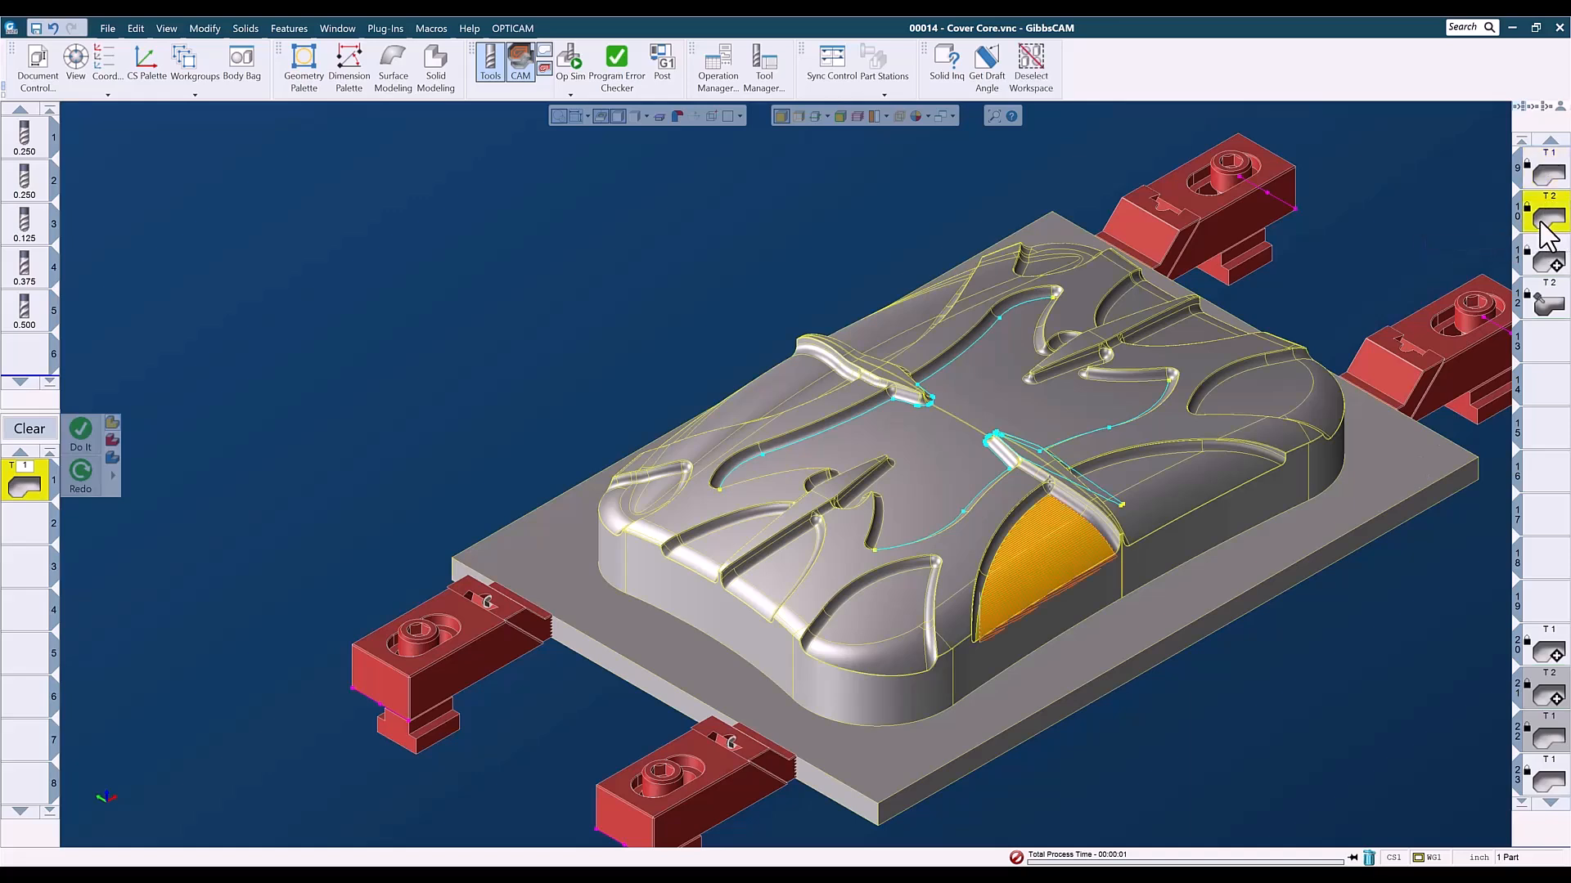
double_click(1556, 264)
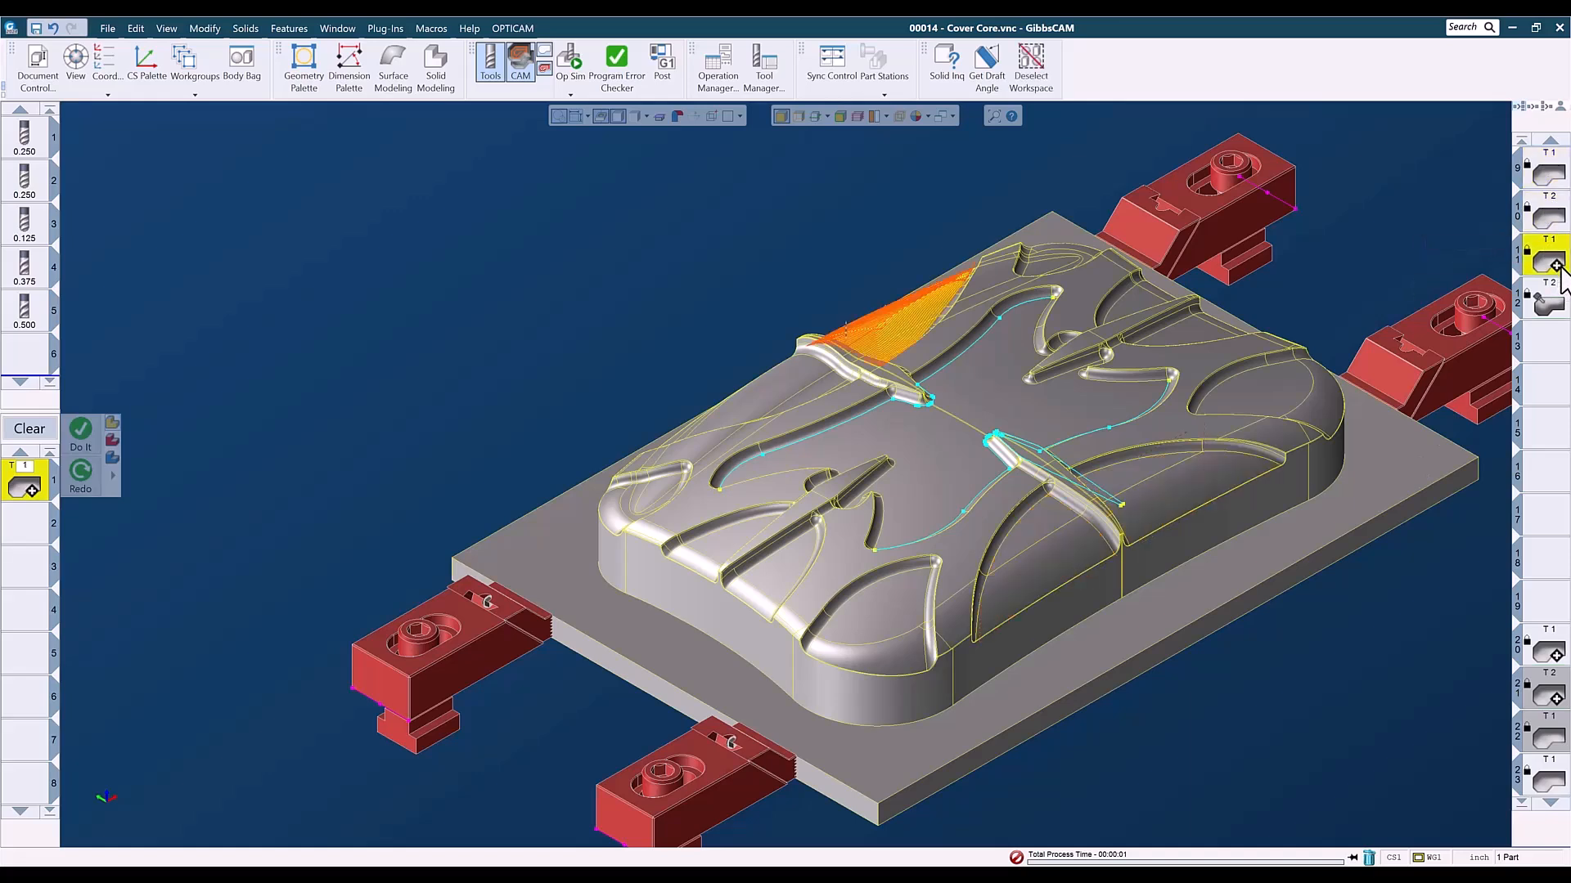
double_click(1554, 304)
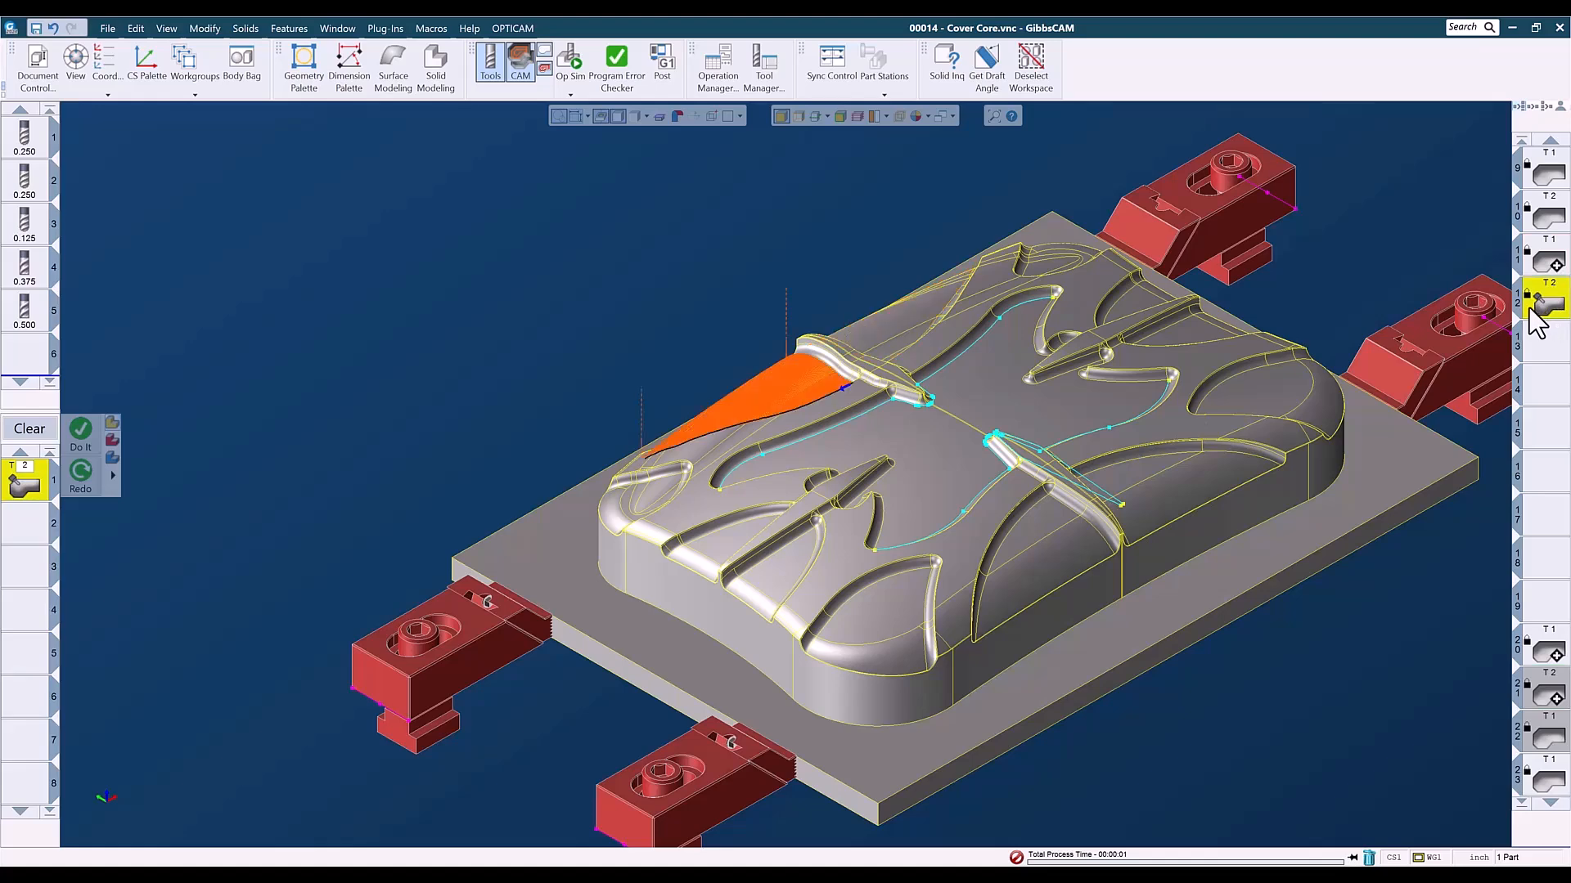
- Compare the cutting patterns of operations 12, 11 and 9 up close in the top view
key(ctrl+h)
middle_drag(1039, 334, 894, 473)
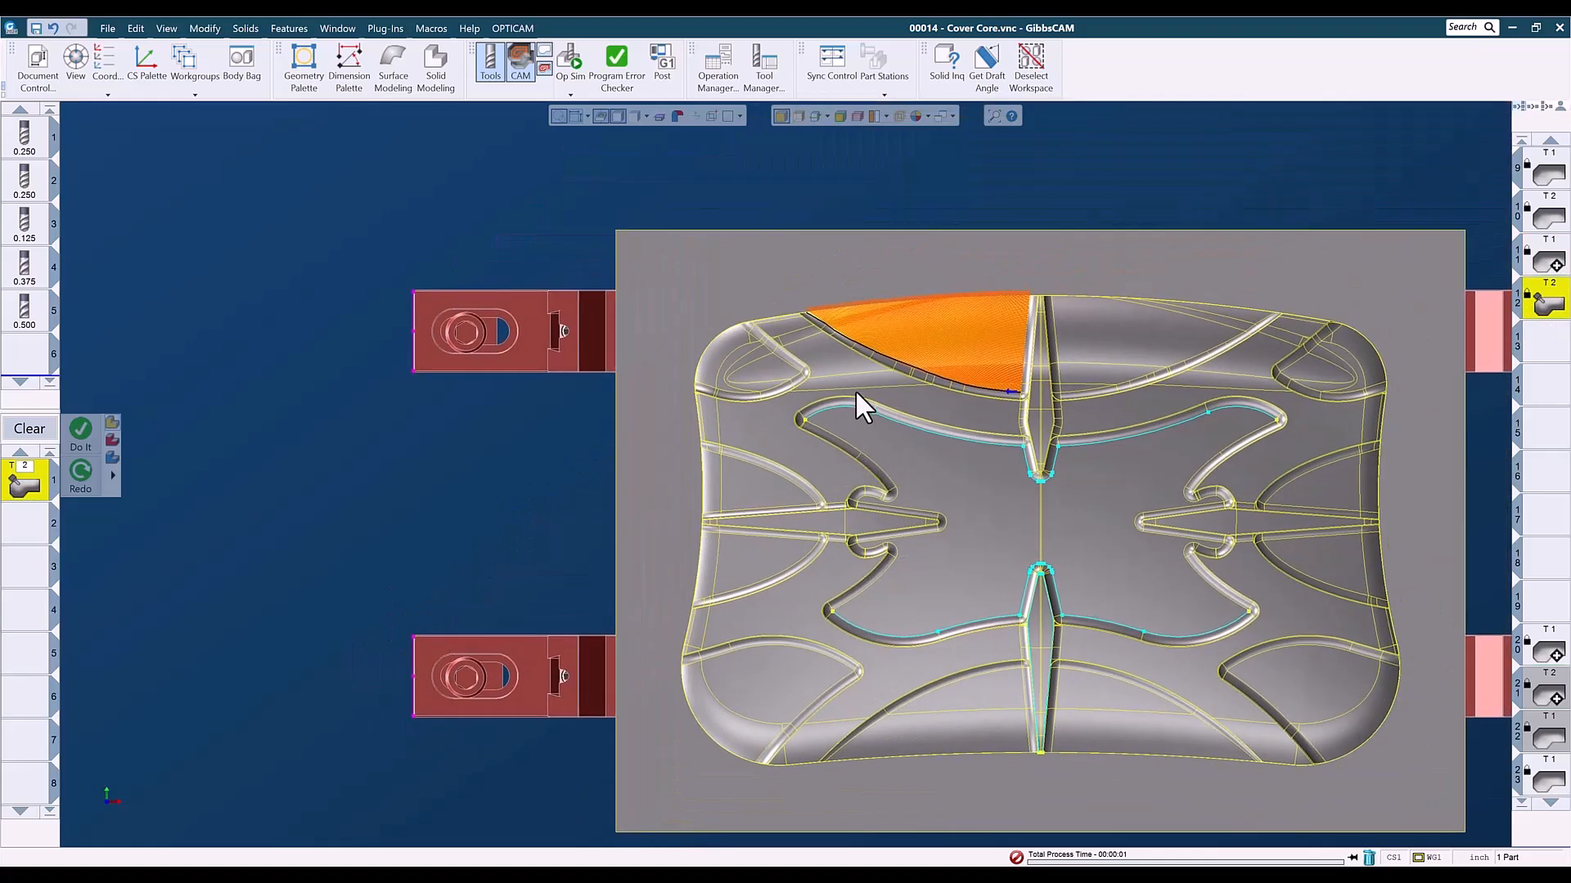
scroll(1062, 316, up, 5)
scroll(1174, 445, down, 2)
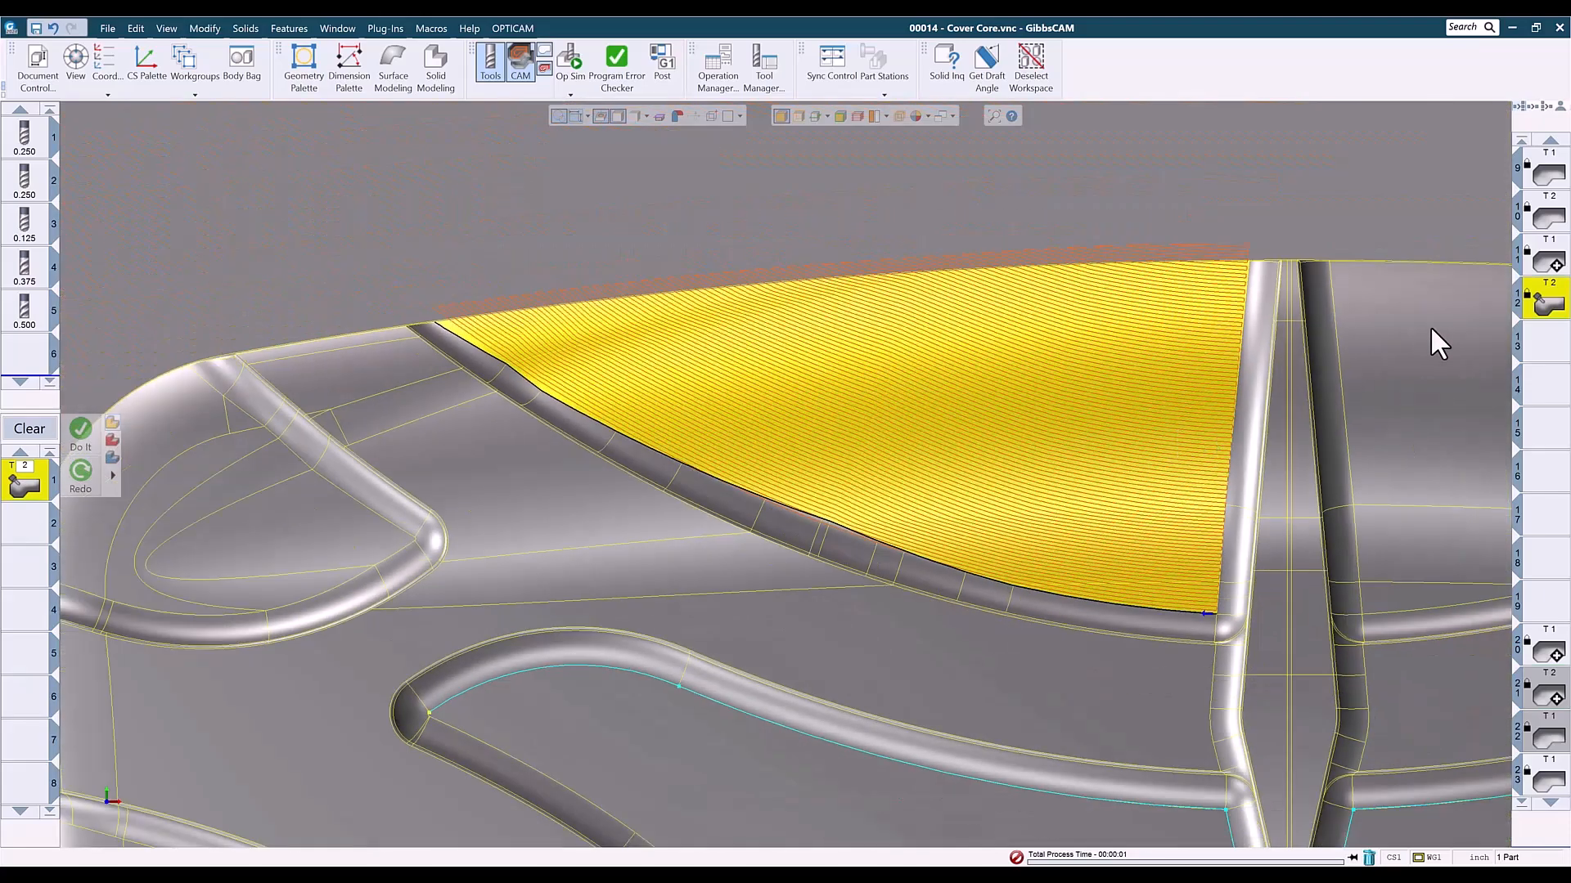
double_click(1548, 260)
middle_drag(1131, 468, 712, 455)
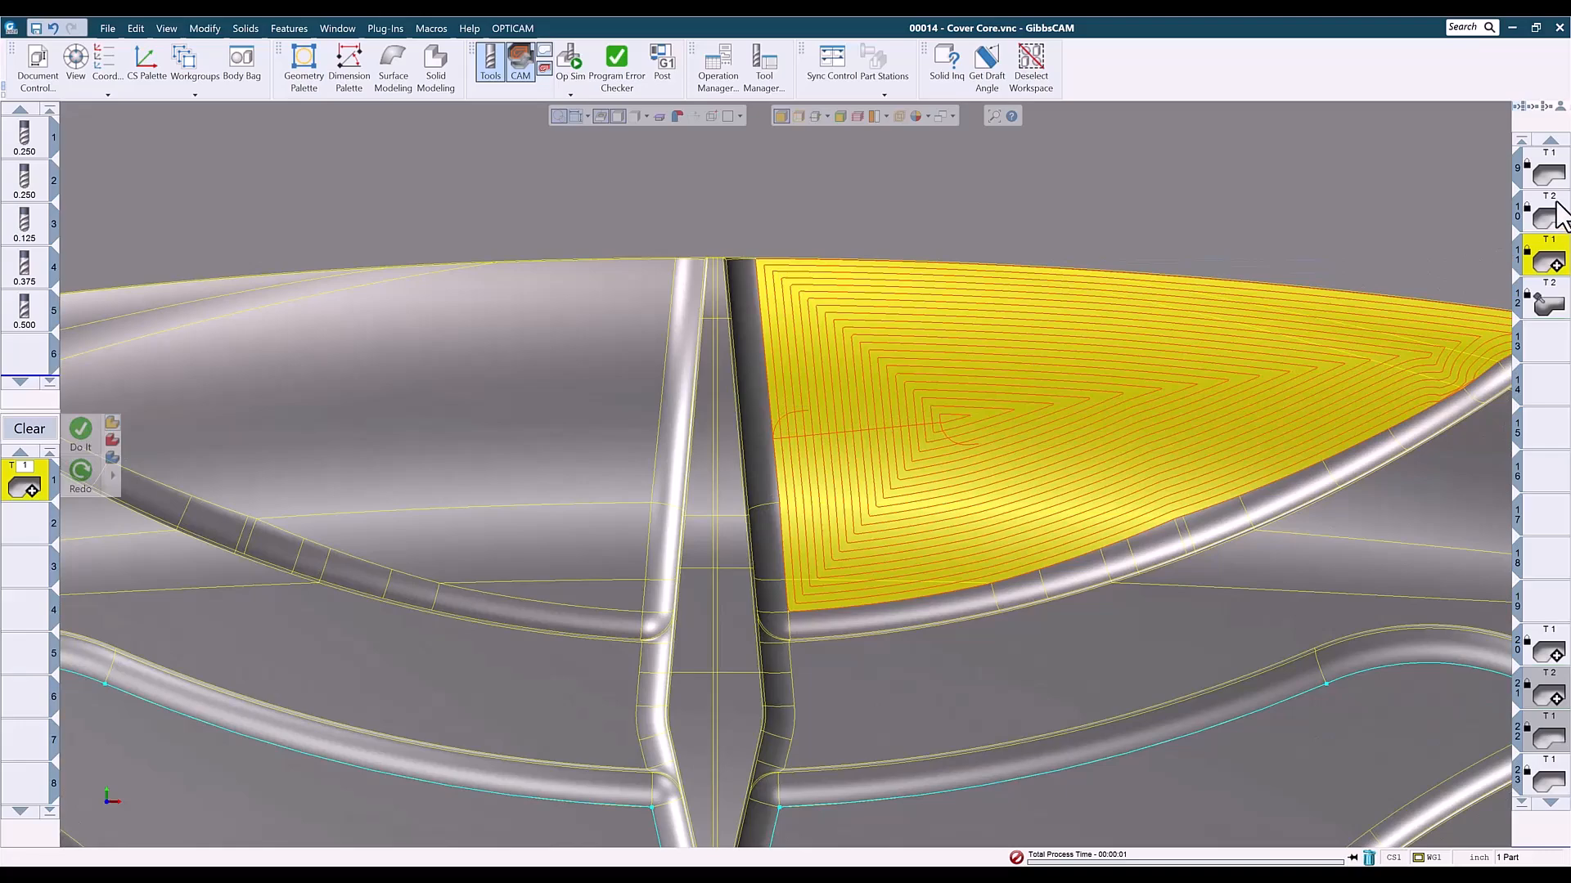
click(1548, 172)
middle_drag(1234, 558, 1334, 75)
middle_drag(851, 524, 1081, 156)
middle_drag(884, 677, 1027, 251)
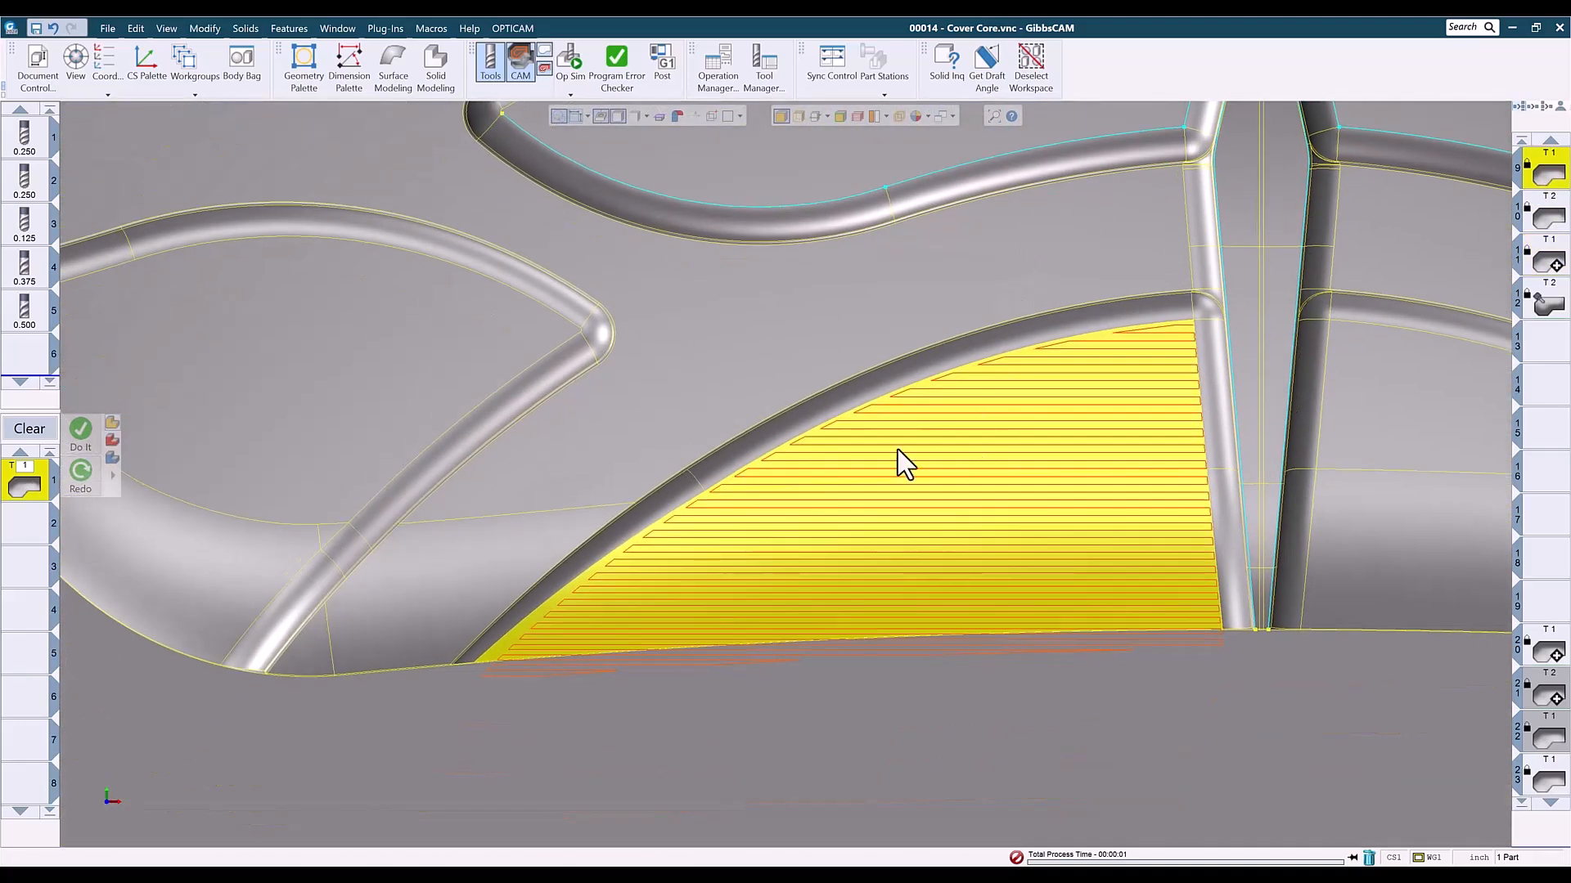
- Examine the toolpaths of operations 20 and 23 on the cover core's ridges in the isometric view
key(ctrl+i)
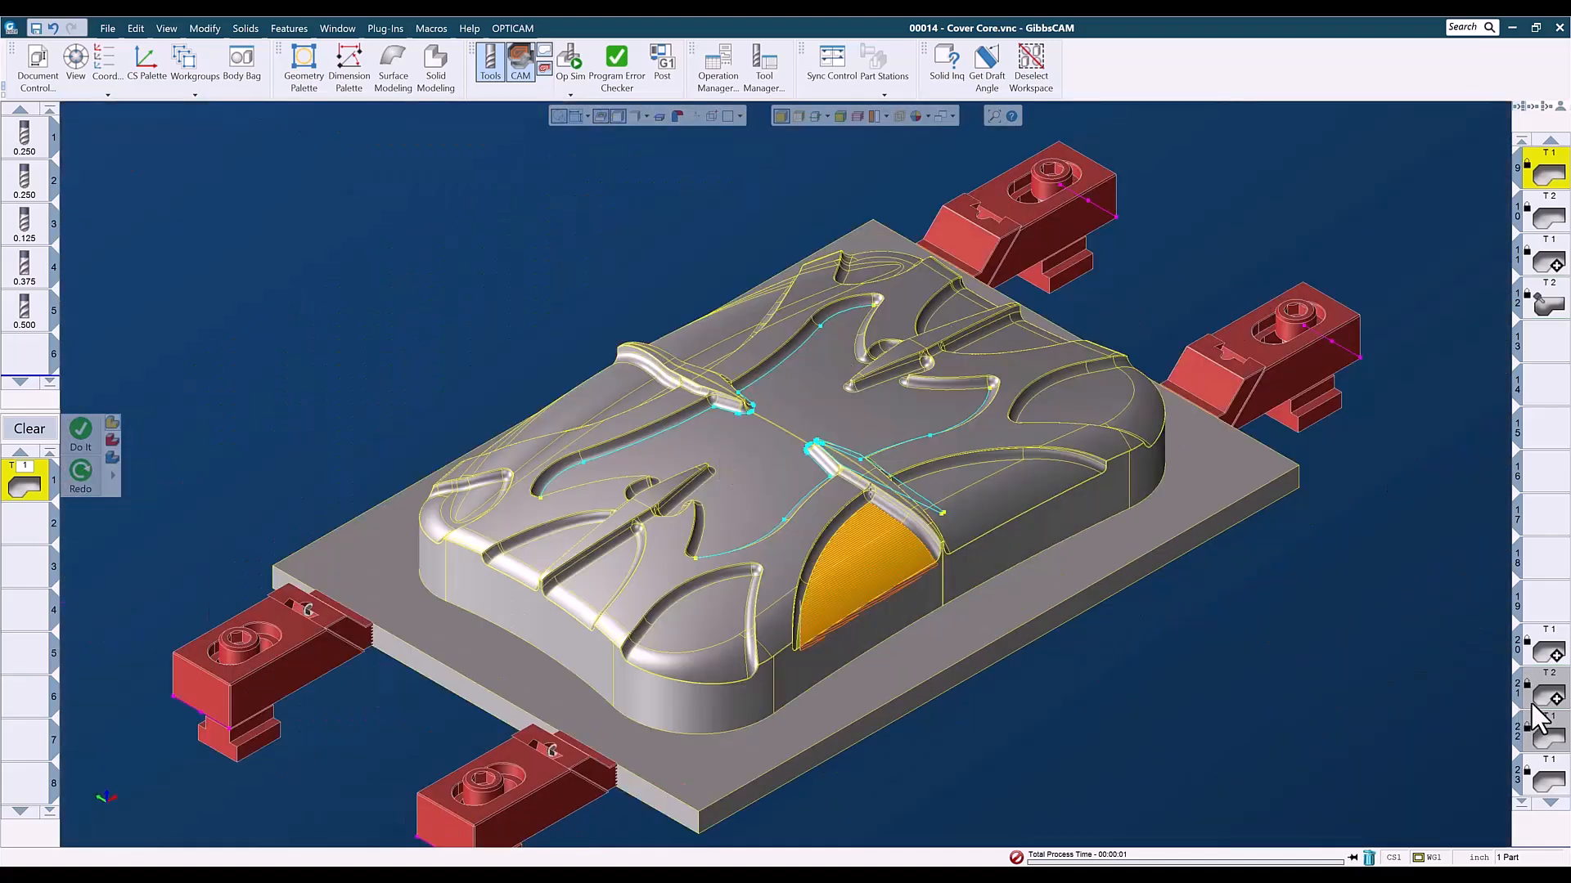
click(1550, 654)
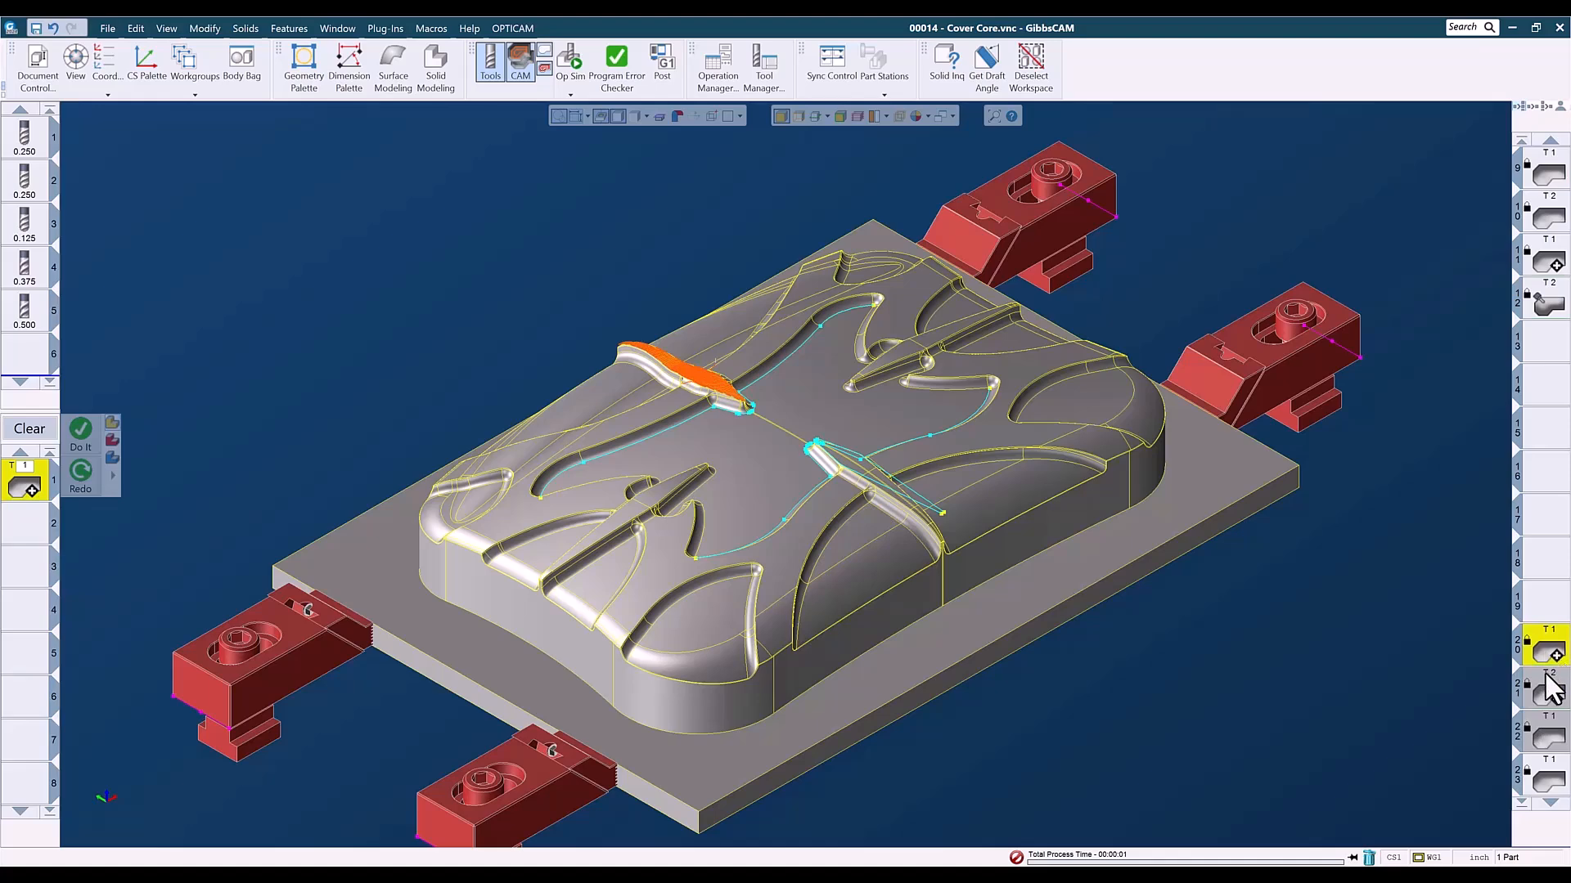
scroll(1552, 664, down, 1)
click(1549, 653)
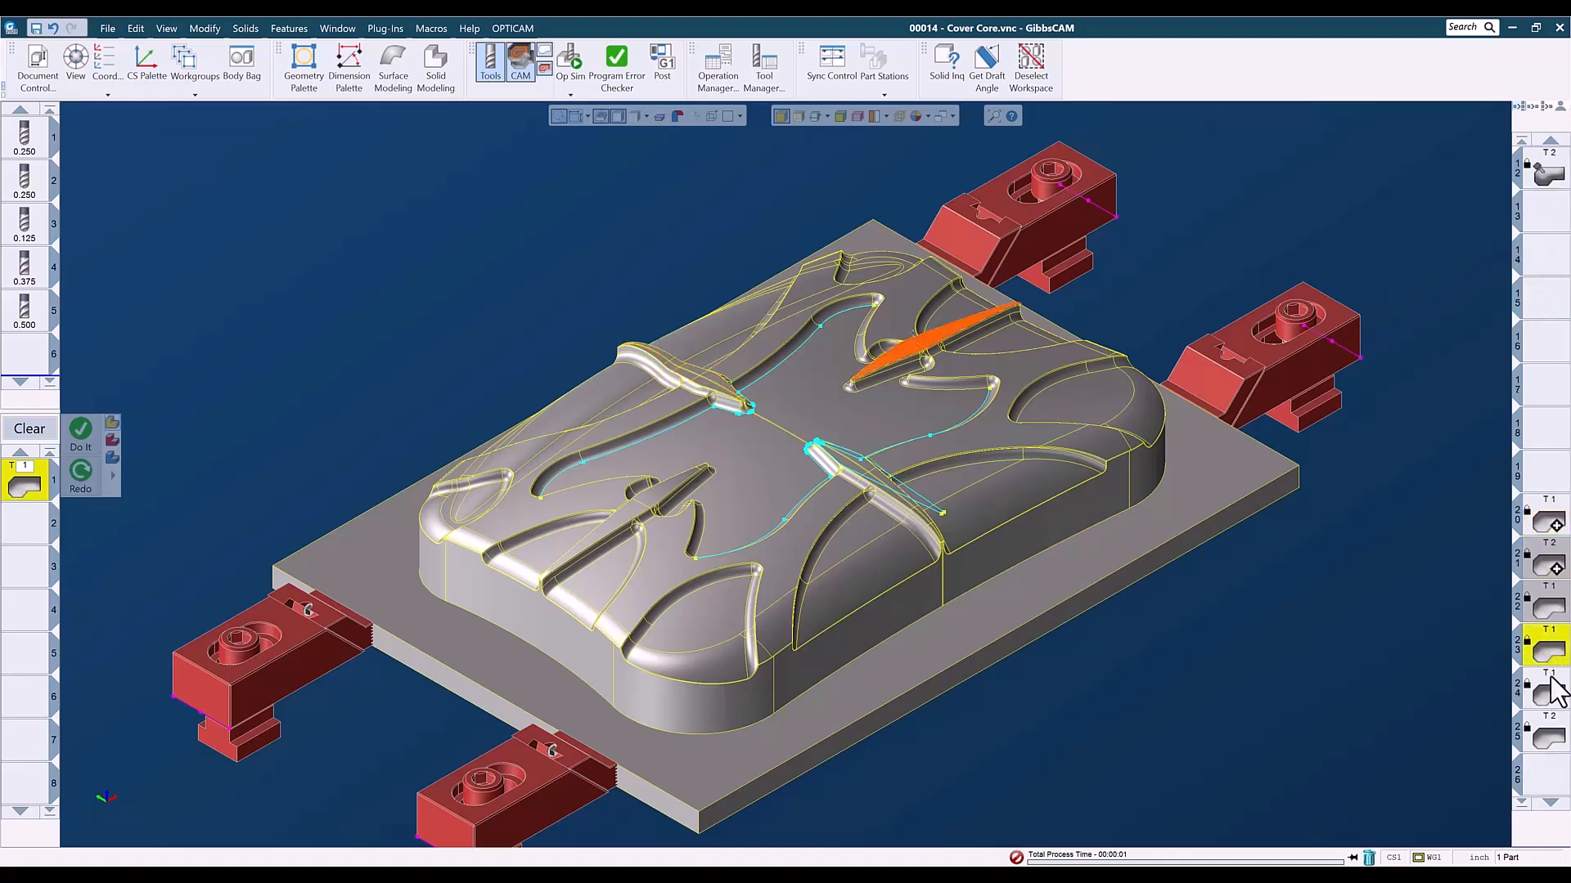
middle_drag(1096, 743, 646, 512)
middle_drag(852, 625, 1424, 691)
middle_drag(875, 713, 896, 661)
key(ctrl+i)
double_click(1549, 523)
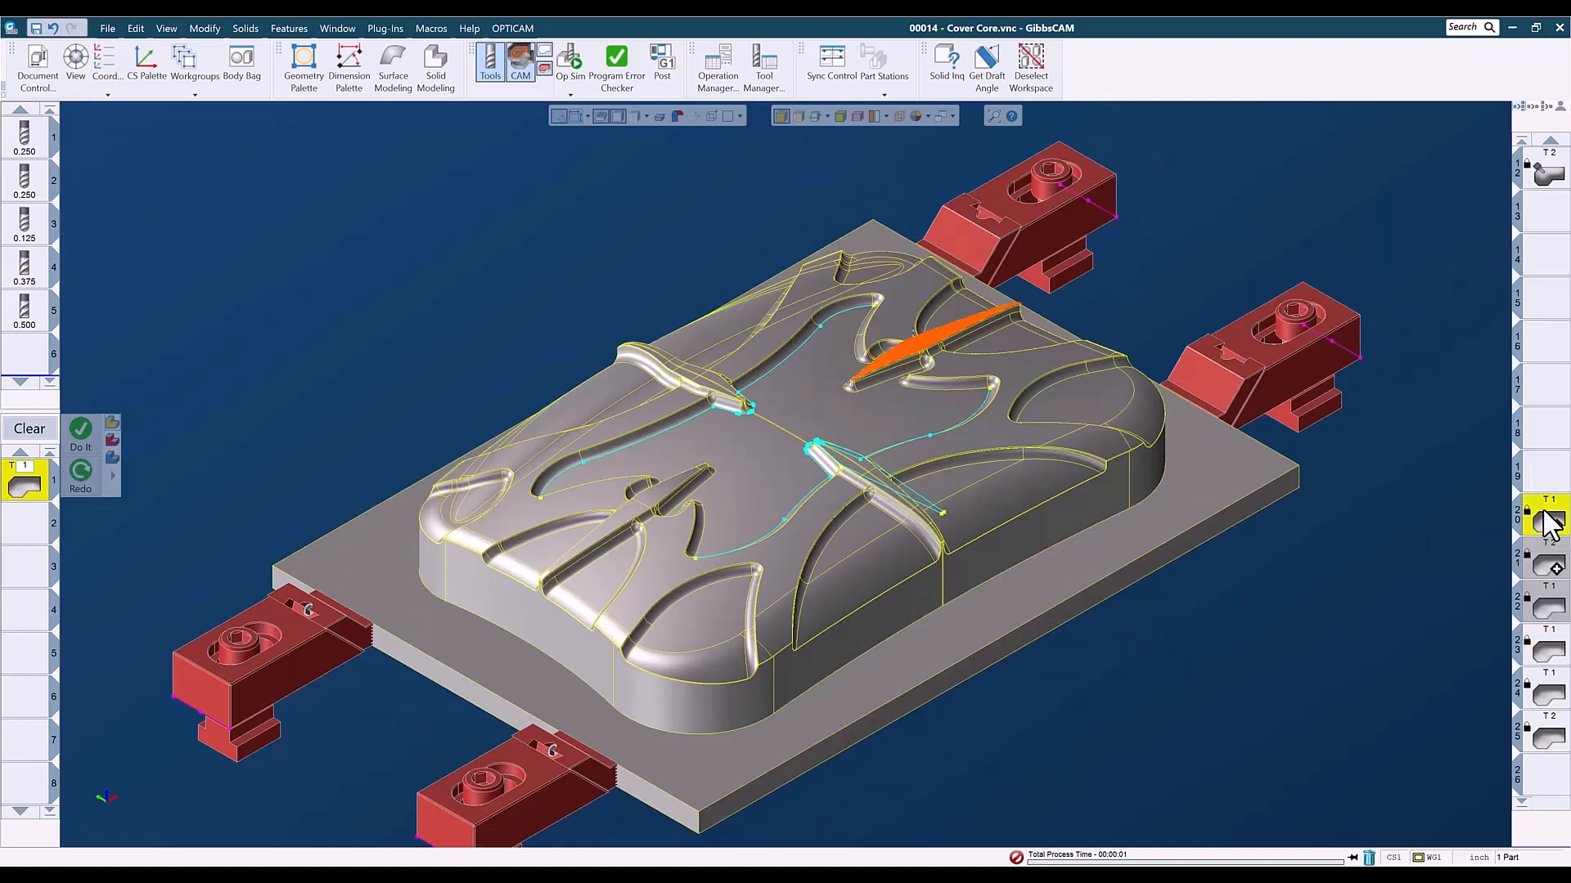
scroll(1552, 521, up, 1)
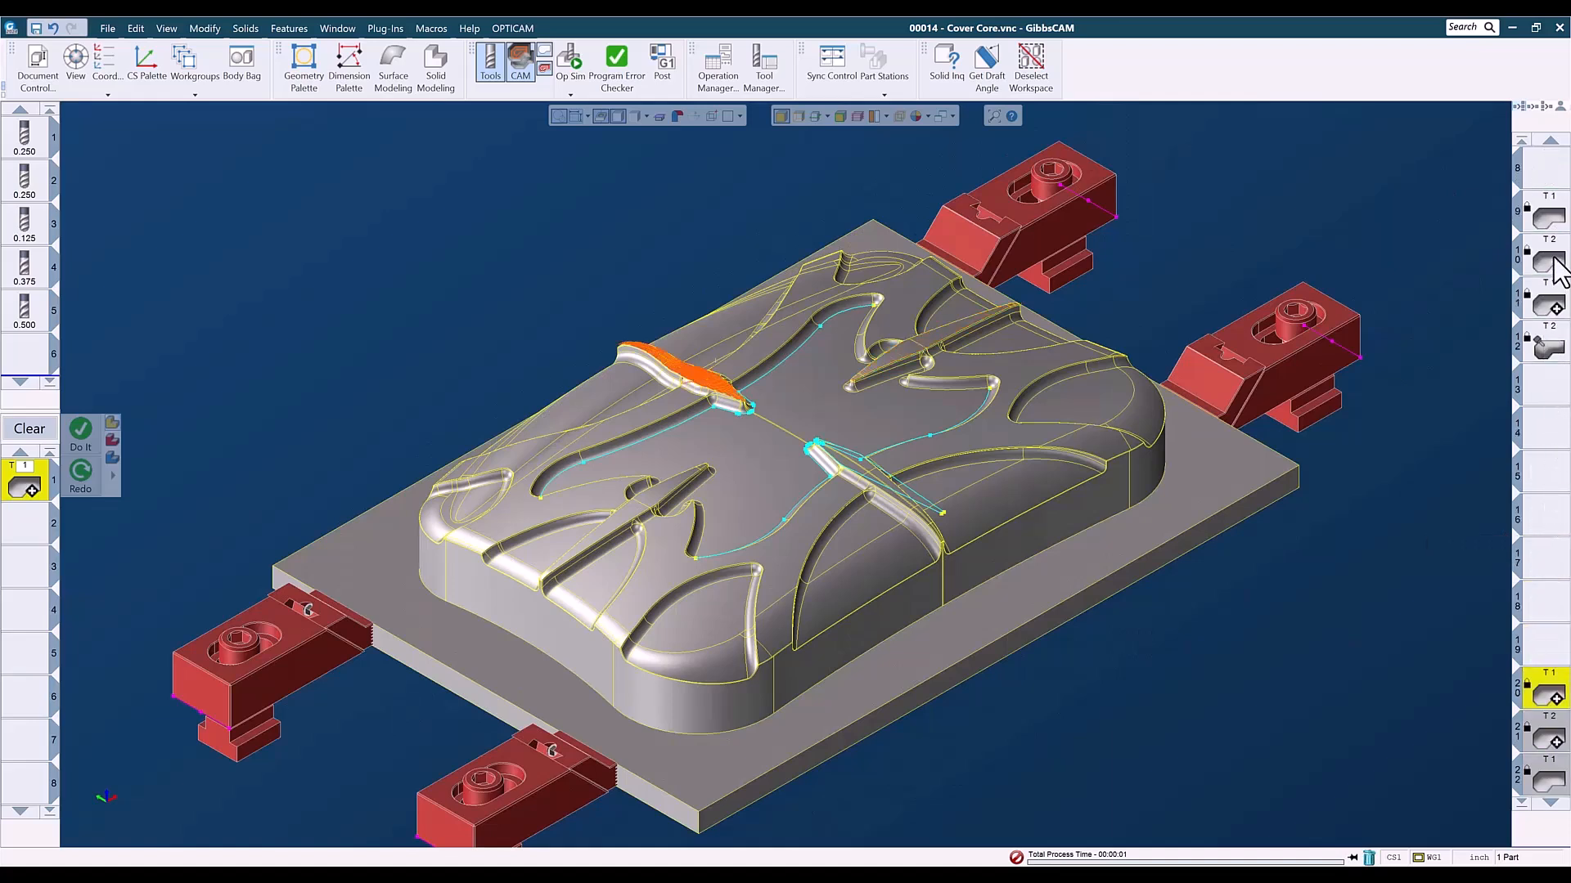
- Examine operation 9's toolpath in the isometric and top views, and highlight the floor face across the centre ridge
click(1552, 219)
double_click(1551, 213)
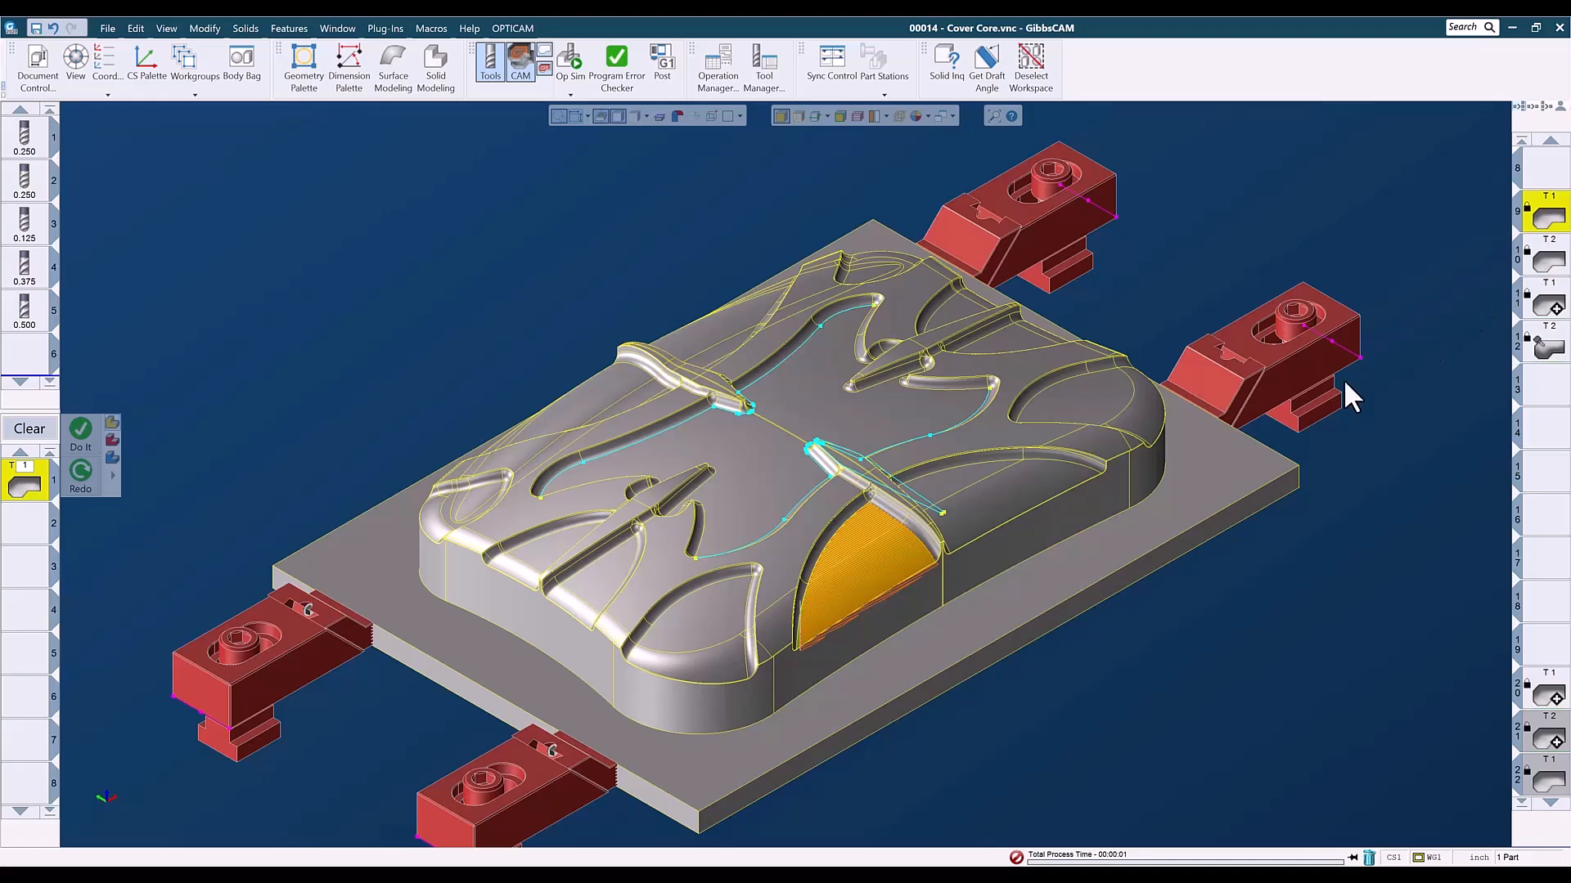
middle_drag(940, 734, 946, 518)
key(ctrl+u)
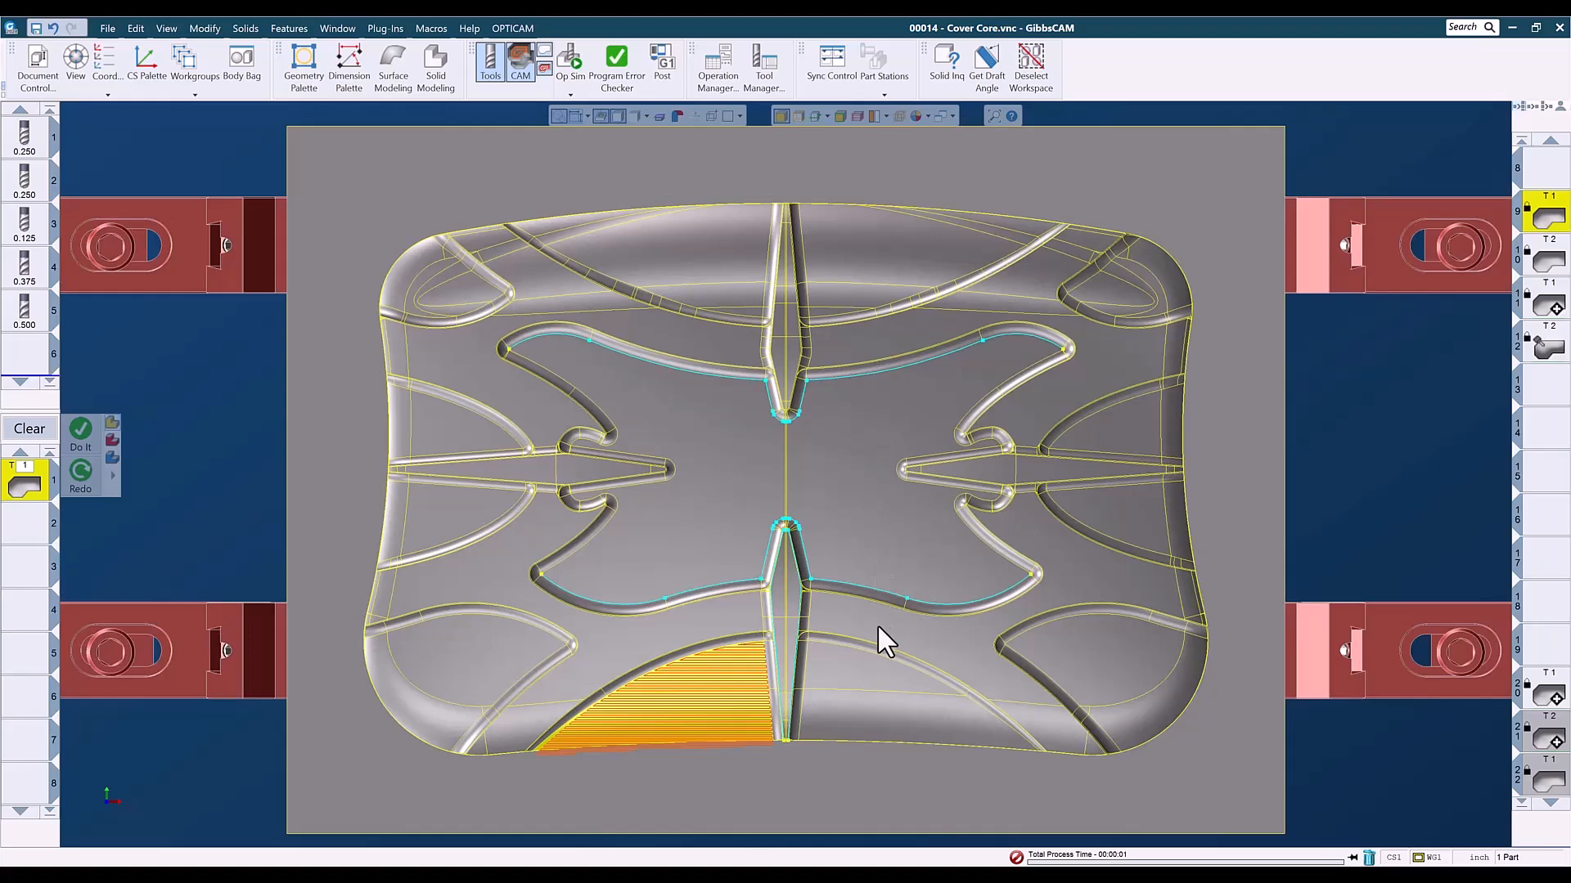
click(969, 642)
shift+click(1031, 724)
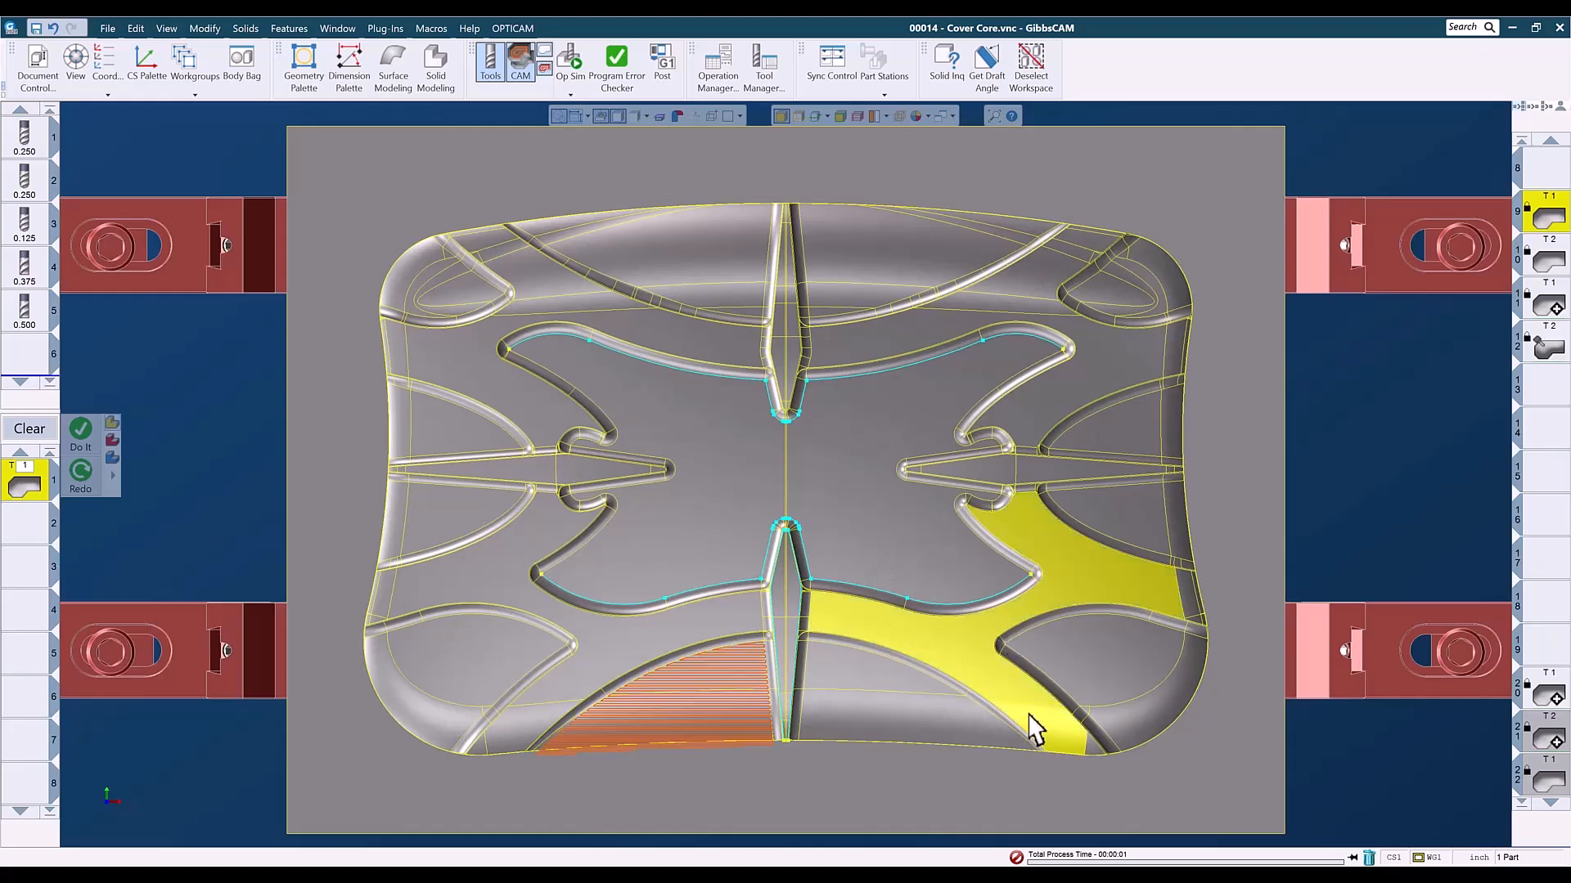
key(ctrl+7)
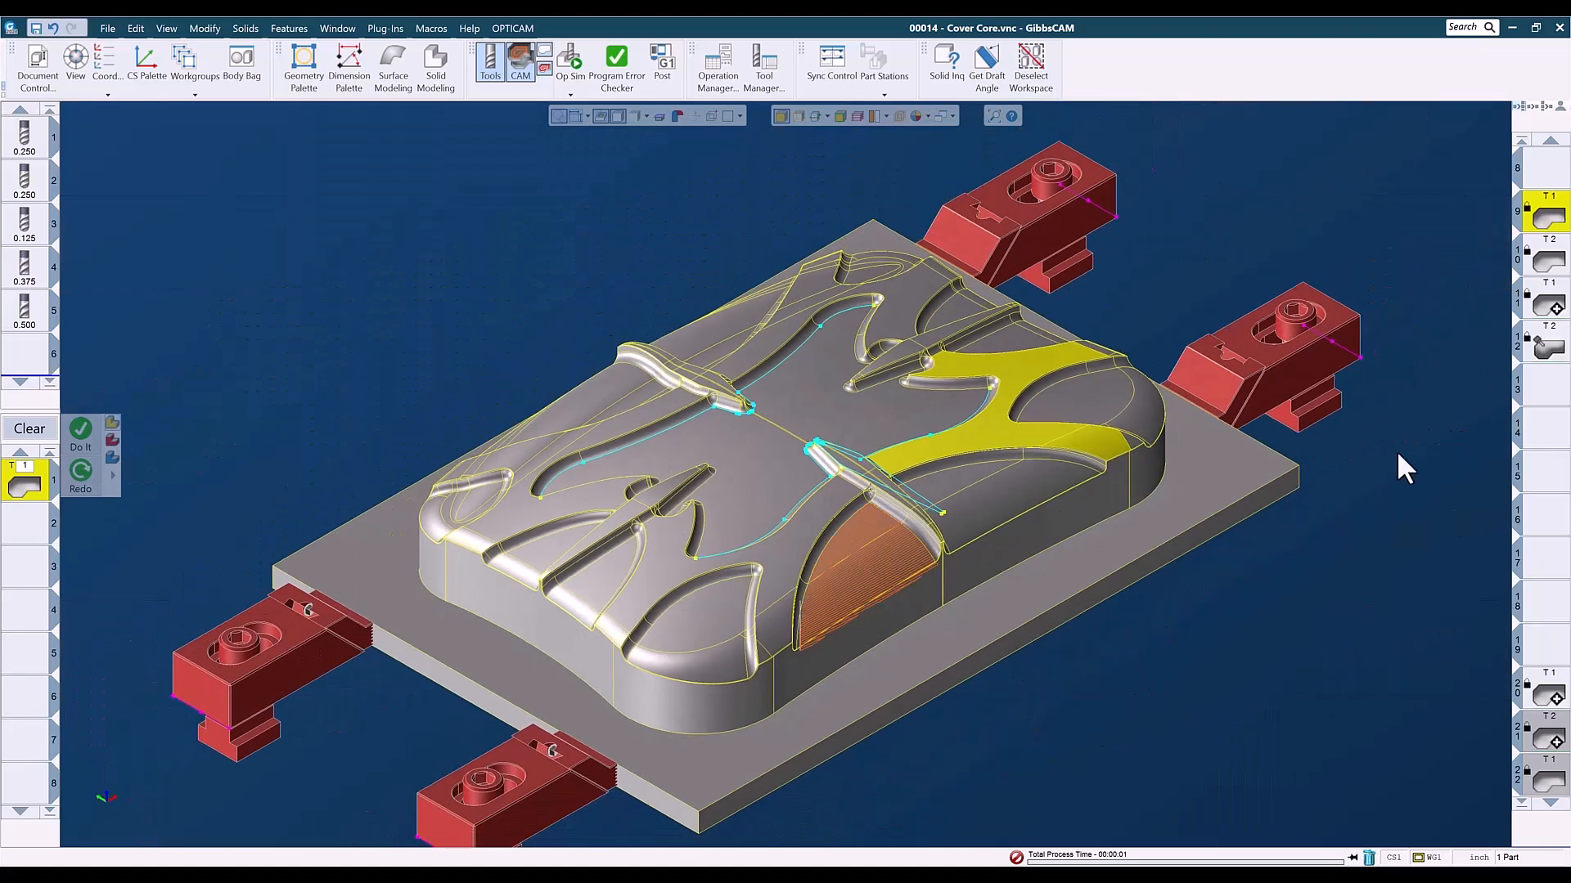
- Inspect operation 9's surfacing process alongside a top-view close-up of its toolpath passes
double_click(1548, 219)
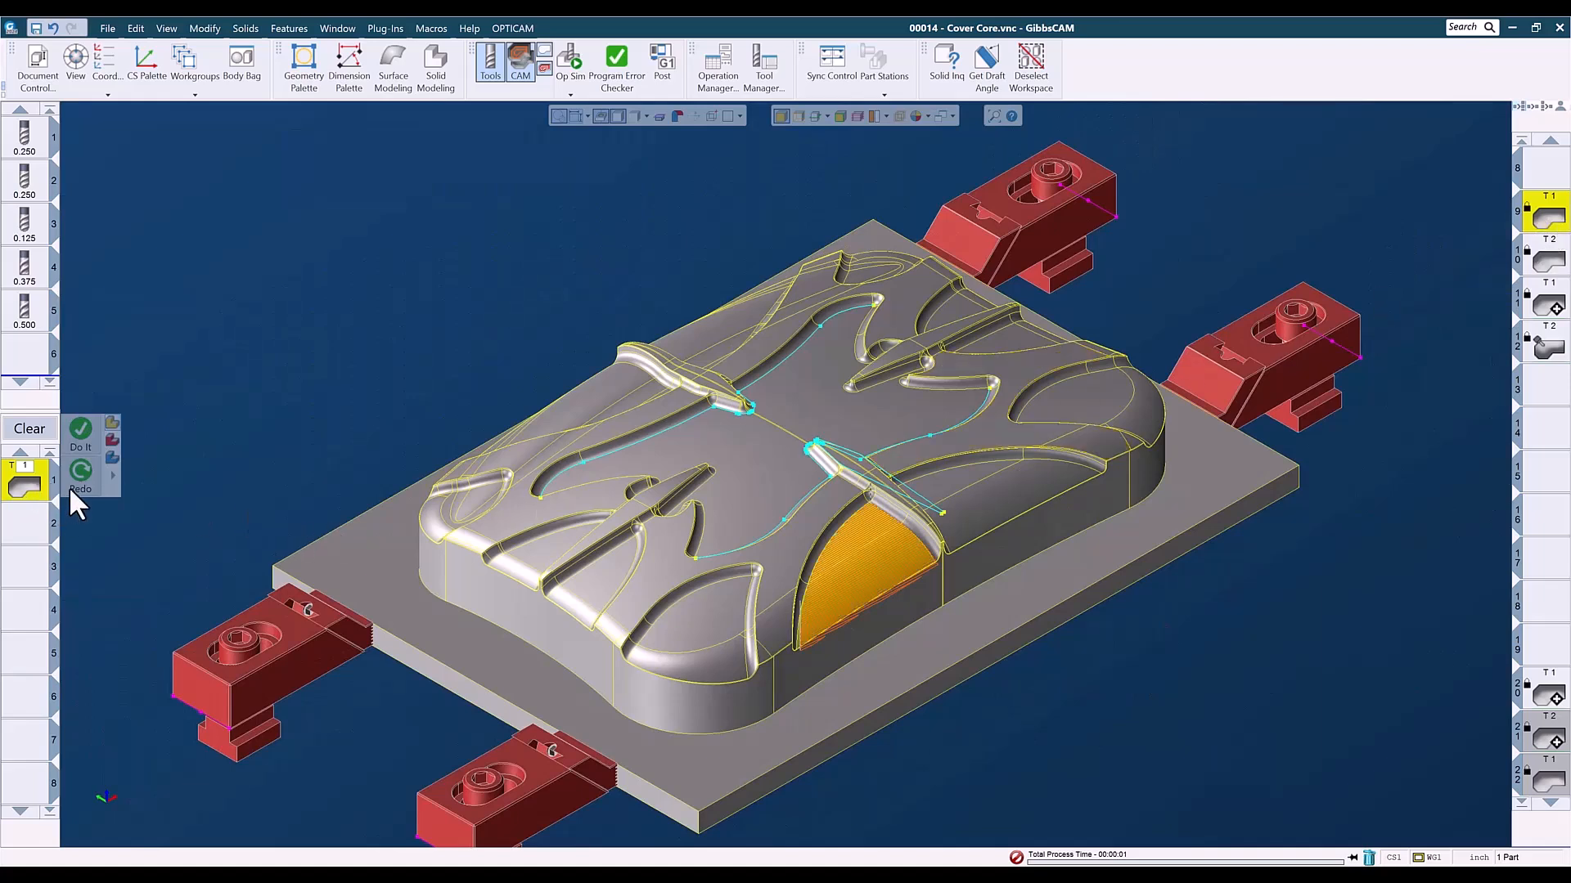
double_click(28, 485)
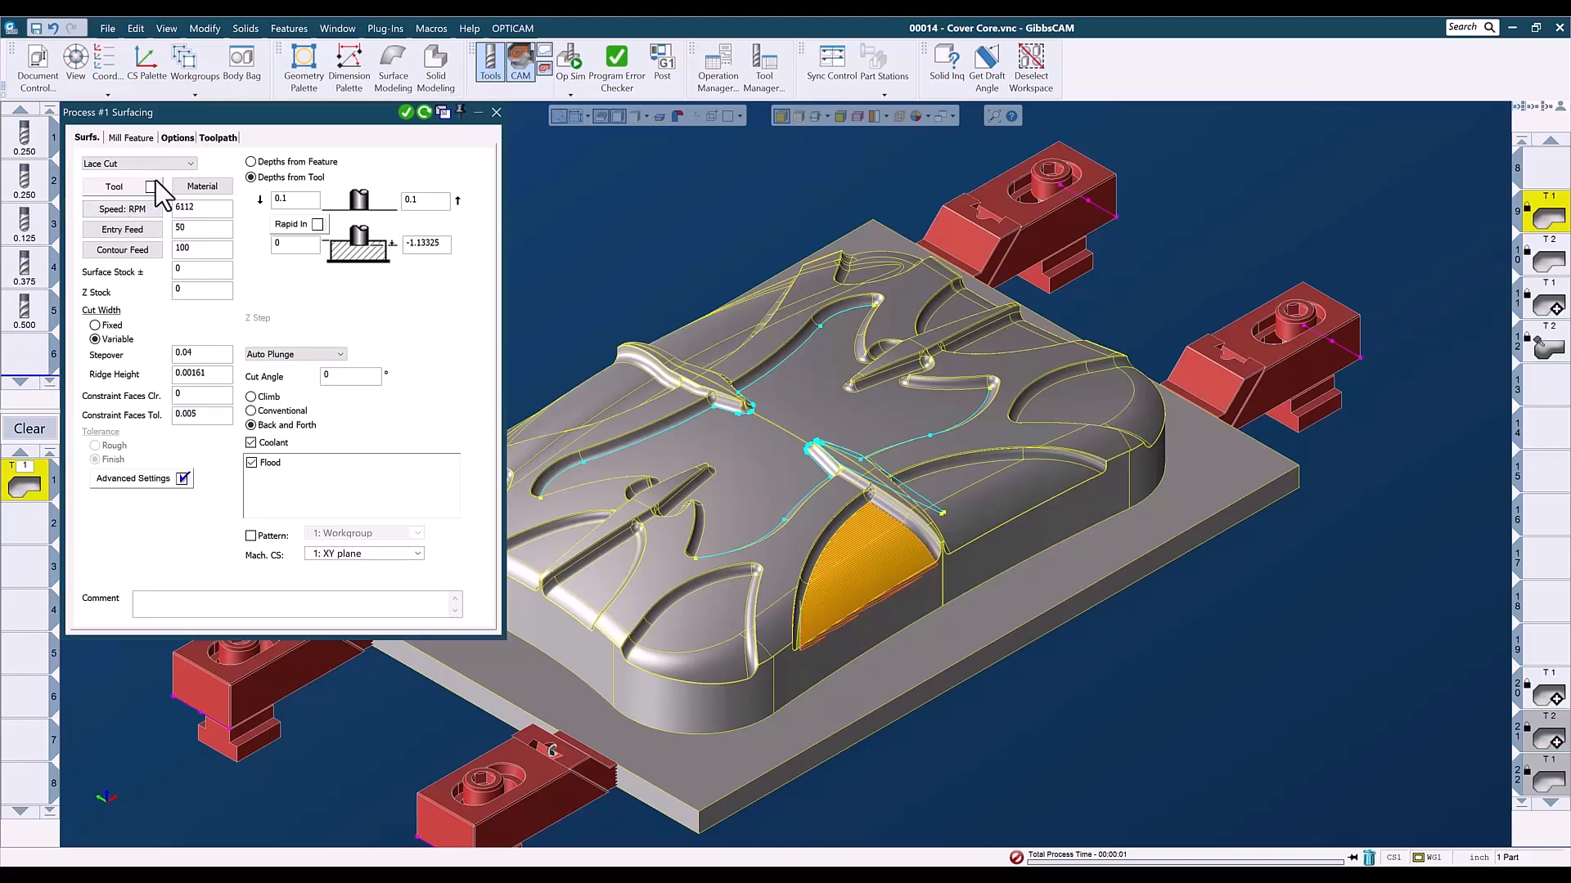
key(ctrl+1)
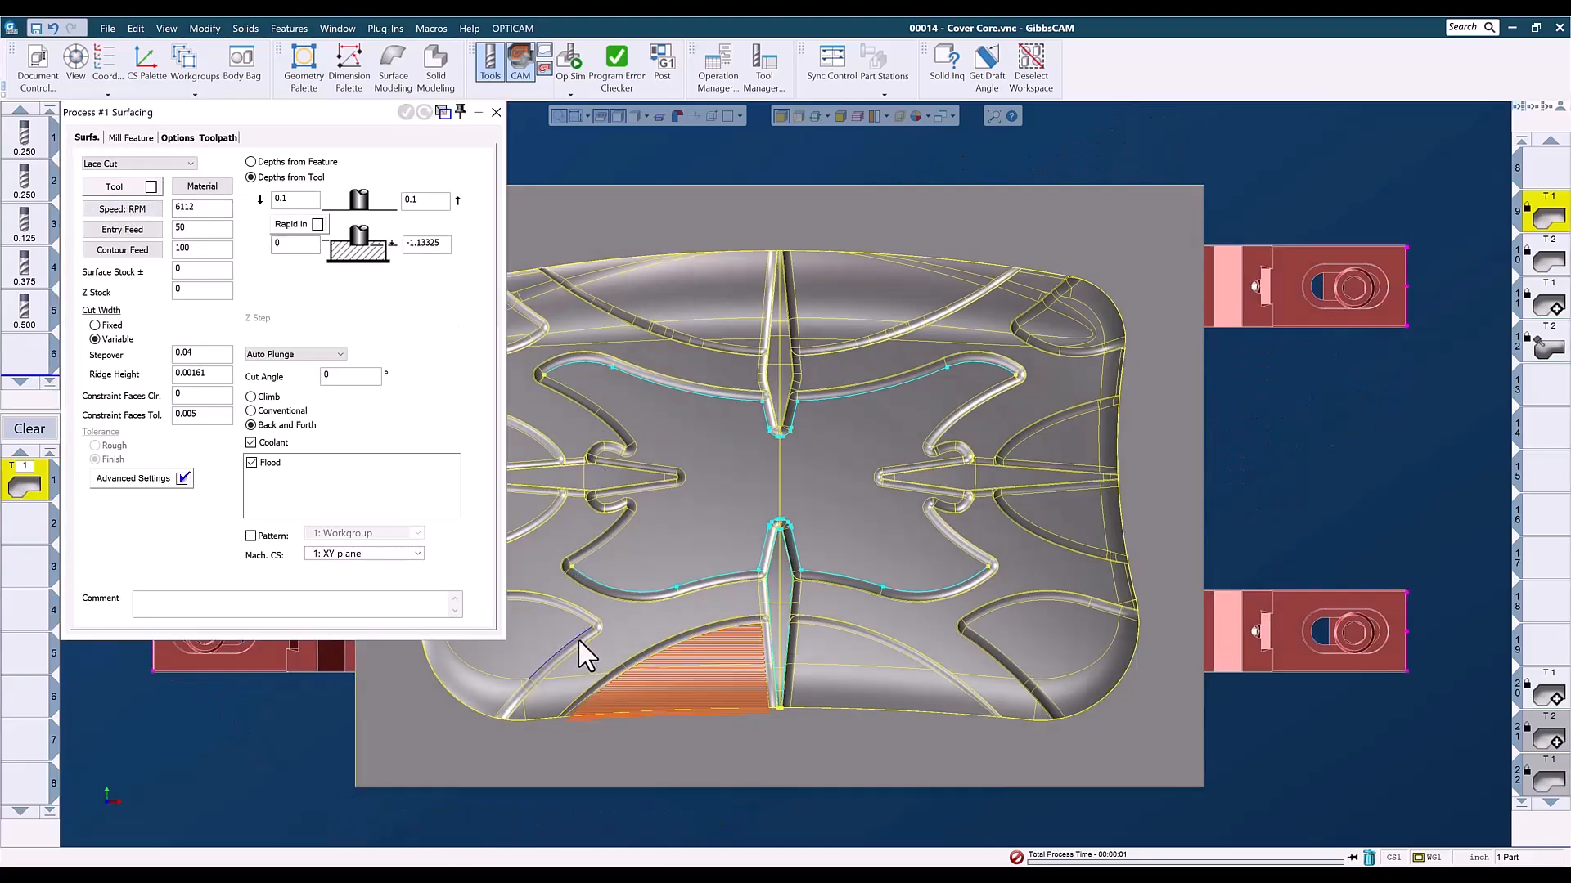
scroll(758, 698, up, 5)
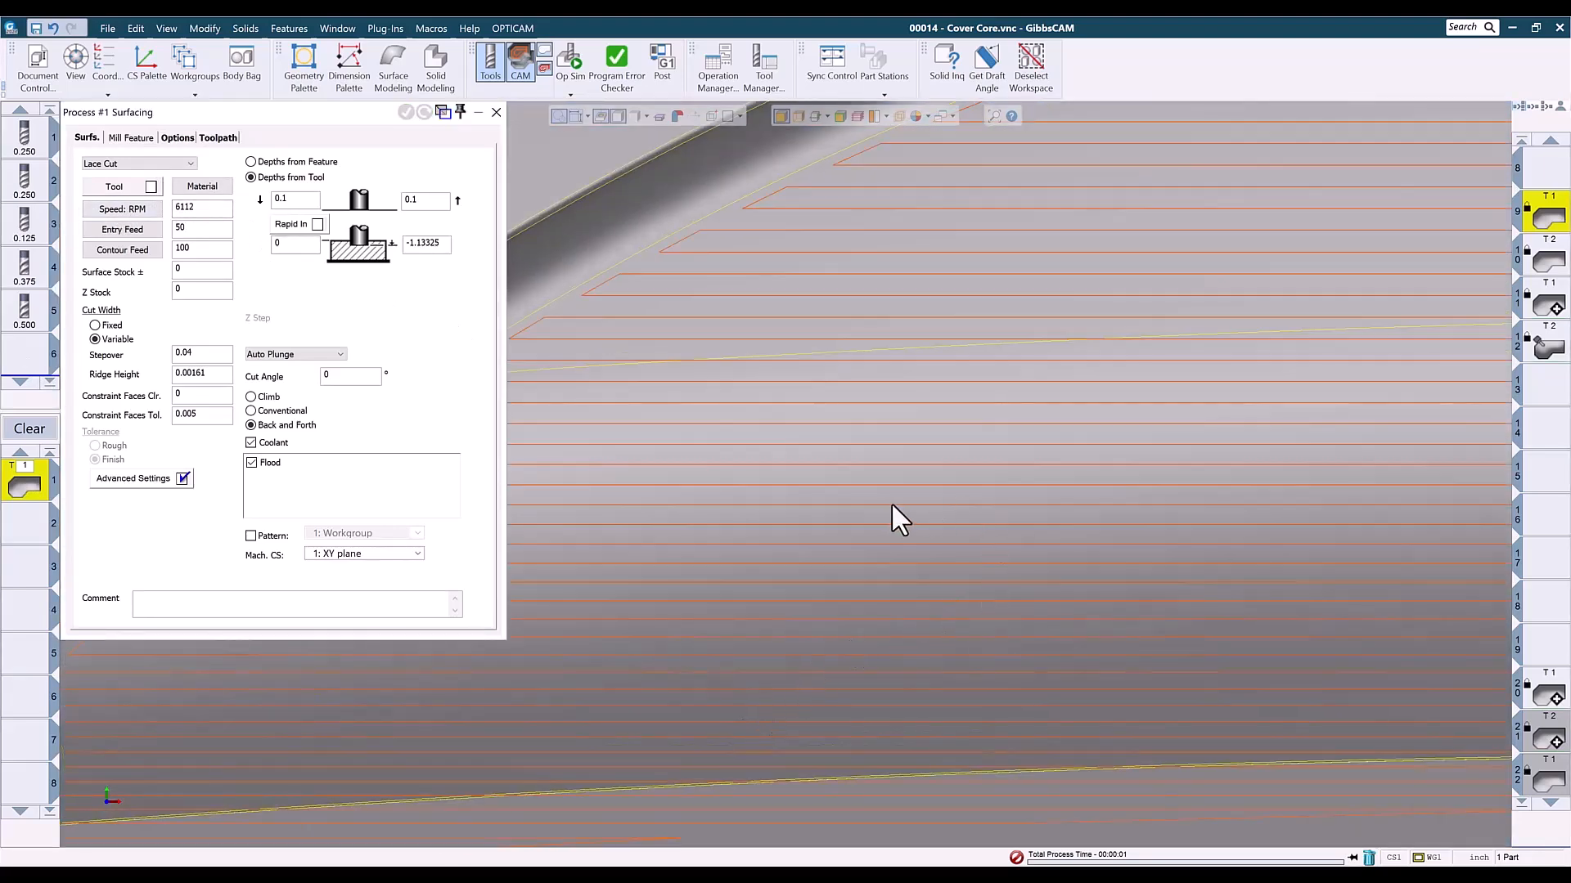
- Review the Lace Cut settings and options in operation 9's surfacing process, and close it
double_click(1540, 219)
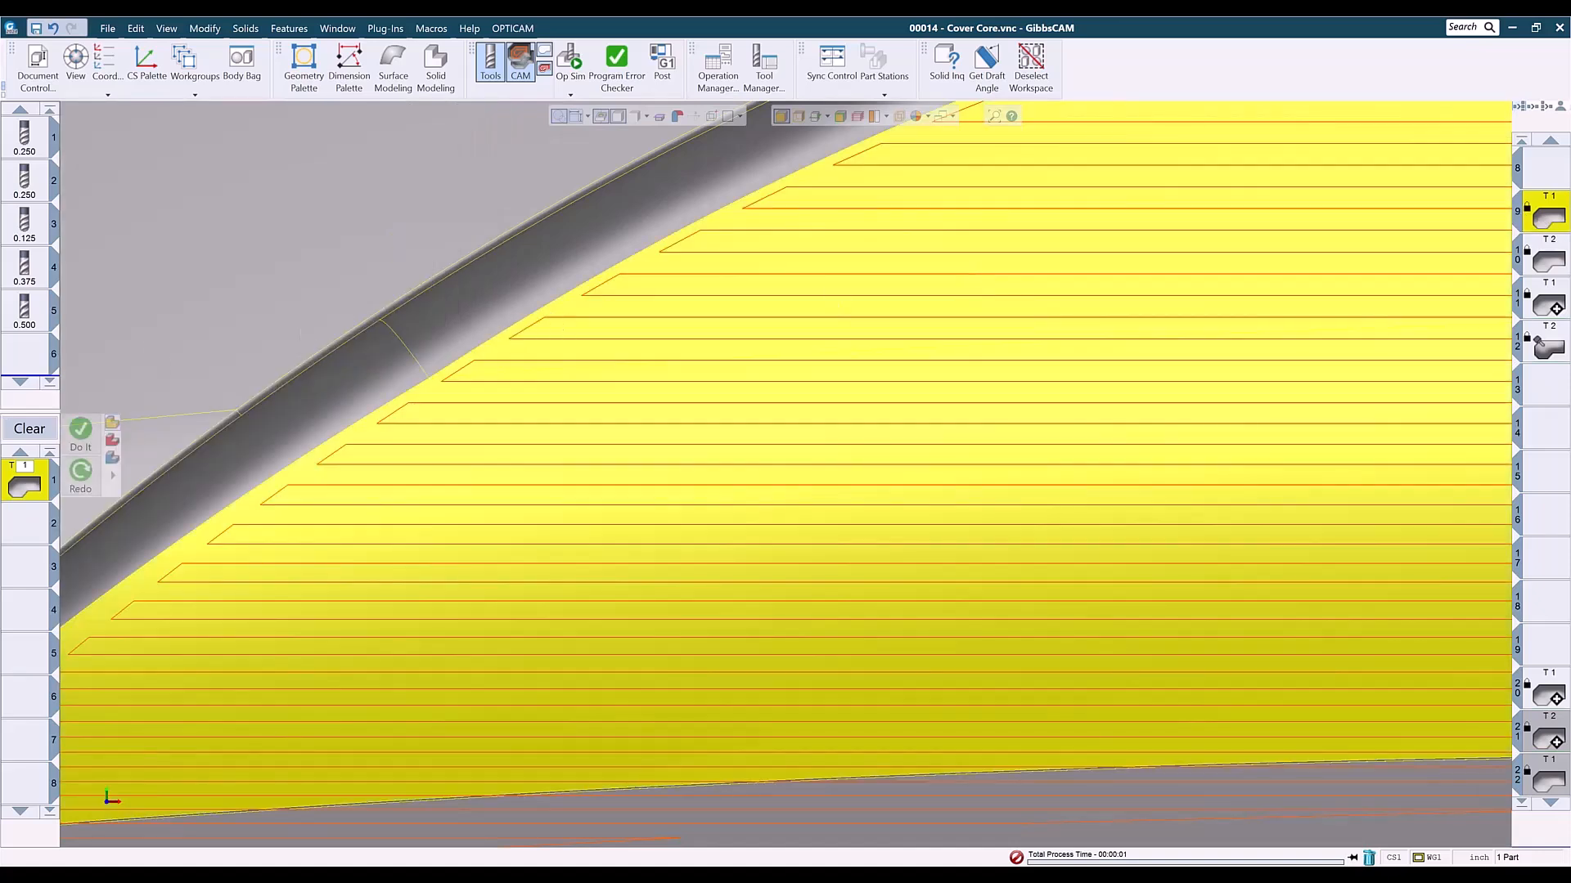
double_click(32, 485)
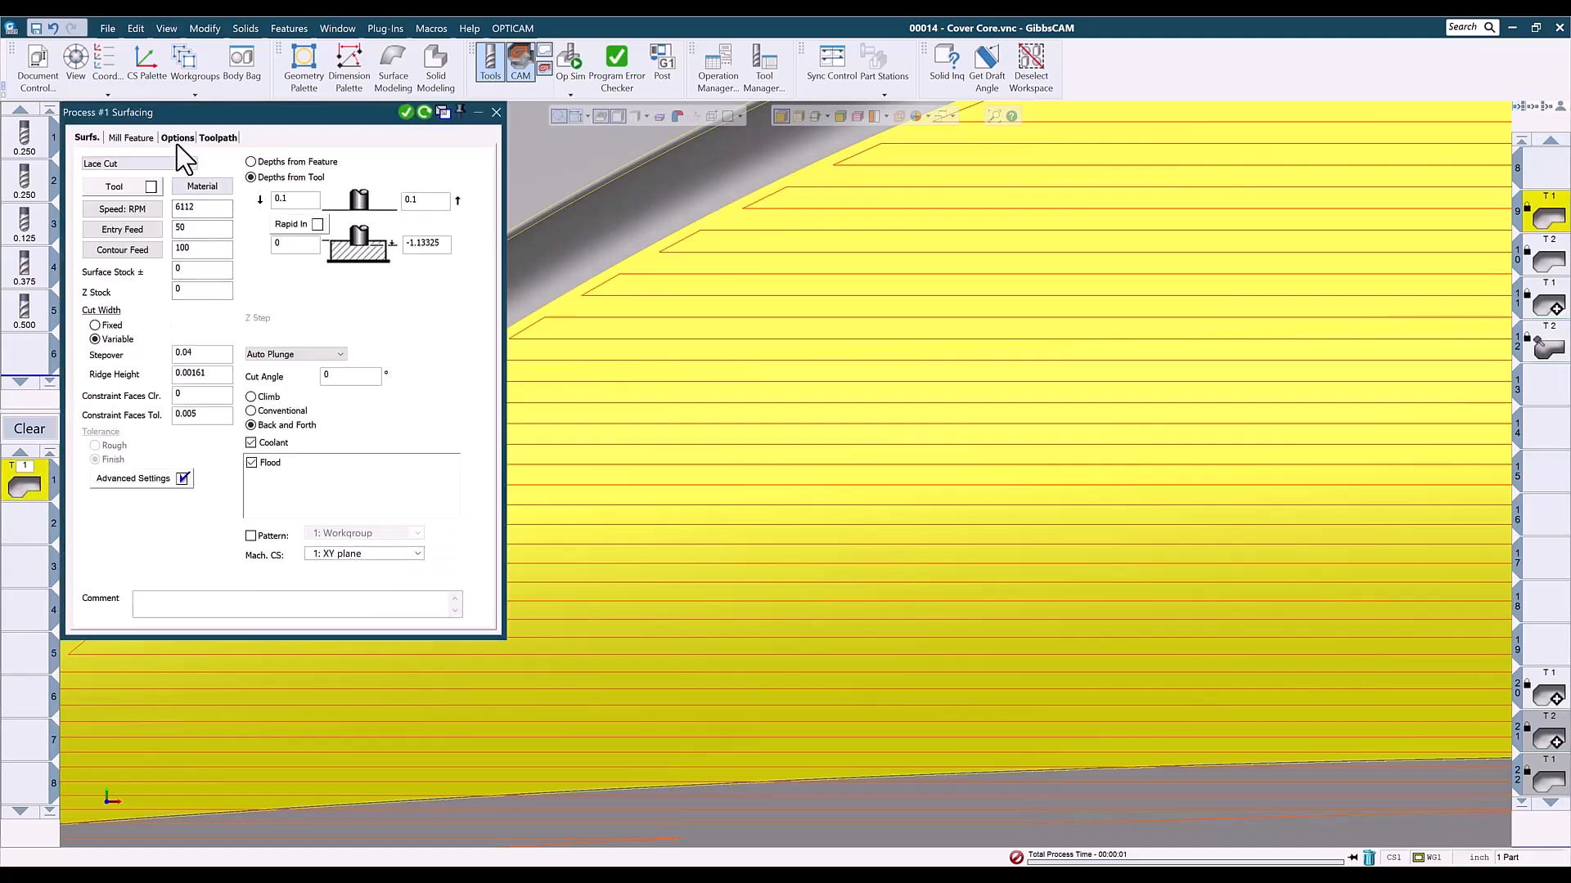
click(177, 139)
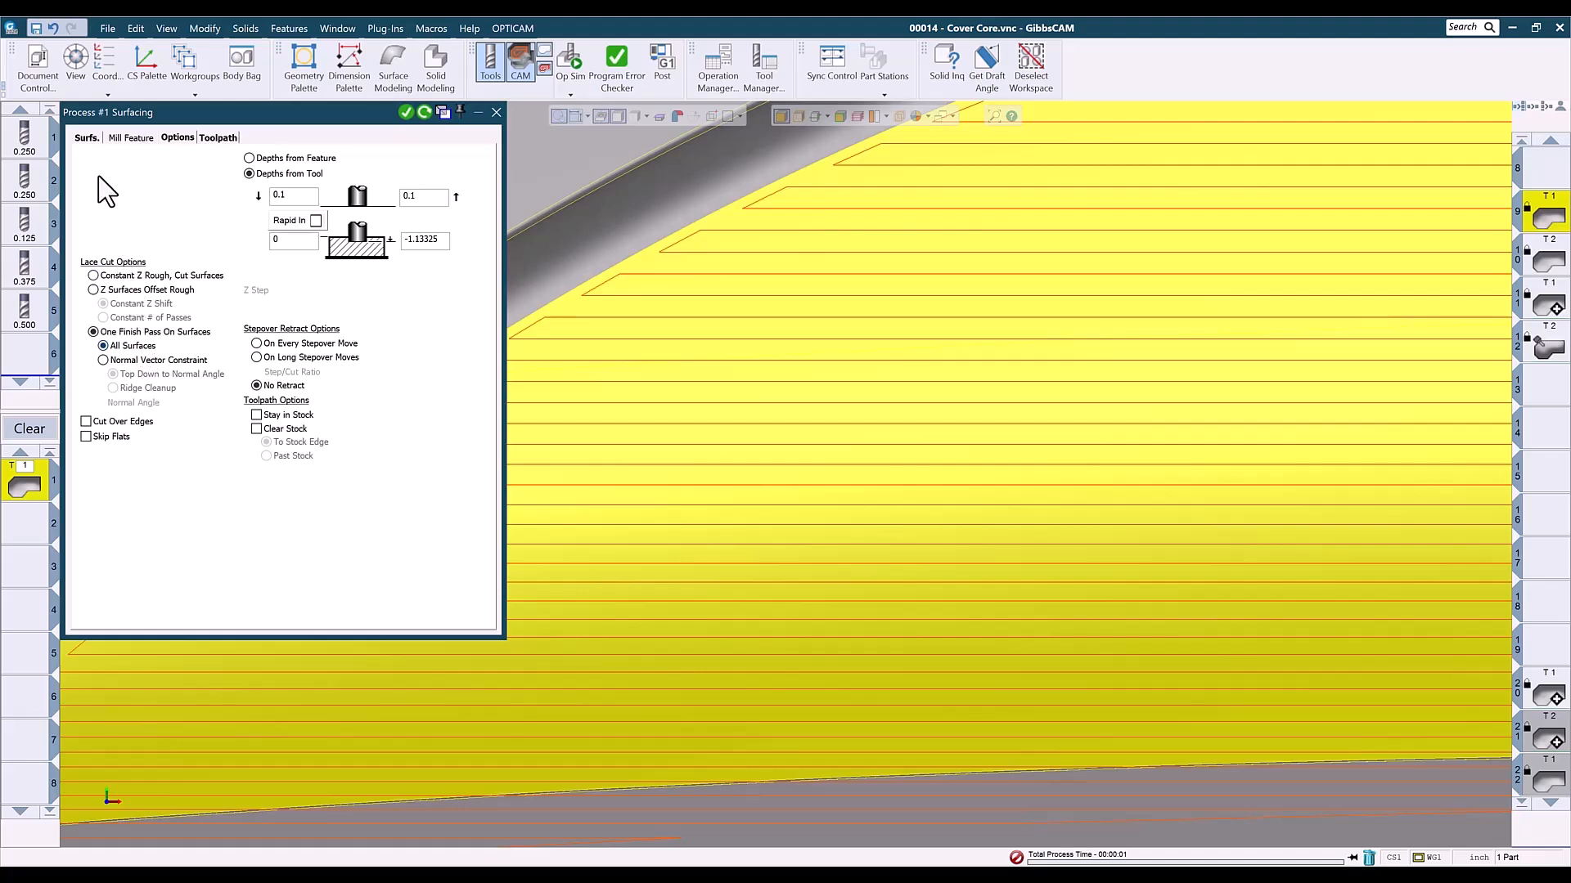
click(86, 138)
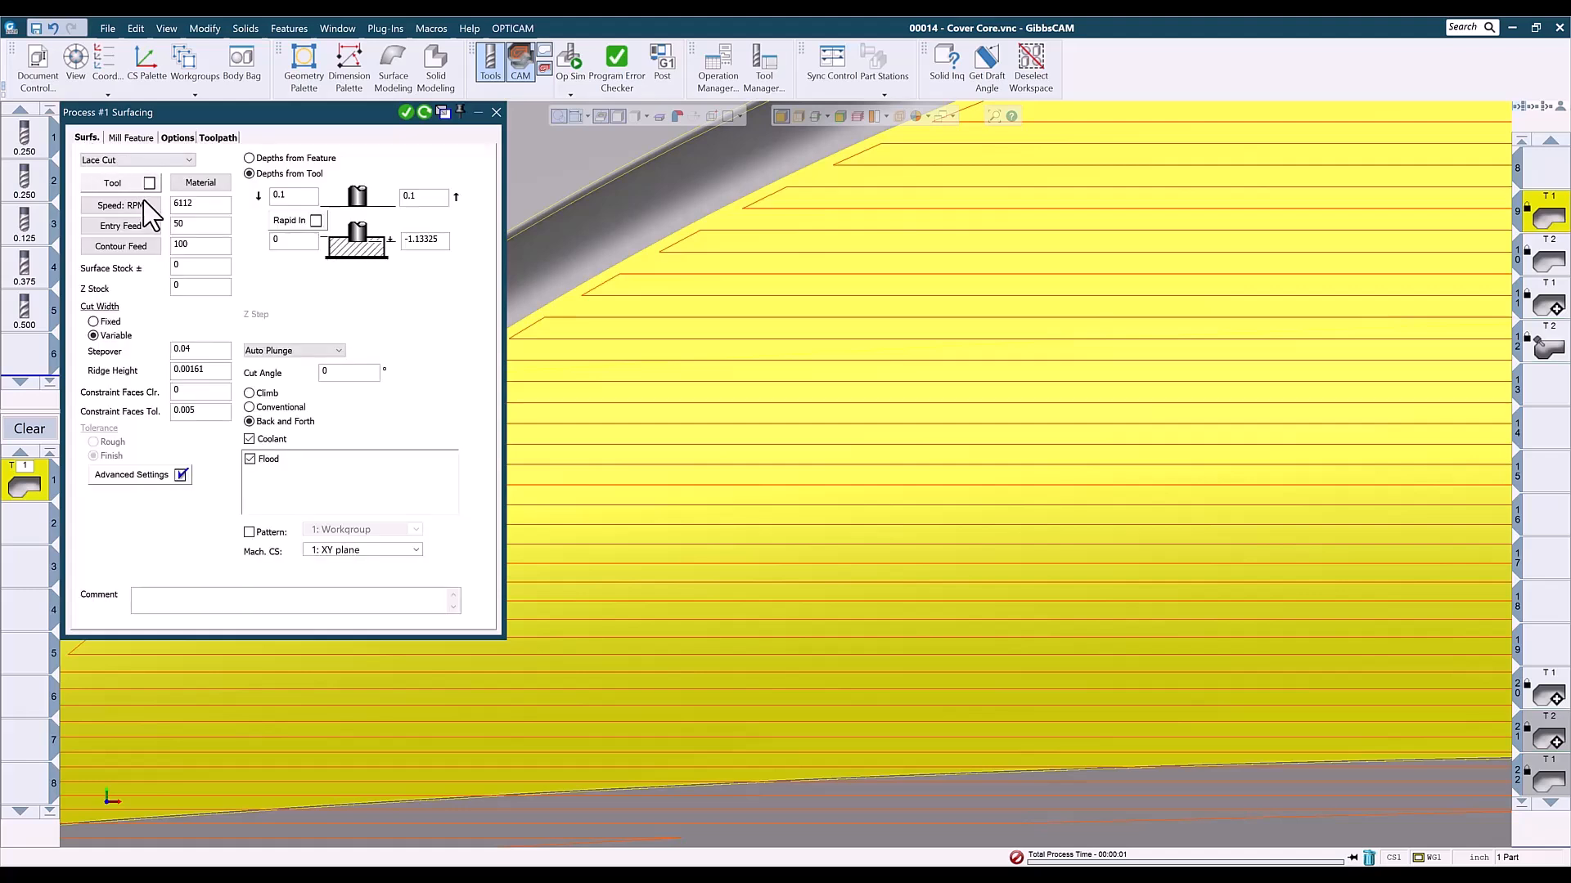
click(496, 112)
- Show operation 10's toolpath up close on the pocket beside the front end of the centre ridge
click(1546, 263)
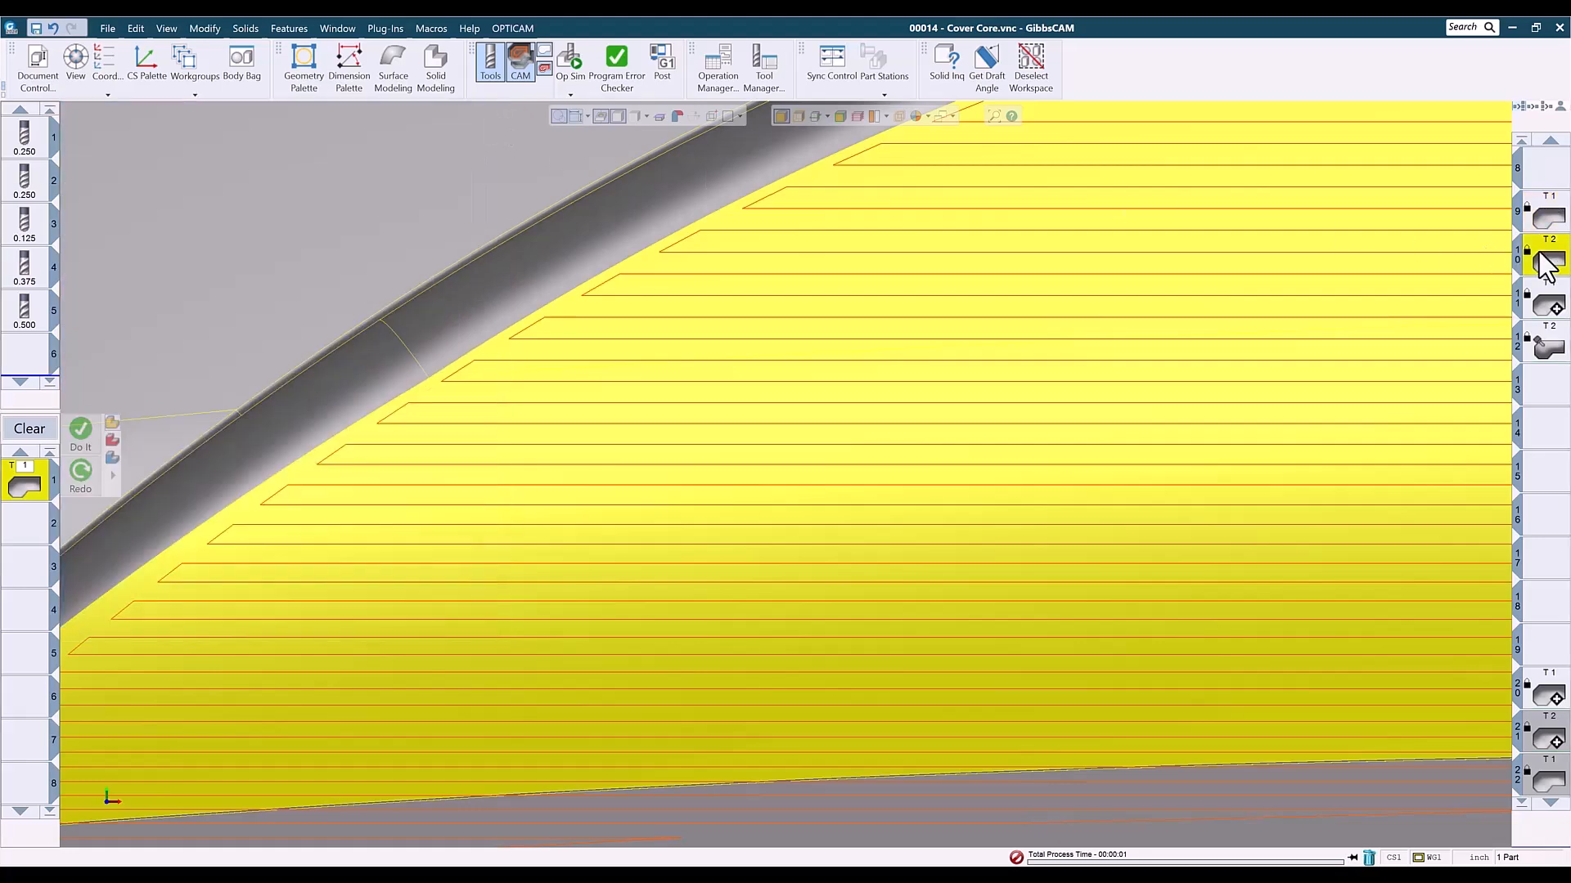
scroll(1225, 443, down, 3)
scroll(1238, 454, down, 3)
middle_drag(1250, 458, 362, 568)
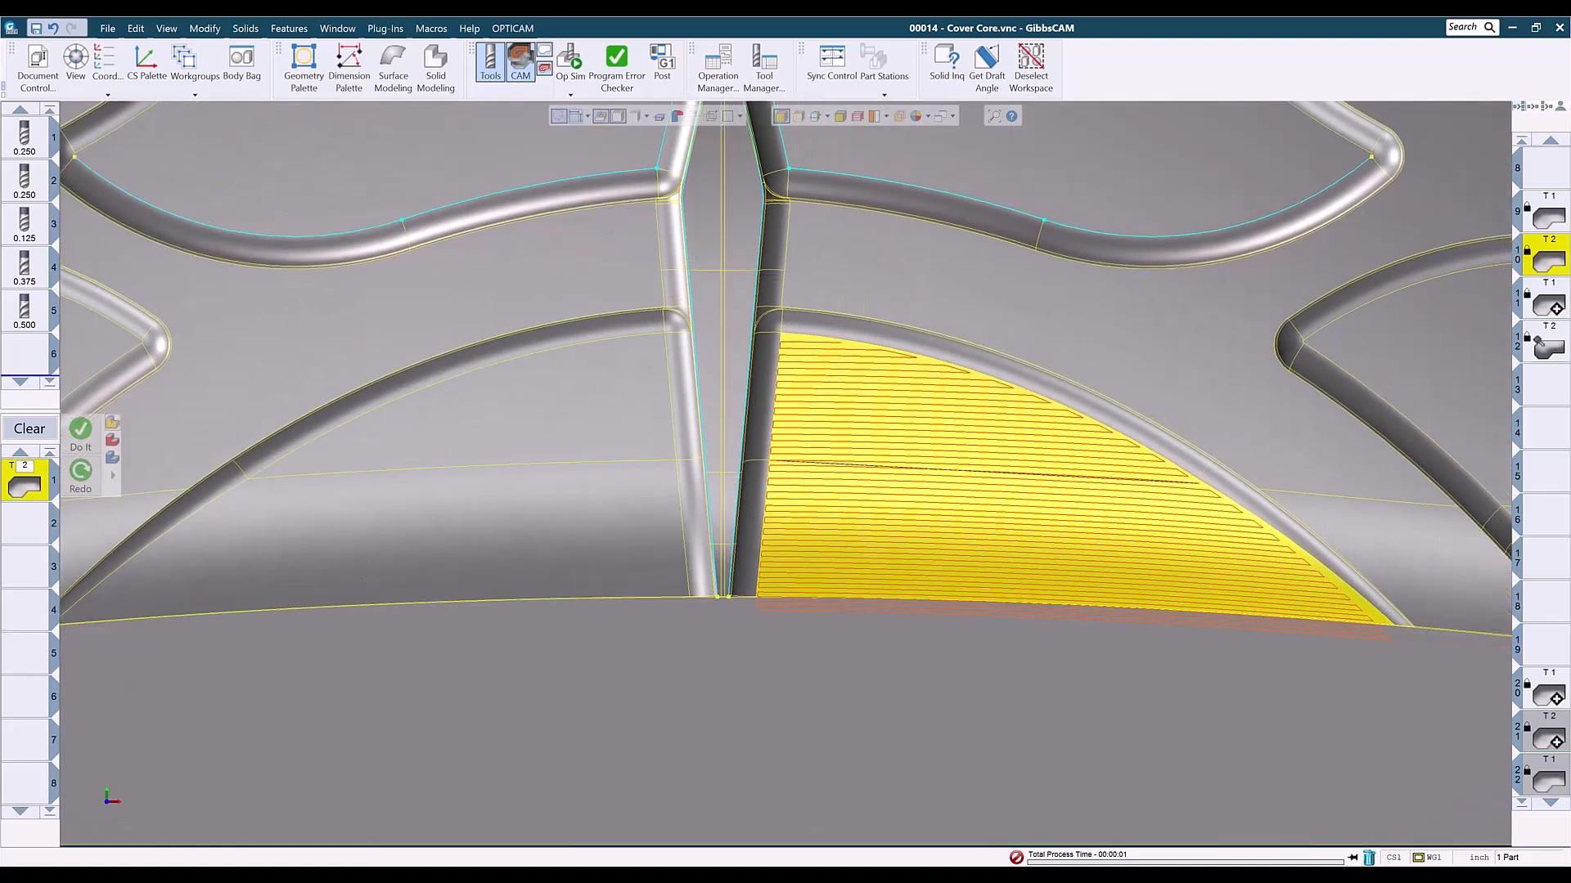
- Review operation 10's Surface Flow Cut settings, comparing Cut Along Short Edge with Cut Along Long Edge, and close the process
click(33, 489)
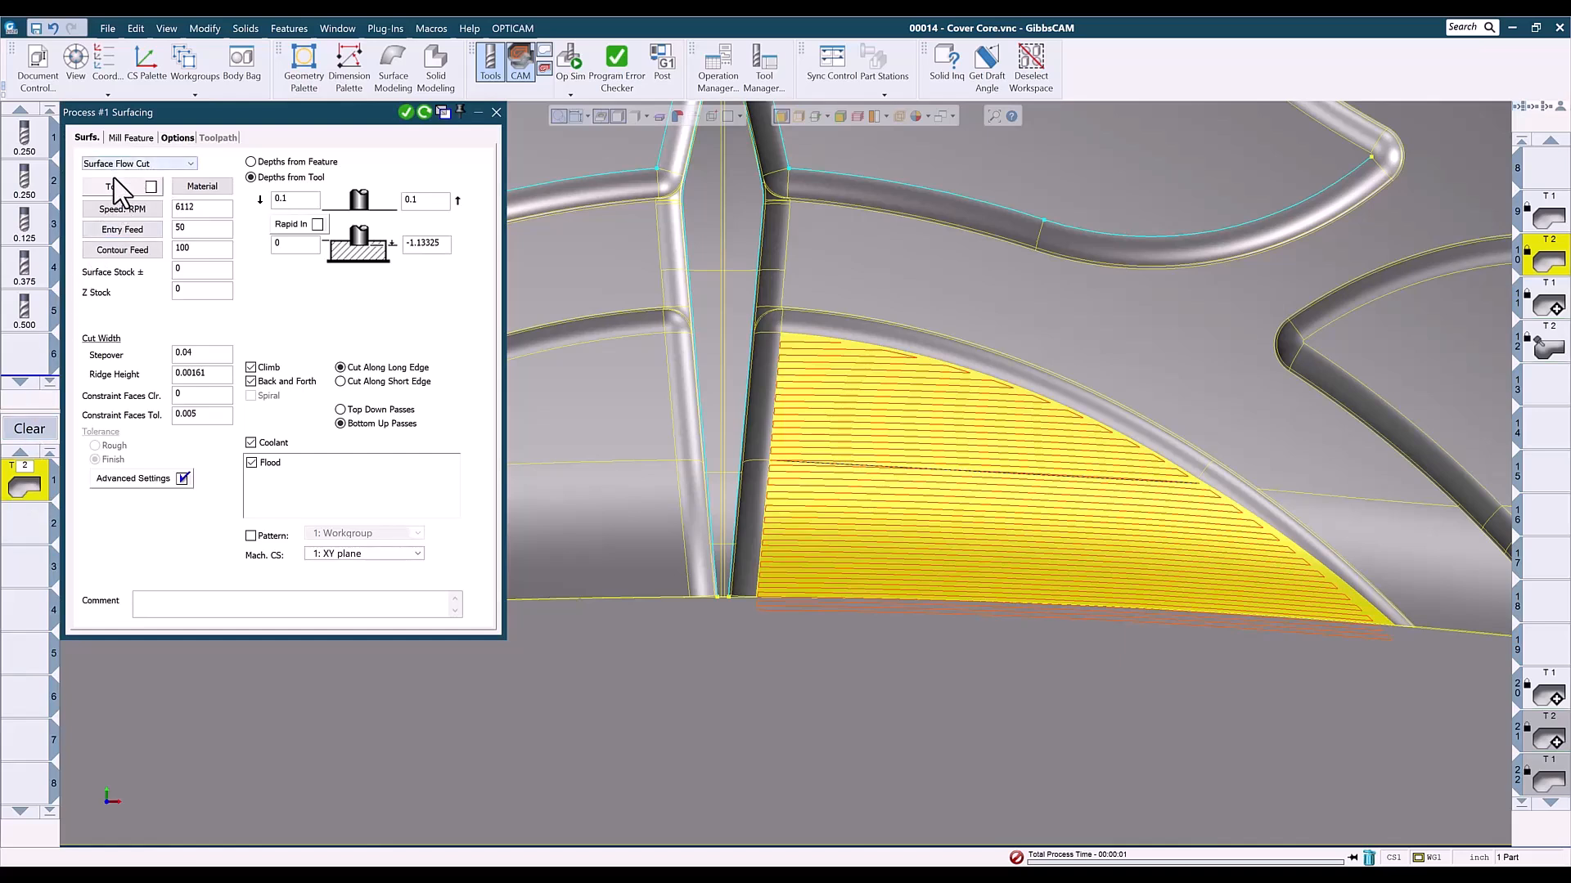
click(341, 381)
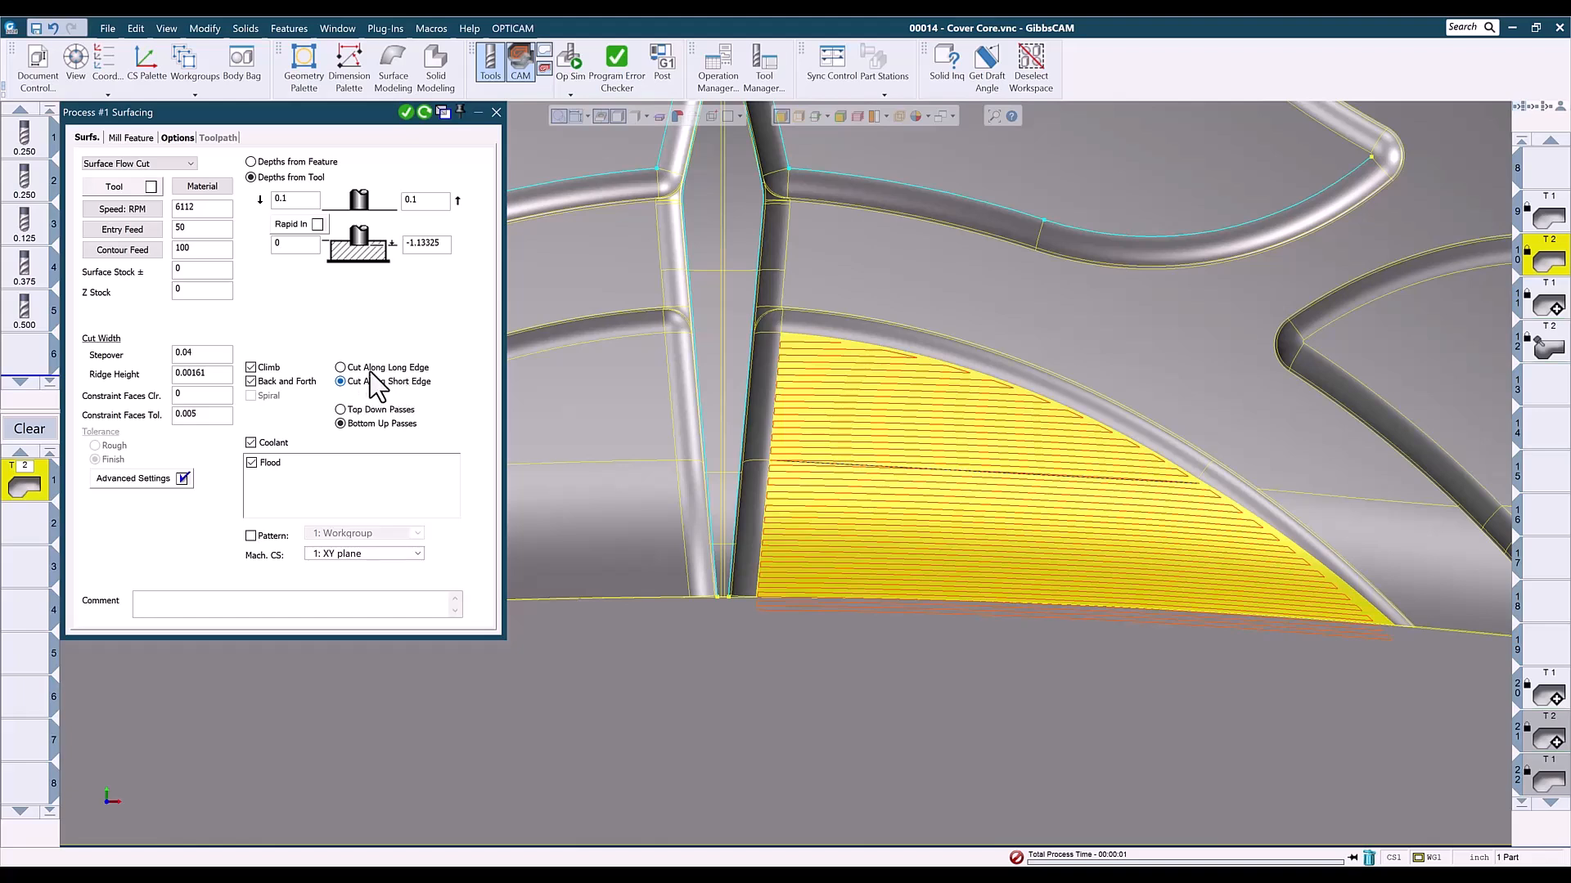
click(340, 368)
click(496, 113)
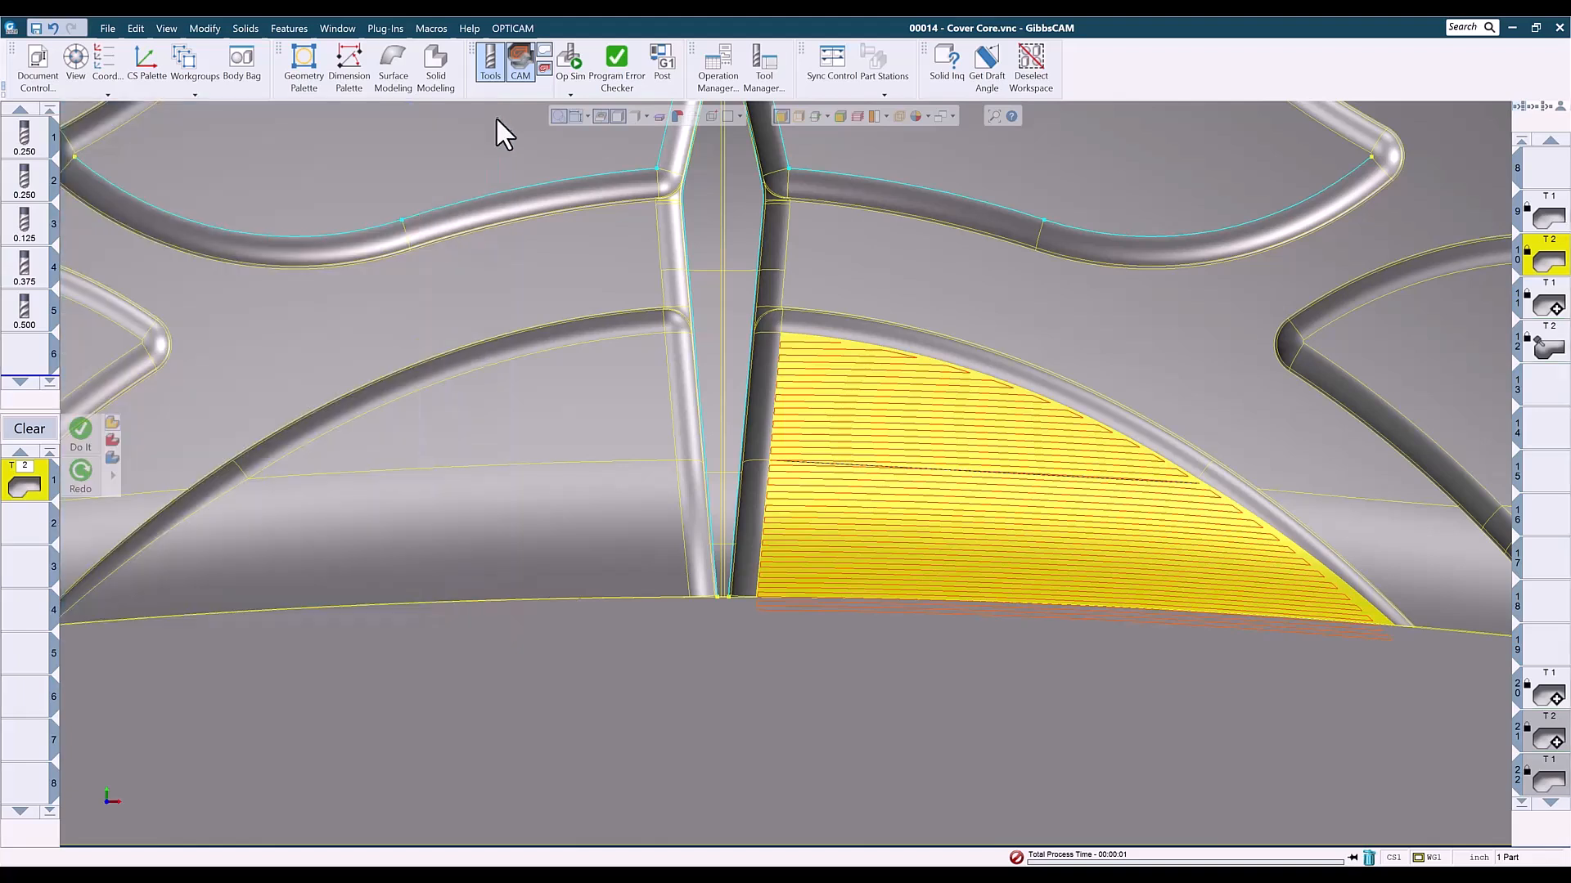
- Toggle the selection of operation 10's two faces to distinguish them, and bring the whole part back into view
click(858, 544)
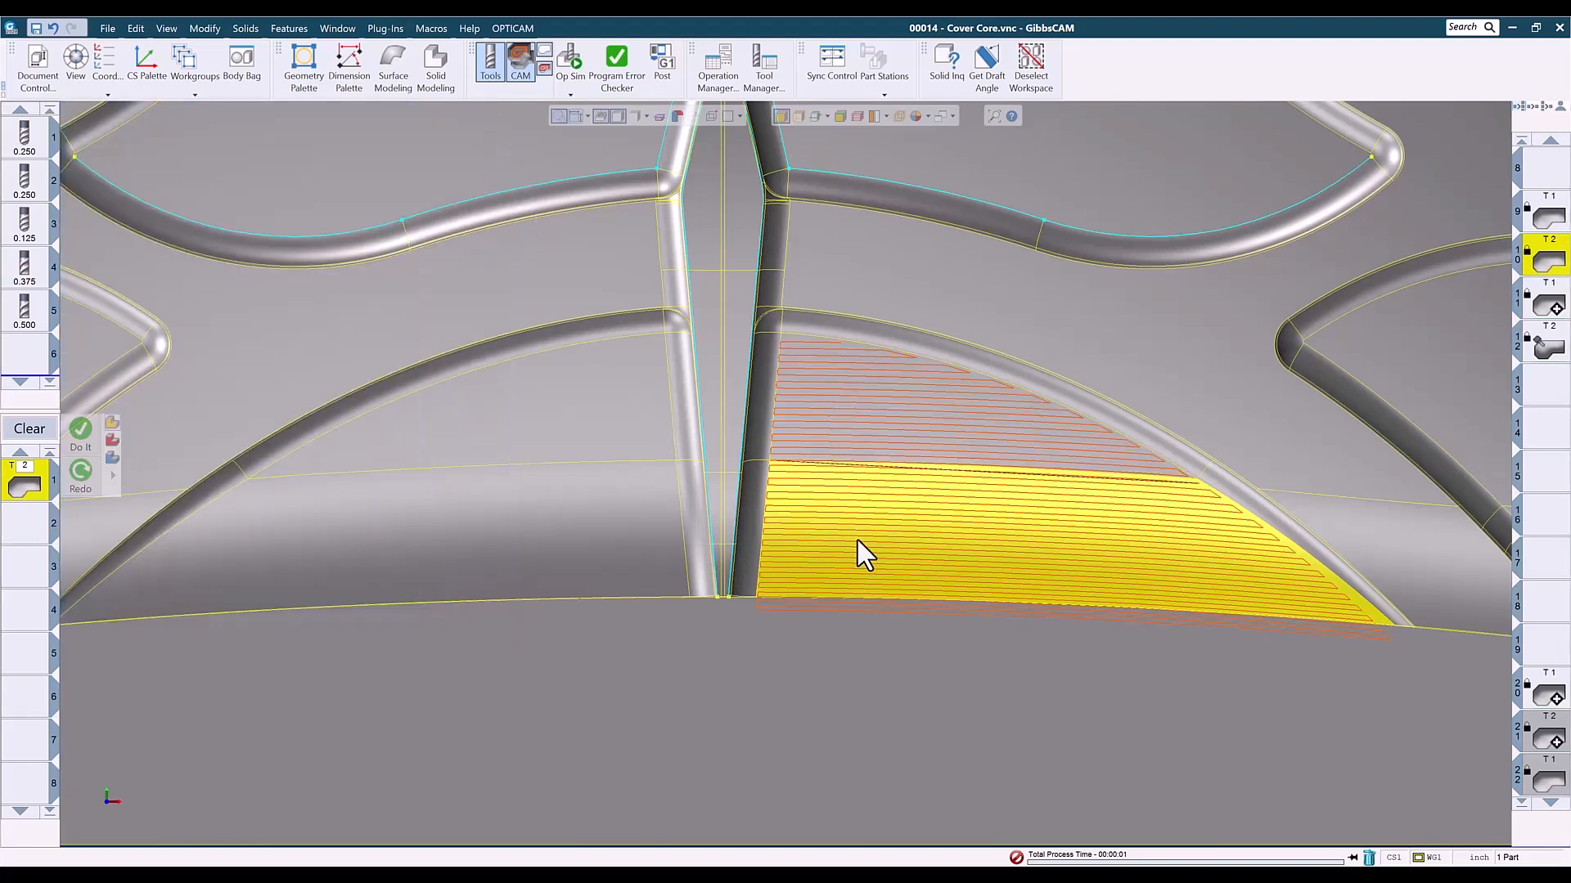
click(875, 423)
shift+click(896, 505)
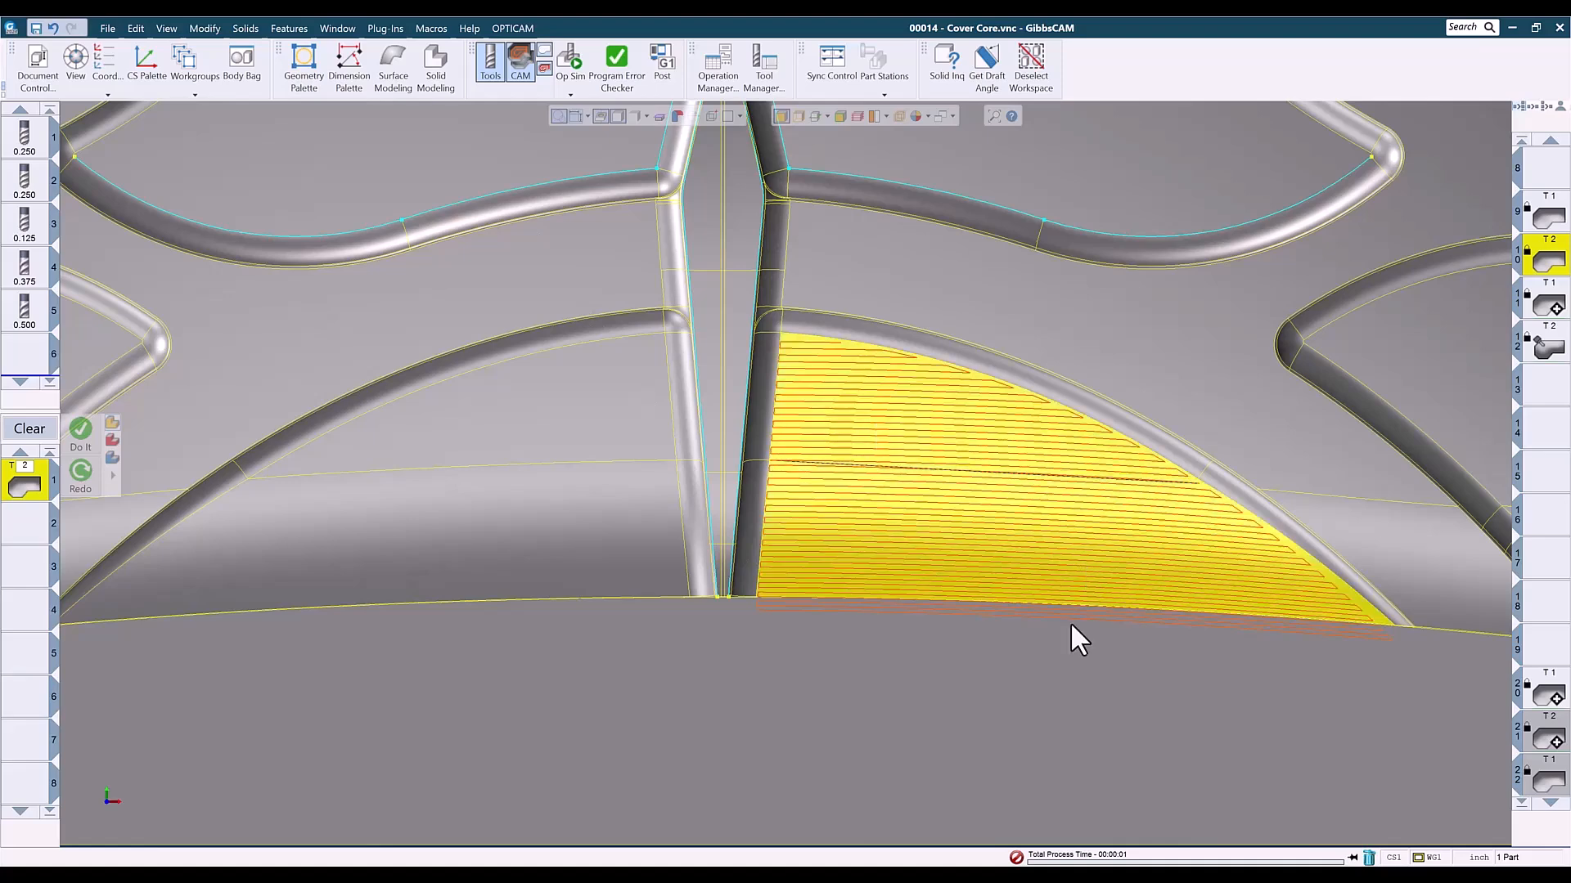
scroll(1055, 658, down, 3)
scroll(1053, 656, down, 3)
middle_drag(1037, 550, 927, 677)
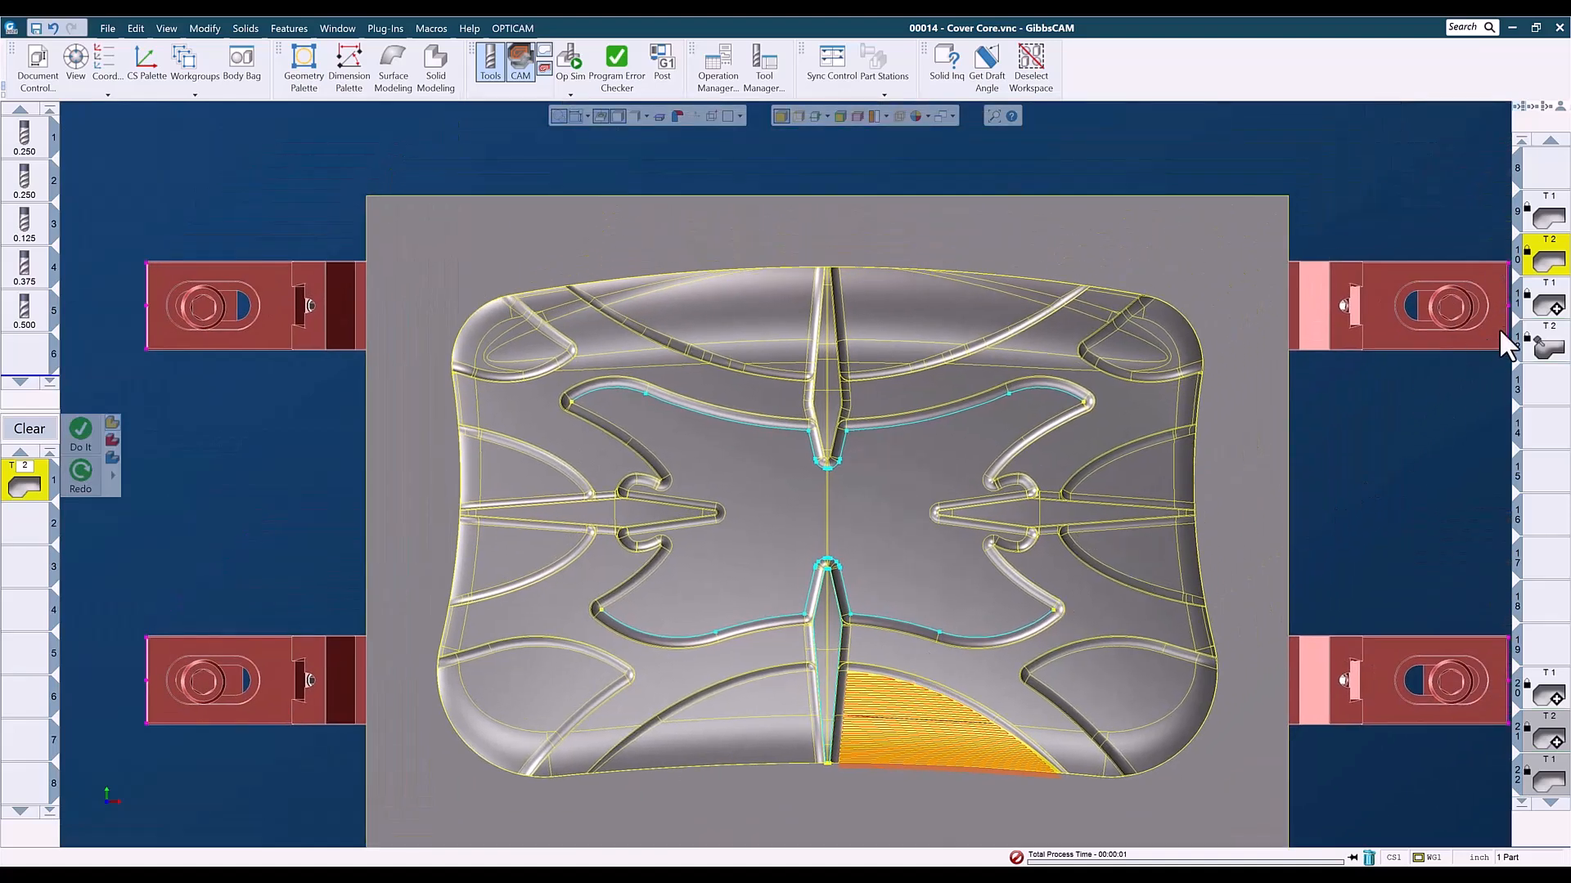
- Examine operation 11's offset cutting pattern up close on the pocket beside the rear end of the centre ridge
click(1547, 305)
drag(734, 237, 1131, 424)
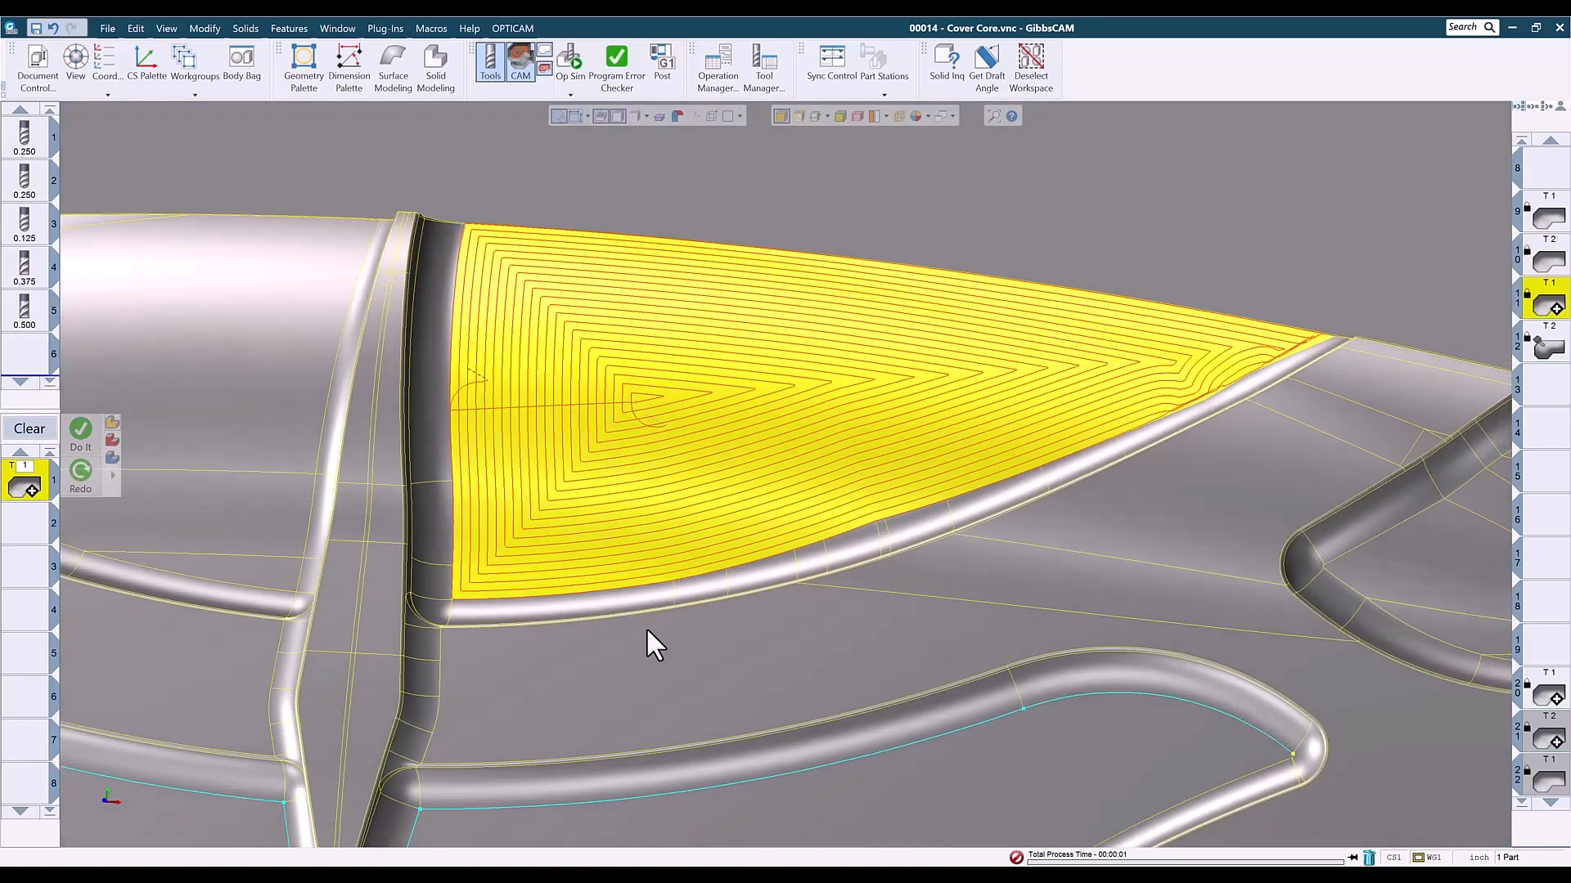
scroll(646, 627, down, 3)
middle_drag(646, 626, 49, 323)
middle_drag(929, 264, 994, 399)
key(ctrl+h)
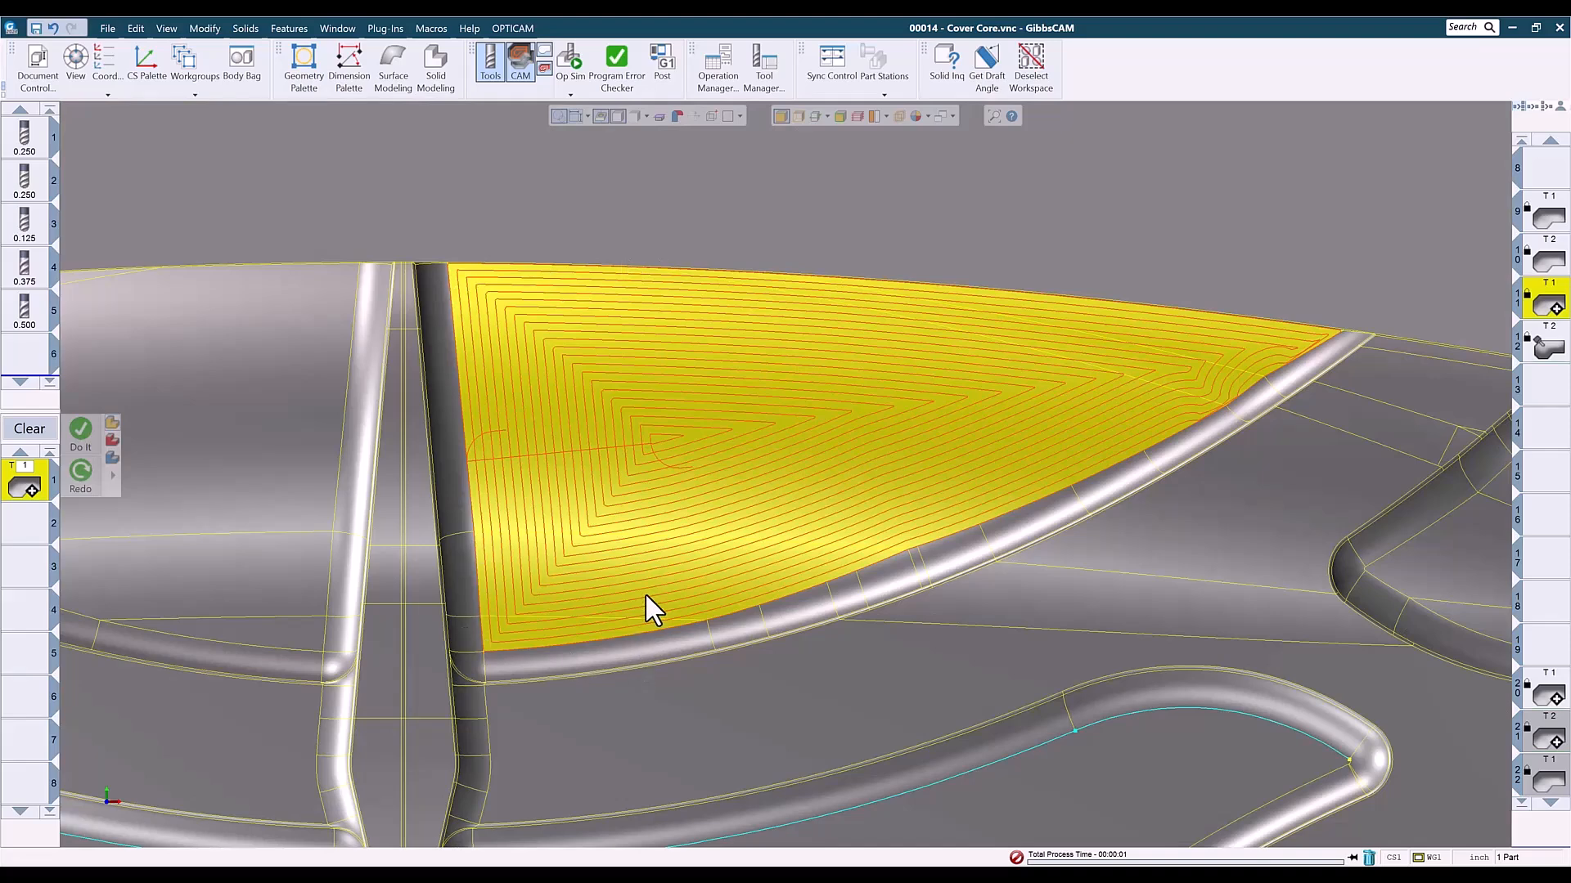
scroll(650, 596, down, 5)
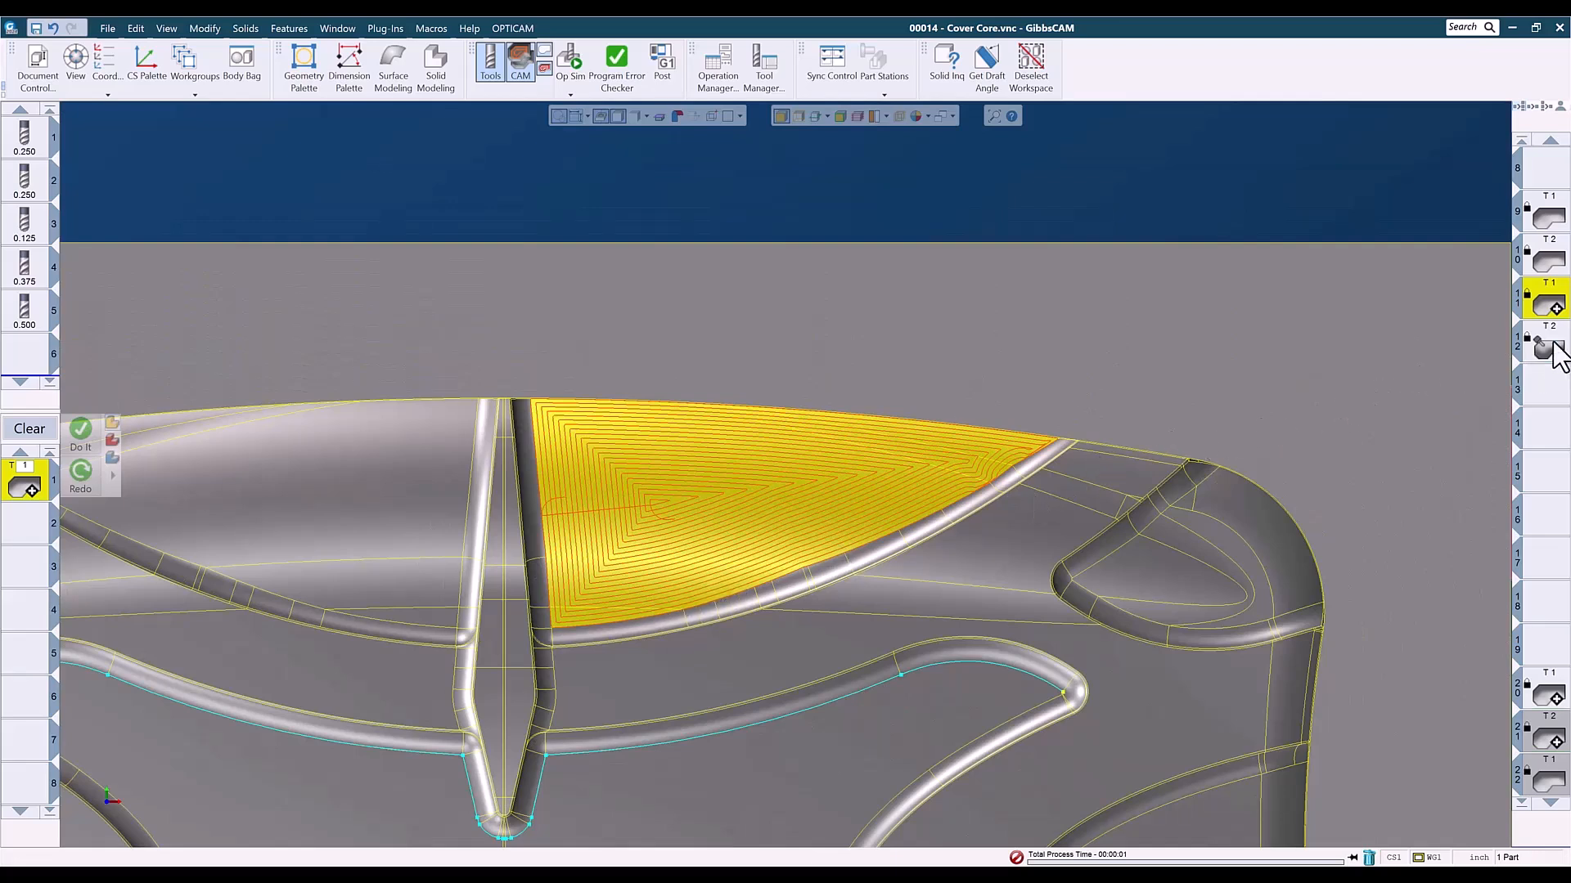
- Inspect operation 12's toolpath following the pocket's curved edge in the top and isometric views
click(1560, 354)
middle_drag(393, 696, 844, 642)
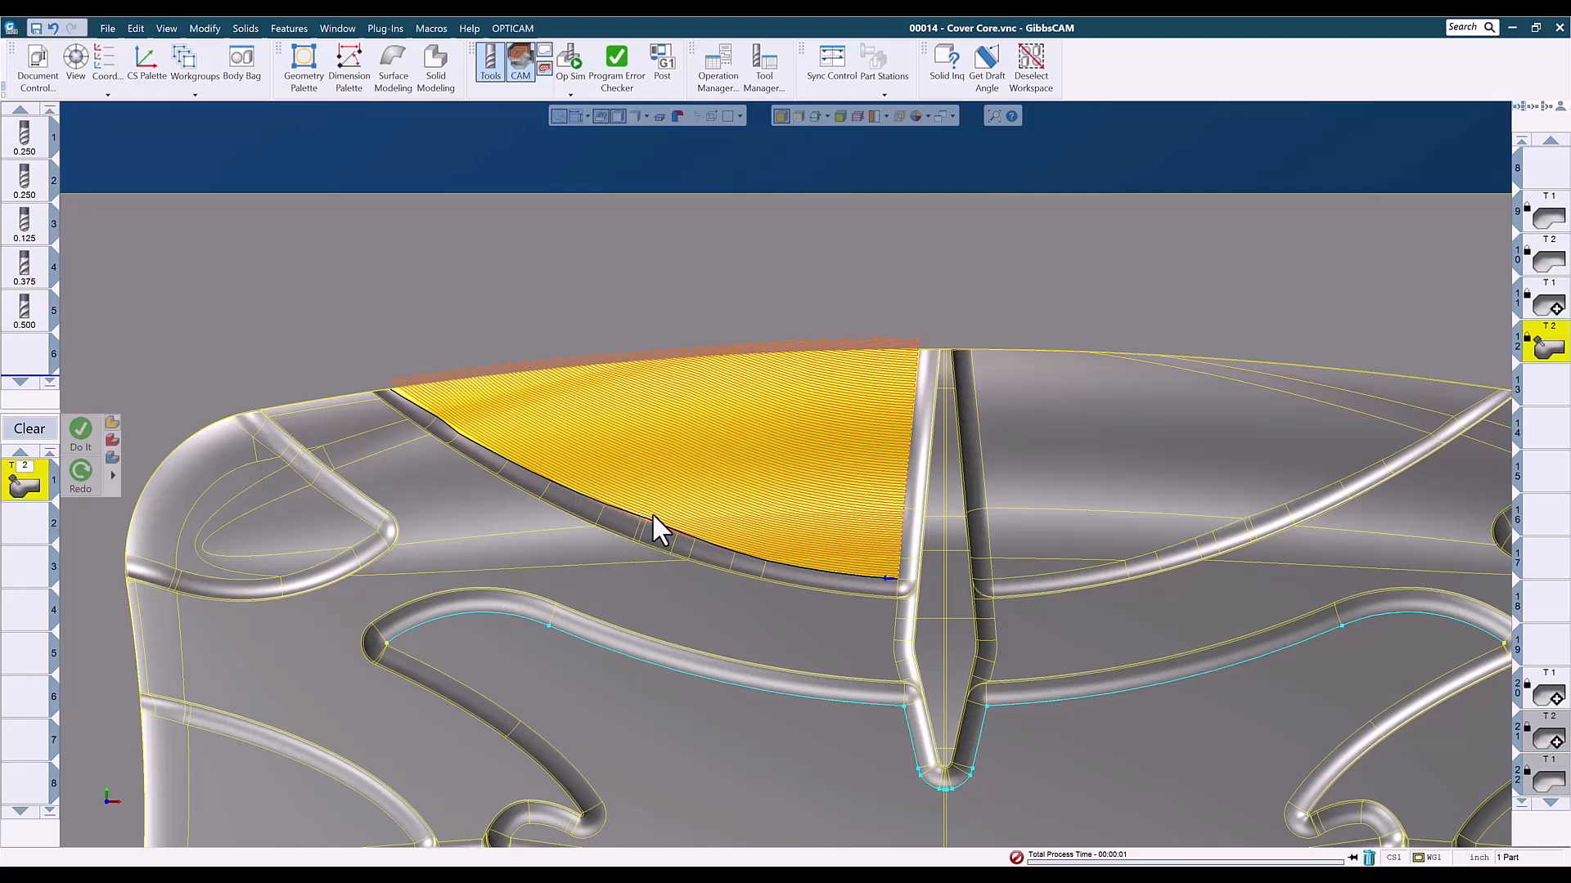
key(ctrl+i)
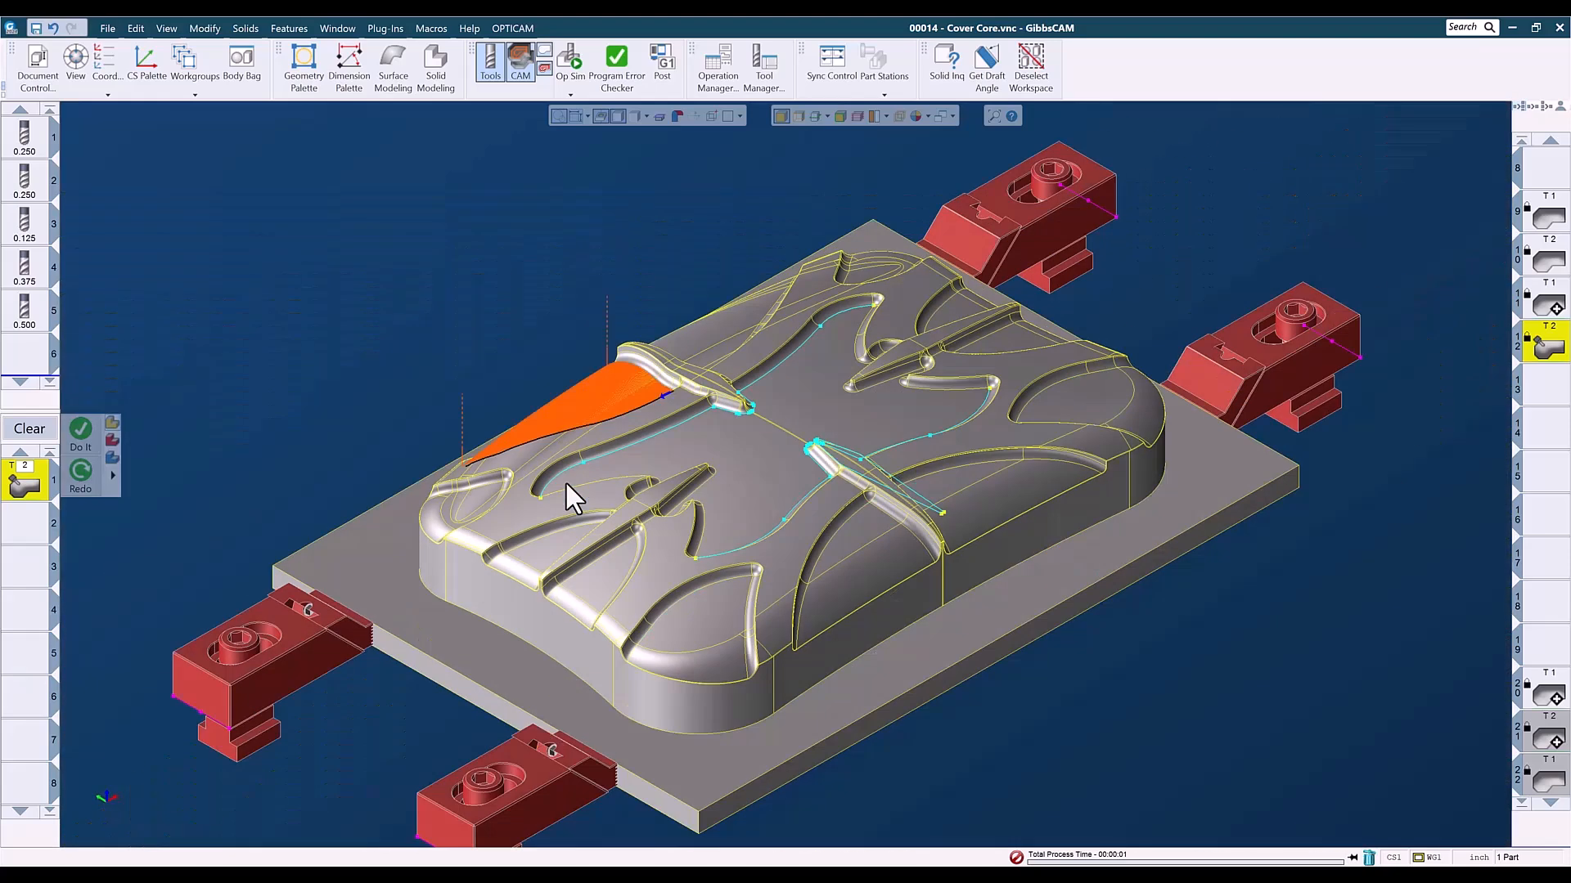
- Run the operation simulation to compare the four finished pocket floors, and close it
click(571, 59)
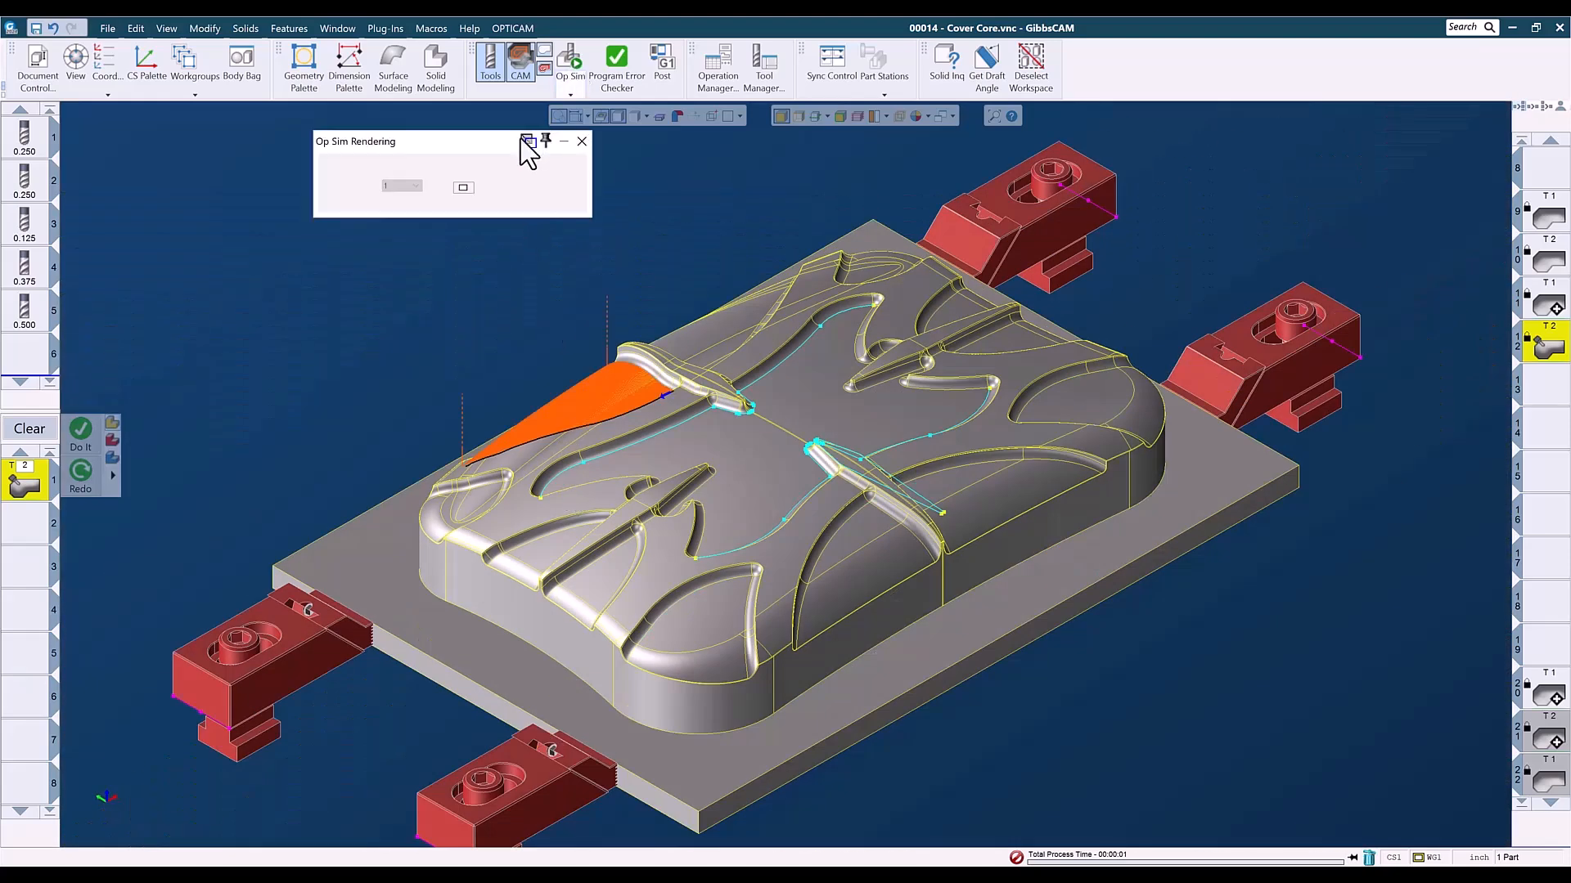
click(513, 188)
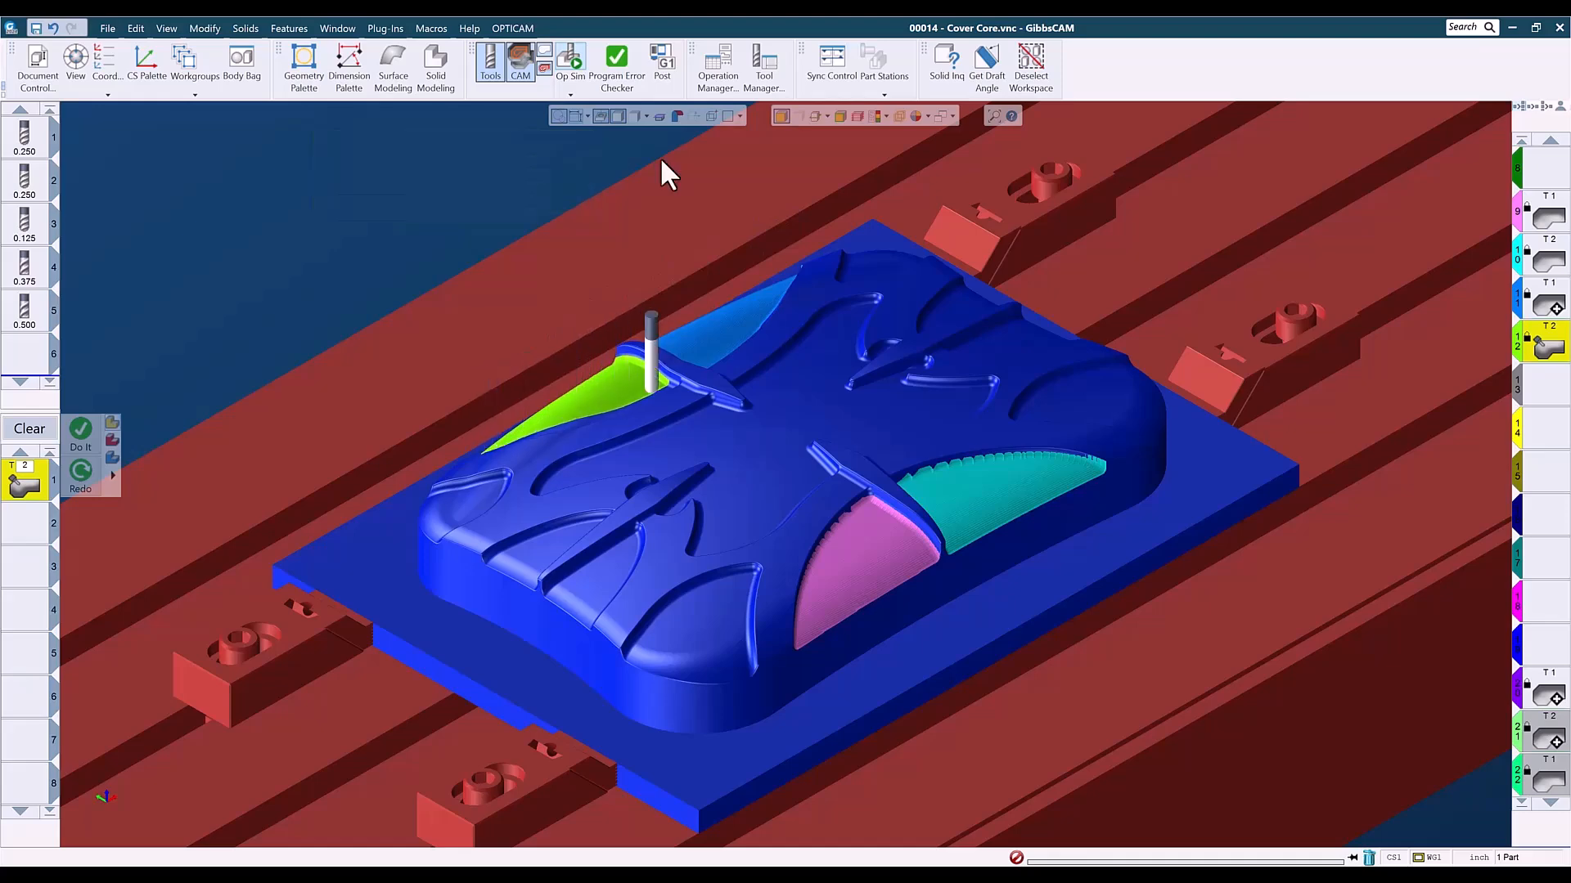
click(581, 142)
- Choose the empty operation slot 13 and select both central floor faces, with the face edges and geometry hidden
click(1549, 384)
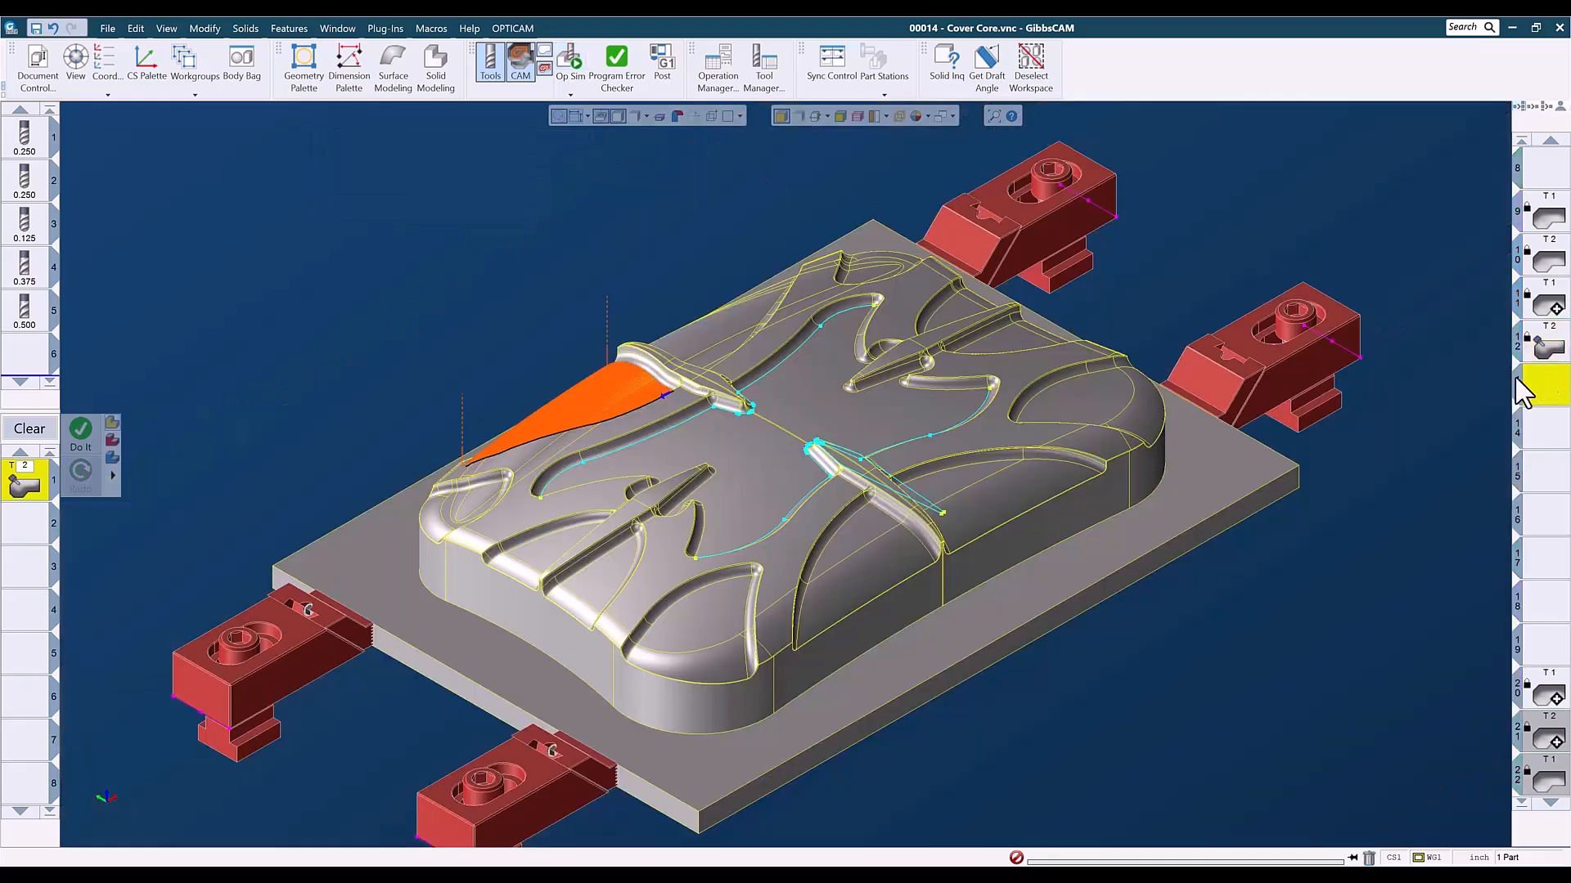
click(849, 419)
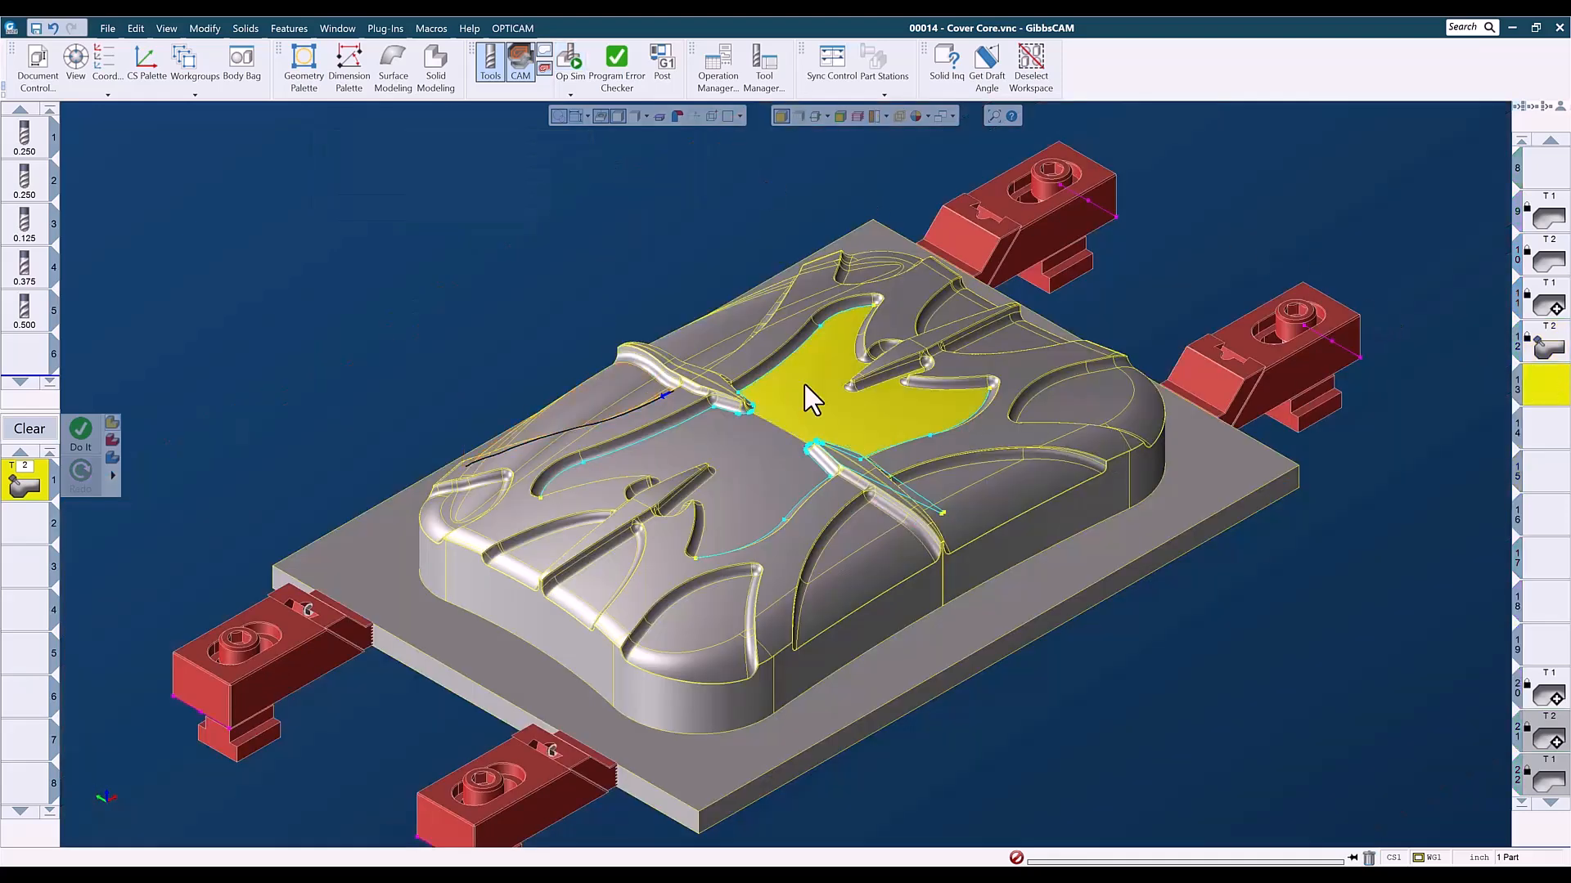
click(798, 115)
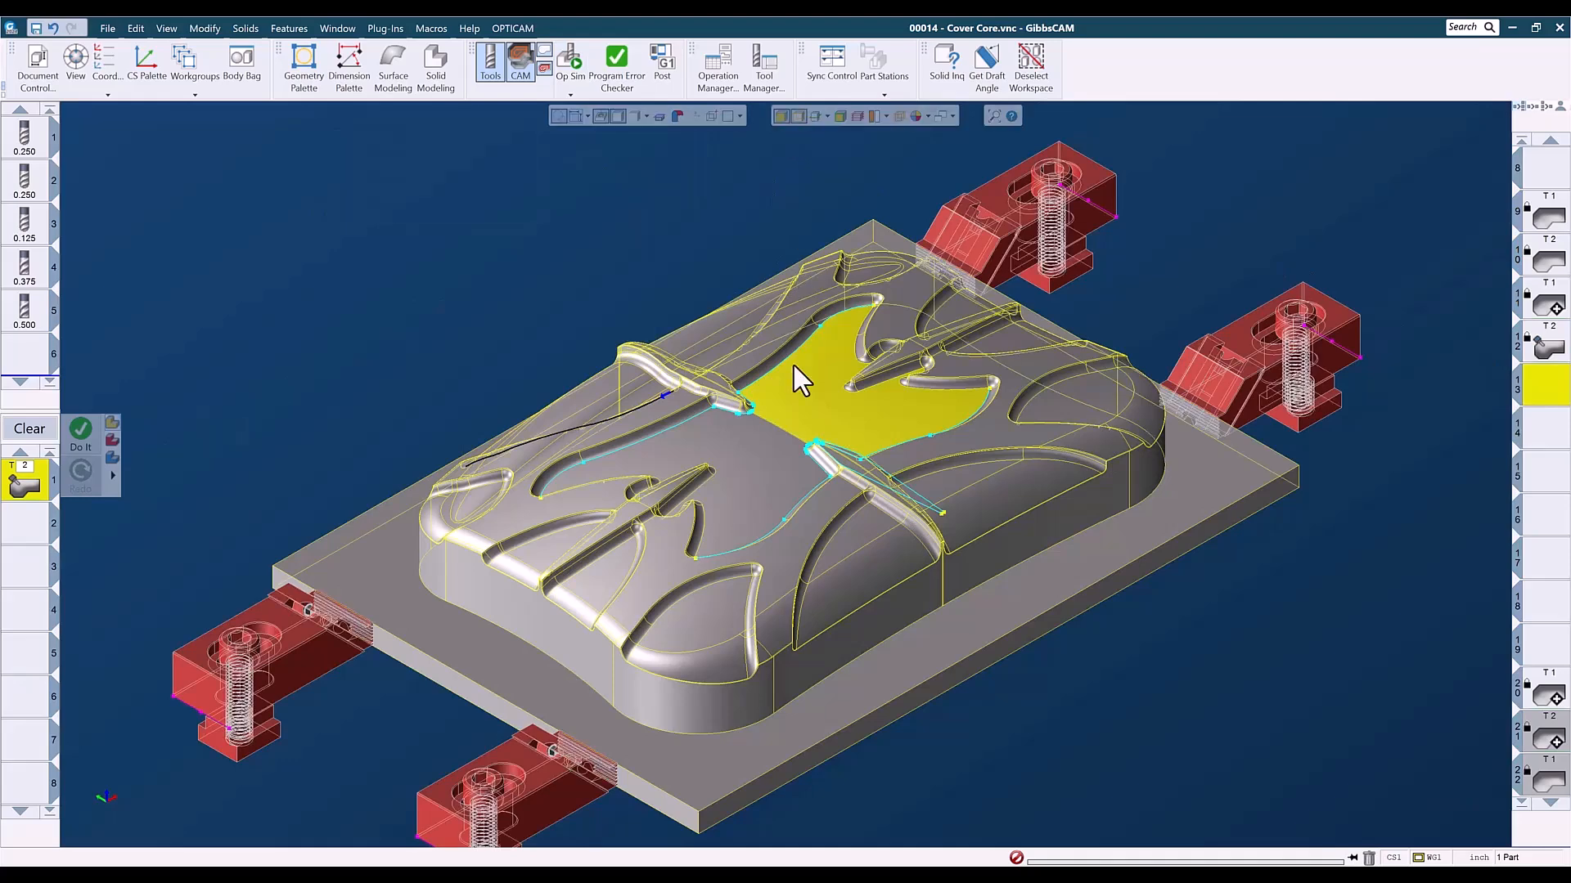
click(792, 113)
shift+click(784, 440)
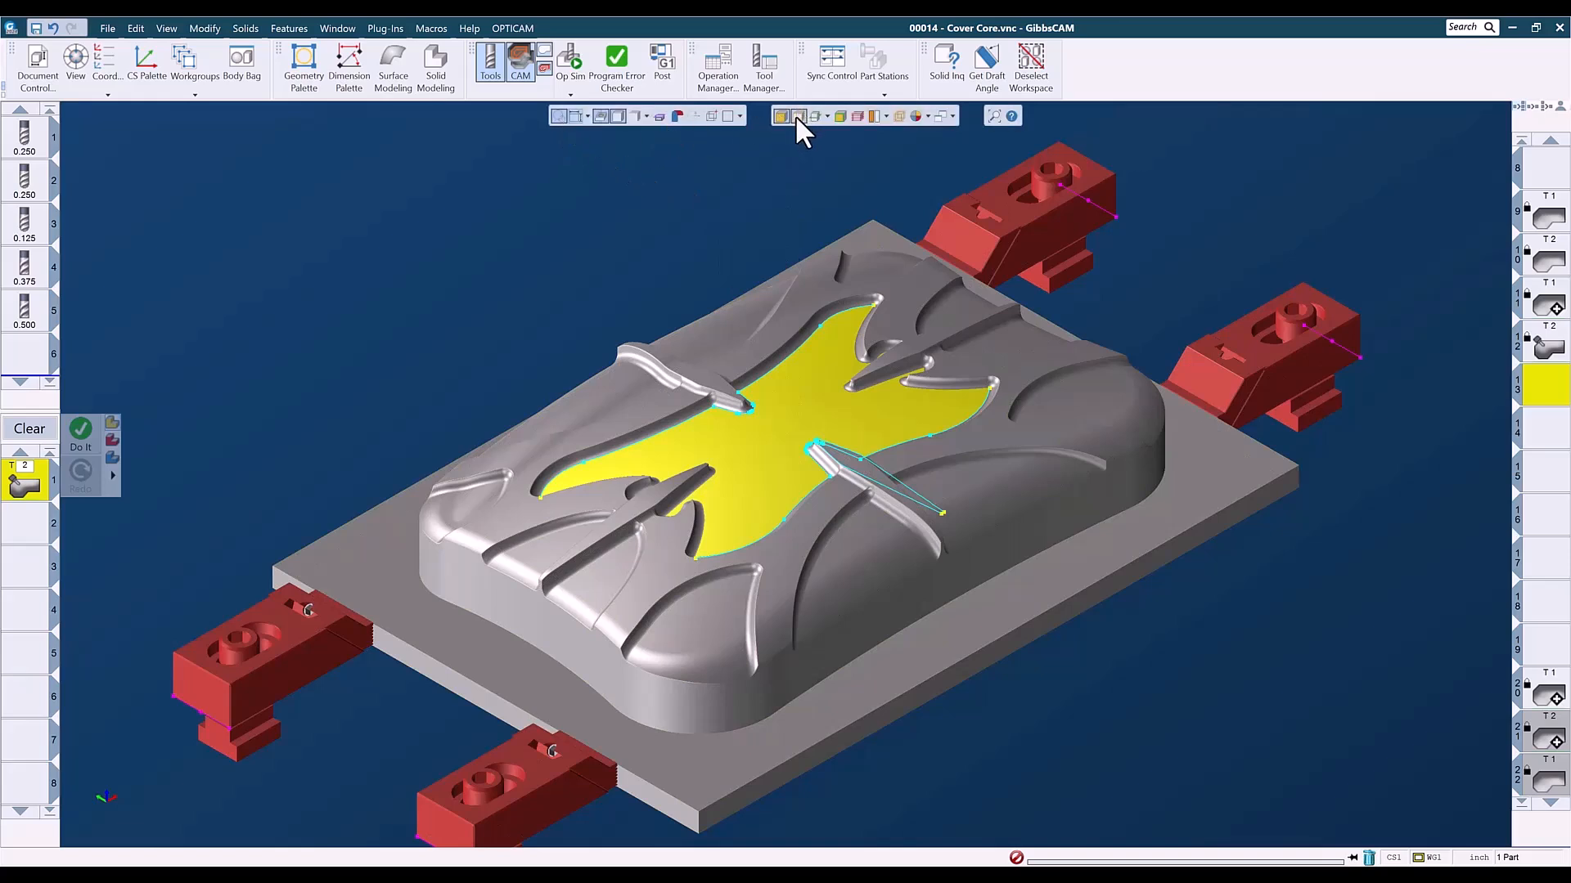
click(559, 115)
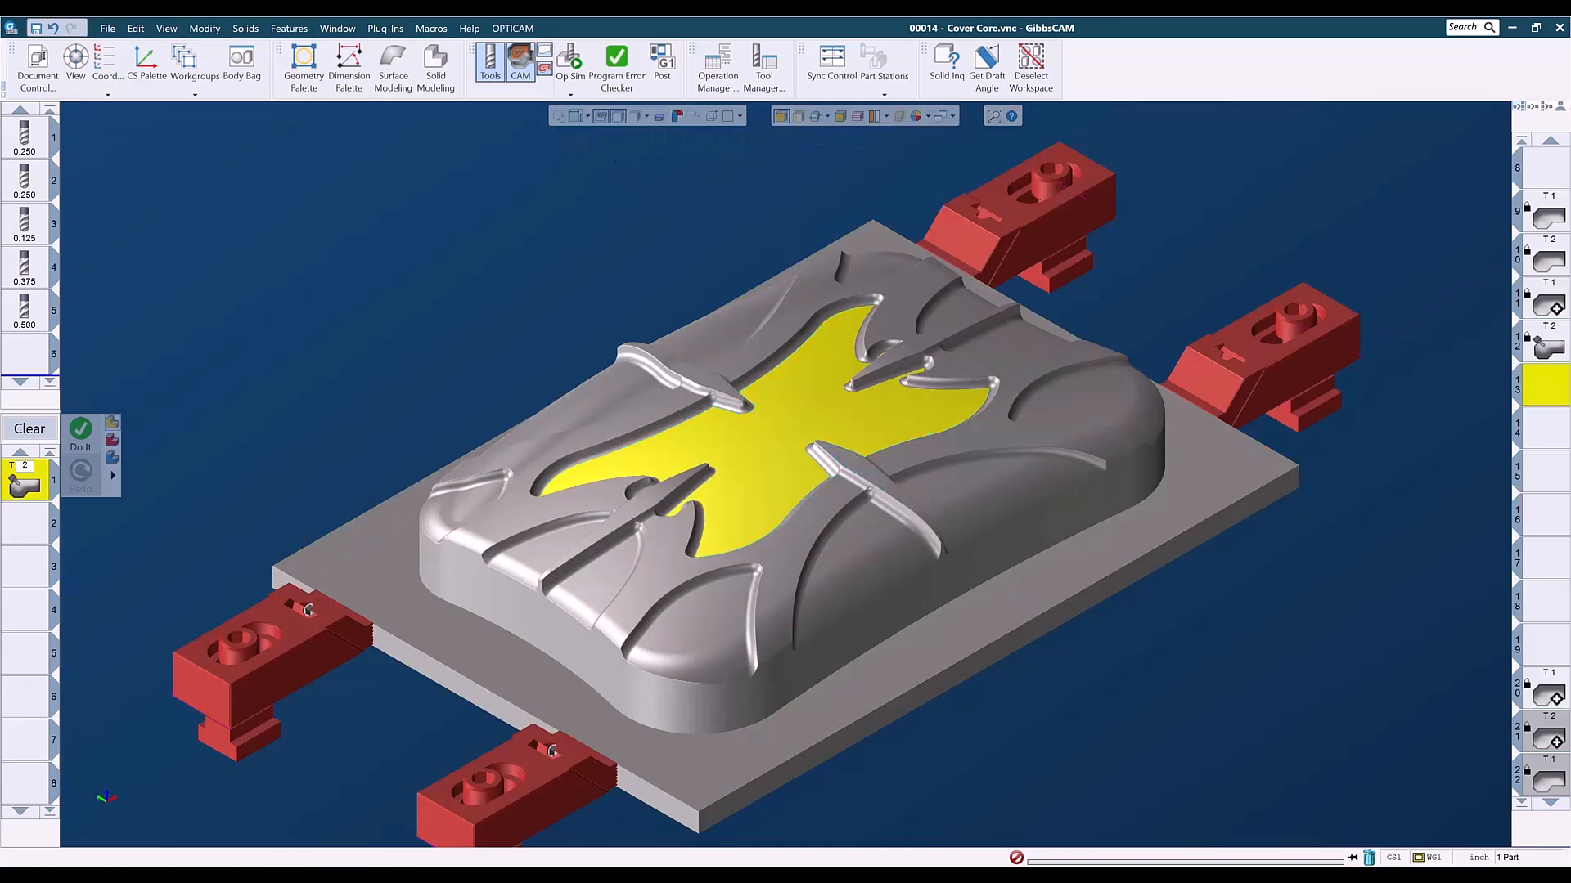
- Examine operation 28's toolpath on the central floor of the cover core from several angles
scroll(1558, 565, down, 3)
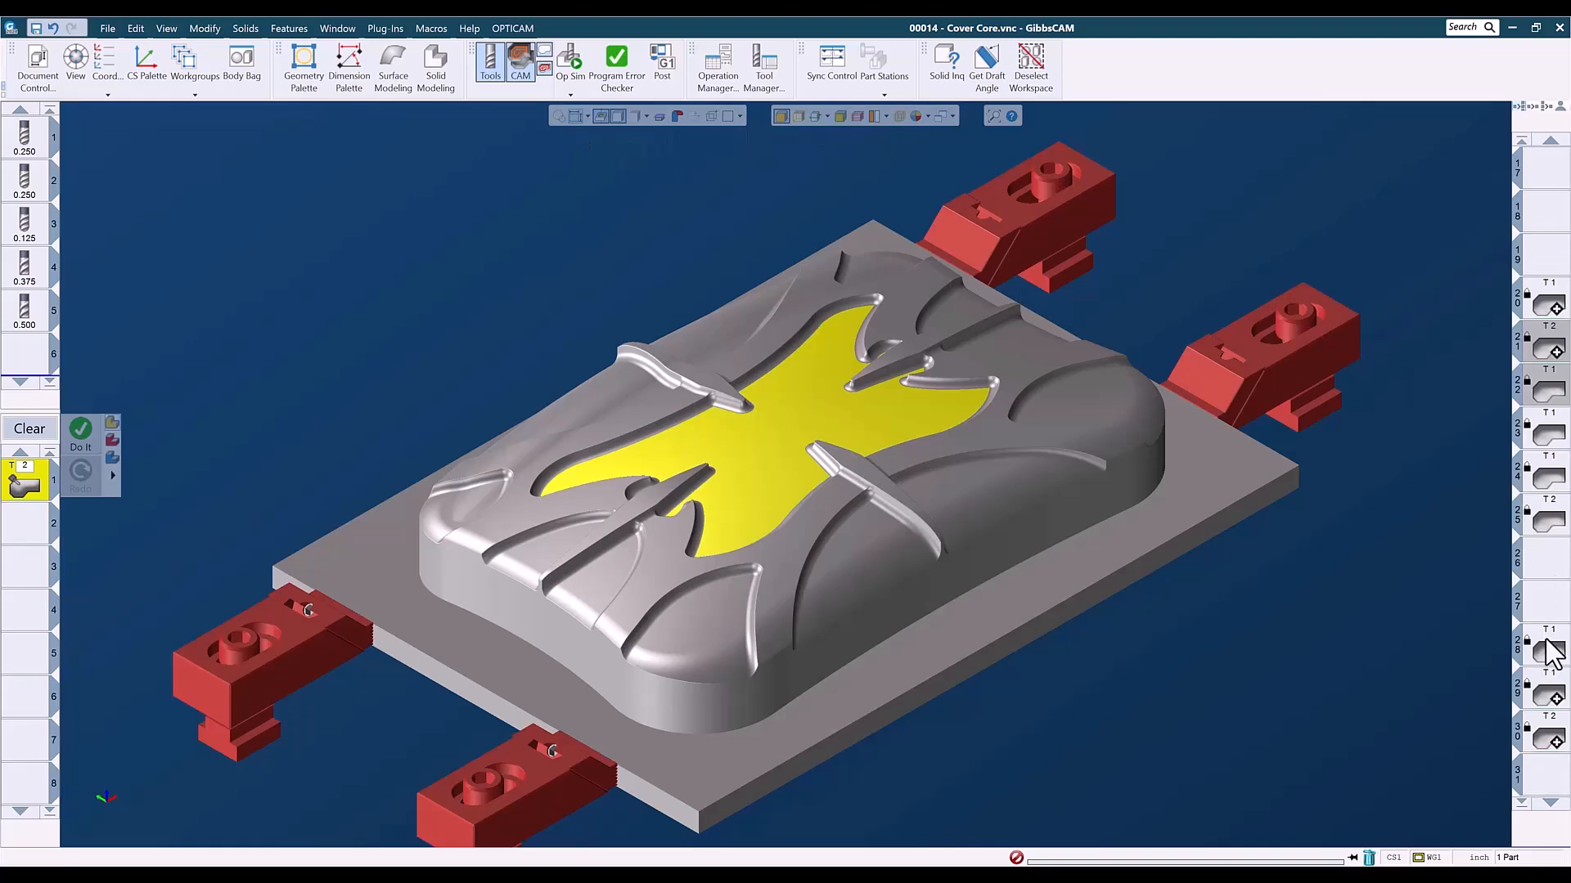
click(1547, 653)
middle_drag(690, 753, 698, 634)
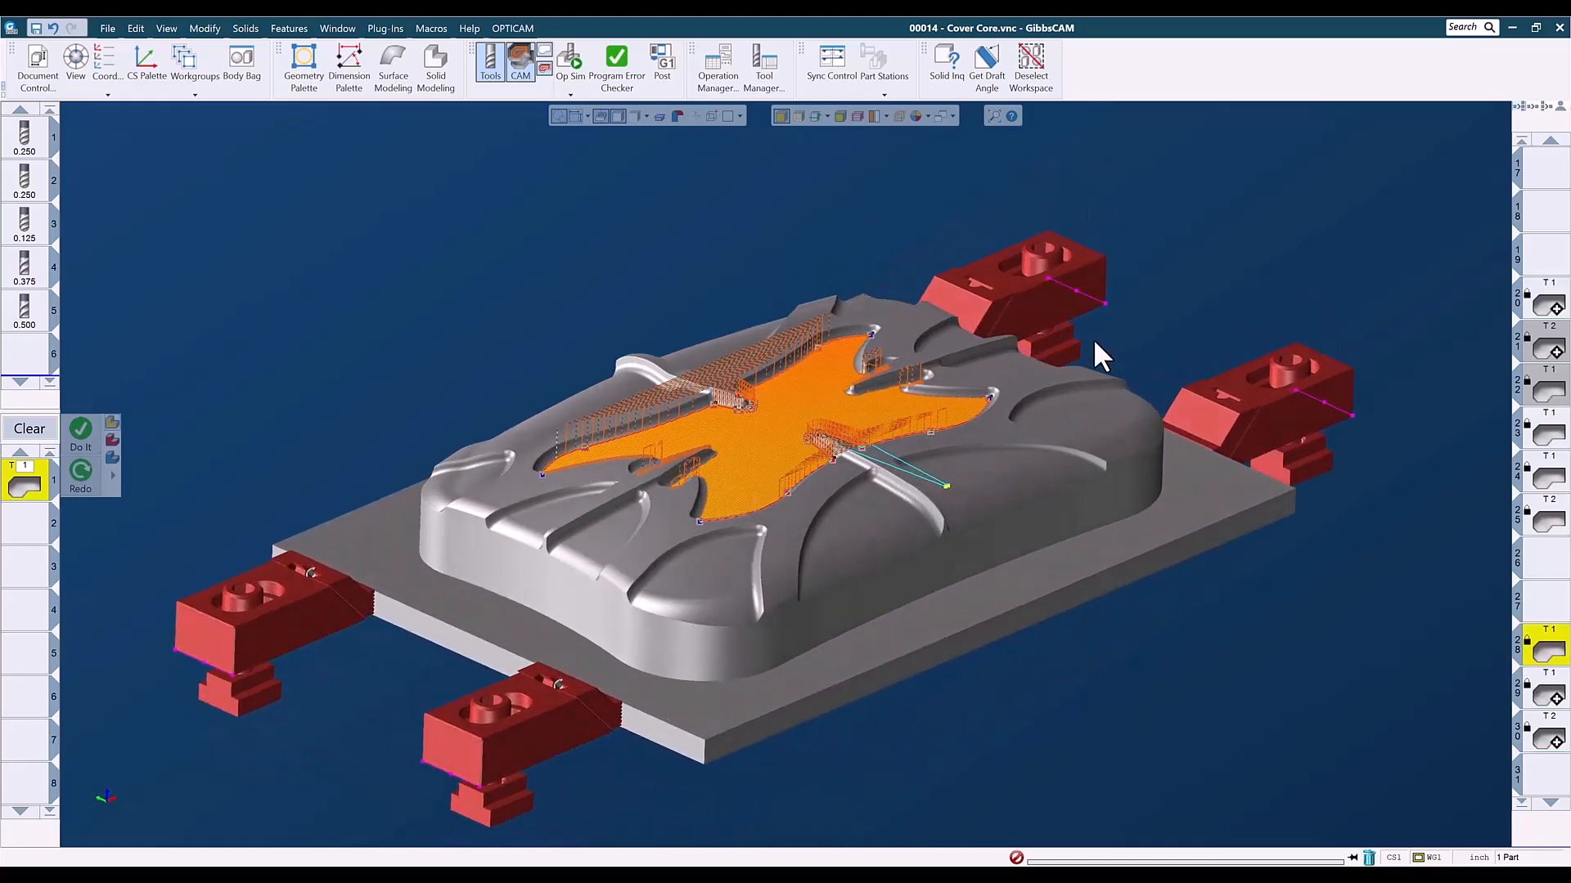
scroll(1056, 654, up, 3)
middle_drag(1056, 655, 1012, 478)
middle_drag(922, 448, 828, 550)
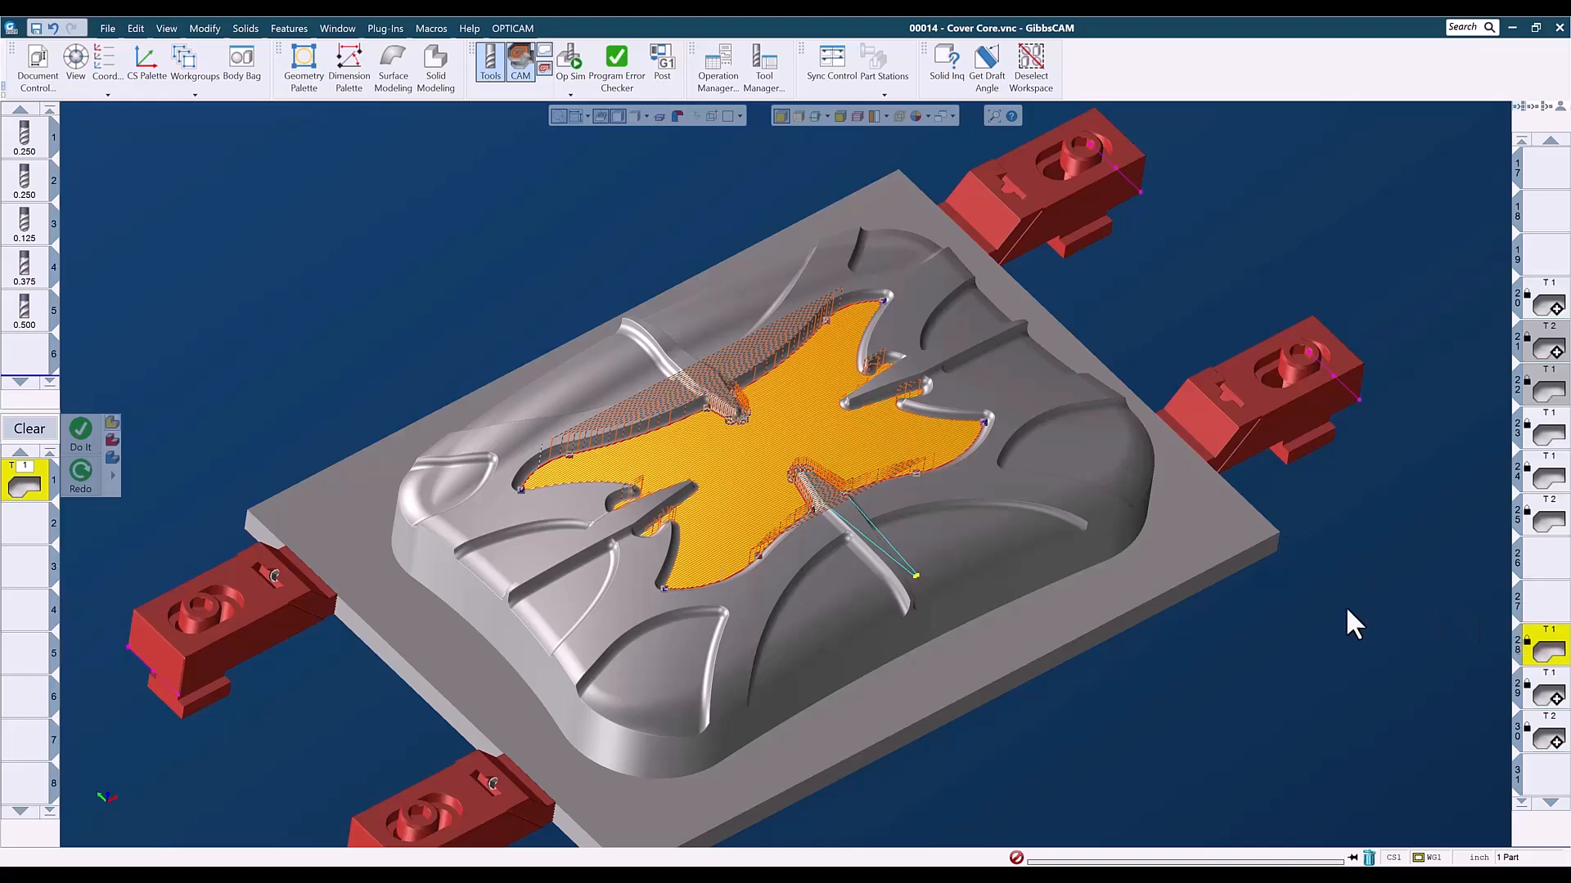
middle_drag(872, 590, 708, 610)
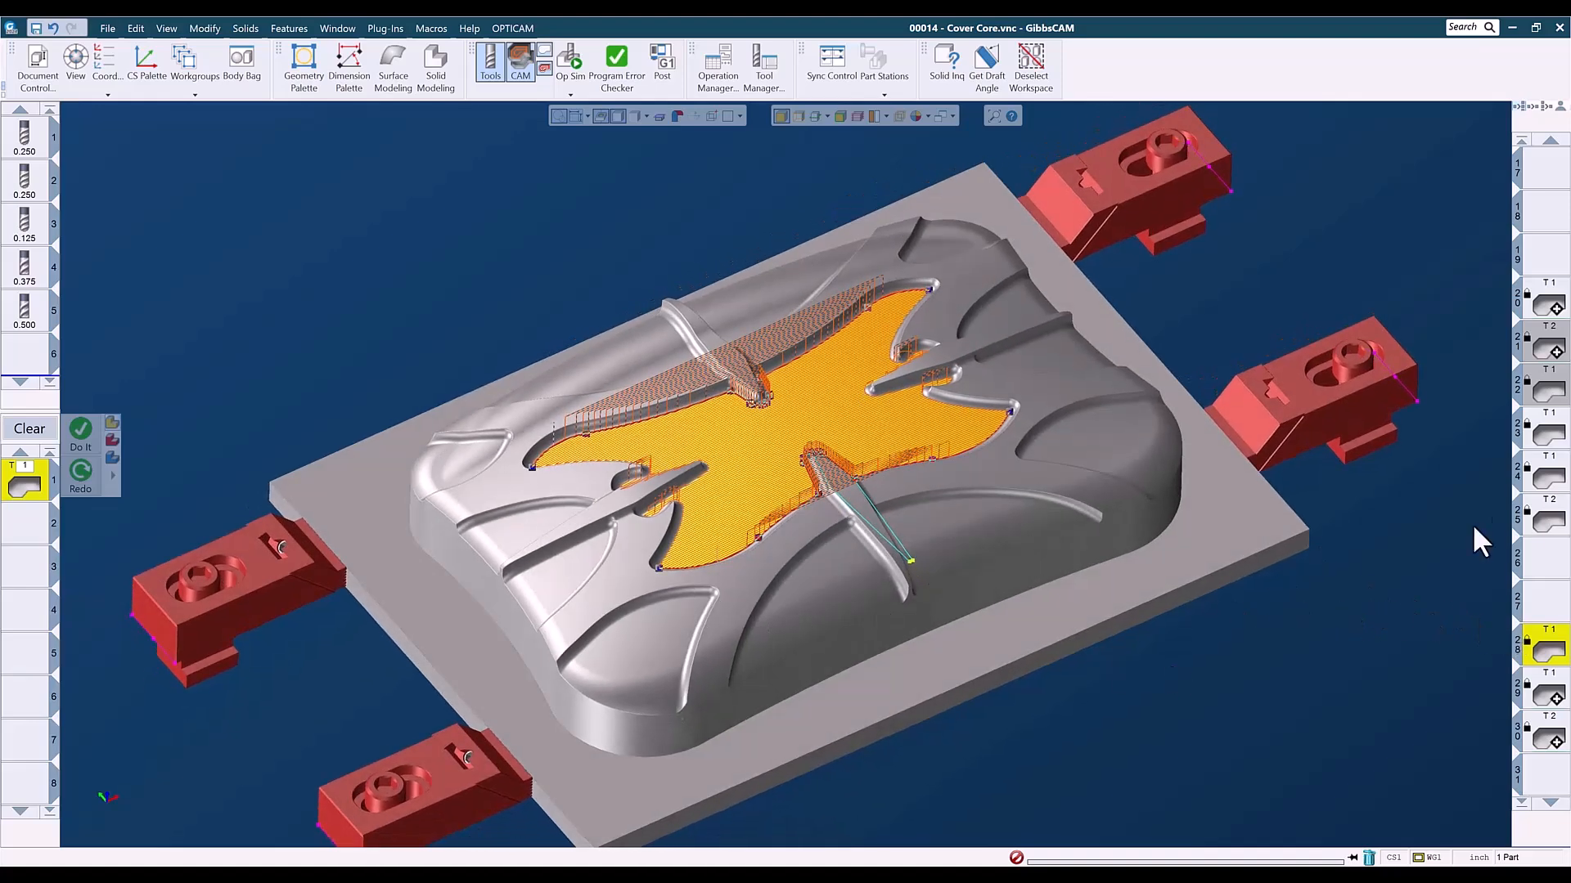
- Check which face operation 20 machines, and return to operation 28's toolpath on the central floor
scroll(1550, 327, up, 1)
double_click(1548, 434)
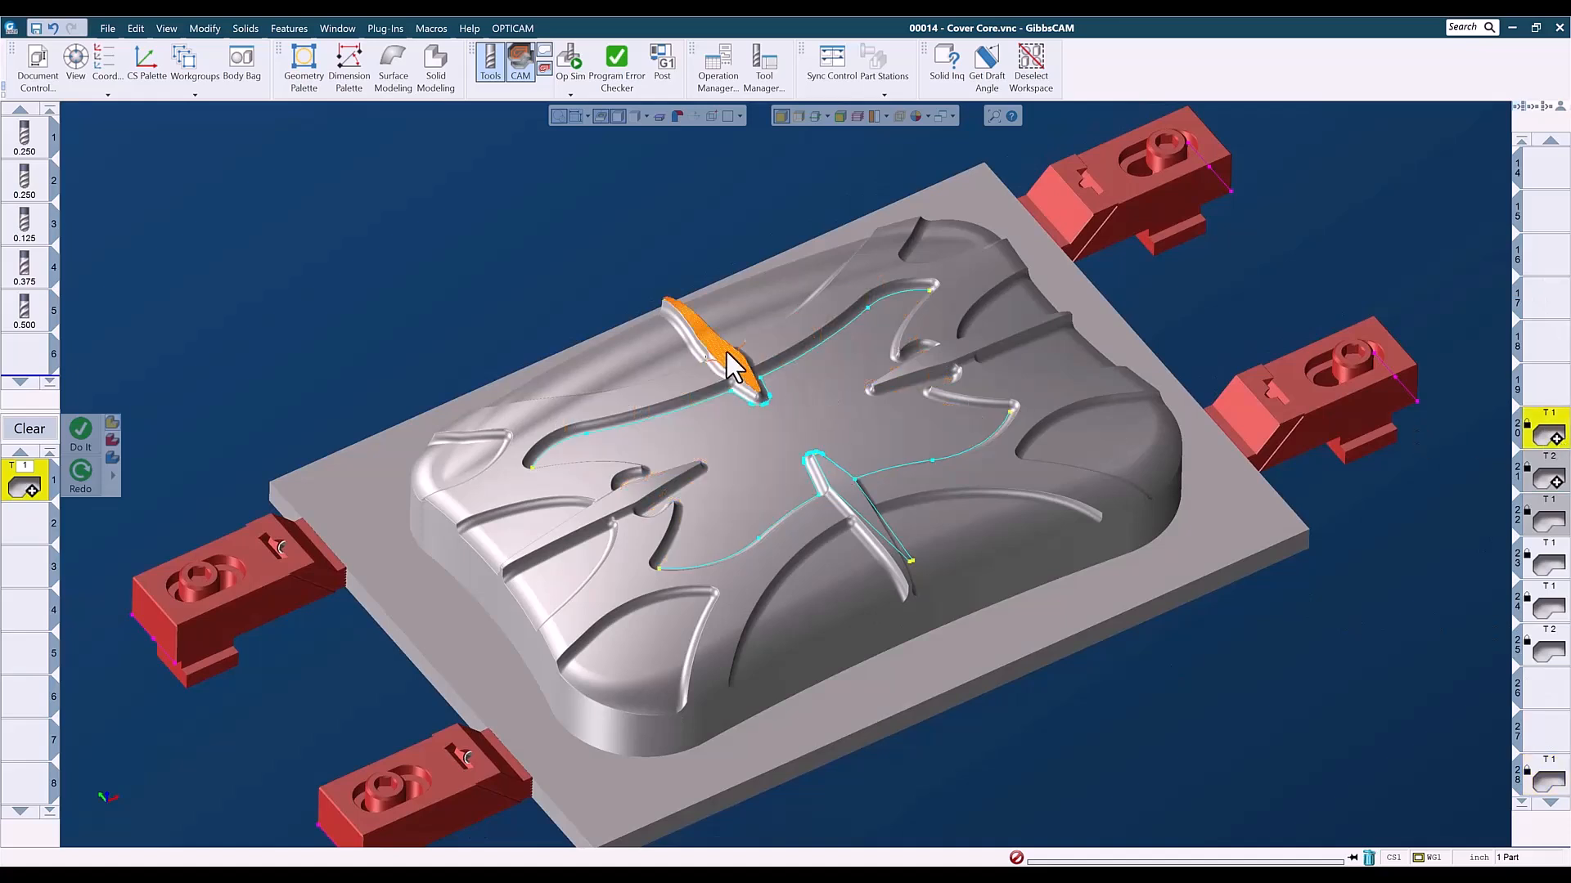
scroll(1550, 655, down, 1)
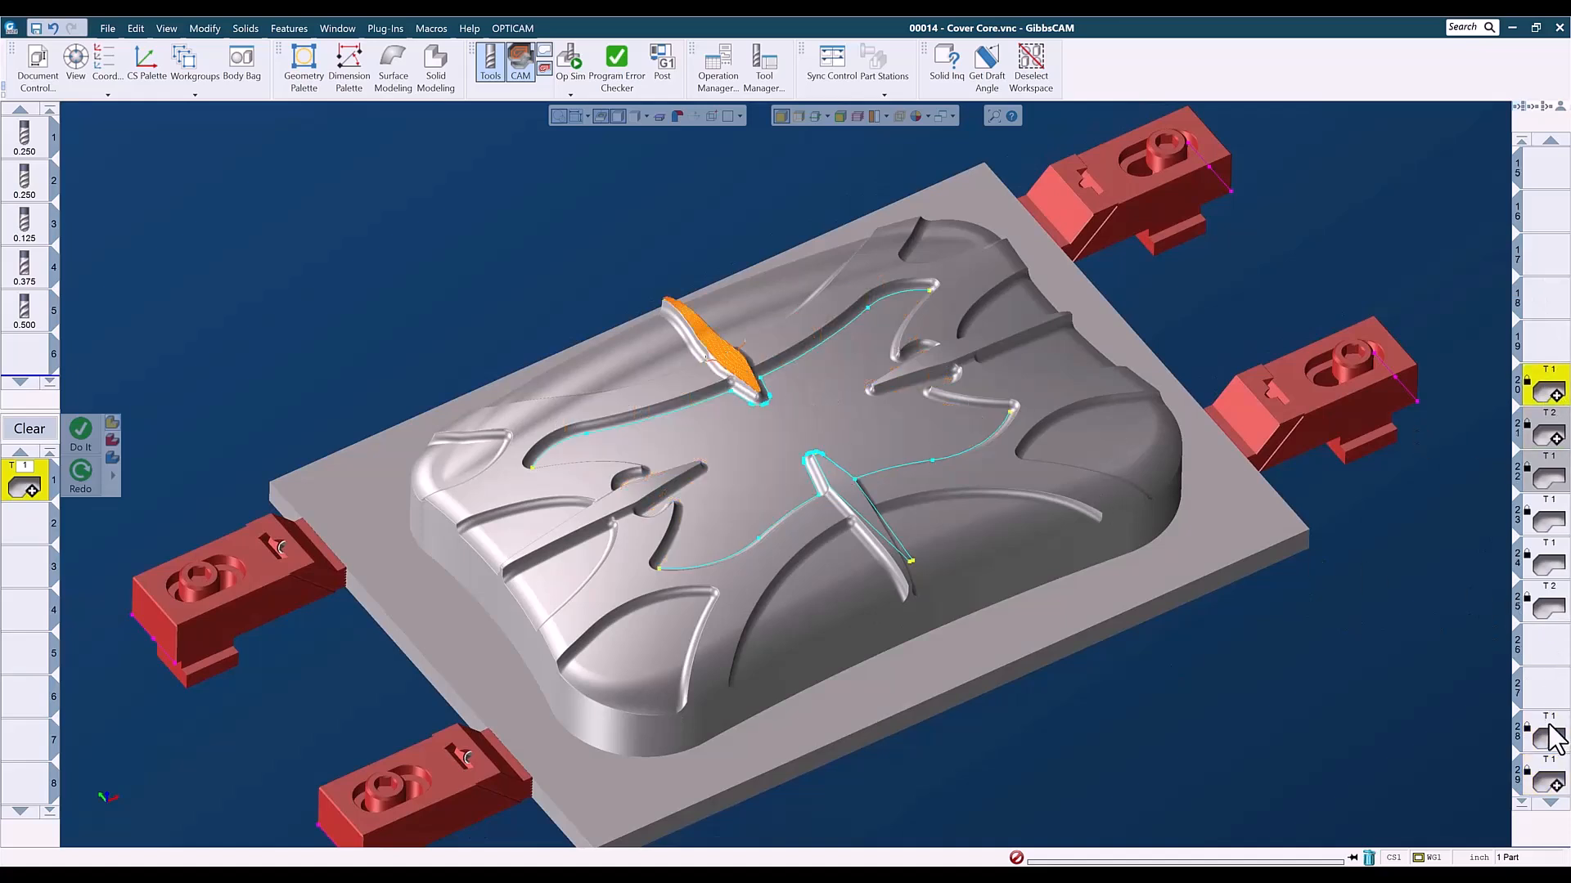
double_click(1548, 732)
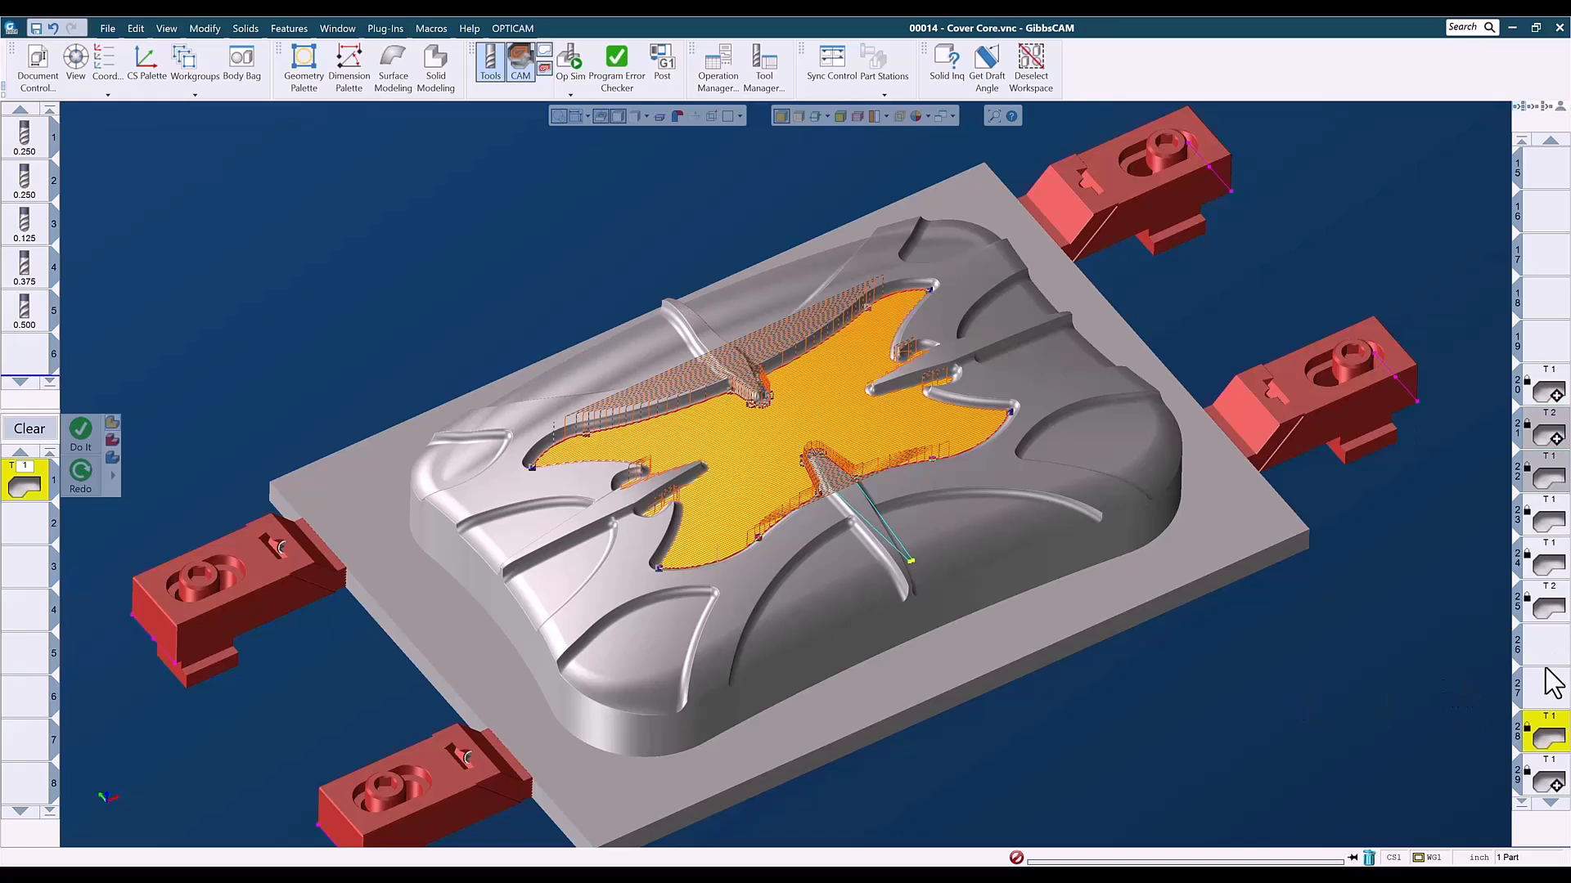
- Inspect operation 29's radial lace toolpath on the central floor in the isometric view and in a top close-up
scroll(1549, 695, down, 4)
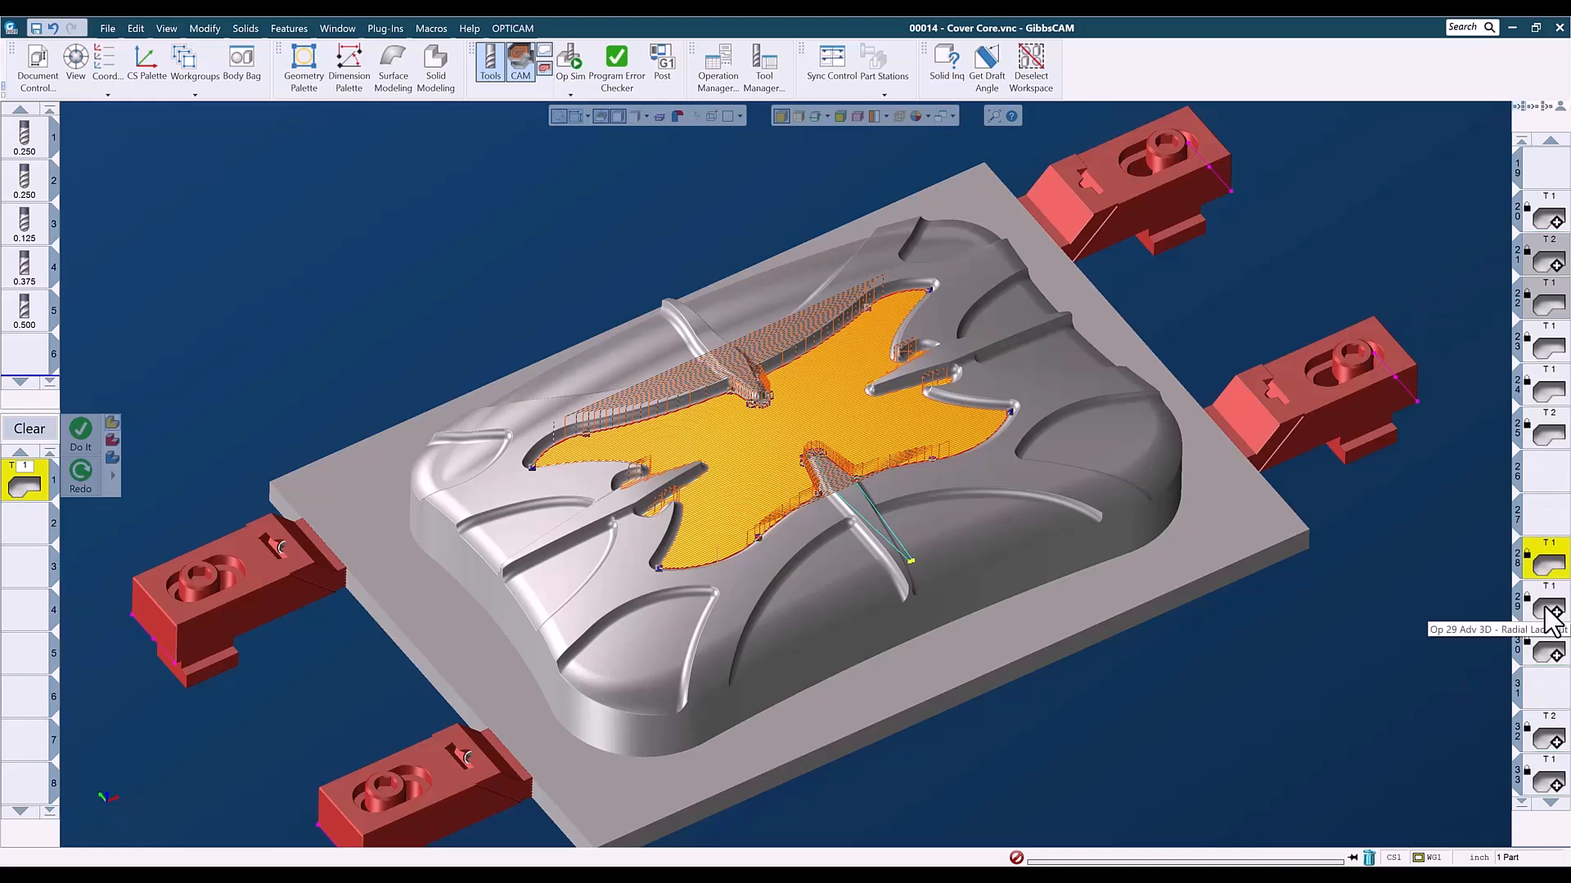
key(ctrl+i)
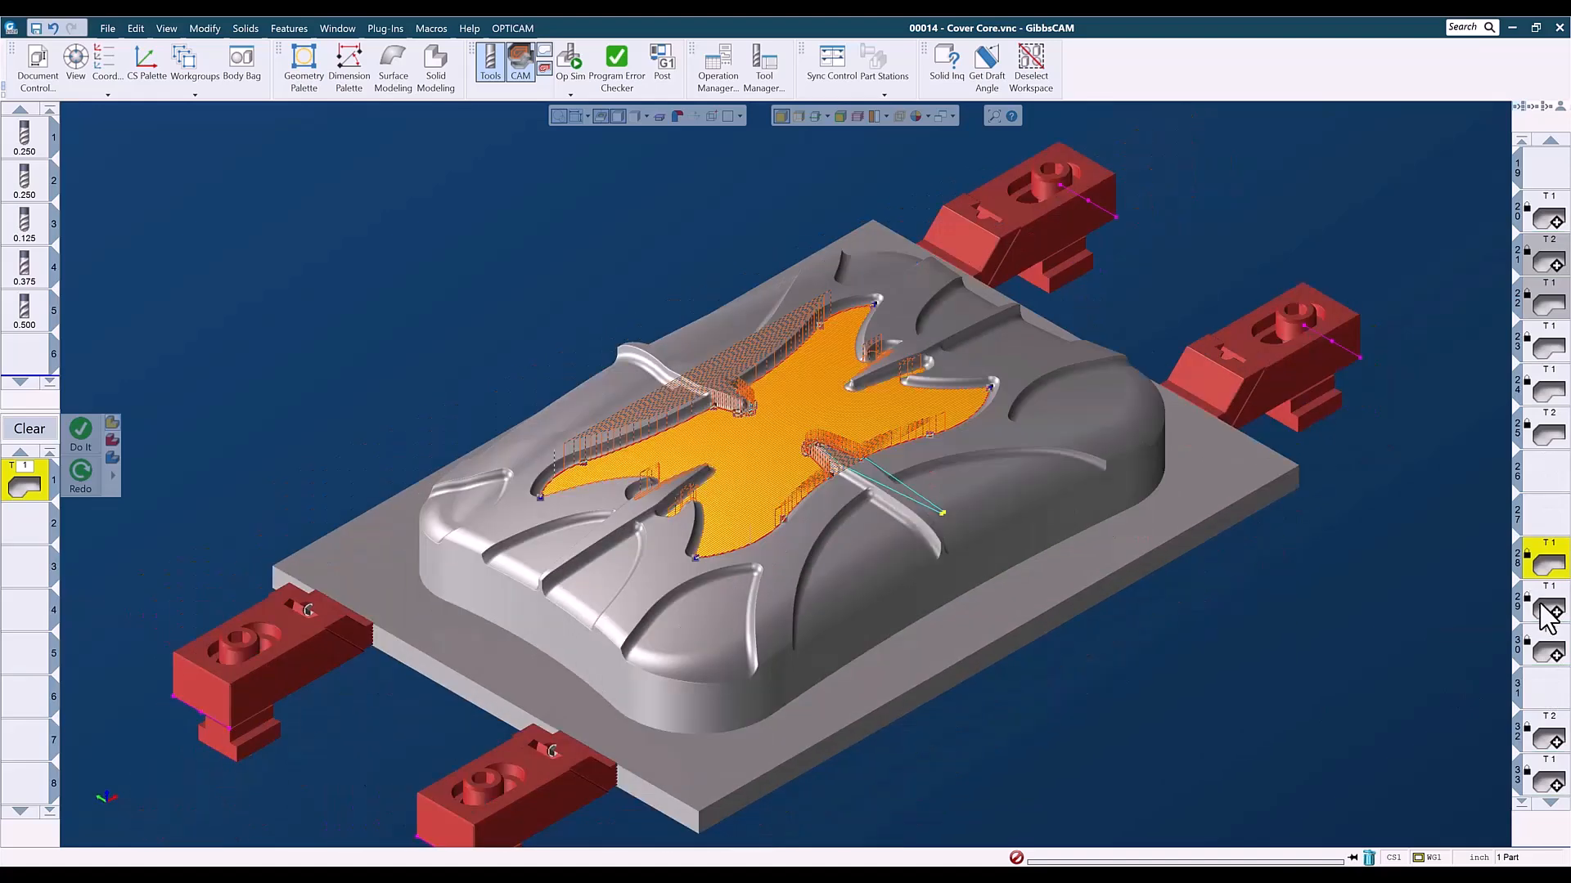
click(1546, 614)
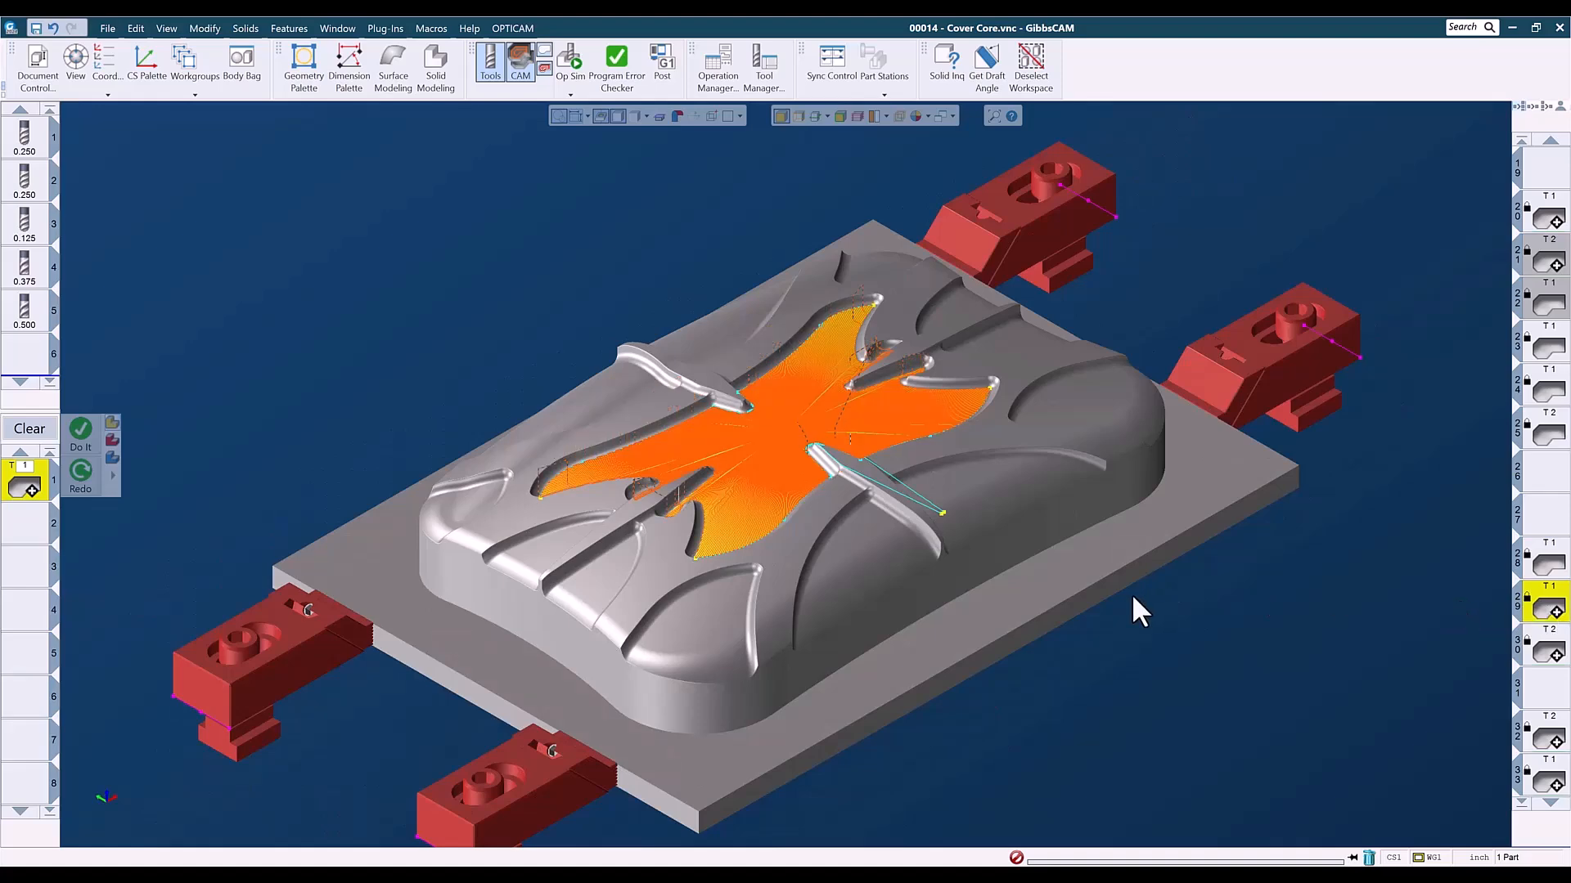
key(ctrl+t)
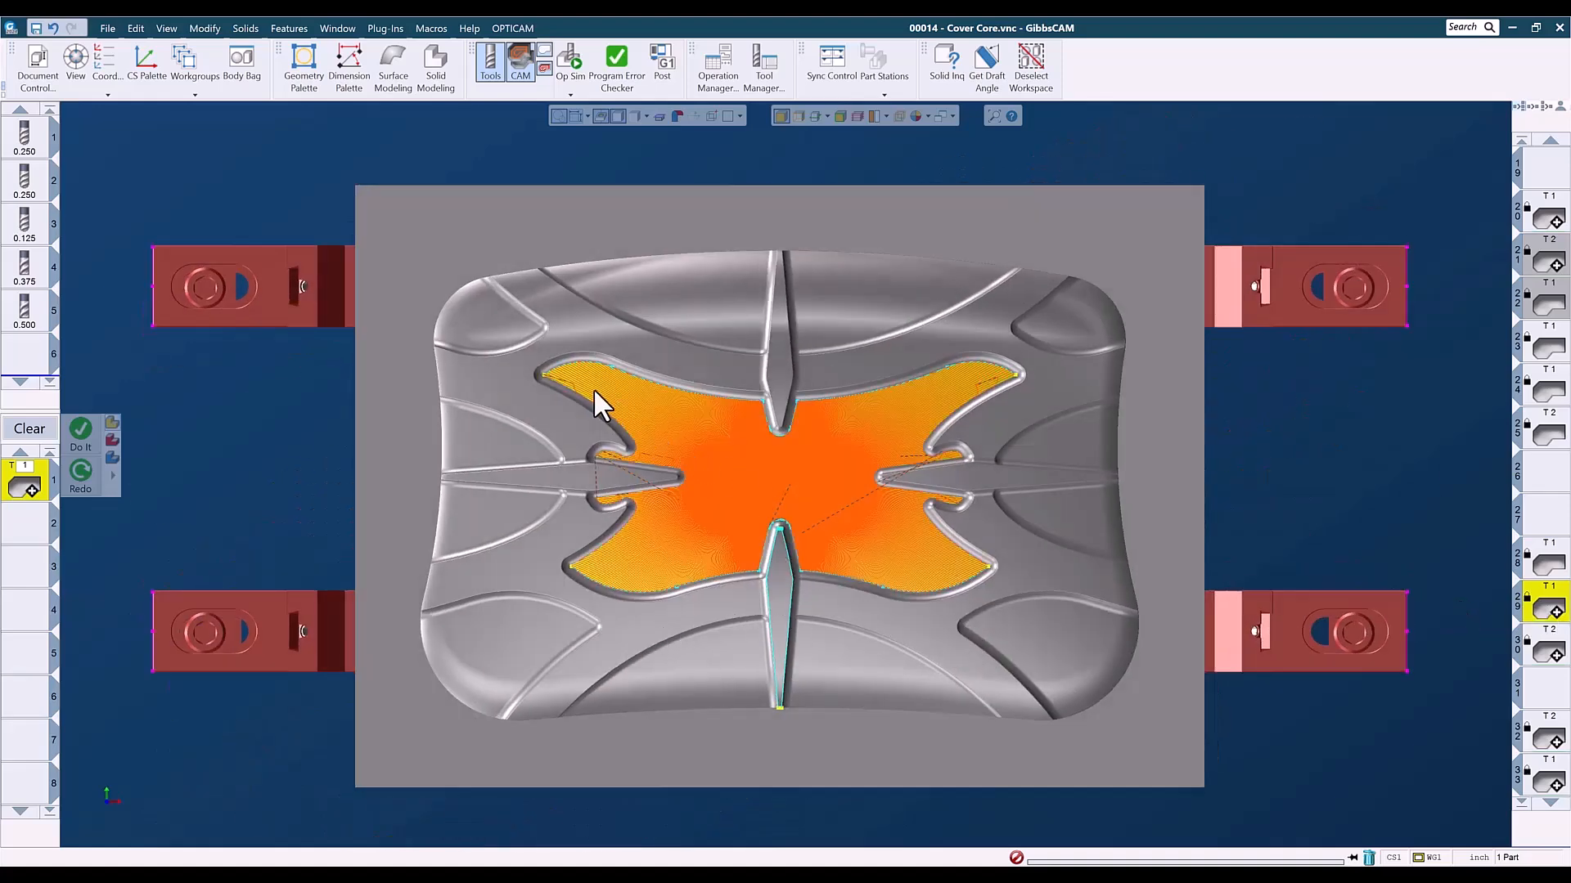
drag(573, 345, 960, 635)
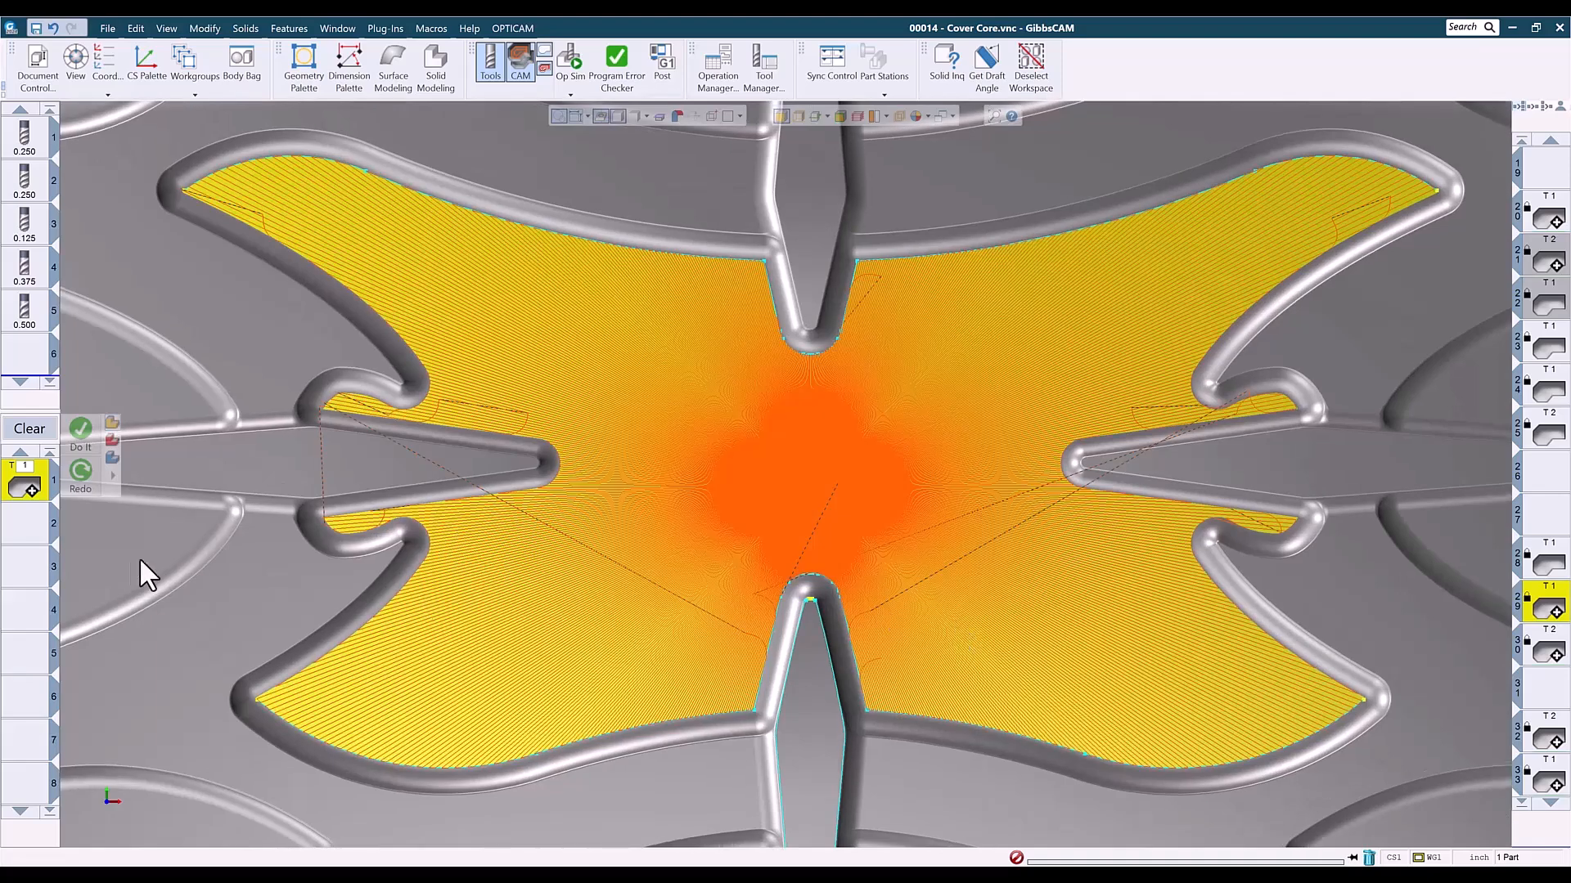
- Review operation 29's Lace Cut process settings, and examine how its radial passes converge at the middle of the floor
double_click(43, 487)
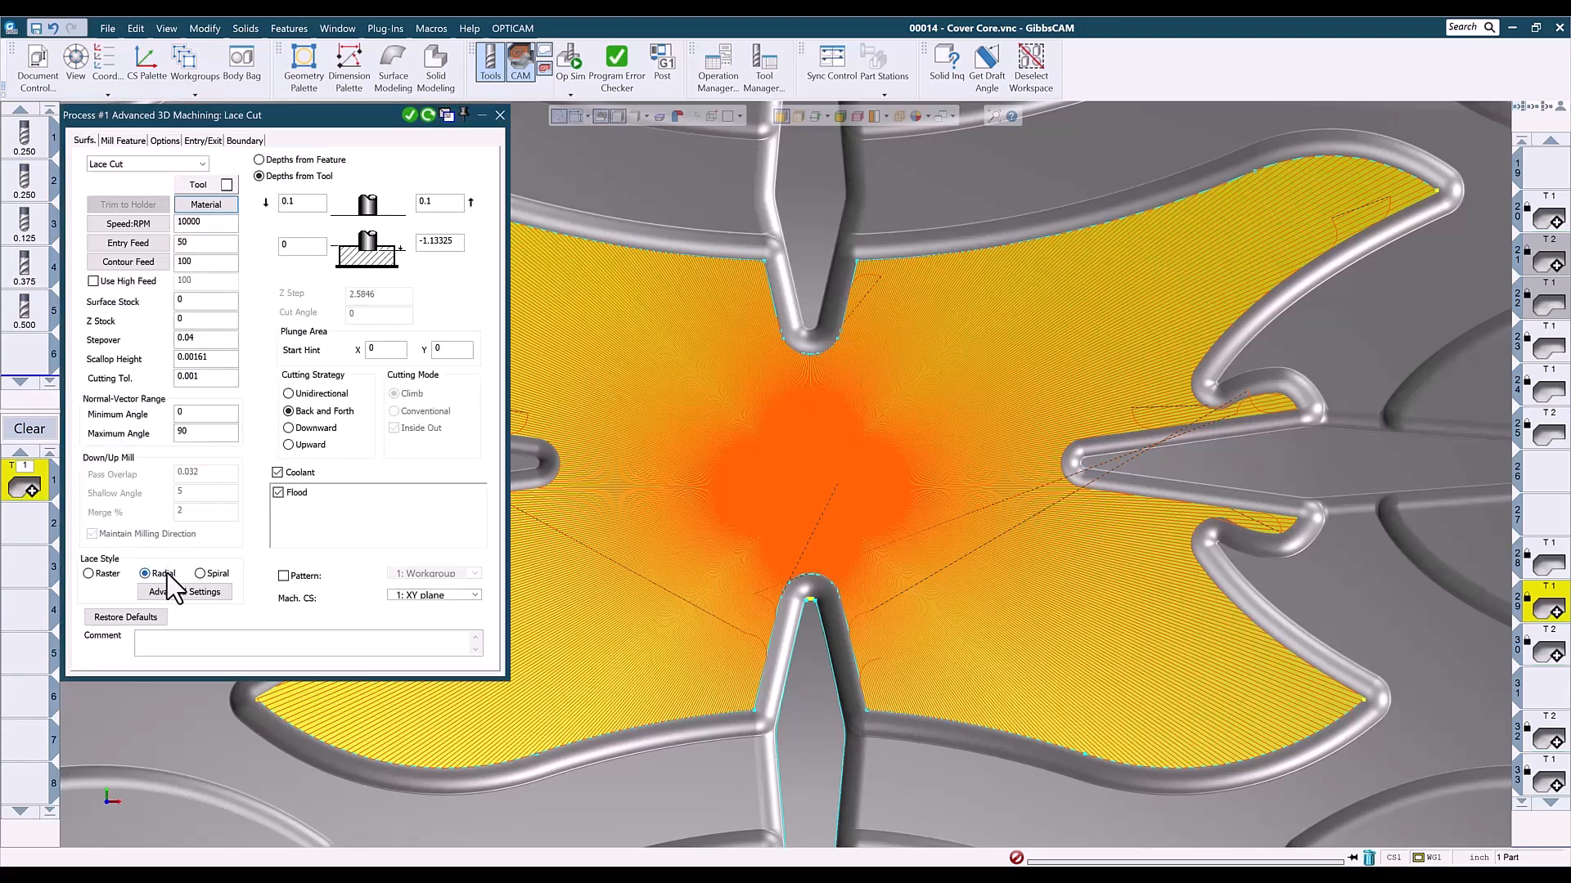
click(500, 116)
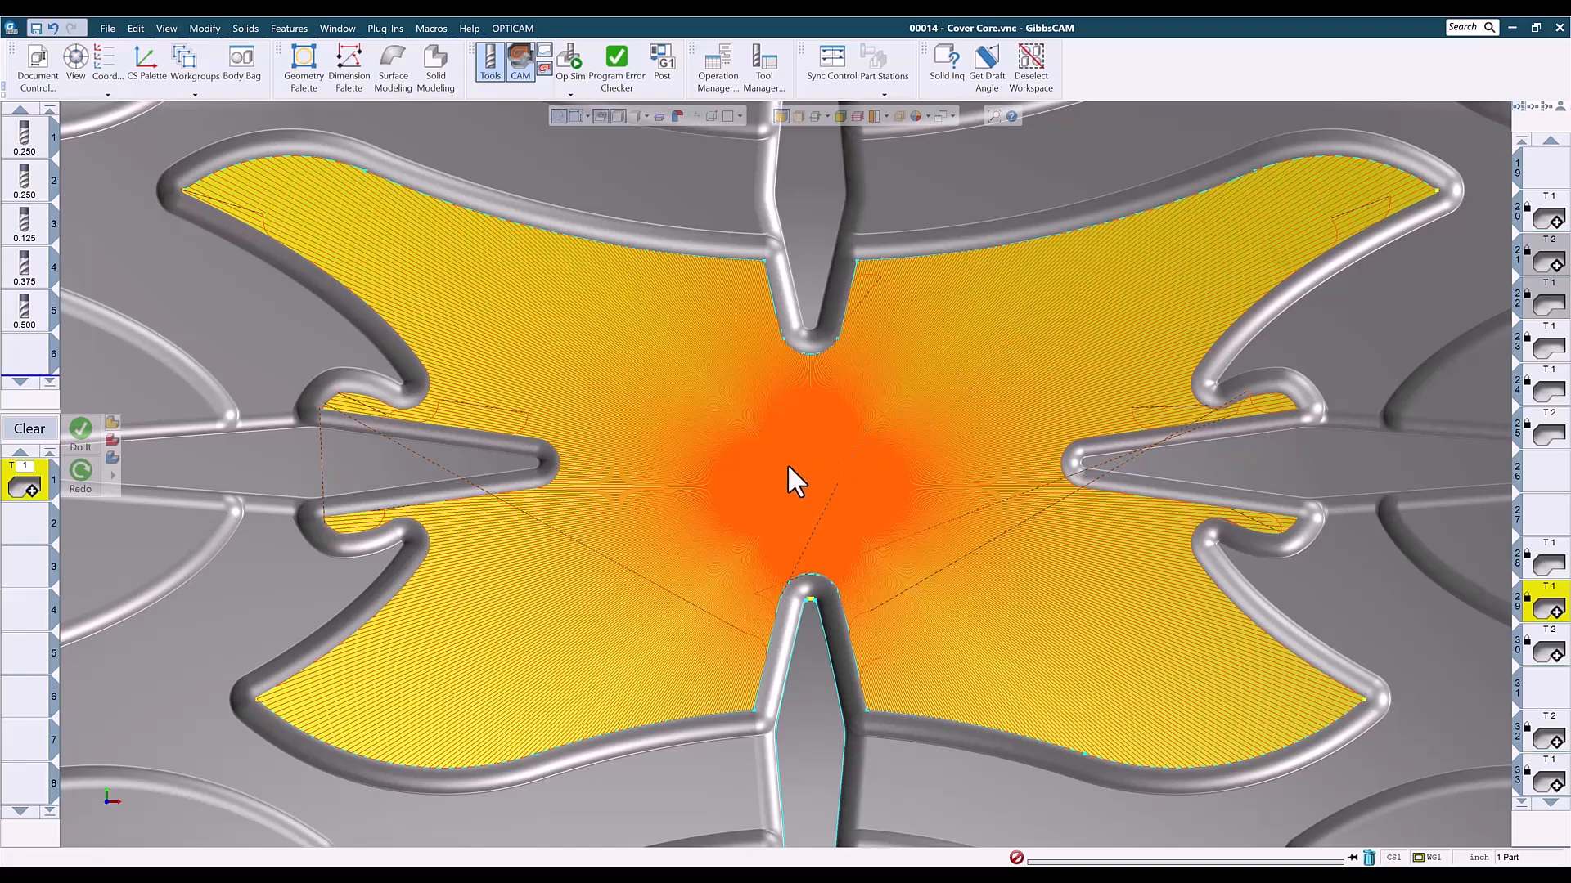
drag(884, 477, 911, 508)
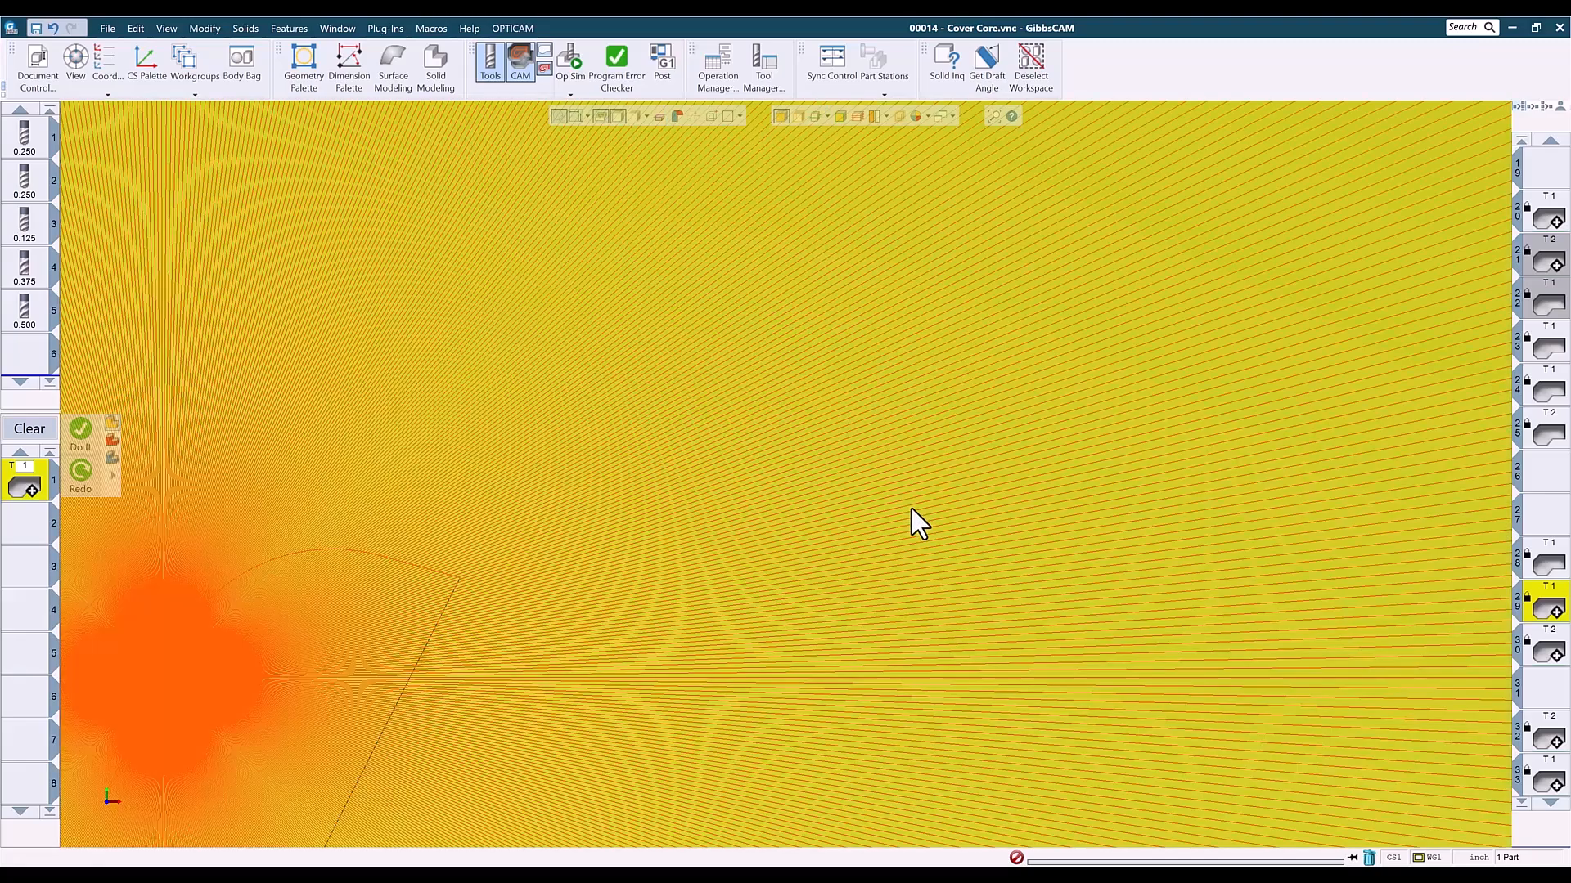
scroll(911, 513, down, 10)
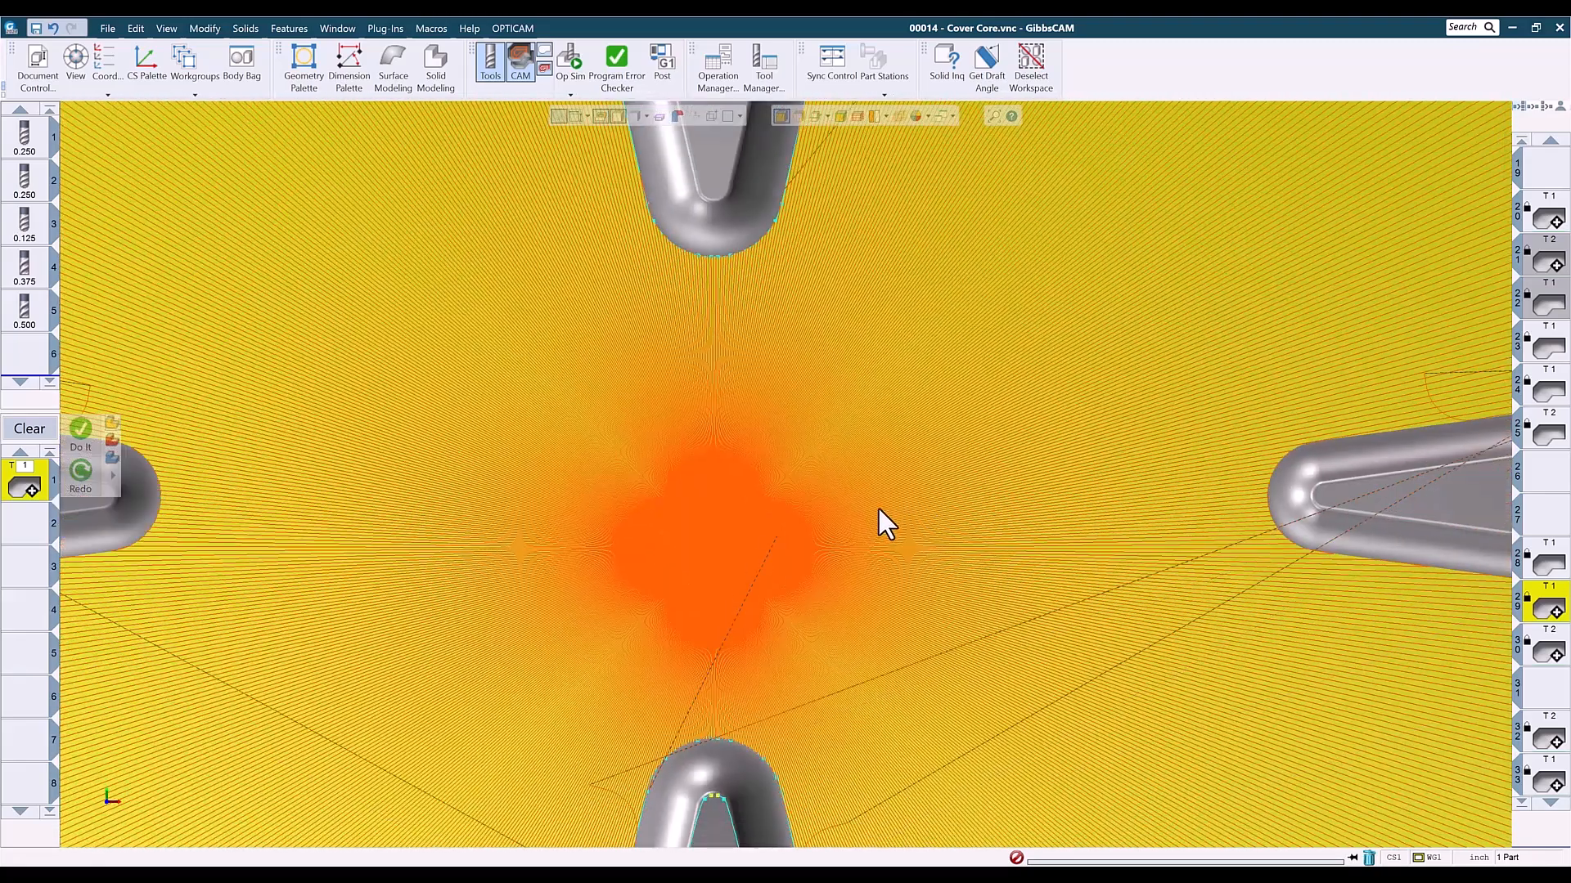
scroll(899, 495, down, 2)
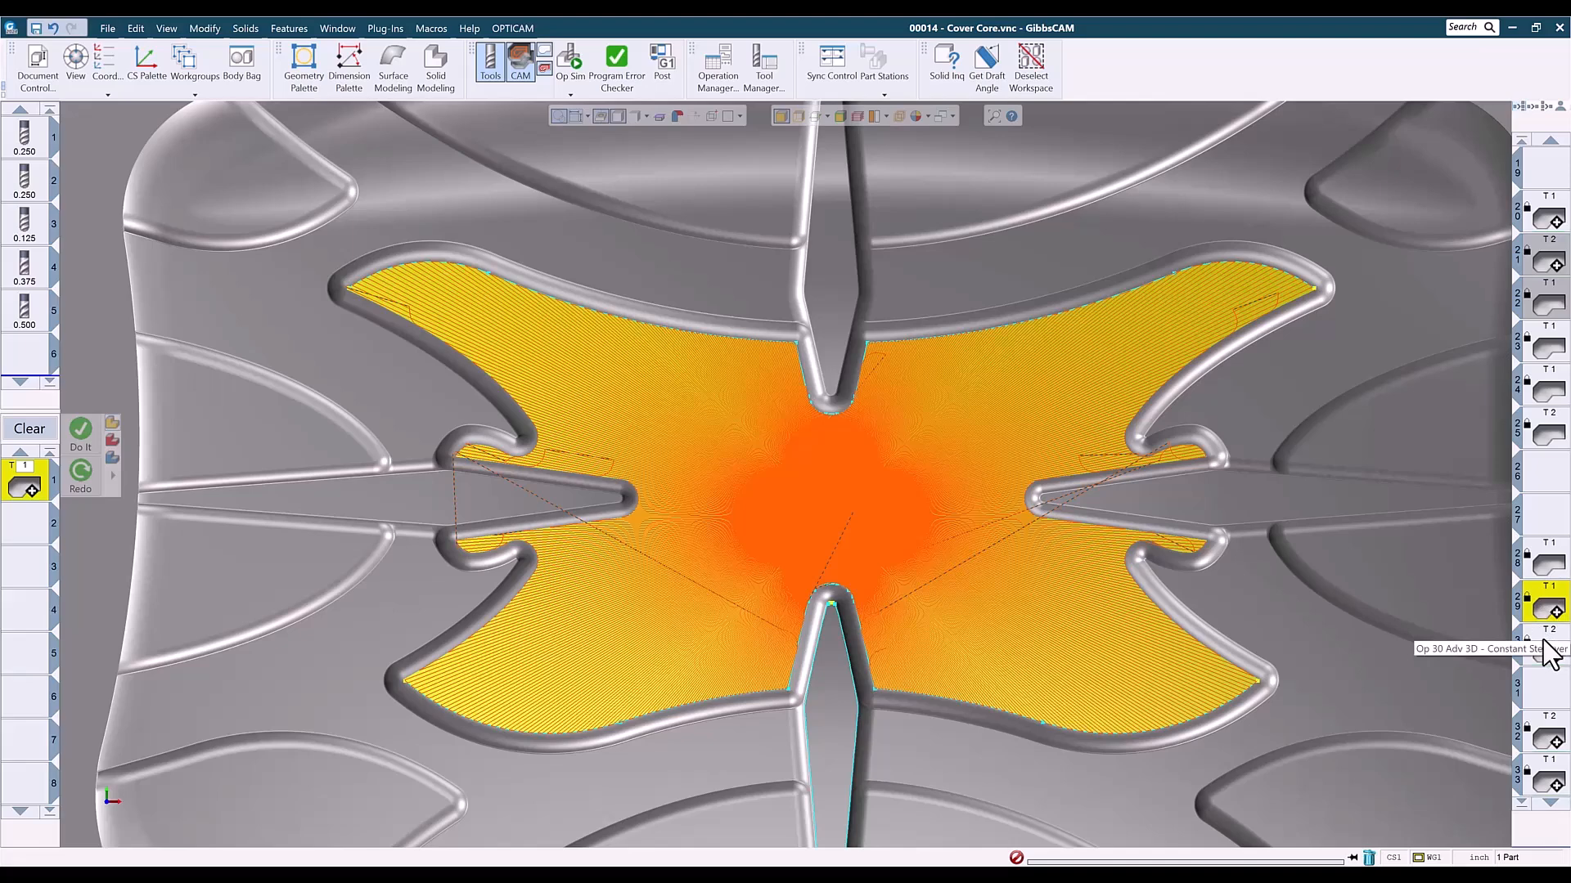
- Examine operation 30's constant stepover toolpath on the central floor in top and isometric close-ups
key(ctrl+i)
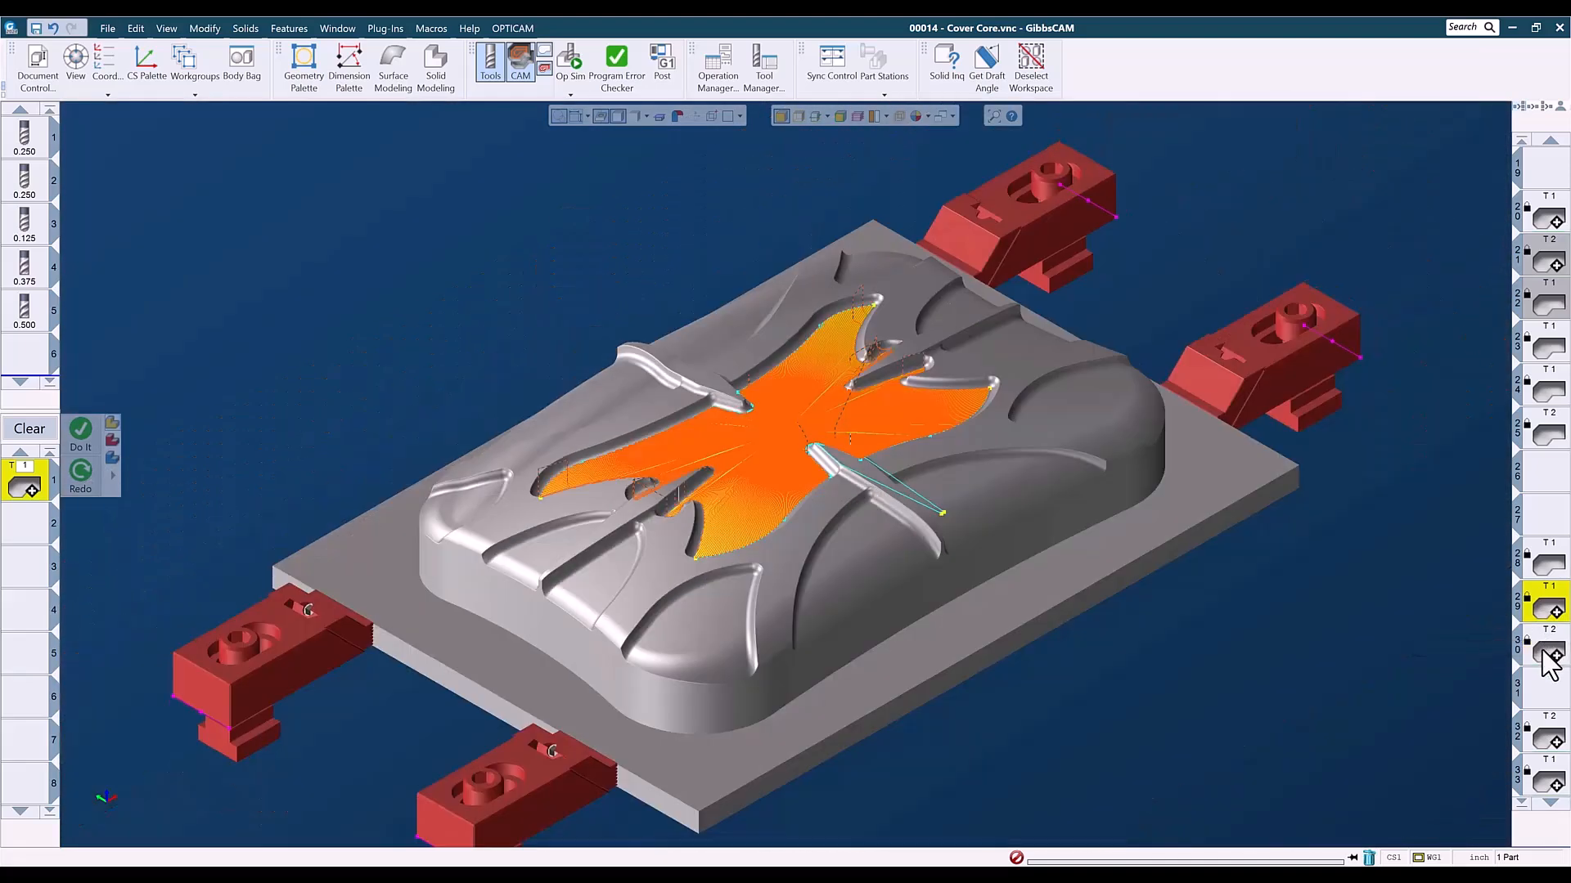
click(1547, 652)
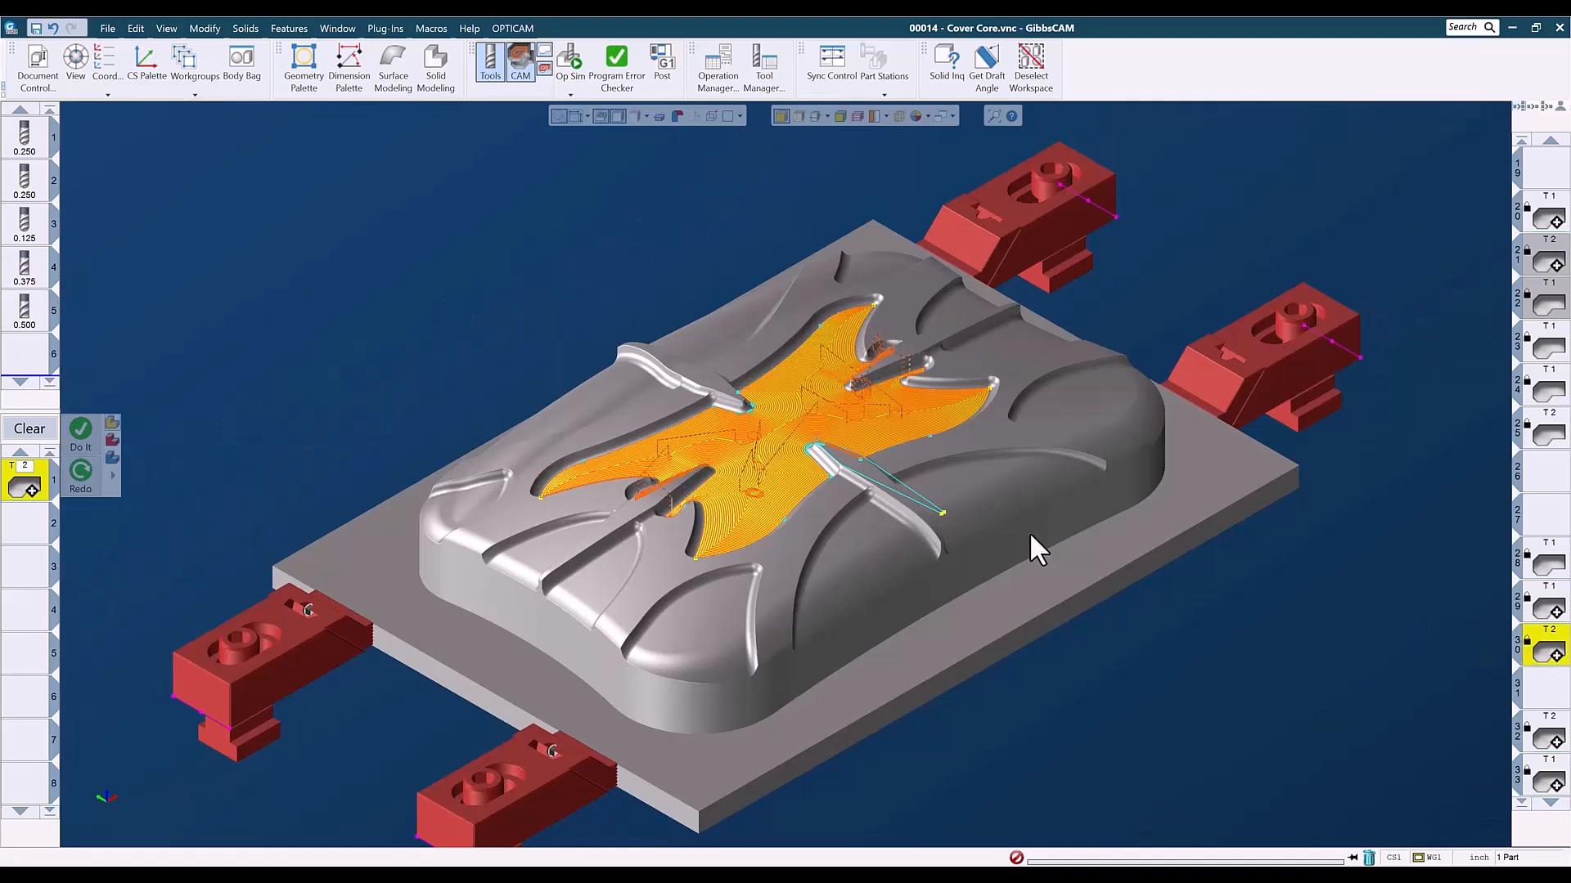
key(ctrl+t)
drag(627, 398, 941, 591)
scroll(481, 459, down, 3)
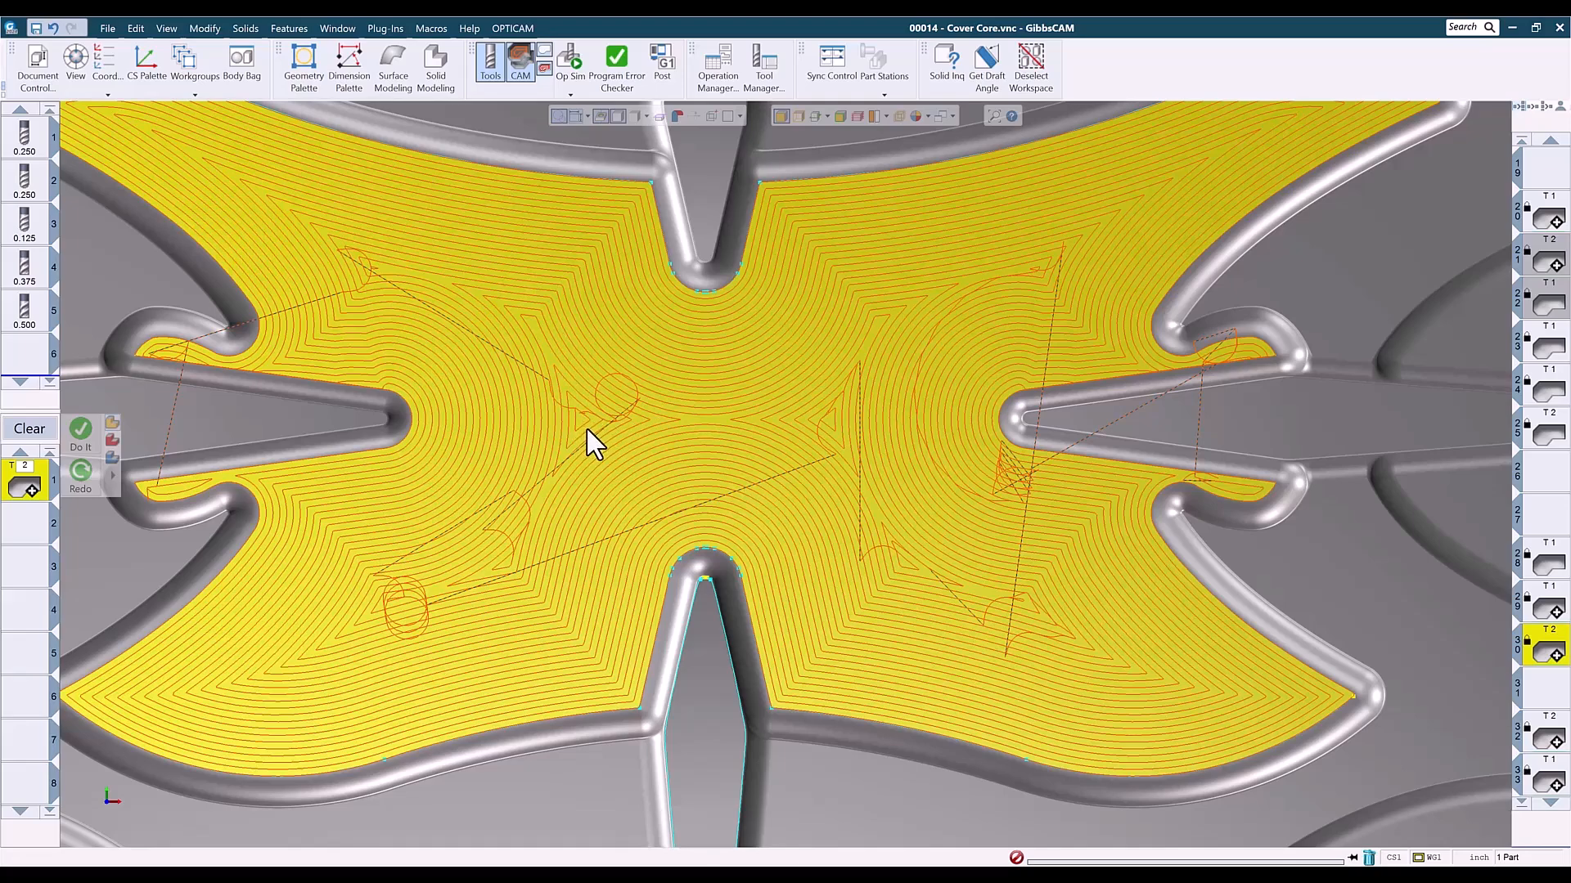
scroll(587, 574, down, 2)
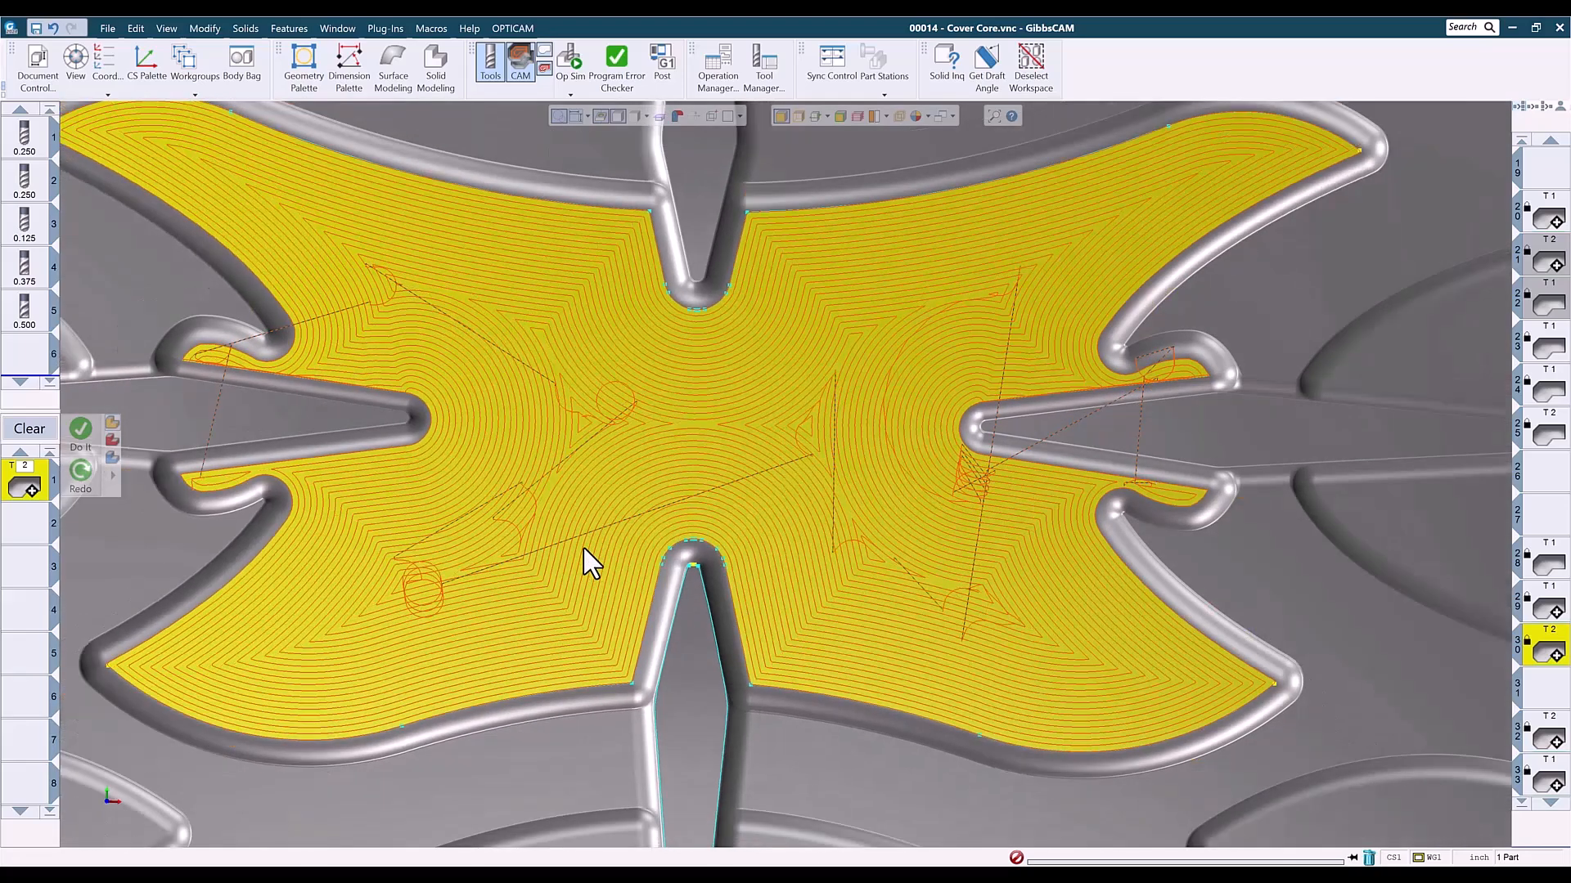
key(ctrl+i)
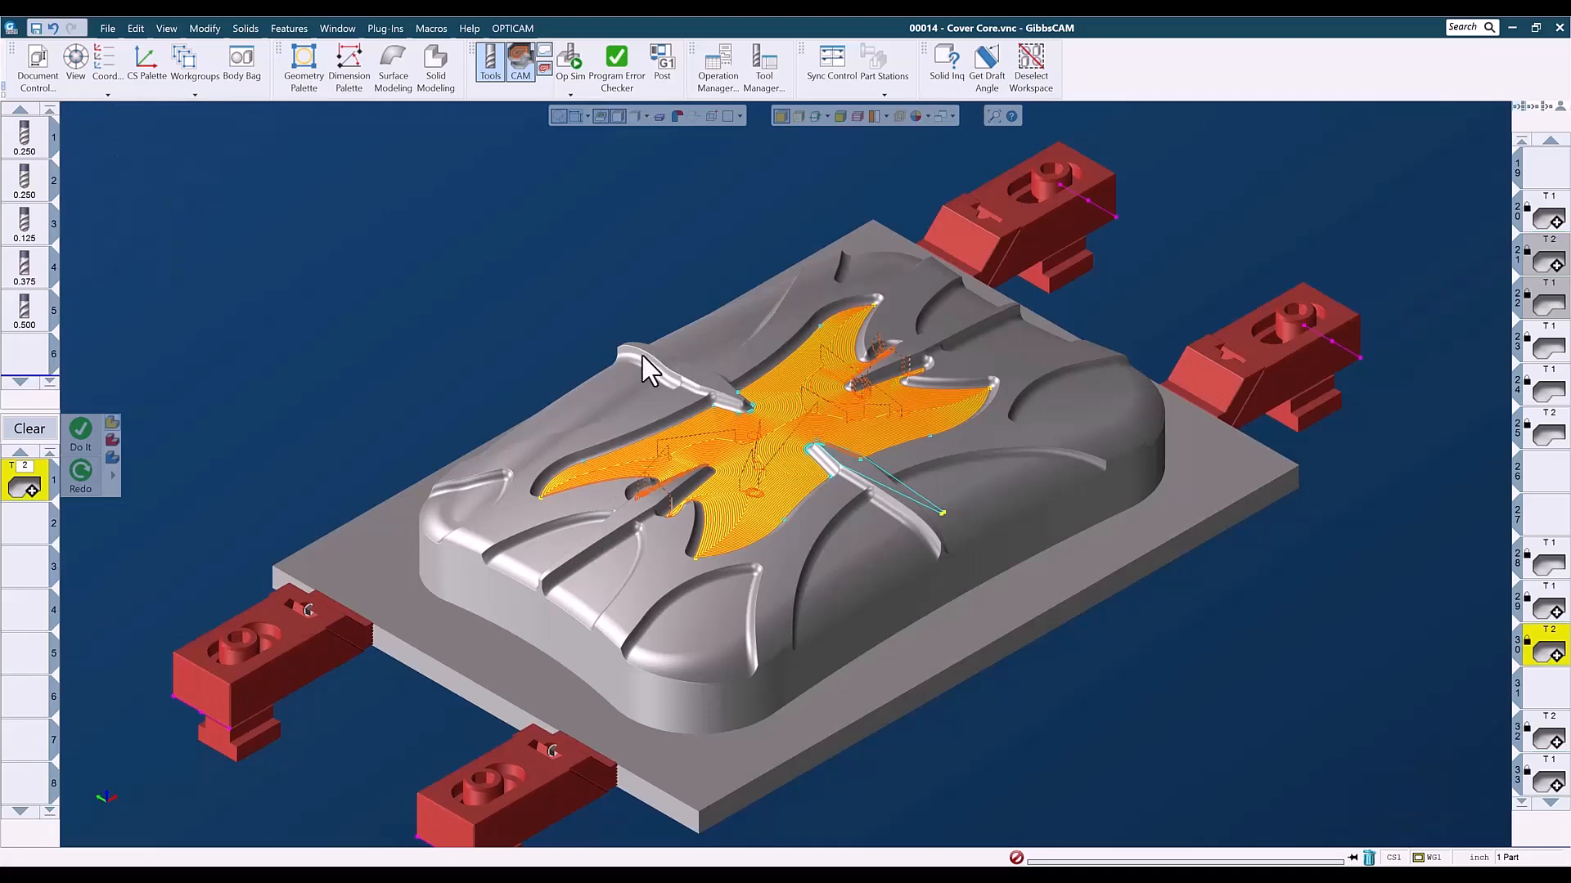
scroll(900, 548, up, 5)
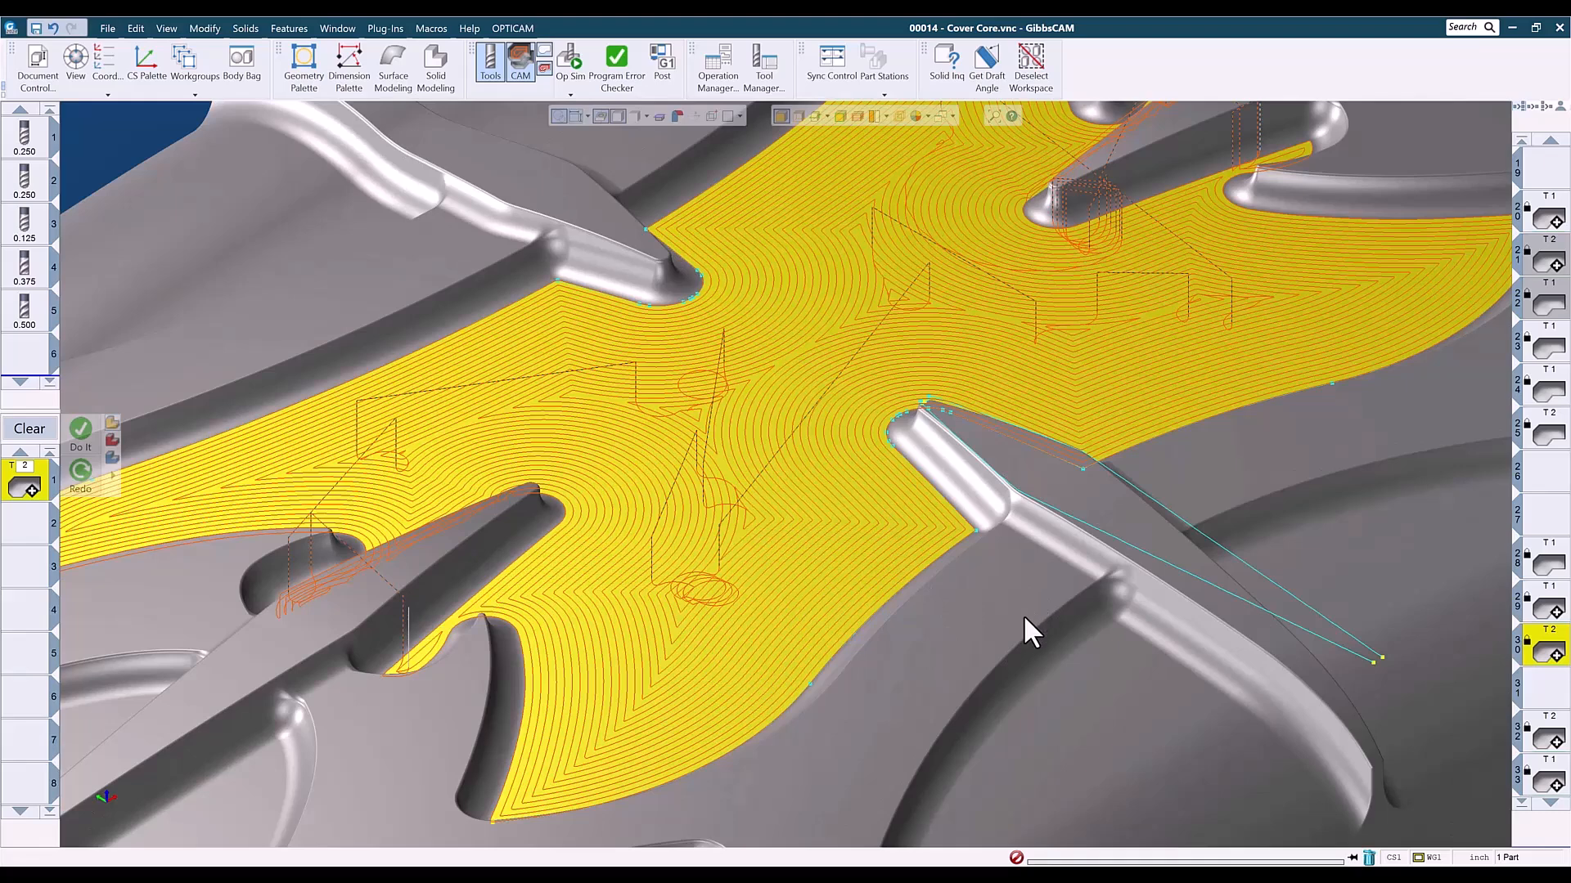
scroll(1023, 615, down, 4)
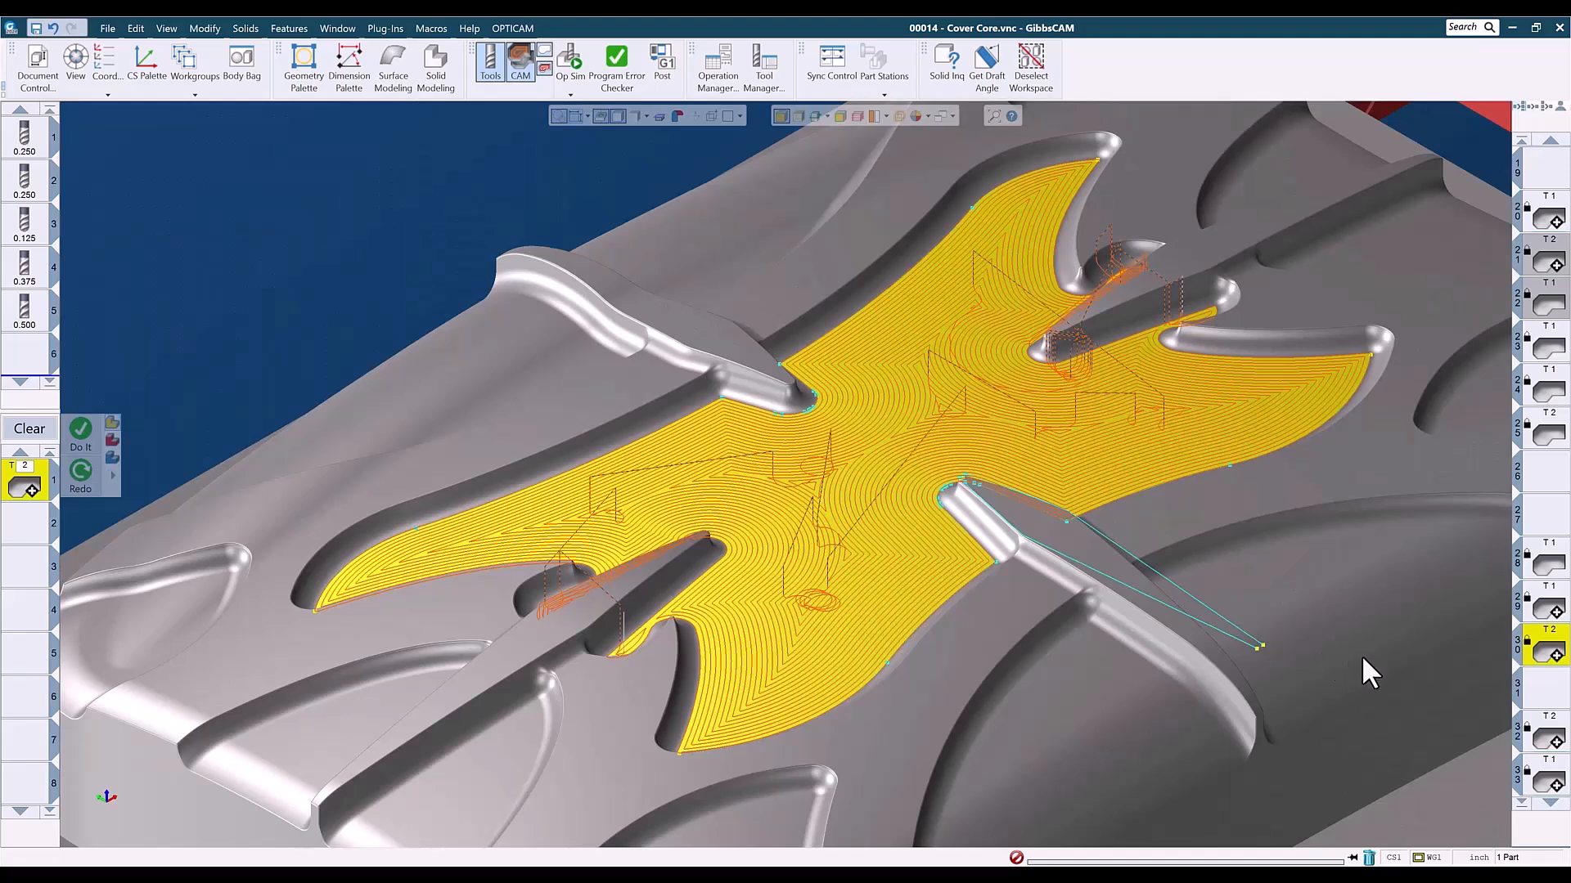
- Examine operation 32's toolpath on the central floor, with a top close-up of the pass spacing around the rib tip
click(1543, 733)
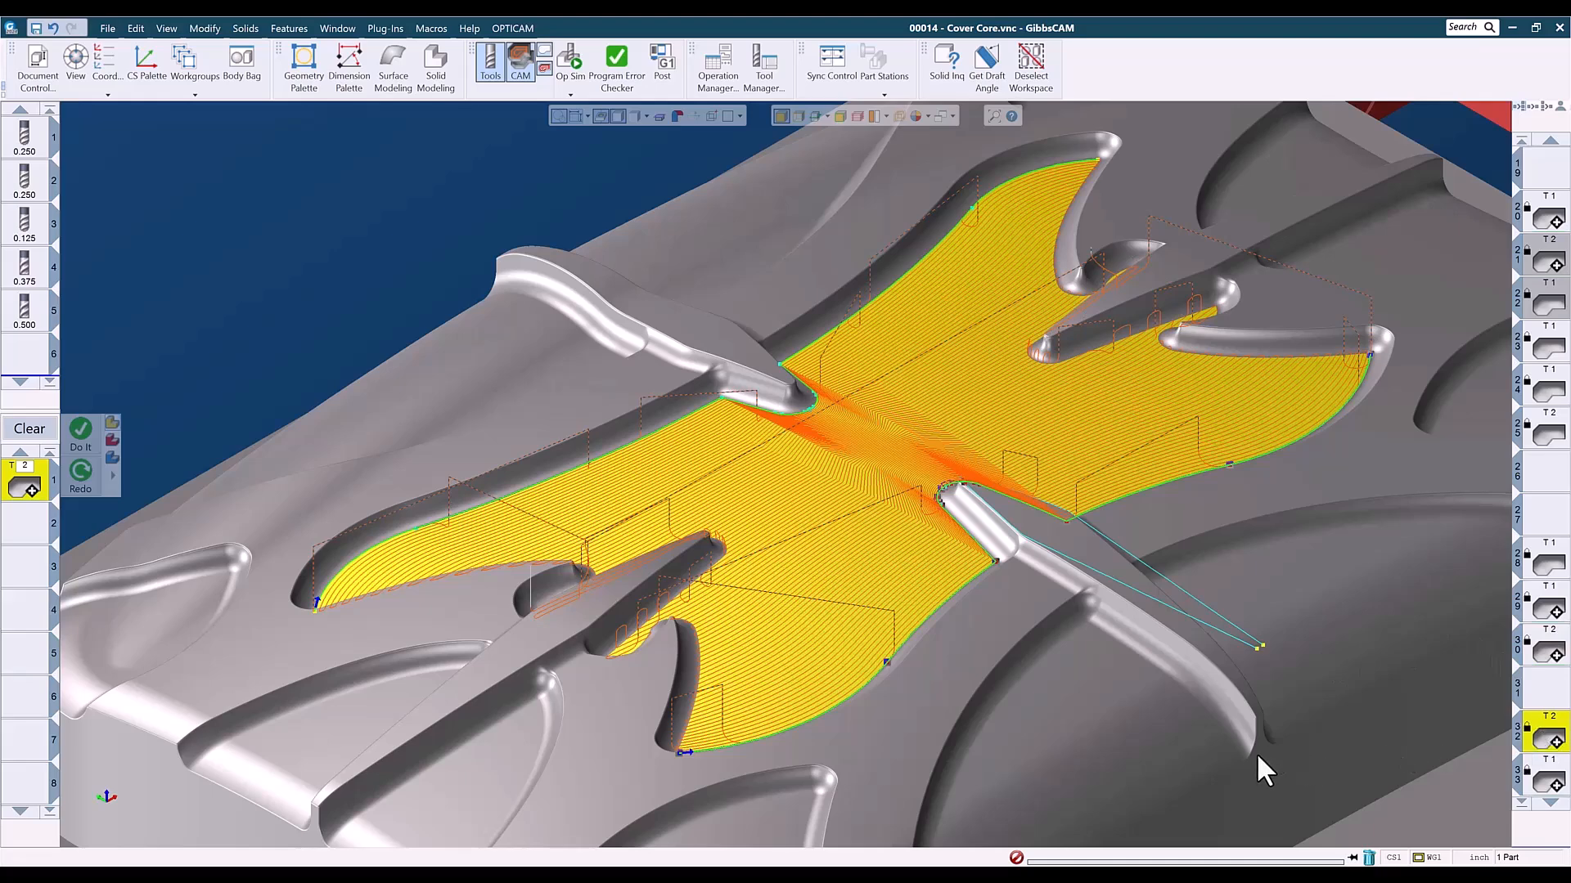
key(ctrl+h)
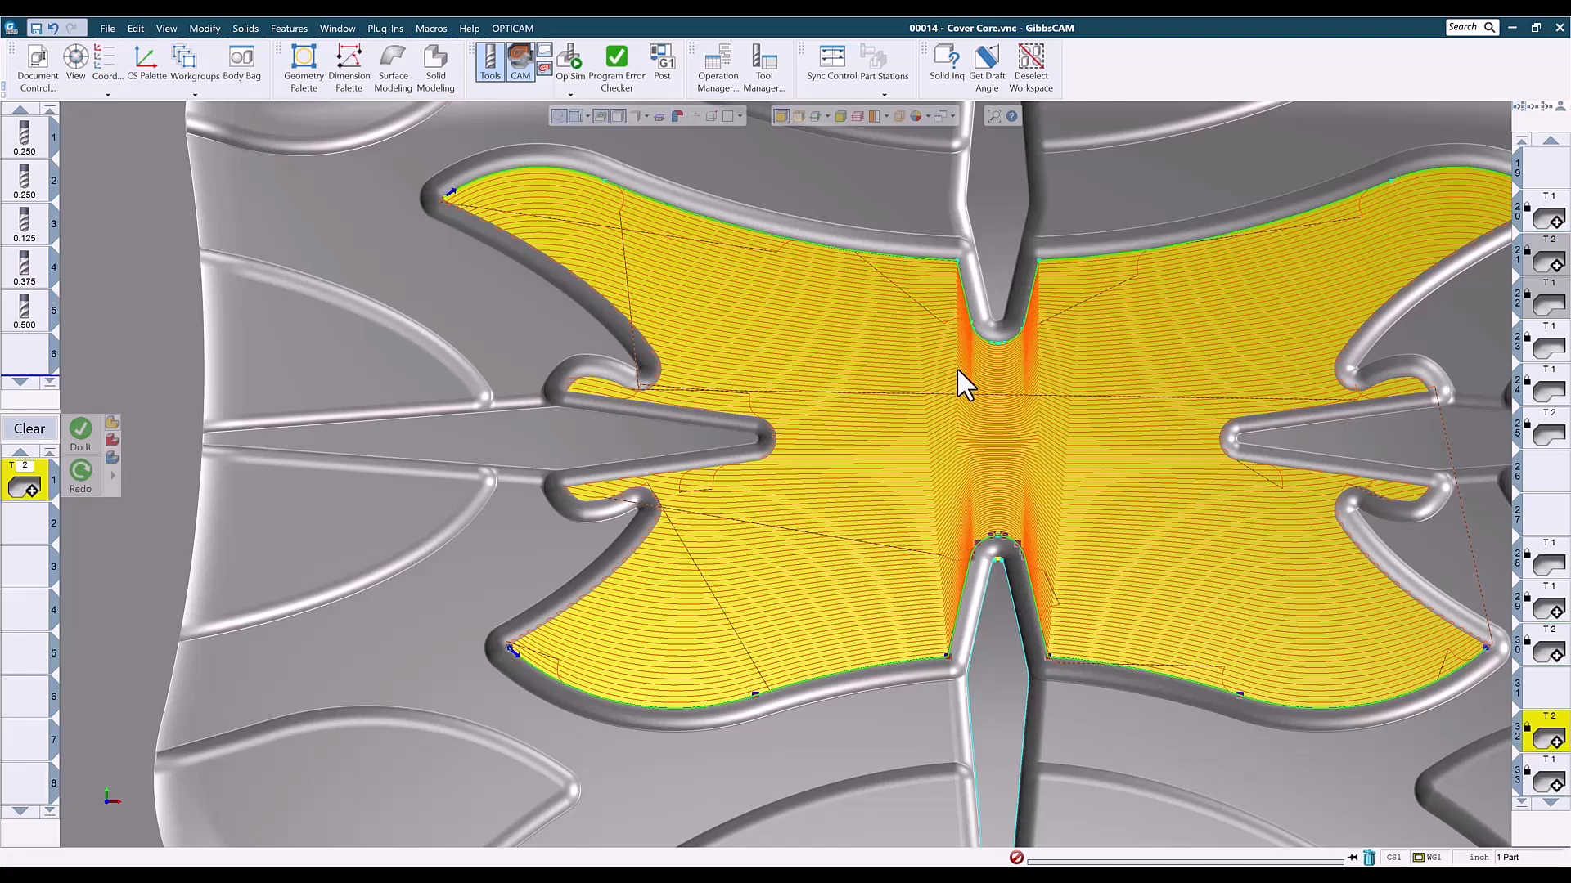
scroll(933, 335, up, 3)
scroll(984, 393, up, 6)
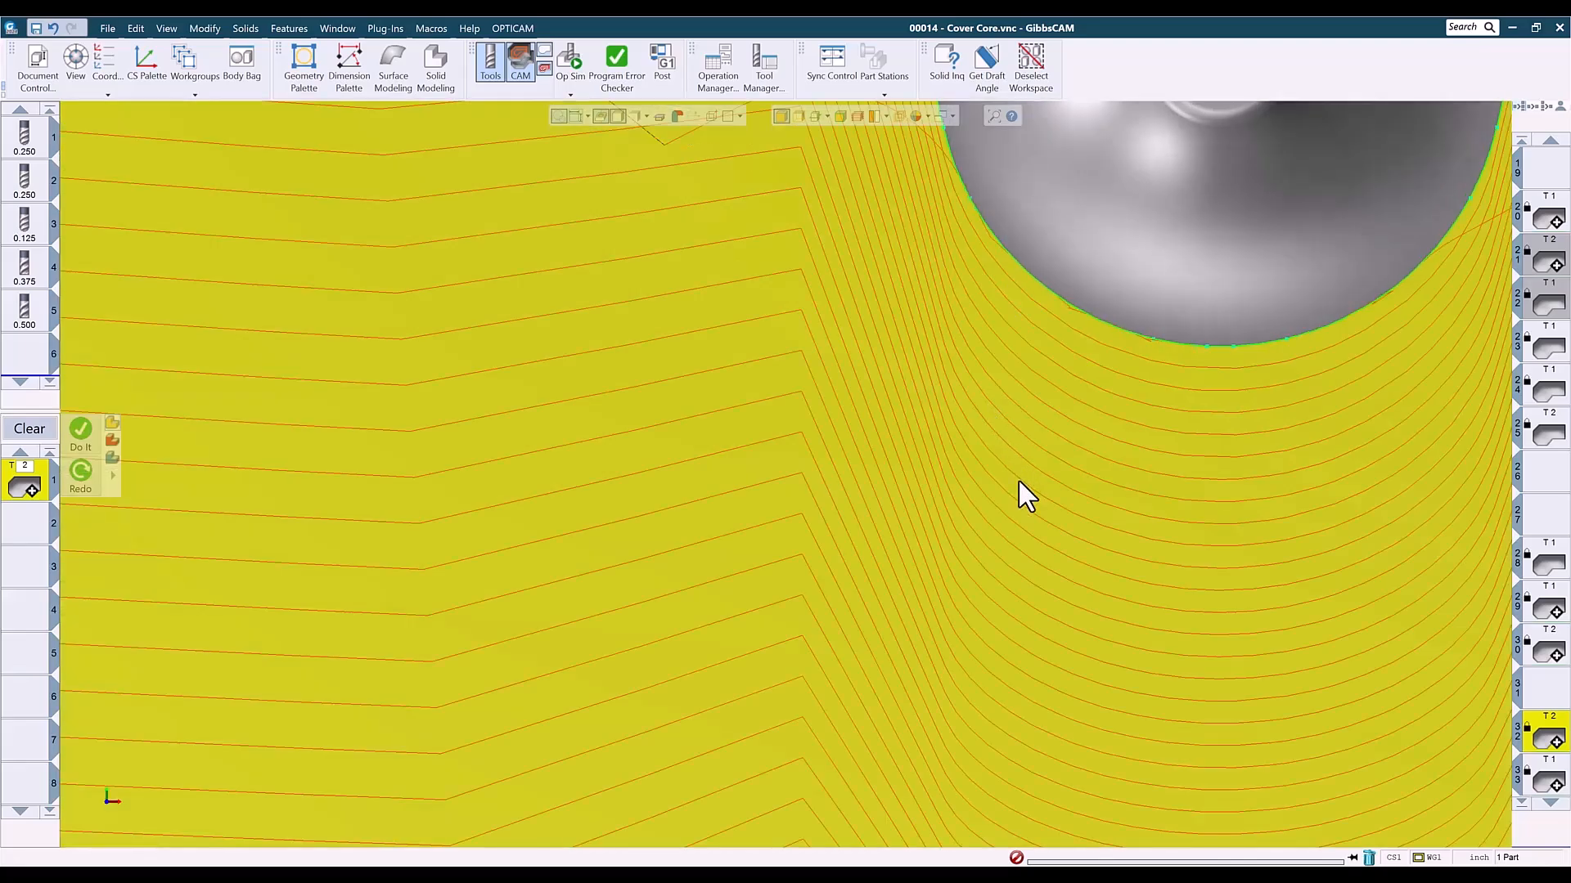
scroll(1029, 545, down, 3)
scroll(1048, 553, down, 8)
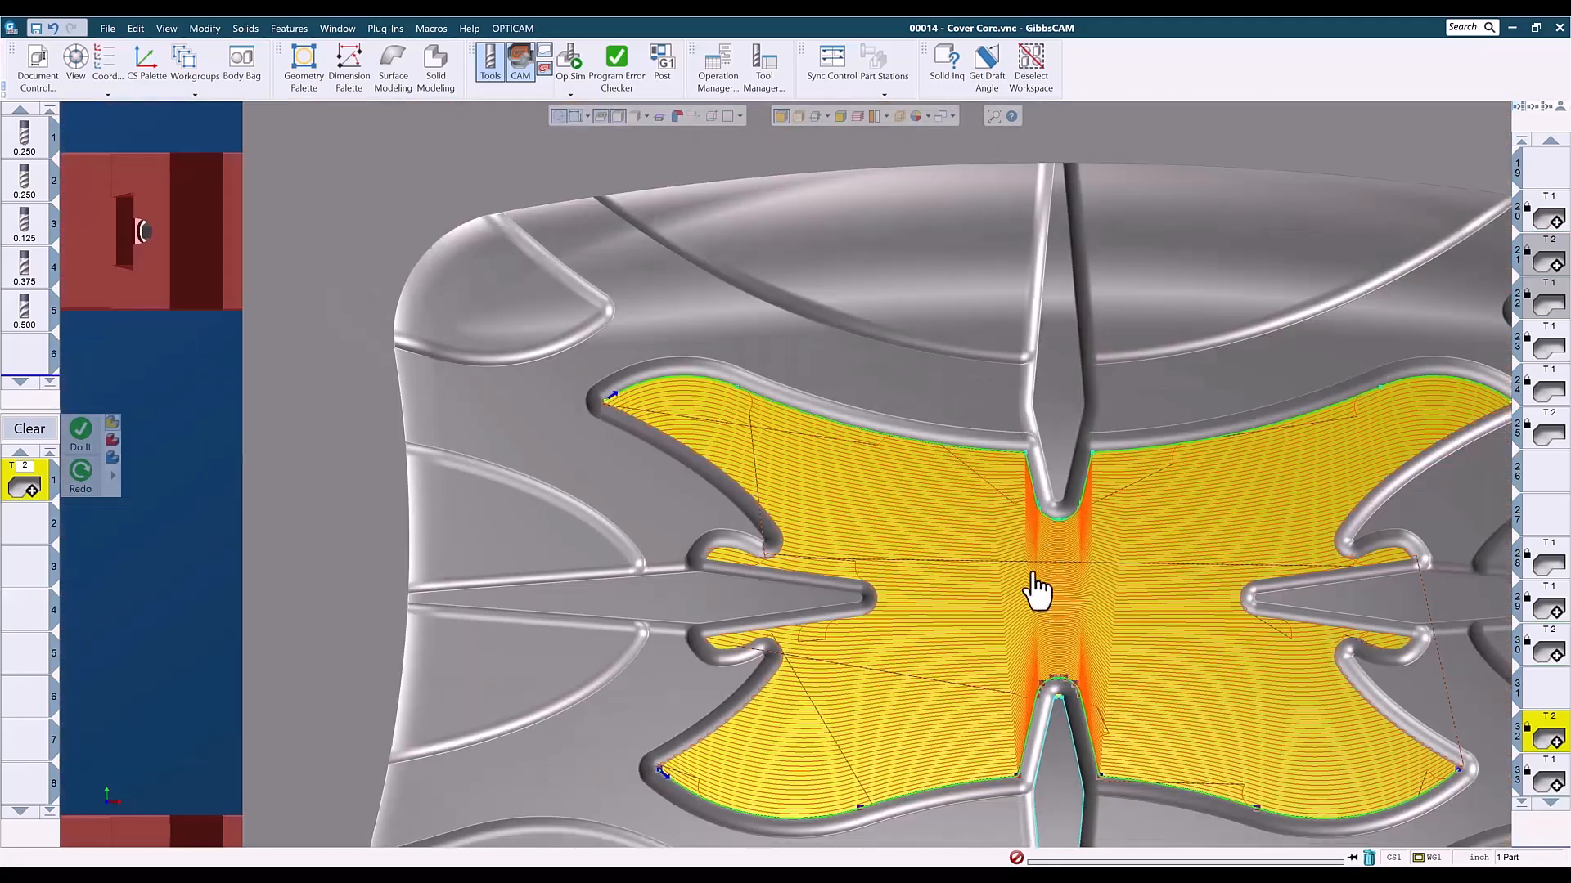
middle_drag(1035, 587, 926, 468)
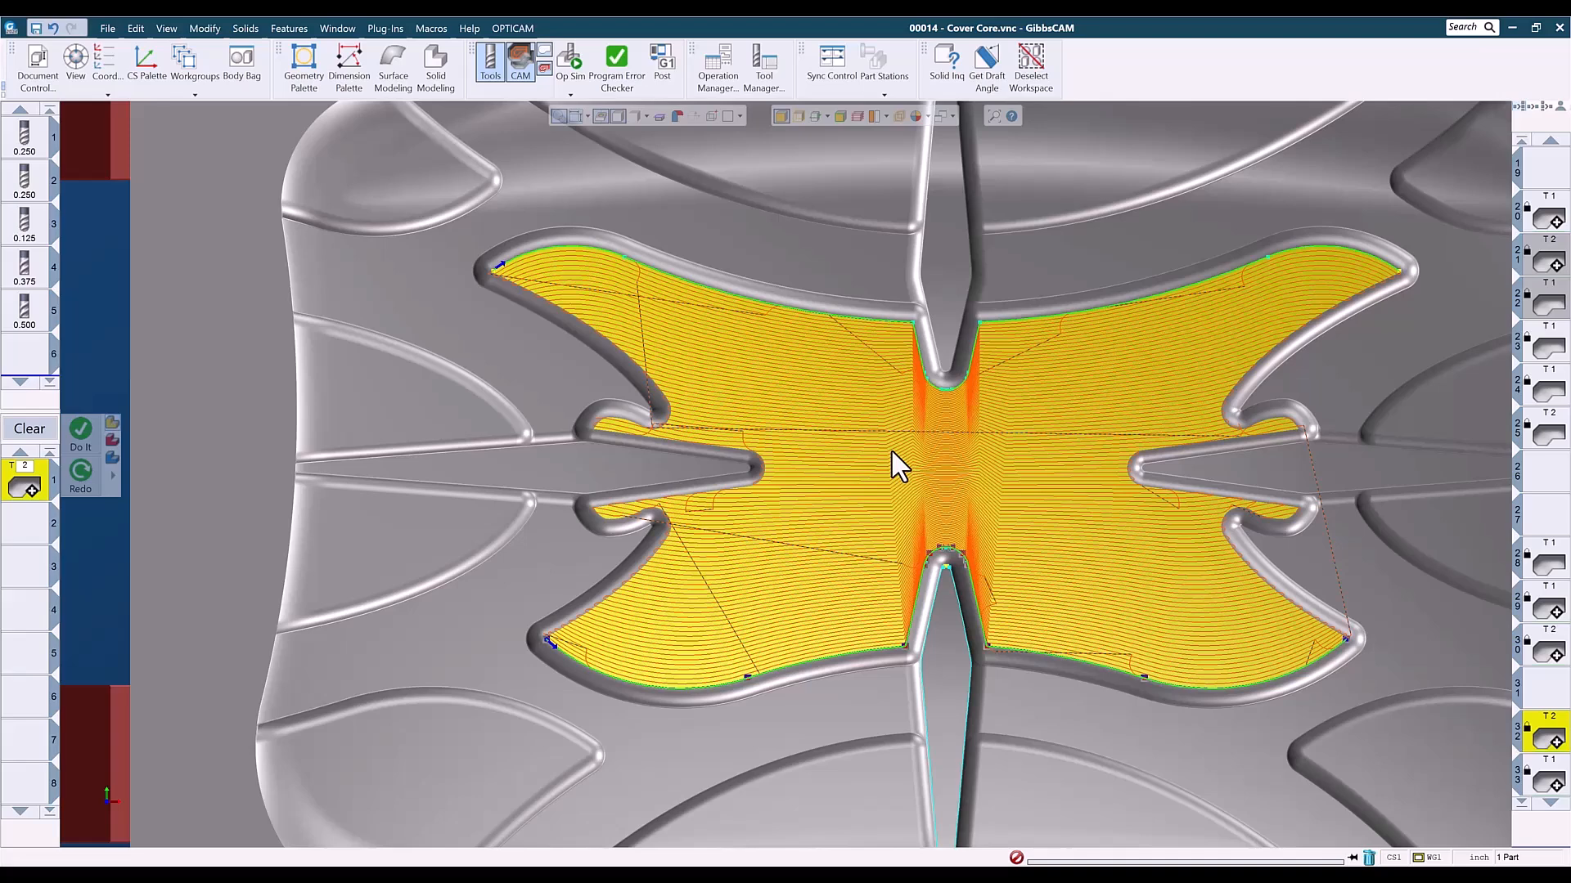
- Examine operation 33's toolpath between the two smoothed boundary curves of the central floor from the top and oblique angles
scroll(1552, 687, down, 3)
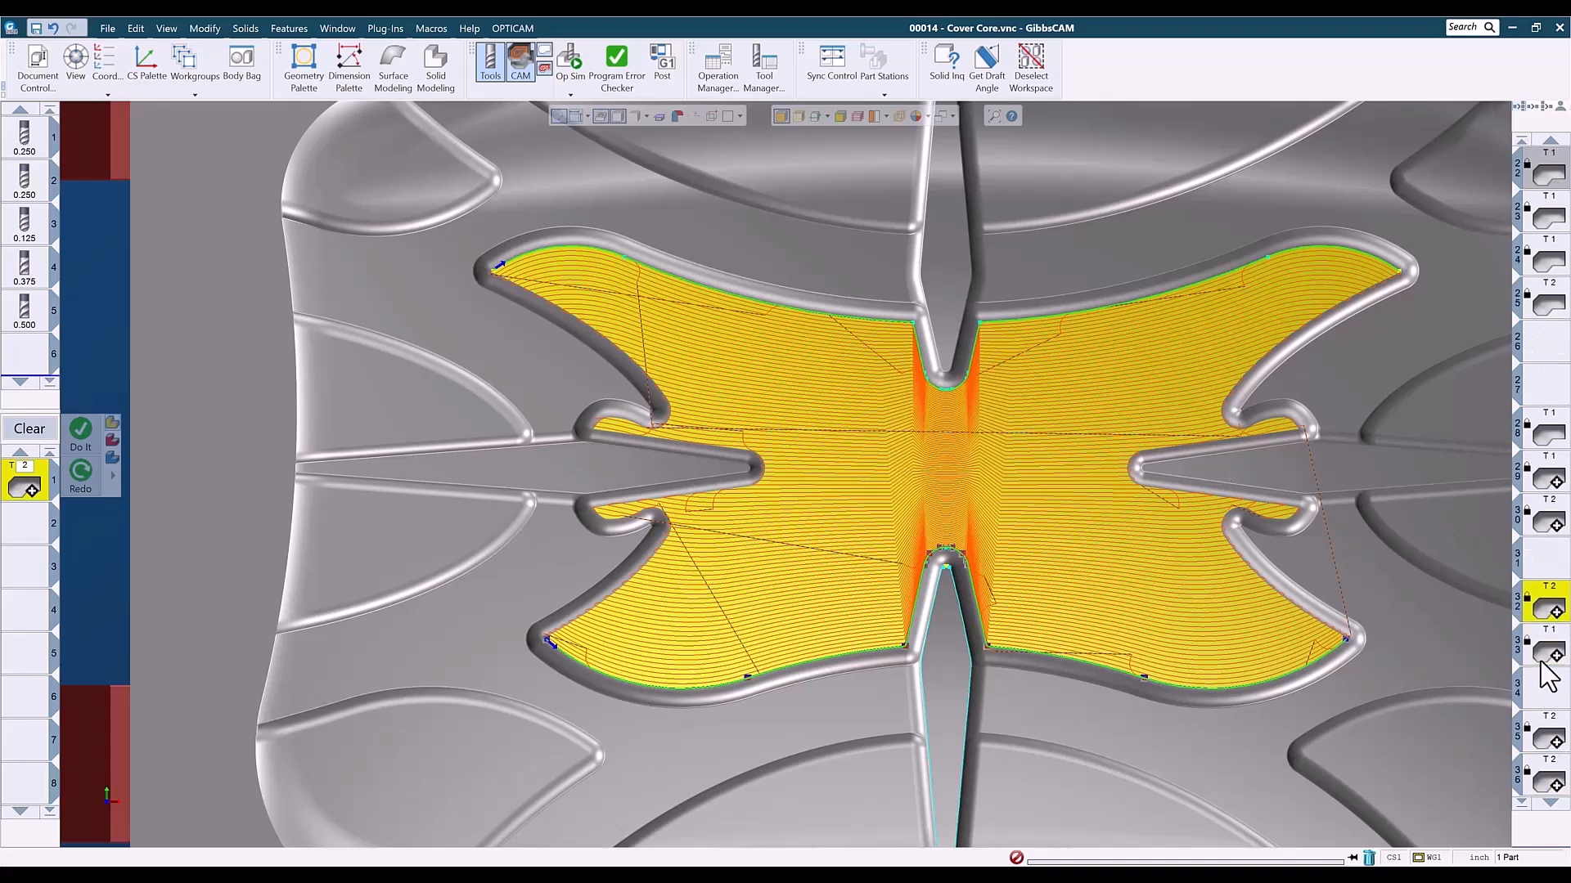
click(1546, 651)
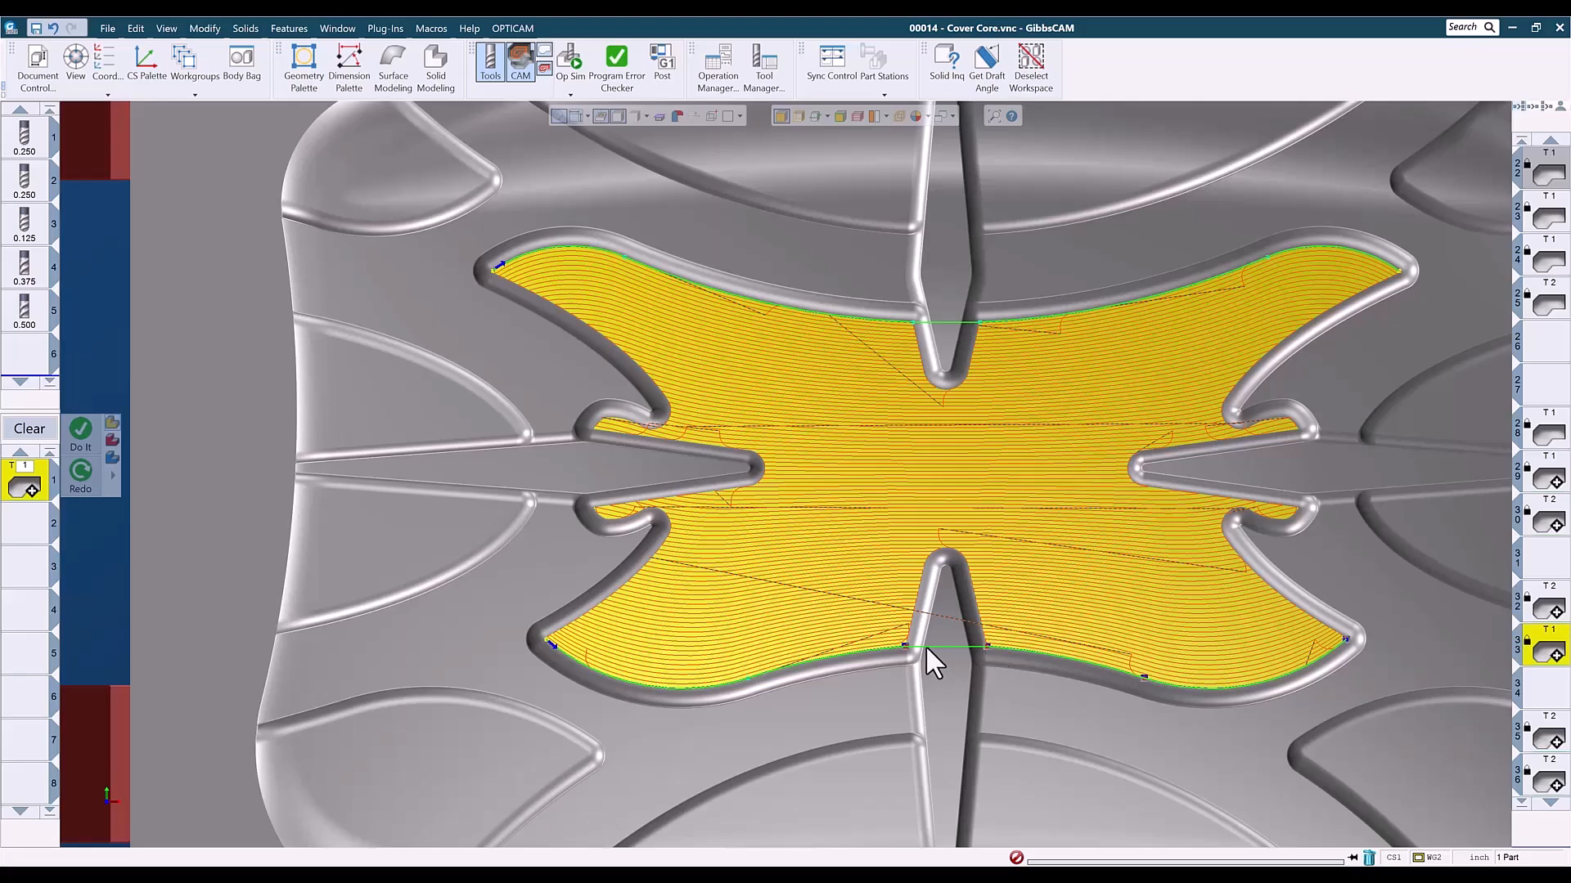
middle_drag(939, 652, 968, 371)
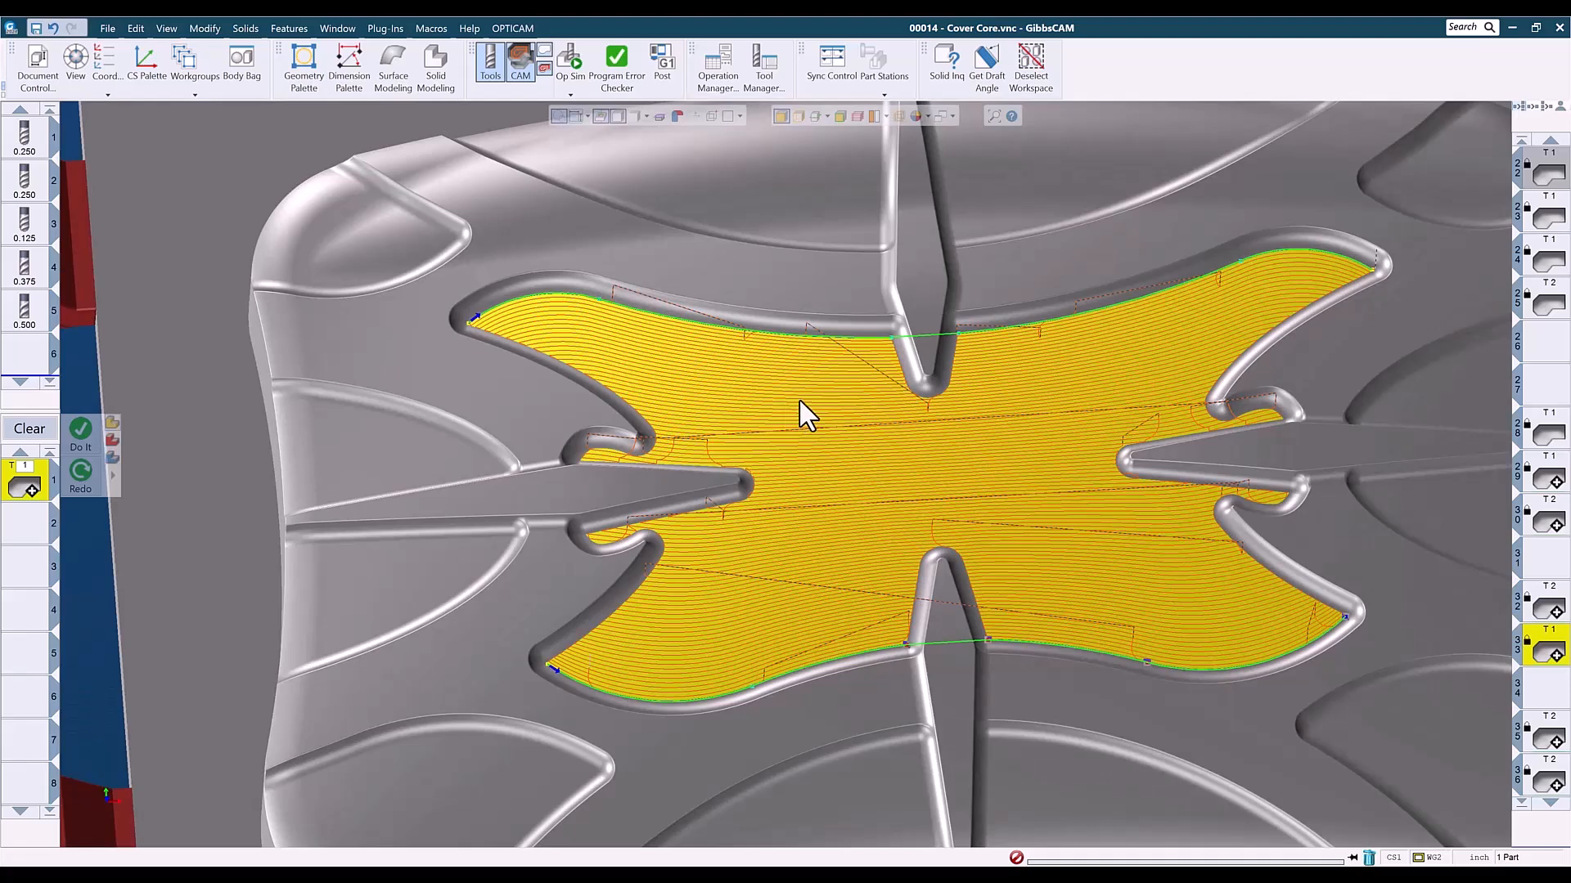
click(1152, 53)
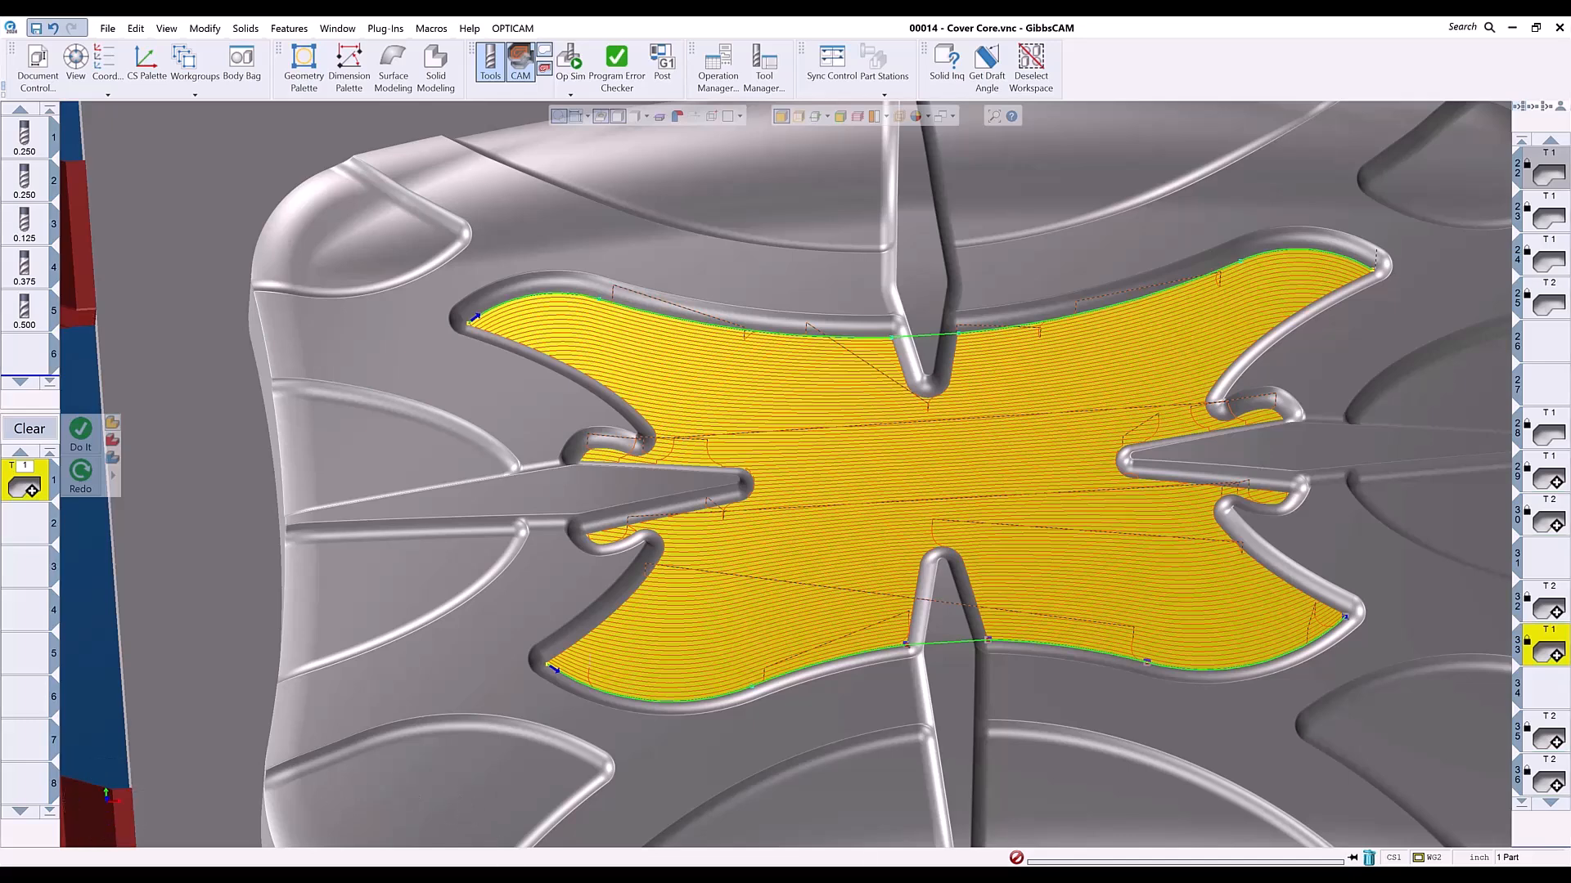
click(261, 530)
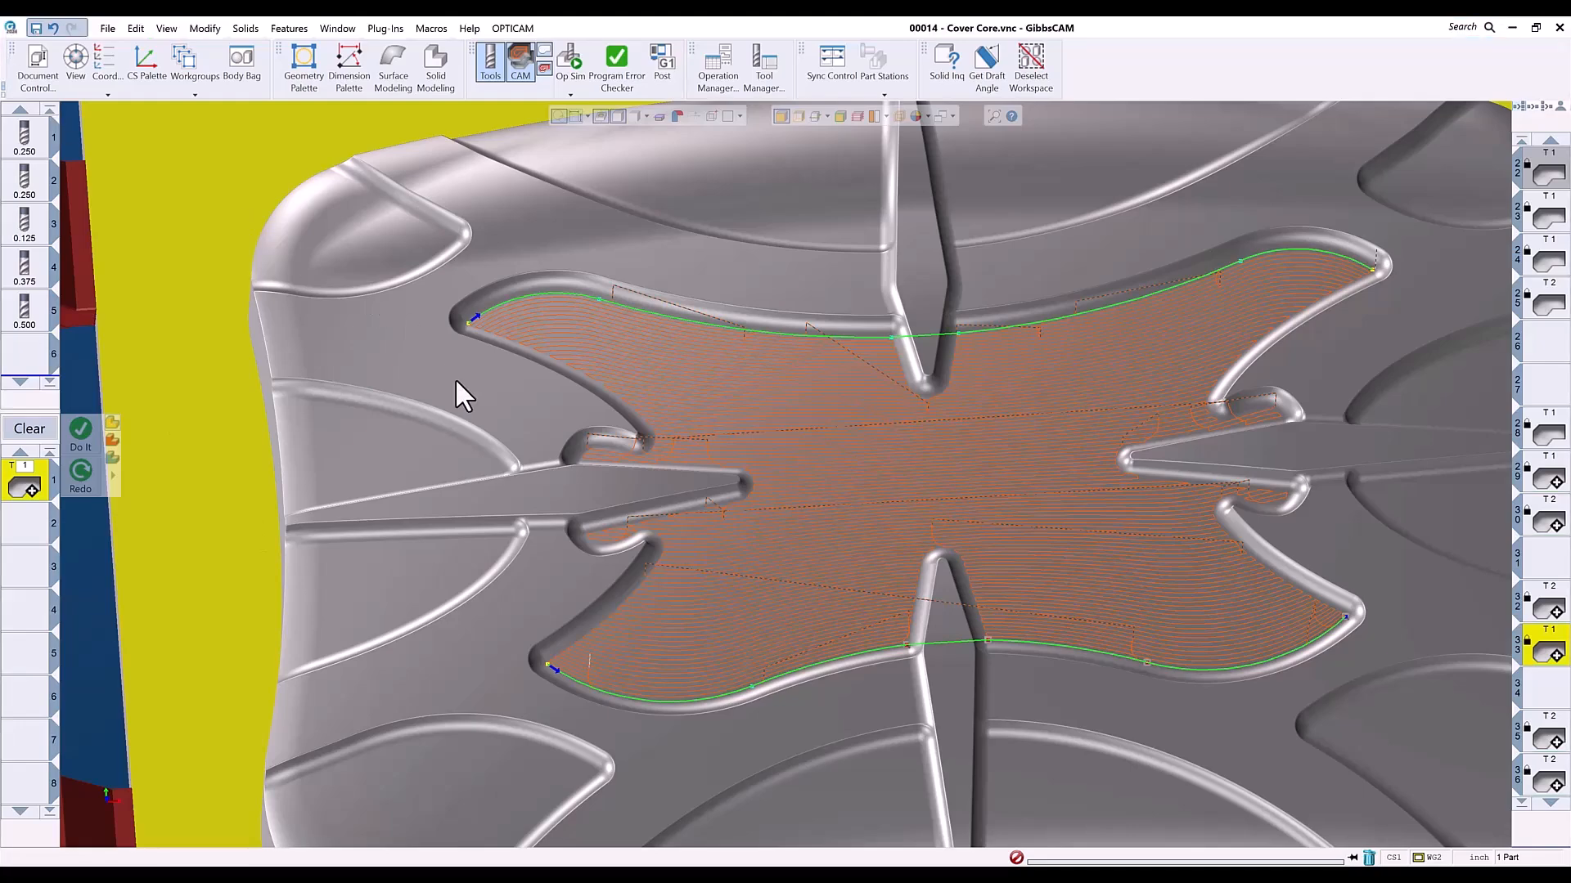
scroll(985, 527, down, 3)
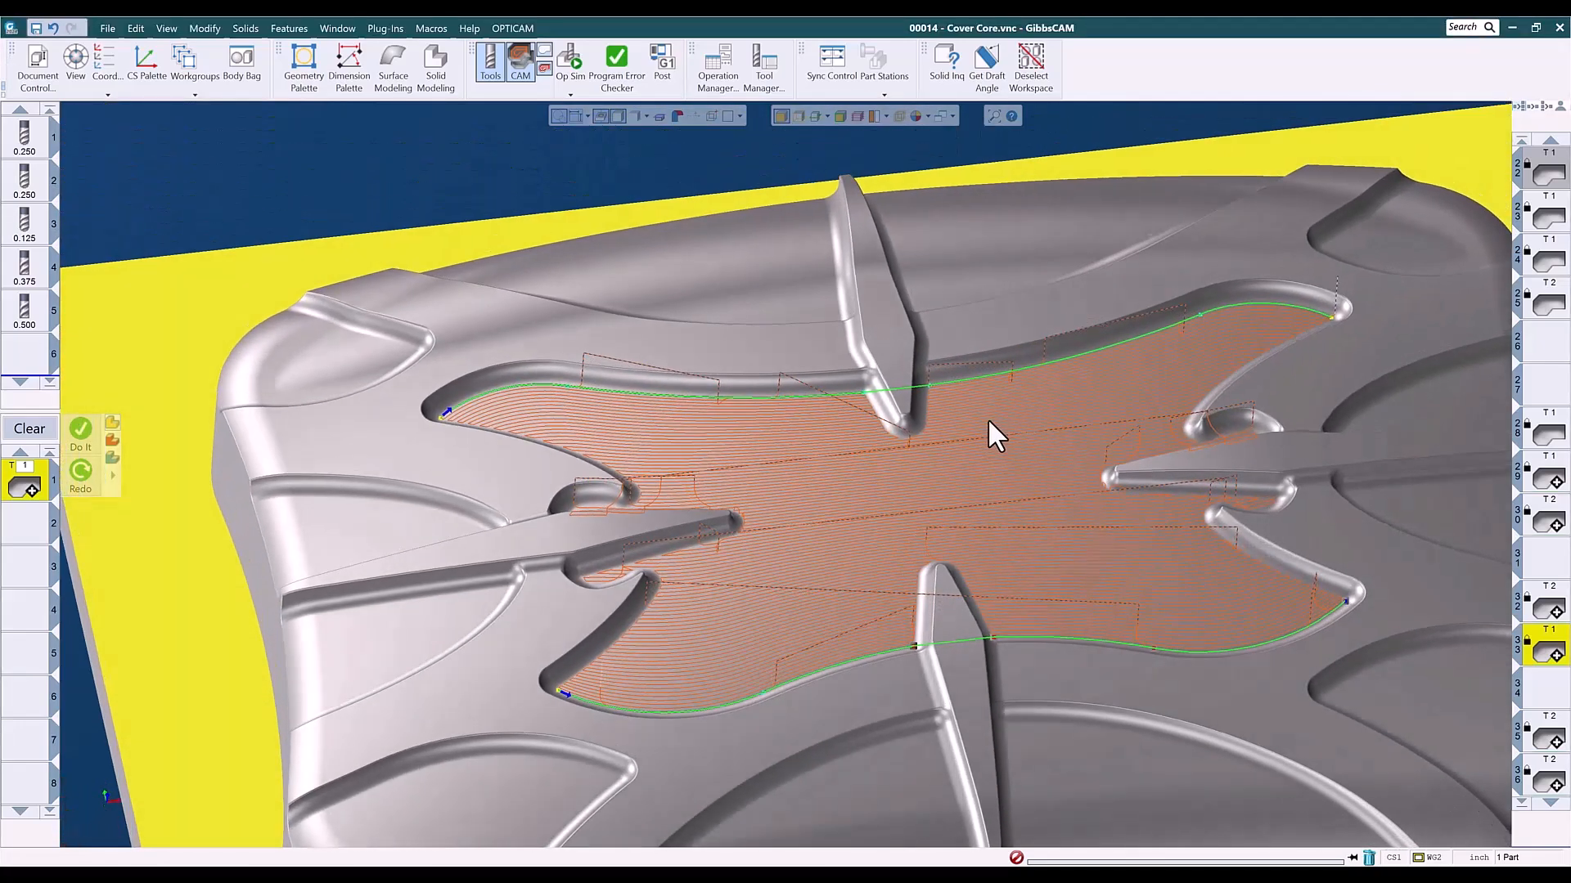
scroll(988, 419, down, 2)
middle_drag(1034, 444, 1143, 484)
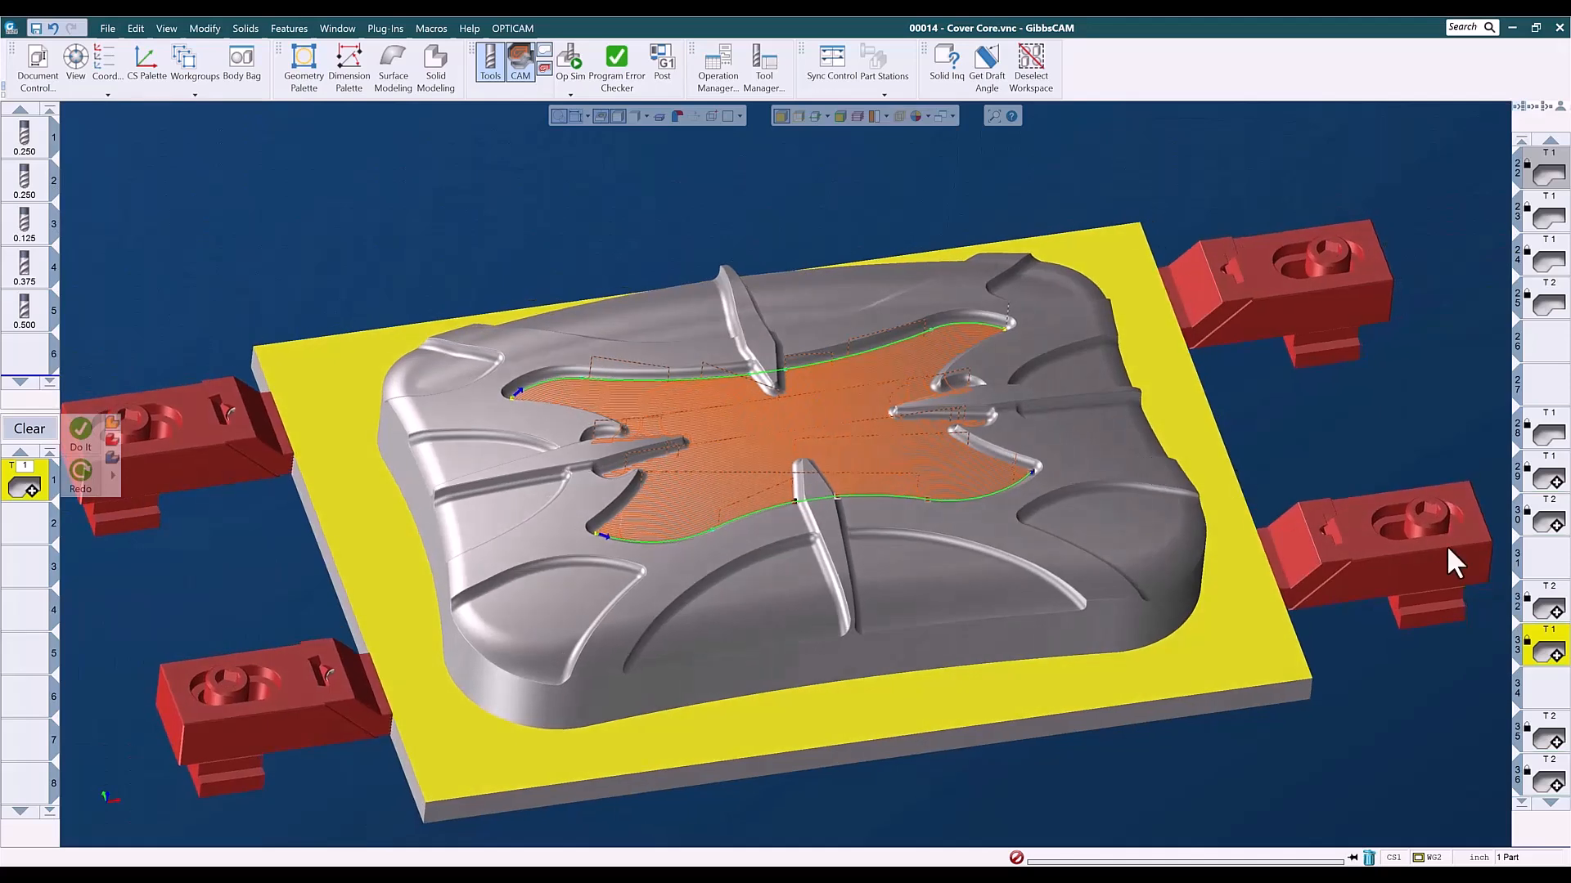
- Inspect operation 35's toolpath on the branched floor area at the cover core's near corner
scroll(1545, 678, down, 2)
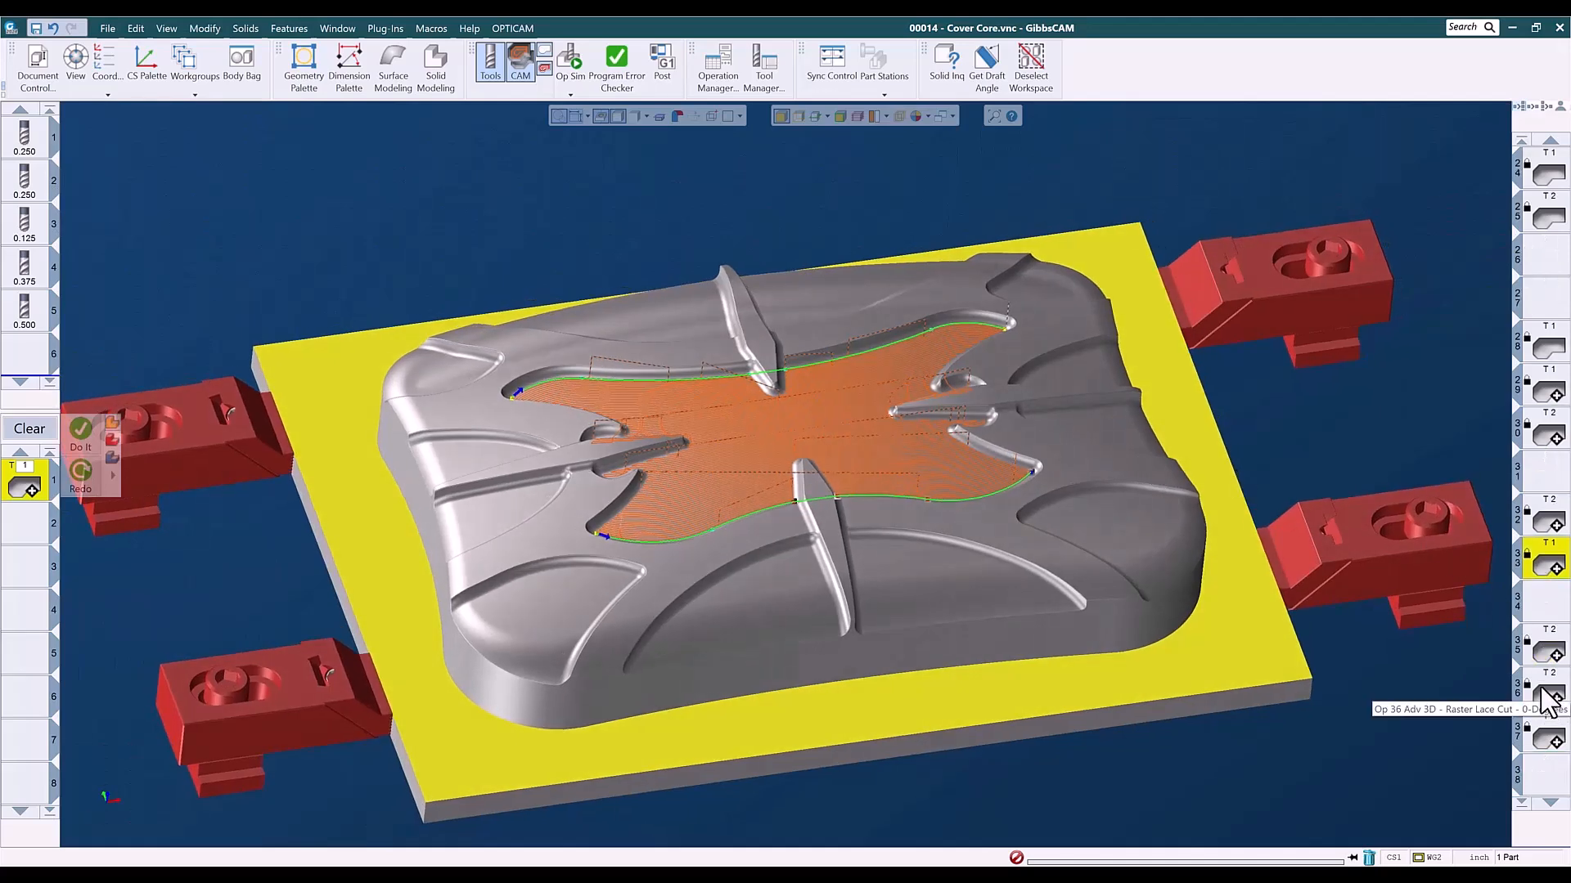
click(1548, 652)
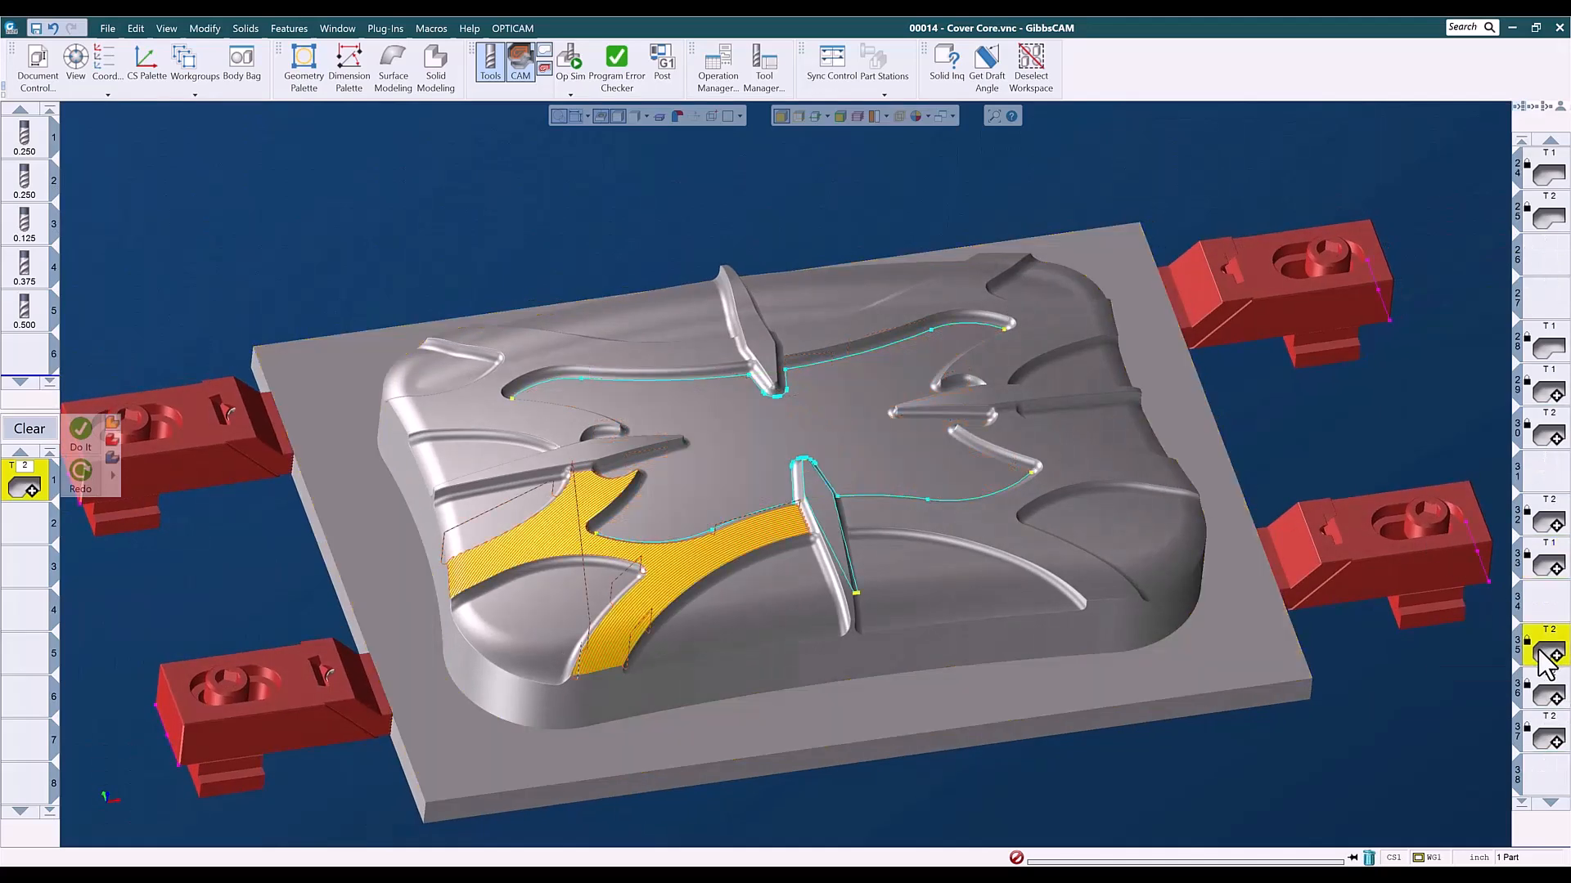
drag(482, 443, 814, 717)
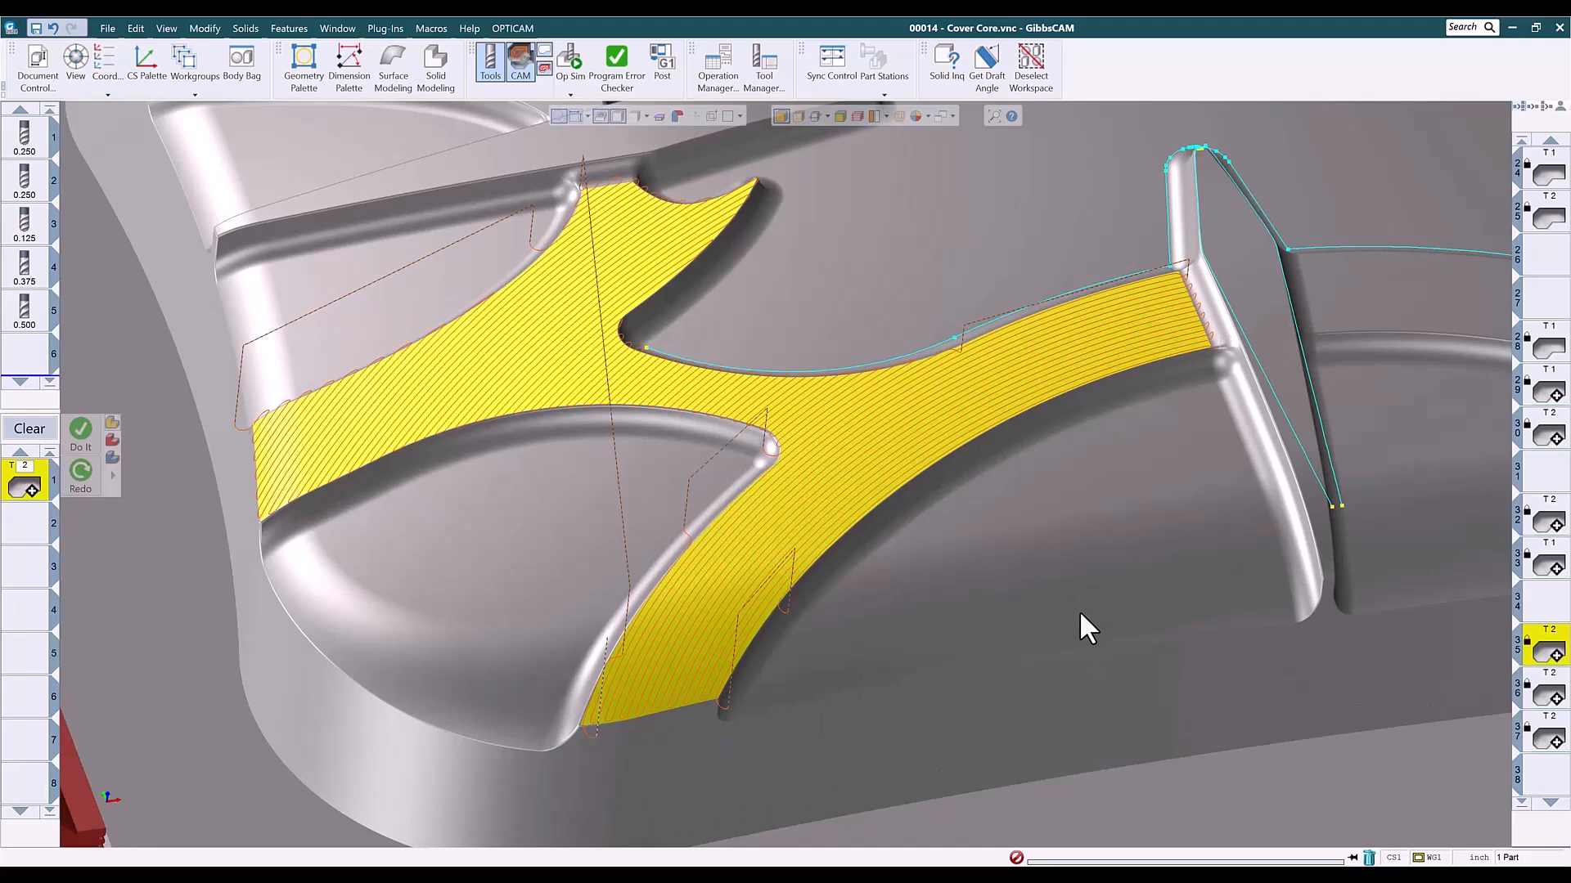
- Compare operation 35's toolpath with operation 36's toolpath on the branched floor at the opposite end of the cover core's front side
scroll(1062, 621, down, 3)
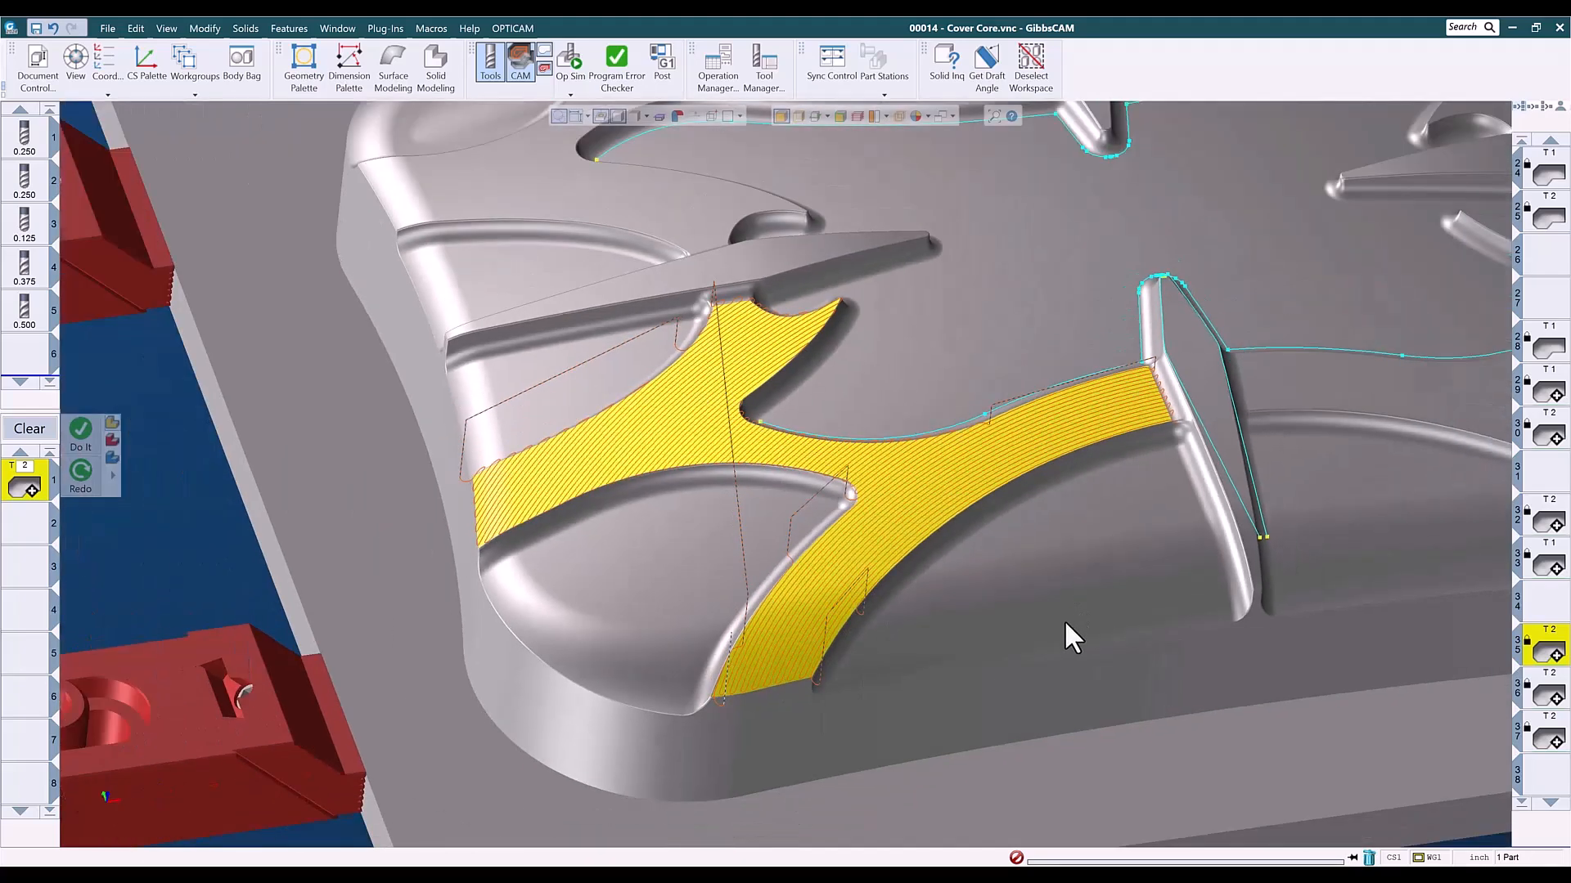
middle_drag(1057, 630, 814, 627)
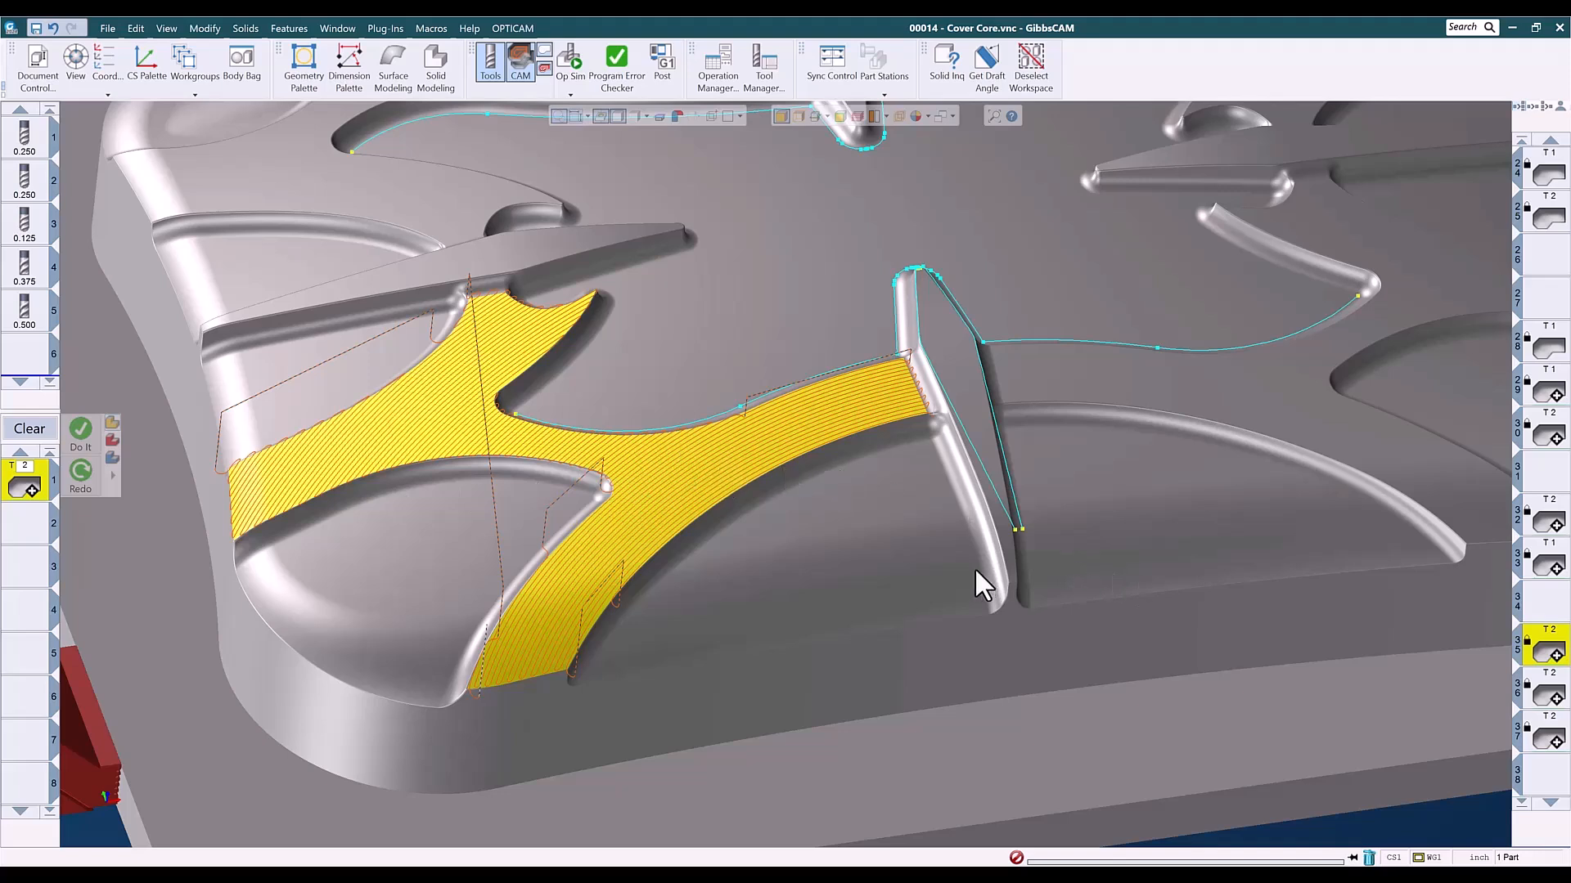
click(1552, 697)
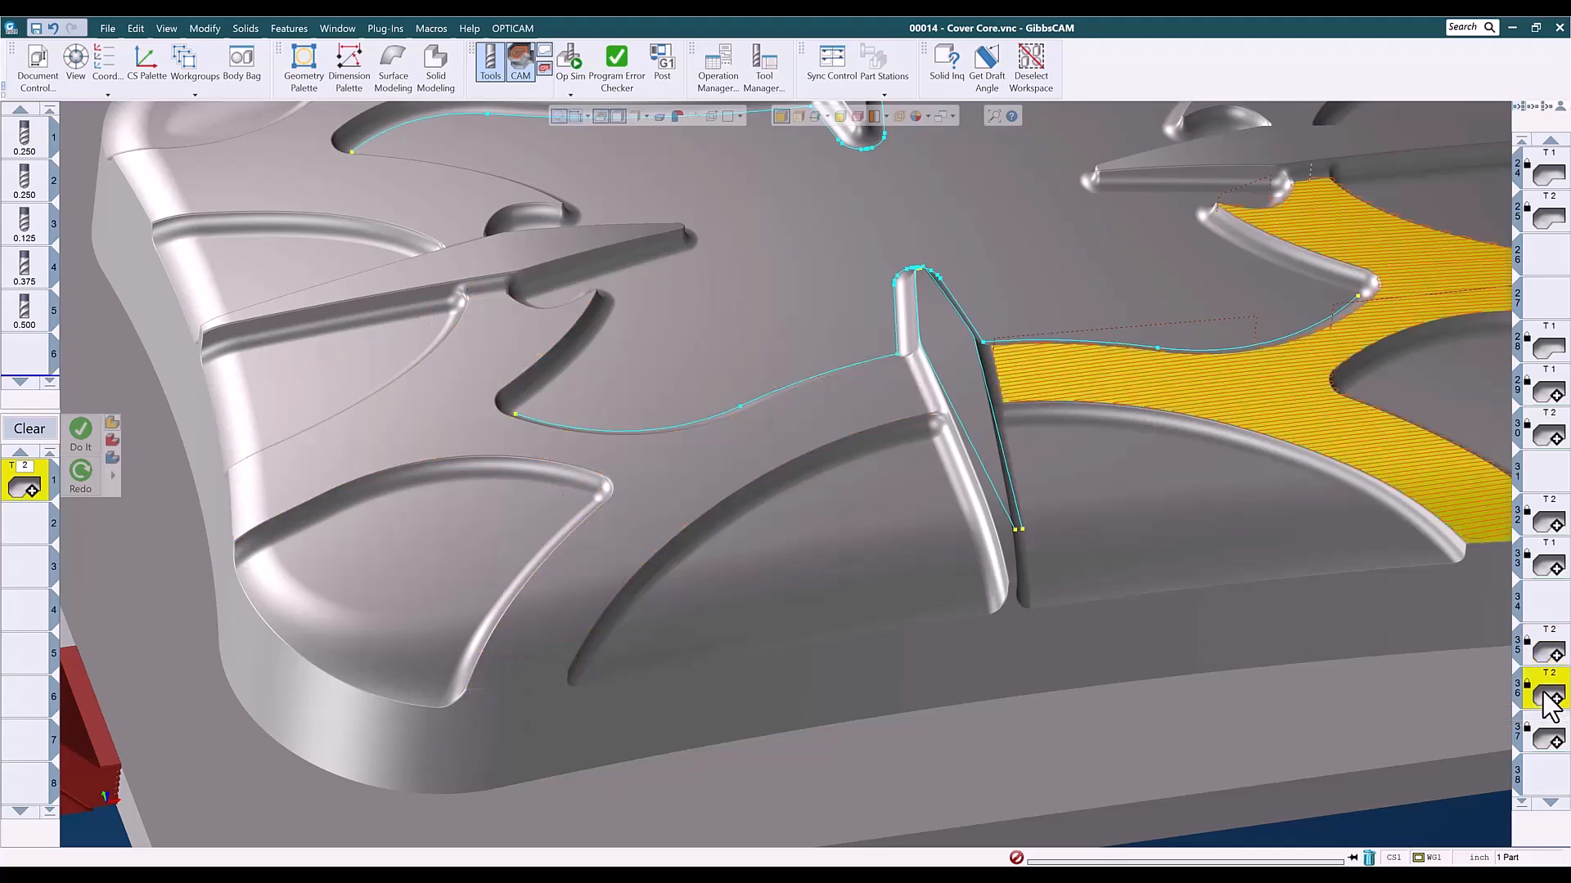
middle_drag(1461, 586, 974, 658)
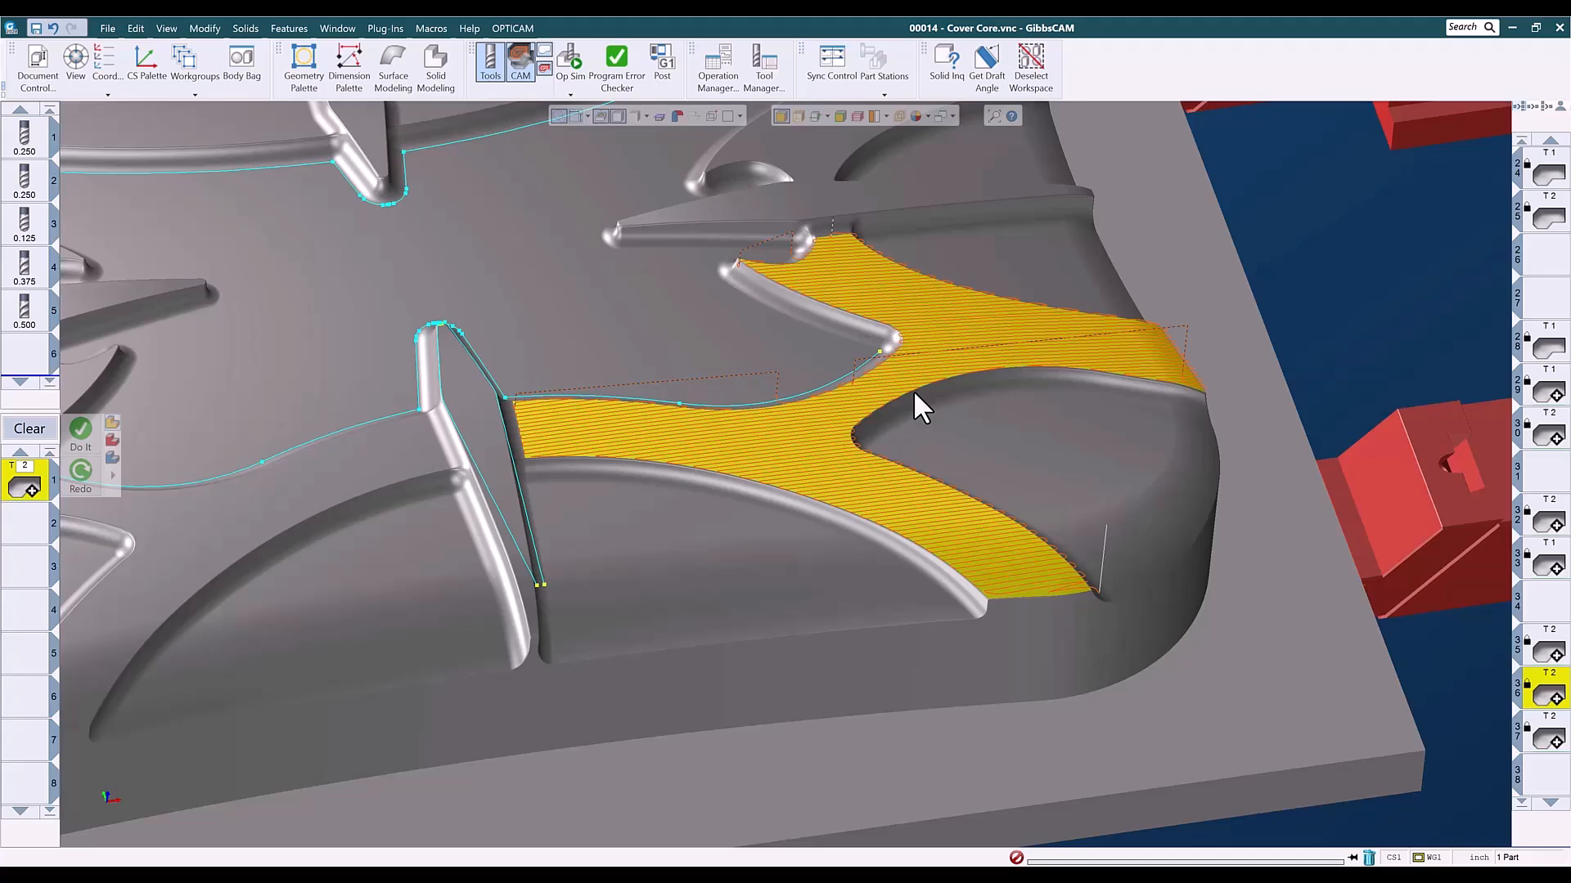
middle_drag(890, 390, 894, 666)
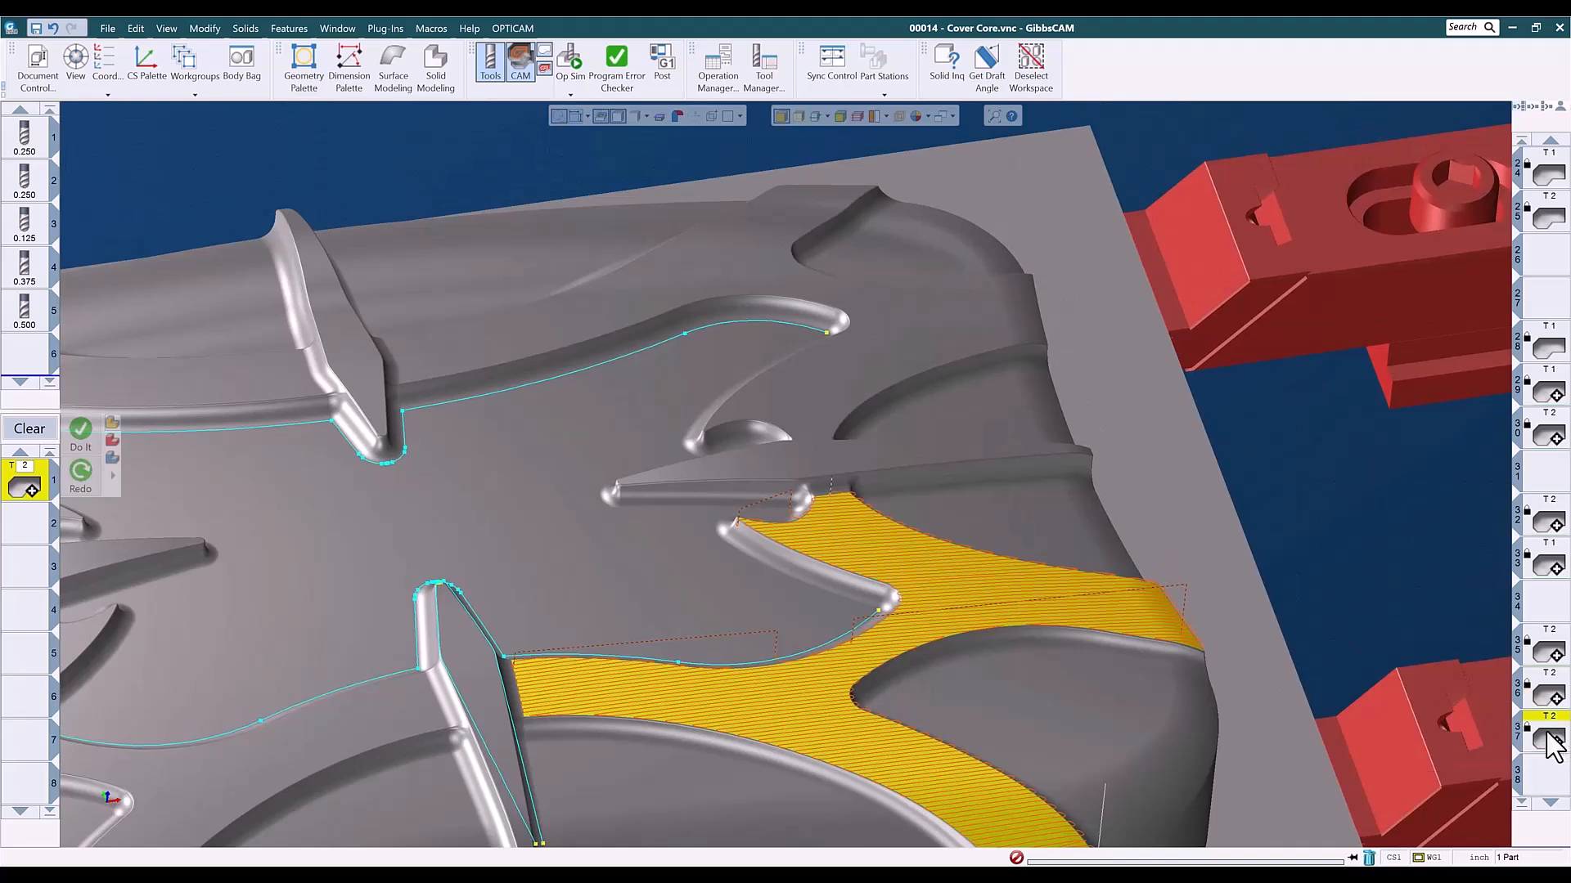
- Examine operation 37's toolpath on the branched floor at the far corner in an oblique and a top view
click(1551, 742)
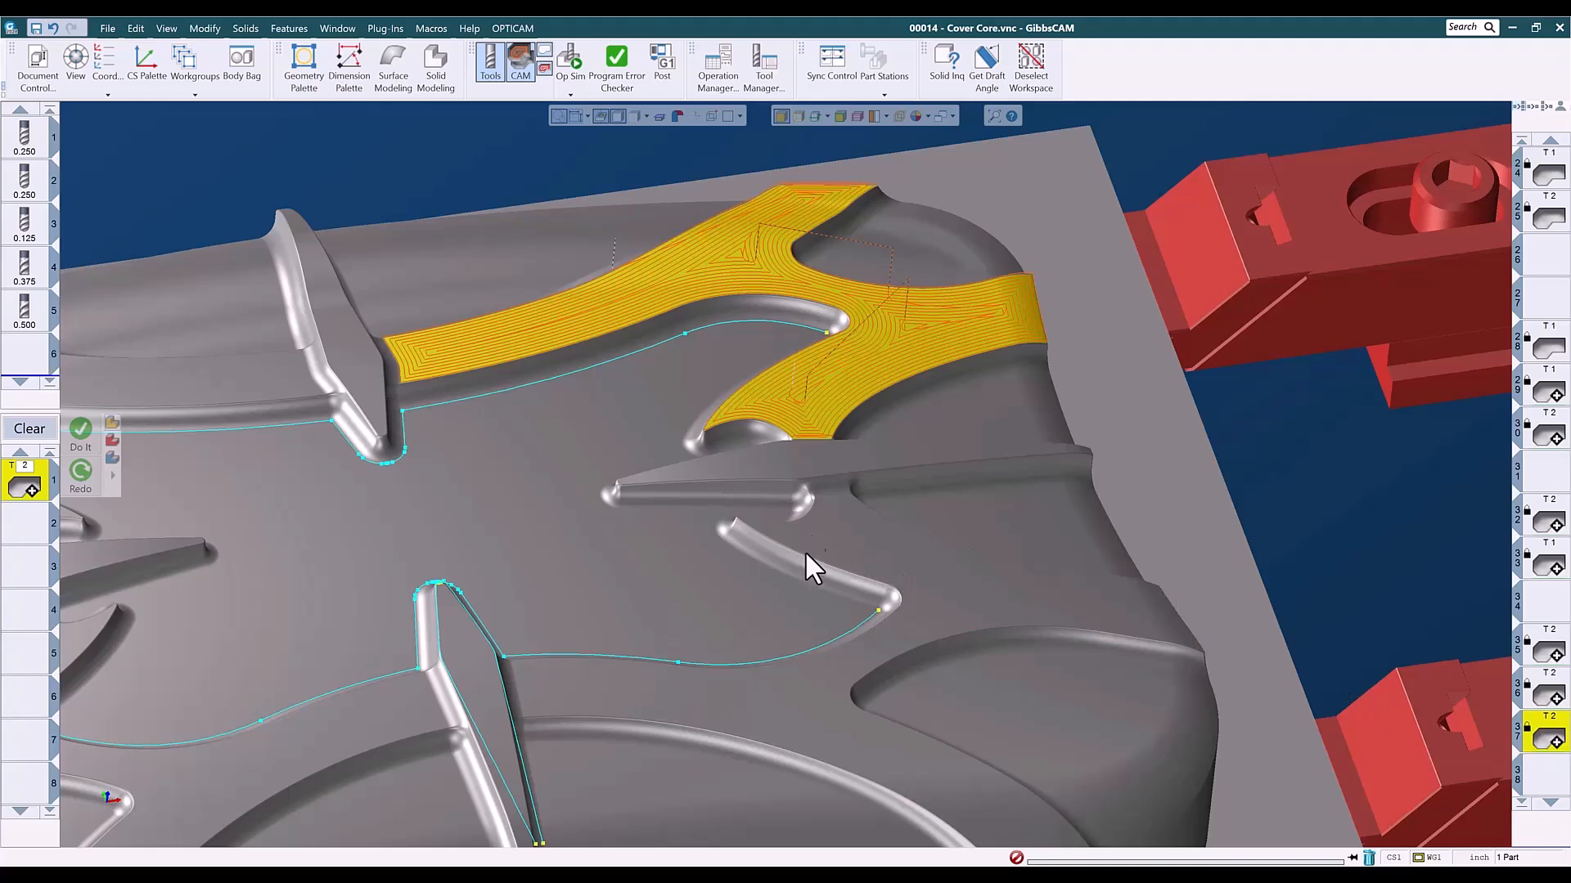
key(ctrl+h)
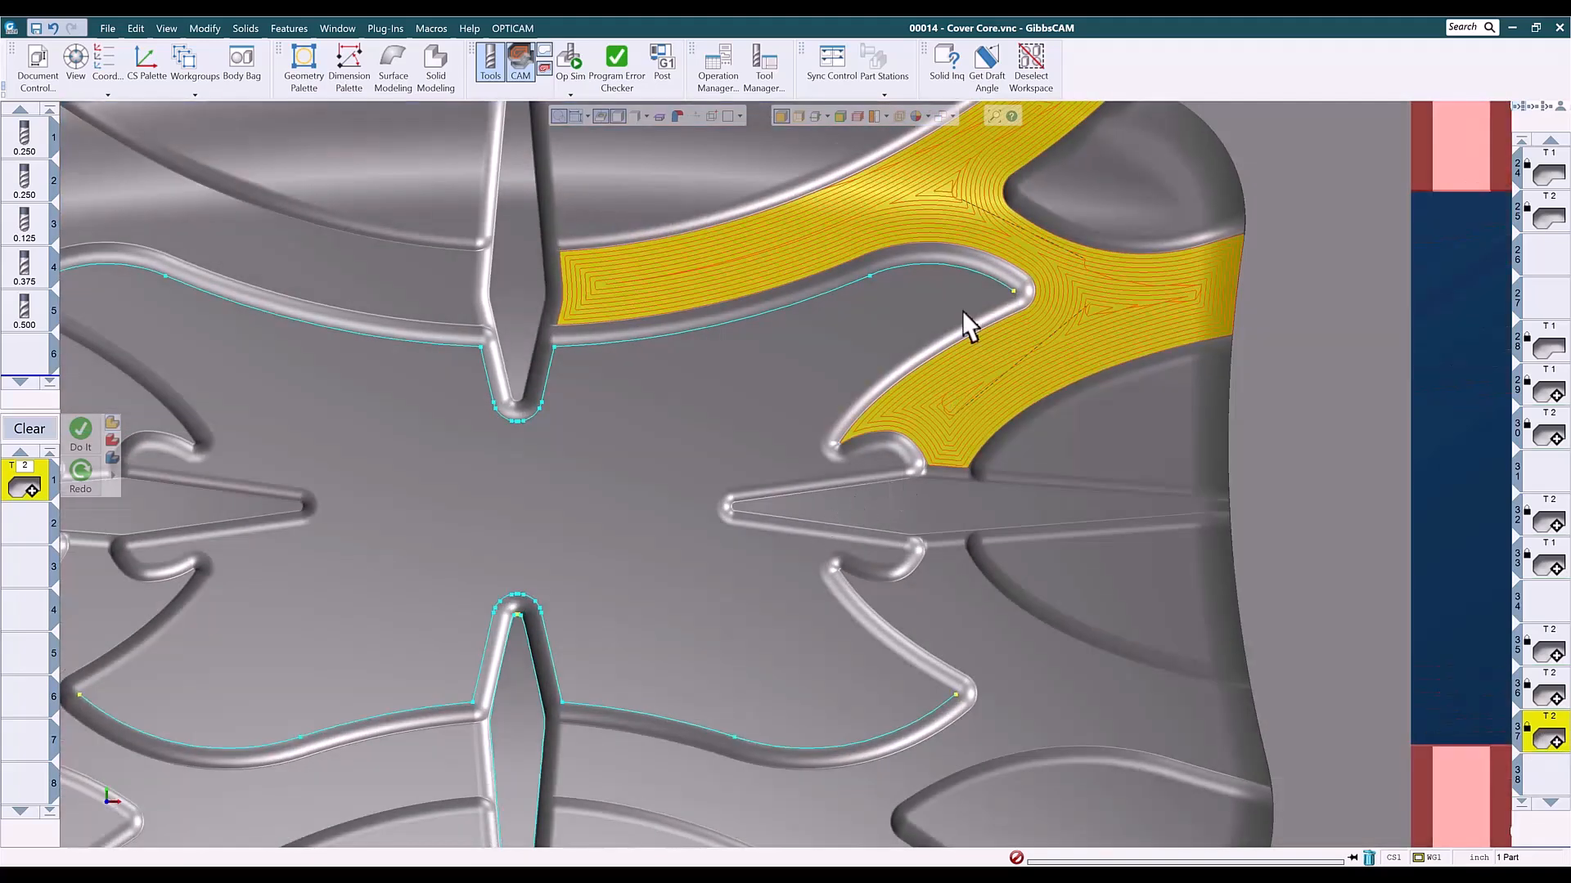
middle_drag(964, 326, 908, 489)
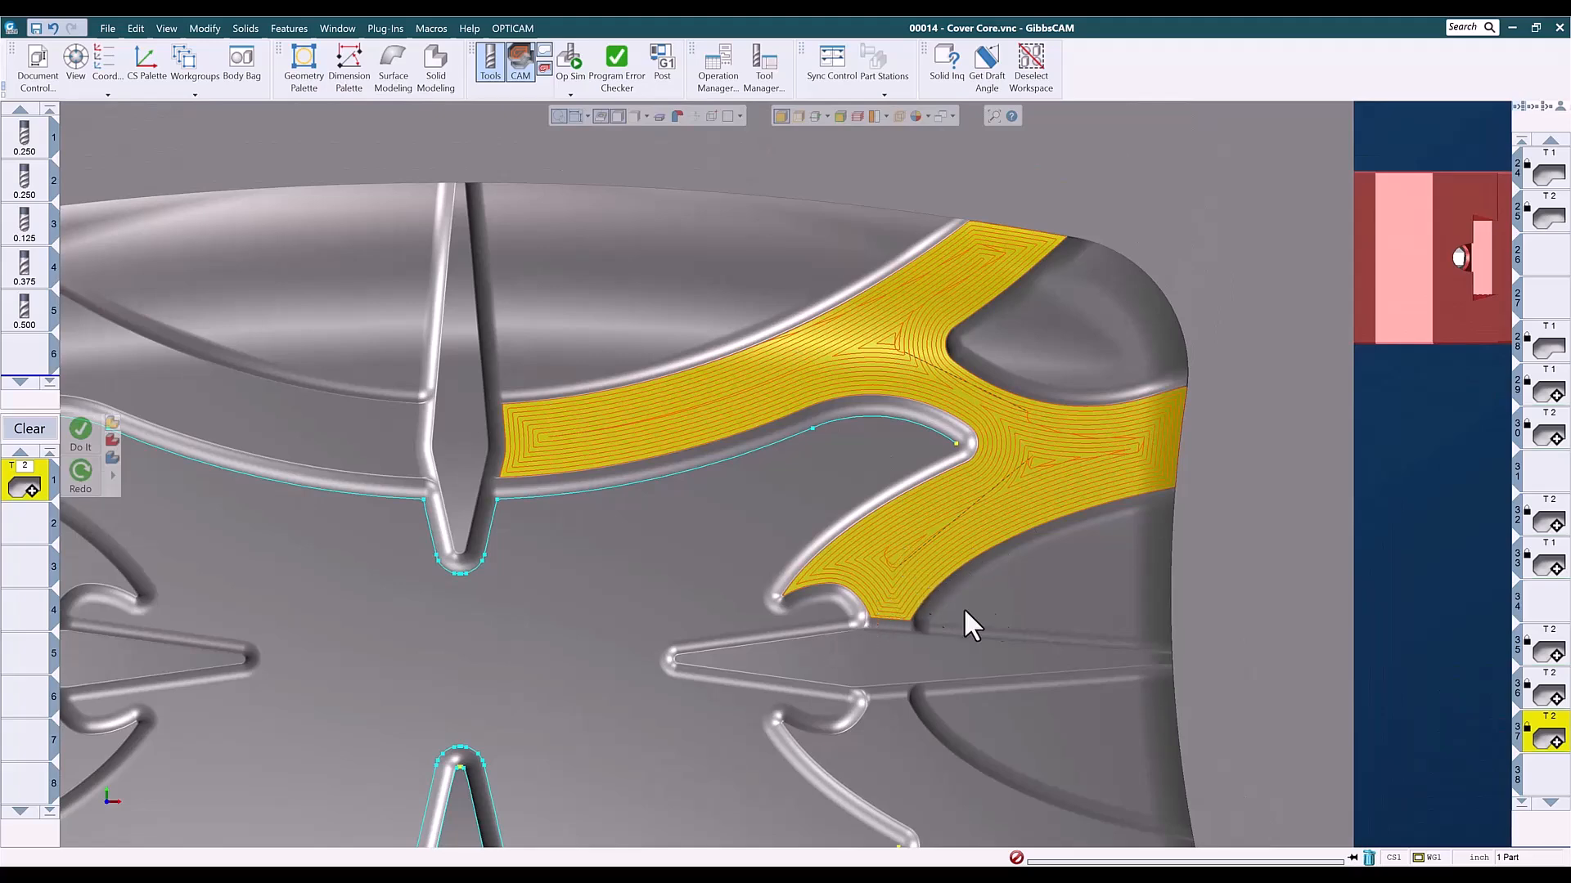
middle_drag(672, 582, 1104, 558)
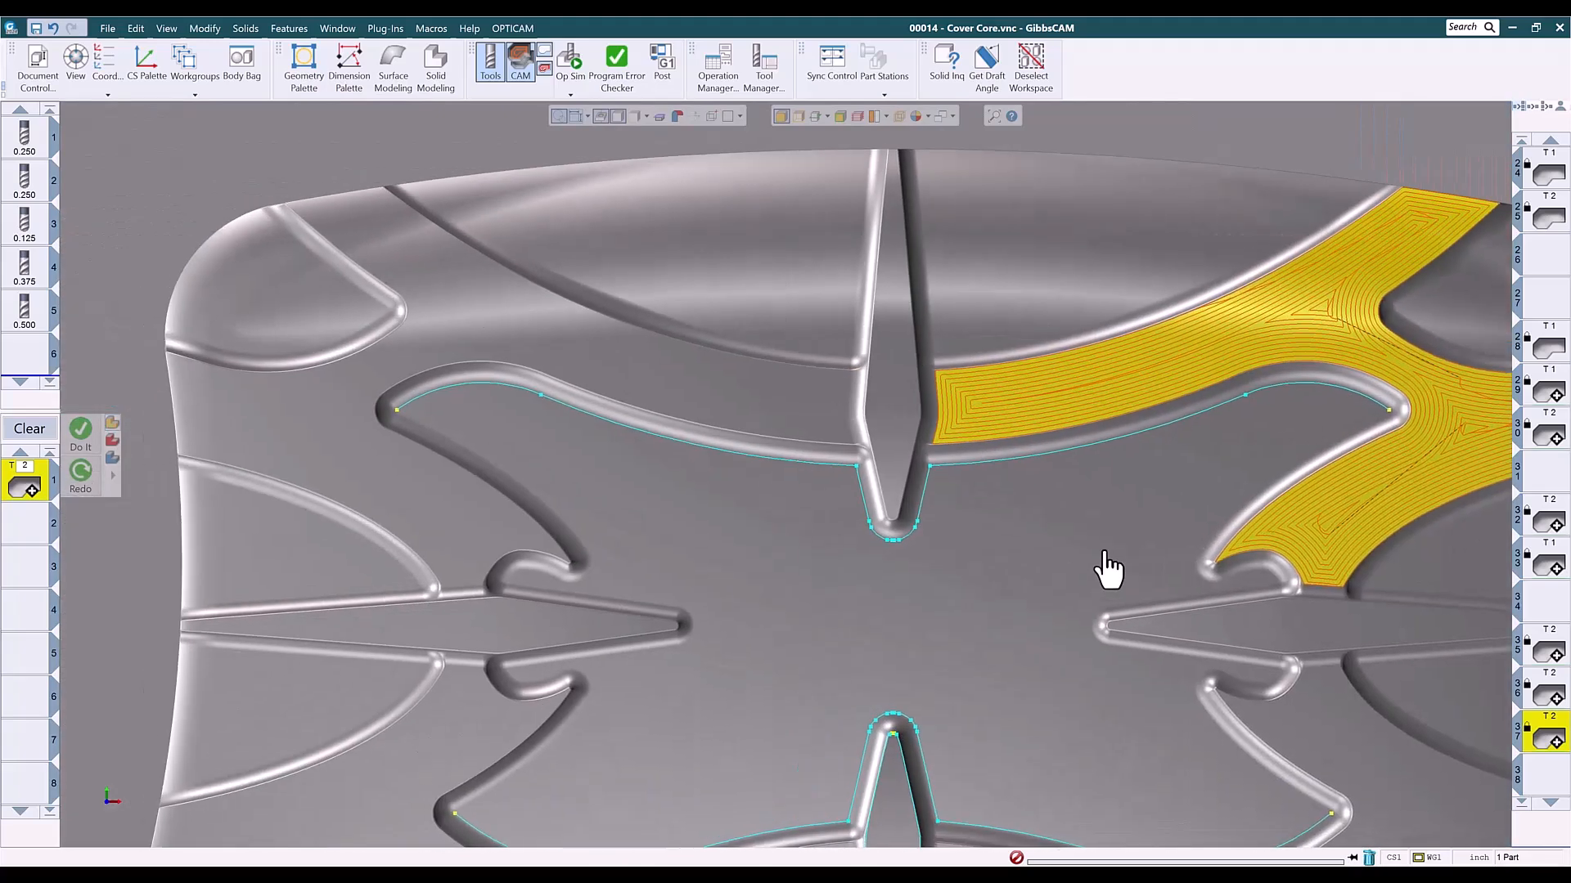
- Inspect operation 40's toolpath from the top on the remaining branched corner floor
scroll(1546, 720, down, 4)
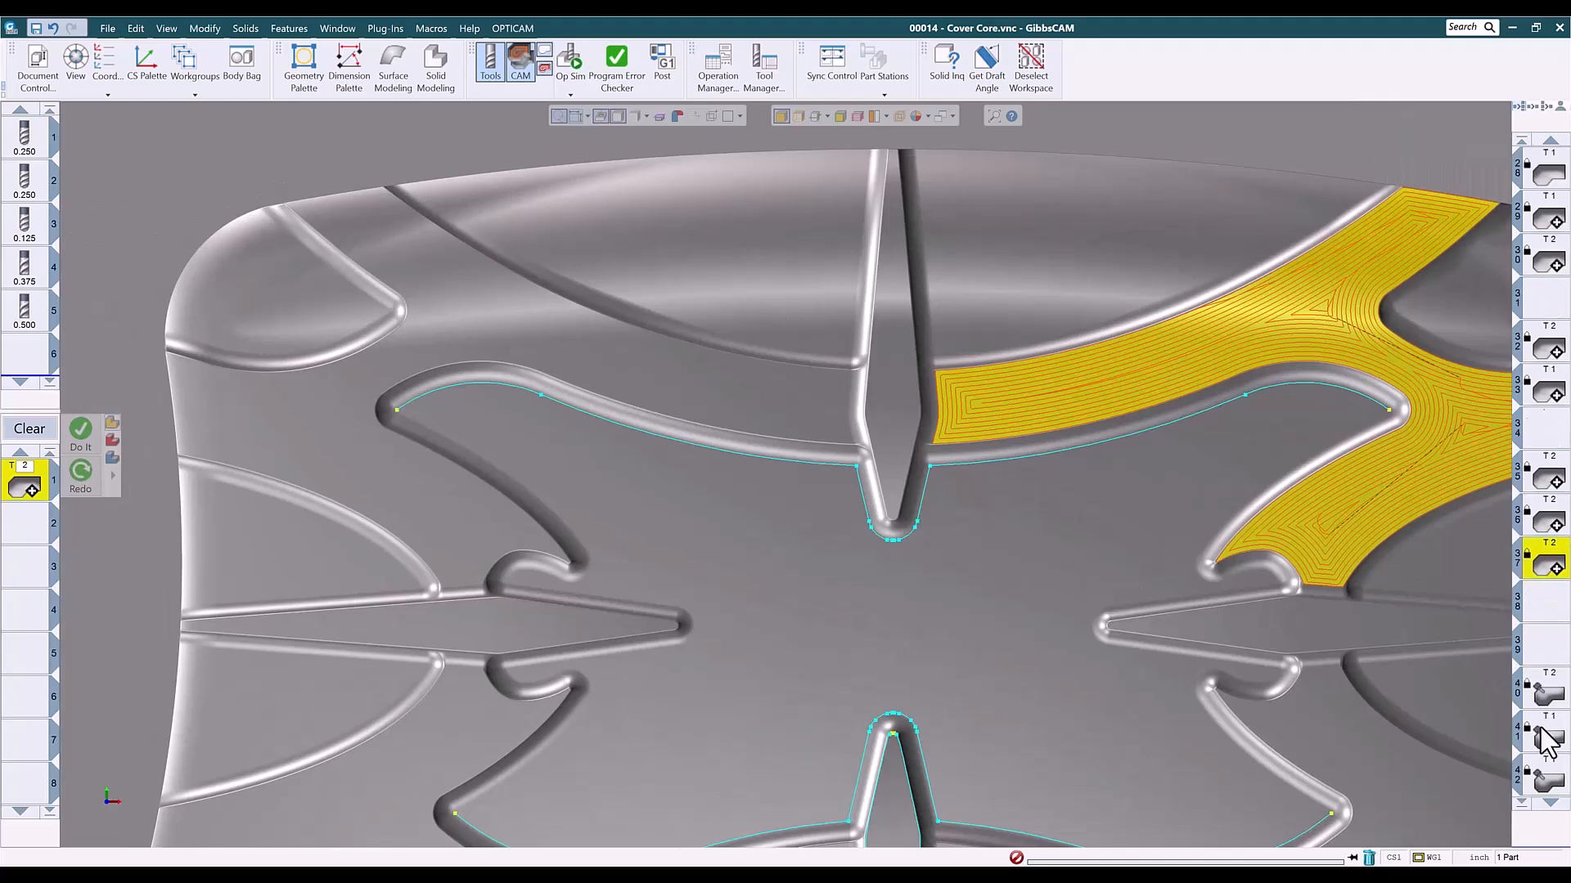
click(1546, 695)
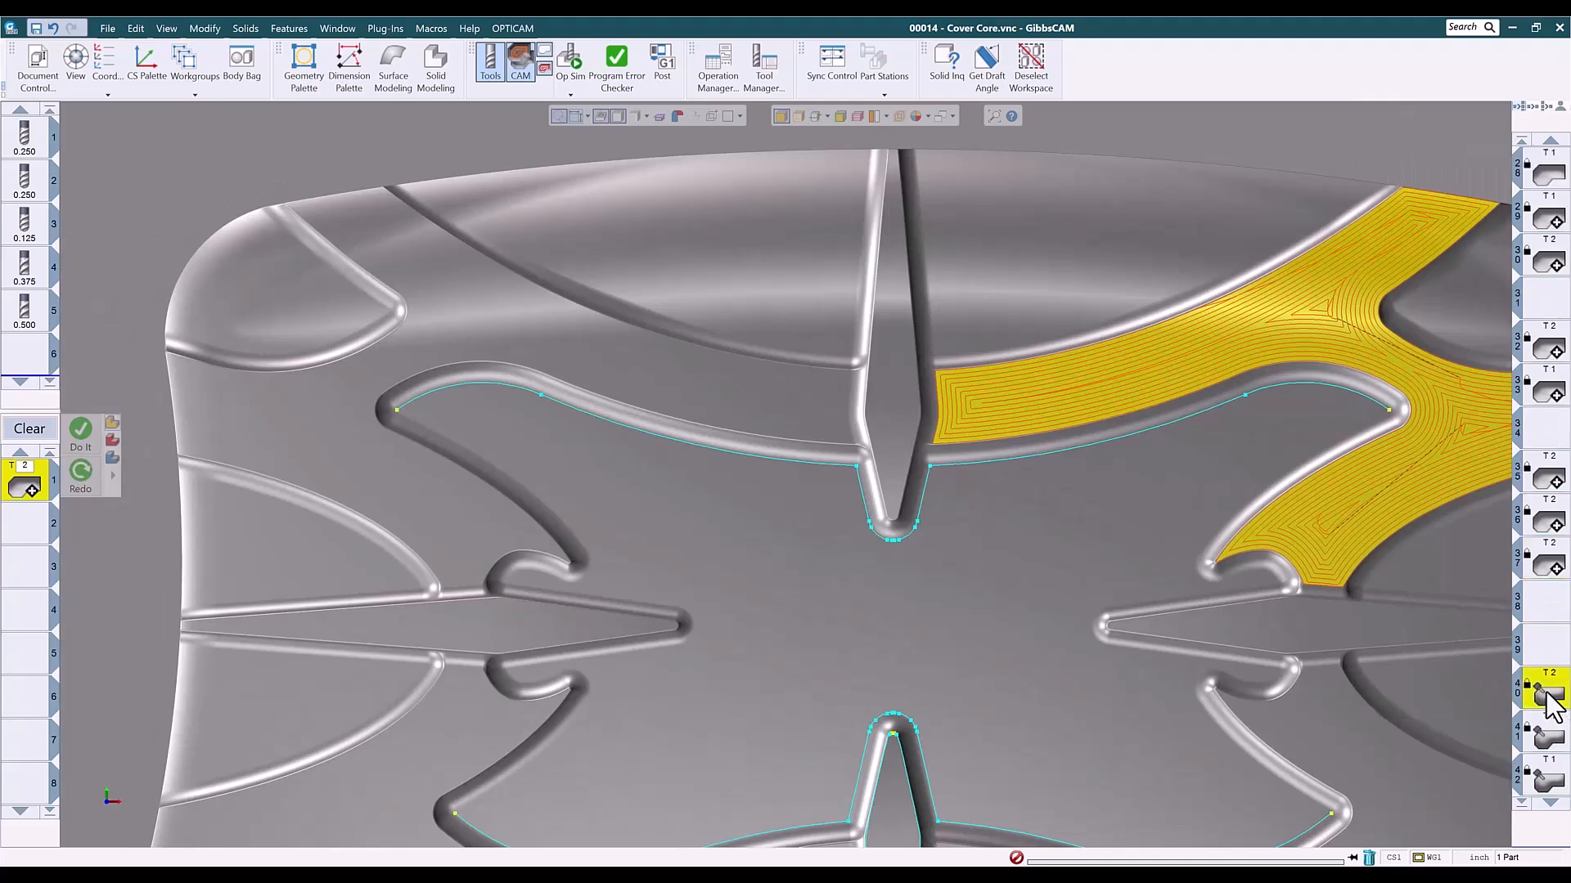
middle_drag(909, 736, 1013, 691)
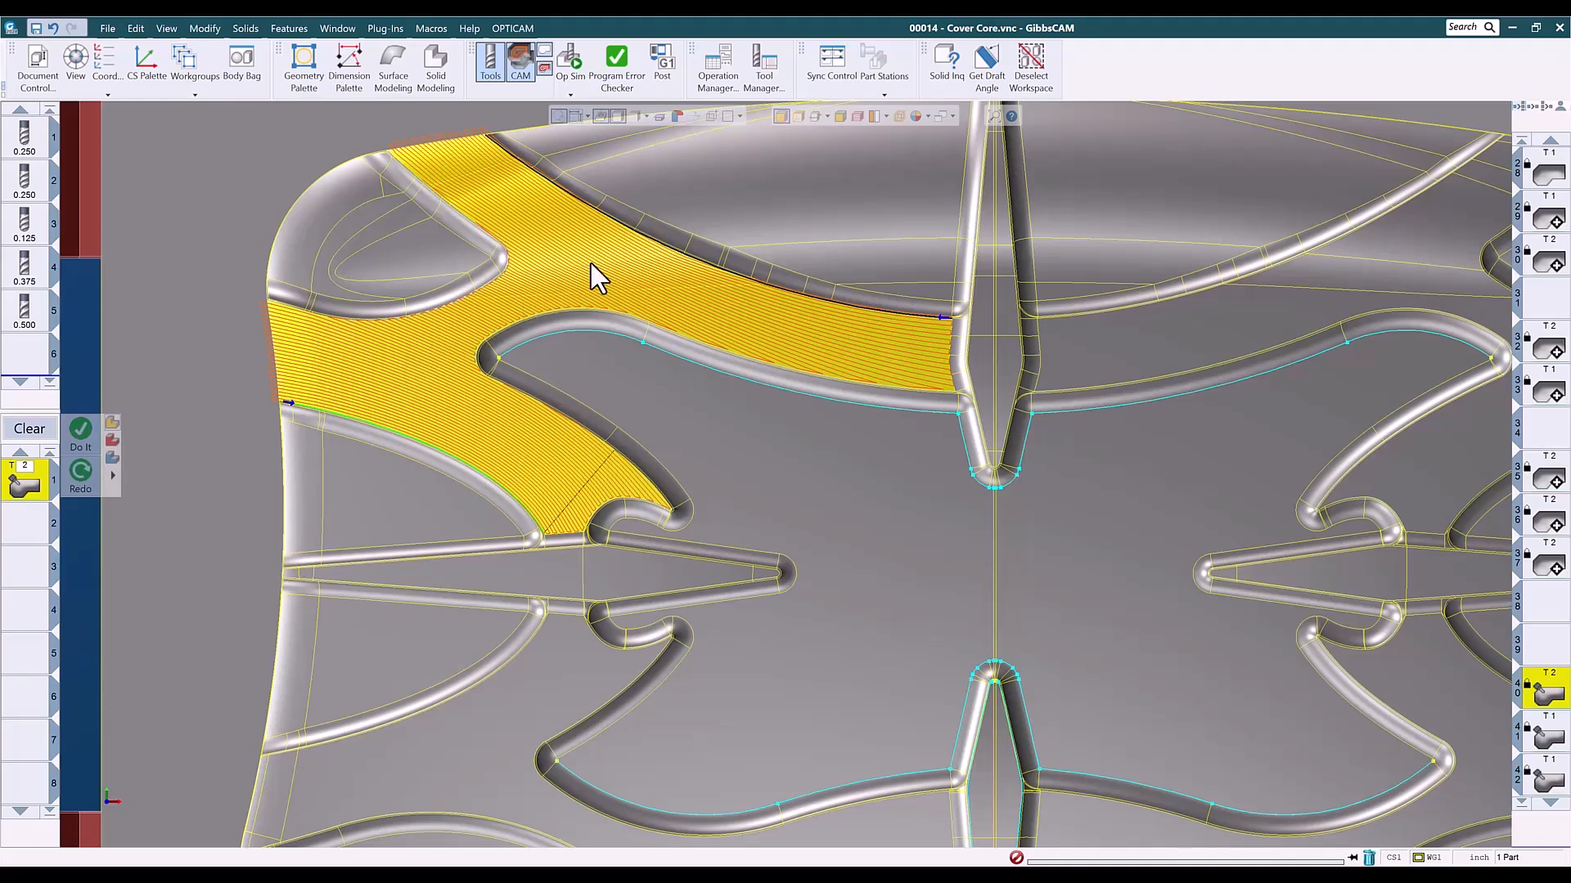
- Examine operation 41's 5-axis toolpath on its branched corner floor in isometric and top close-ups
click(1549, 736)
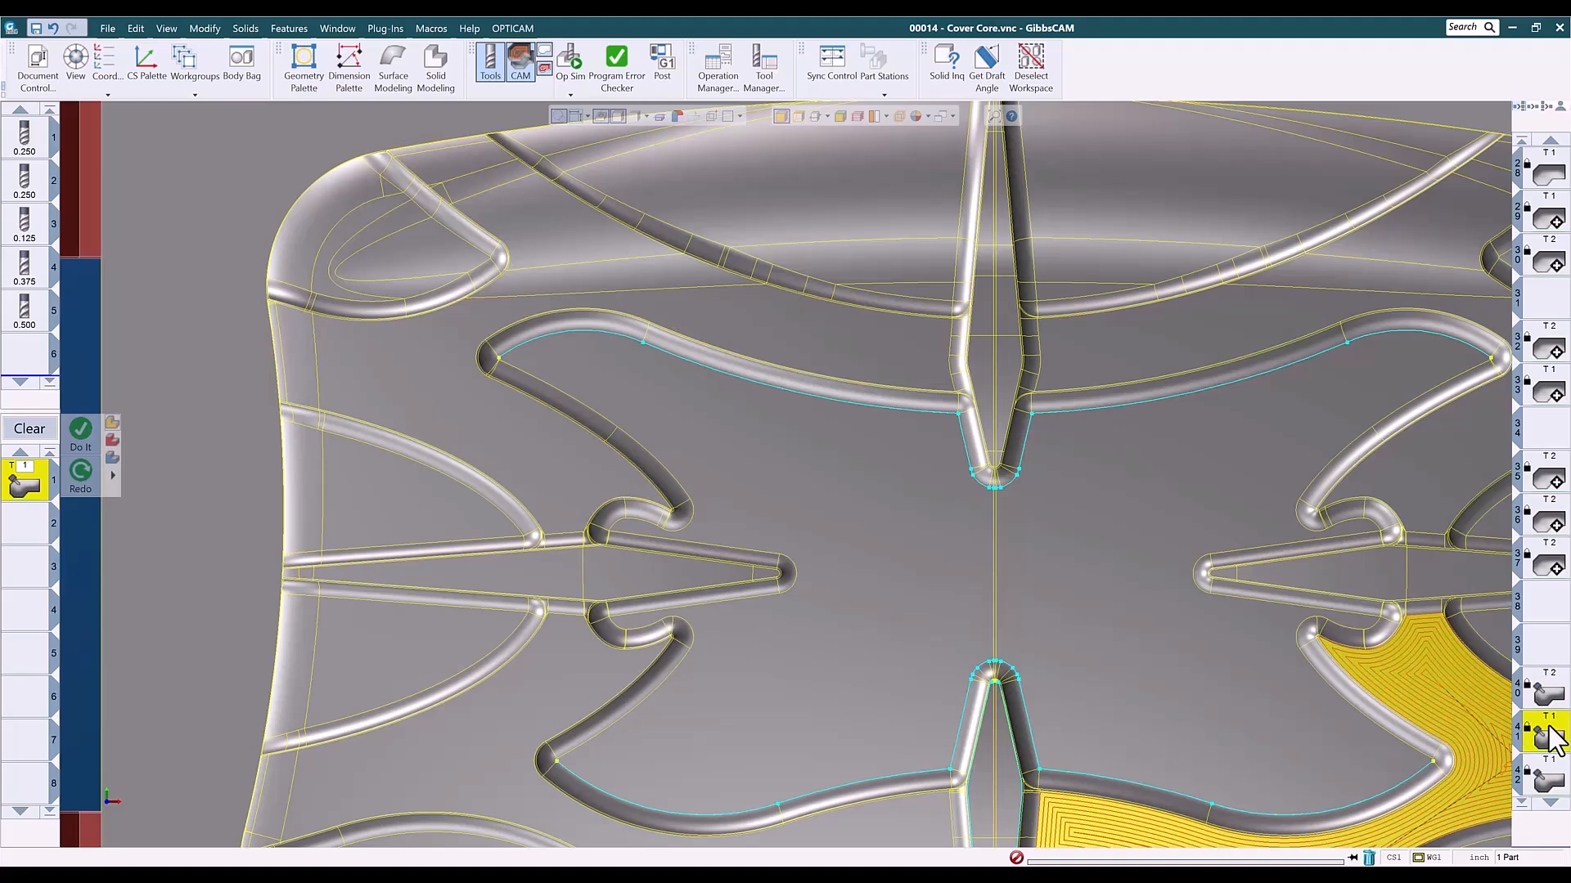
key(ctrl+i)
key(ctrl+u)
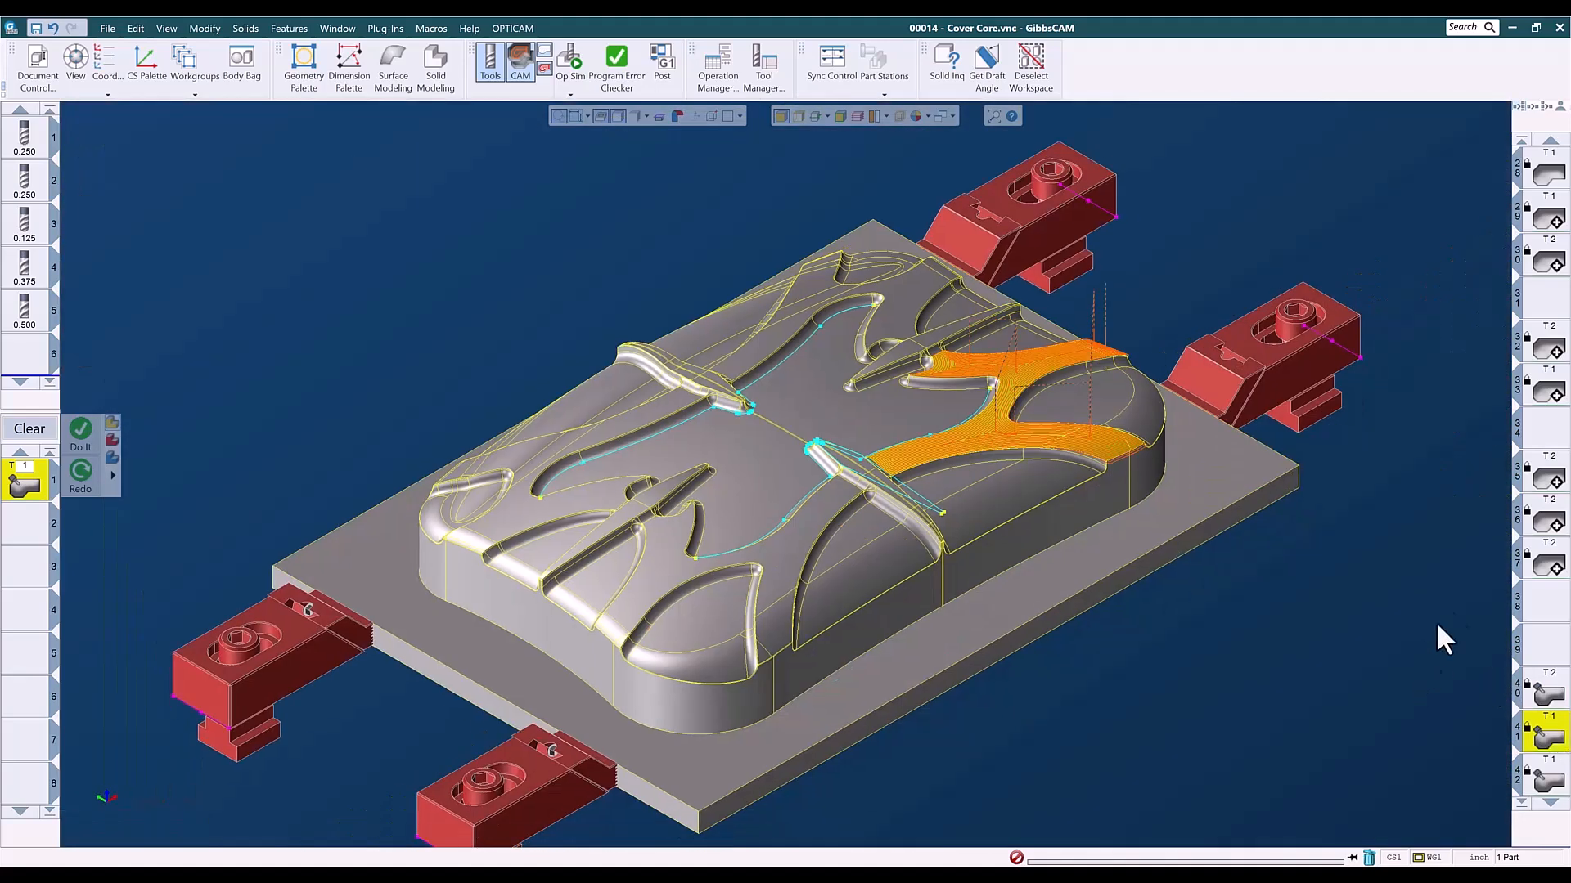
drag(907, 306, 1176, 537)
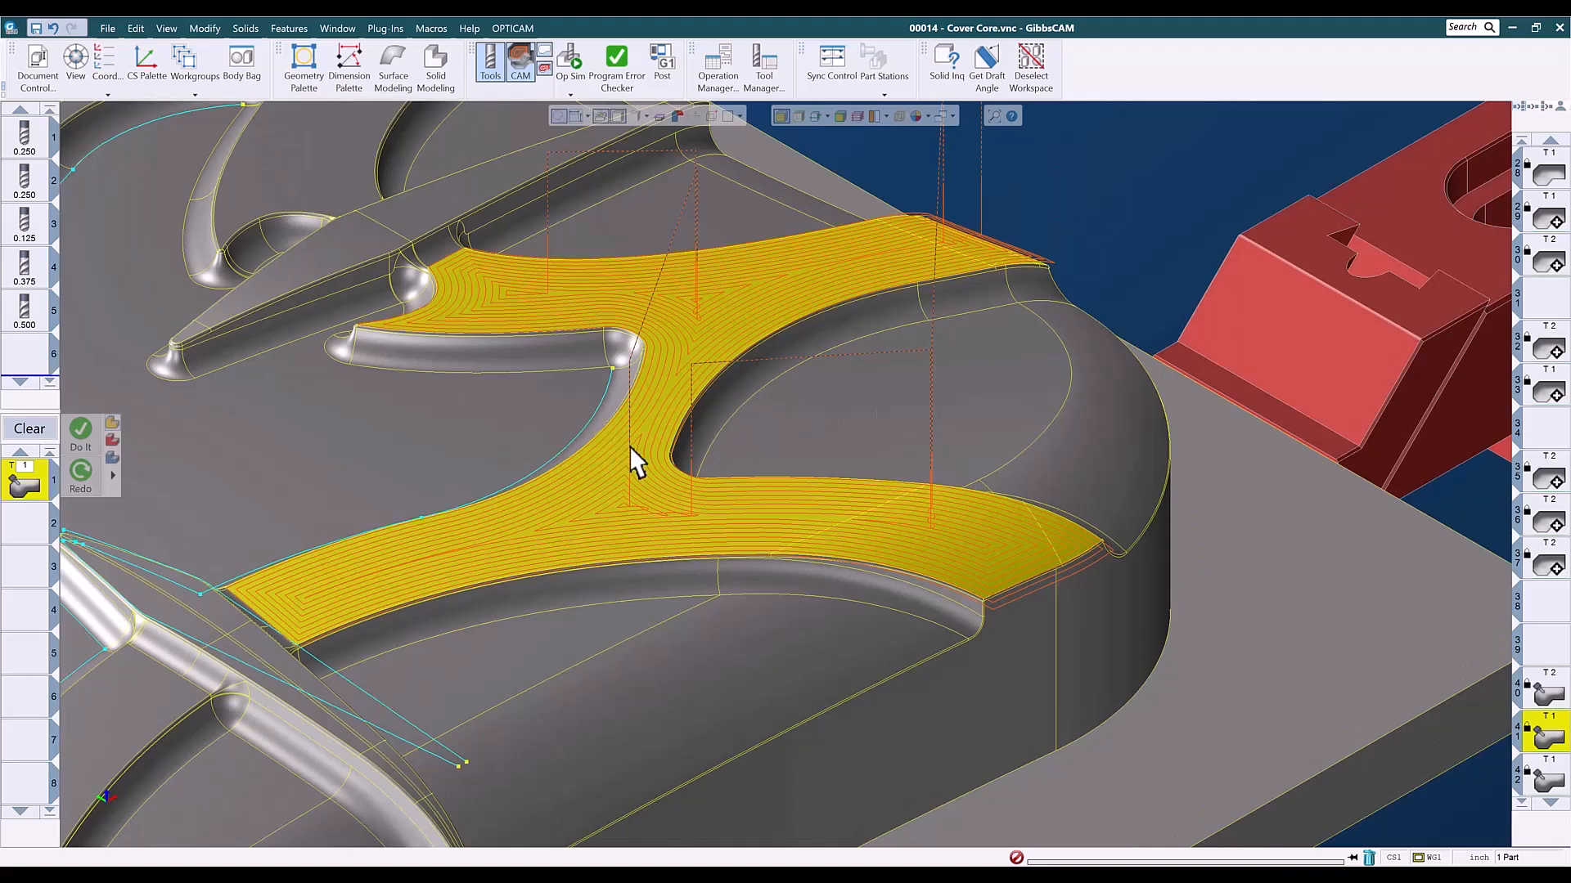
key(ctrl+h)
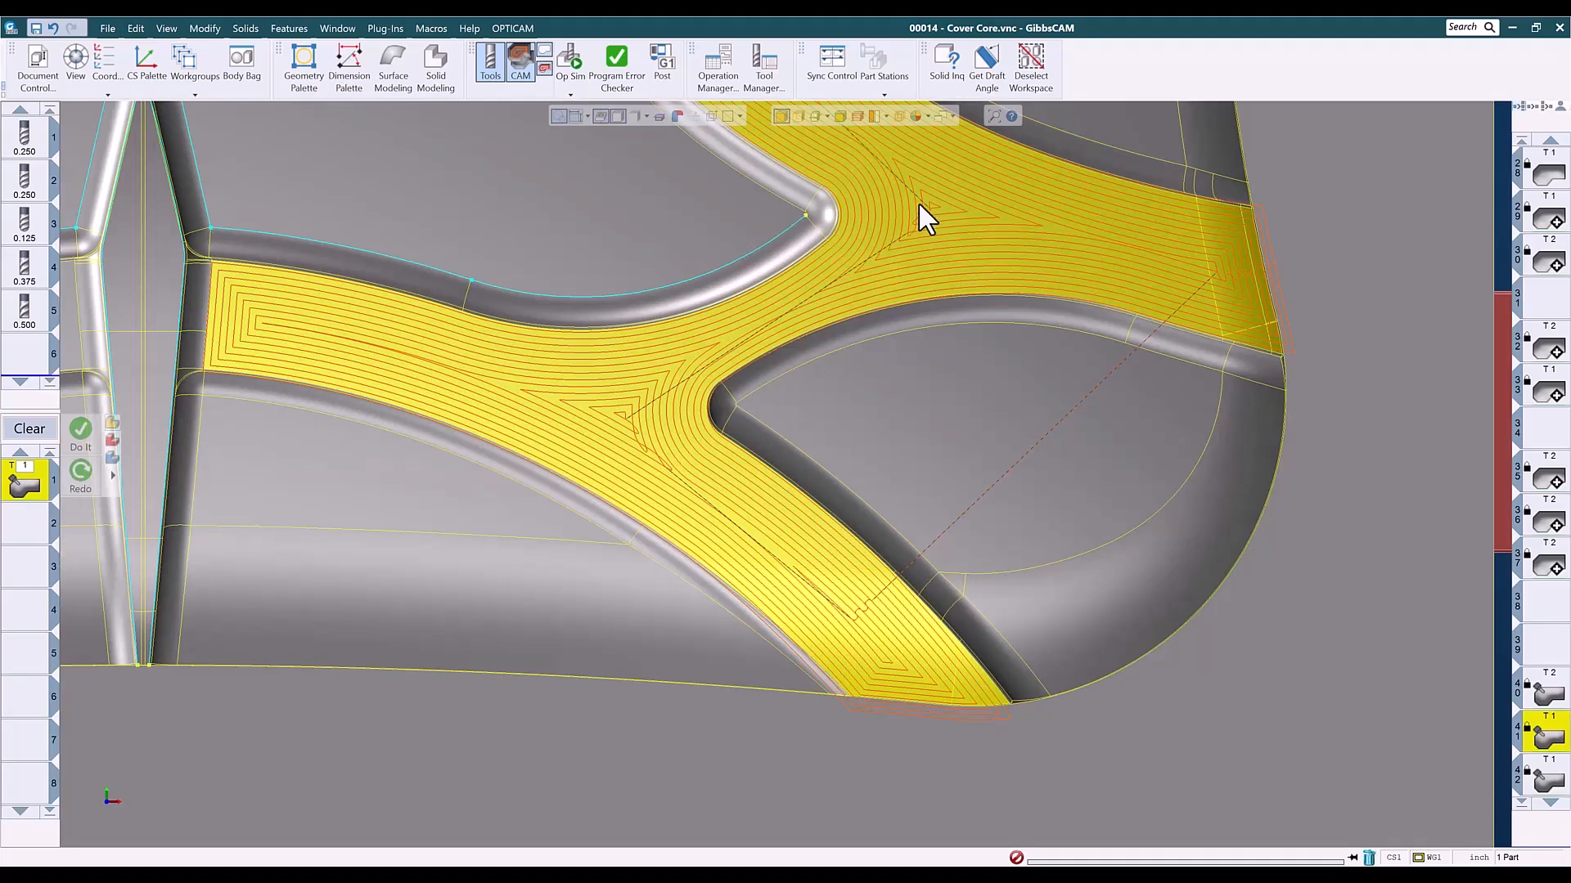
scroll(867, 327, down, 5)
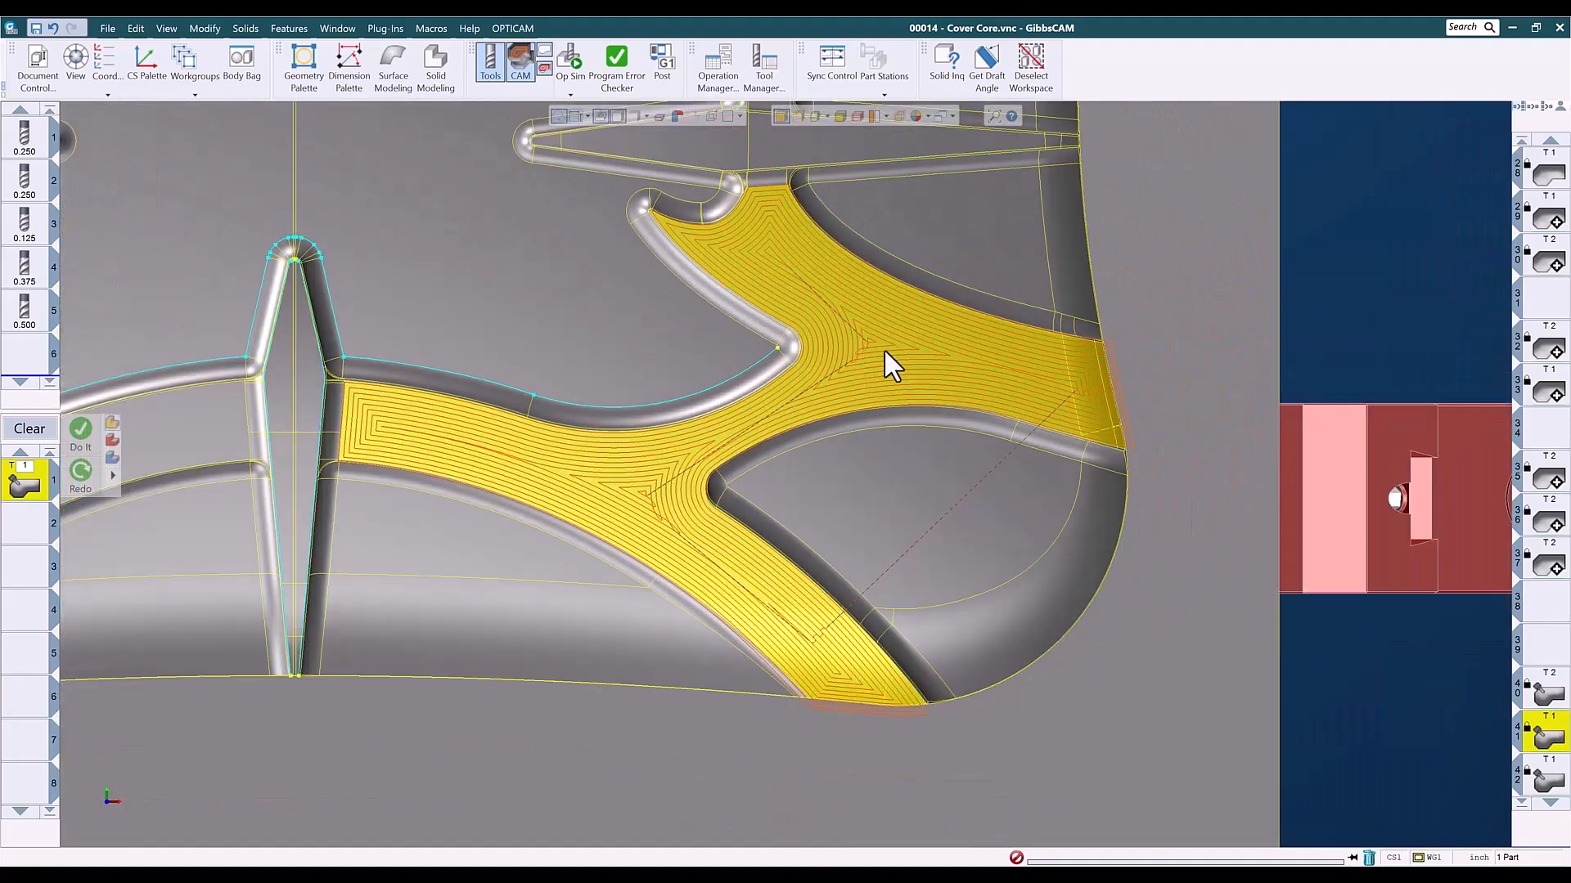
- Inspect operation 42's 5-axis morph toolpath on the far corner floor from an oblique angle
scroll(1524, 664, down, 3)
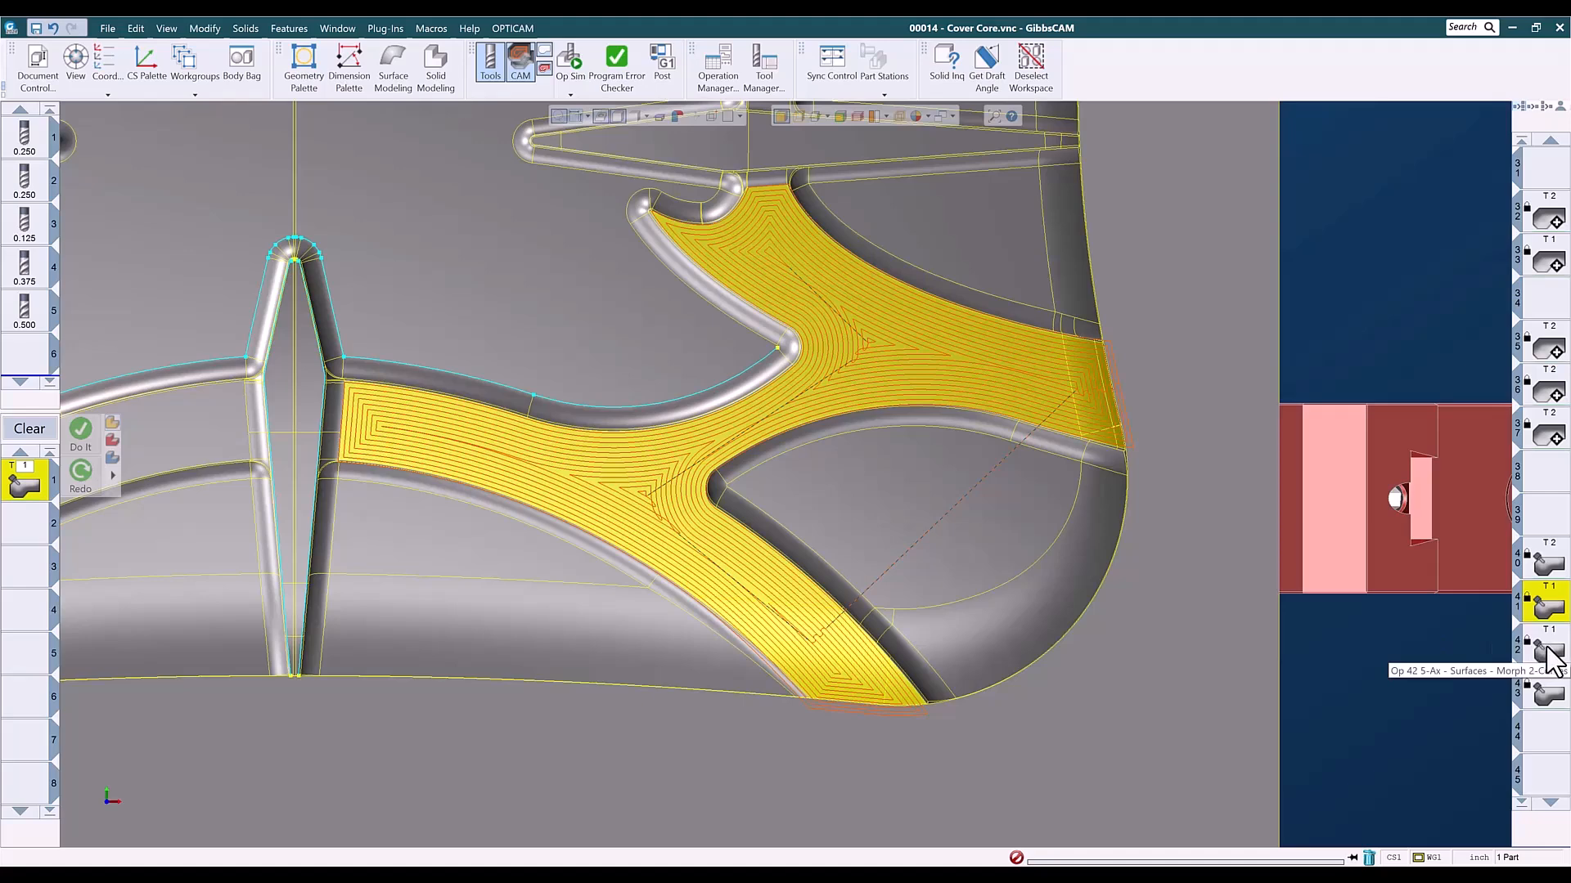
middle_drag(1003, 761, 1048, 377)
middle_drag(935, 700, 1053, 423)
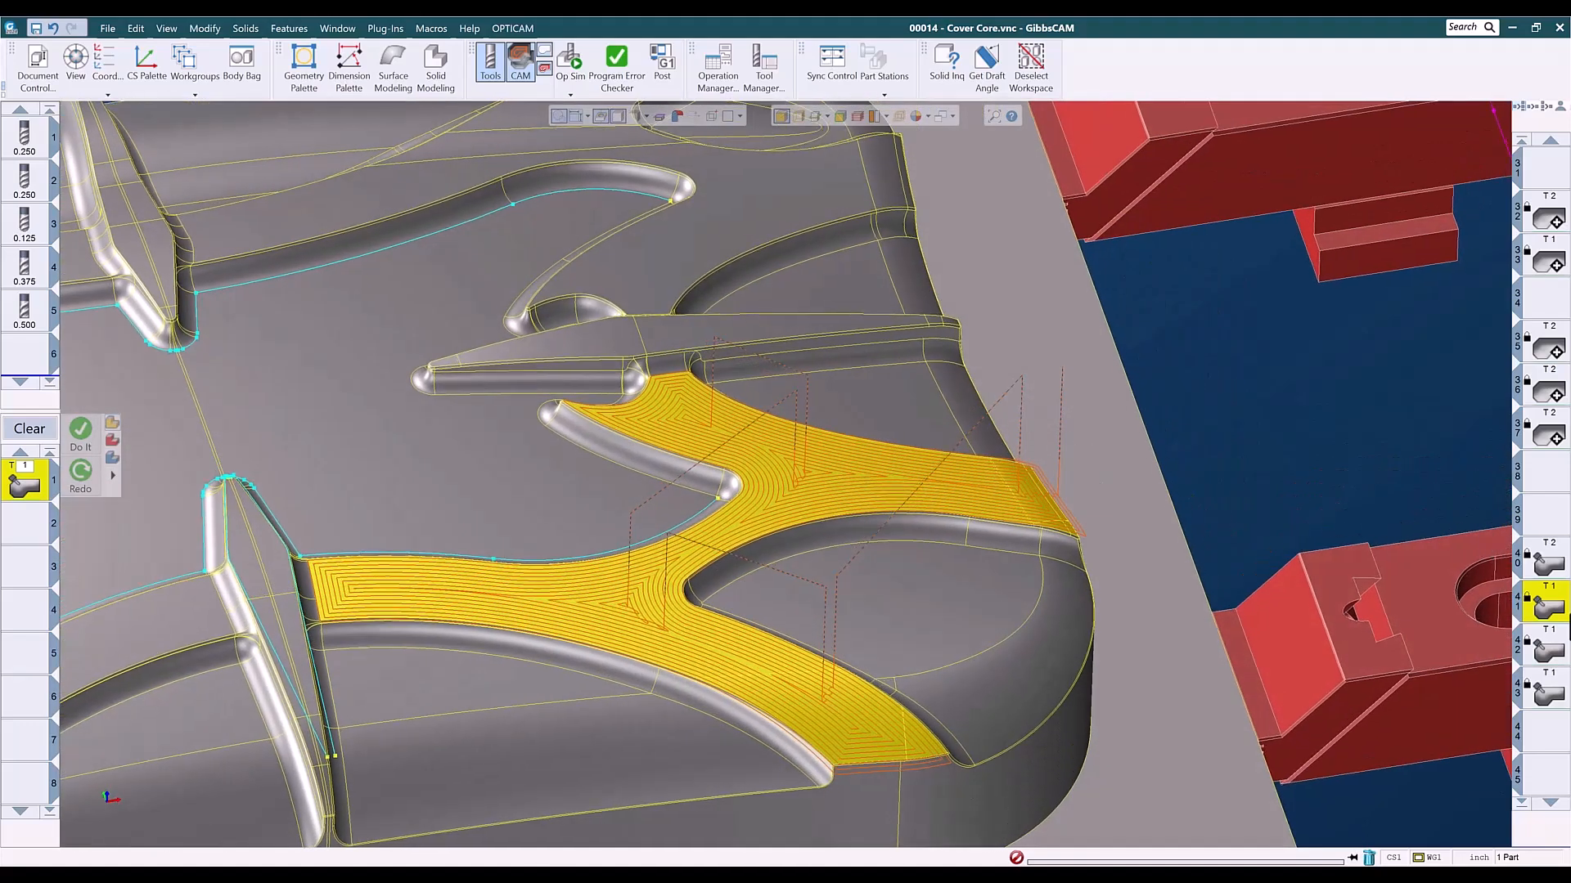
click(1515, 649)
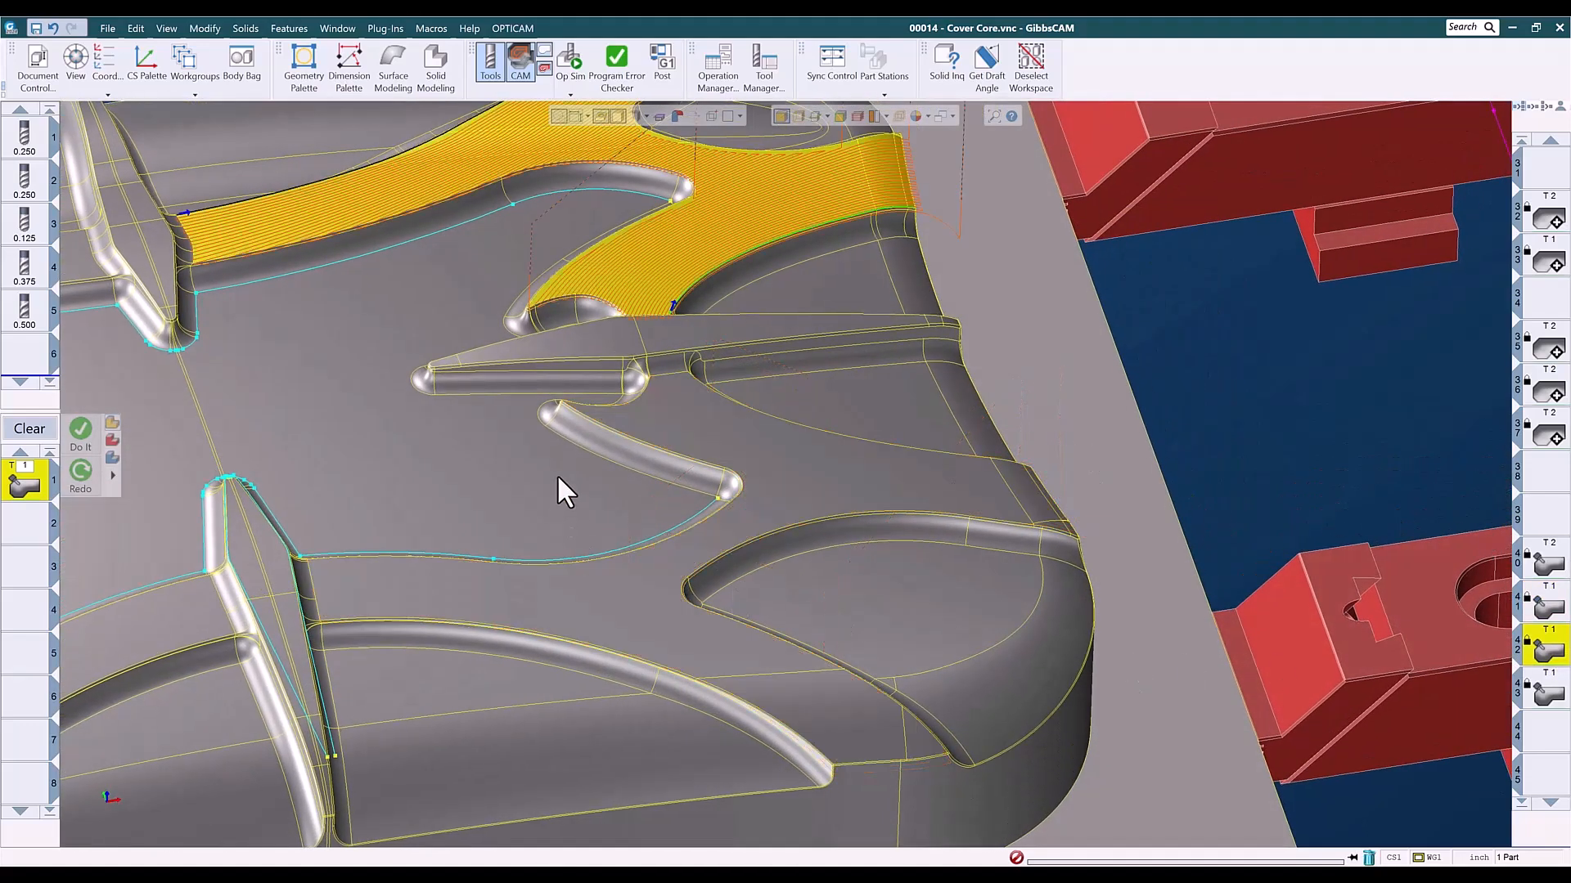
middle_drag(650, 410, 747, 578)
- Inspect operation 43's toolpath on the branched floor at the cover core's near corner in an oblique close-up
click(1537, 691)
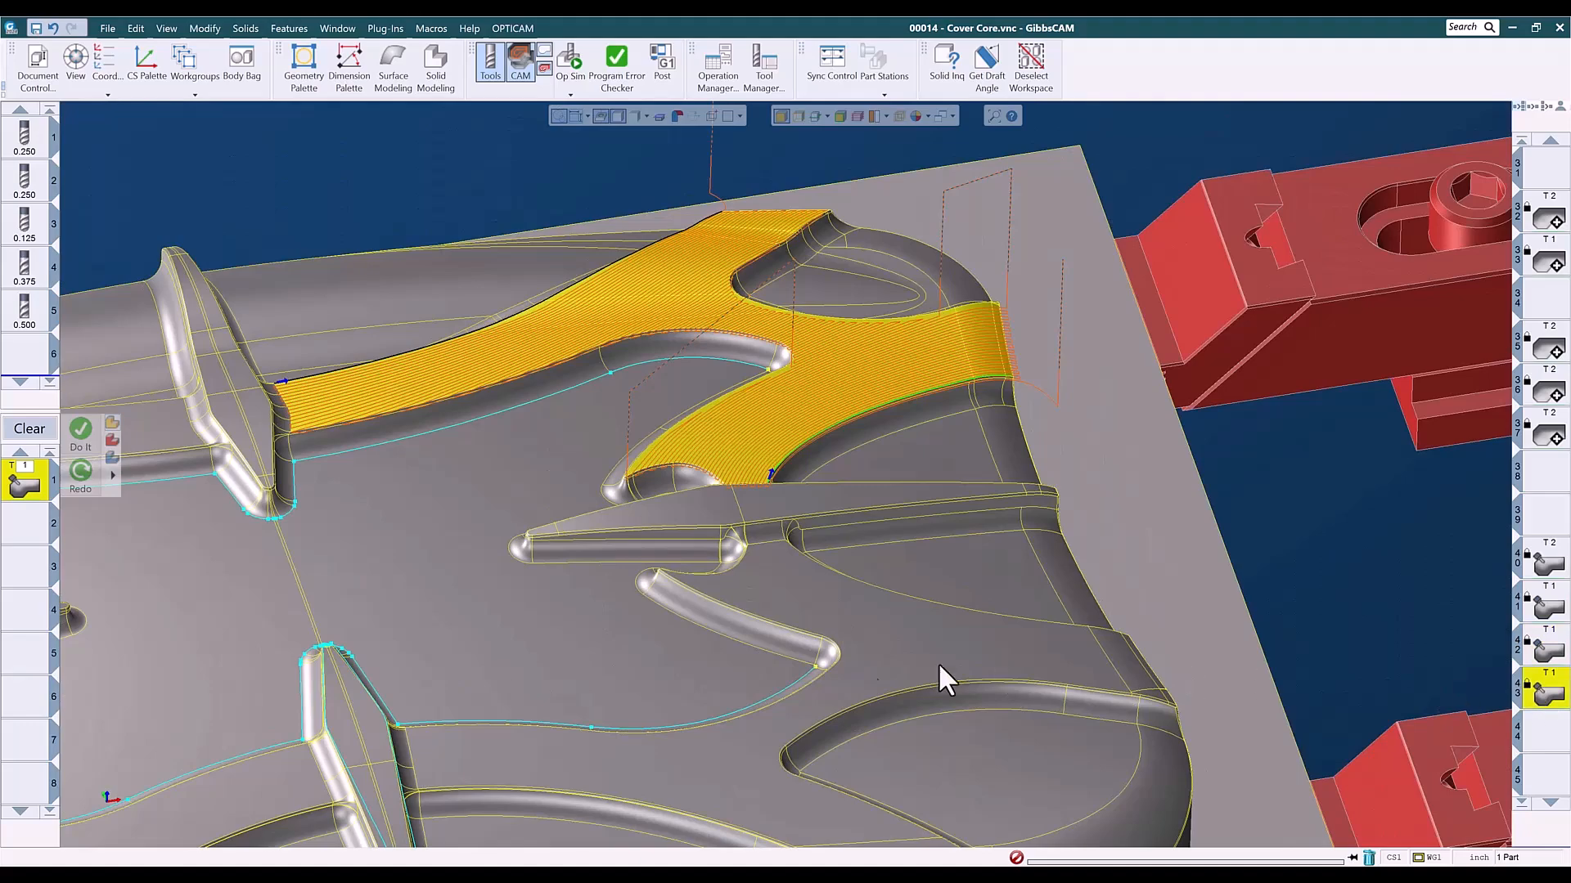
scroll(578, 726, up, 3)
middle_drag(579, 726, 1168, 326)
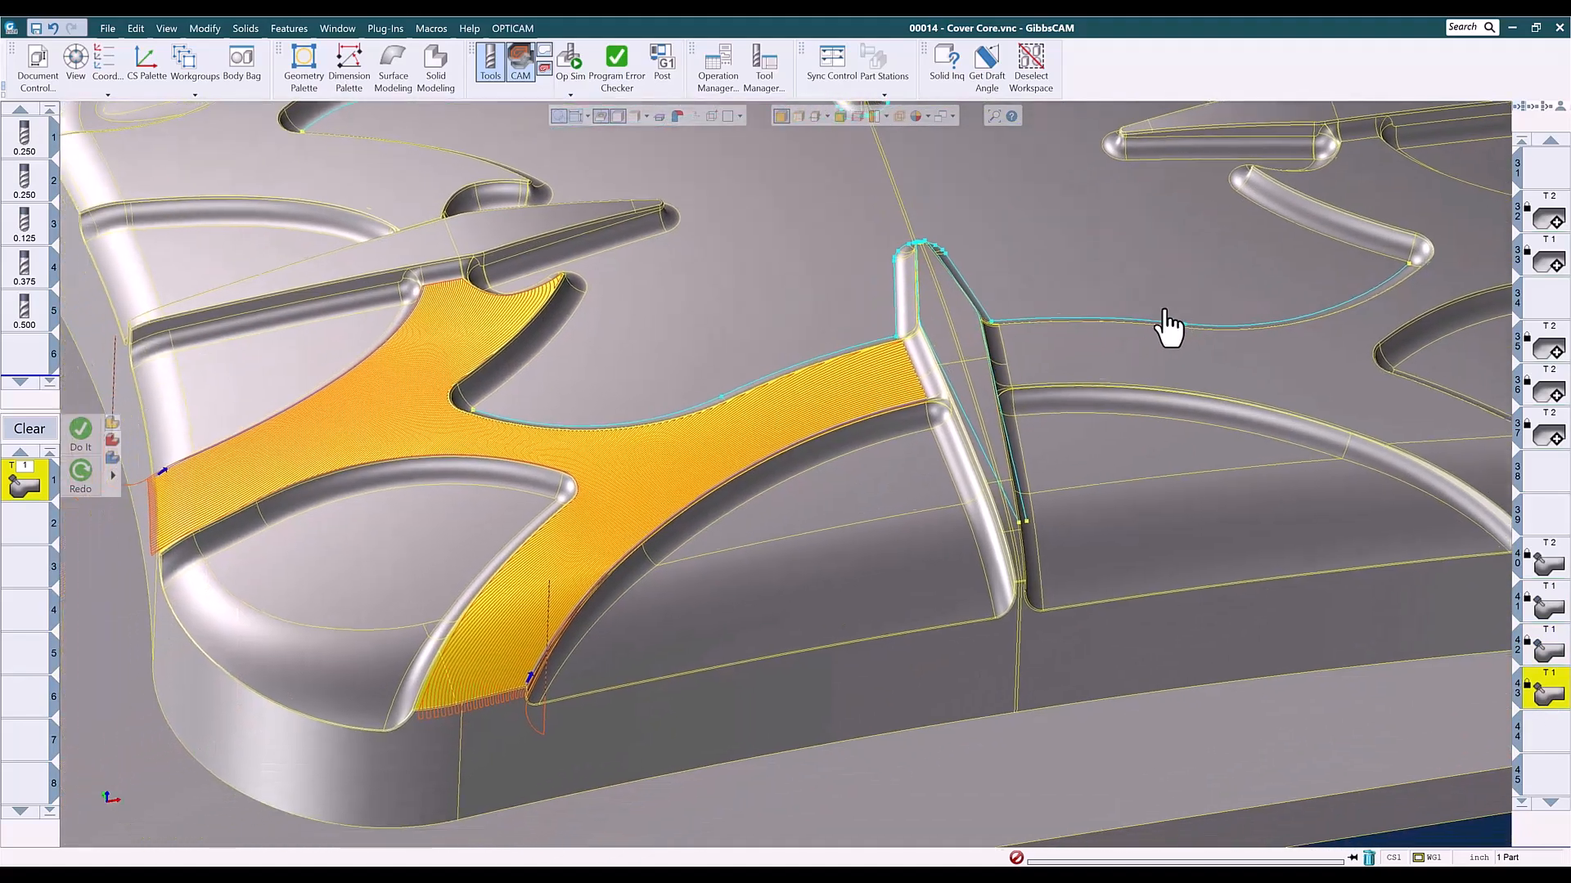
- Review the surface path parameters of operation 43's 5-axis process and close them
double_click(31, 481)
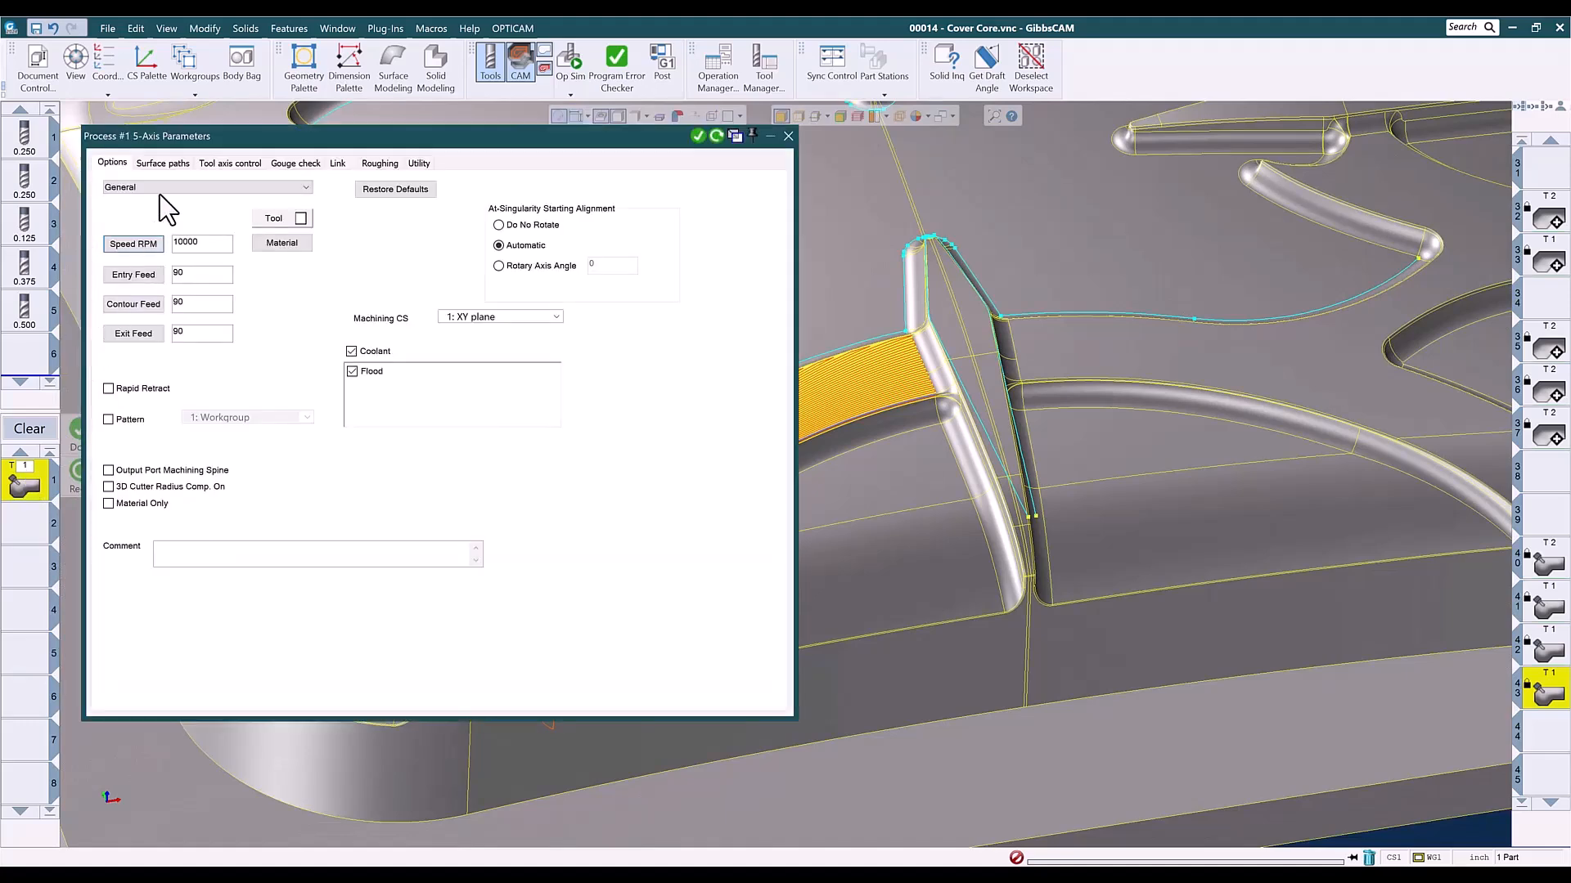
click(170, 163)
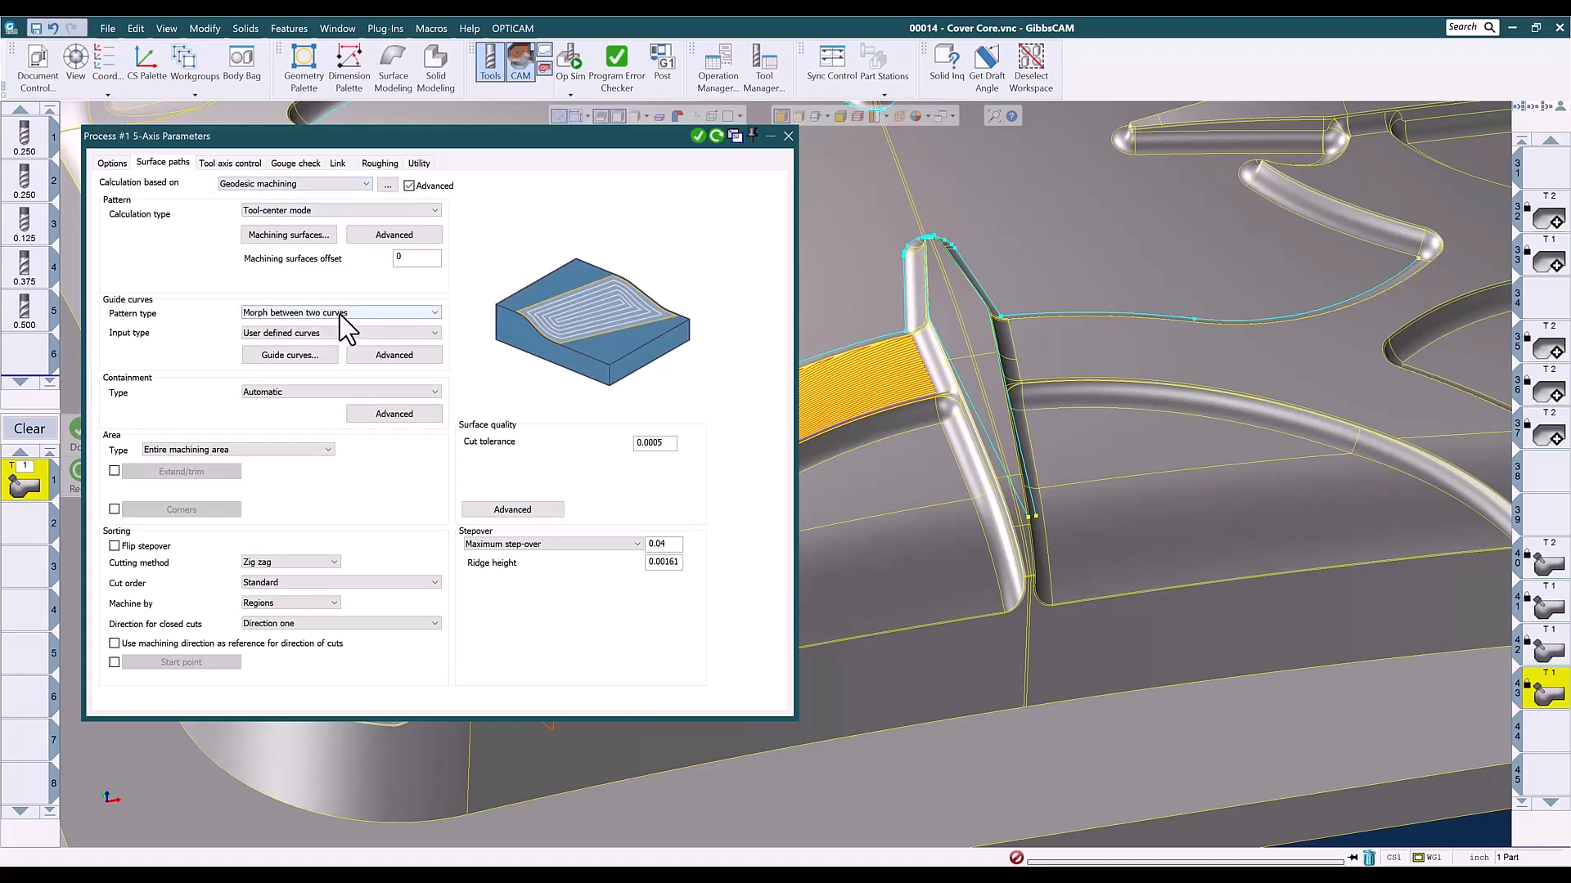
click(788, 134)
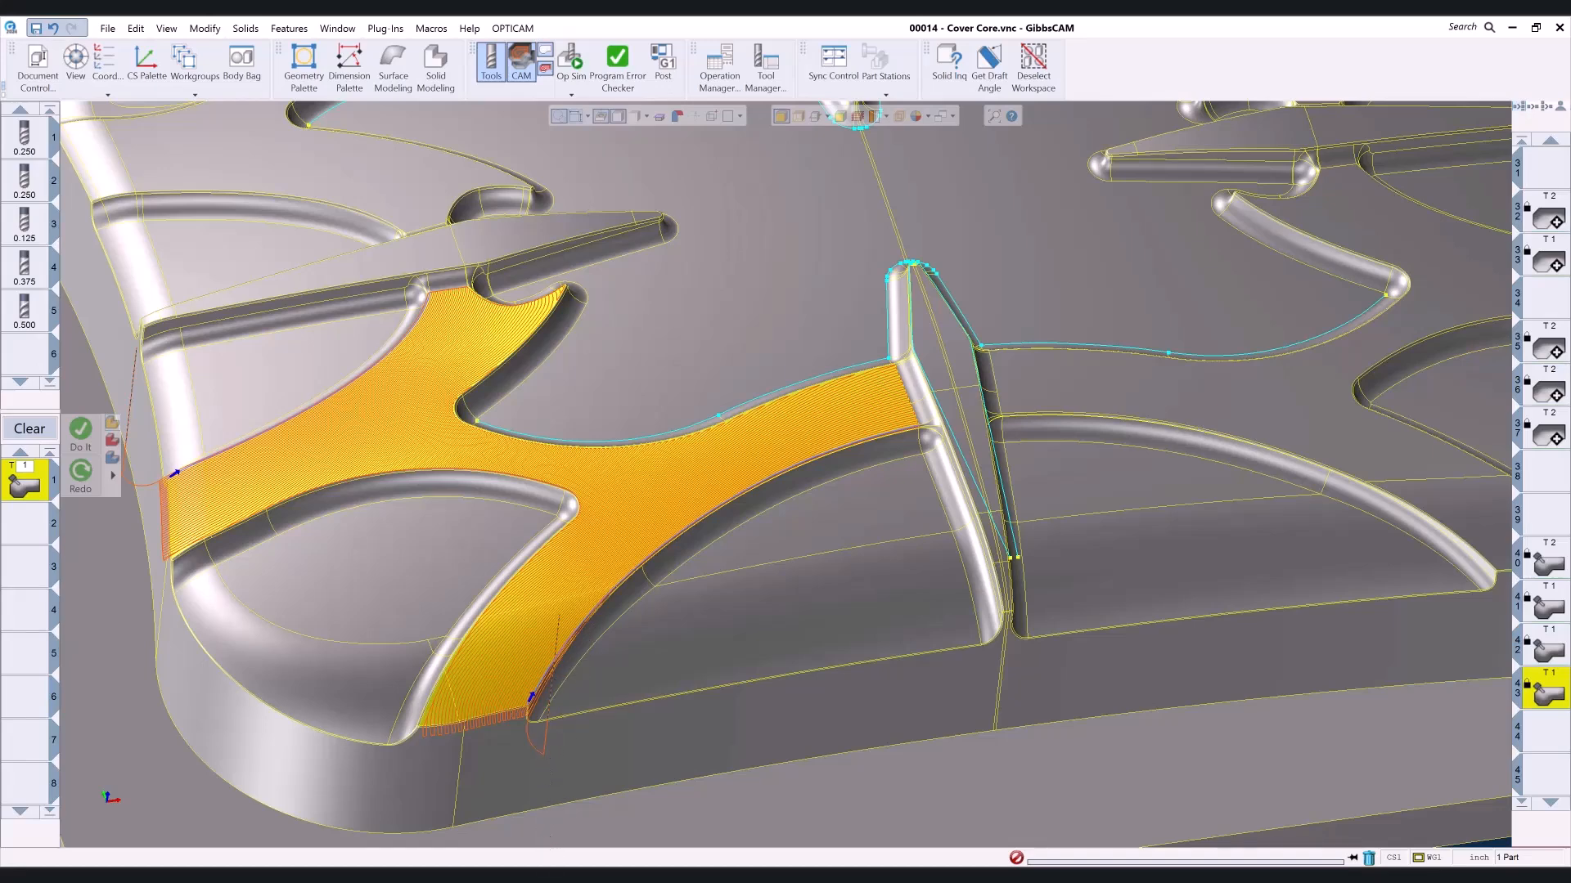
- Switch to the Cover Core - Finished - D.vnc part and view the toolpaths of operations 1, 2, 5, 11 and 15
click(721, 843)
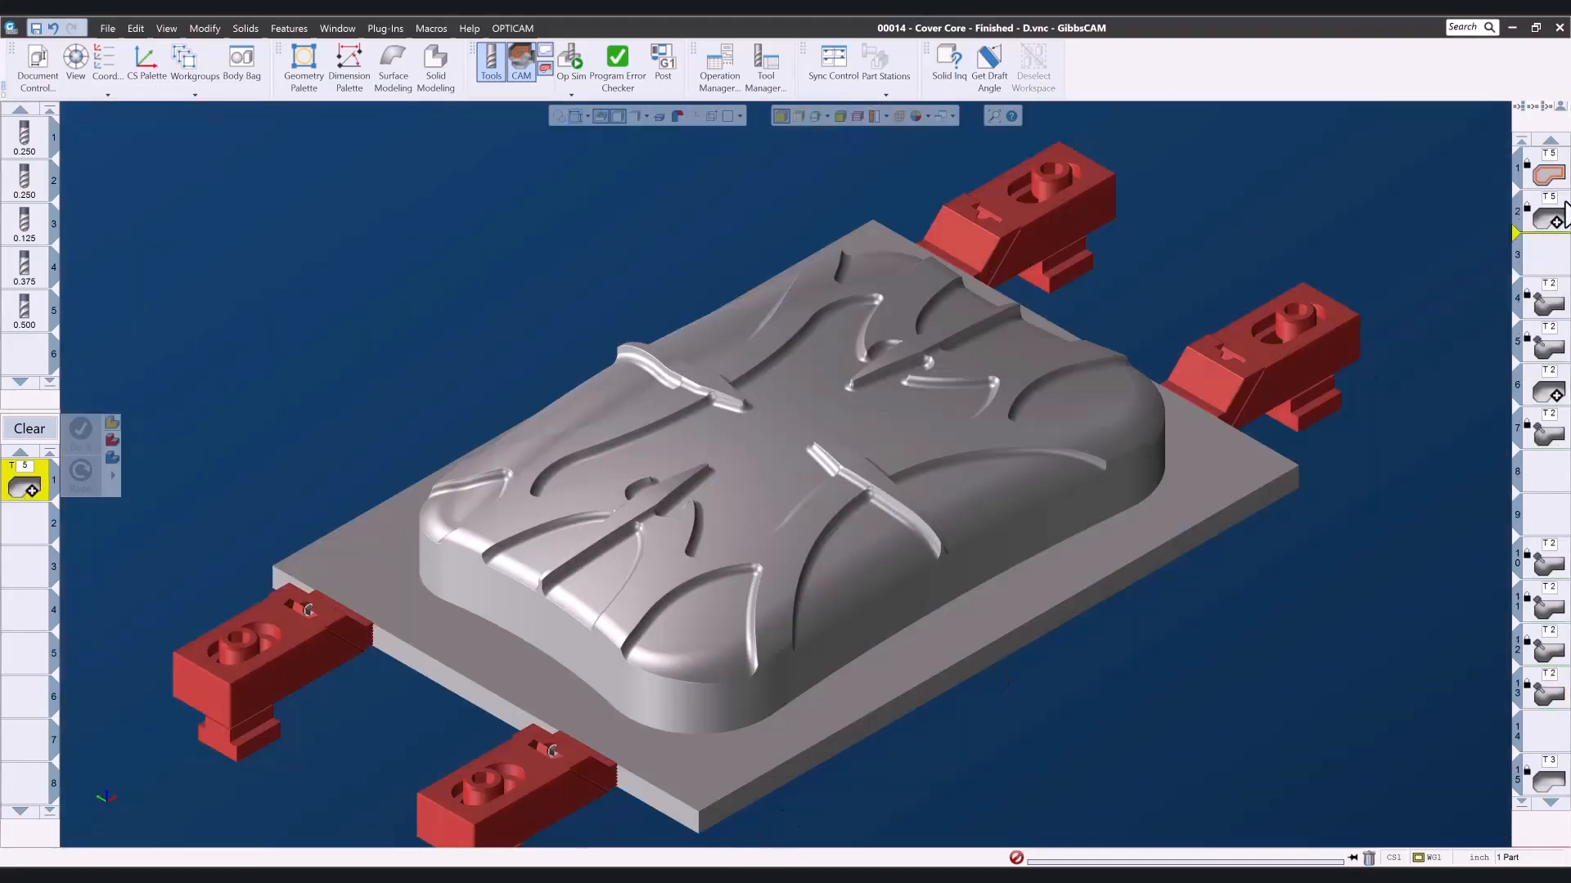
click(1542, 172)
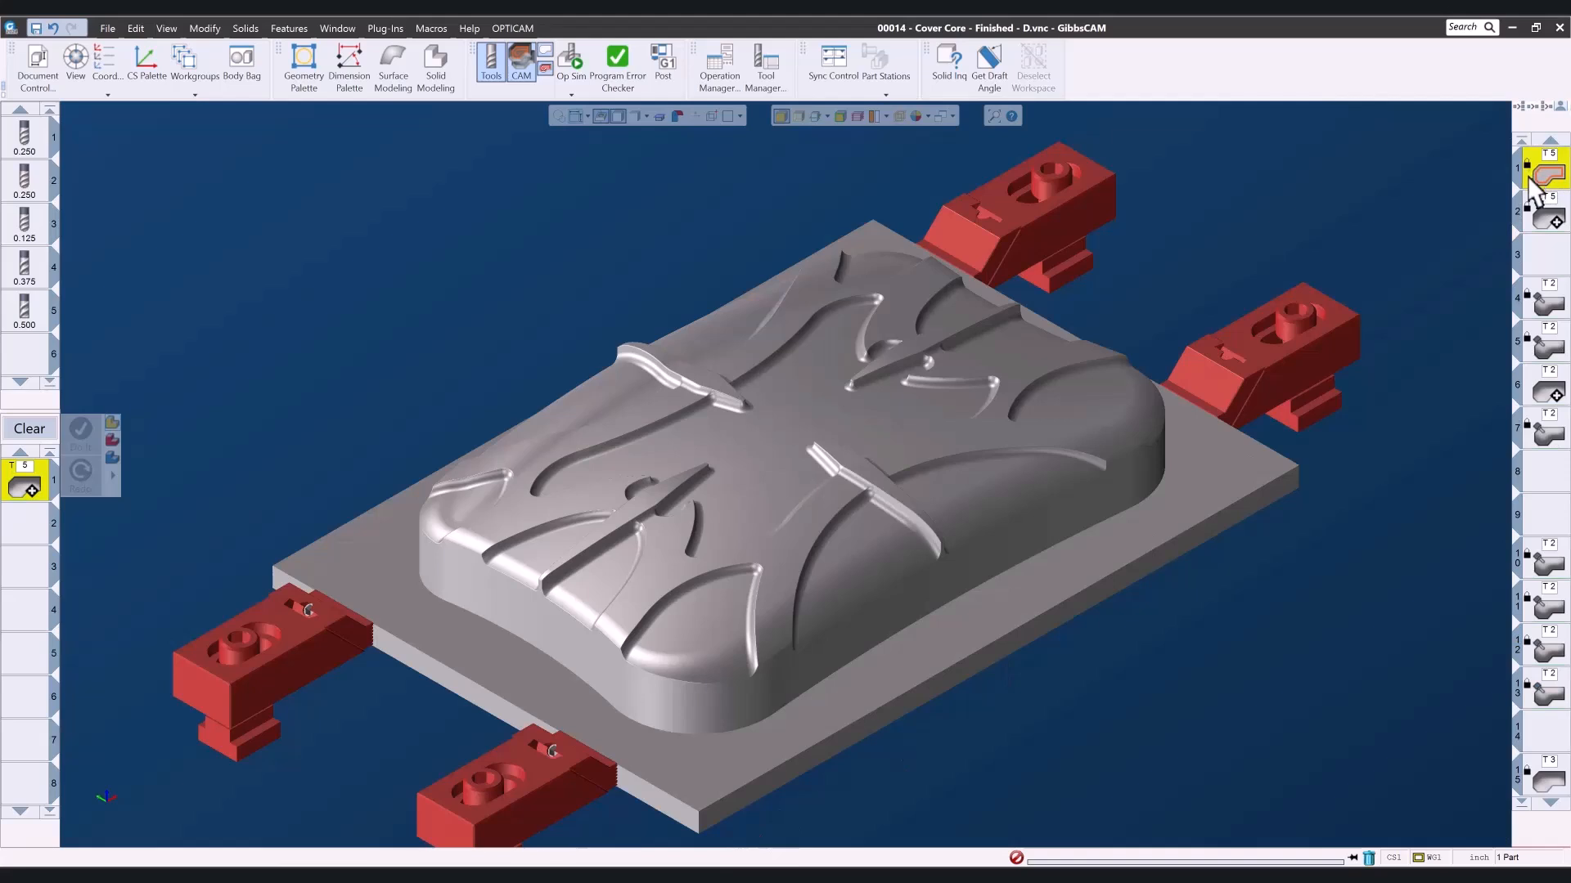
click(1544, 219)
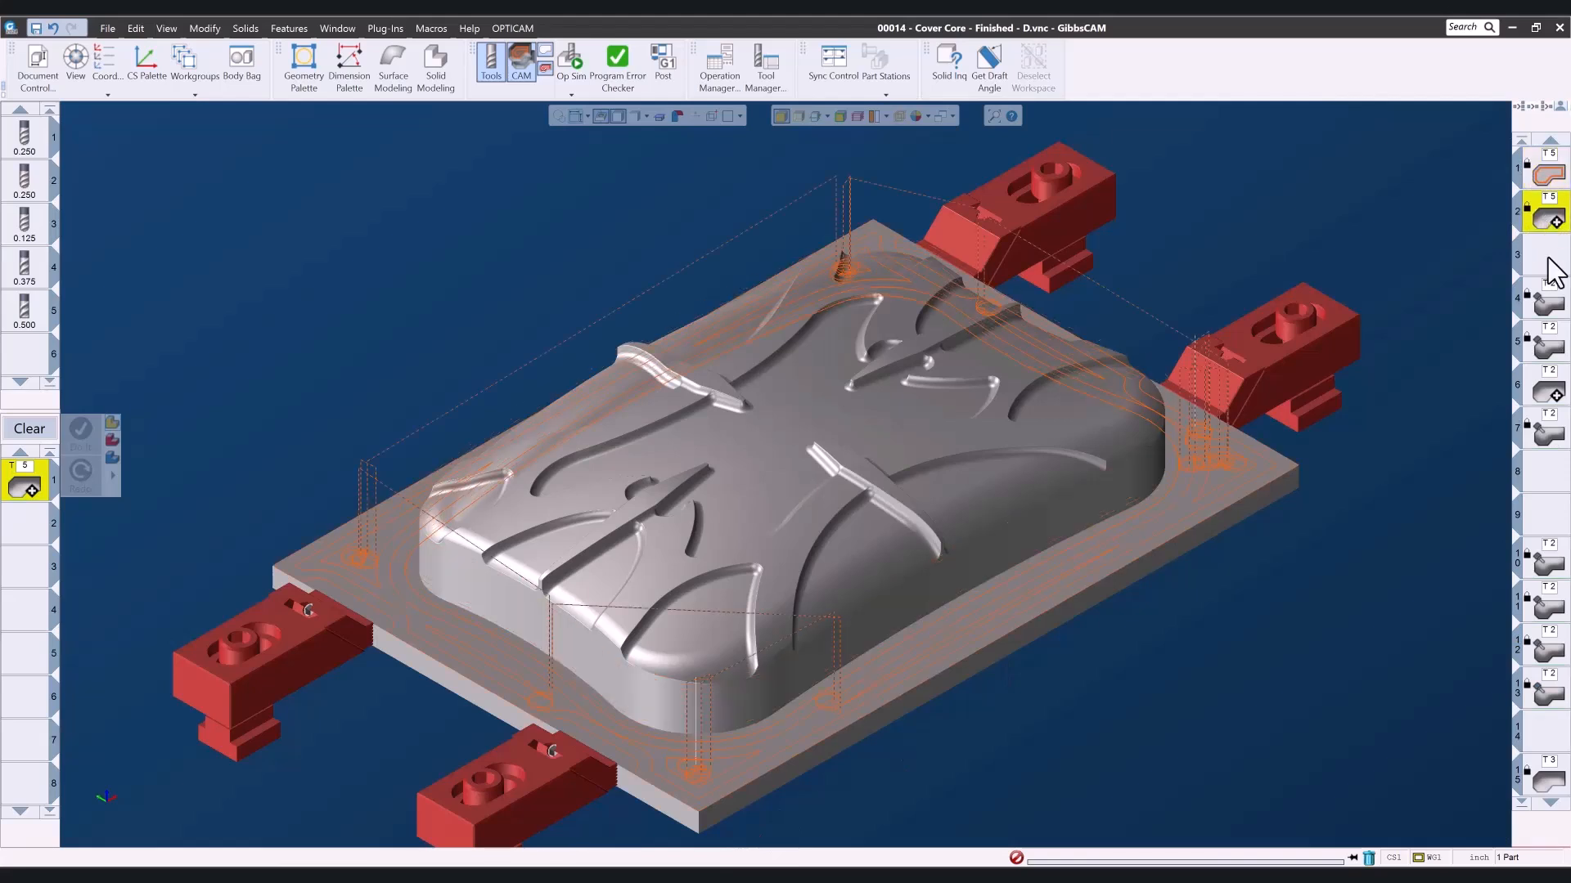
click(1548, 343)
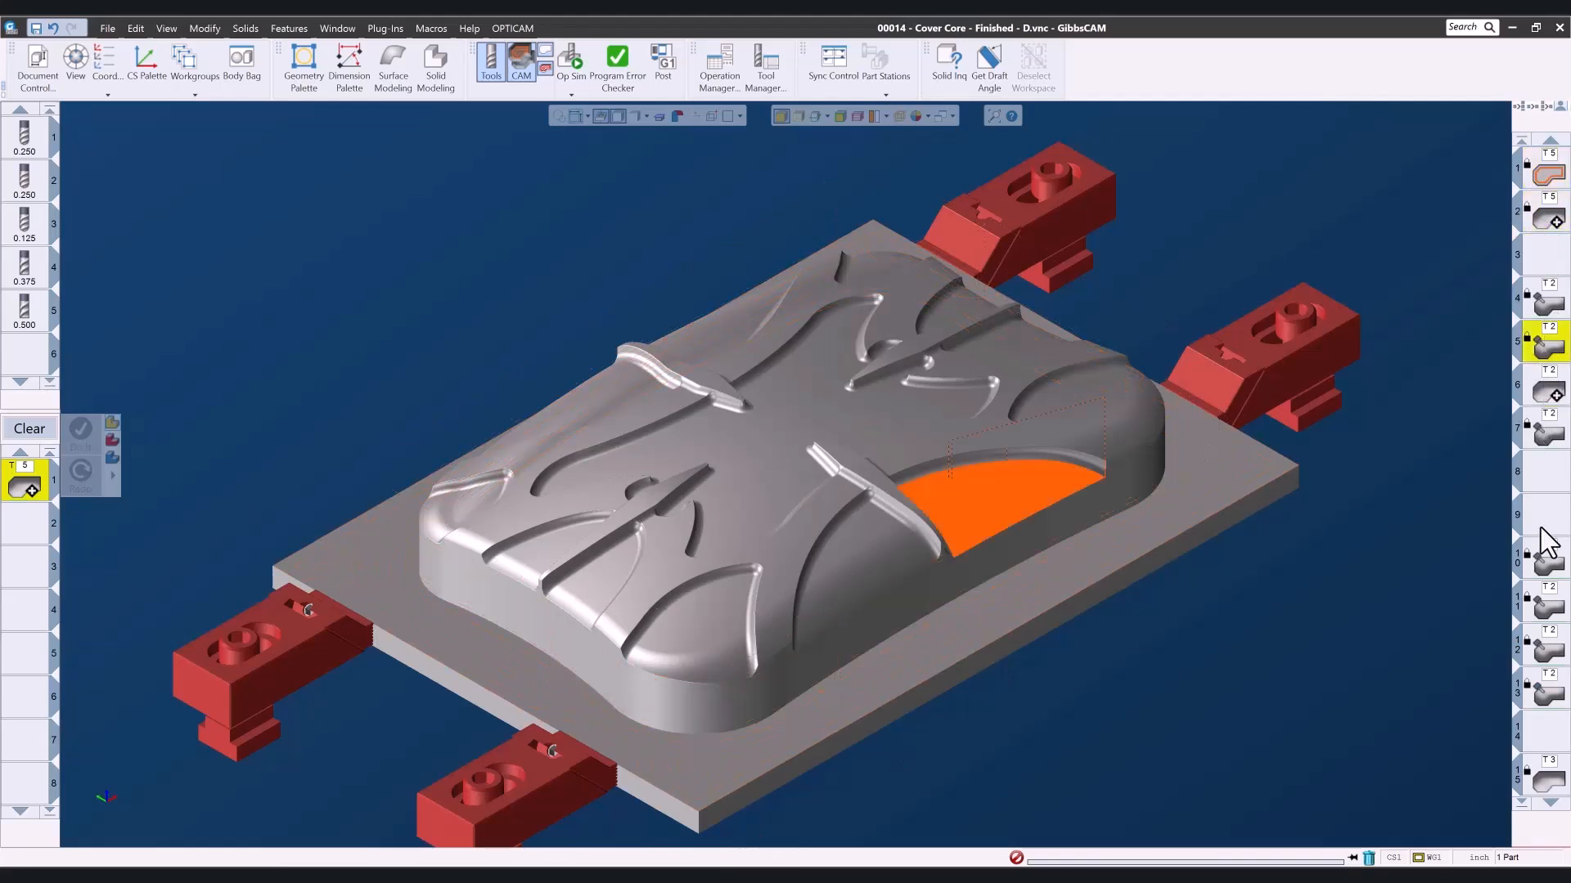
click(1549, 605)
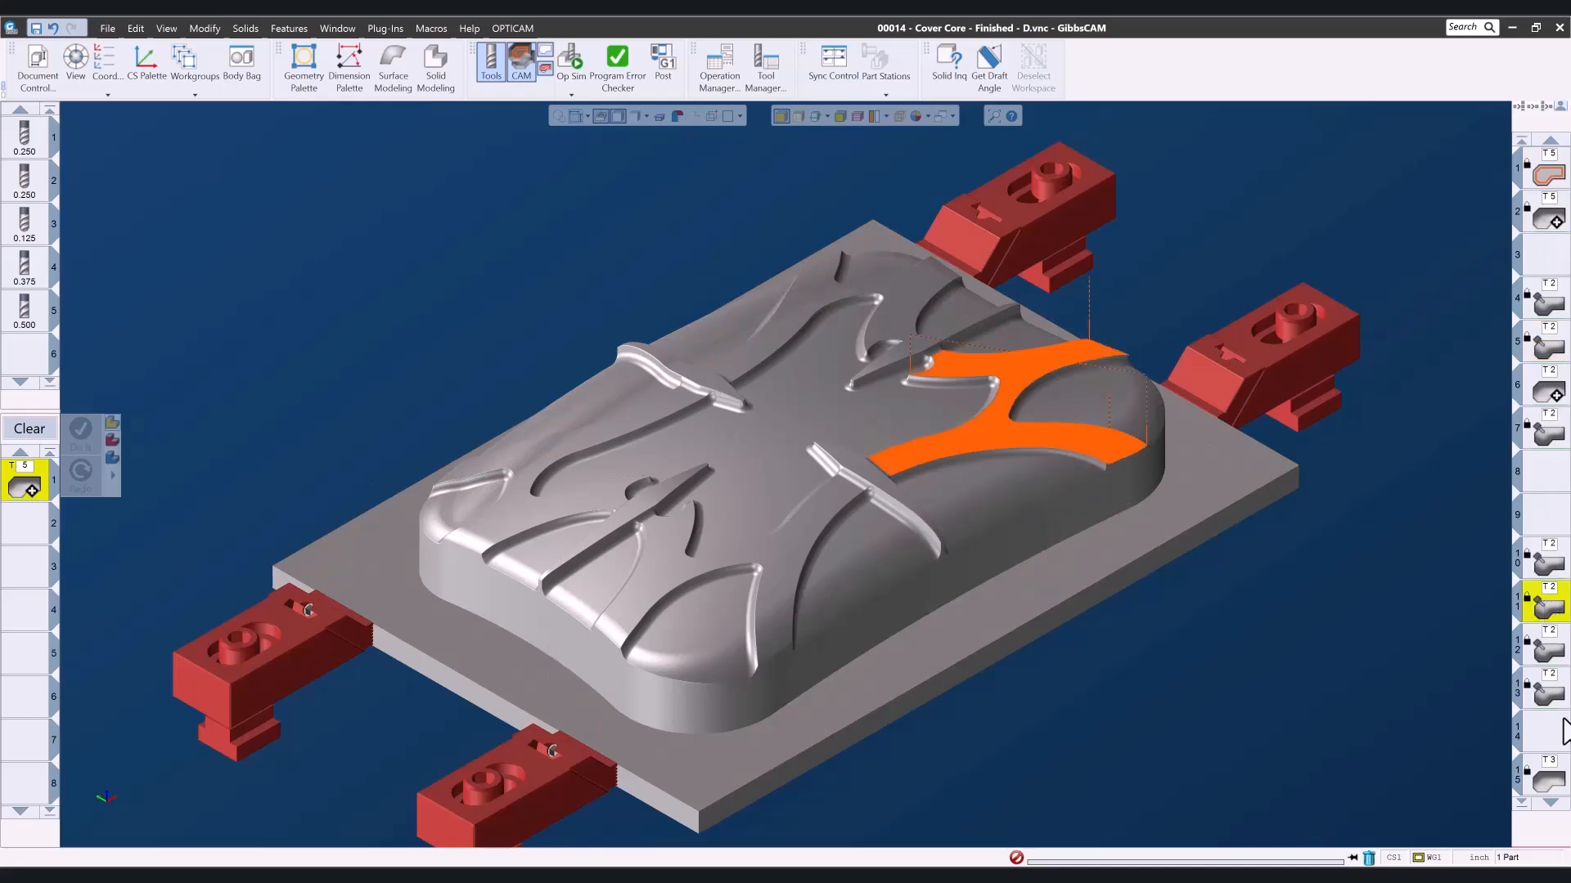
click(1557, 782)
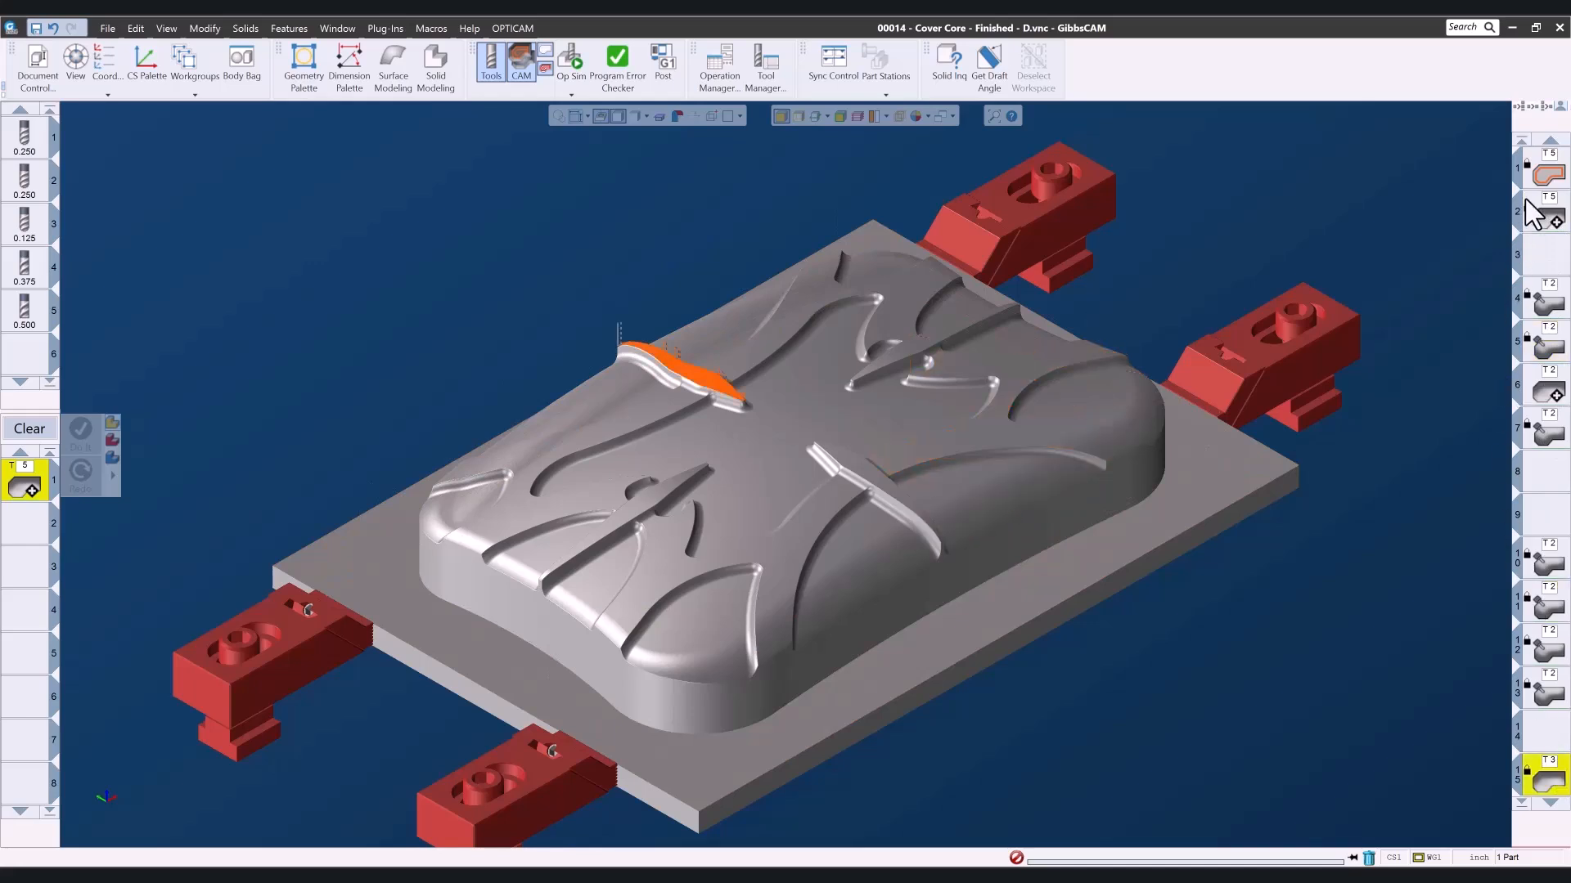
- Render the finished part's machining with Op Sim from operation 1 and inspect the stock edge beside a clamp up close
click(1548, 174)
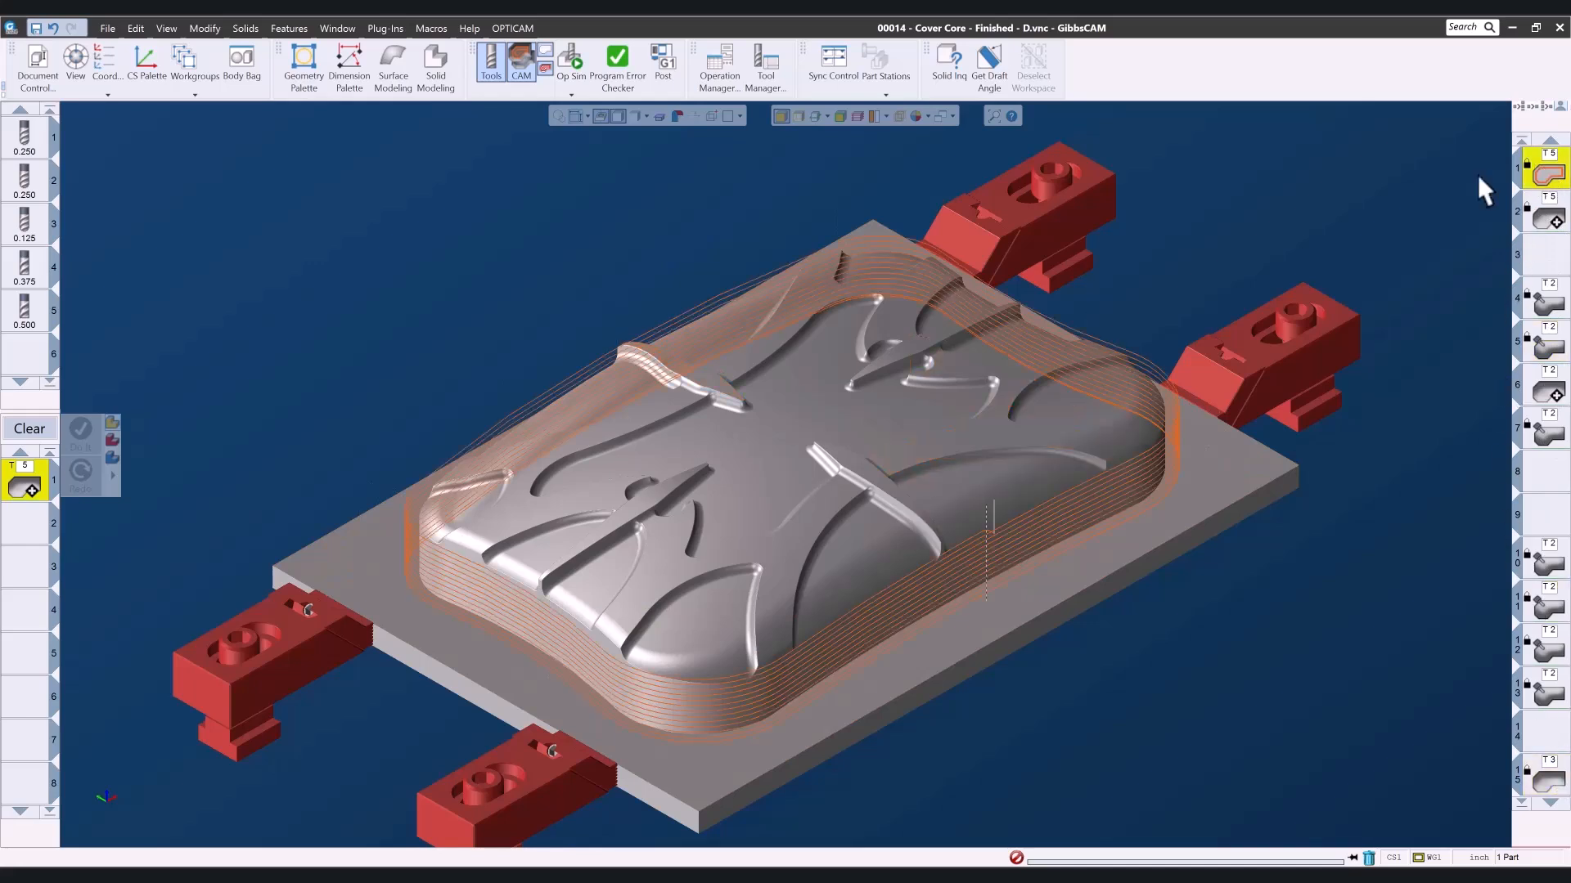
click(572, 62)
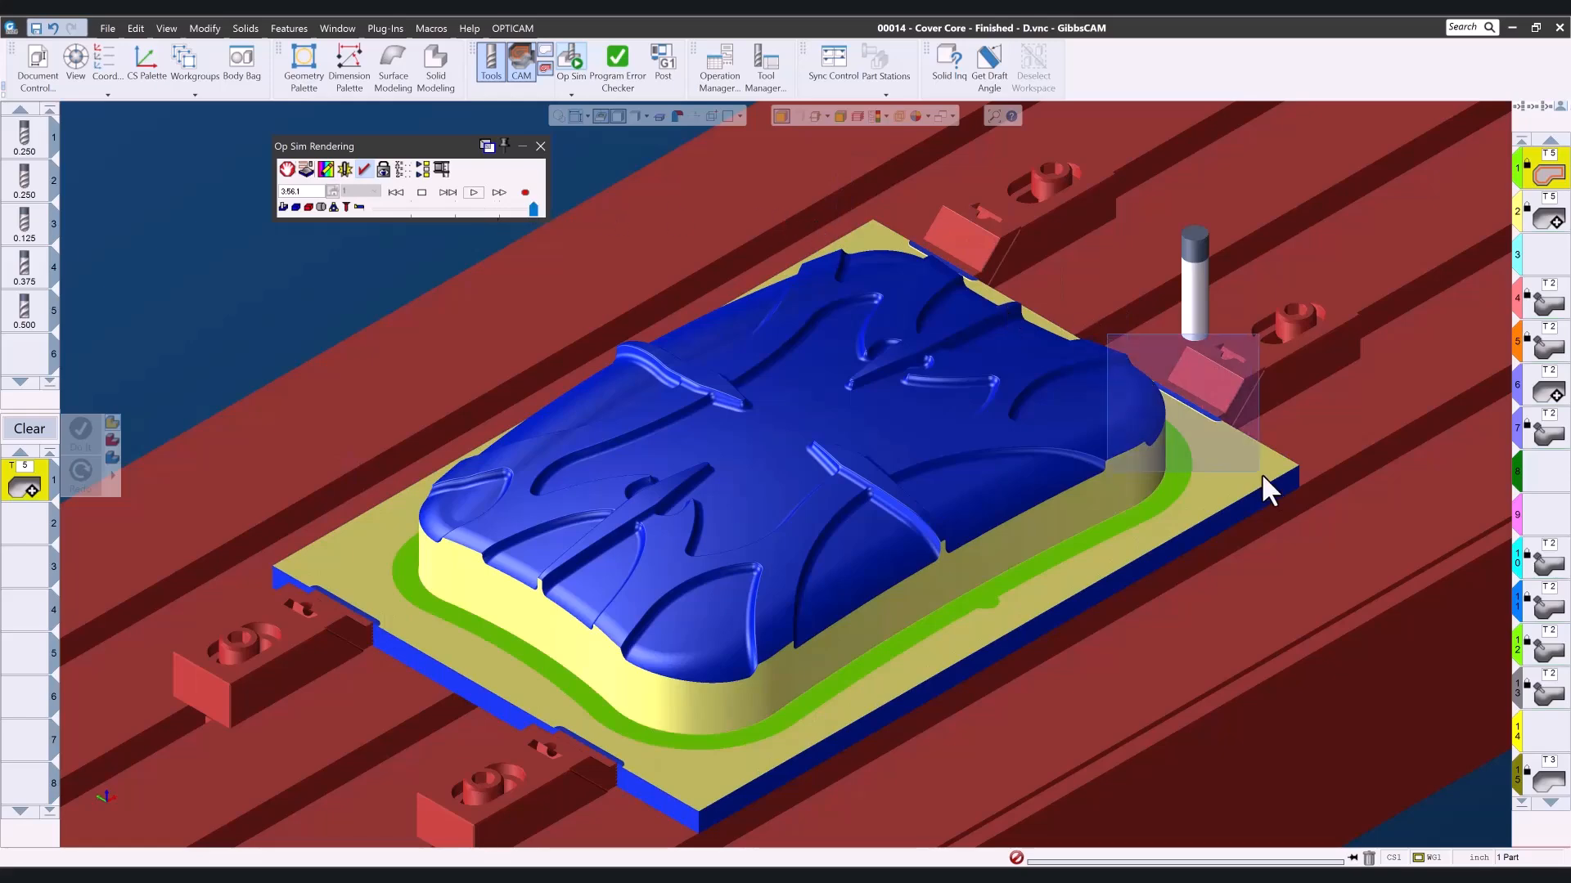
scroll(1227, 479, up, 5)
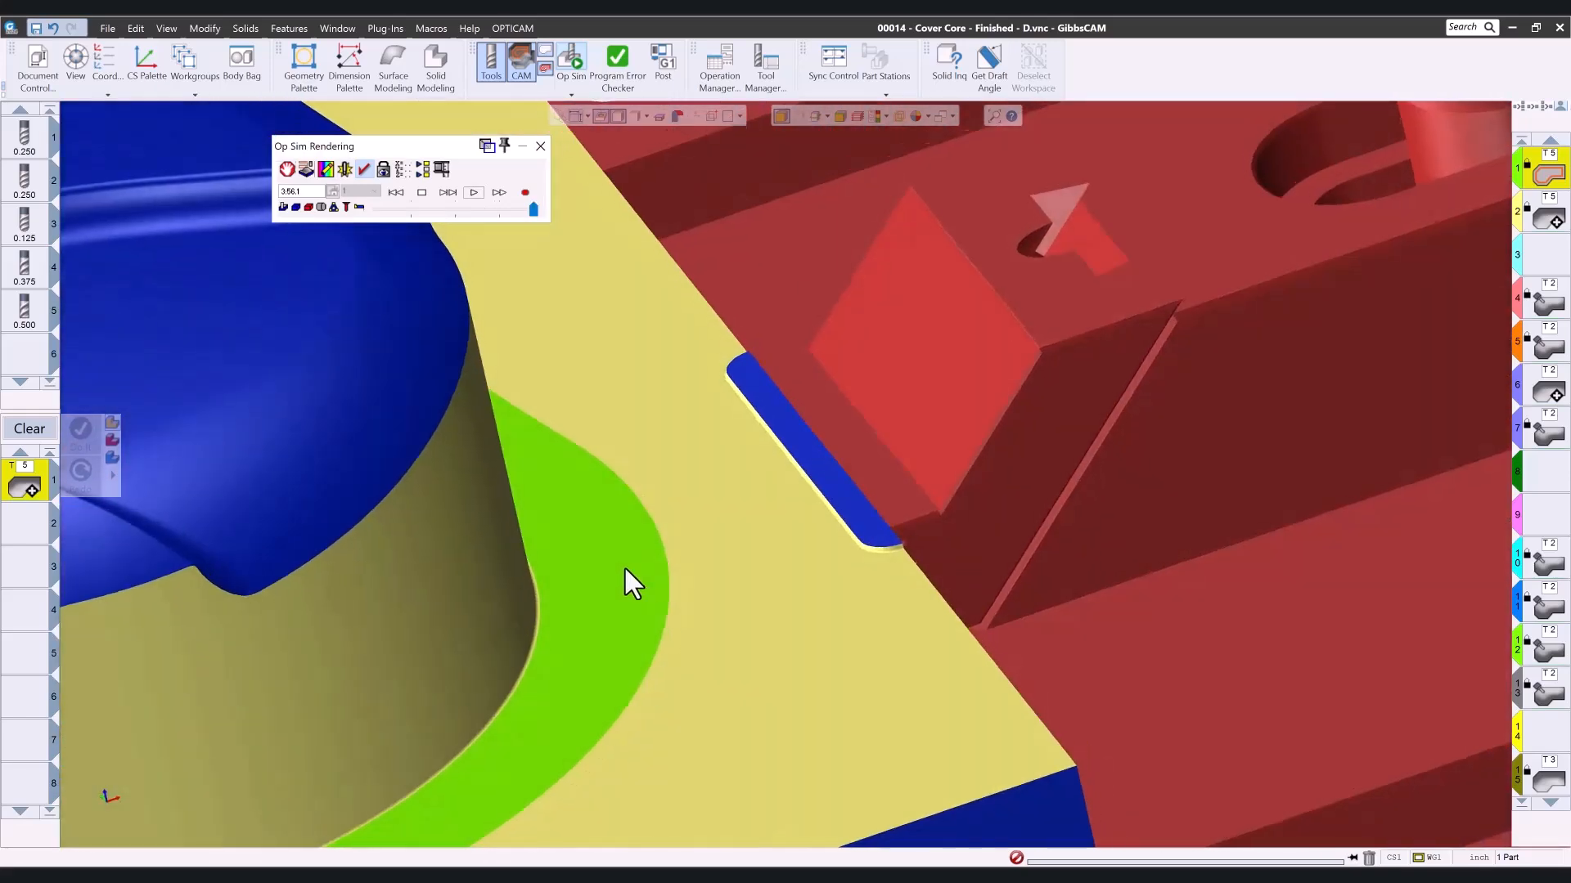
middle_drag(625, 568, 675, 532)
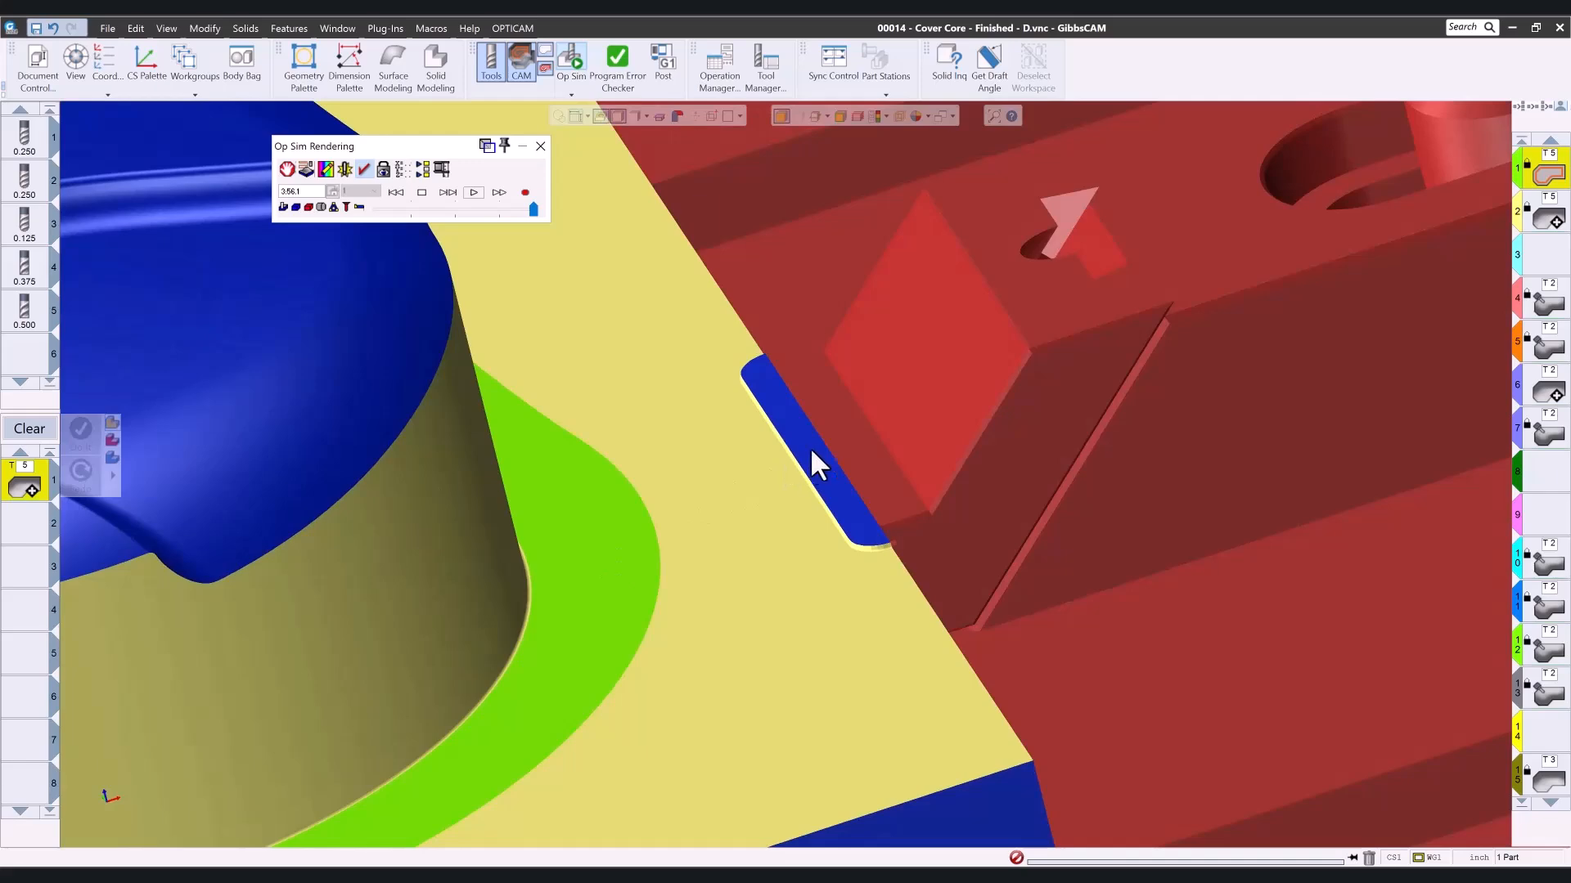
middle_drag(788, 464, 940, 699)
scroll(846, 654, down, 3)
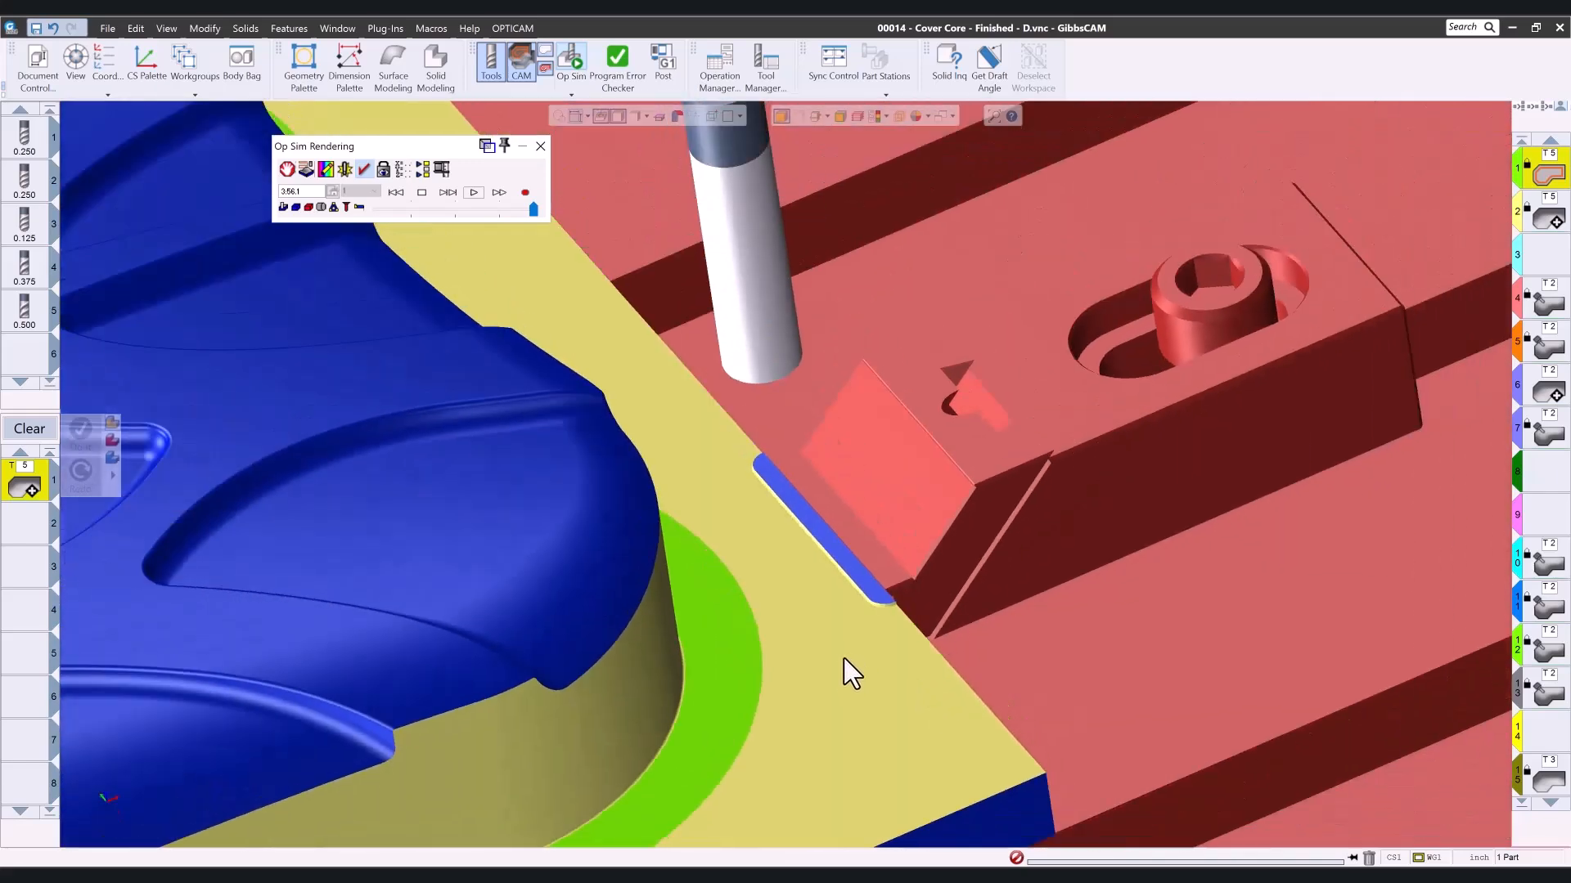
- Close the Op Sim rendering and view the toolpaths of operations 4 to 7 on the whole cover core
middle_drag(569, 686, 1086, 526)
scroll(583, 666, down, 5)
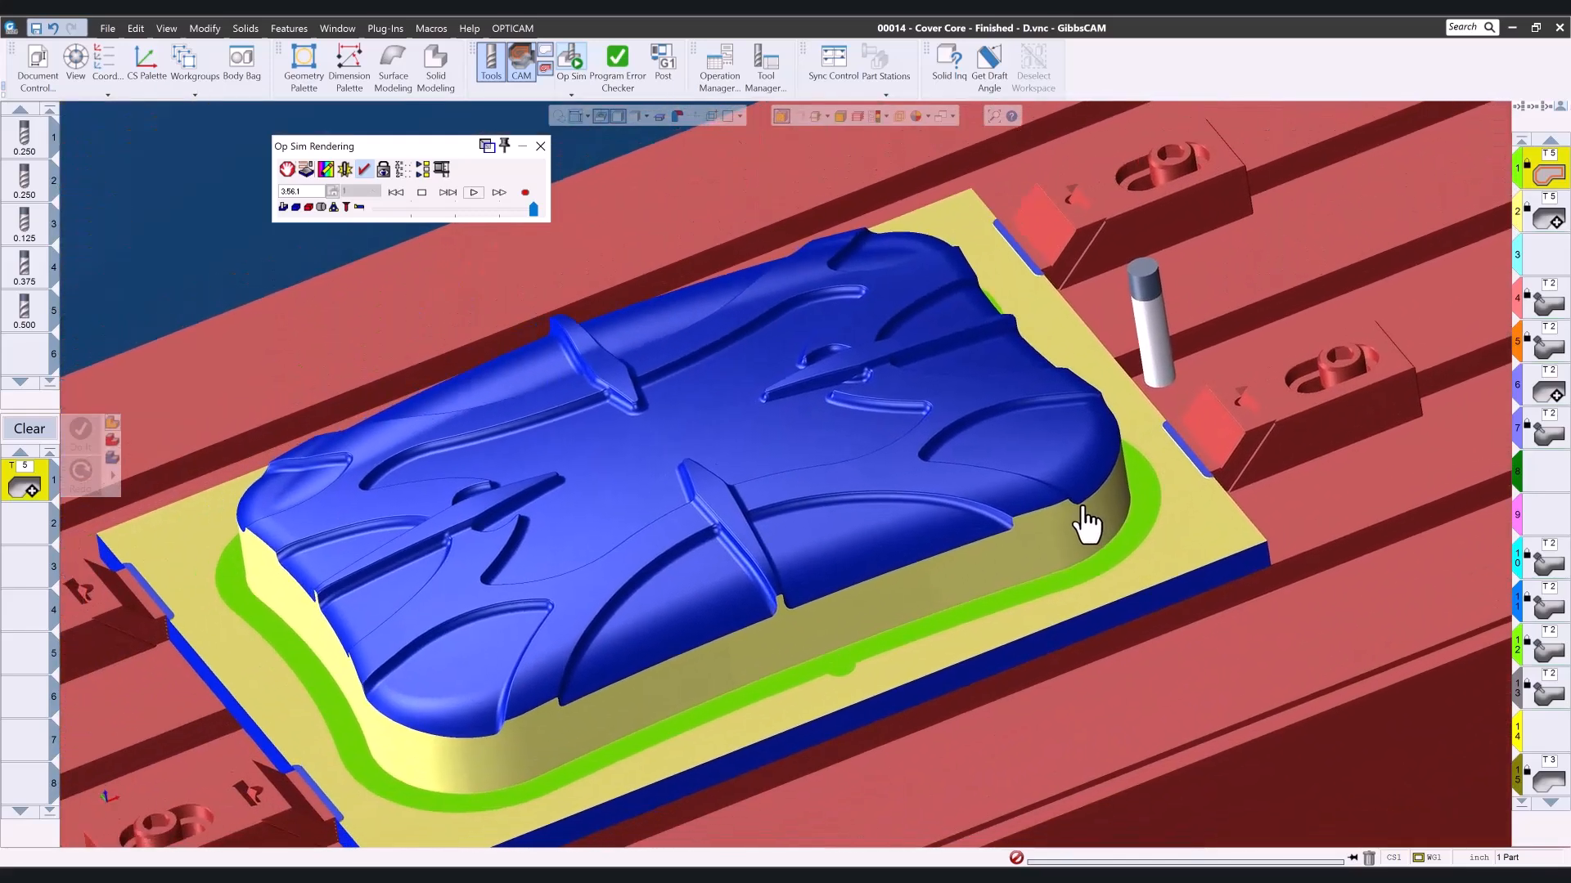
click(540, 146)
drag(1549, 311, 1546, 428)
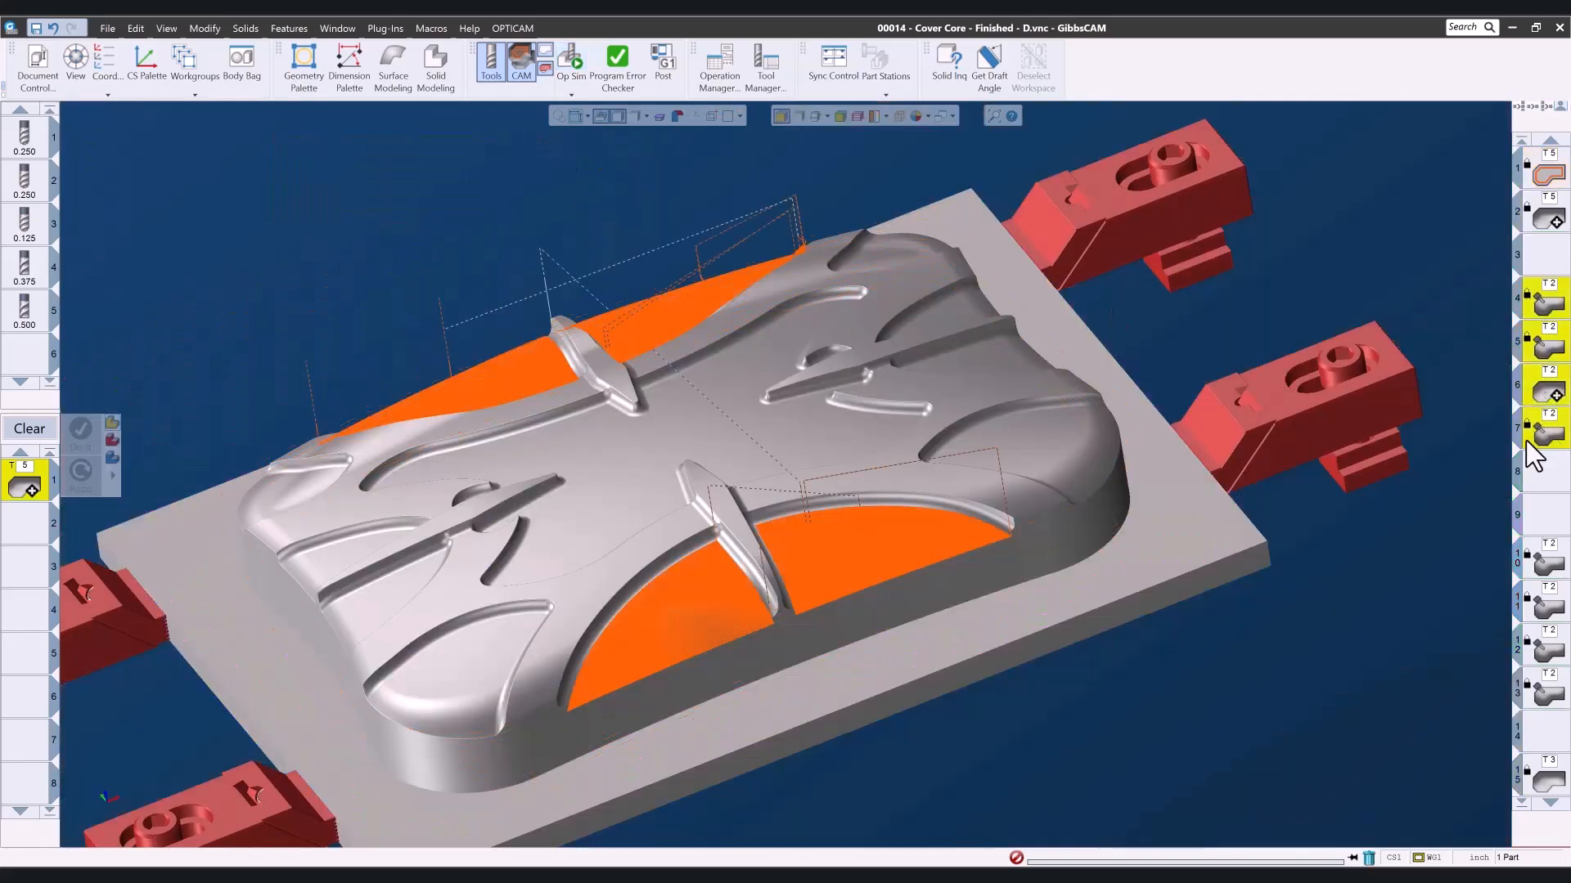
- View only operations 4 and 5 and inspect the tool passes on the front pocket floor up to its fillet and the central rib
drag(1544, 319, 1545, 347)
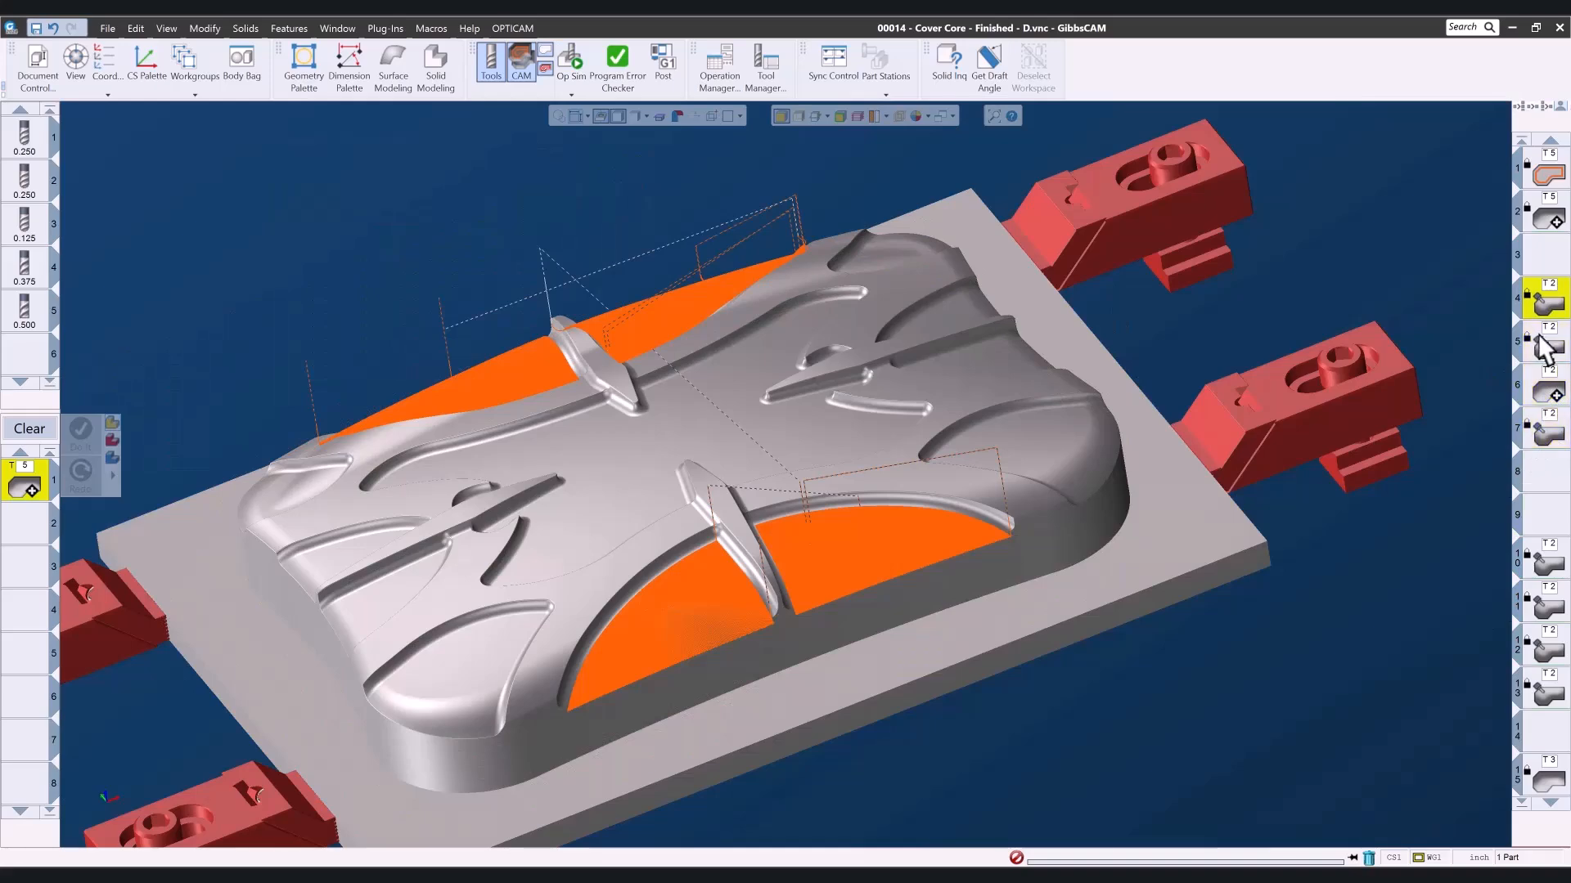
drag(587, 493, 806, 740)
middle_drag(1472, 577, 1163, 765)
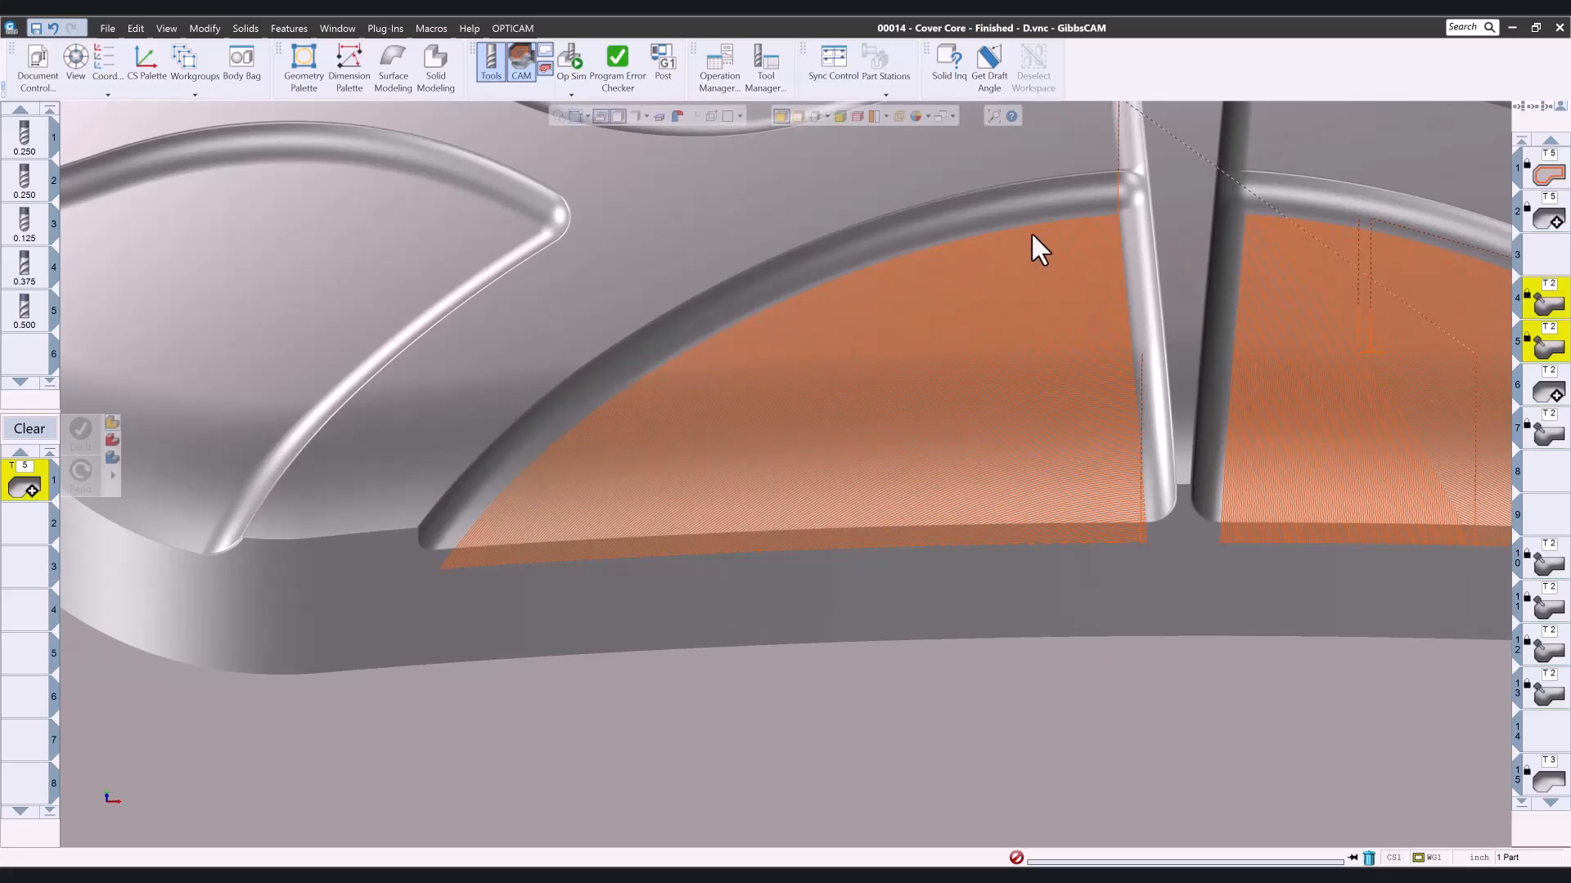
drag(962, 243, 1086, 402)
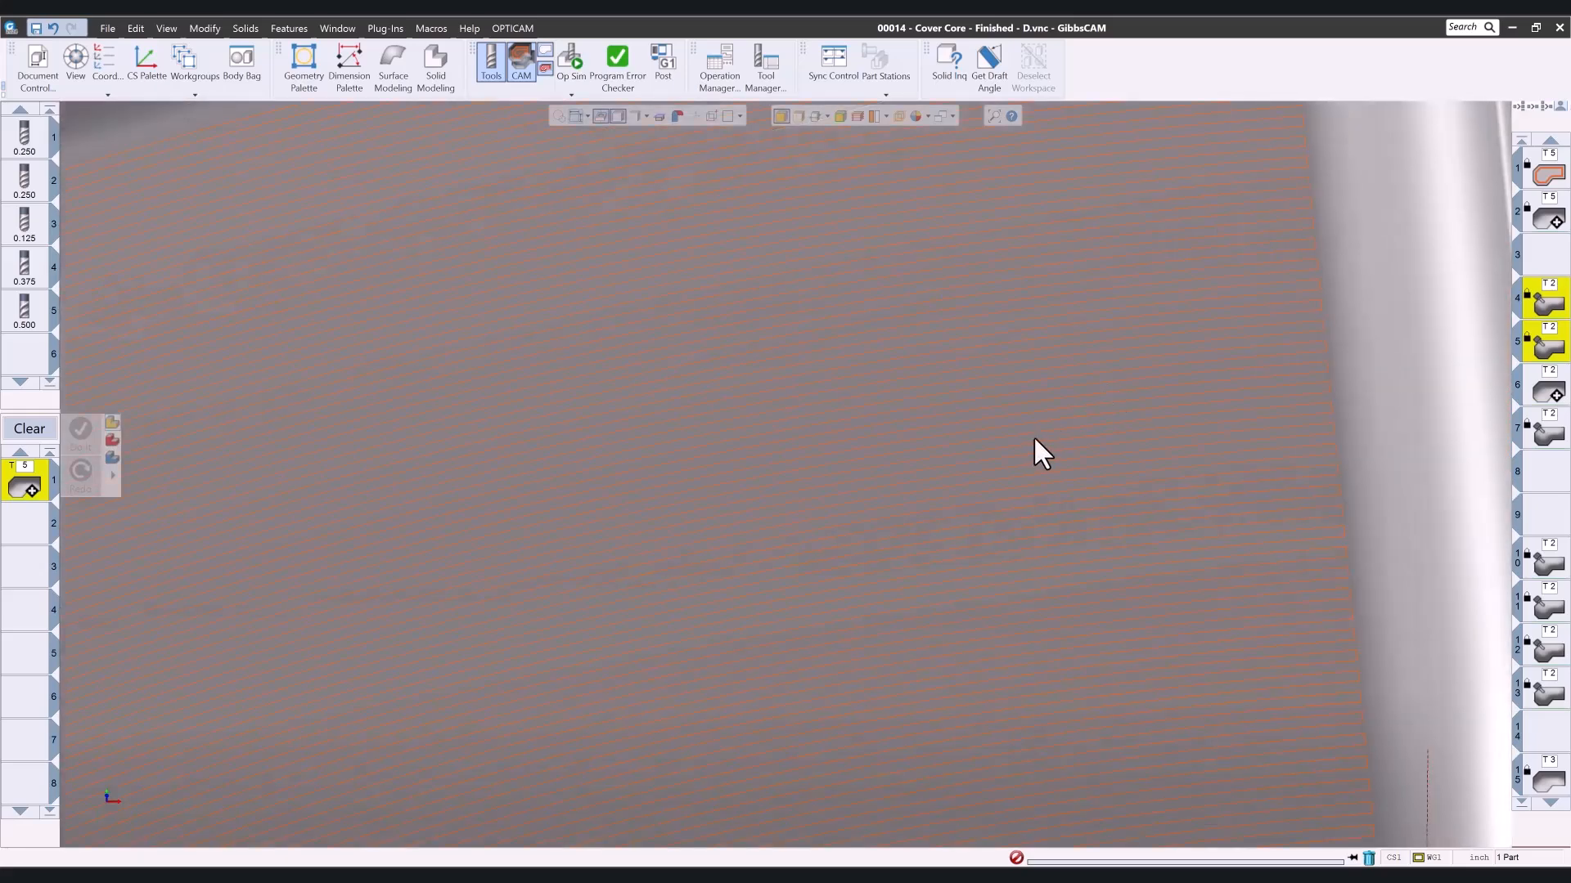
scroll(1034, 435, down, 3)
middle_drag(1087, 355, 1106, 456)
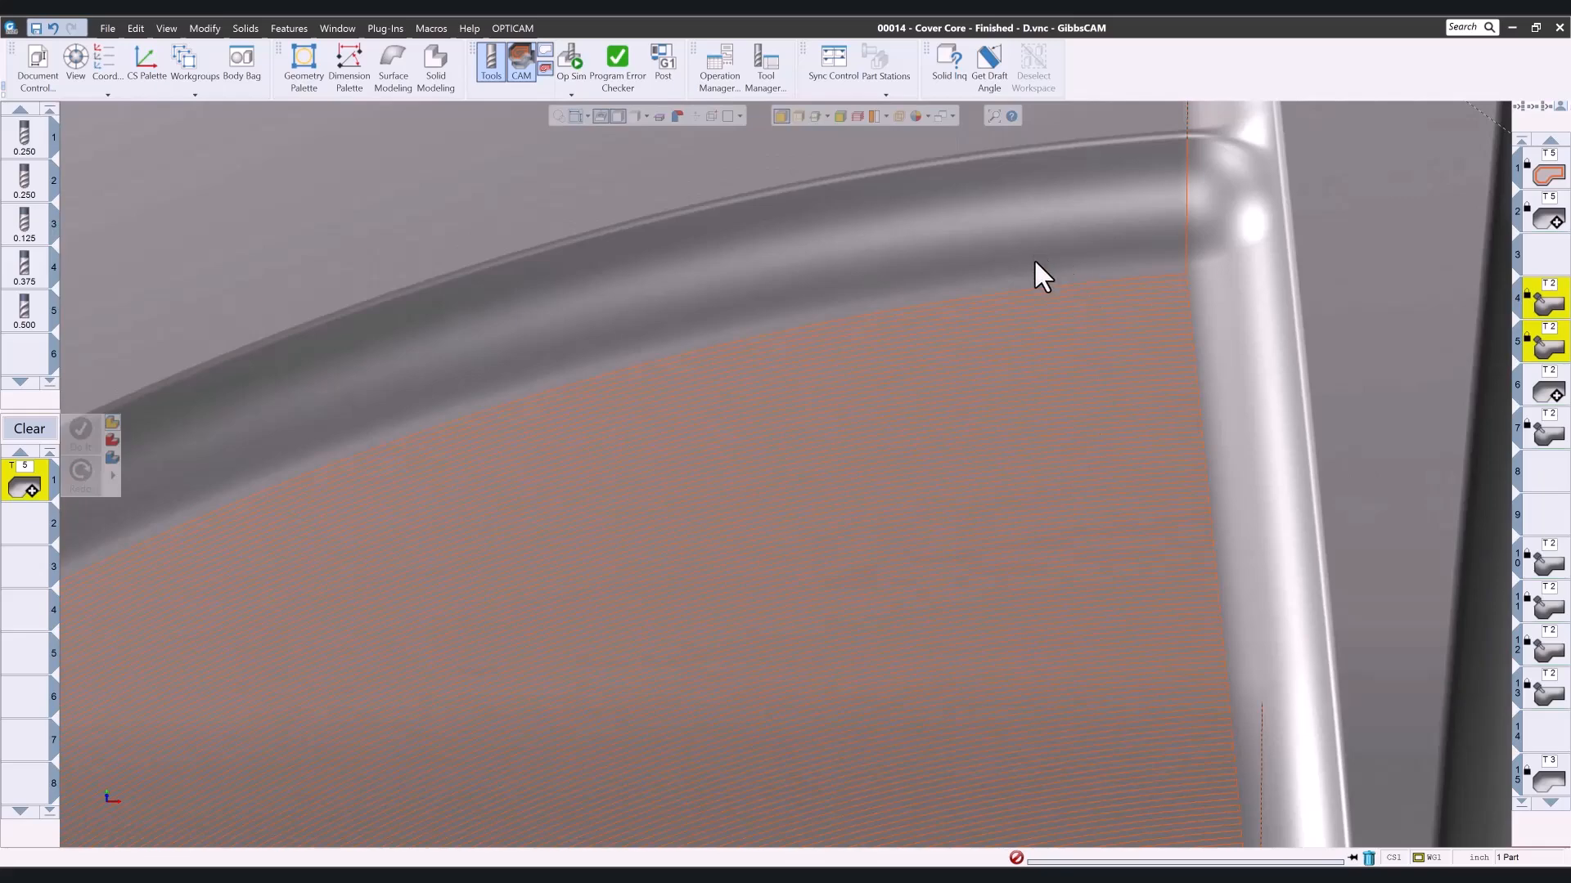
scroll(1084, 438, down, 5)
- Inspect the toolpath and its retract moves on the neighbouring front pocket floor across the central rib
middle_drag(1268, 458, 611, 436)
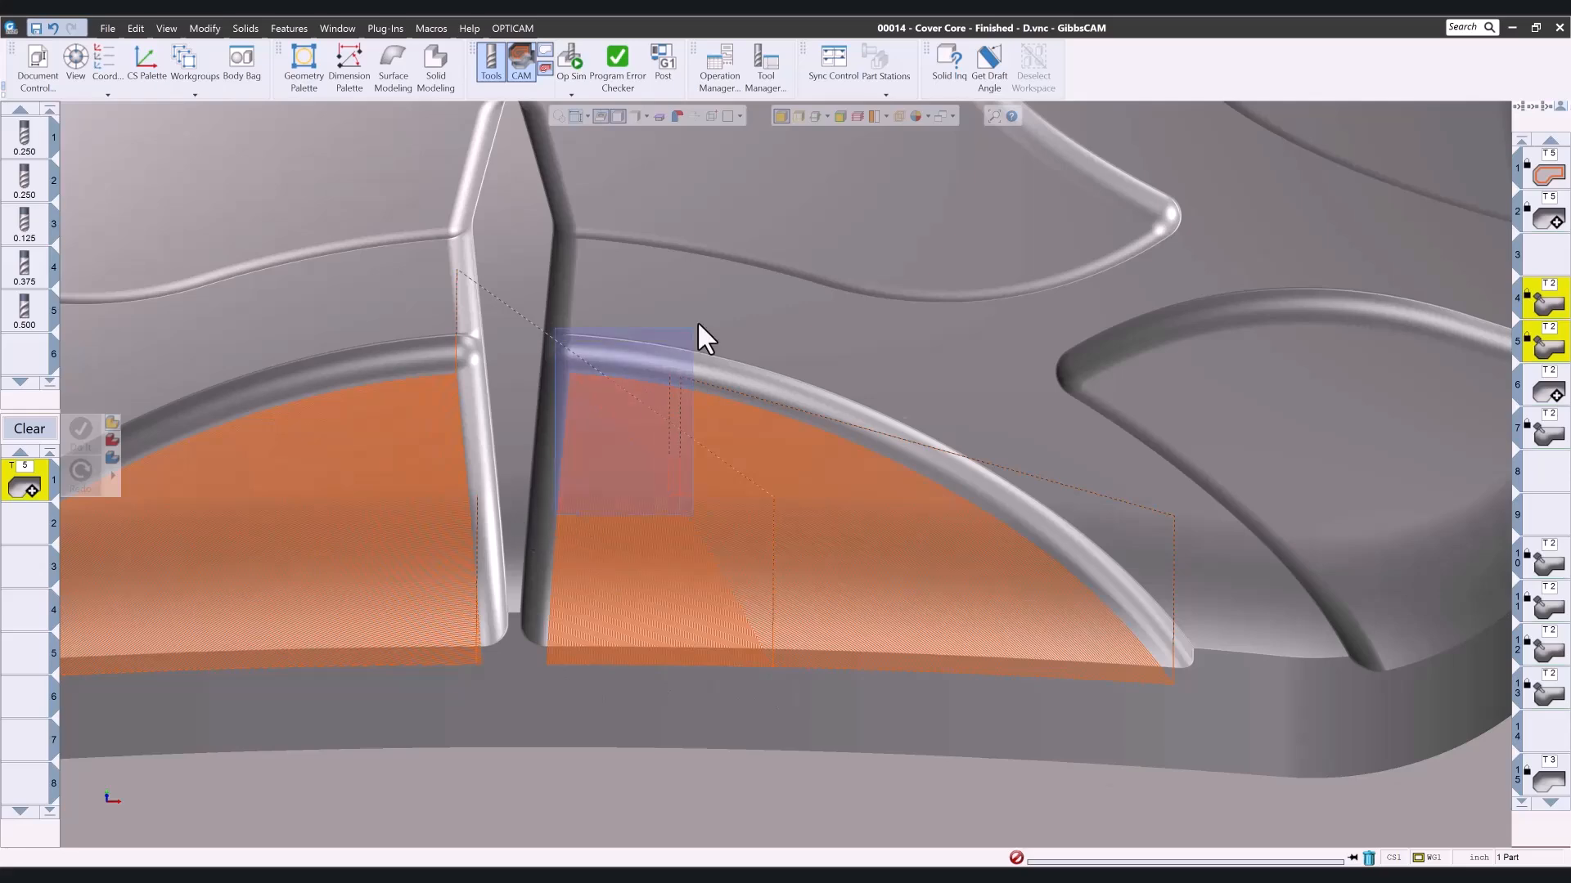
scroll(679, 338, up, 3)
scroll(834, 482, down, 6)
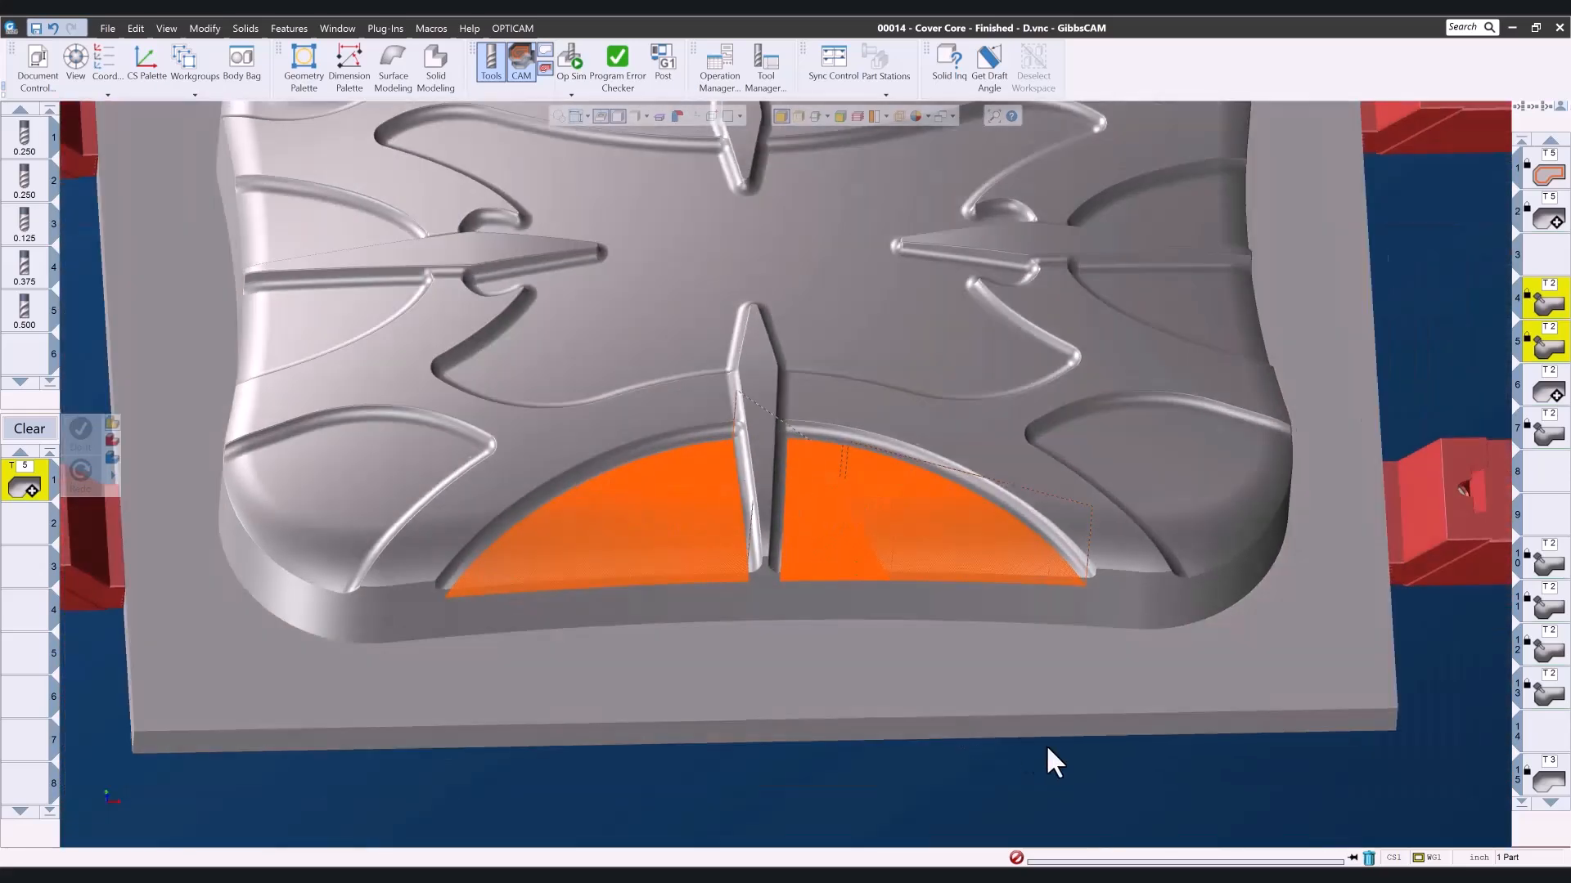
- Run the Op Sim rendering of operations 4 and 5 in an oblique view of the front pockets and close it
middle_drag(1049, 749, 665, 228)
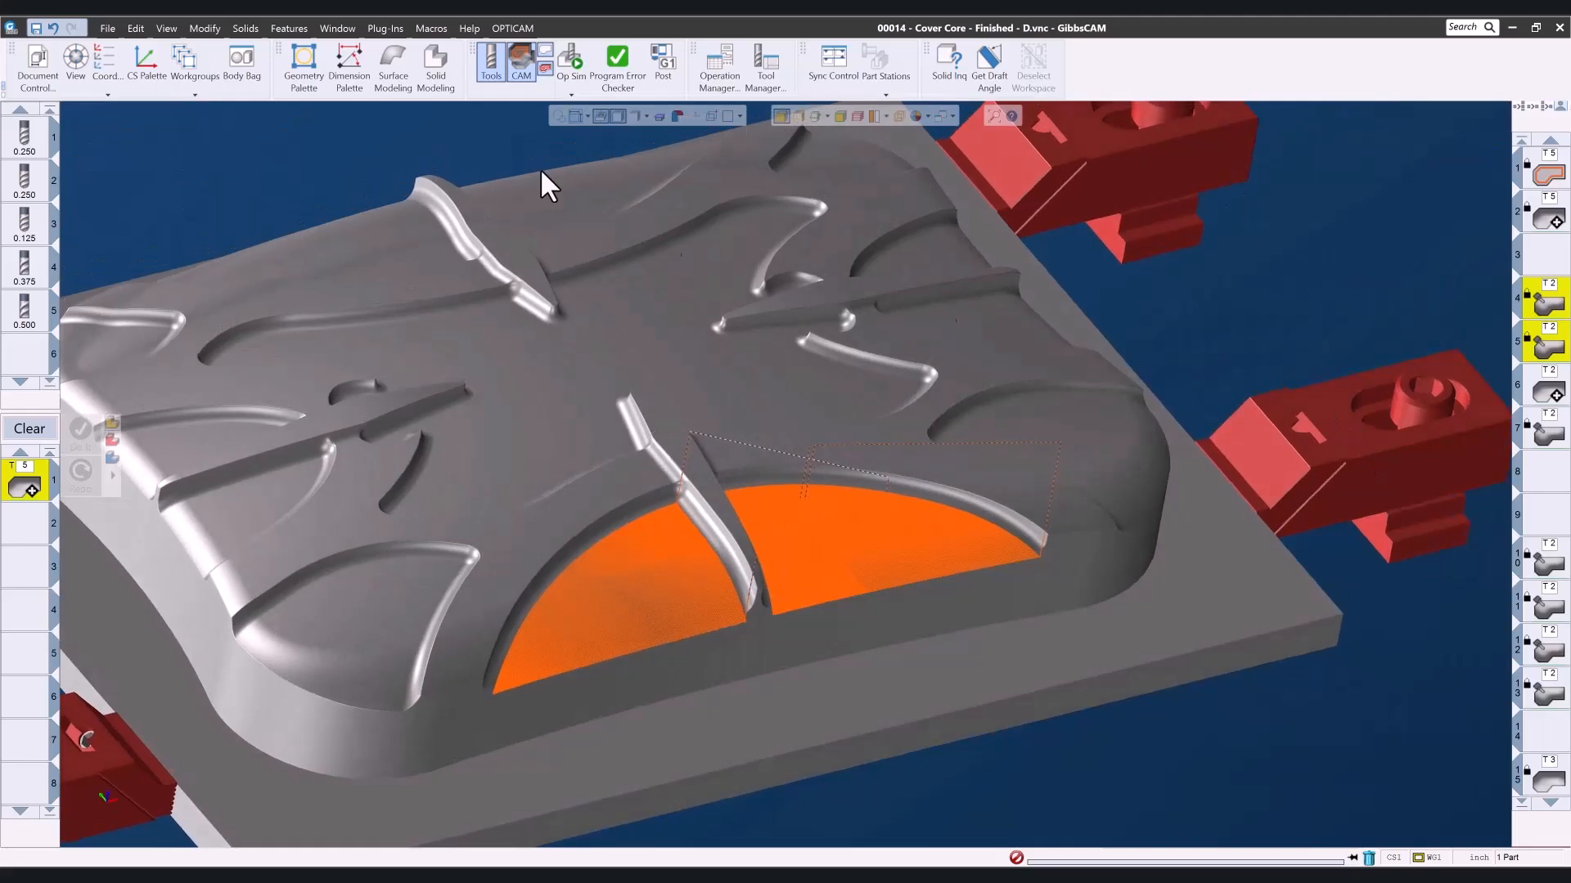
click(573, 69)
click(475, 194)
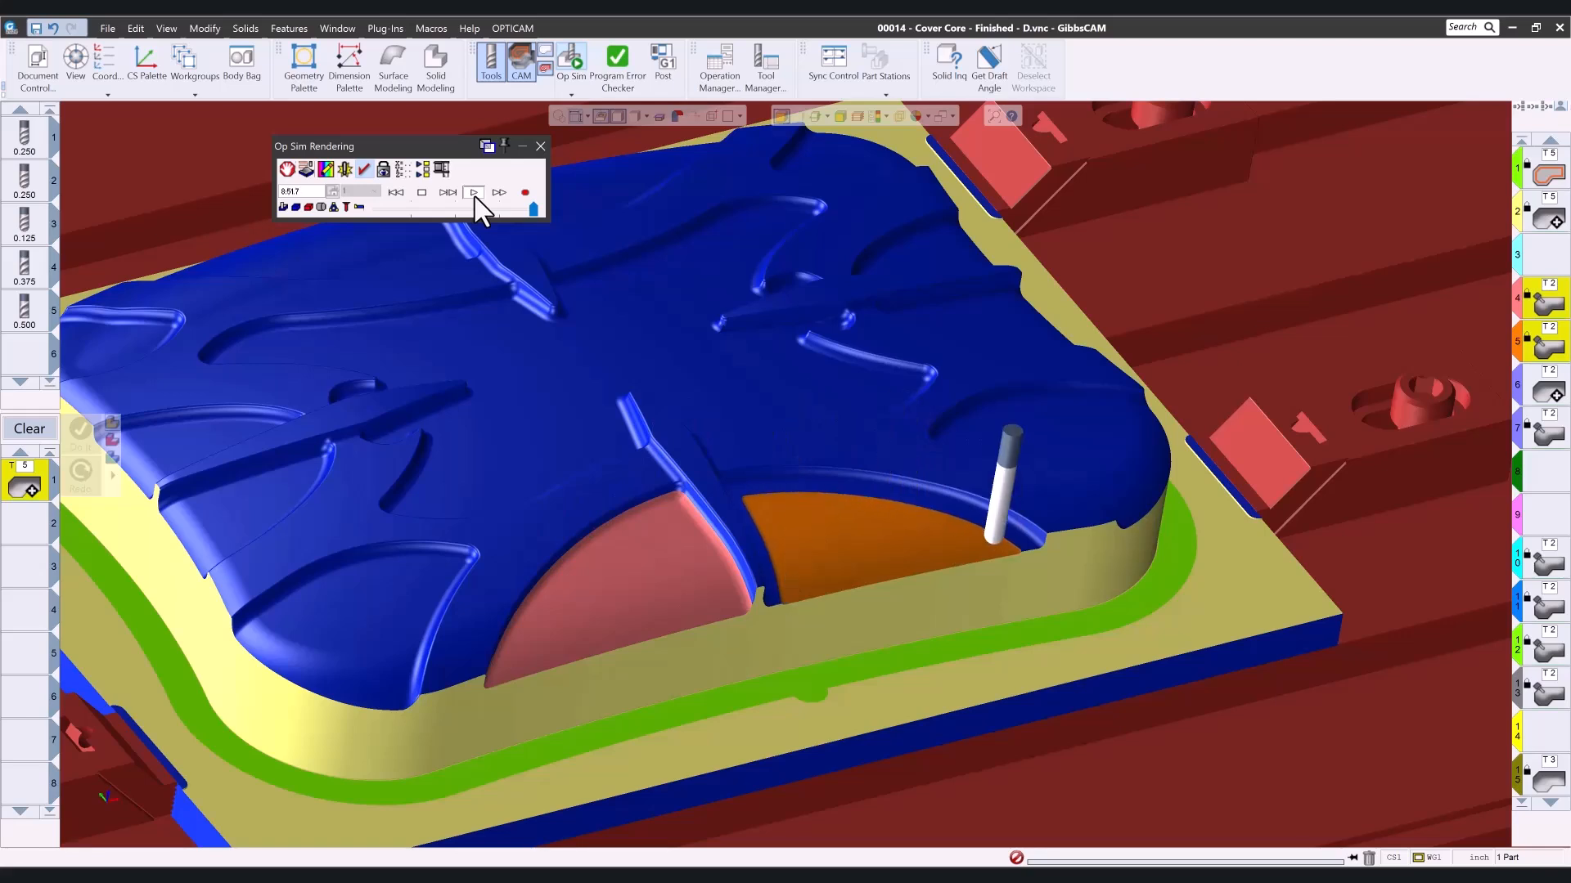
click(540, 146)
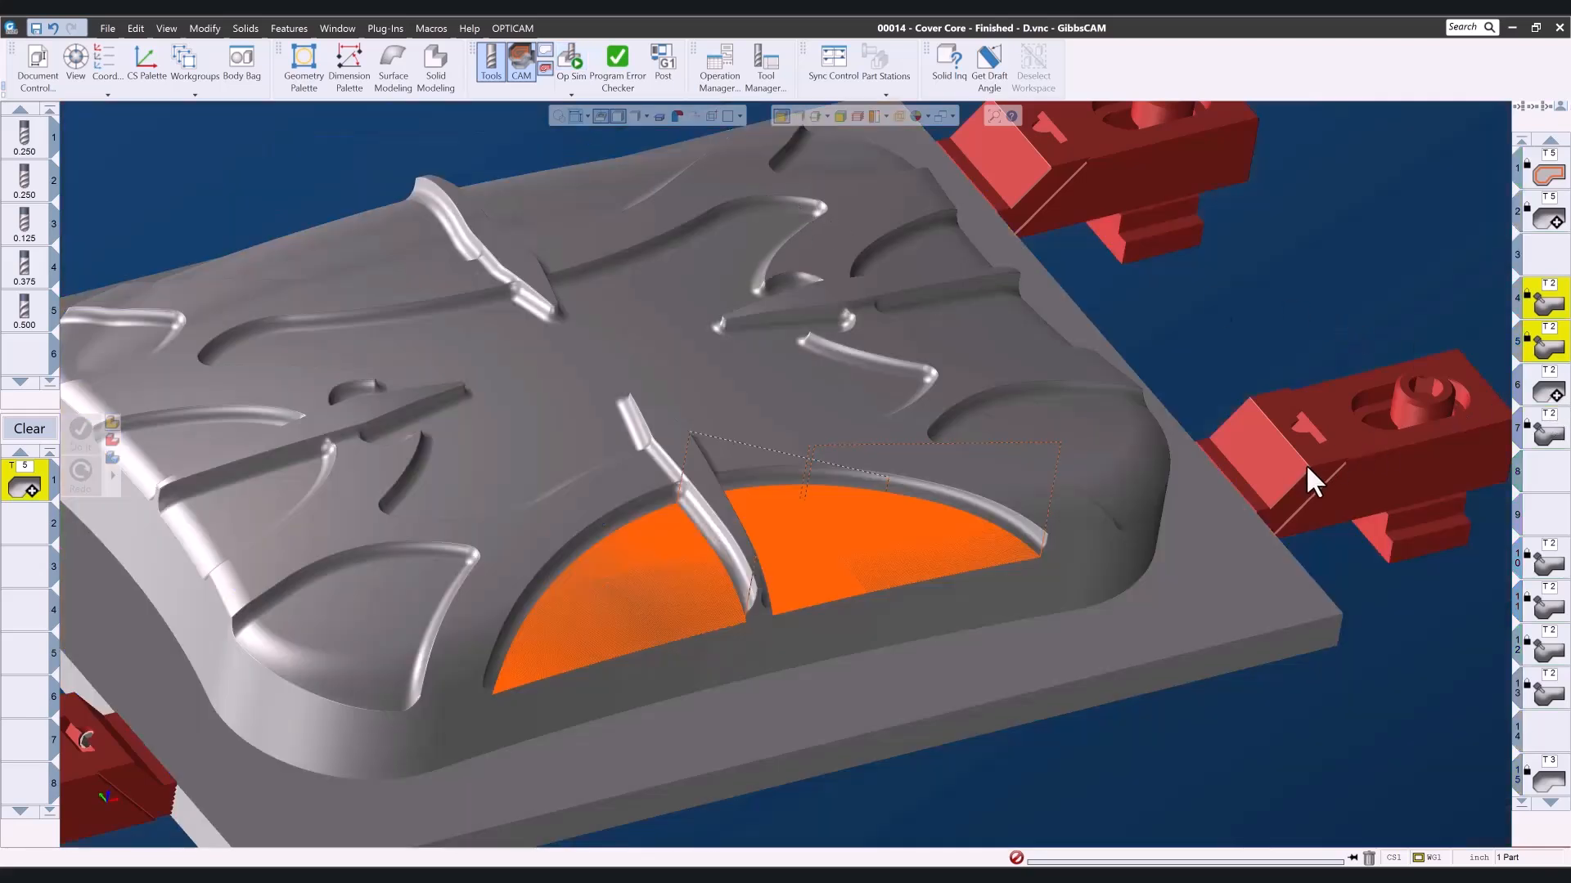
- View operation 6's toolpath and inspect its passes on the rear pocket floor toward the pocket's narrow tip
click(1548, 391)
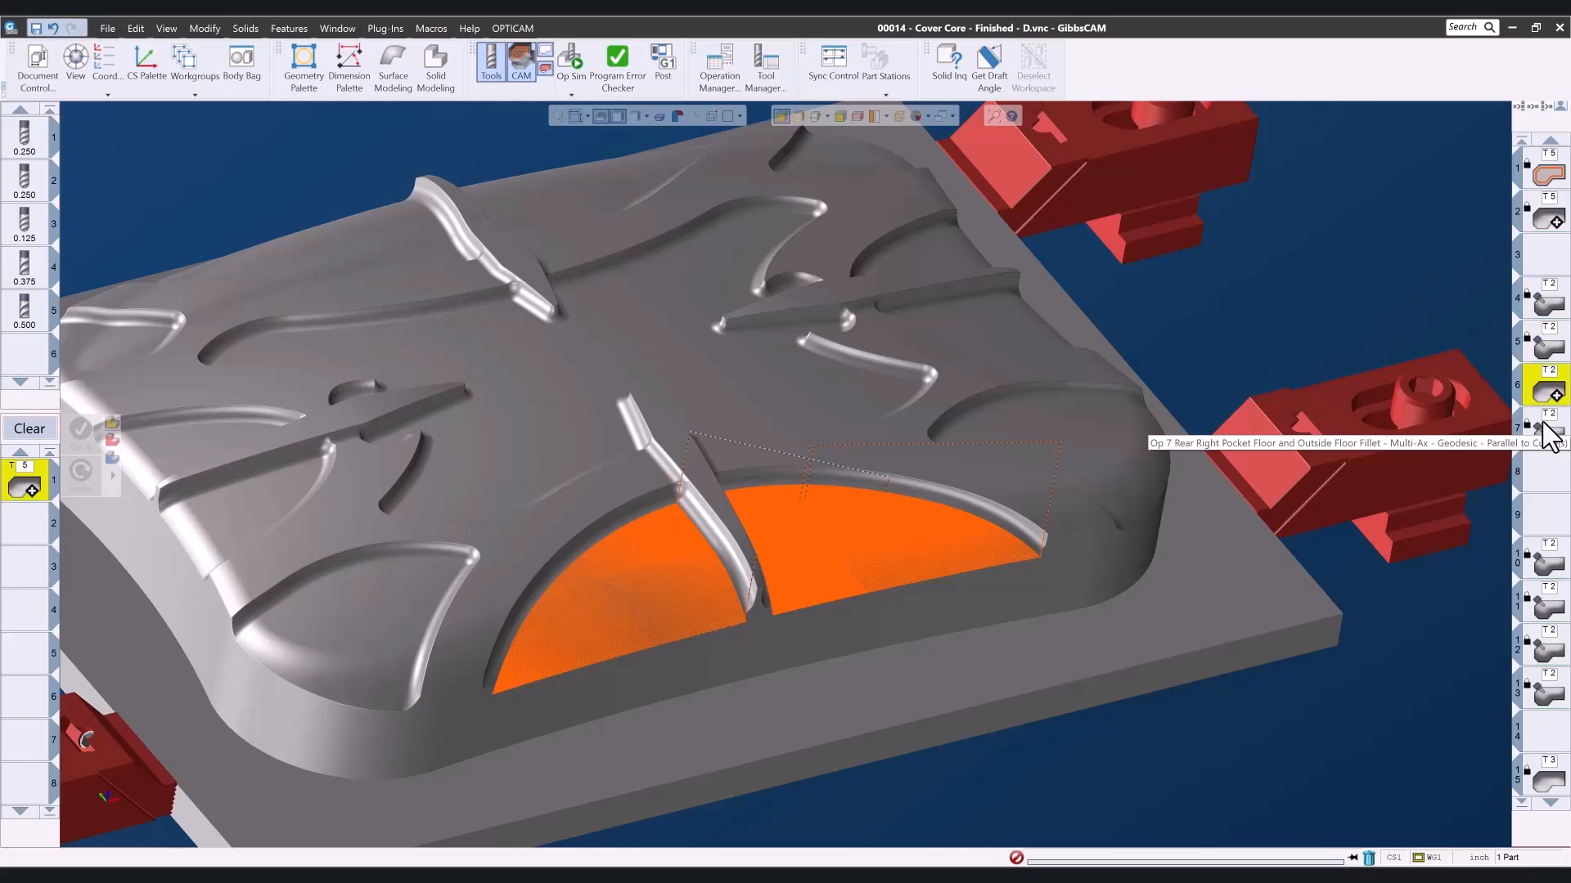
middle_drag(1147, 307, 1124, 597)
middle_drag(842, 340, 1057, 491)
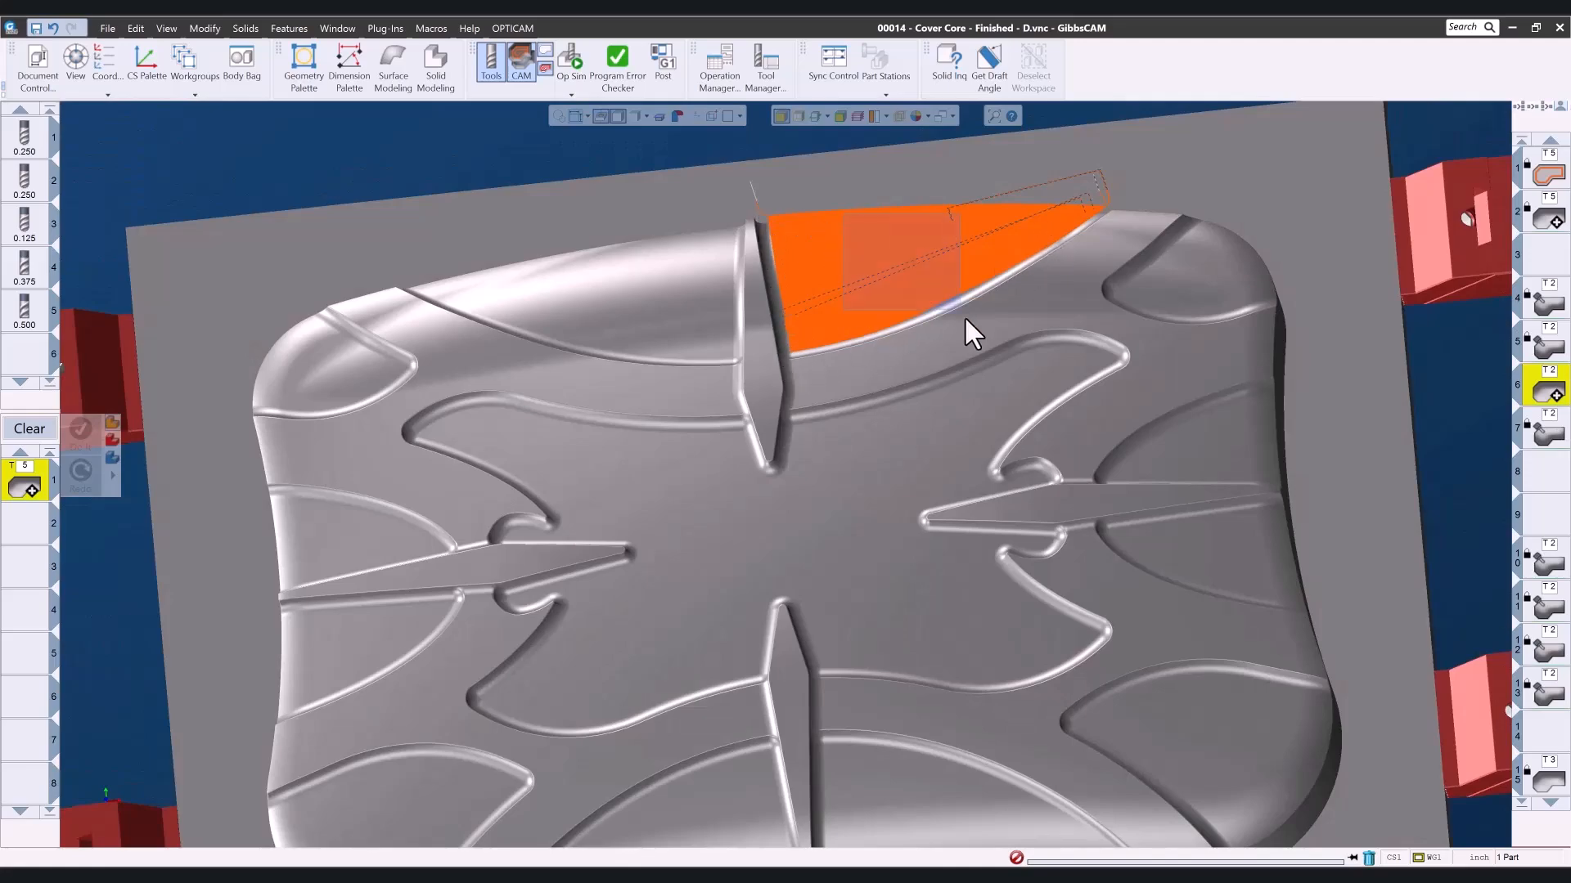
scroll(959, 306, up, 5)
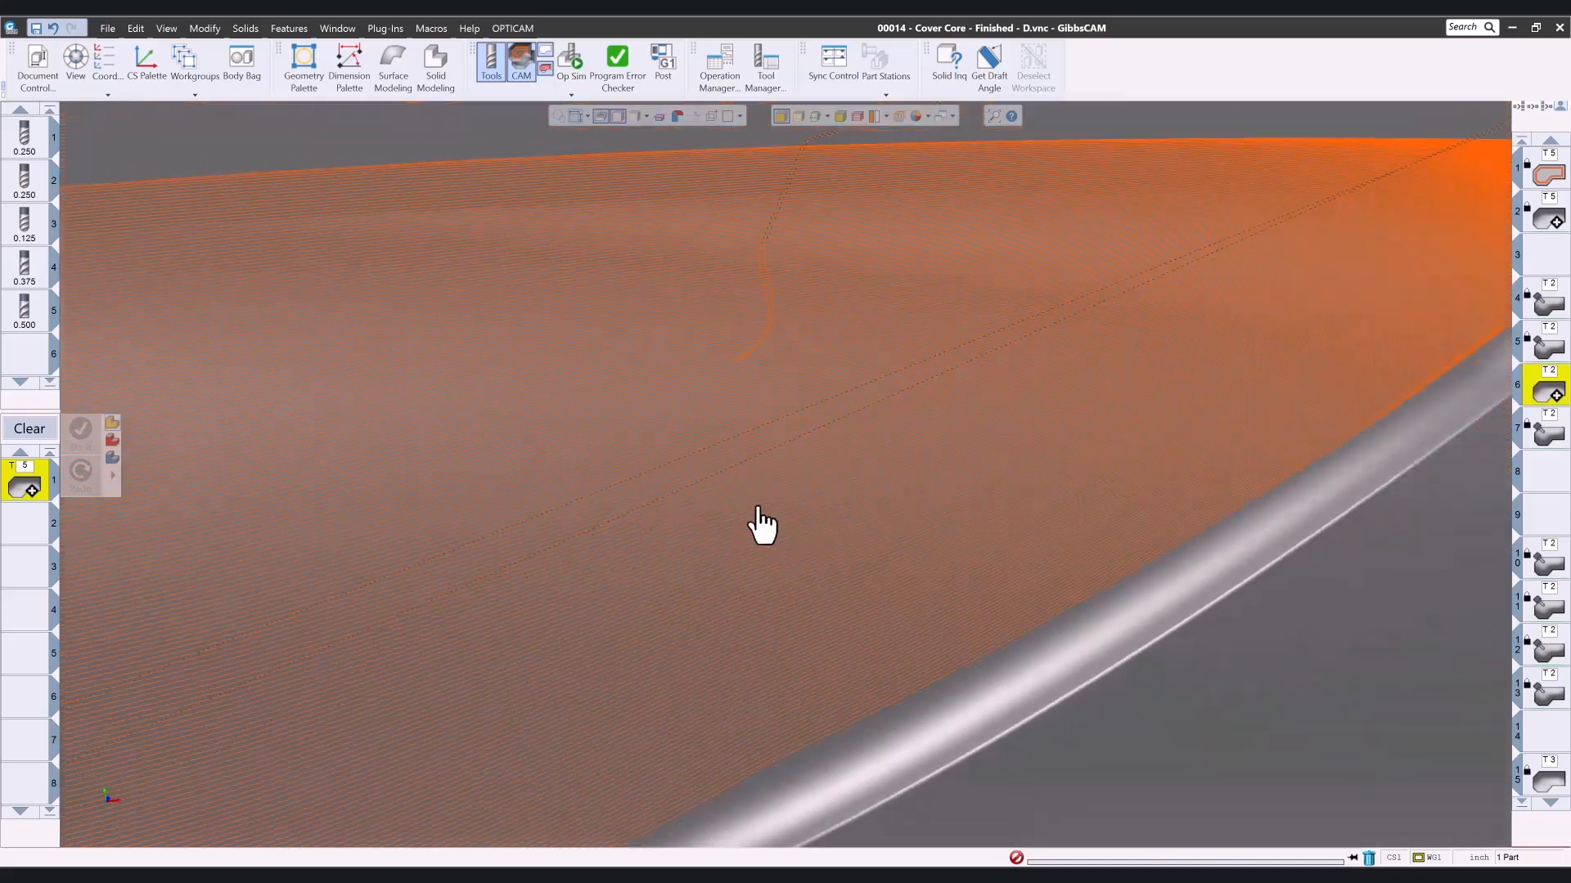
middle_drag(830, 485, 497, 541)
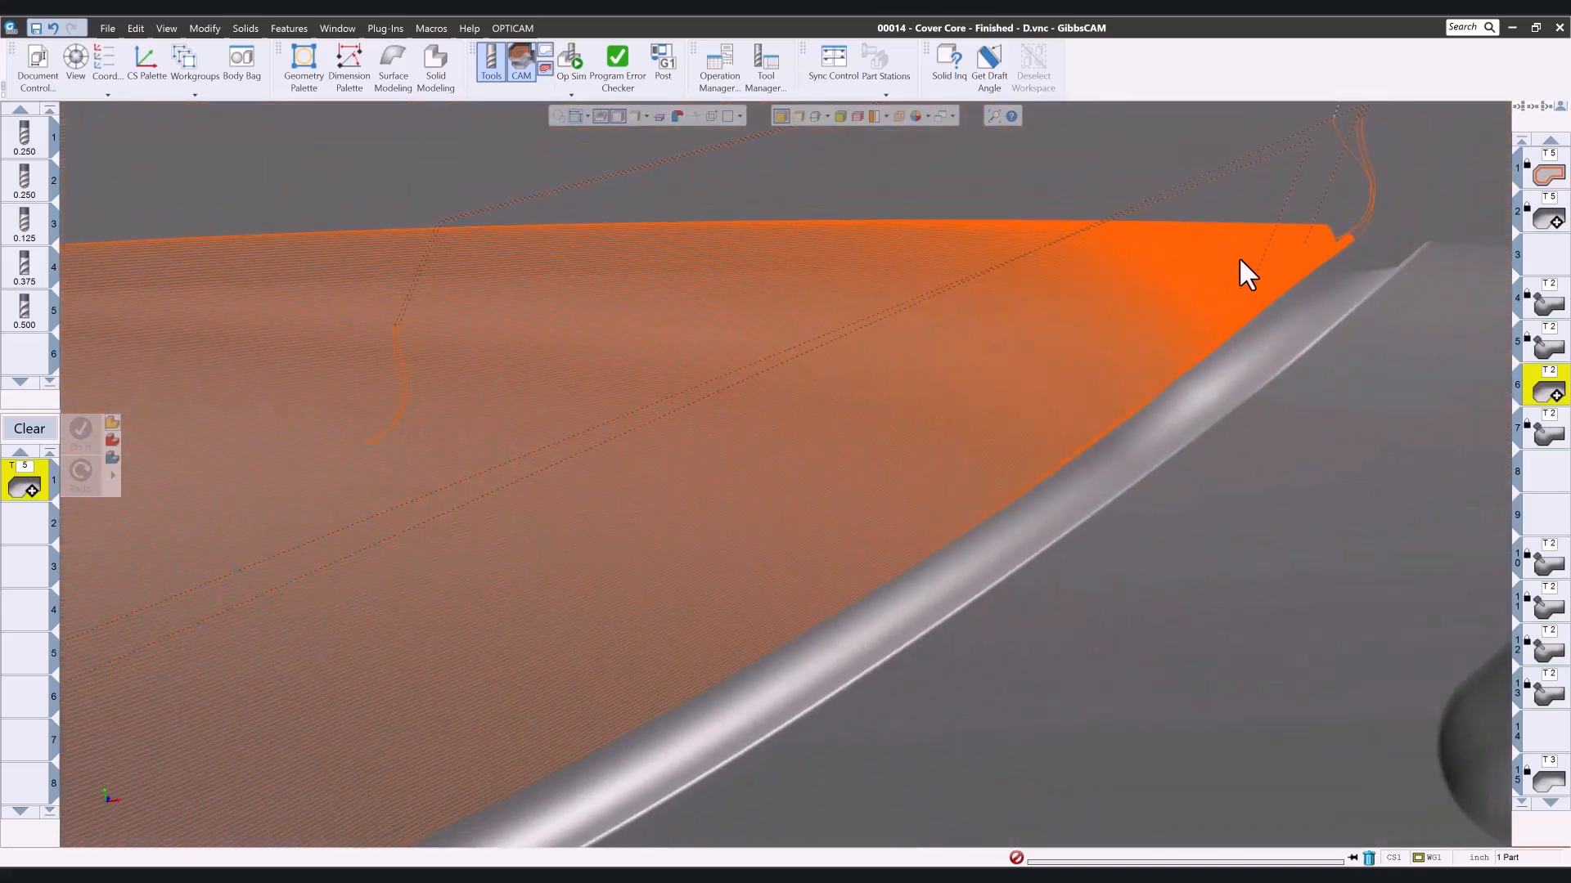
scroll(1211, 286, down, 5)
- Inspect operation 6's entry move and passes where the rear pocket floor meets the central rib
scroll(1004, 409, down, 3)
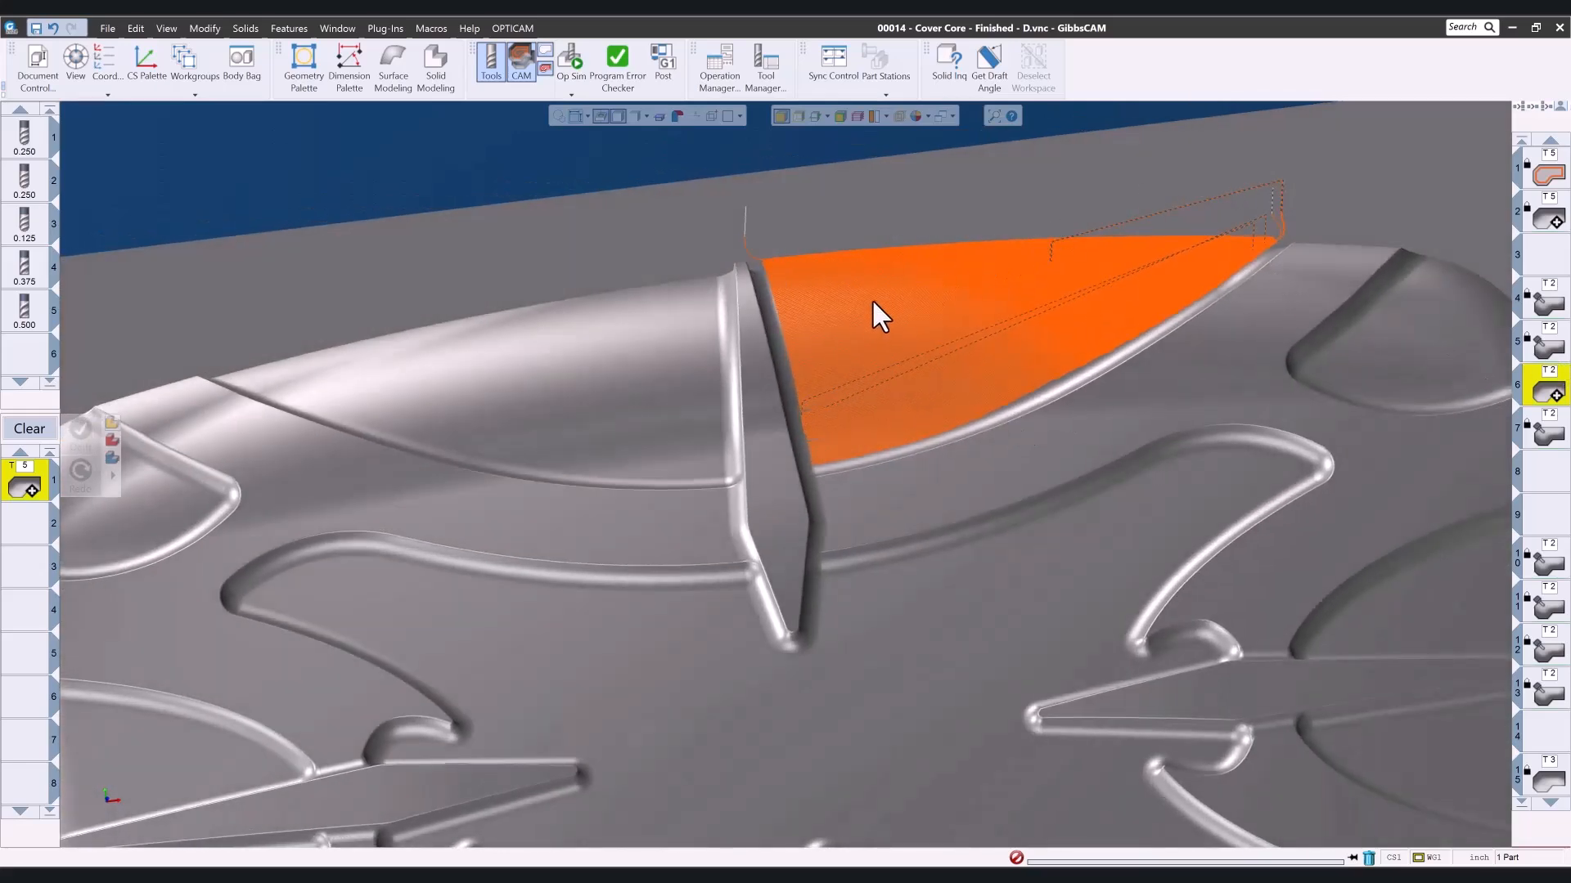
scroll(859, 352, up, 5)
scroll(1161, 358, down, 5)
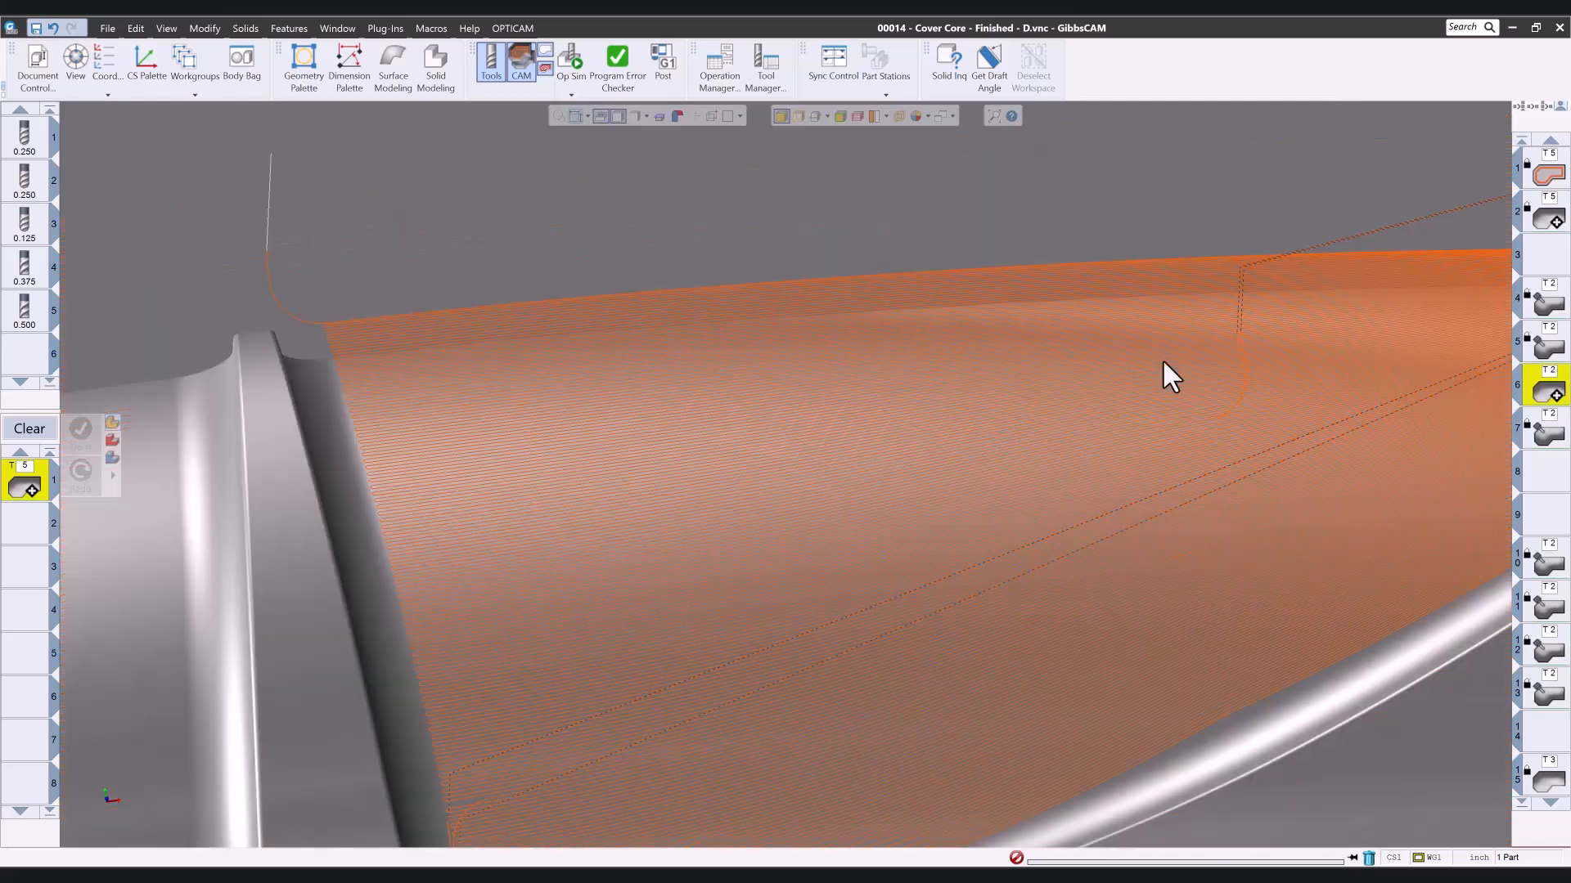
scroll(1066, 417, up, 3)
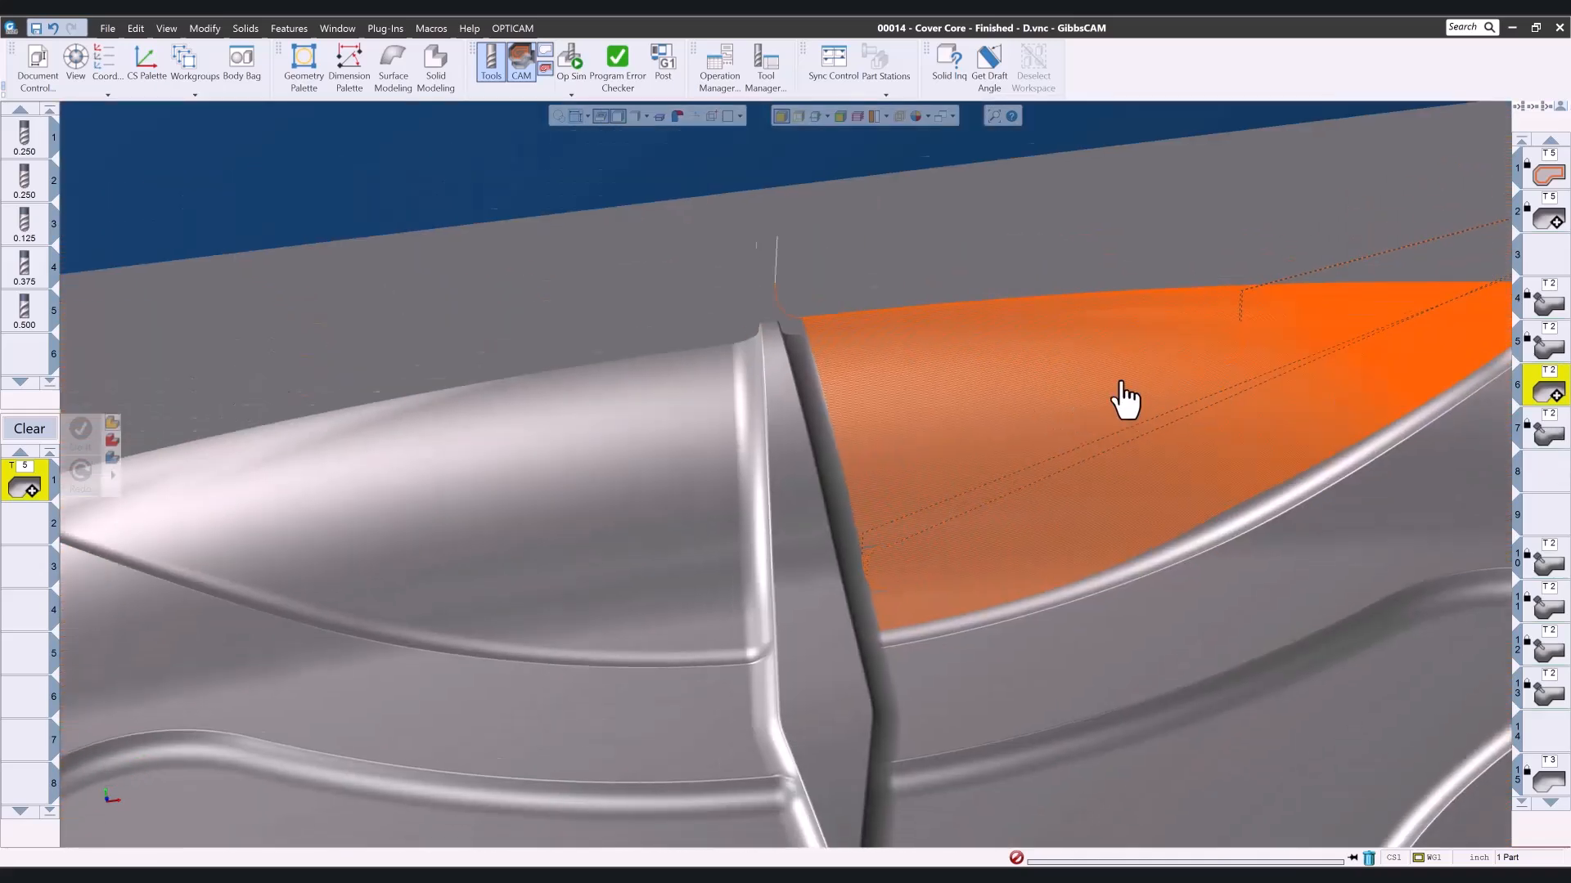
- View operation 7's geodesic toolpath on the adjoining rear pocket floor and inspect where its passes change direction
click(1529, 435)
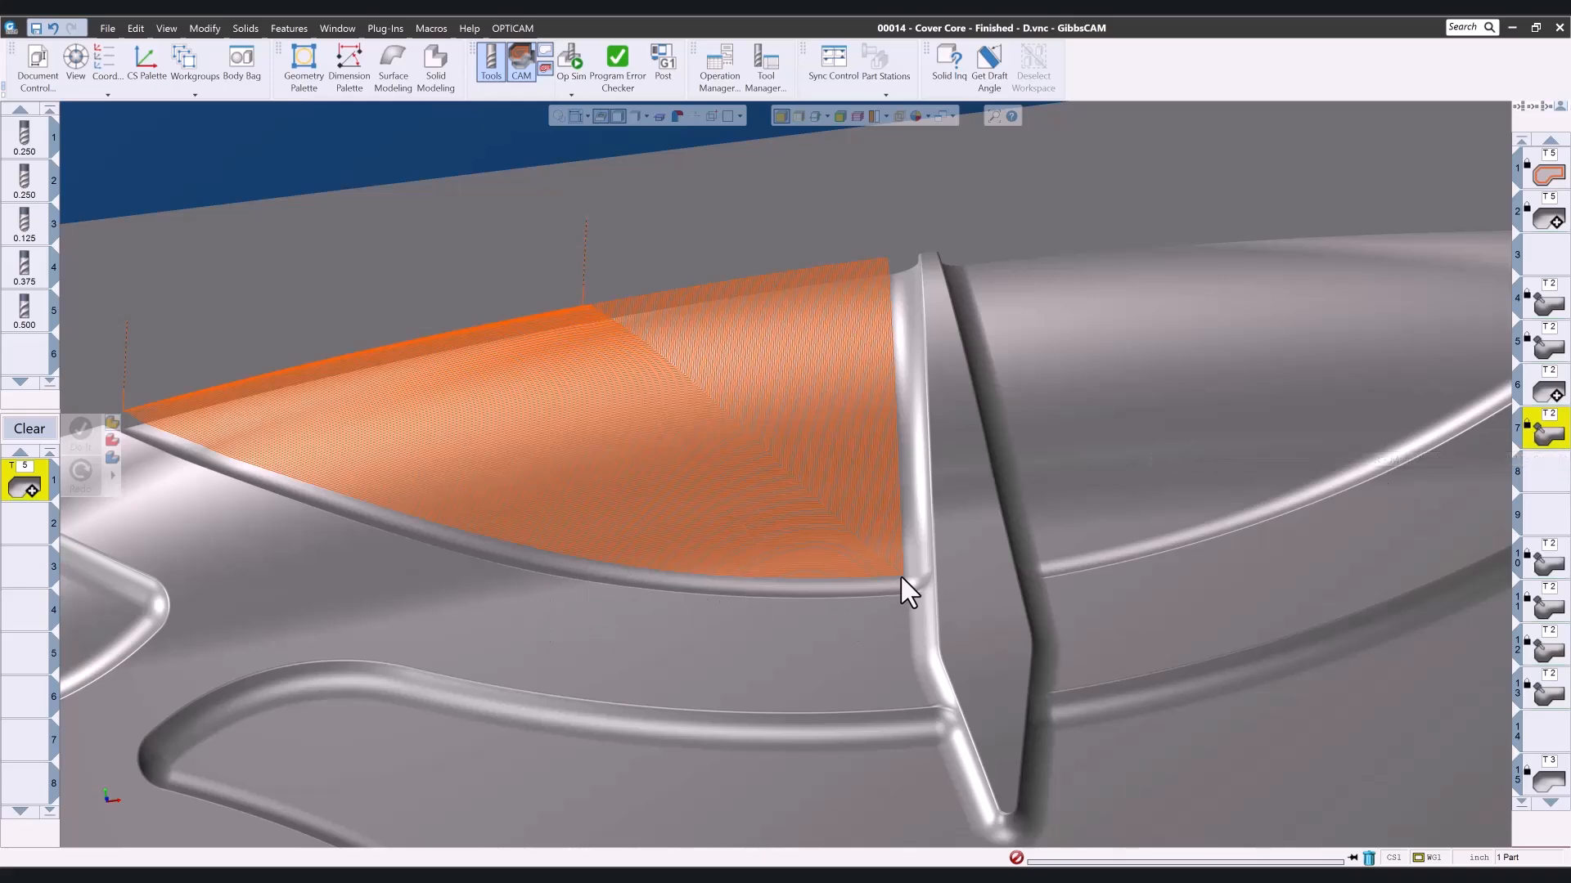
drag(821, 517, 823, 519)
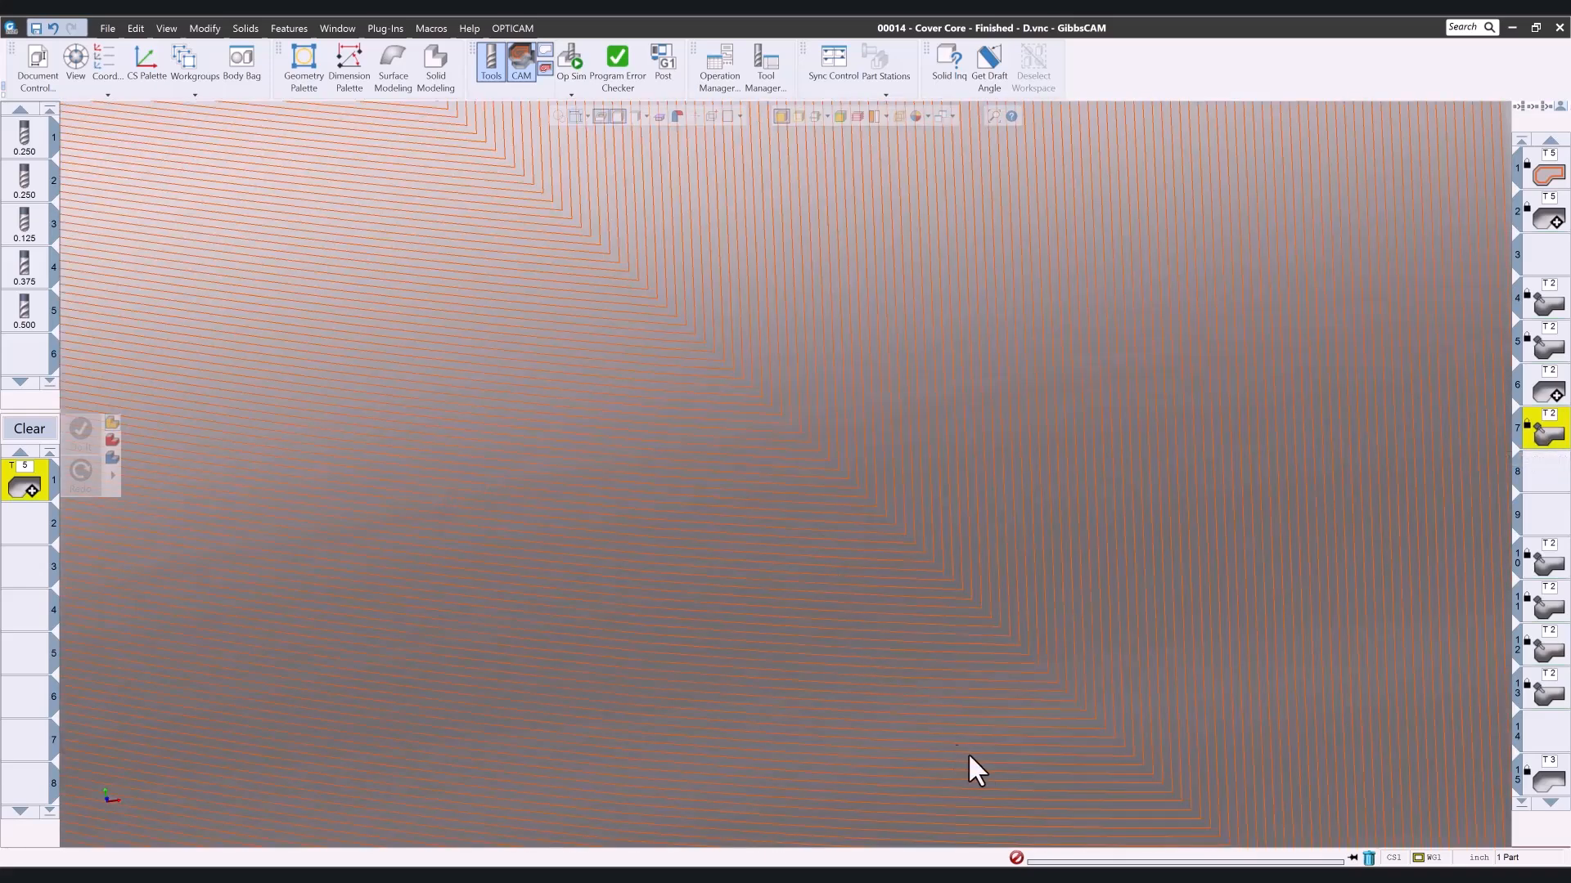
scroll(985, 747, down, 5)
middle_drag(987, 804, 1351, 391)
scroll(1268, 448, down, 6)
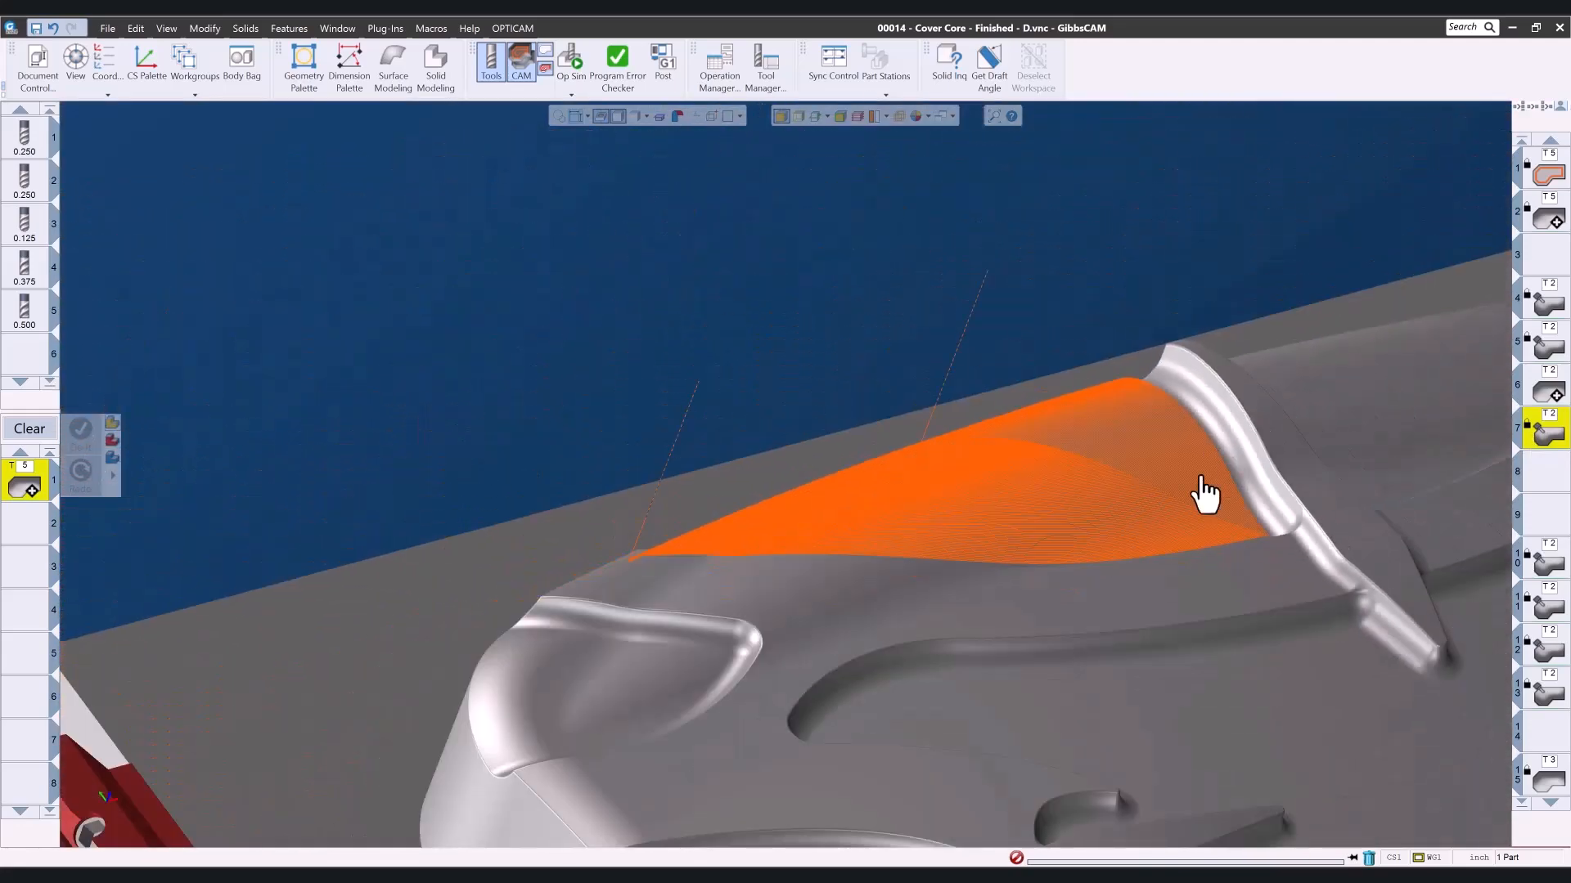
- Run the Op Sim rendering through operation 7 on the rear pockets and close it
middle_drag(1206, 493, 904, 561)
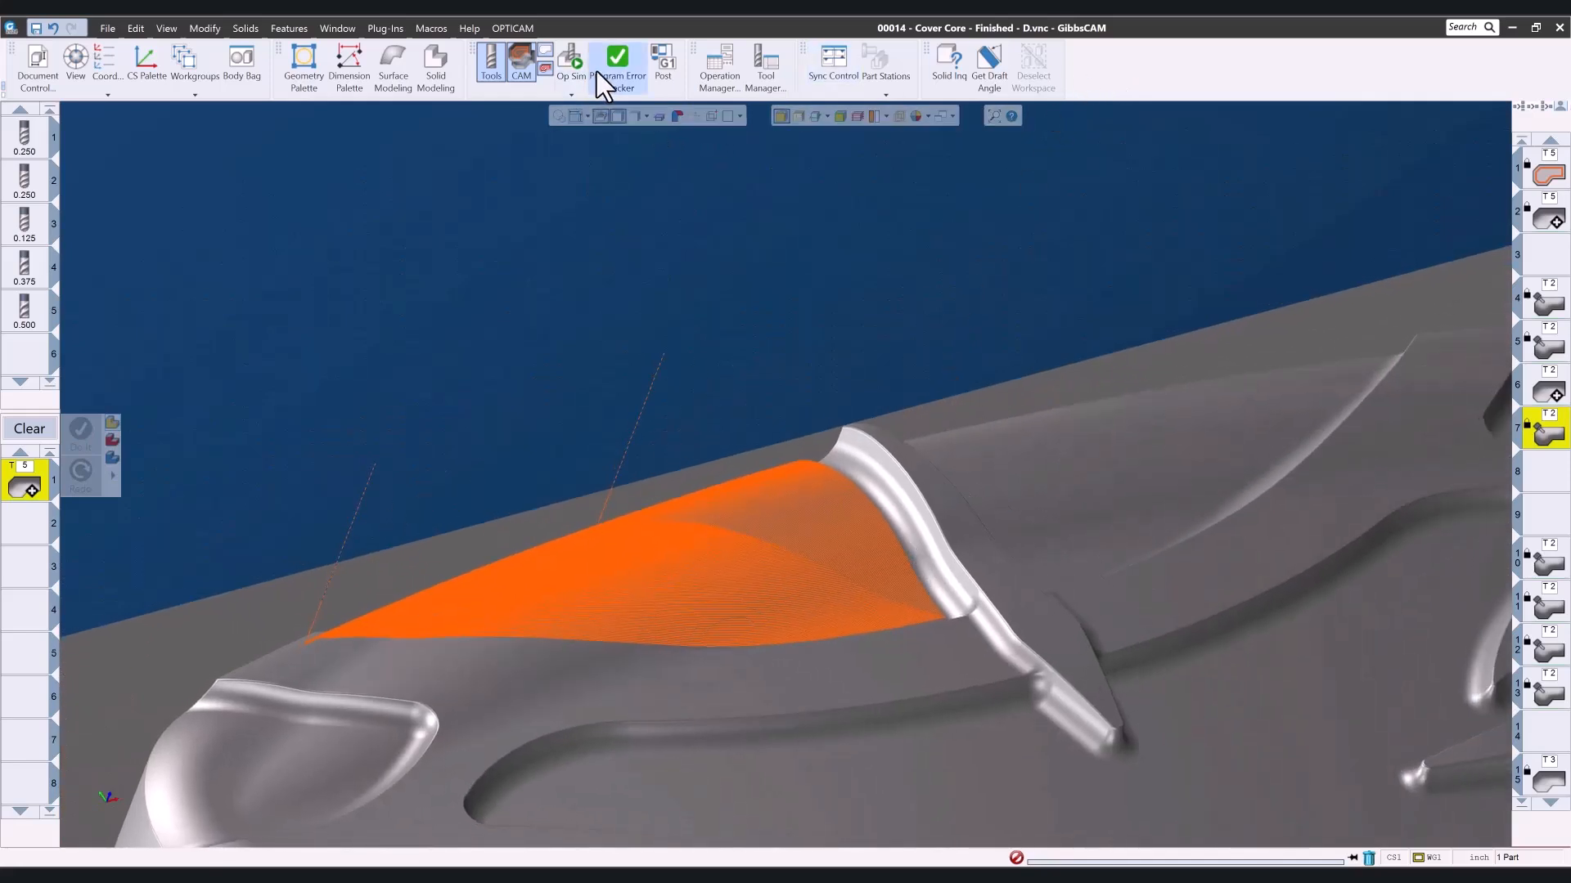
click(571, 60)
click(474, 192)
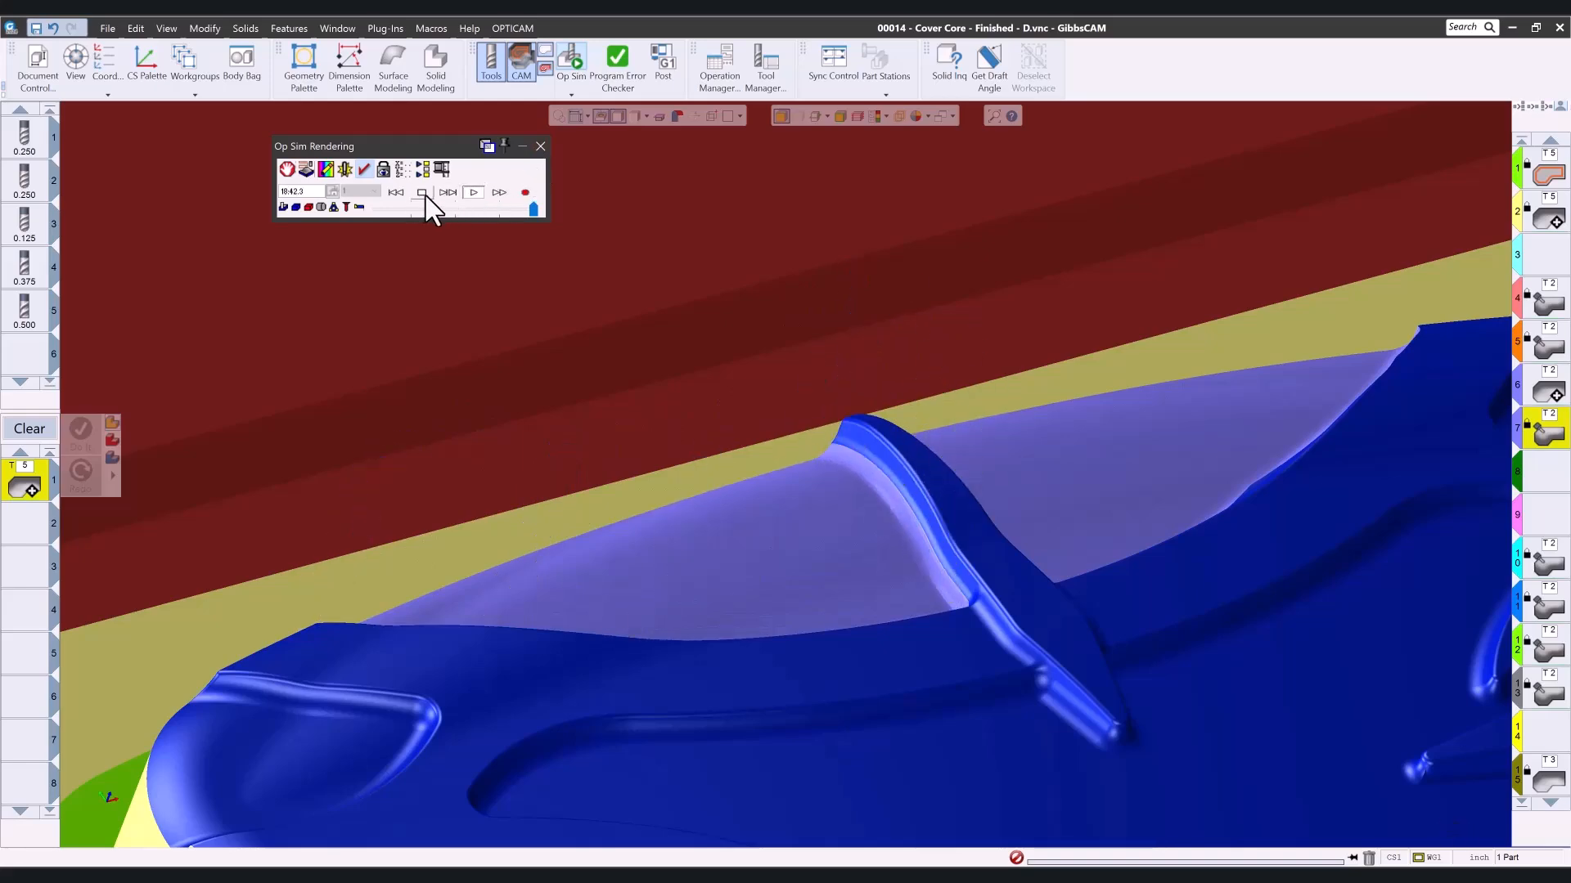
click(540, 146)
- View the toolpaths of operations 10 to 13 on the branched floors of the whole cover core
scroll(679, 446, down, 6)
scroll(692, 479, up, 3)
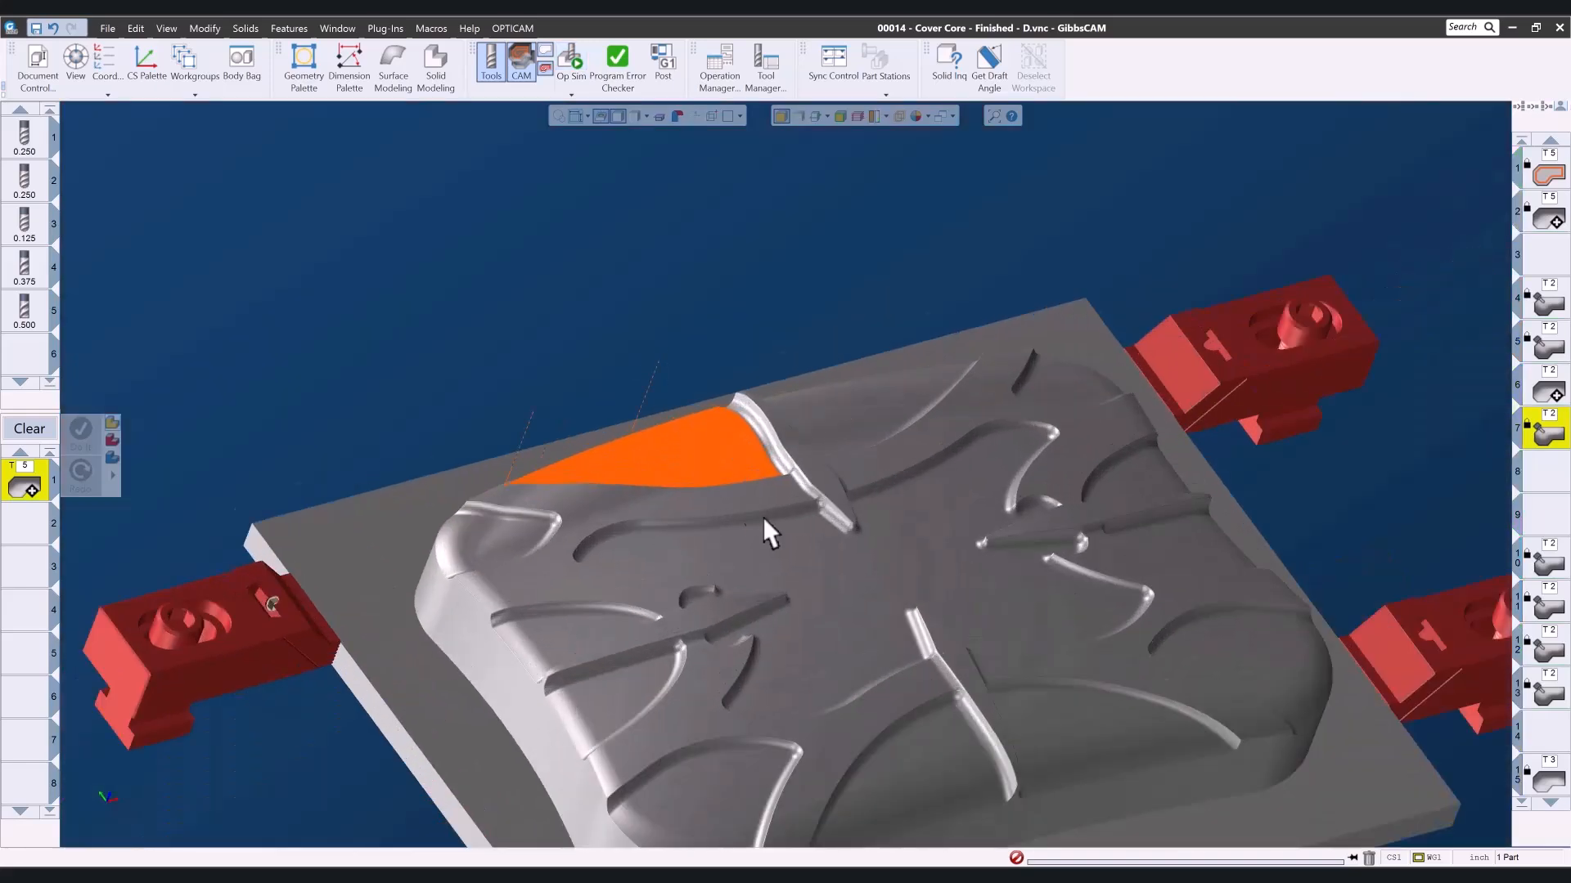
middle_drag(762, 517, 708, 422)
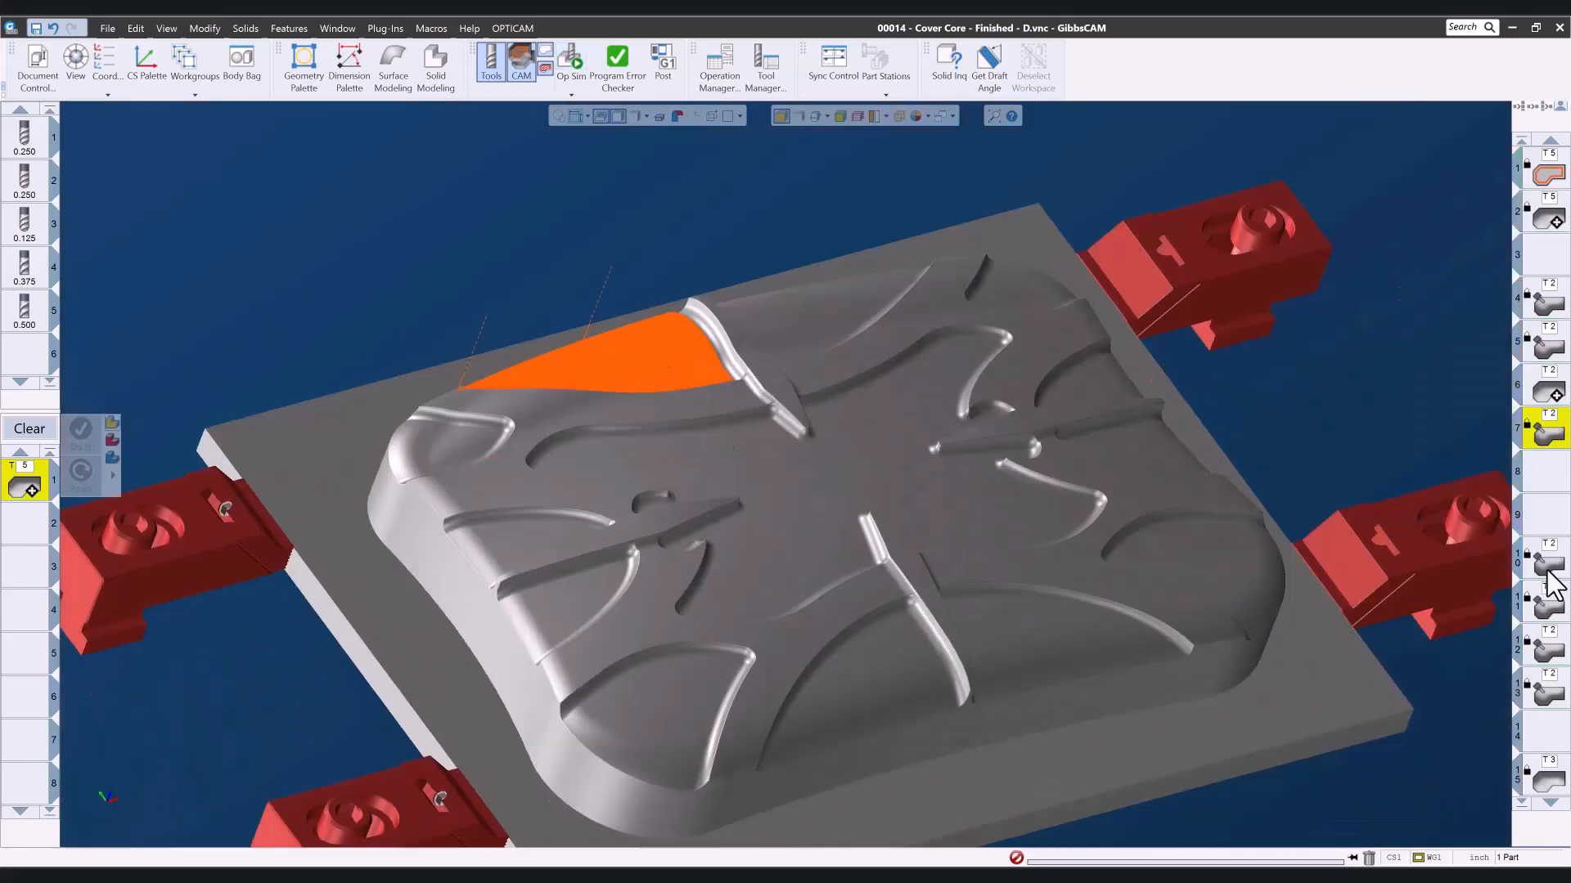
shift+click(1552, 697)
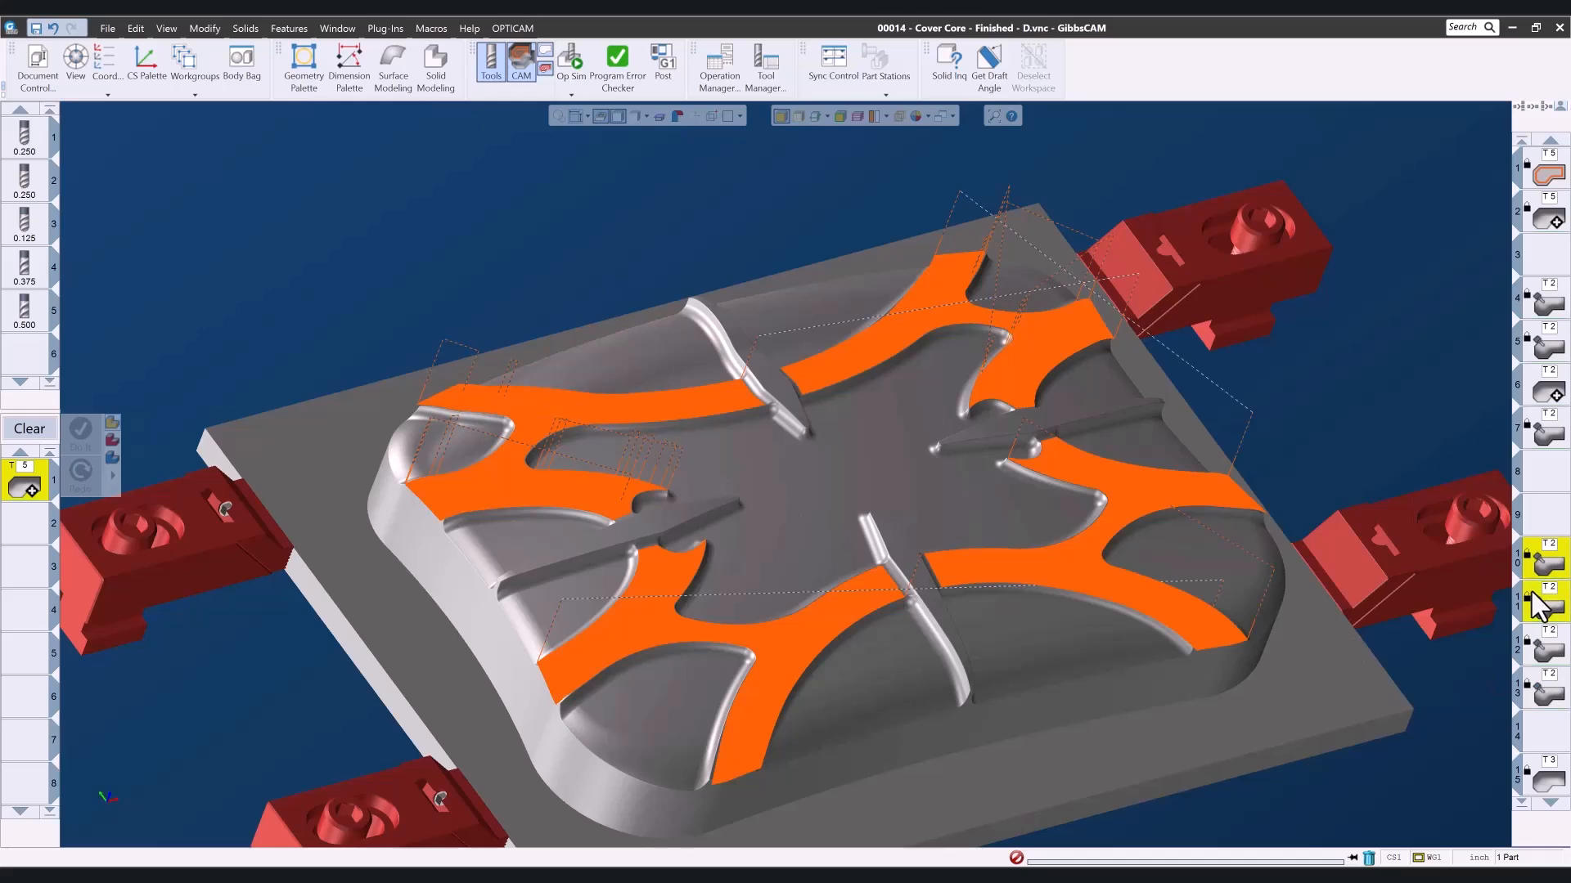
- View only operations 10 and 11 and inspect their toolpaths on the front branched floors on both sides of the rib
drag(633, 595, 869, 728)
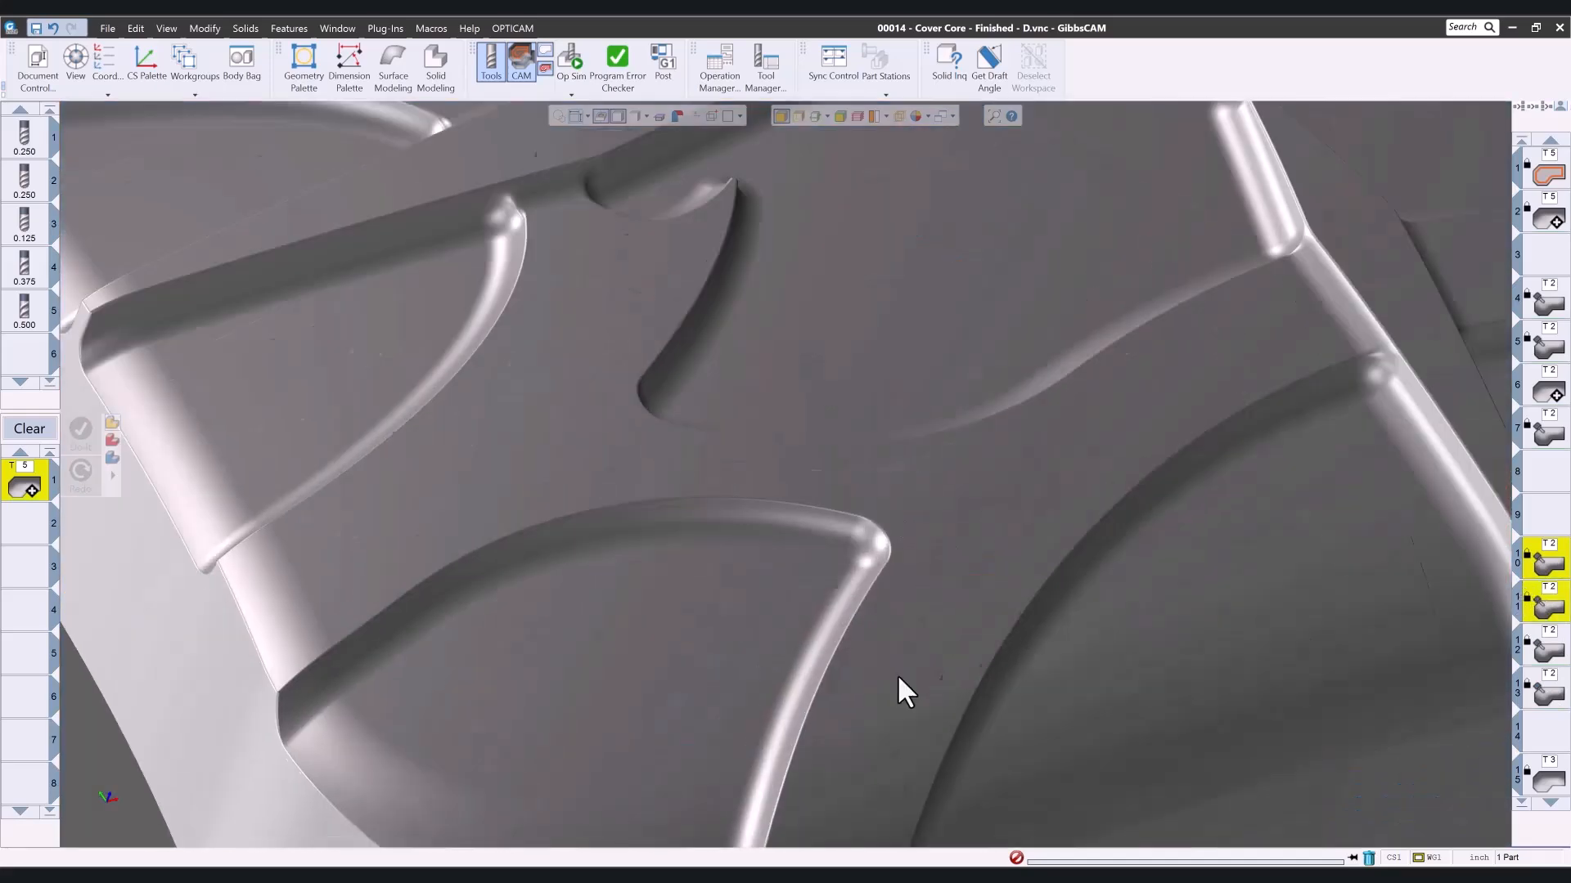
middle_drag(1103, 598, 843, 517)
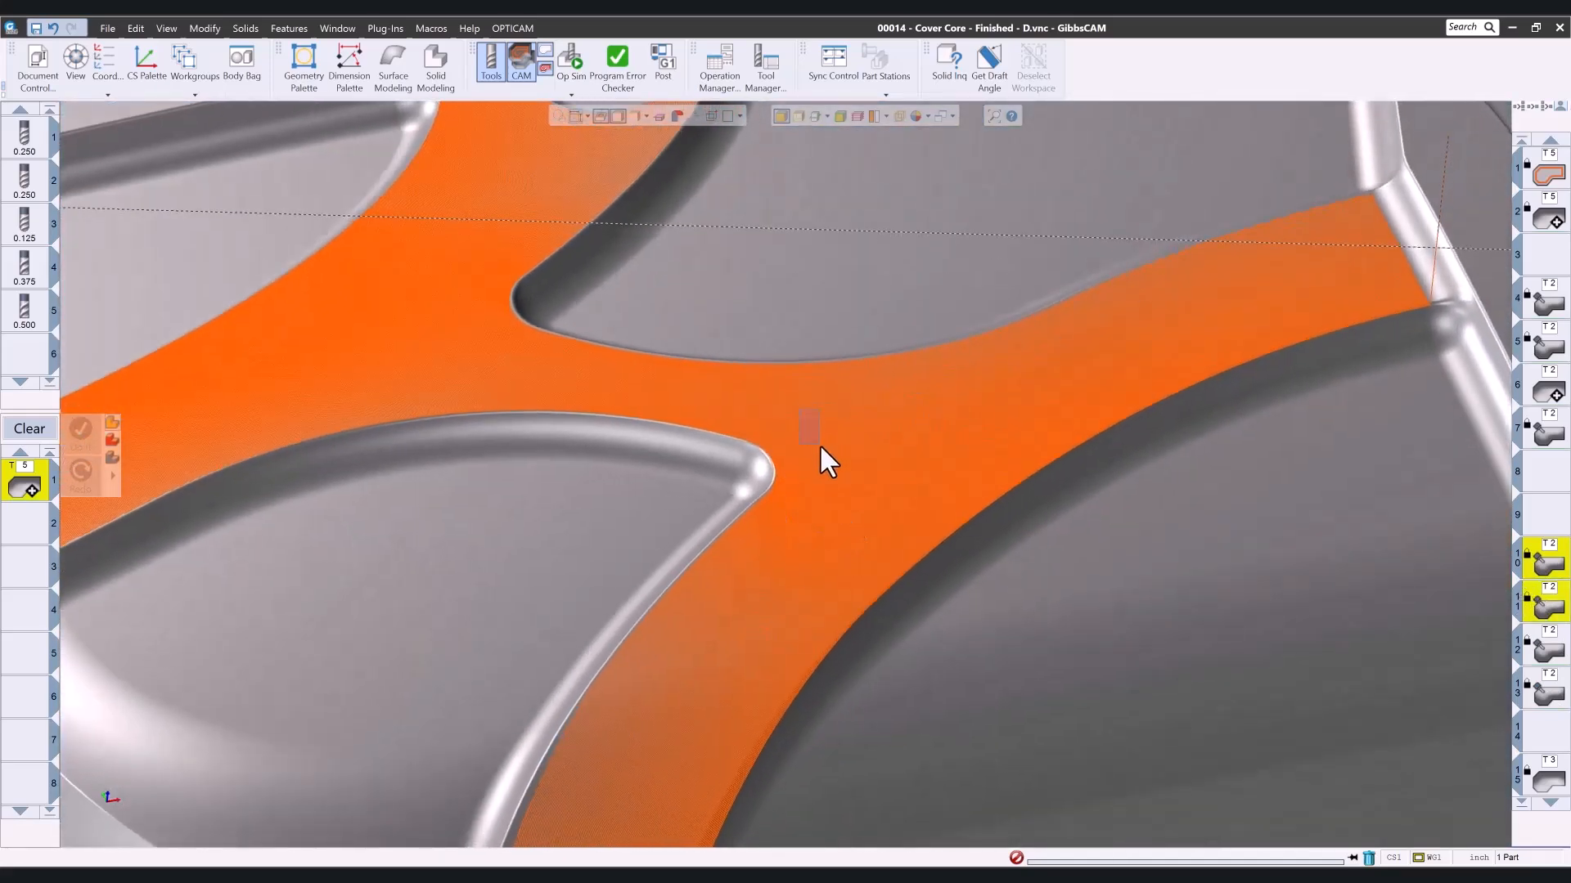
scroll(1018, 610, up, 5)
scroll(1032, 602, down, 8)
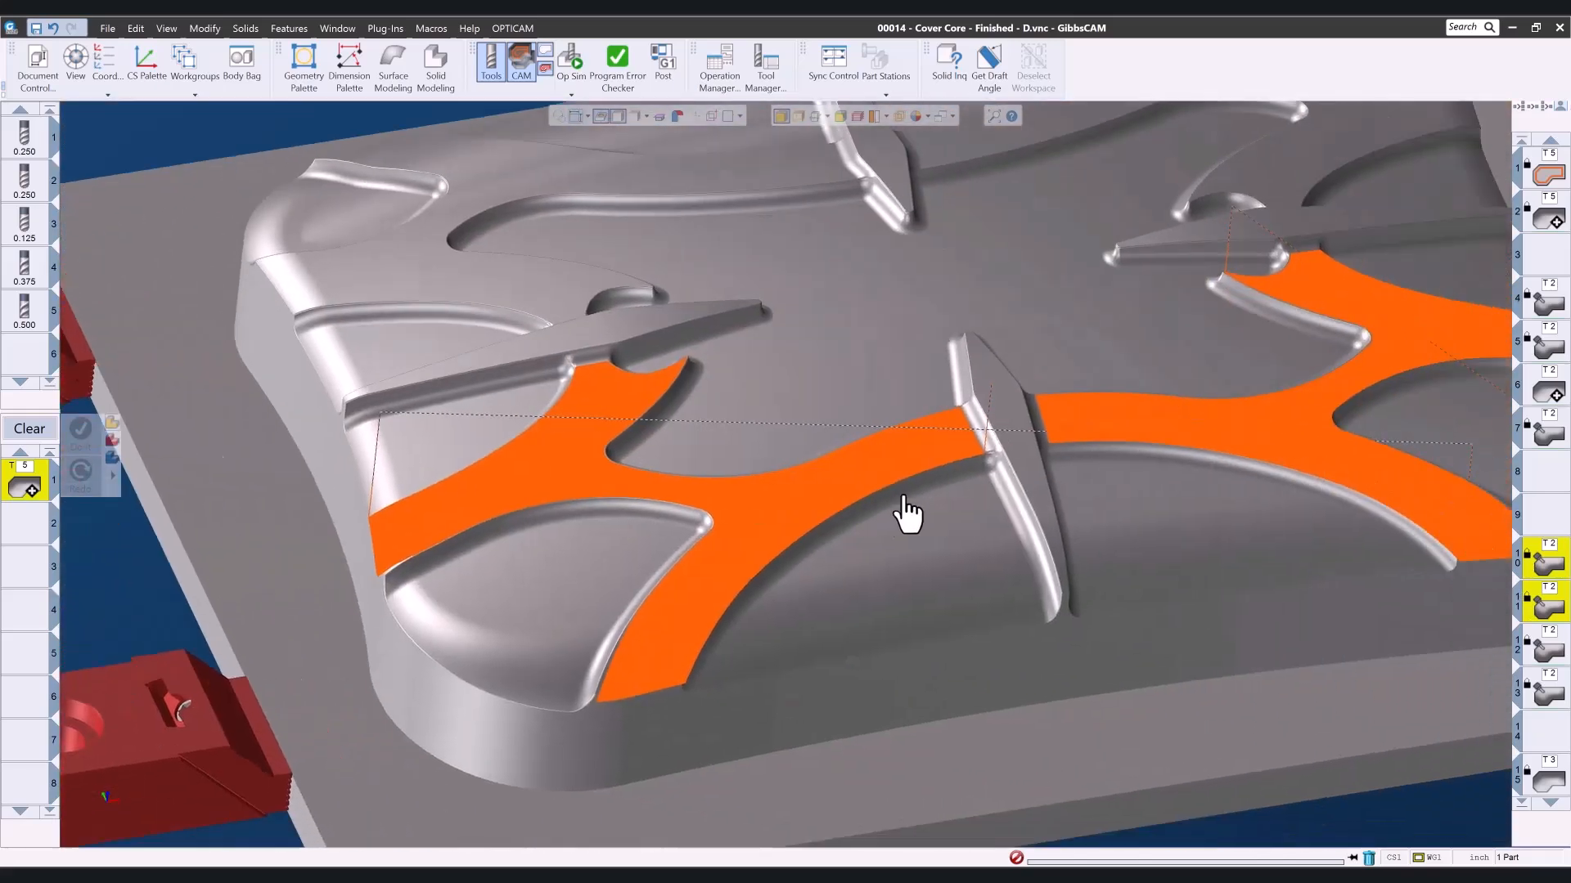
middle_drag(904, 496, 779, 464)
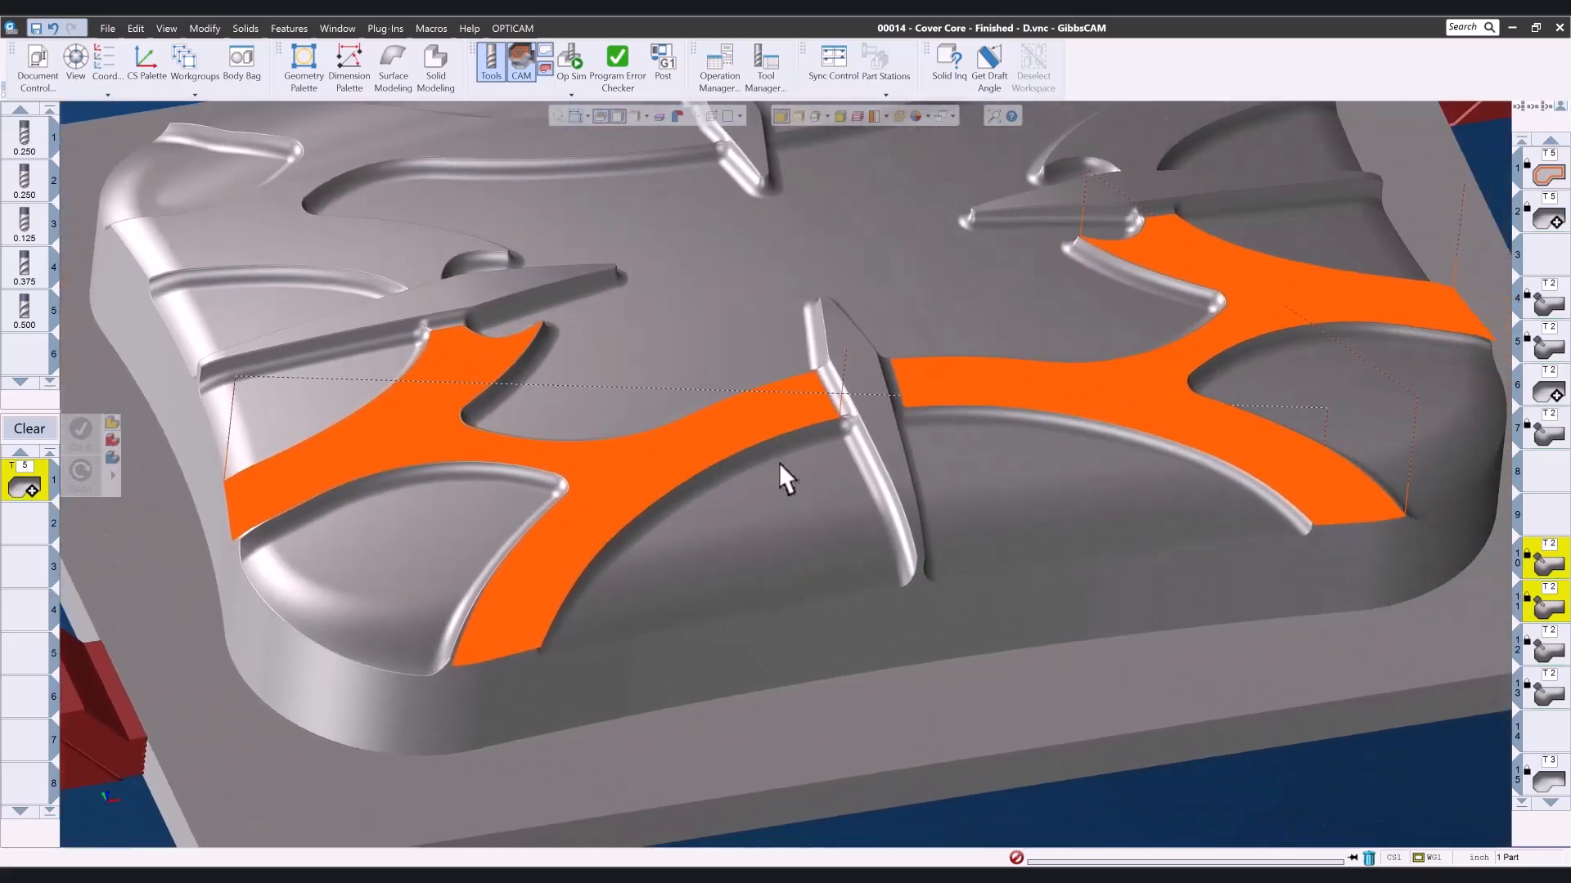
scroll(909, 471, down, 3)
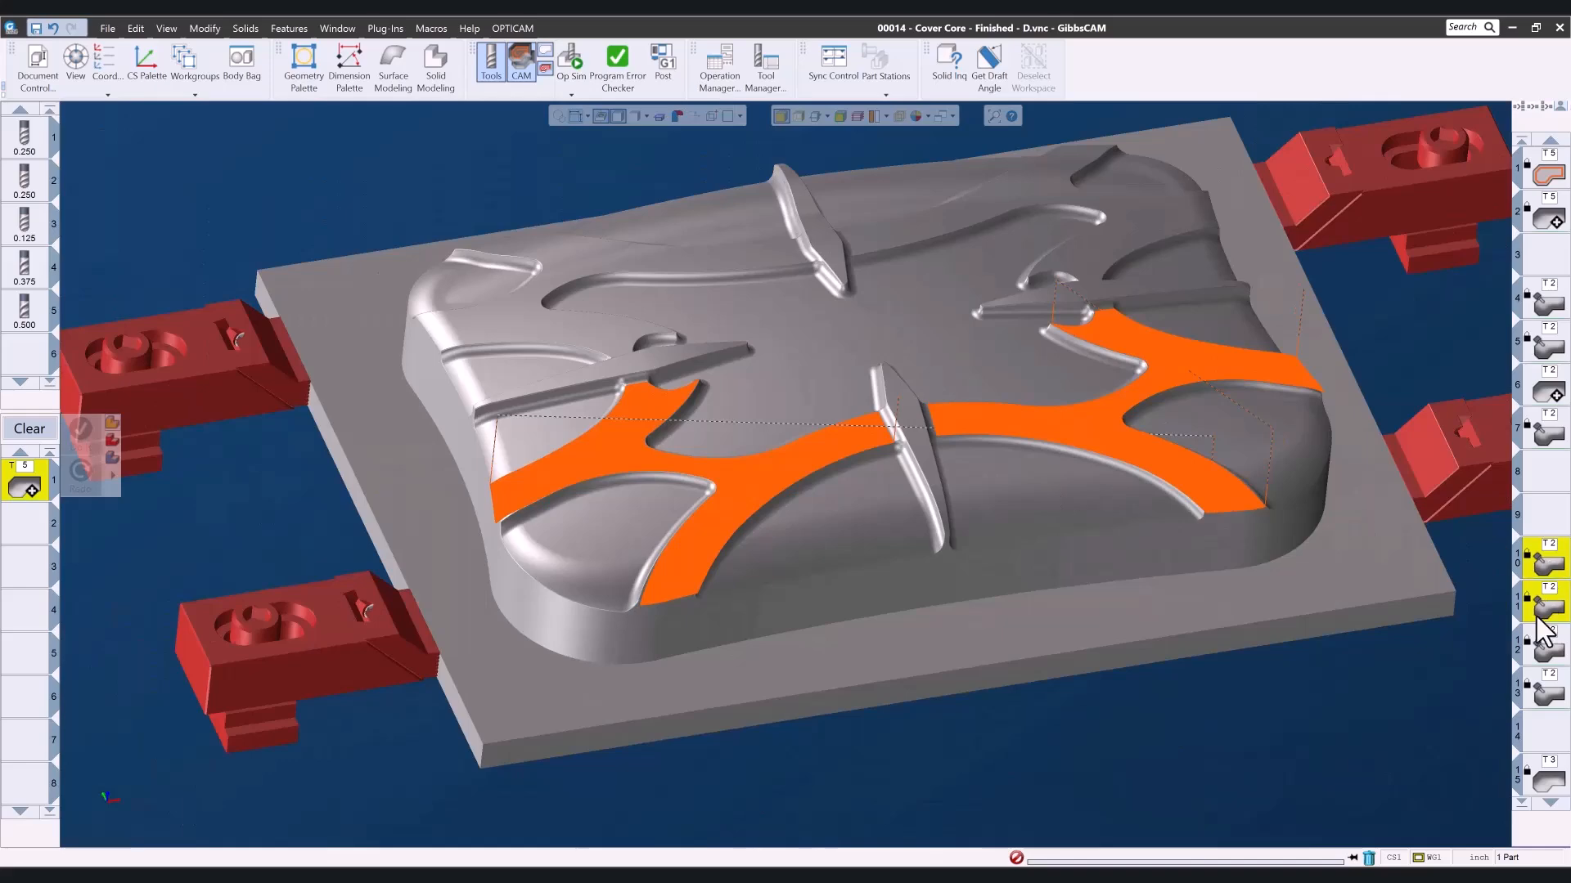
- View the toolpaths of operations 12 and 13 and inspect them along the rear branched floors up close
click(1545, 651)
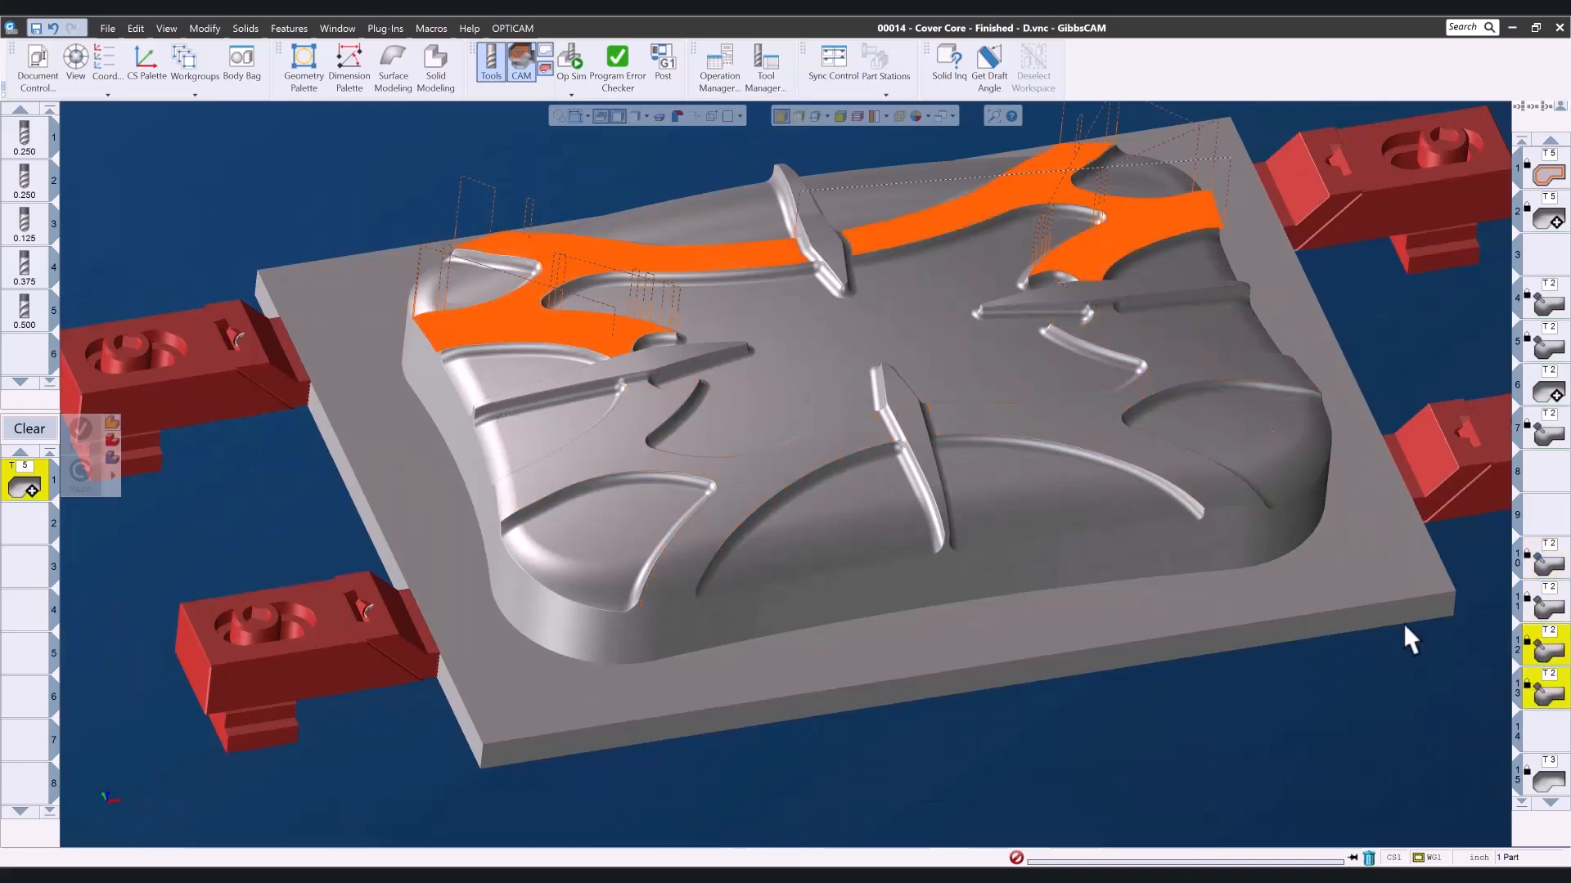
drag(1150, 189, 1152, 190)
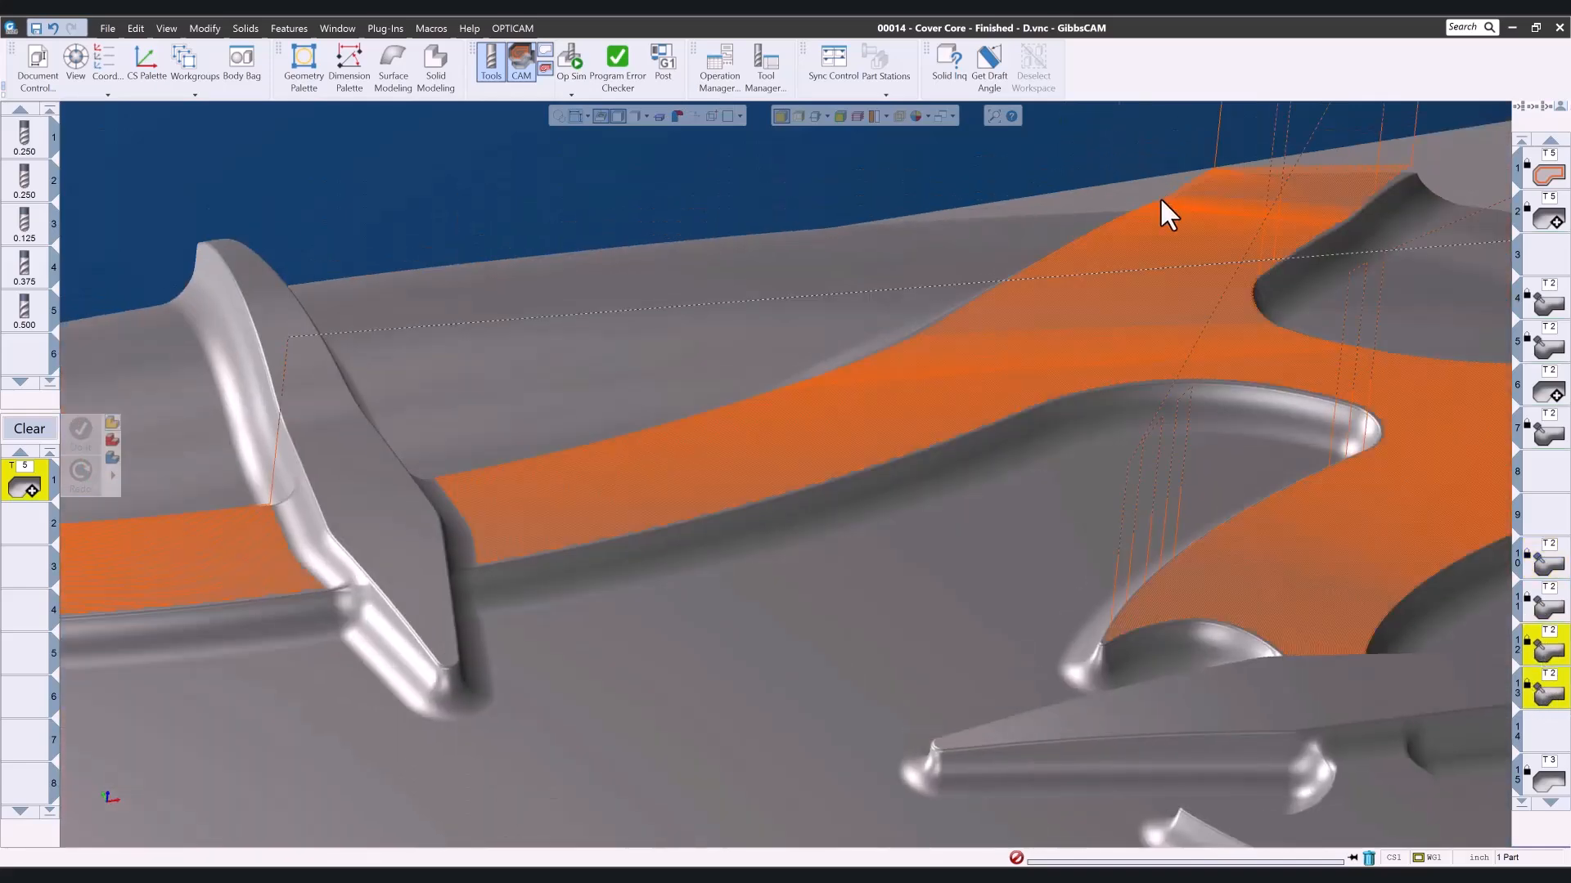
middle_drag(1197, 325, 1216, 274)
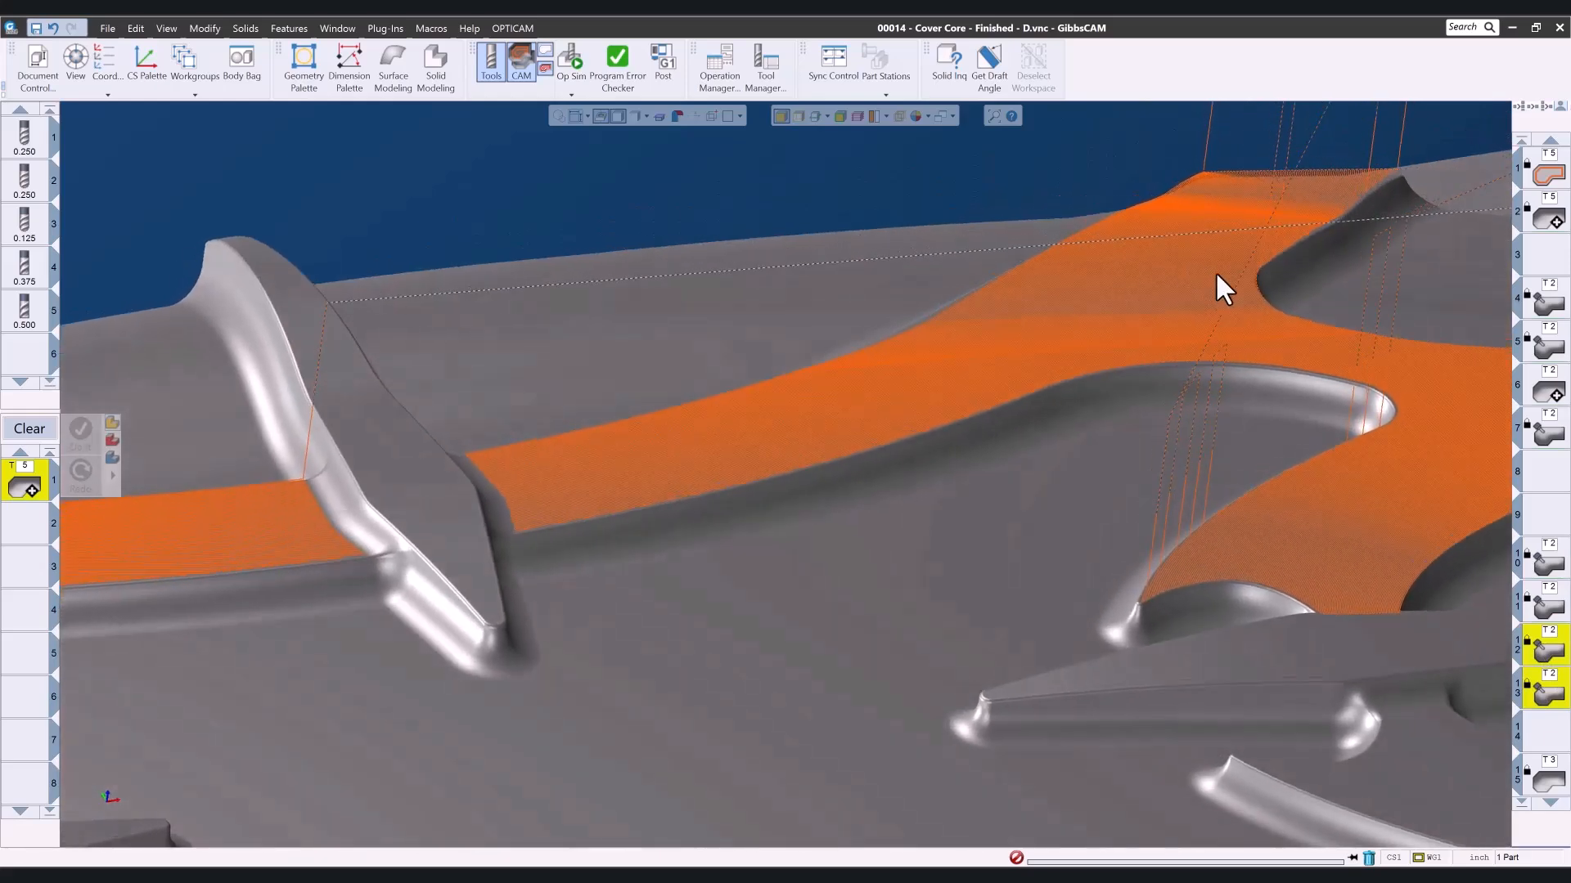
middle_drag(947, 483, 820, 508)
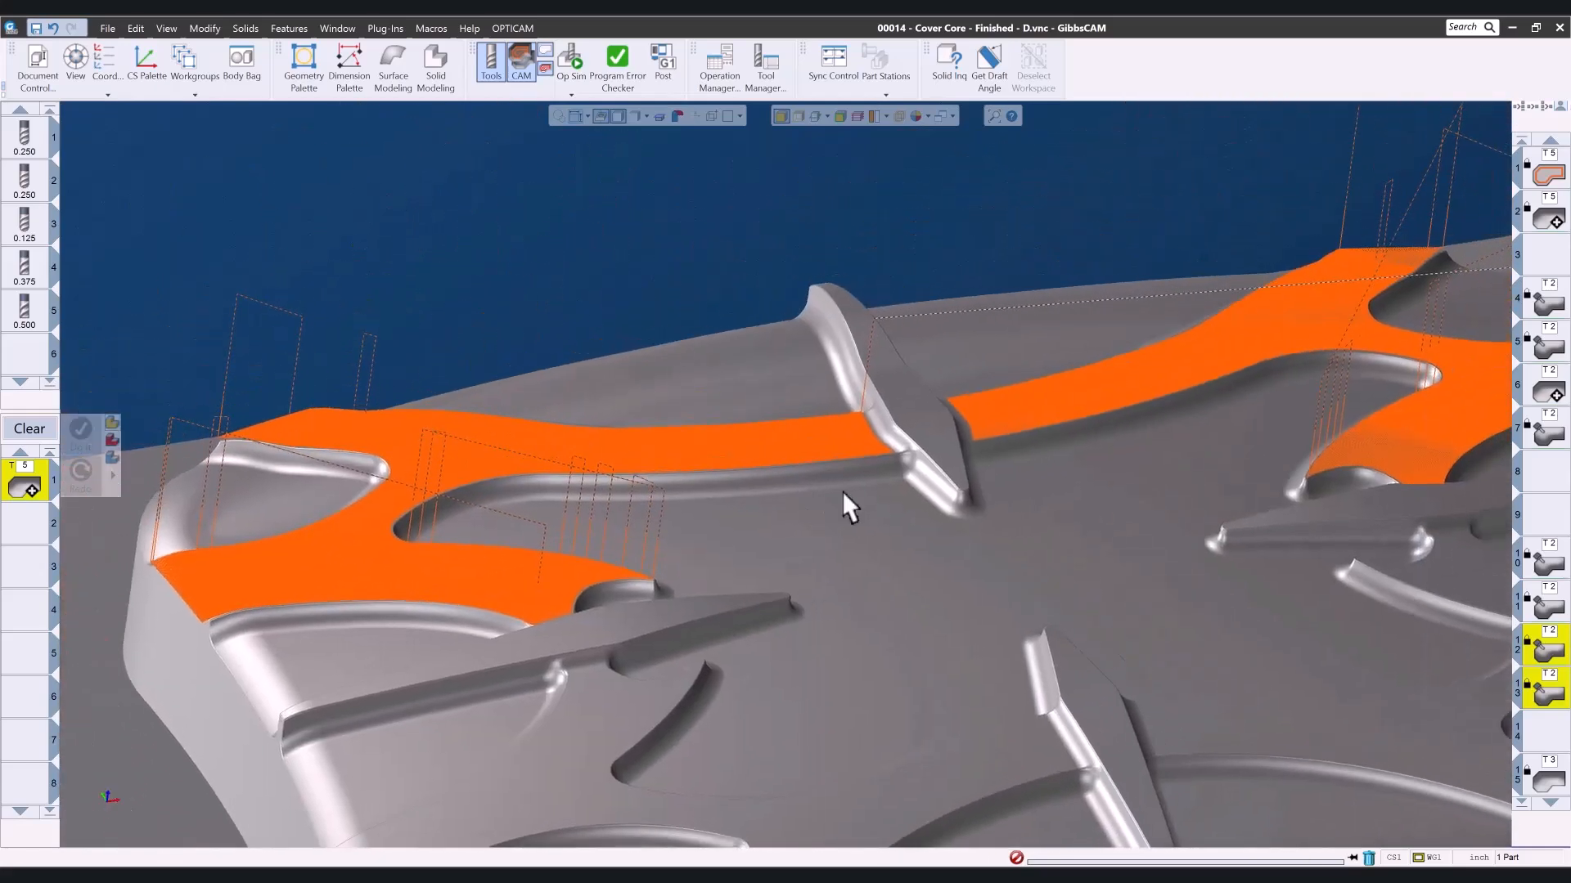
- Run the Op Sim rendering through operations 12 and 13 on the rear branched floors and close it
middle_drag(1367, 747, 1386, 553)
scroll(856, 647, down, 5)
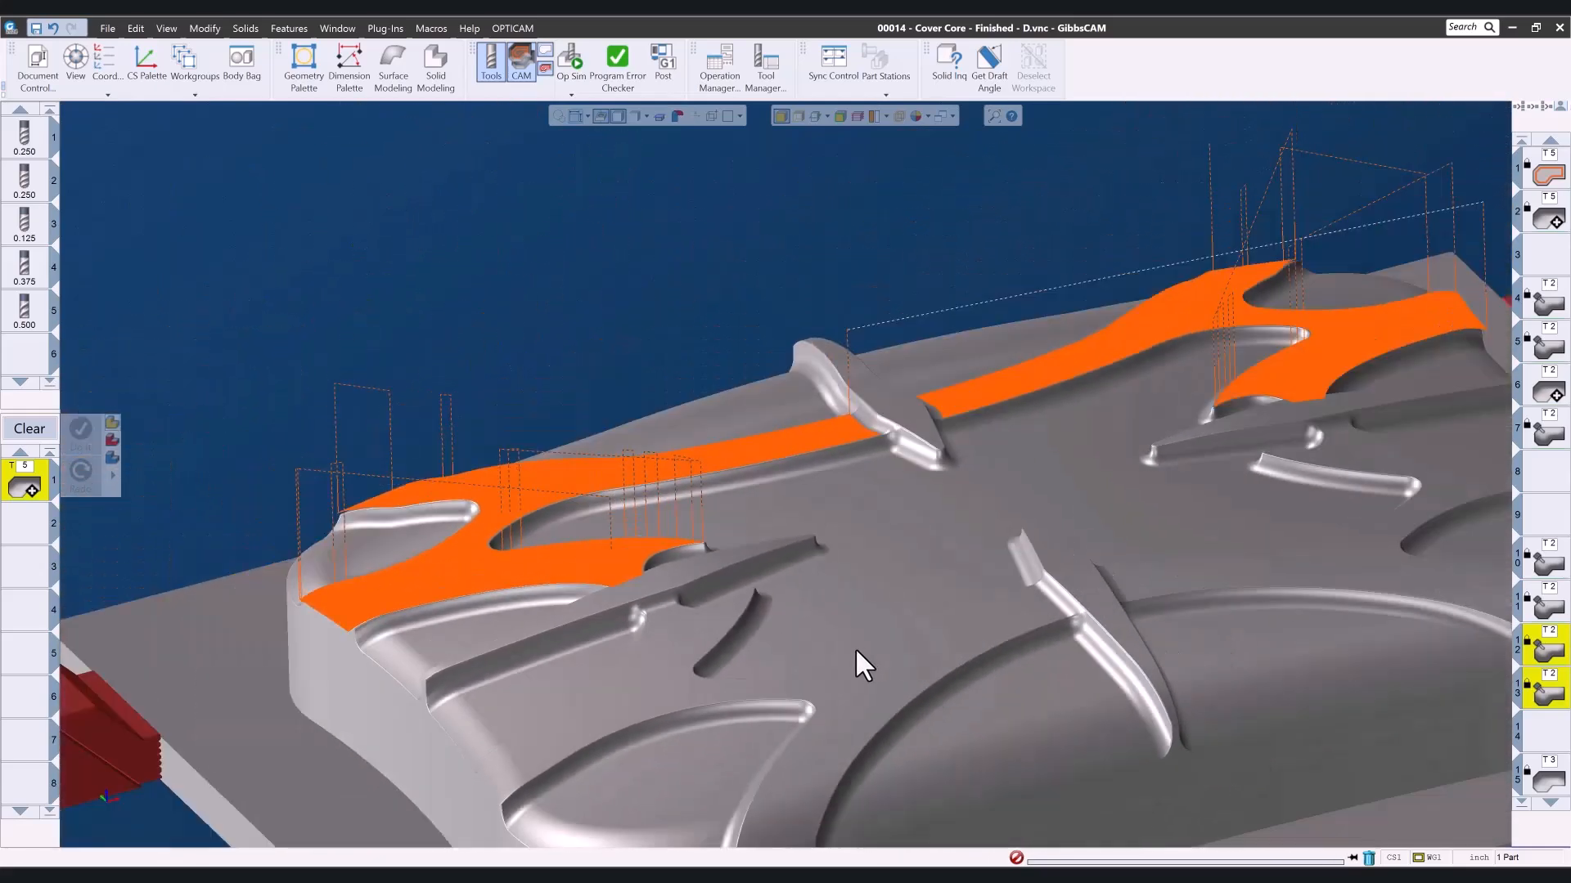
scroll(730, 818, down, 3)
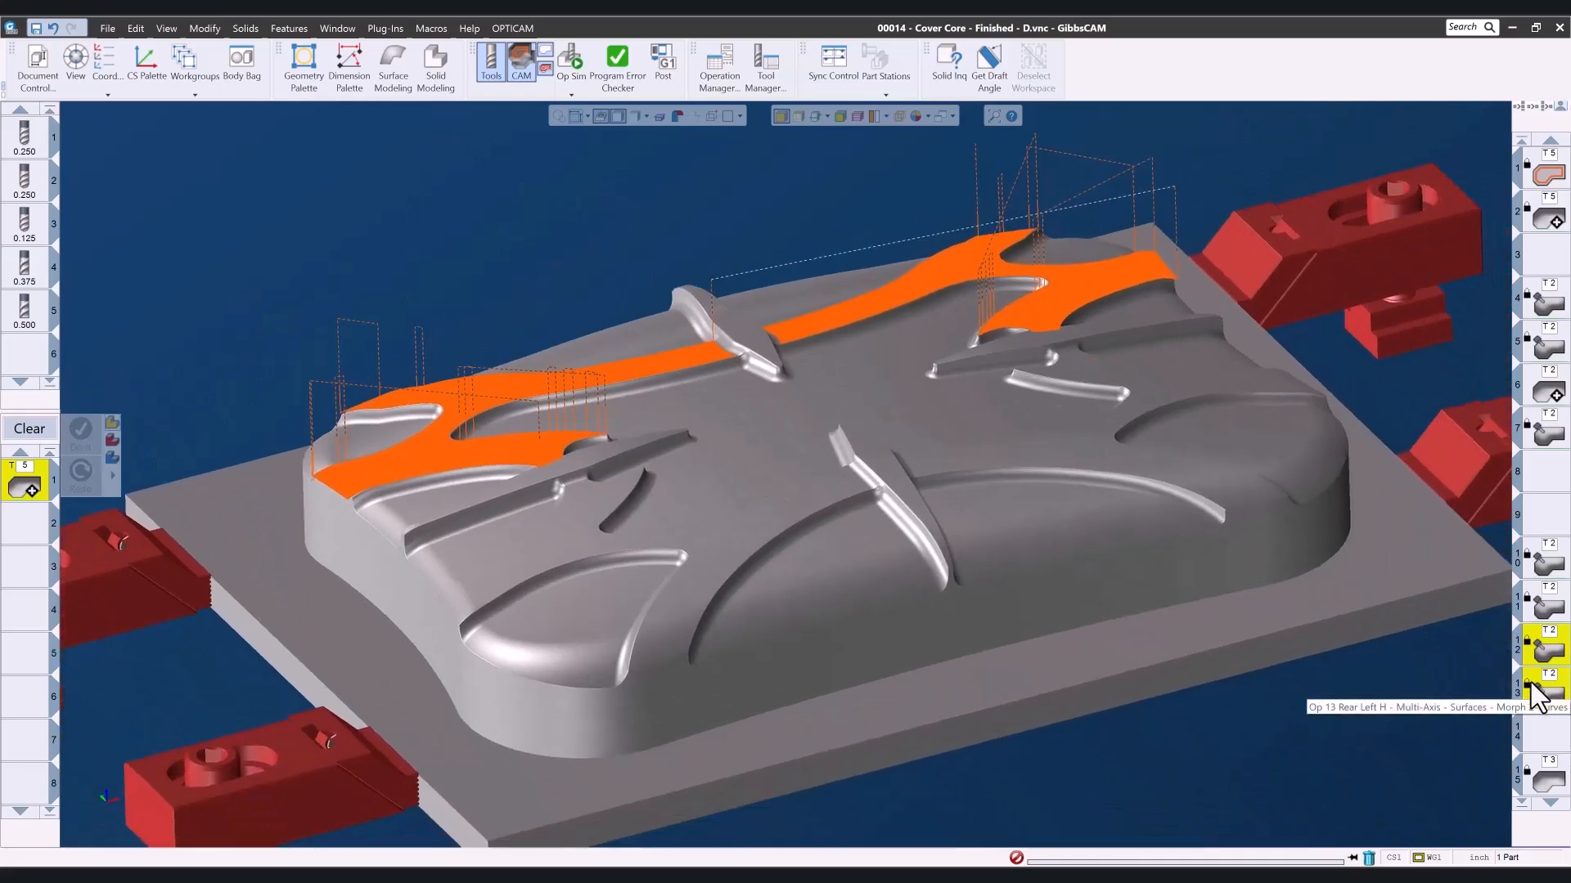
click(573, 61)
click(475, 193)
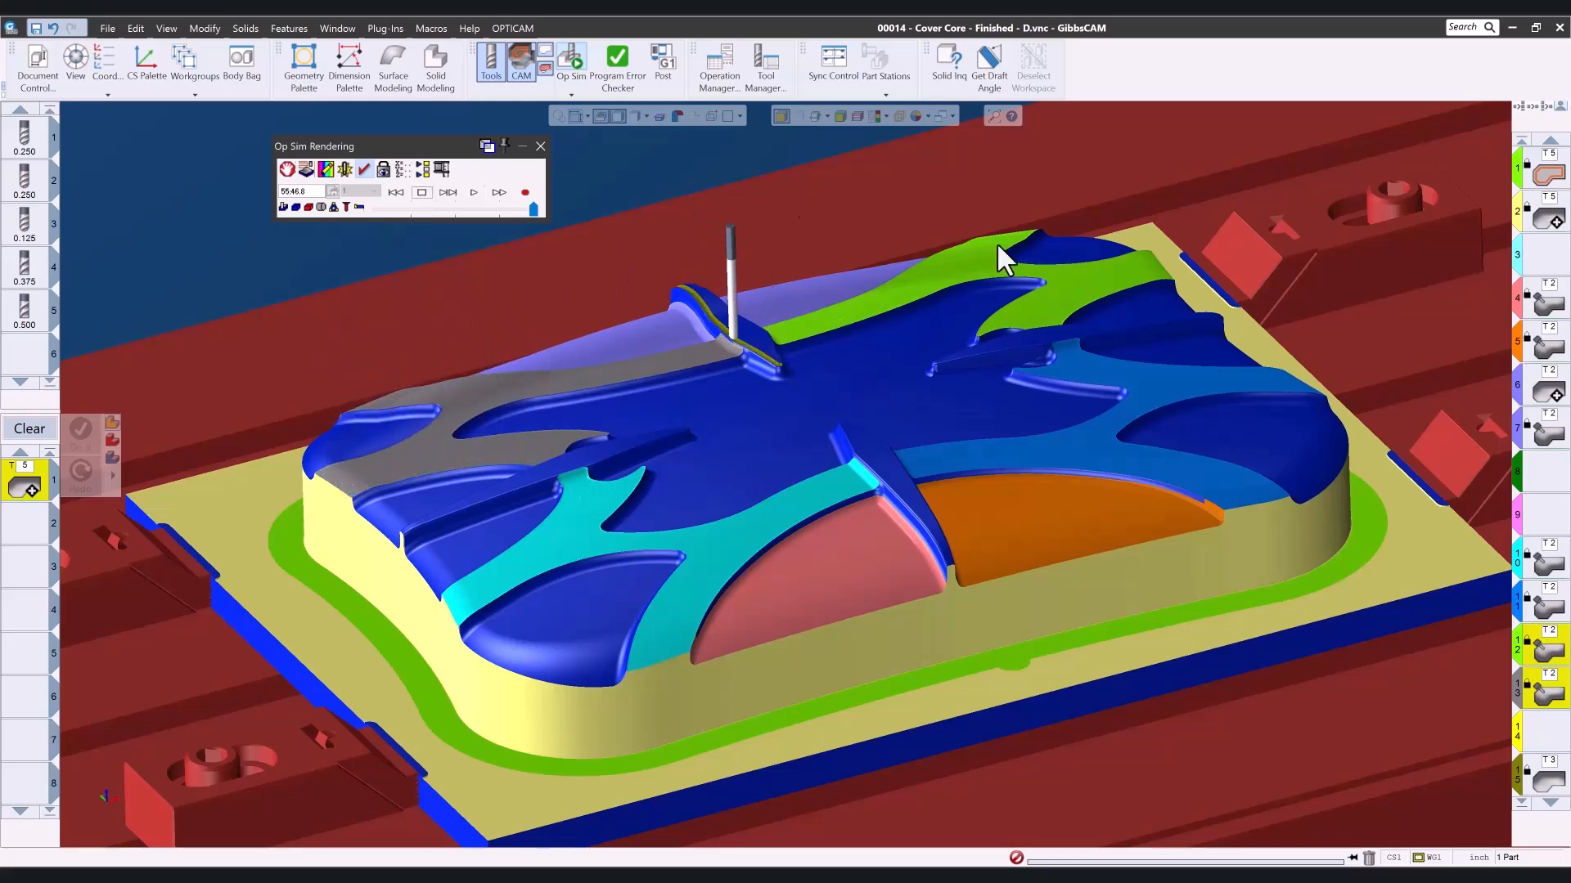
click(540, 148)
- View operation 15's toolpath on the rear rib's top face and inspect it up close
scroll(1550, 474, down, 5)
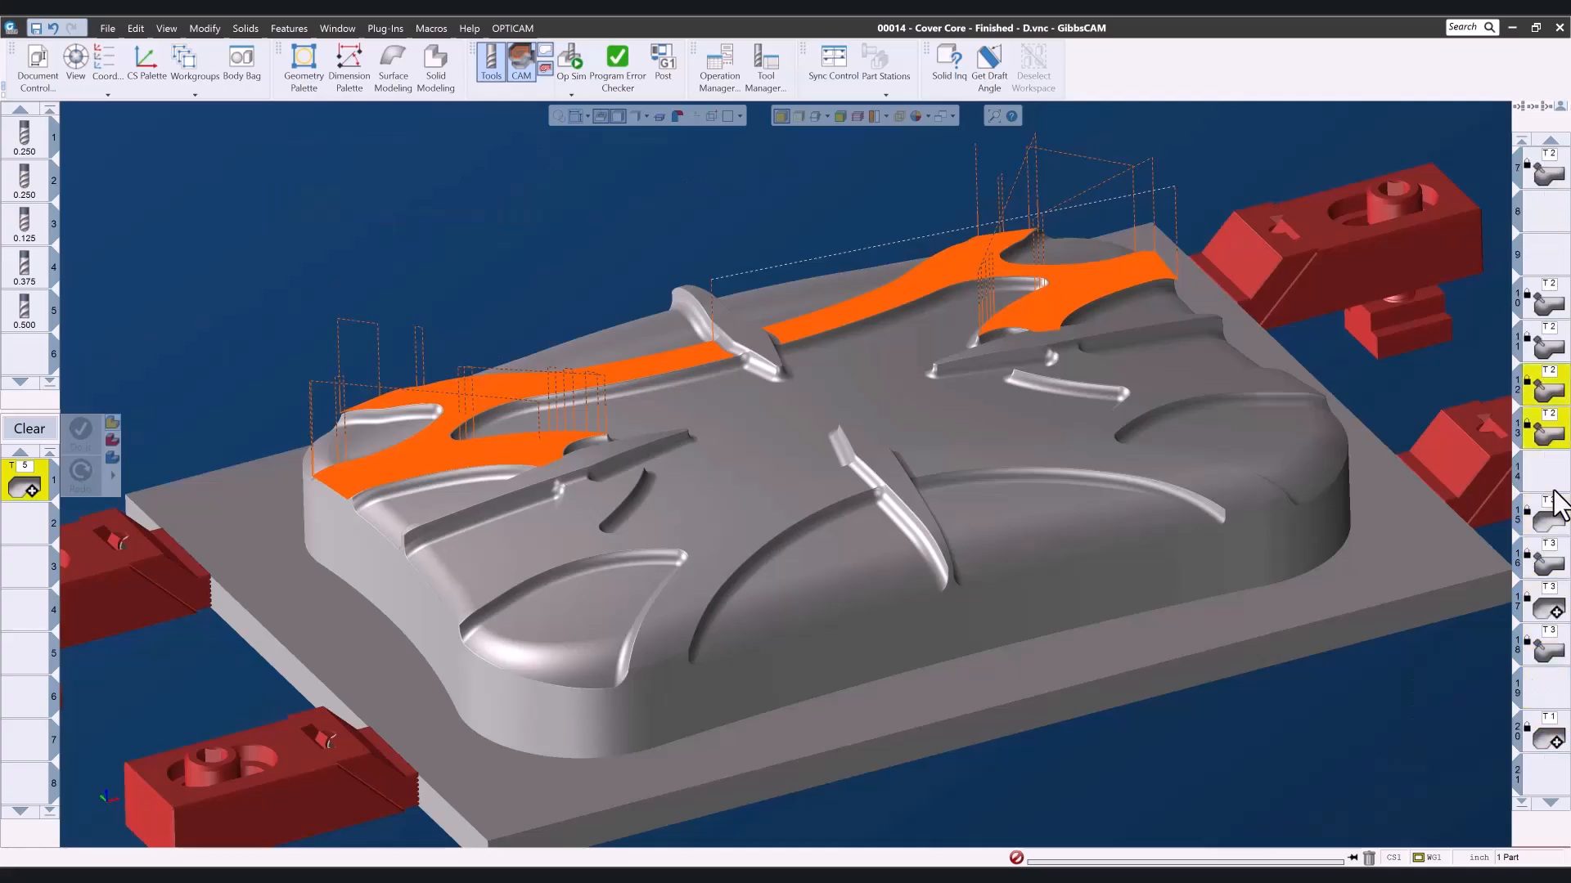
click(1544, 357)
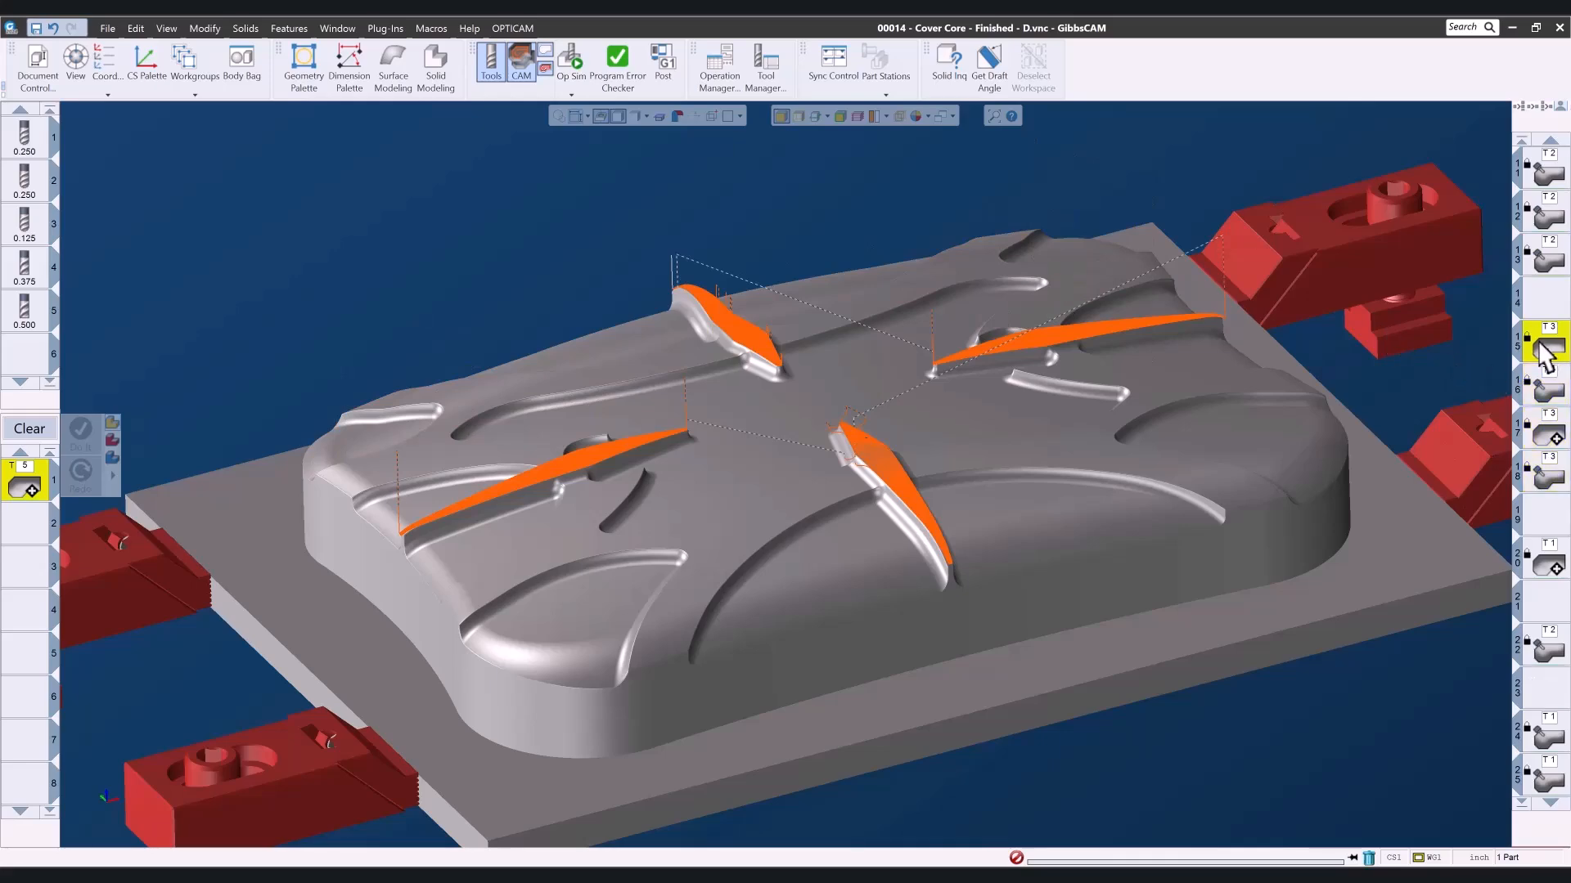
drag(660, 314, 870, 450)
middle_drag(1124, 516, 1241, 746)
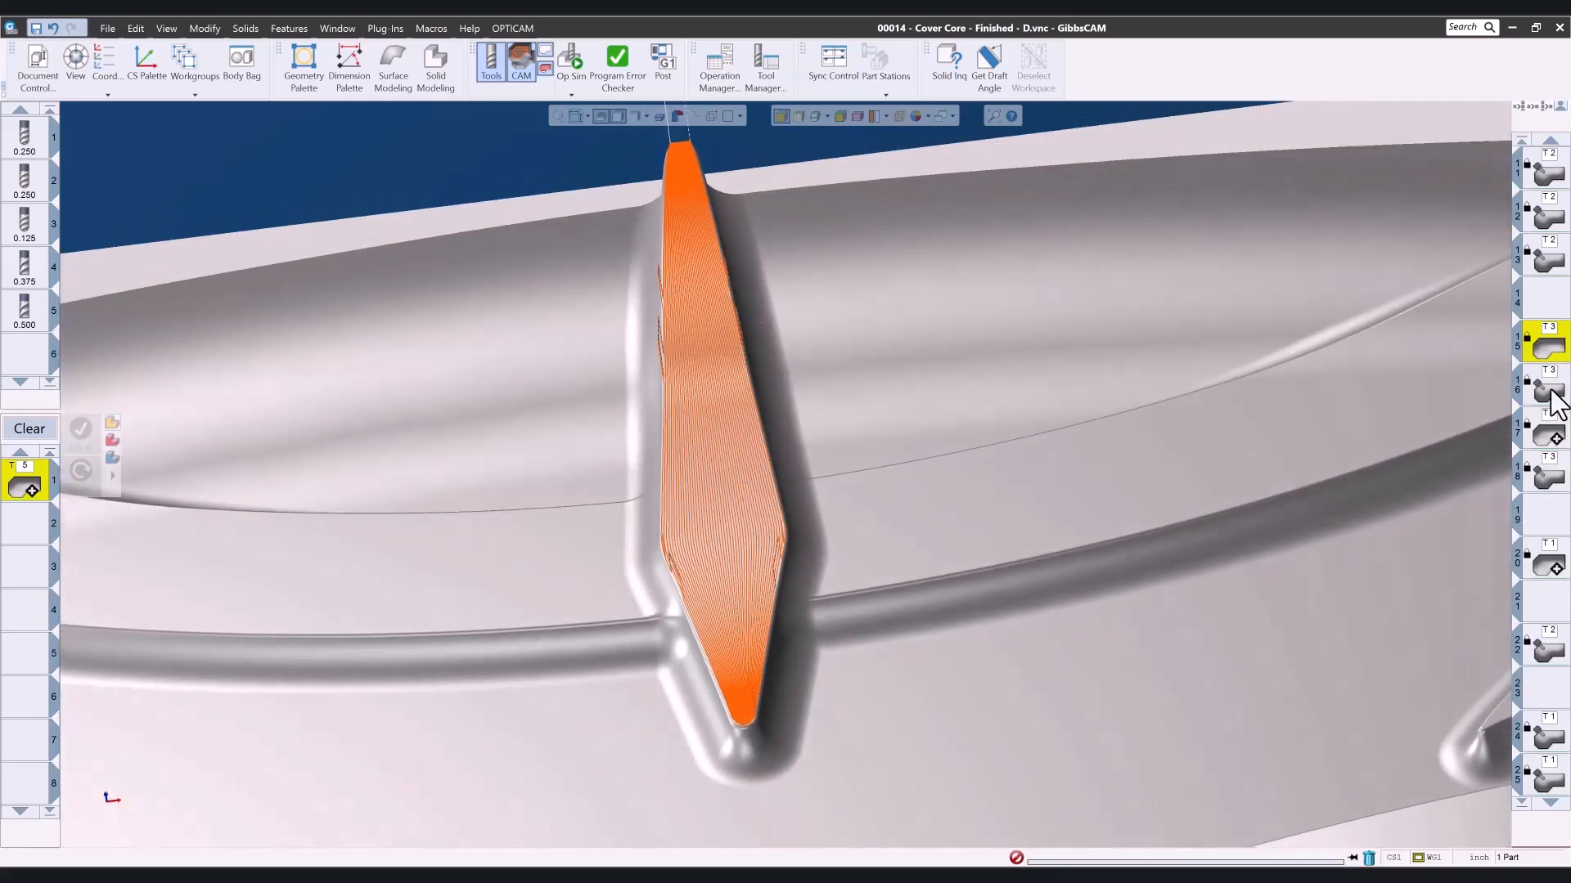
scroll(1127, 492, down, 3)
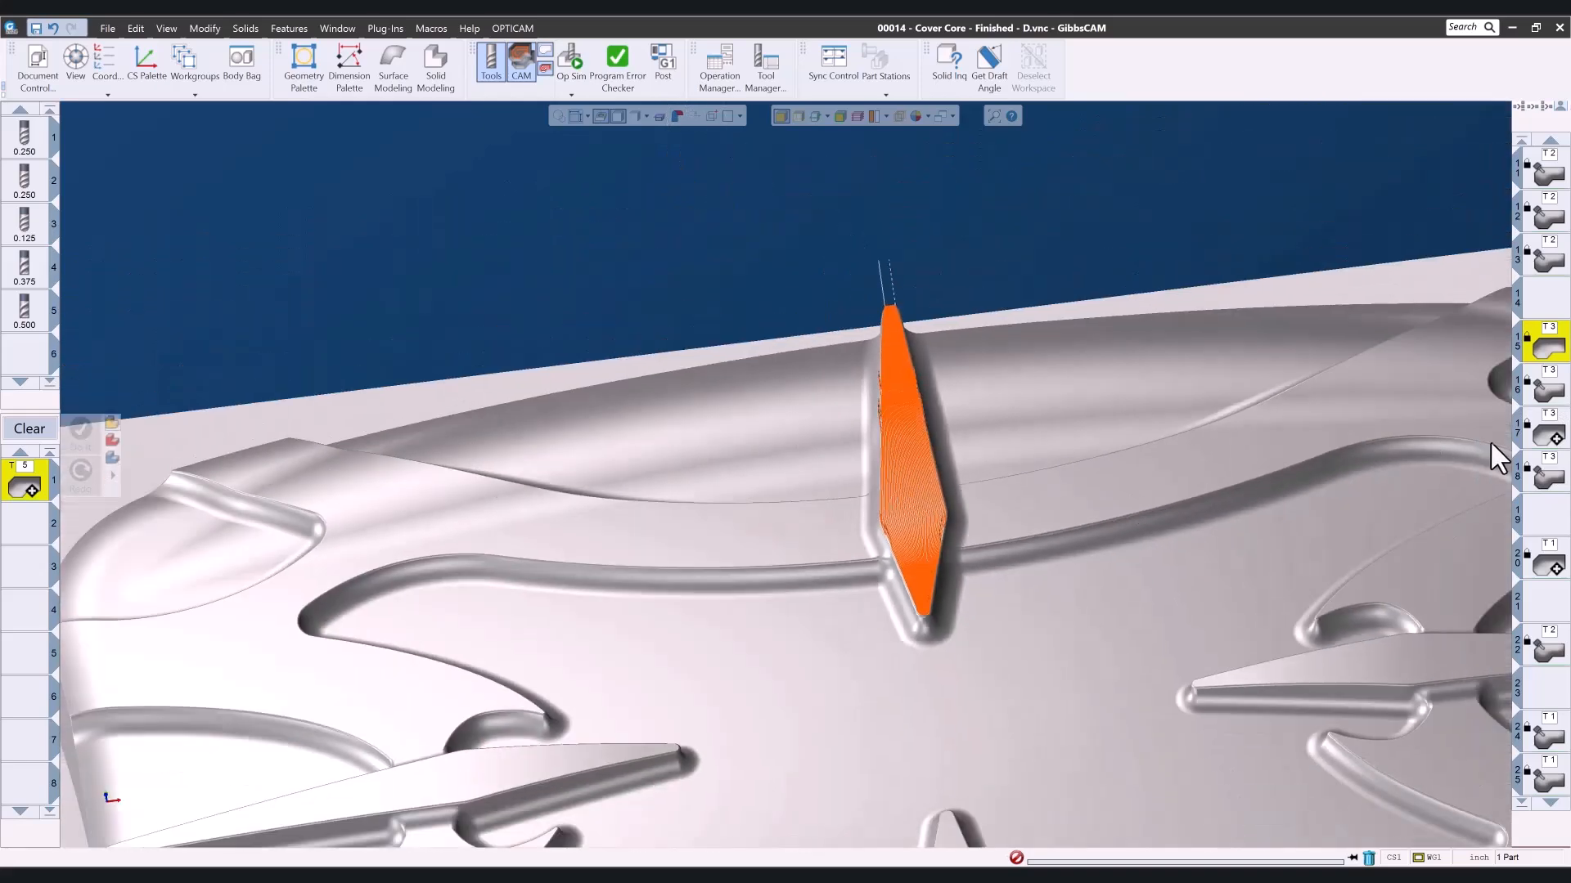
- View operation 16's toolpath on the right rib's top face and inspect it up close
middle_drag(1255, 514, 768, 467)
drag(661, 558, 1152, 698)
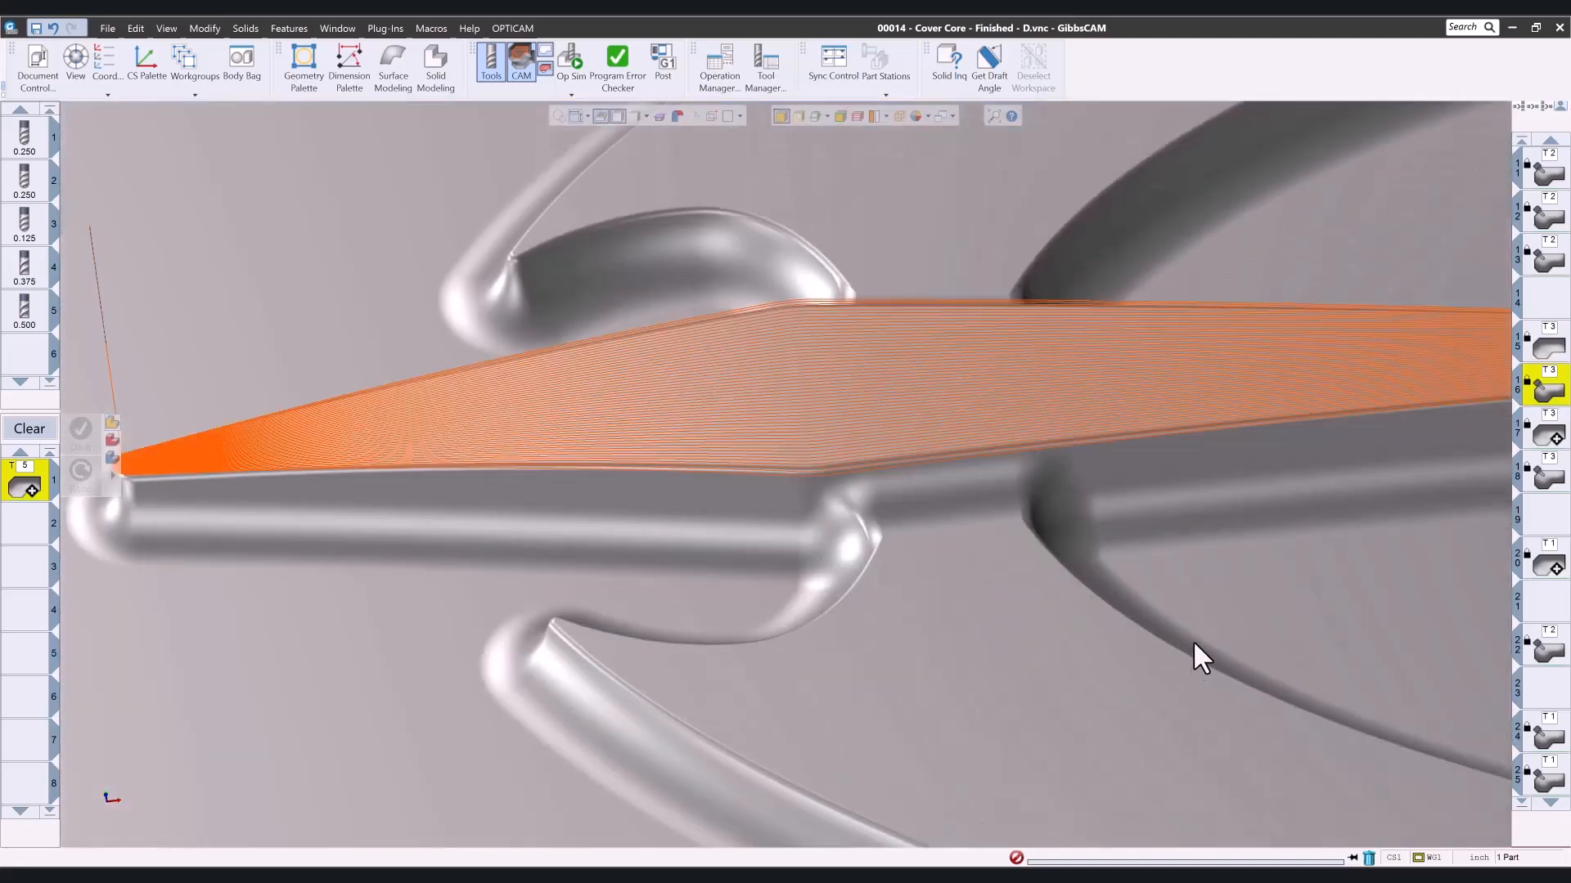
mouse_move(1227, 535)
middle_down()
mouse_move(1189, 724)
mouse_move(1227, 564)
middle_up()
scroll(982, 592, down, 6)
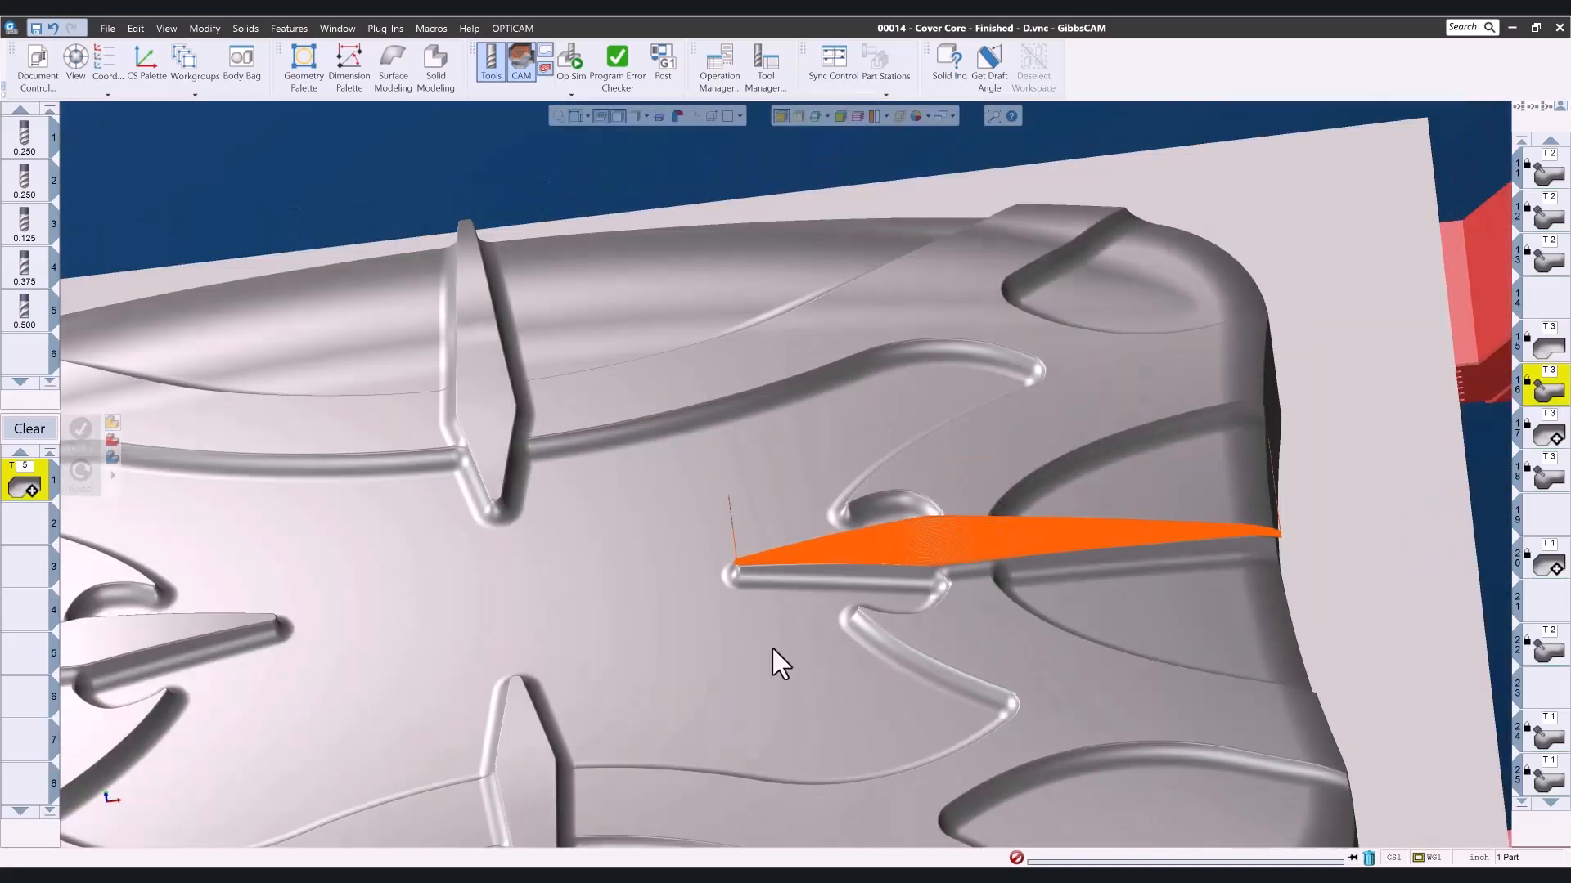
middle_drag(772, 645, 998, 275)
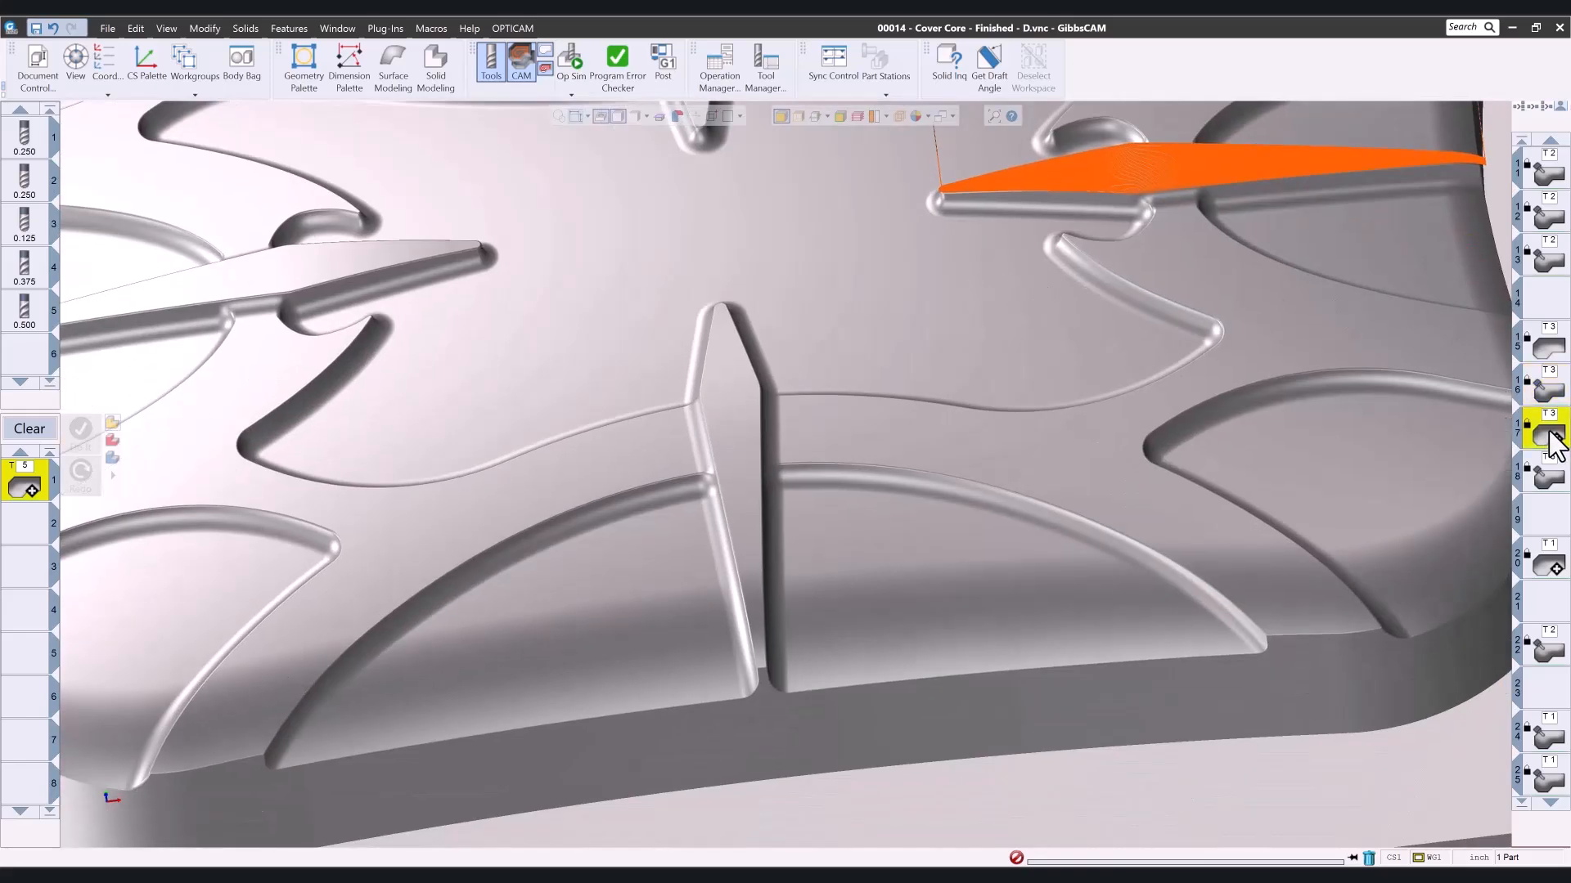
- View operation 17 on the front rib and operation 18 on the left rib's top face
click(1549, 433)
drag(603, 288, 883, 697)
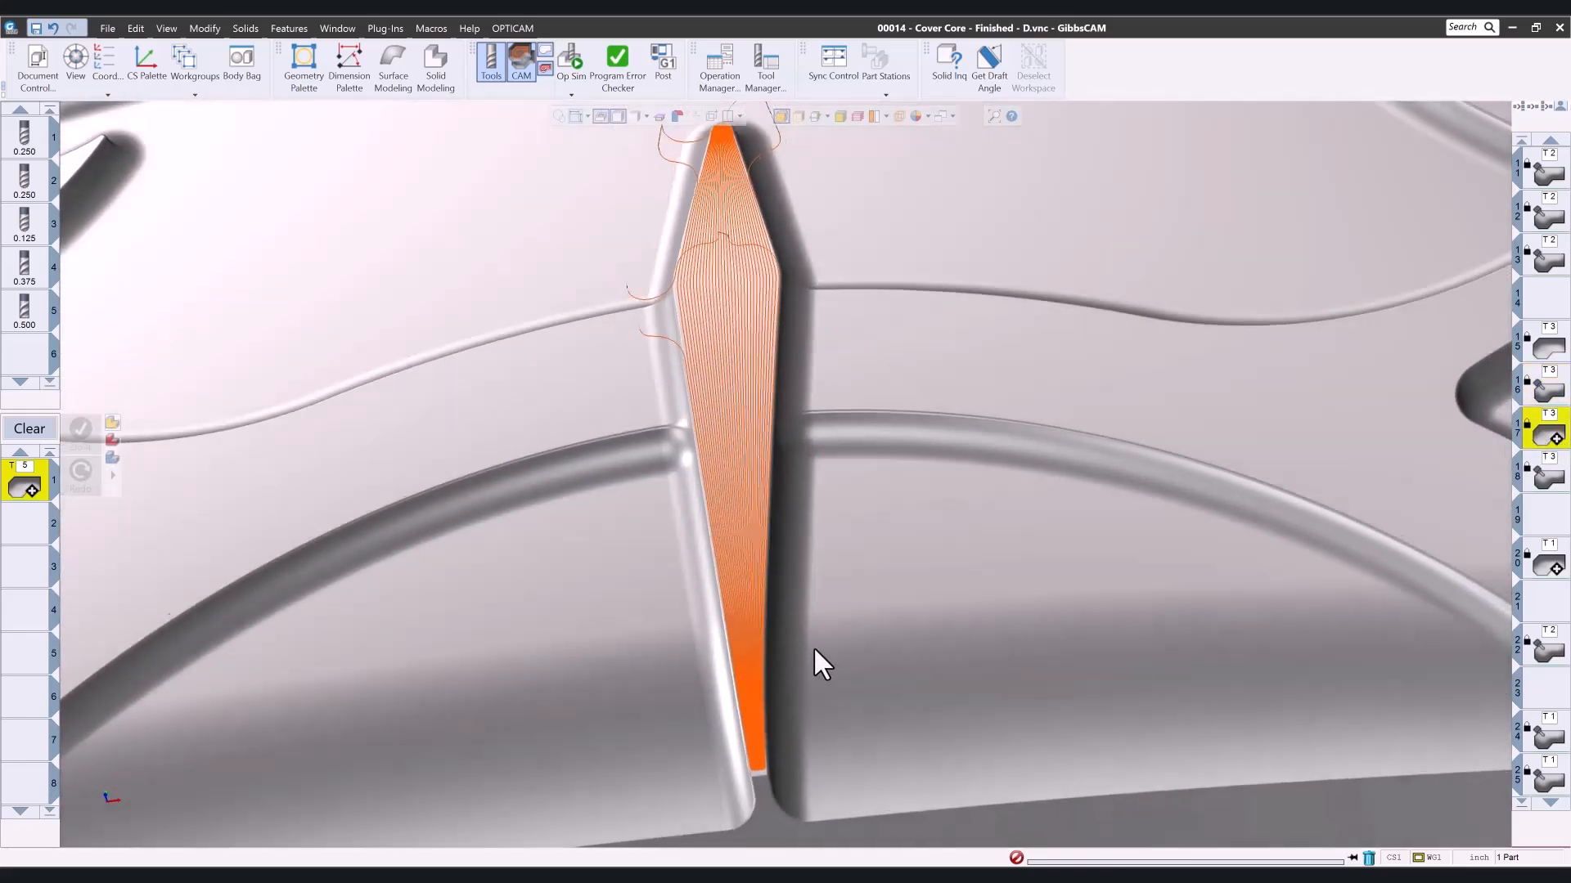
middle_drag(815, 649, 979, 600)
middle_drag(616, 494, 1377, 514)
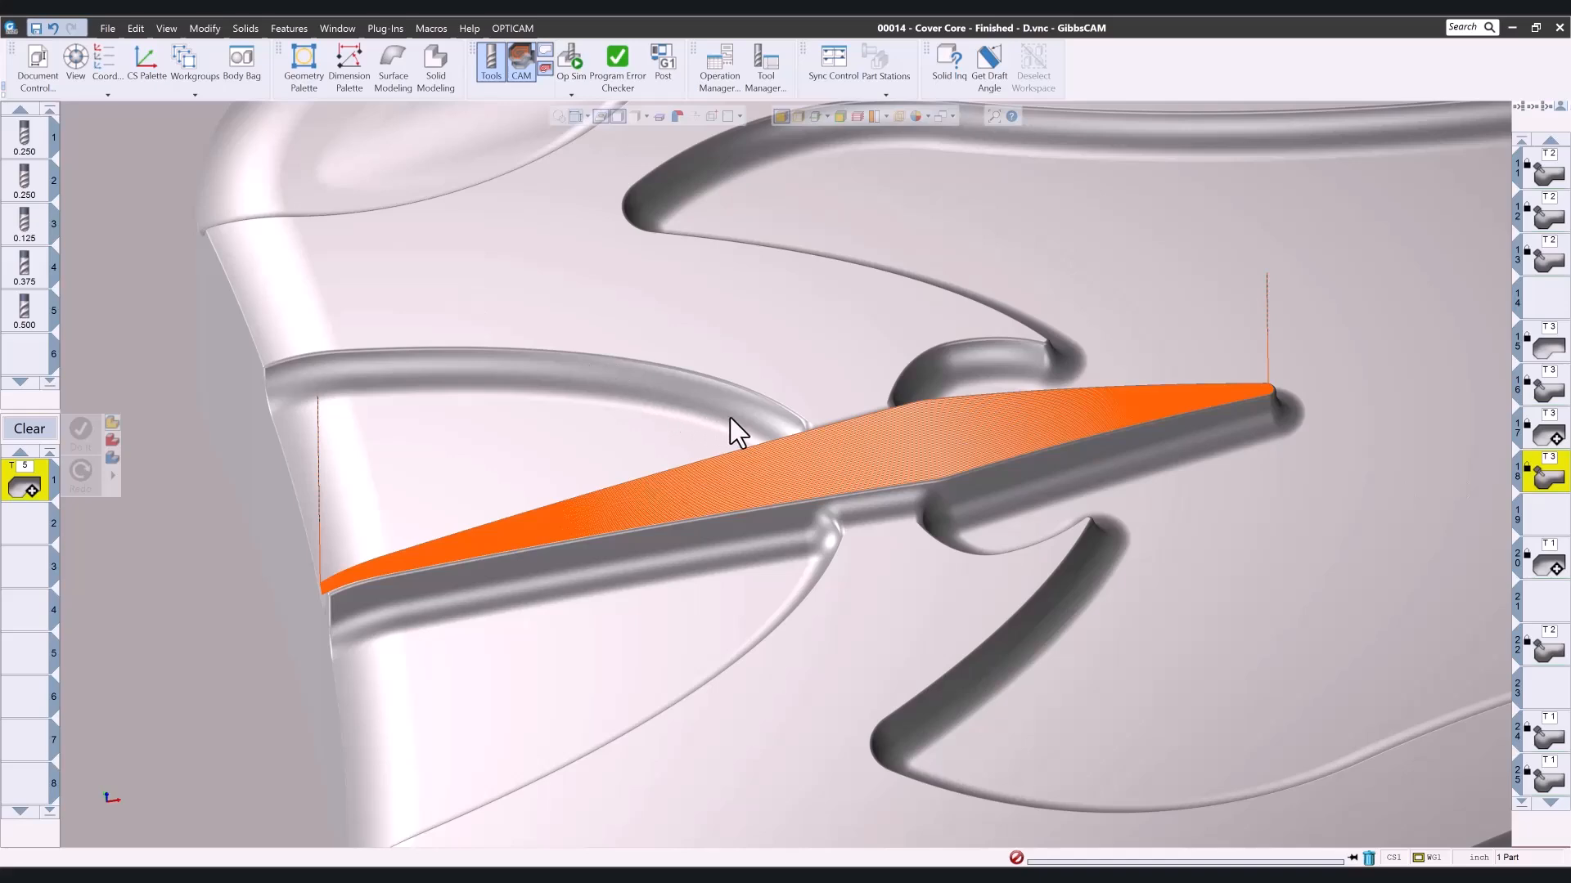
- View operations 15 to 18 together on the four ribs and inspect the right rib's toolpath edge up close
scroll(800, 434, down, 10)
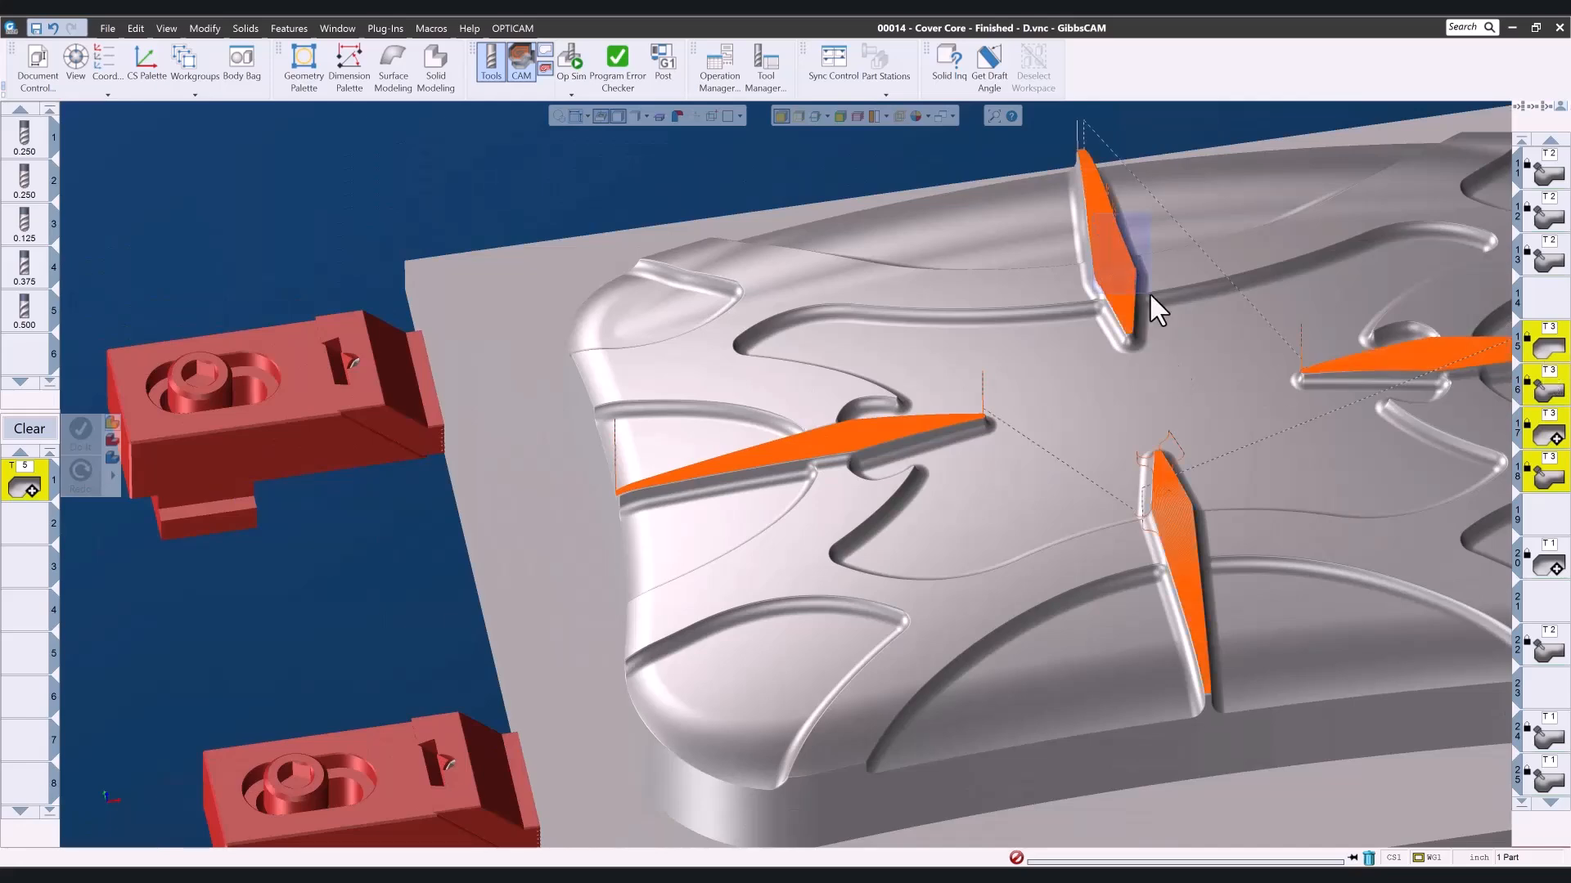
drag(1150, 296, 1152, 300)
scroll(1194, 485, down, 6)
middle_drag(980, 509, 95, 242)
drag(656, 477, 1005, 685)
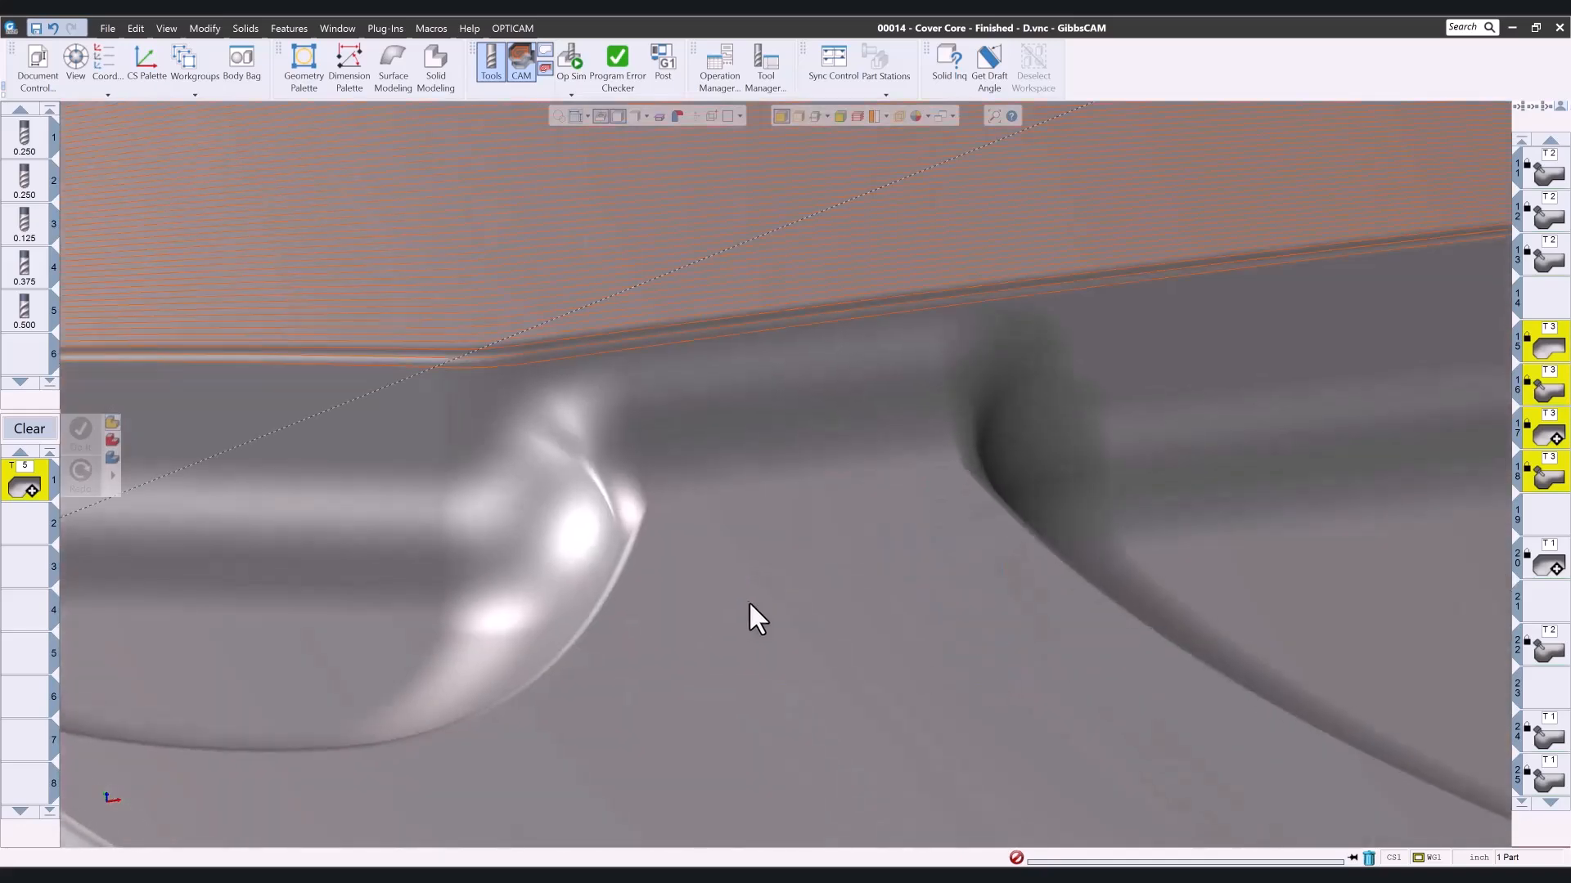
scroll(842, 646, down, 2)
scroll(615, 610, down, 3)
- Inspect the front rib's toolpath passes and its entry, exit and link moves up close
middle_drag(378, 693, 1128, 167)
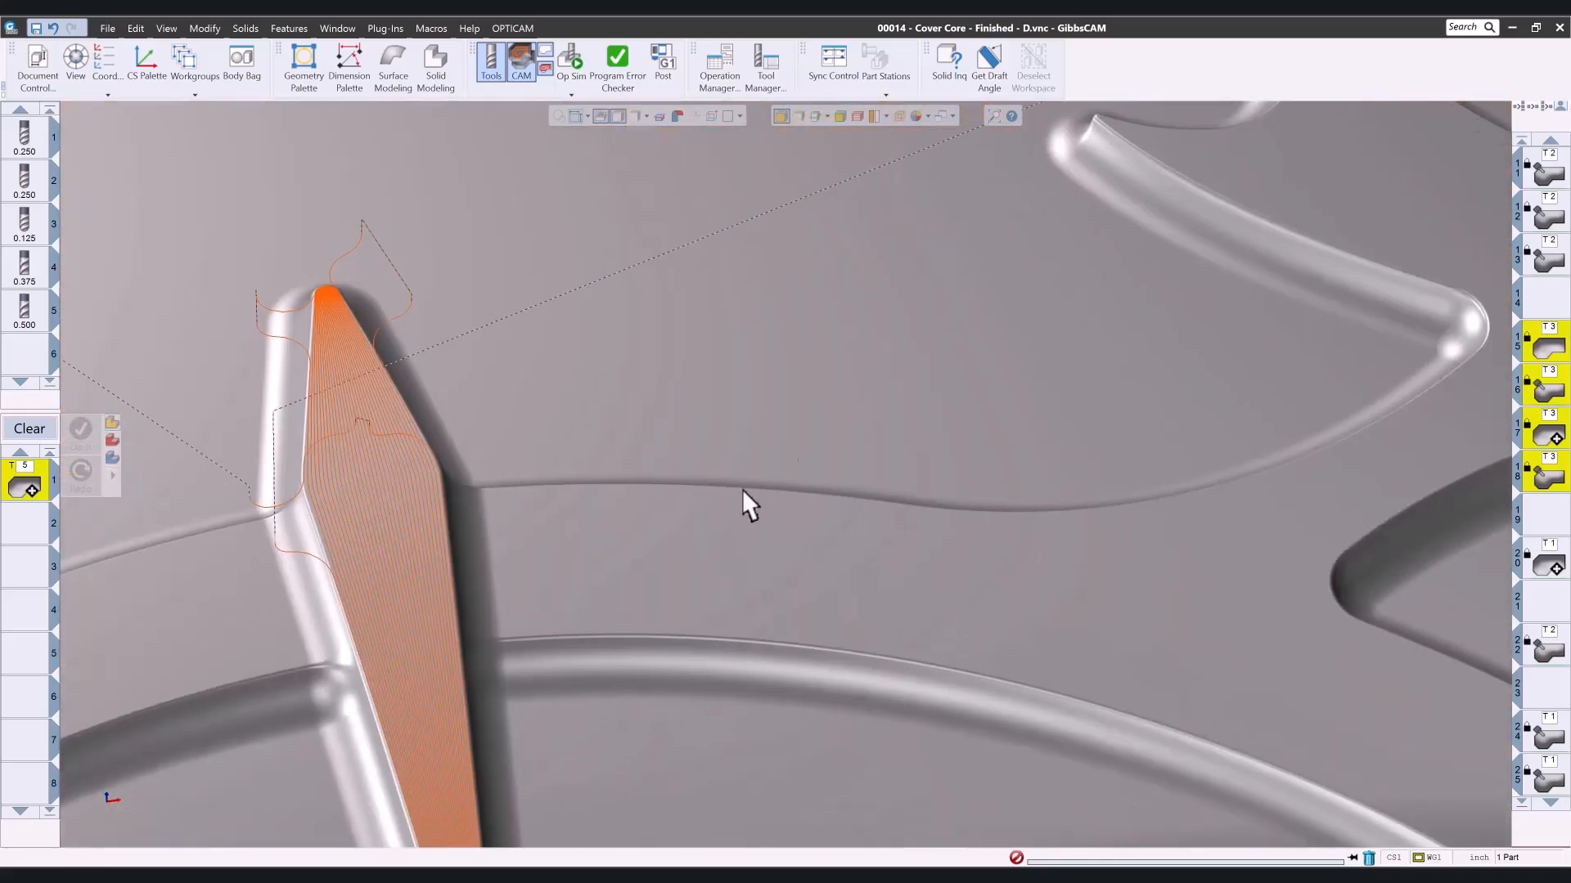
middle_drag(376, 446, 427, 340)
drag(302, 285, 472, 499)
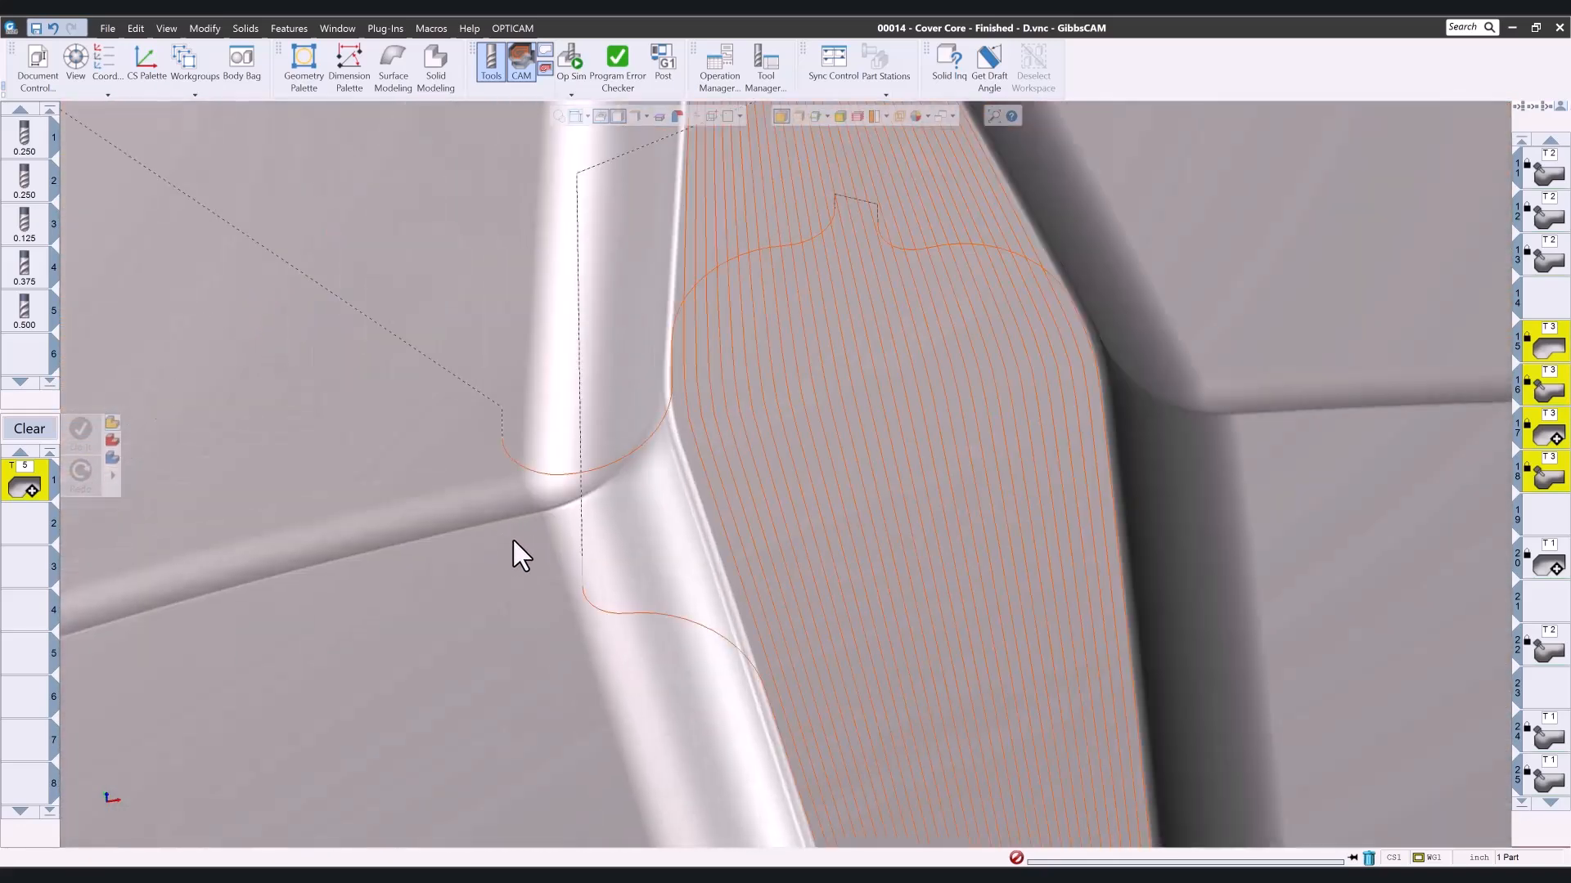
scroll(537, 537, down, 4)
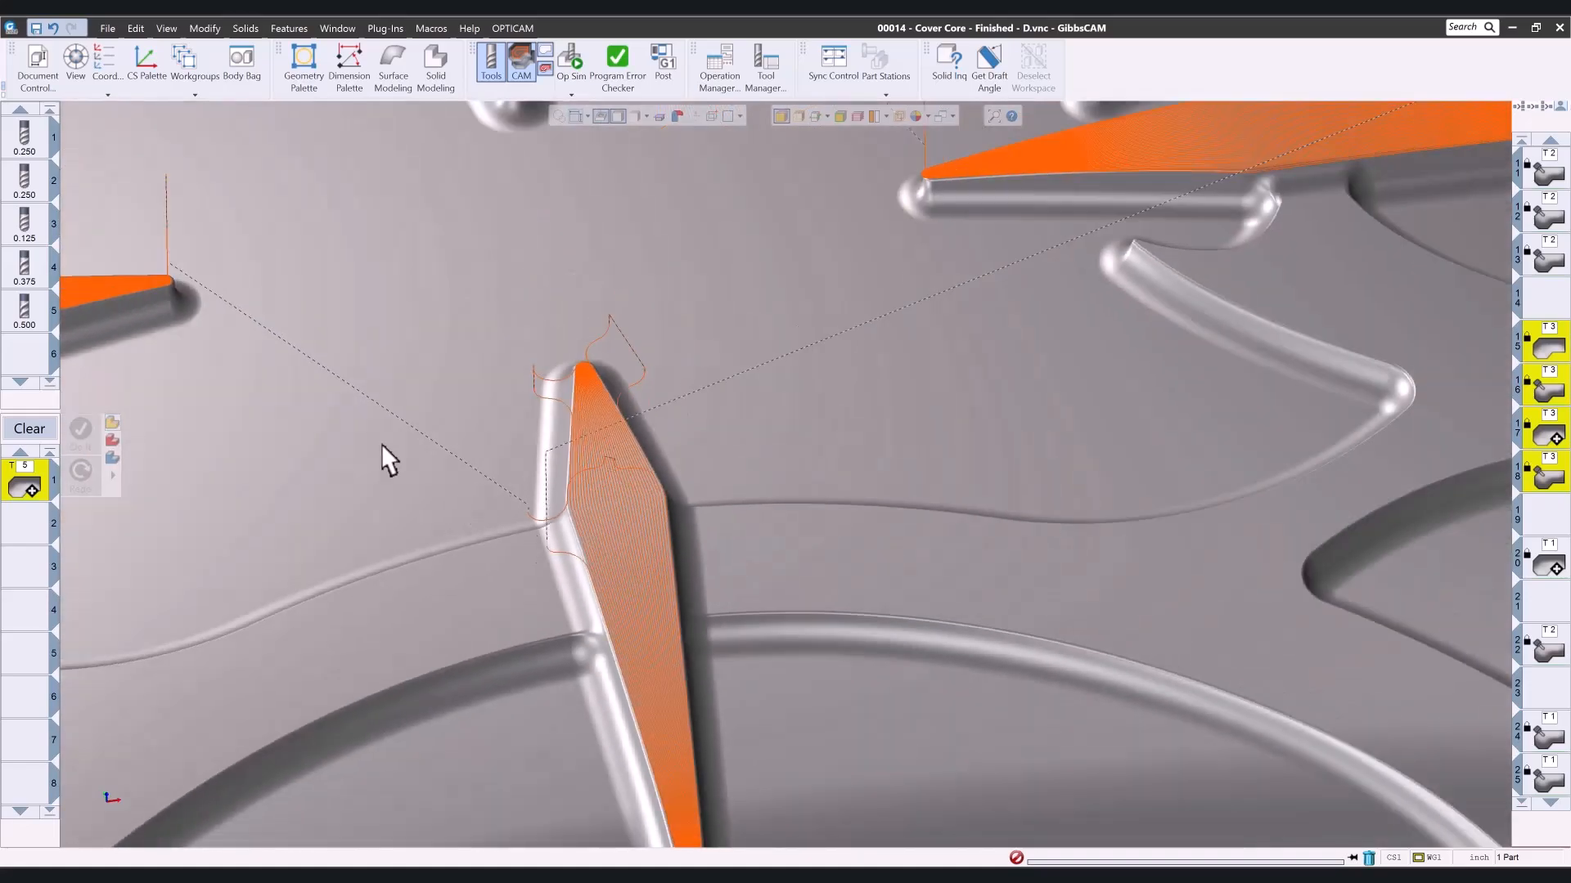
- Inspect the left rib's toolpath, followed by the toolpaths of all four ribs across the whole cover core
middle_drag(381, 444, 1187, 638)
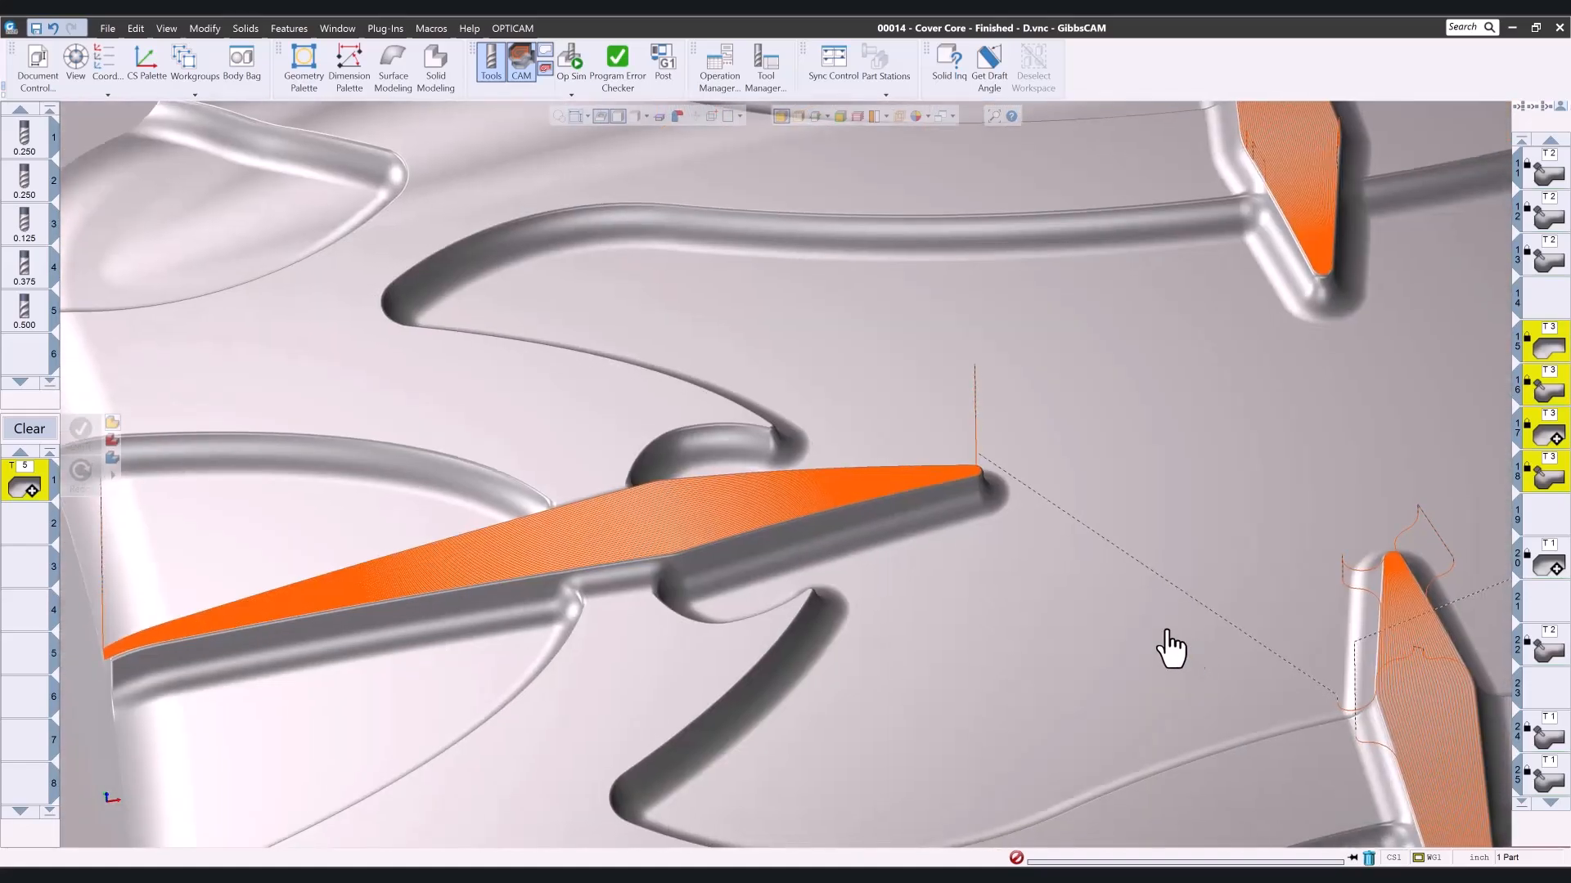
drag(739, 591, 738, 587)
scroll(738, 586, down, 3)
scroll(817, 523, down, 5)
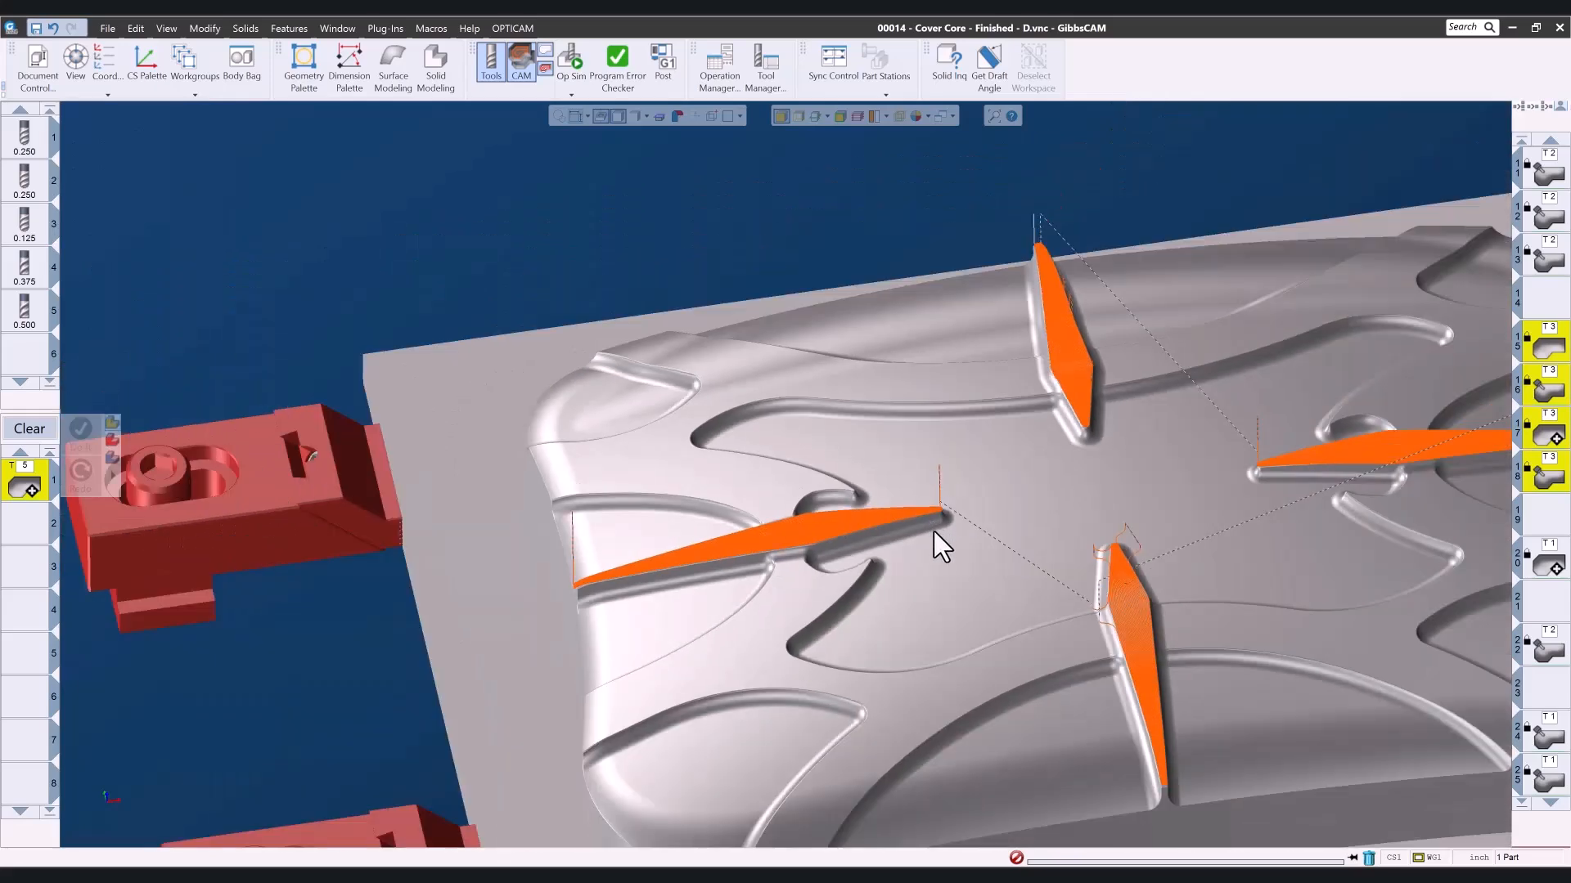
middle_drag(1071, 576, 847, 533)
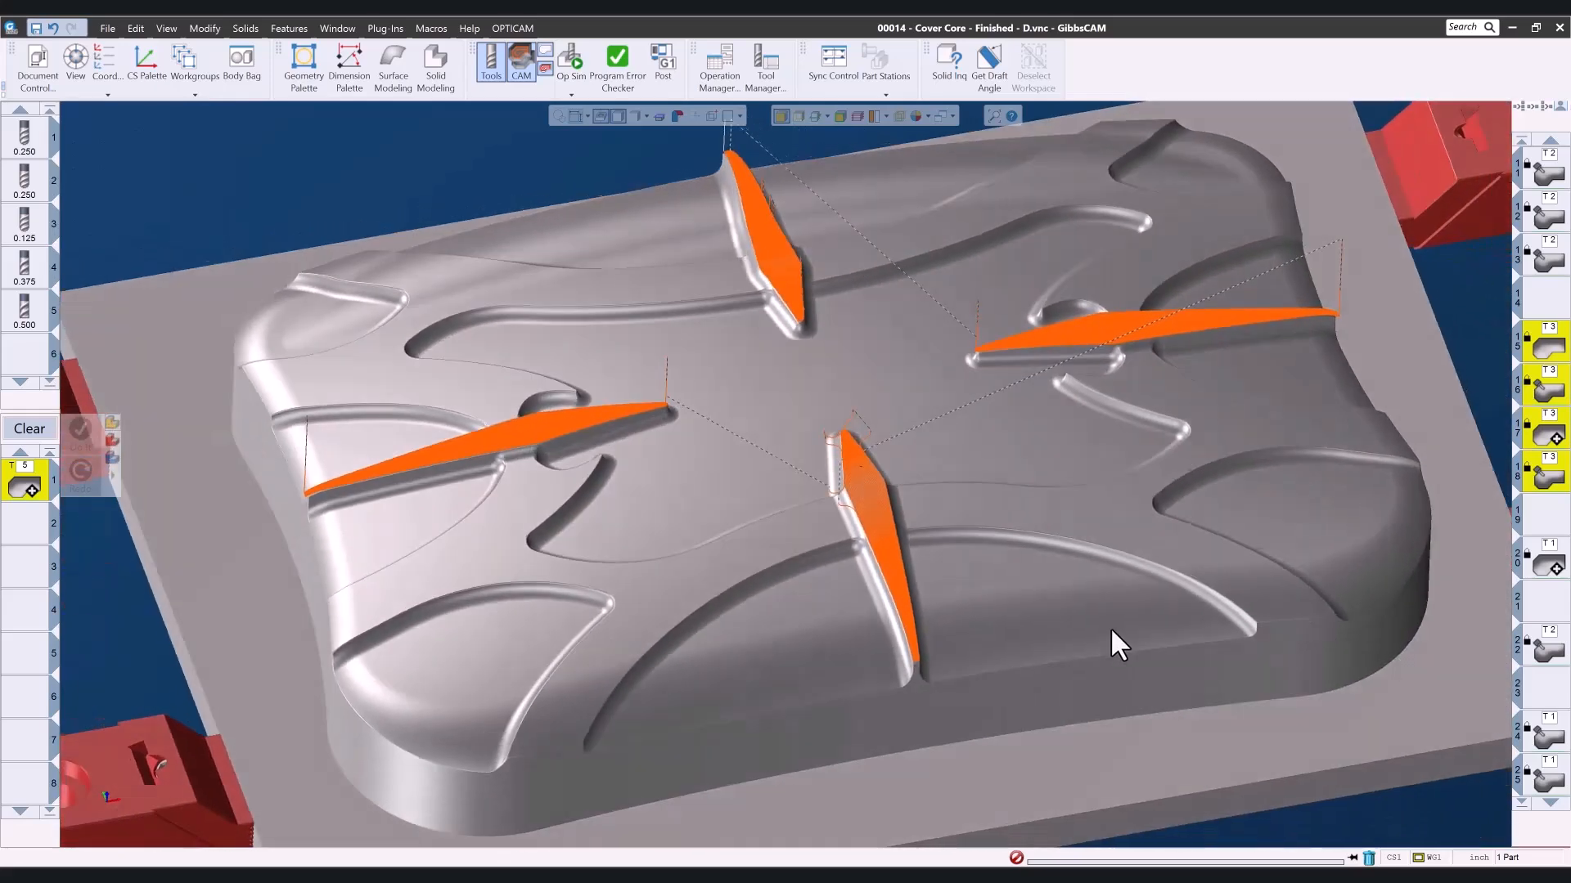
- View operation 20's N-Curve Flow toolpath on the central floor and load the operation with its machining geometry
click(1551, 572)
middle_drag(975, 515, 968, 615)
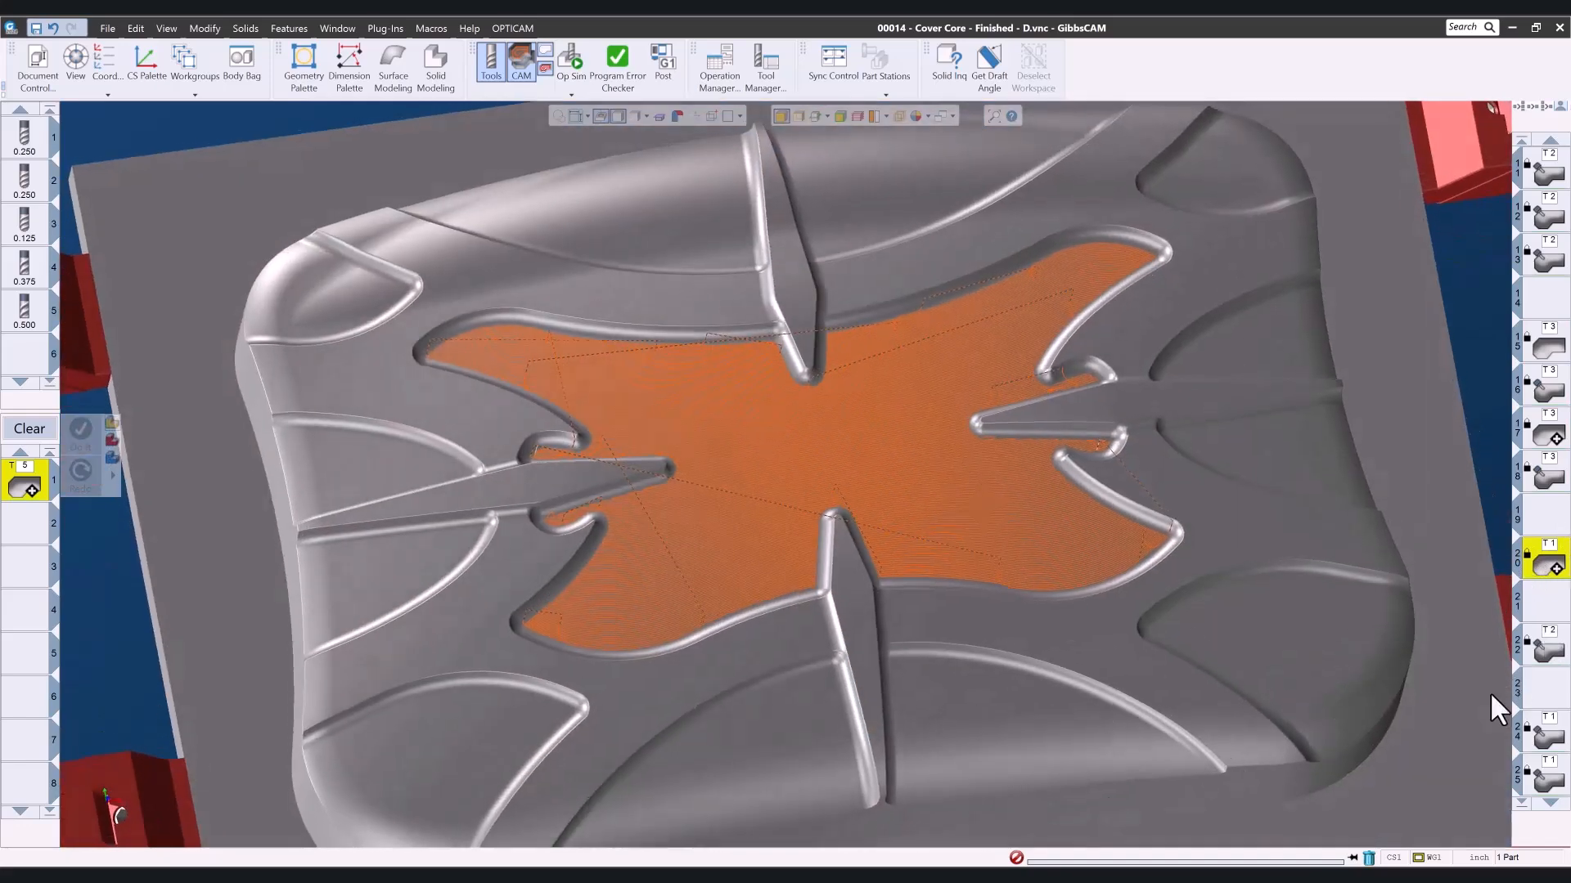
middle_drag(894, 423, 893, 475)
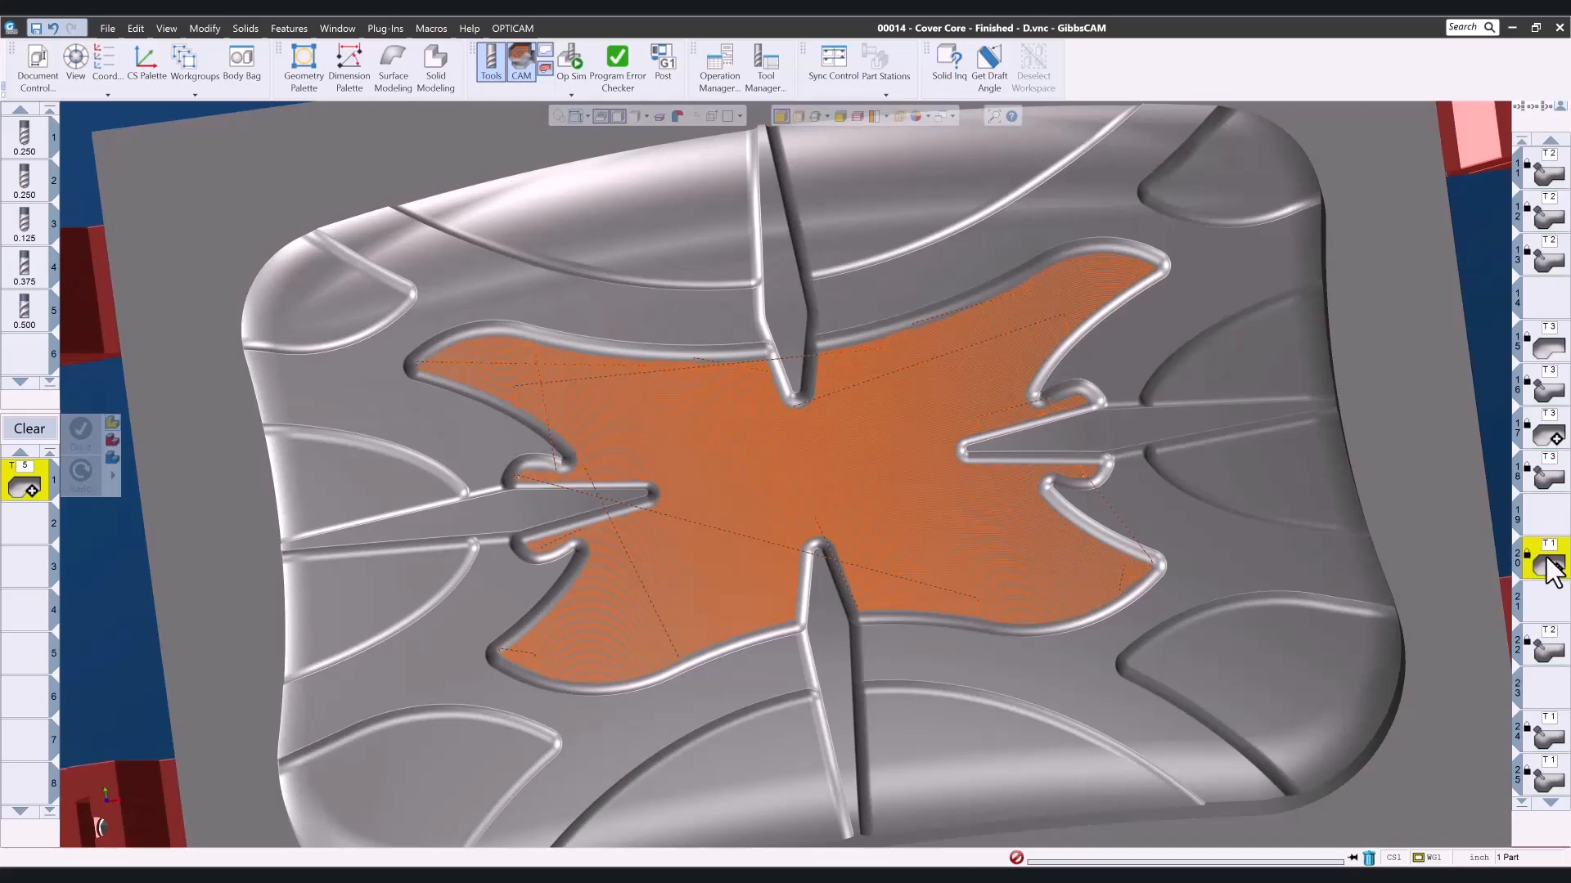
double_click(1552, 571)
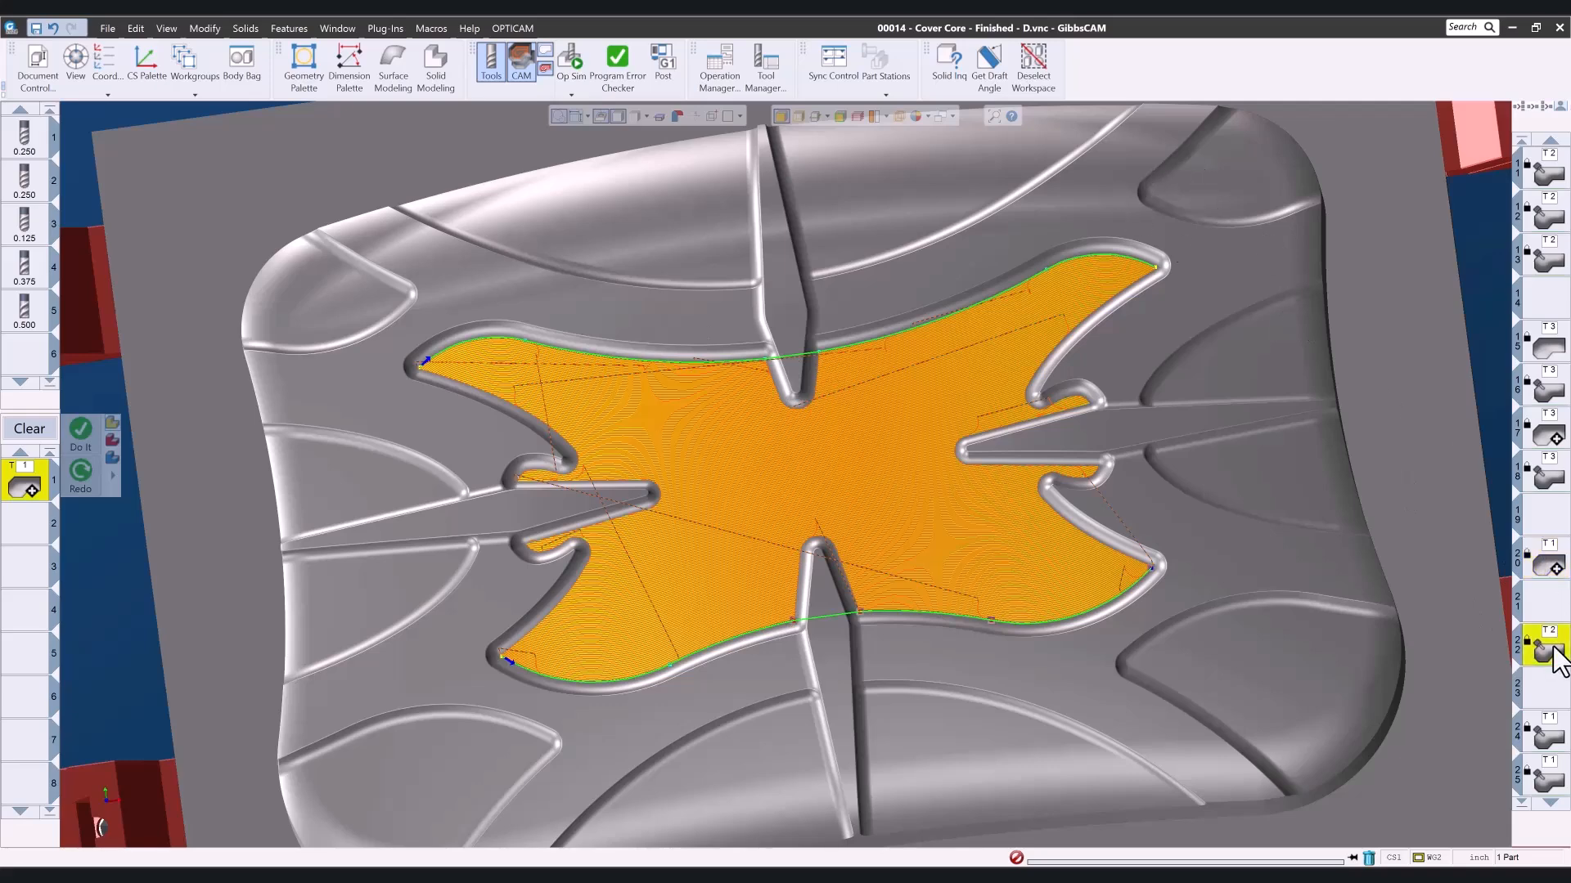
- View operation 22 on the corner and side pockets and operation 24 around the left rib, loading each operation's machining geometry
middle_drag(1028, 528, 1224, 139)
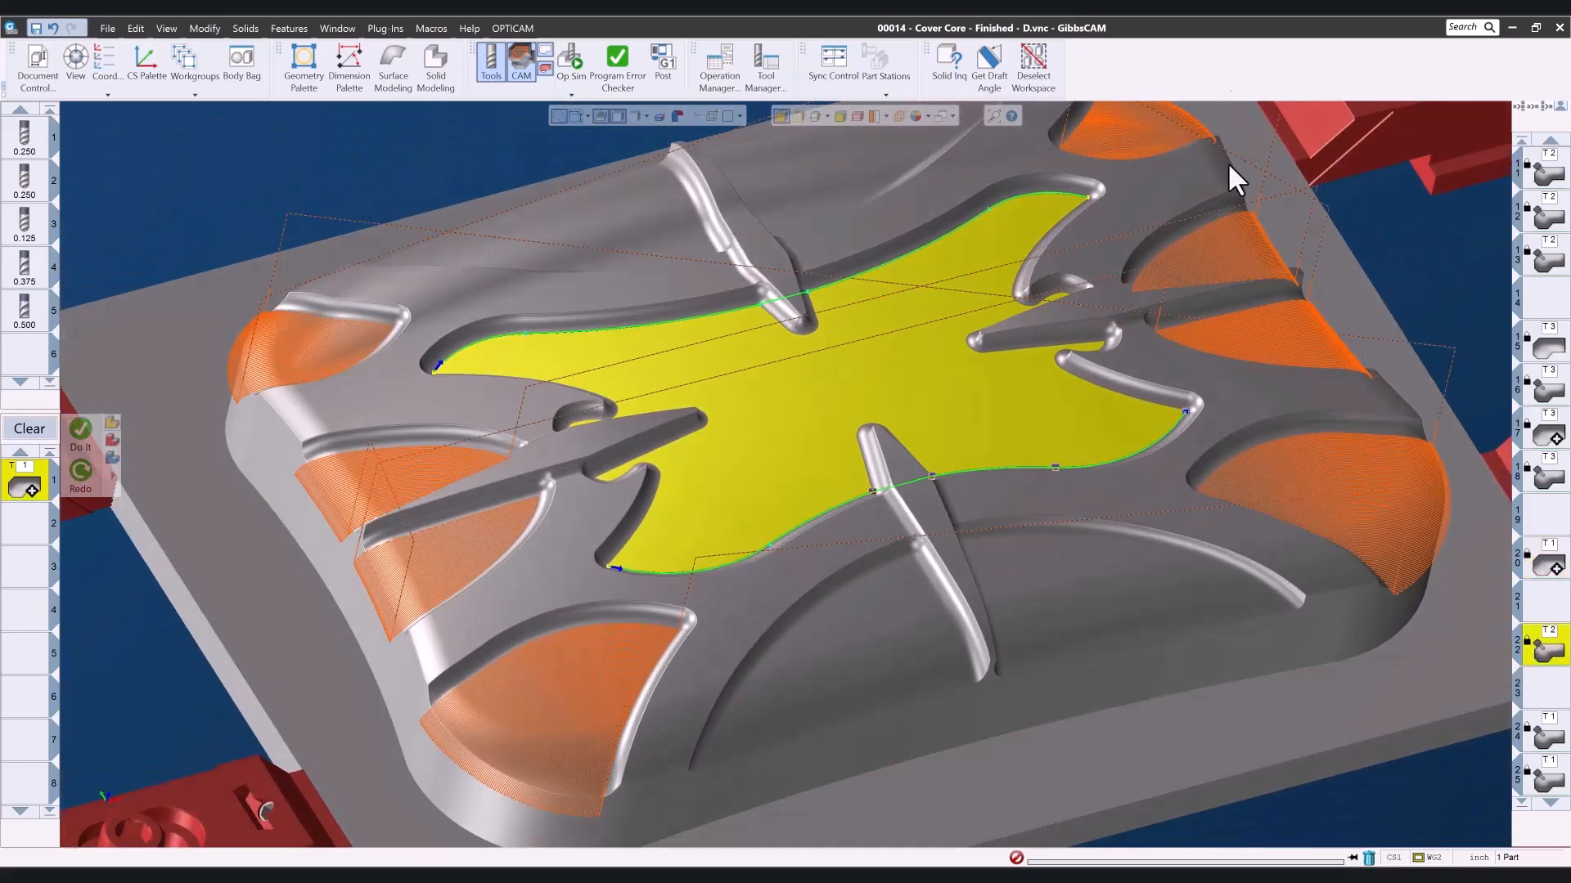
click(1402, 301)
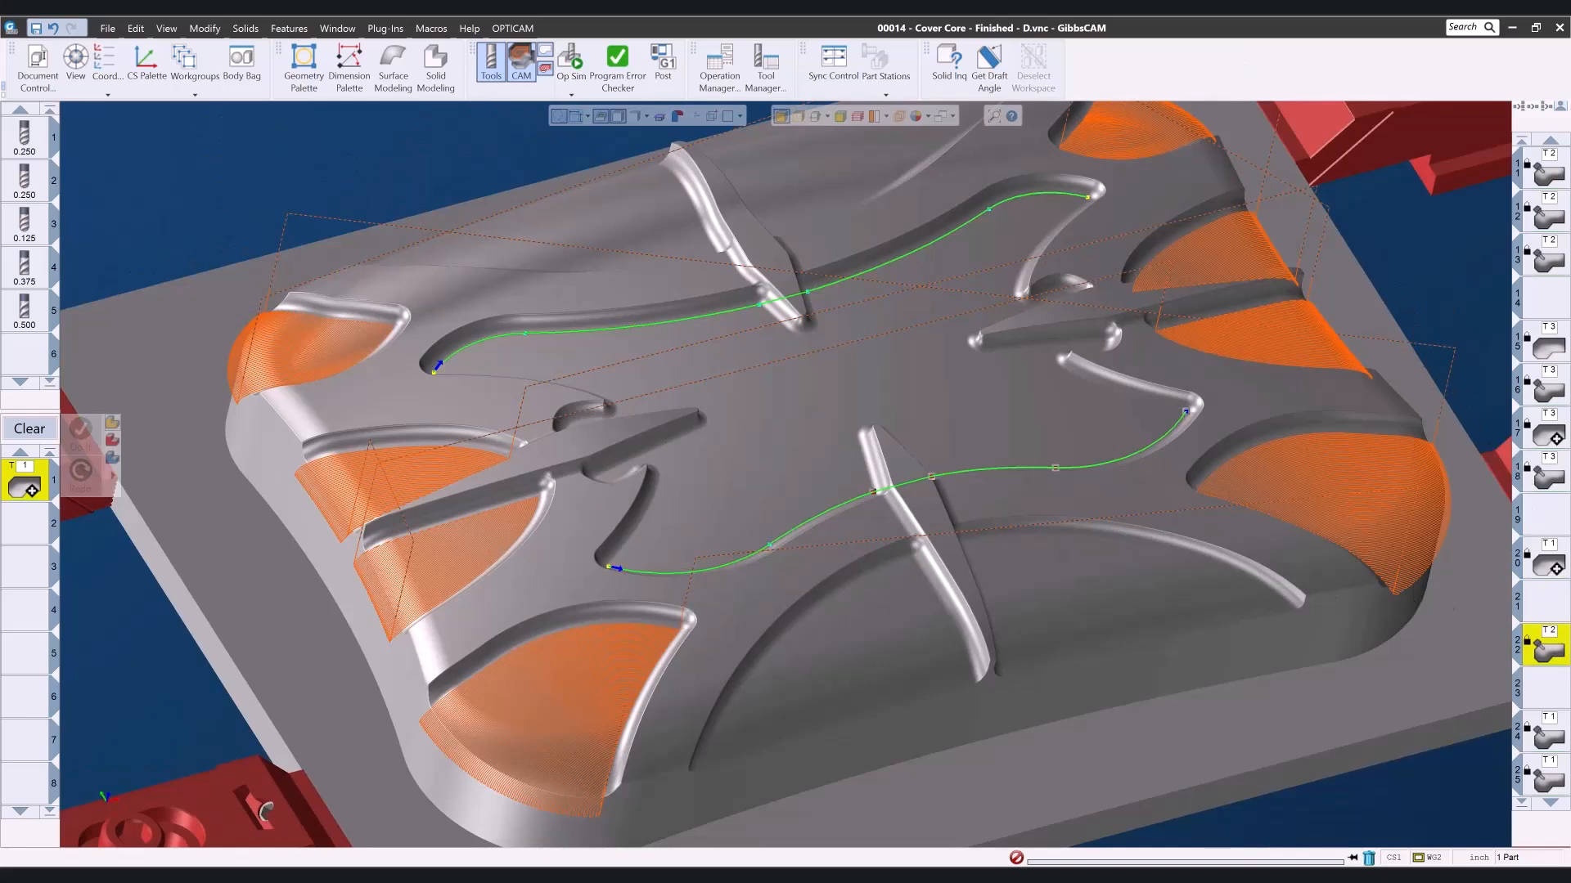
double_click(1552, 659)
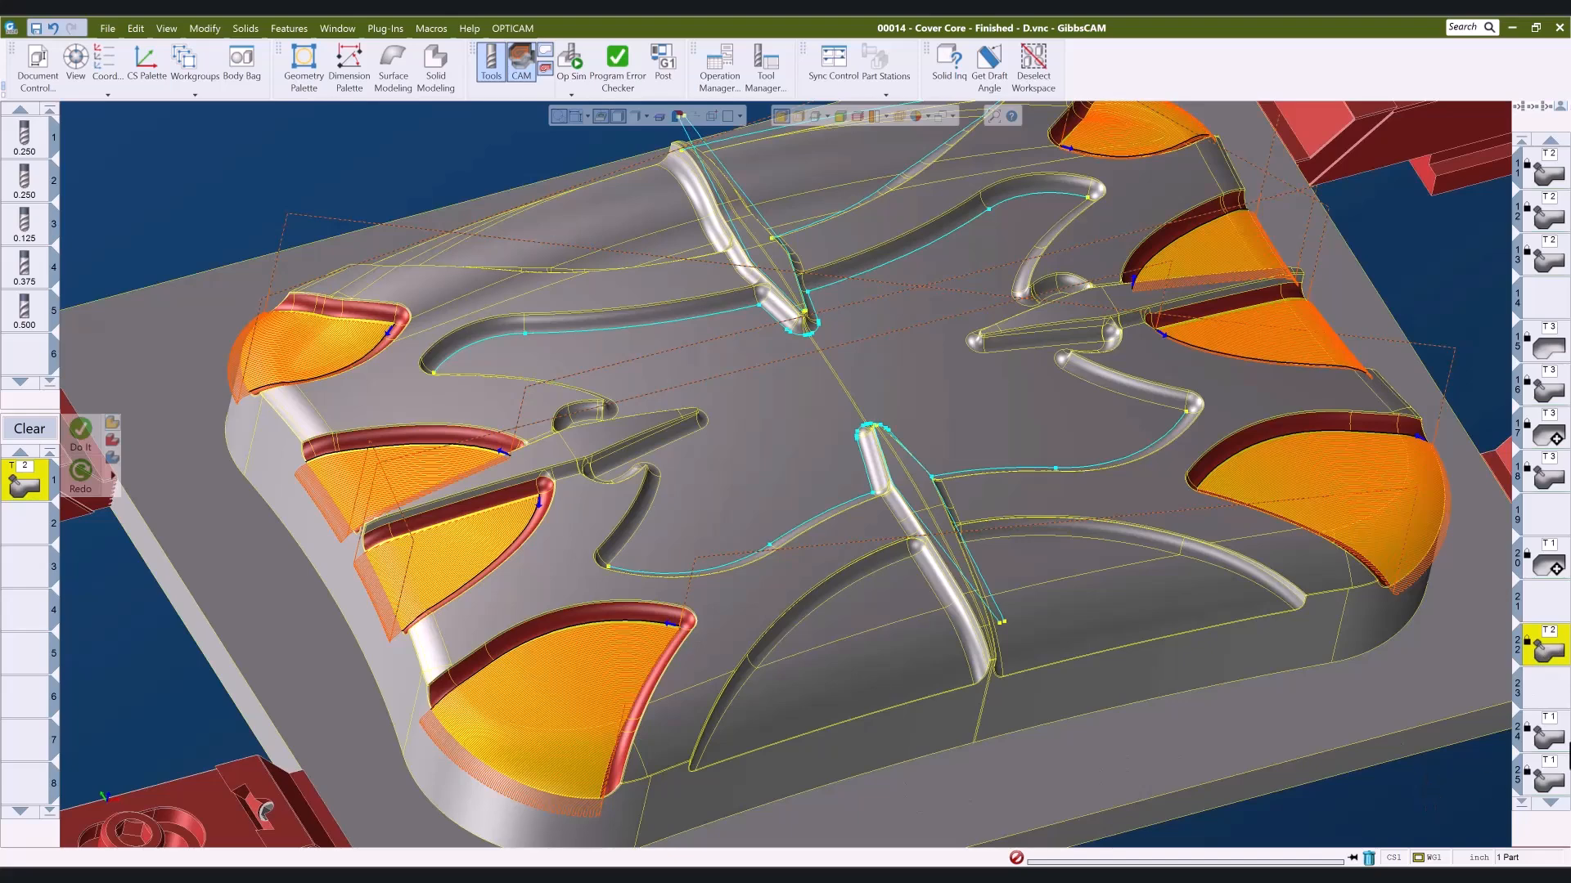
click(1555, 741)
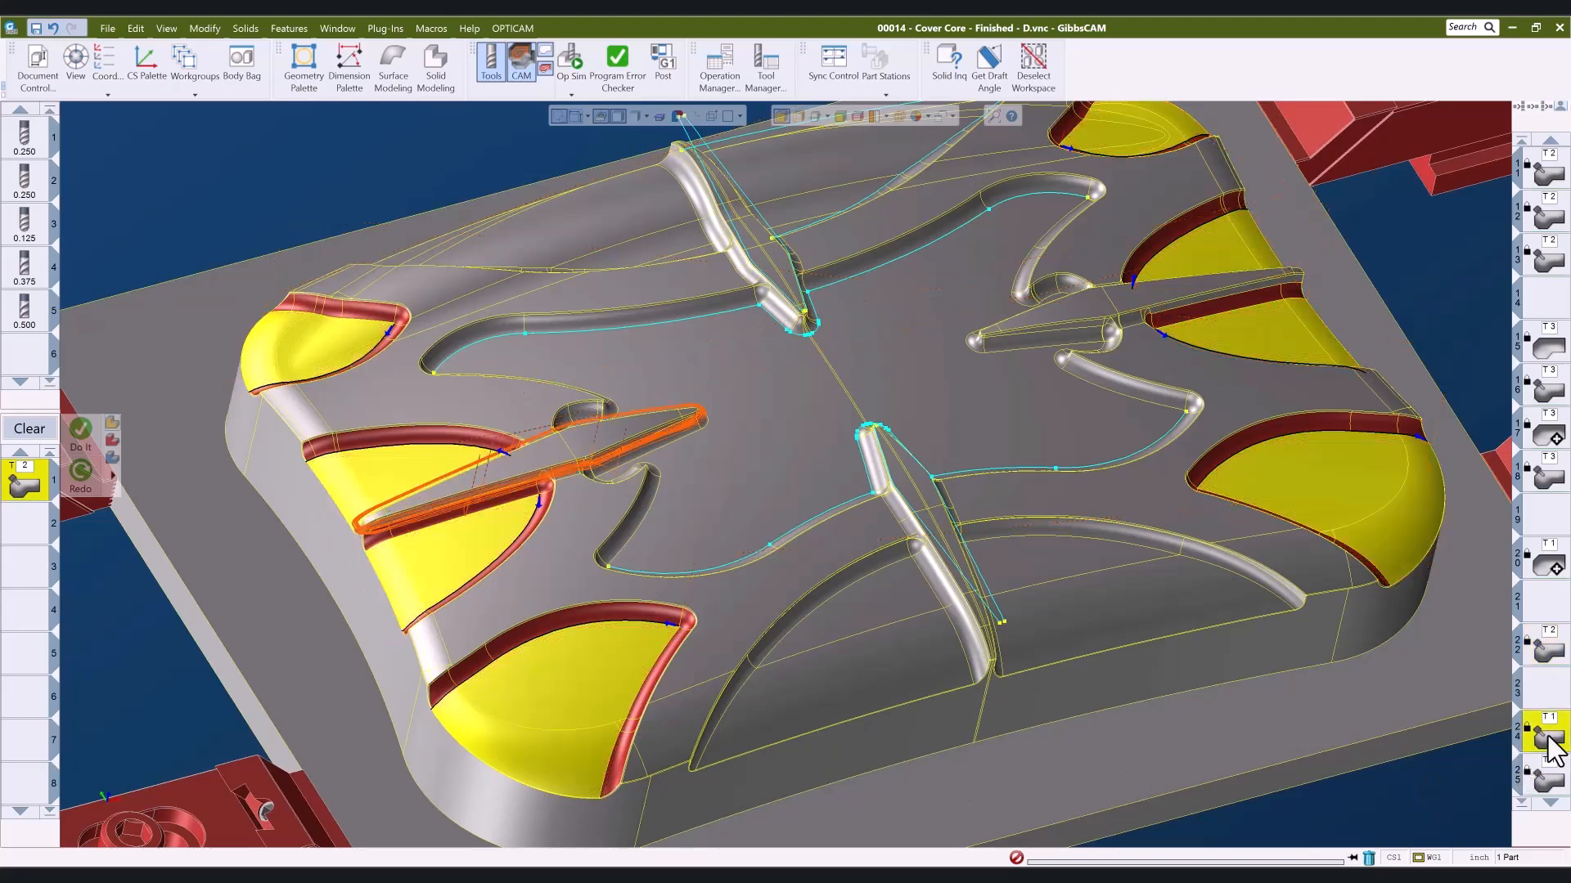
double_click(1547, 737)
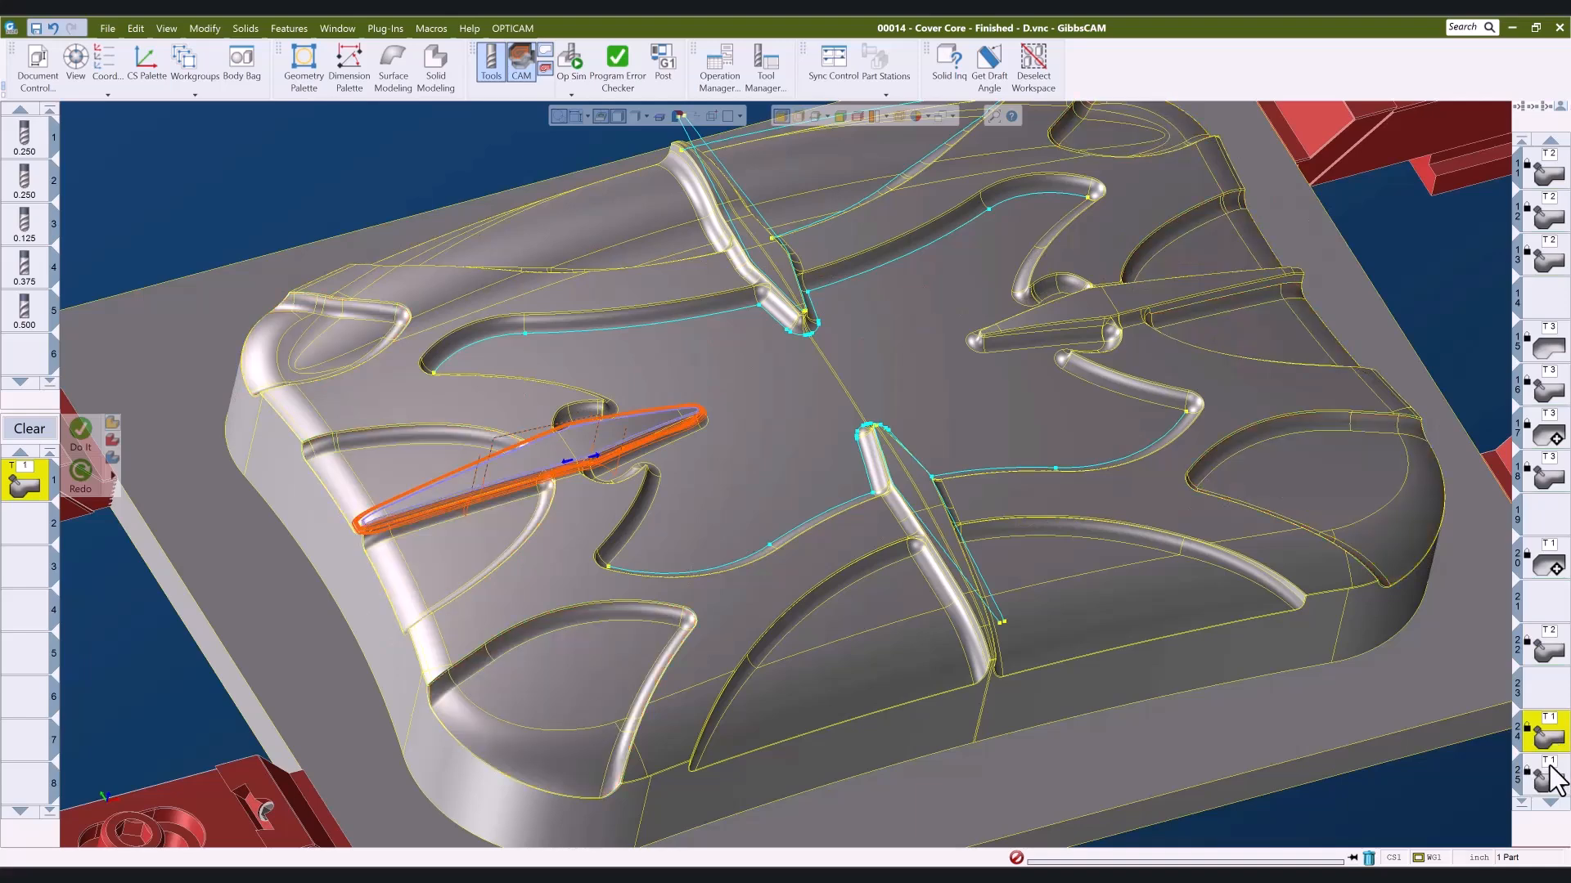
- View operations 29 and 30 and inspect their toolpaths along the fillet and outer edge of the front left corner pocket
scroll(1555, 798, up, 4)
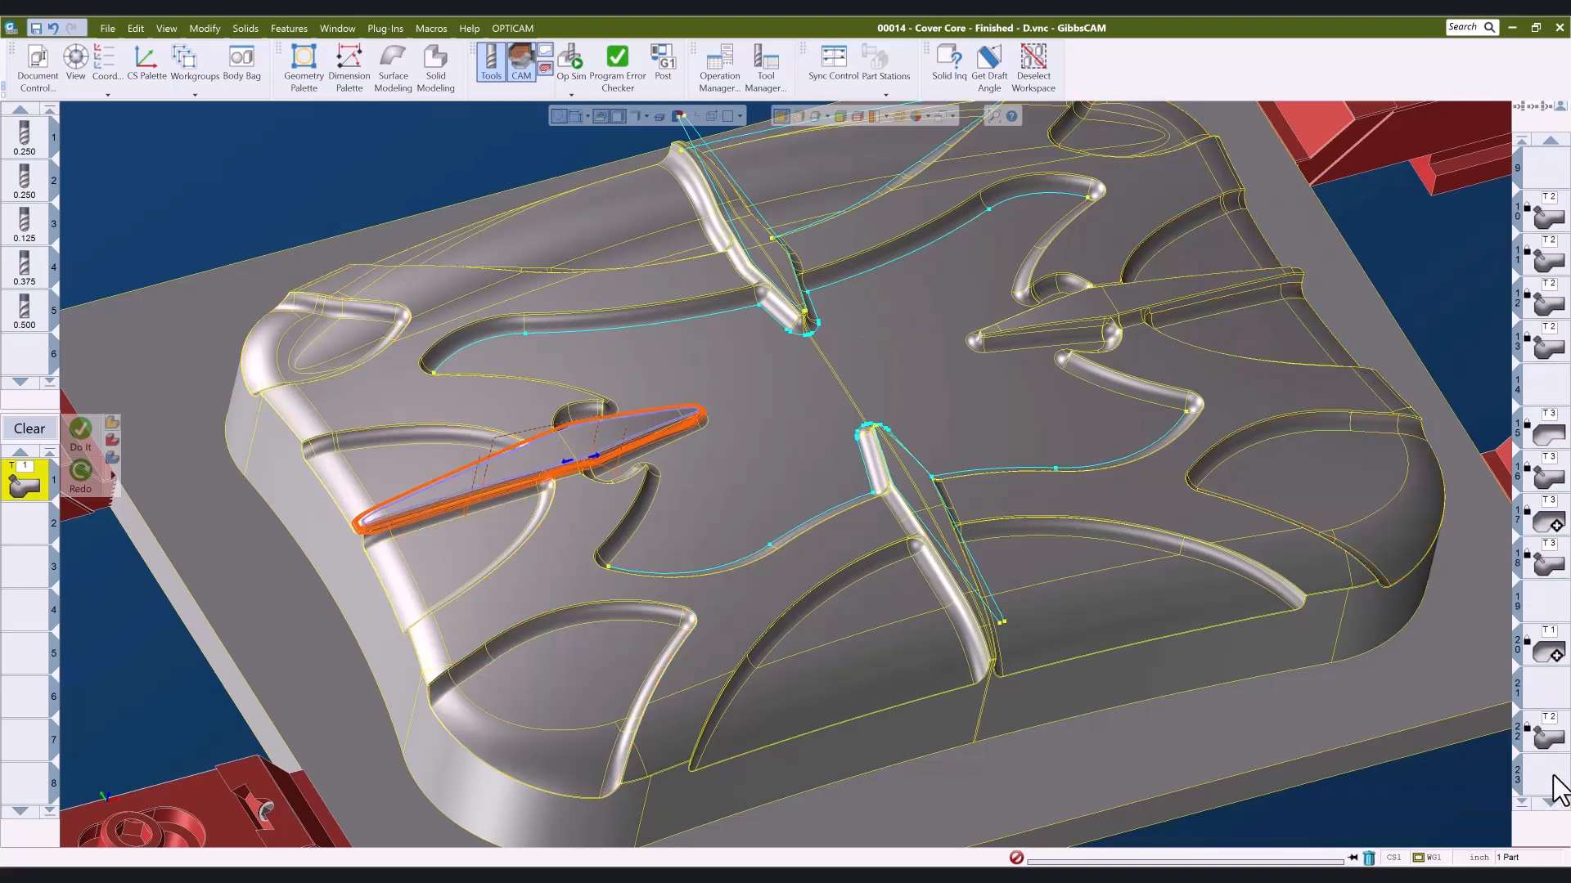
scroll(1559, 765, down, 9)
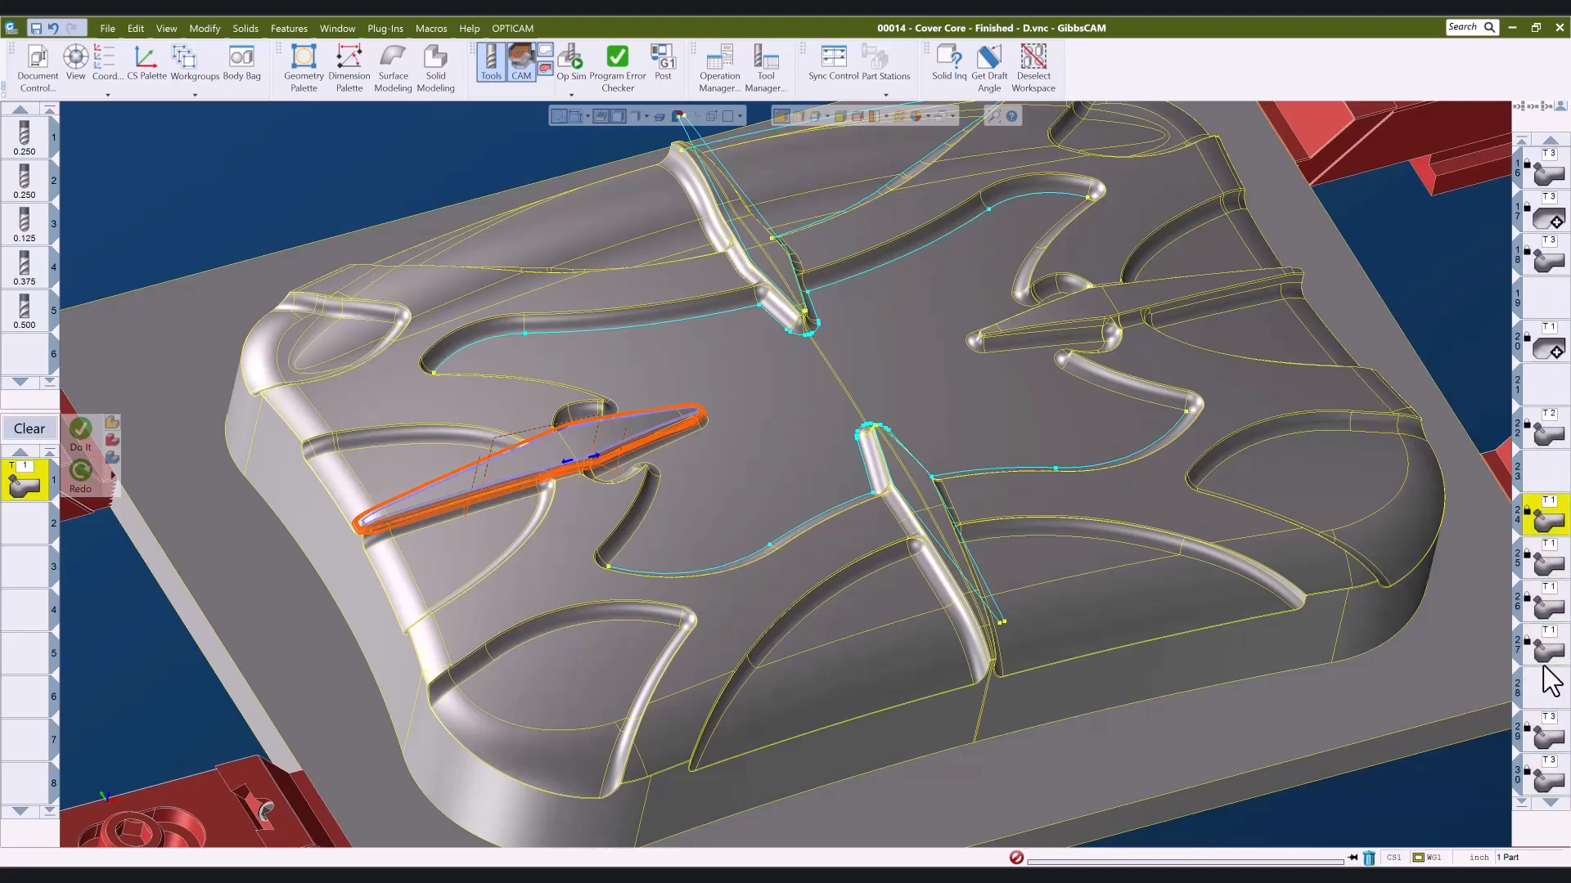
click(1553, 739)
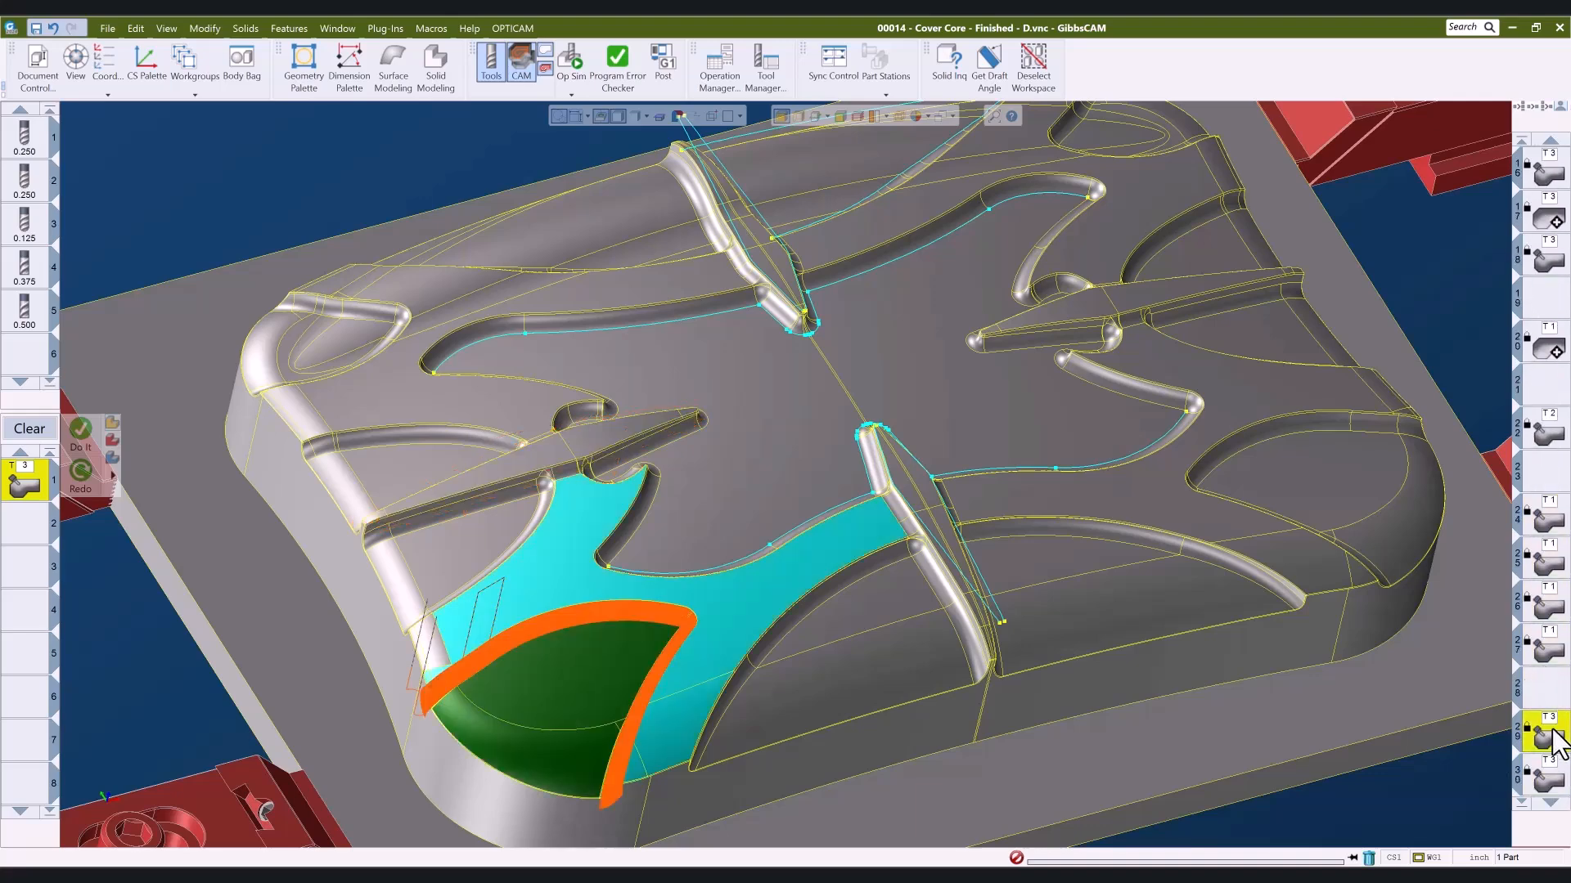
scroll(1554, 768, down, 2)
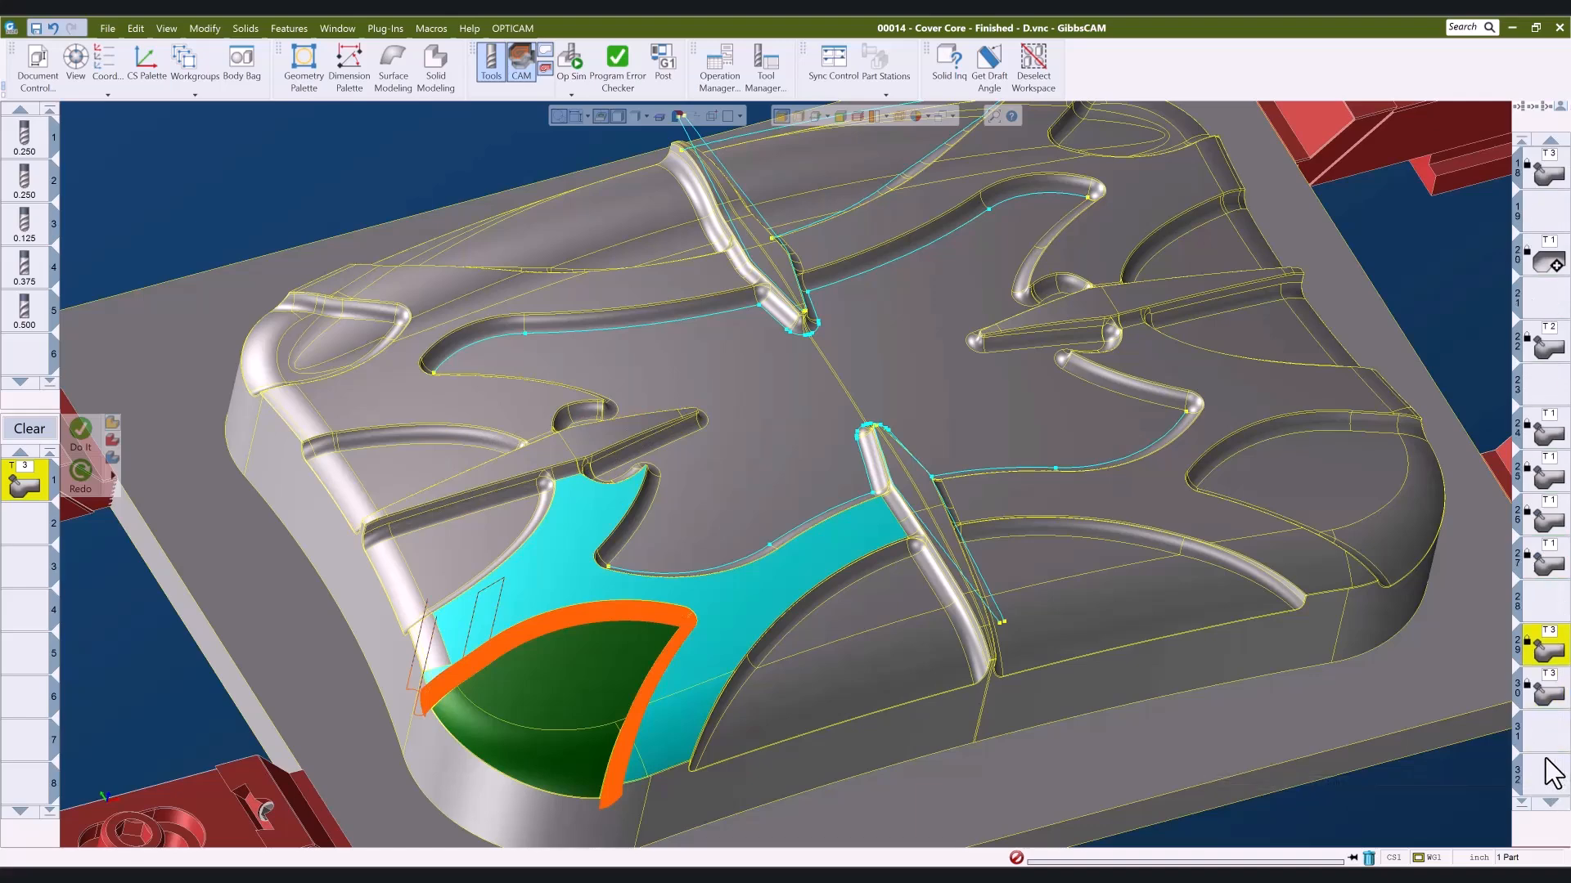
click(1548, 695)
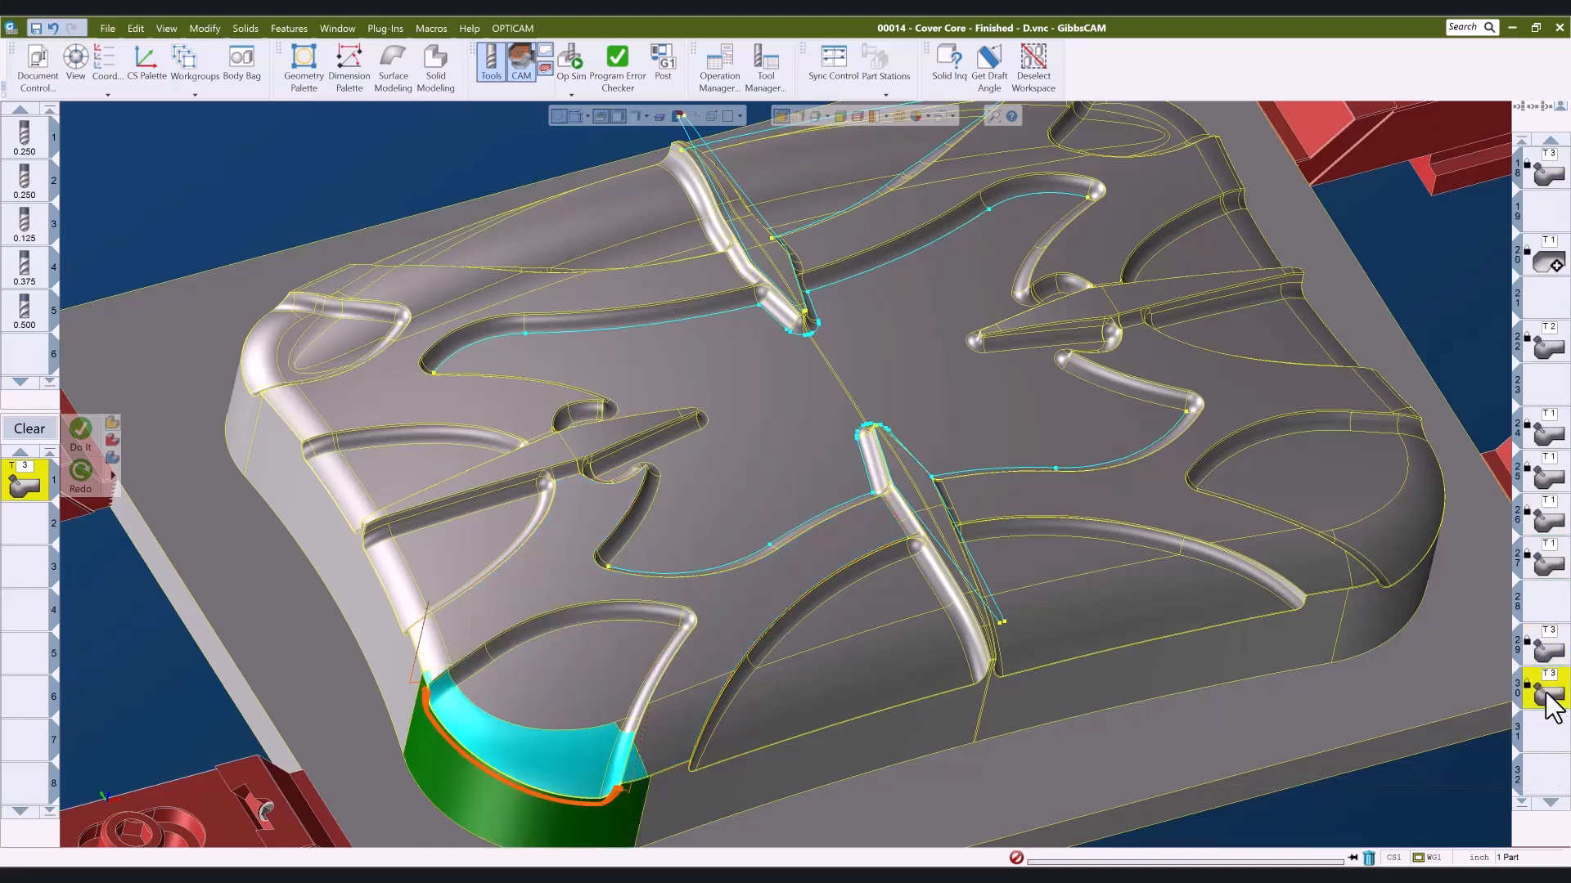
scroll(540, 838, up, 5)
scroll(869, 750, down, 10)
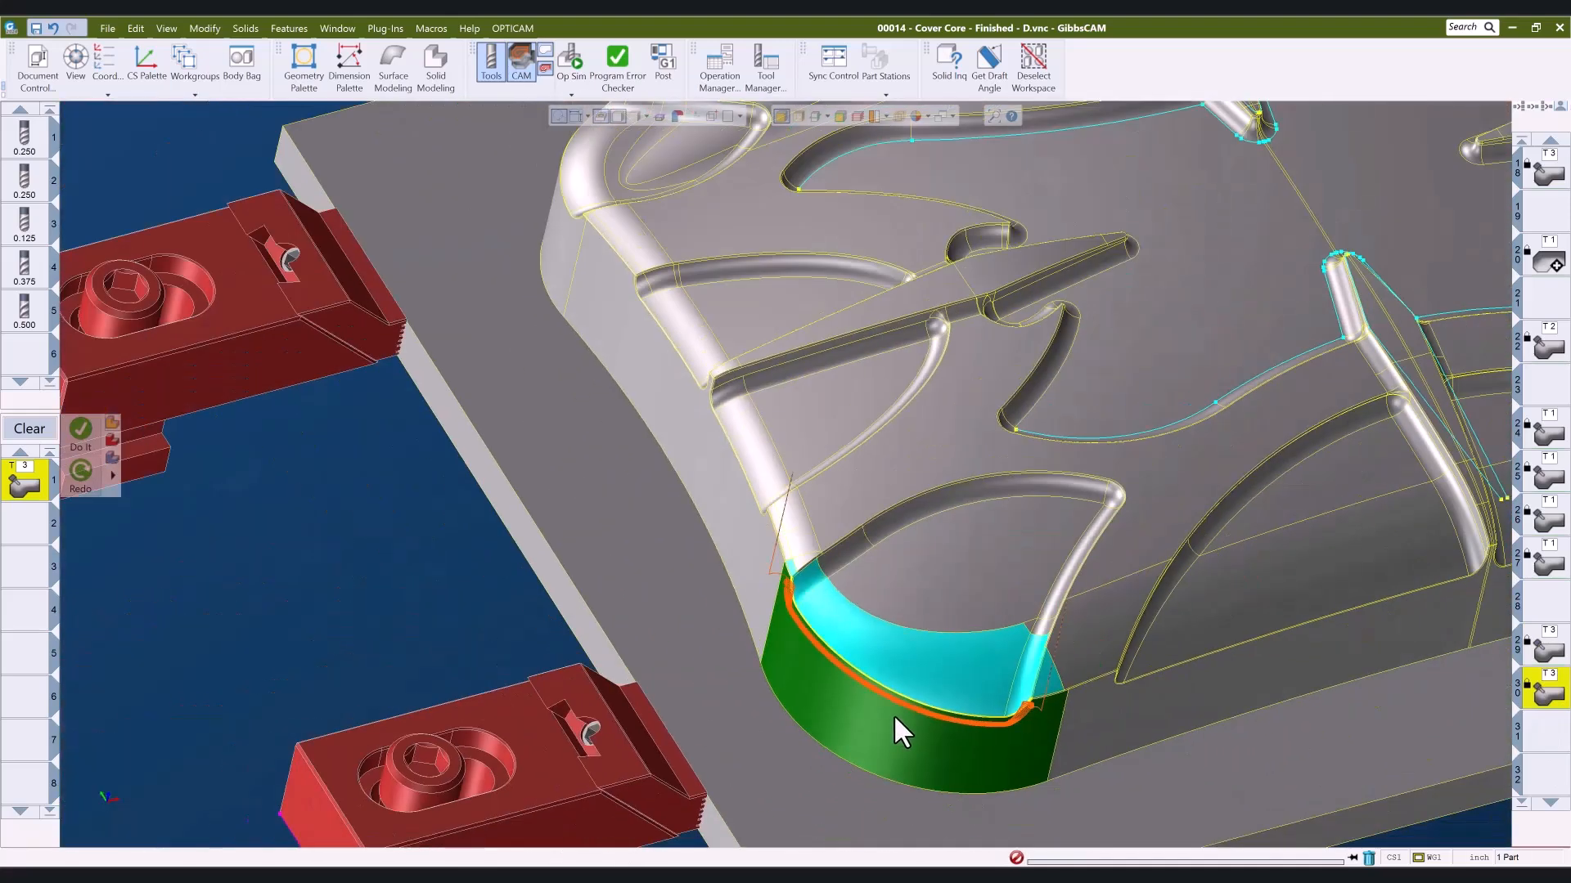
scroll(1043, 546, down, 4)
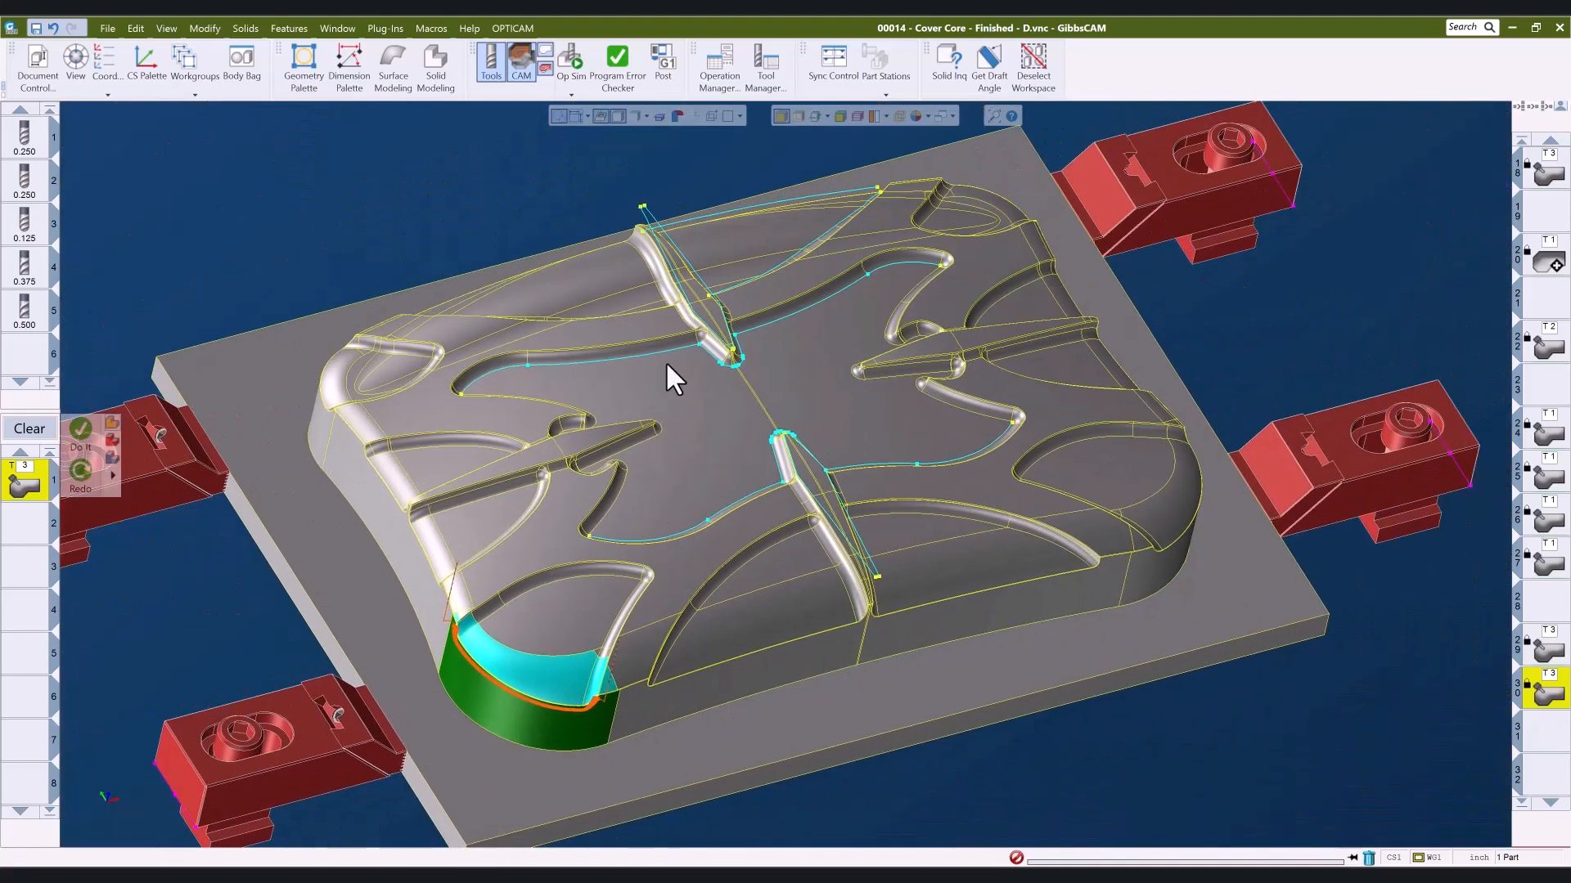
- Resume the Op Sim rendering of the cover core from the rear rib onward
click(570, 62)
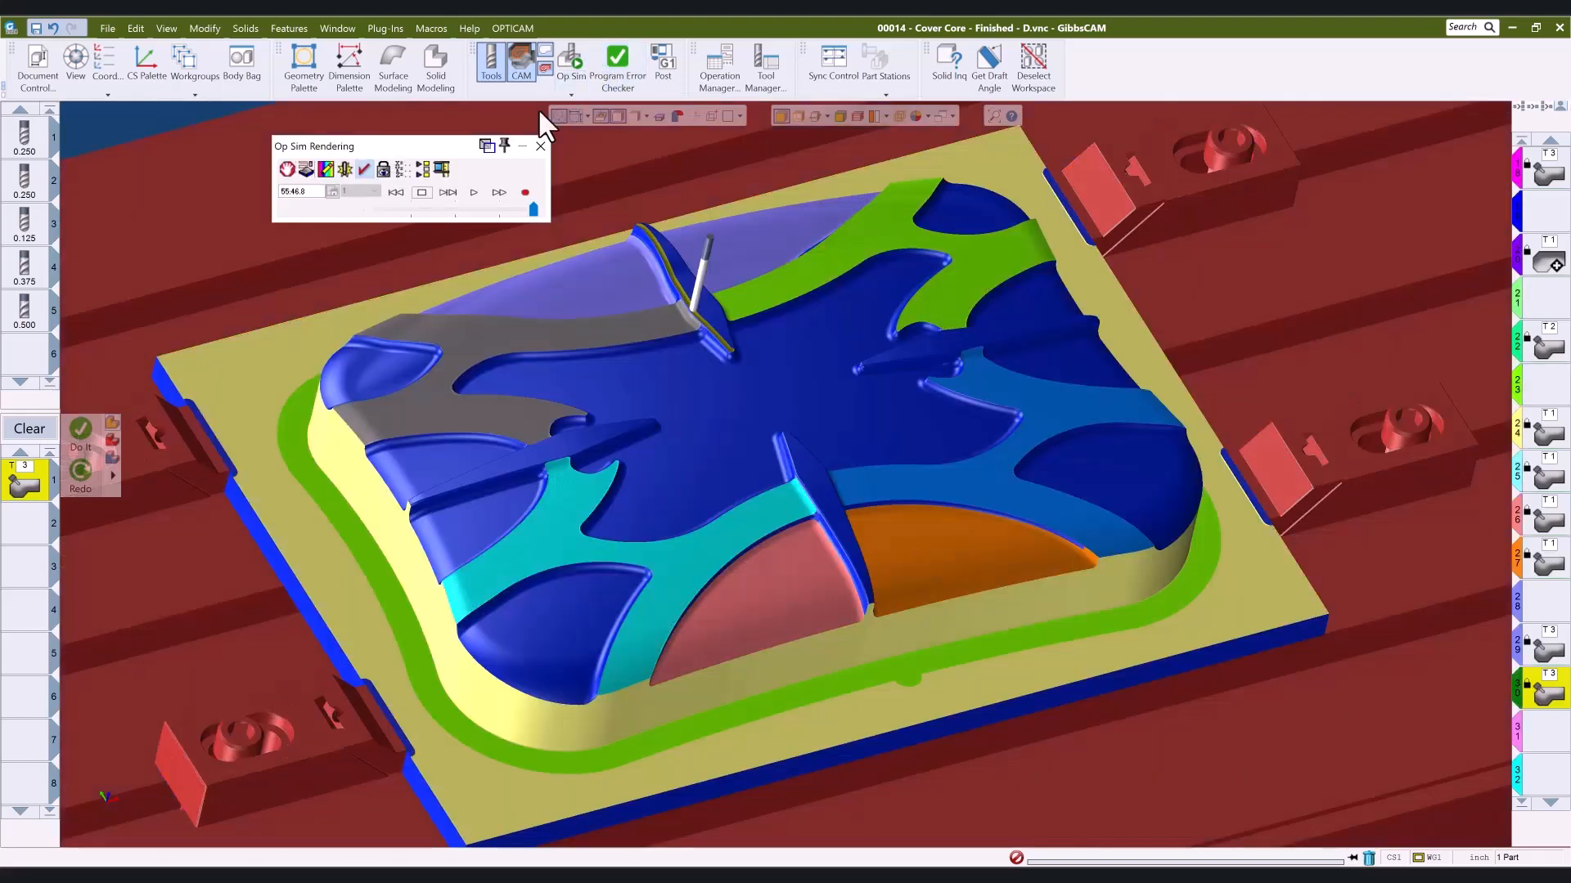
click(472, 193)
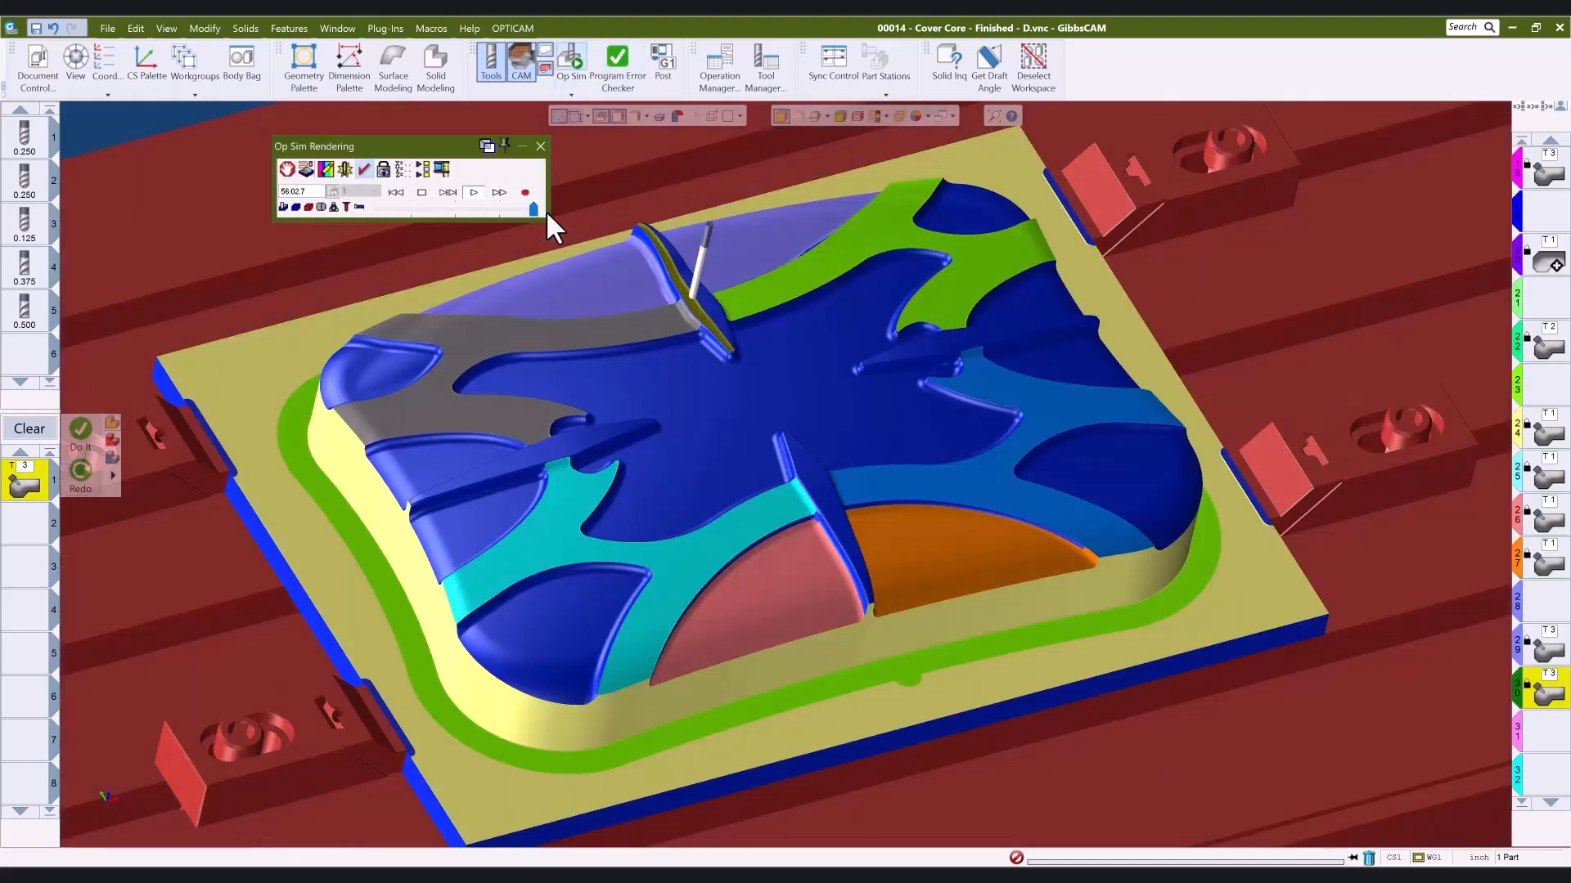
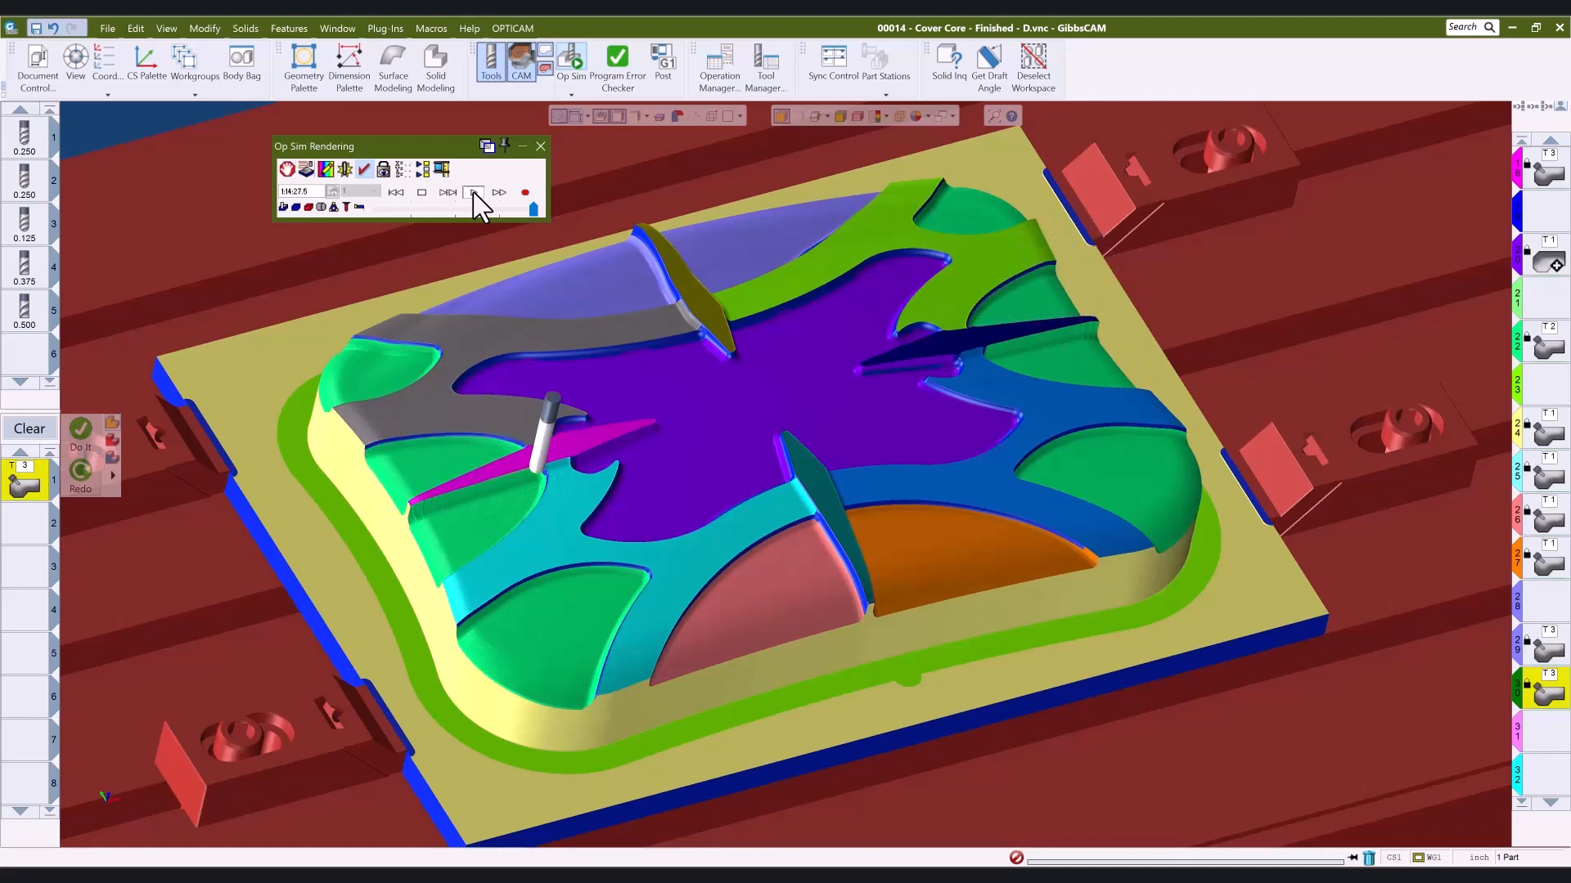
- Stop and close the Op Sim rendering, and return the cover core to its isometric view
click(422, 193)
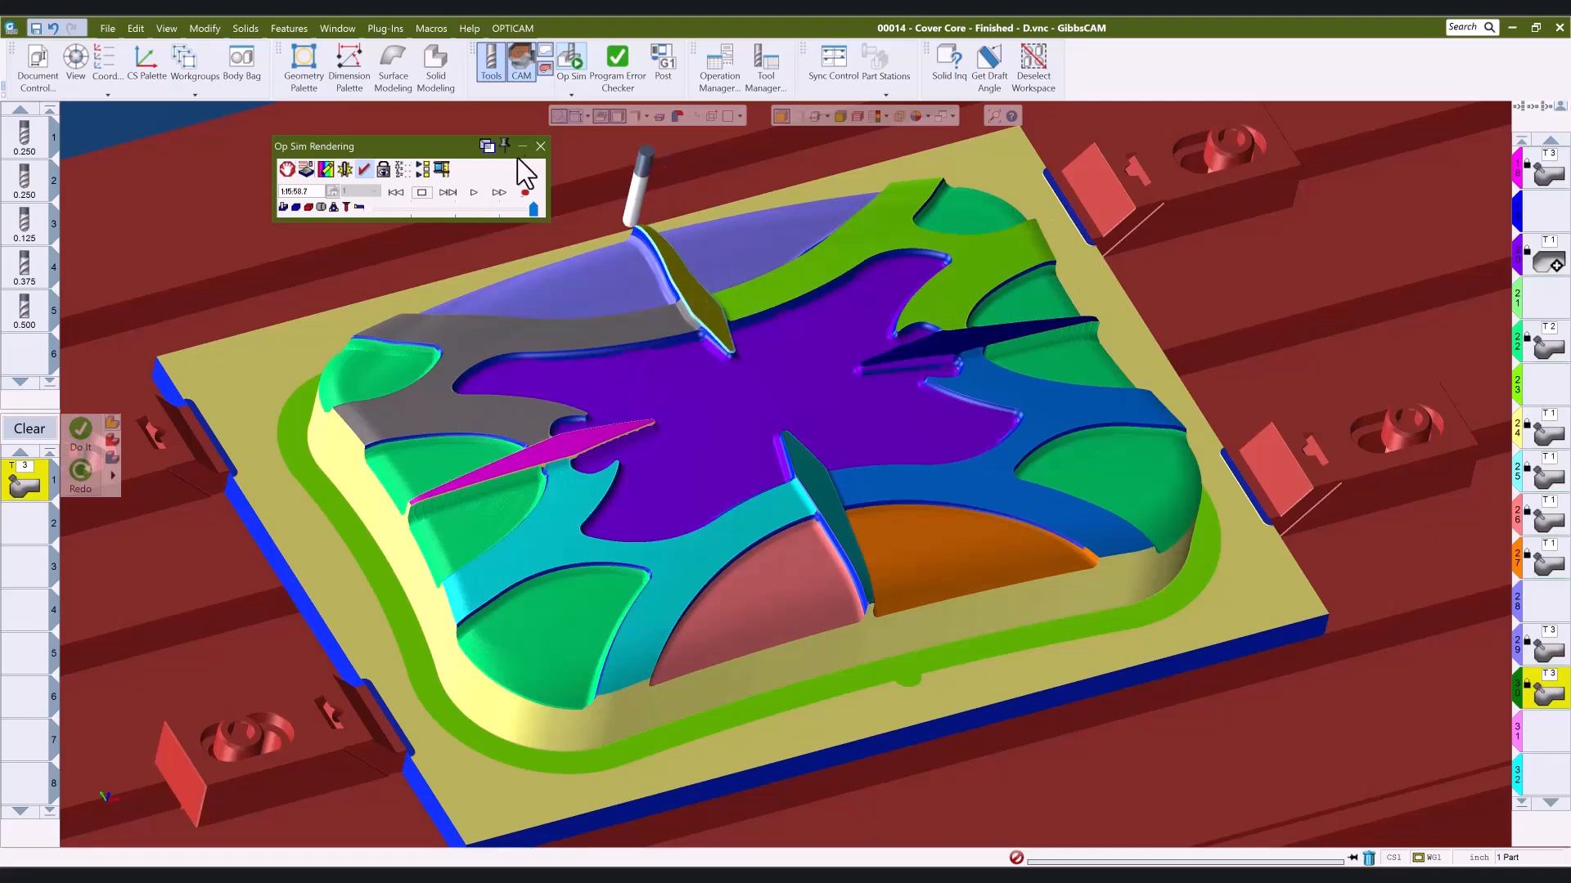
click(541, 145)
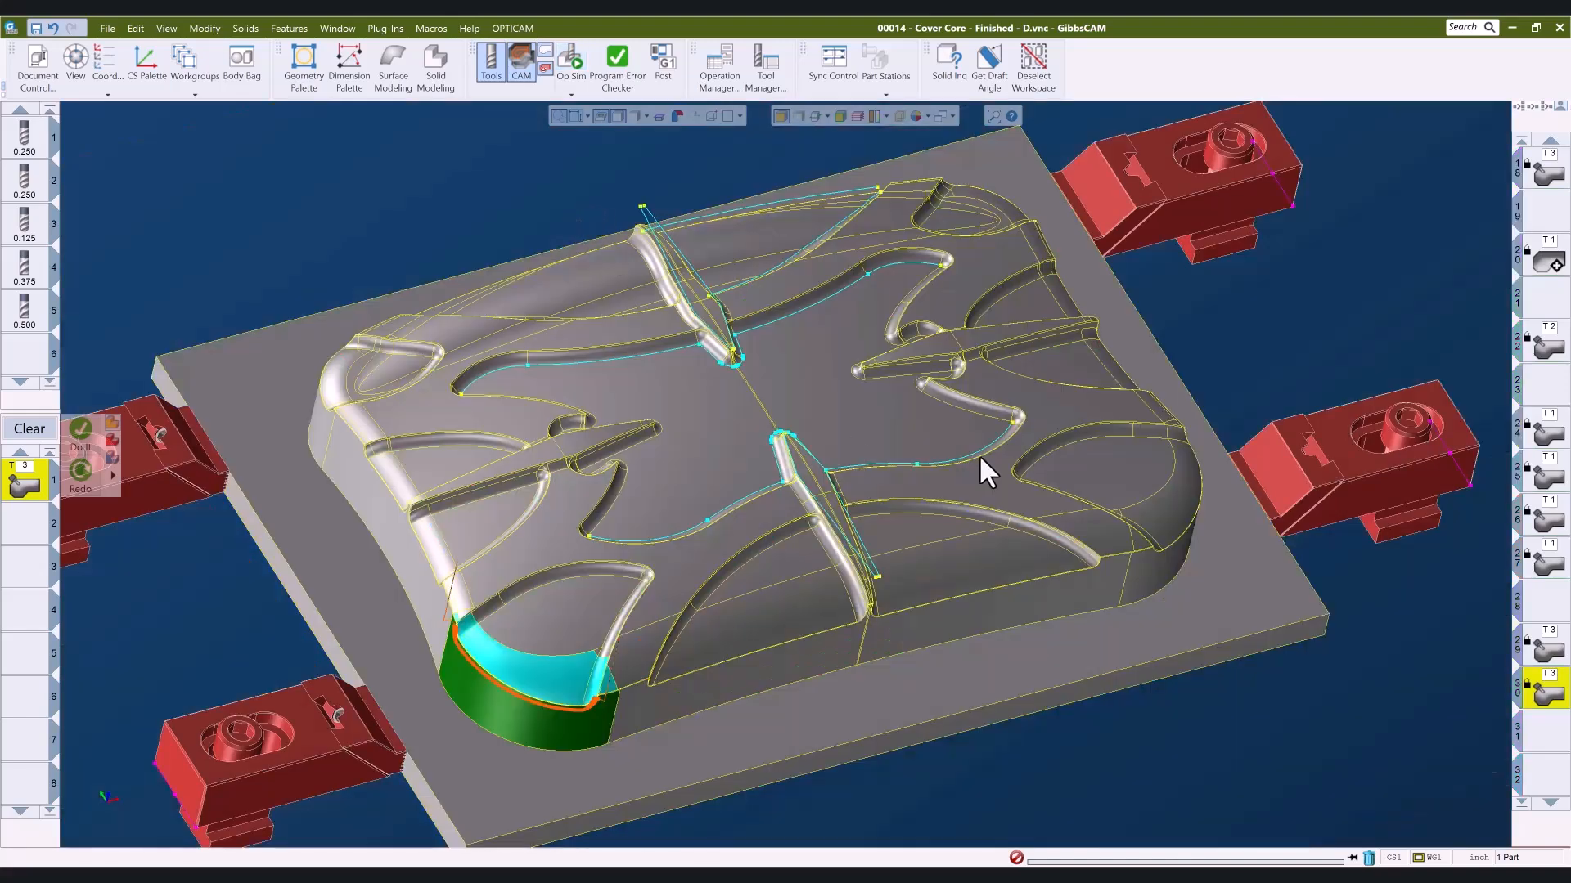
key(ctrl+i)
middle_drag(1075, 684, 1231, 684)
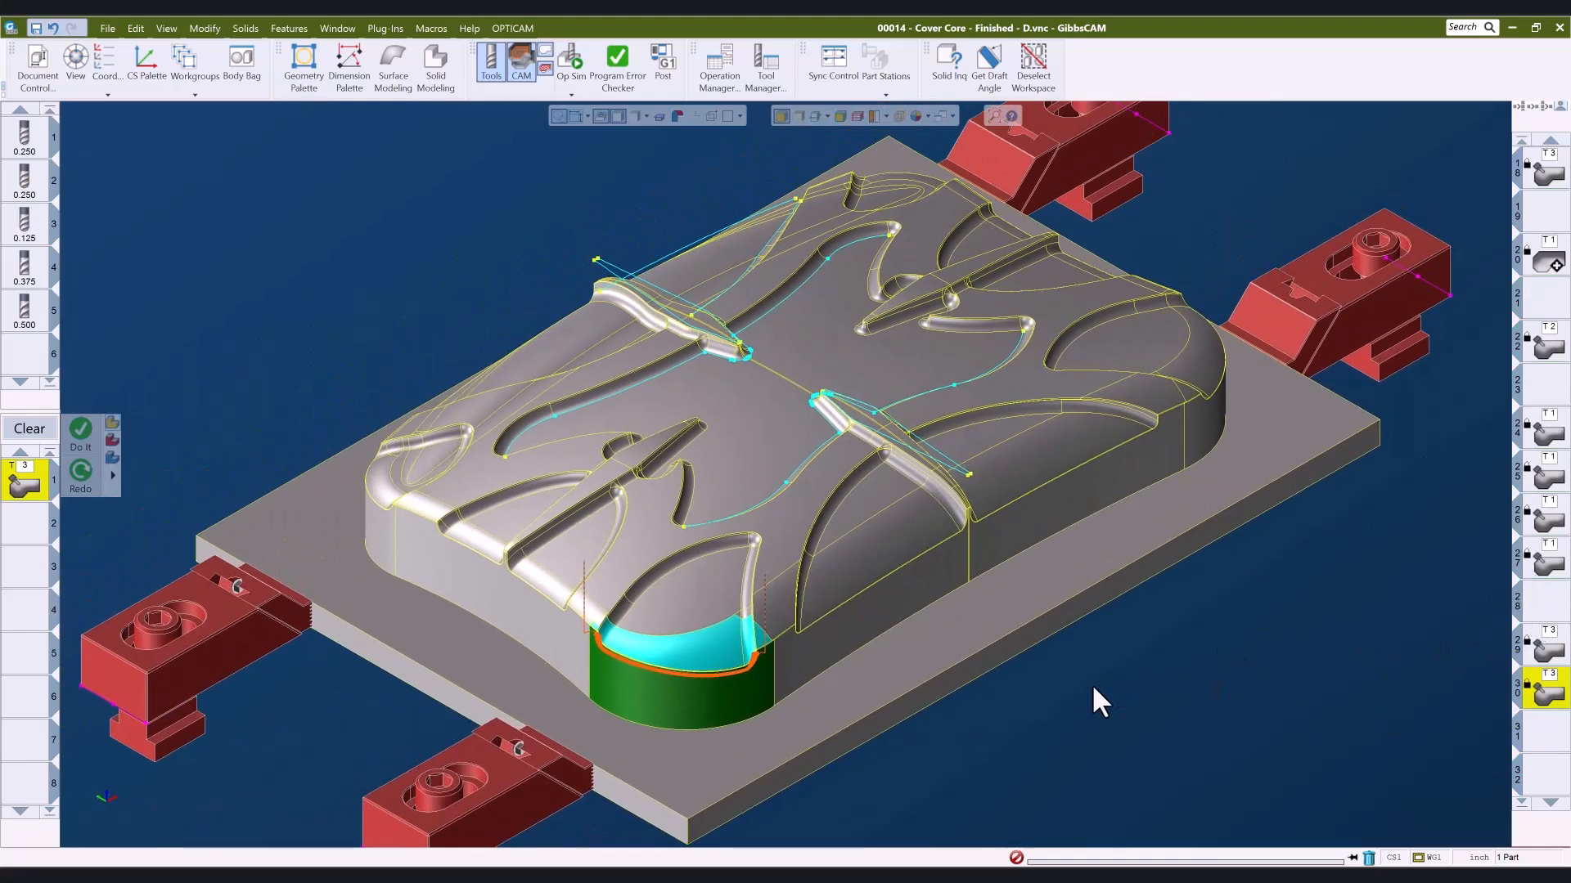
- Switch to the 00014 - Cover Core - Finished part and load operation 14 on the central floor
click(536, 877)
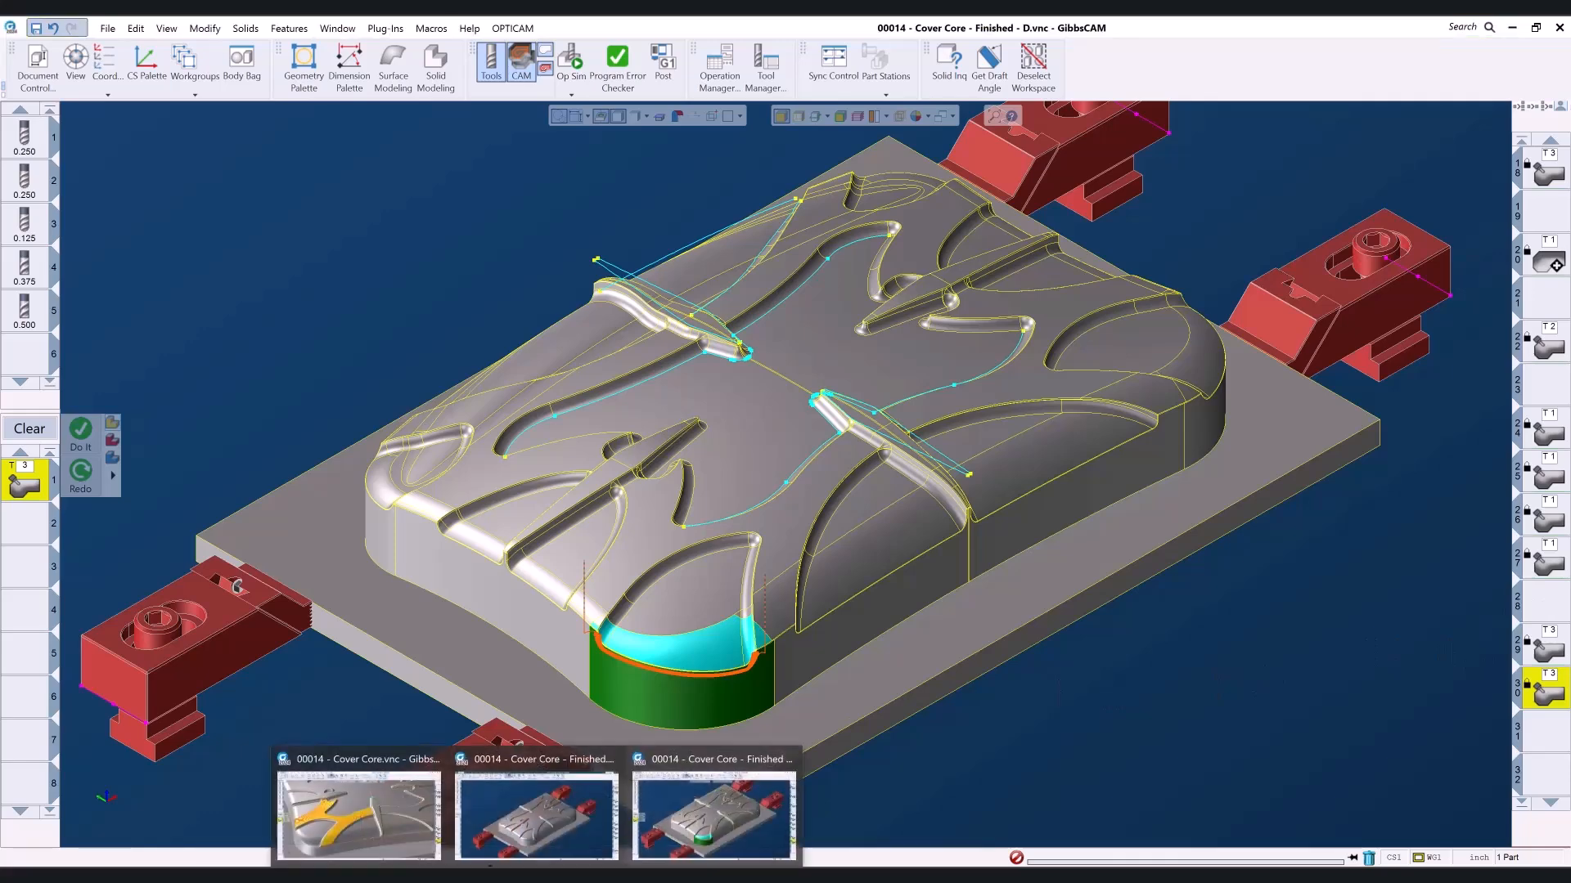
click(502, 836)
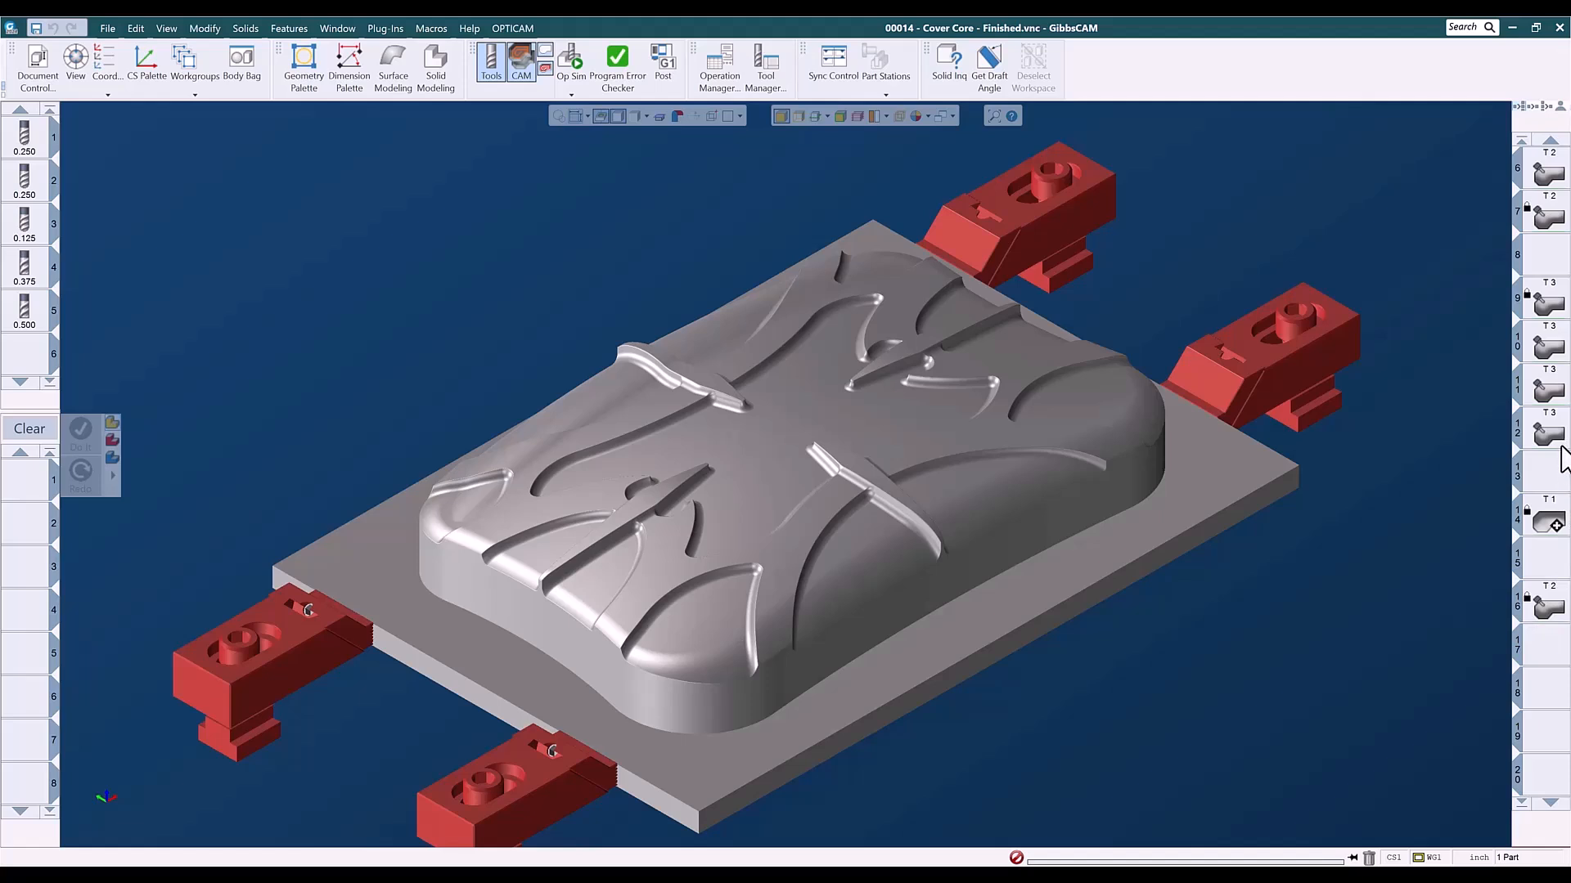
double_click(1544, 522)
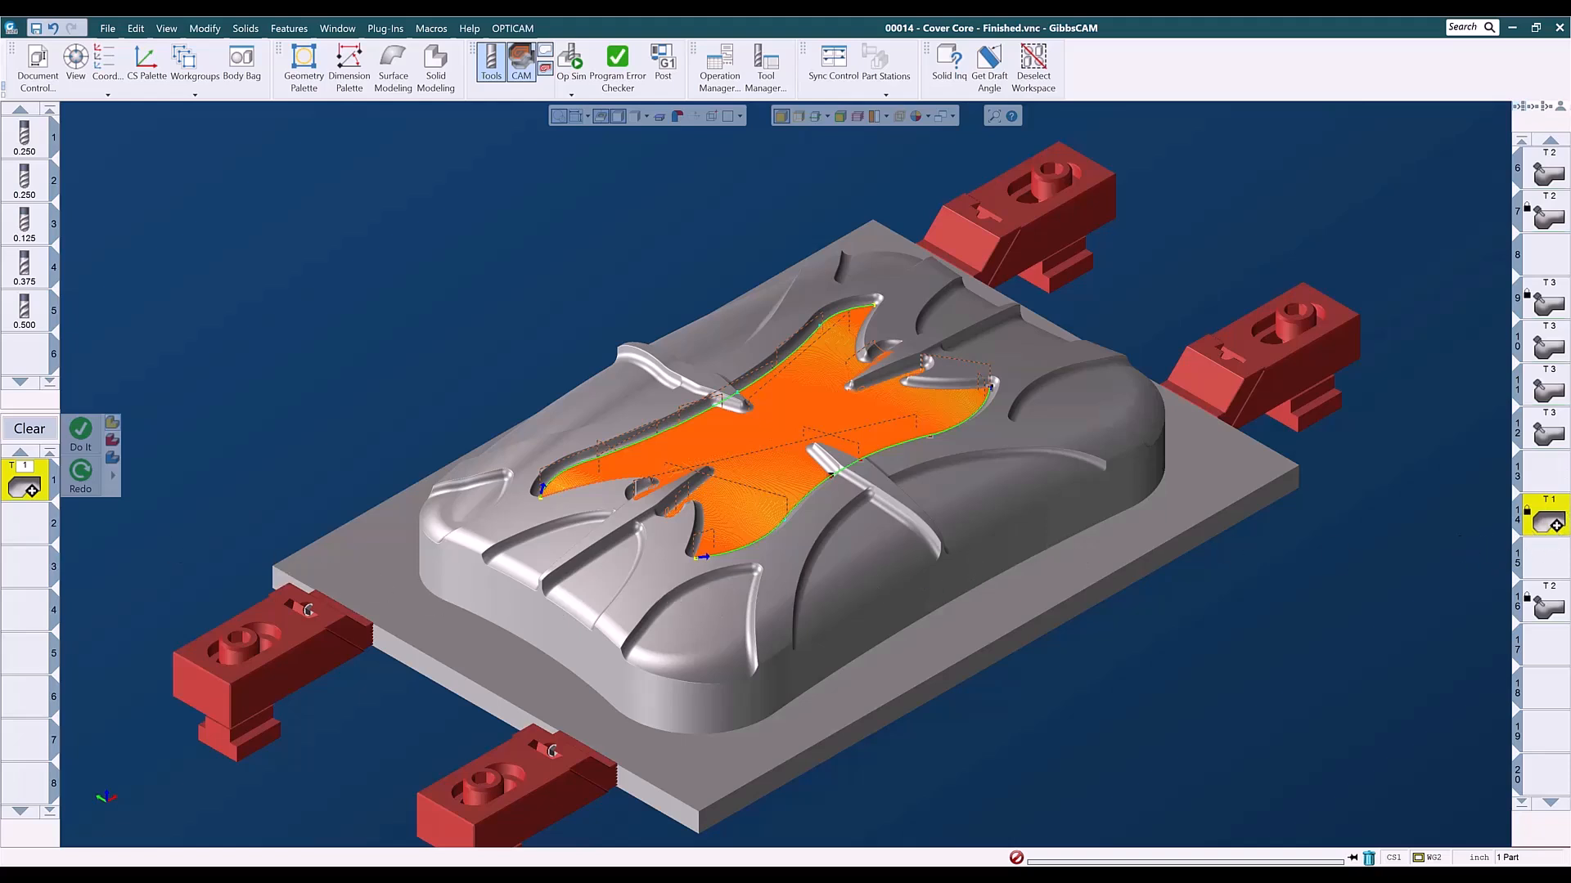
- Save the loaded N Curve Flow process in the 002 - Adv 3D folder as ADV 3D - N-Curve .25bm .02so
right_click(28, 491)
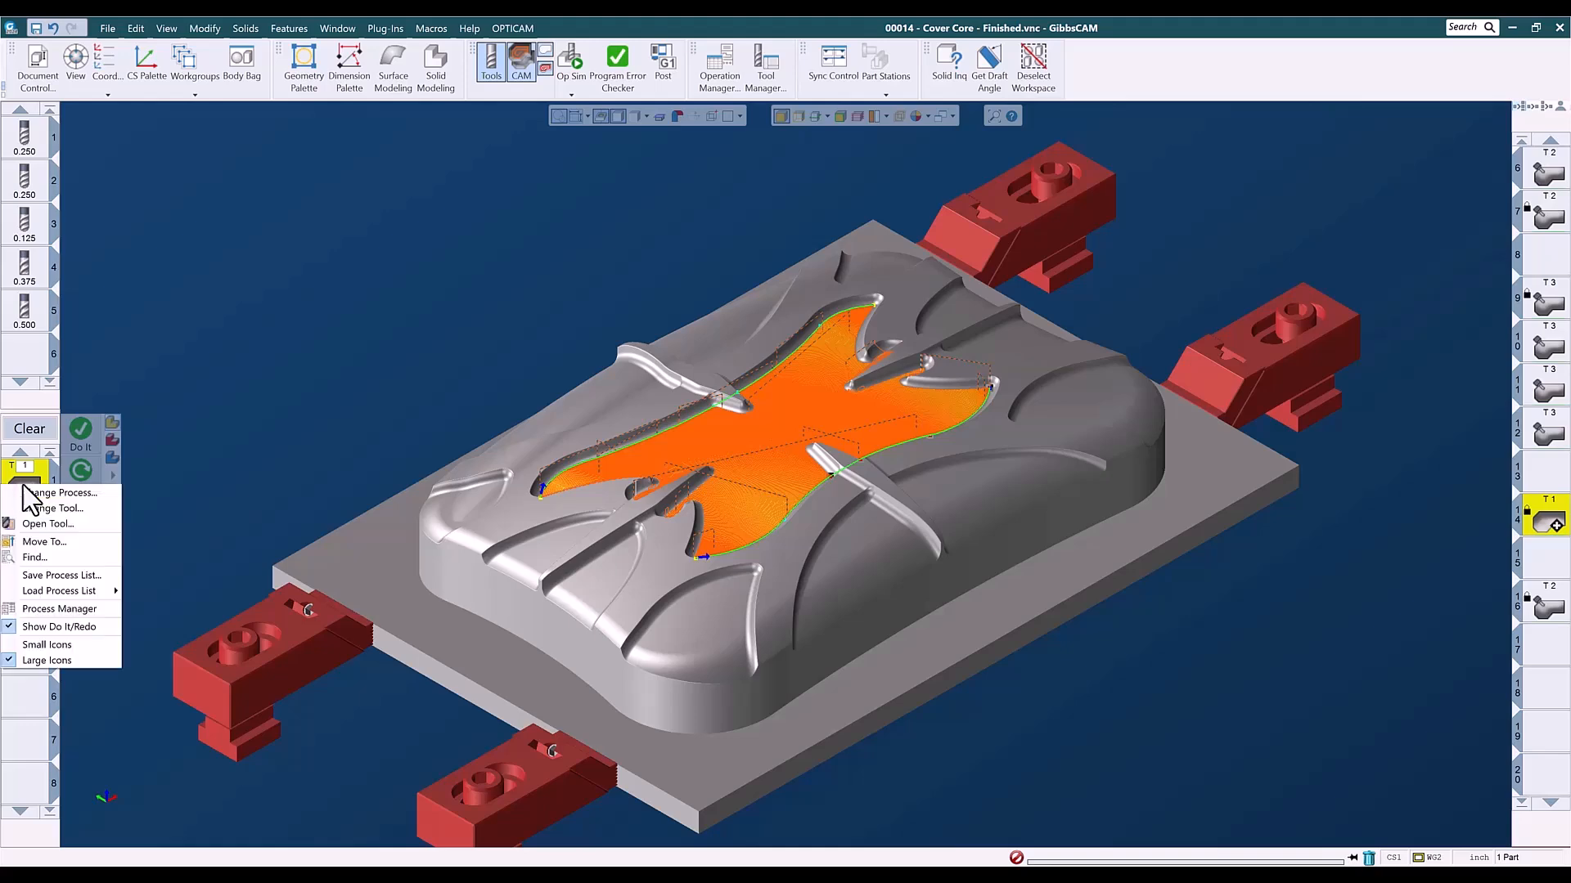
click(66, 569)
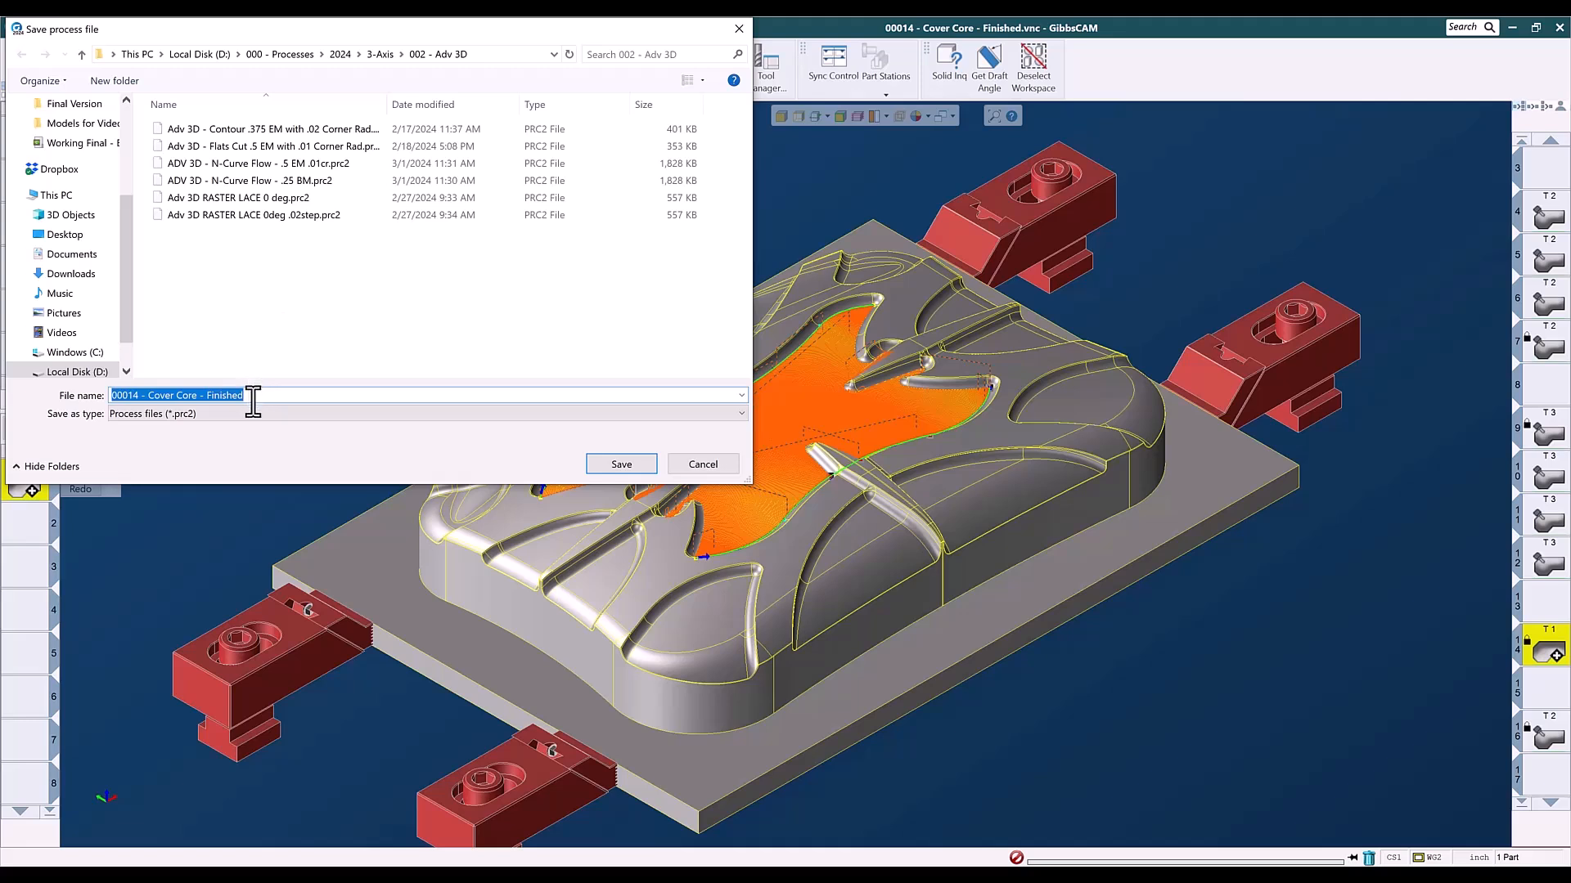
text(ADV 3D - N-Curve .25bm .02so)
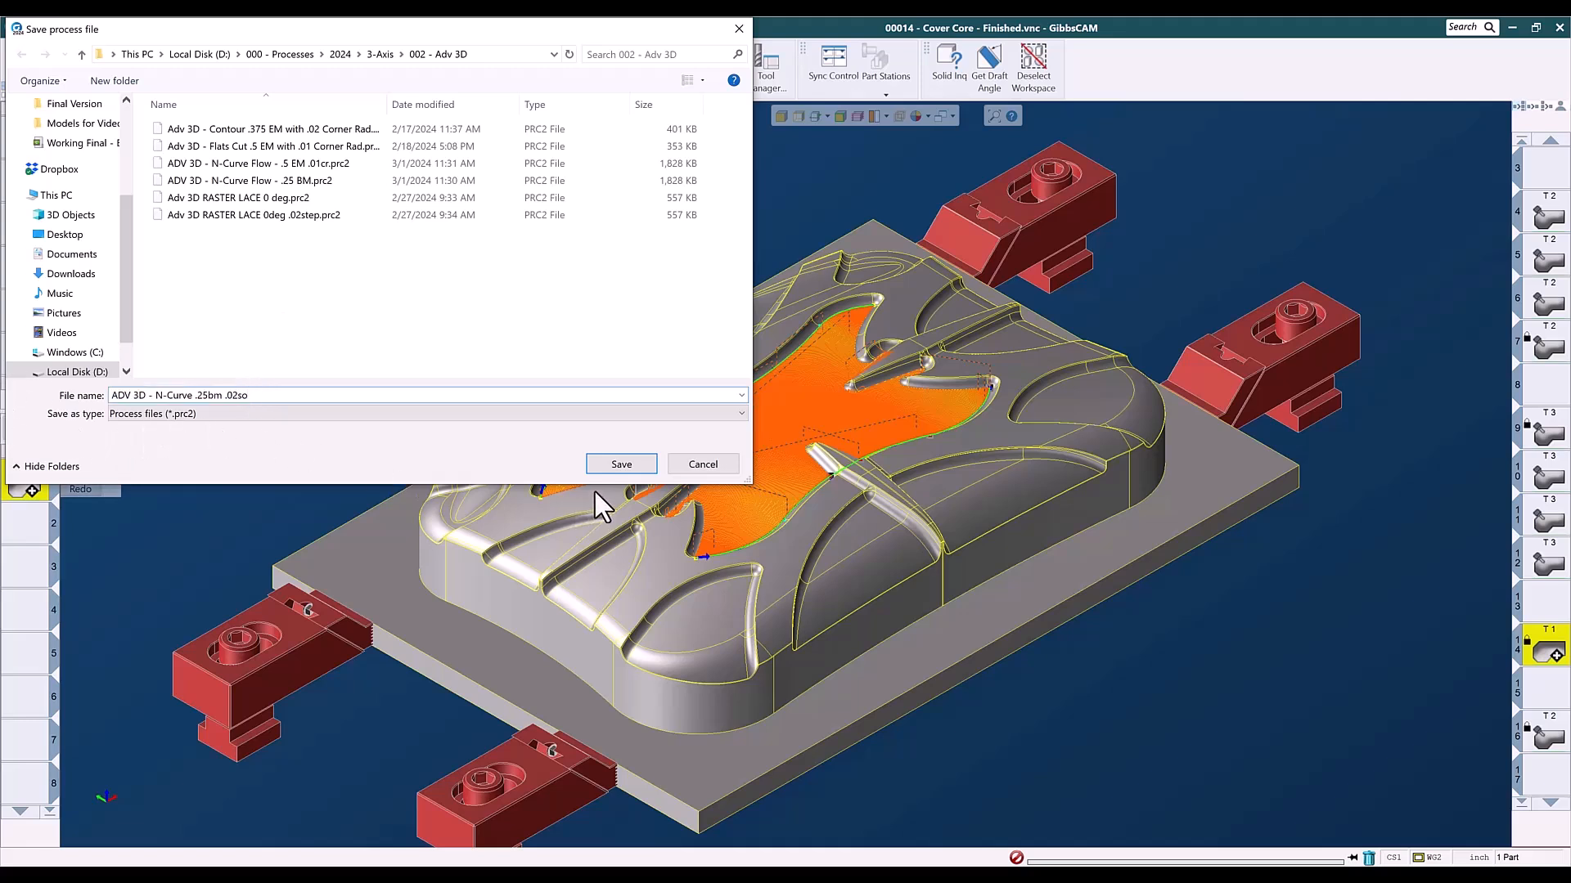
click(620, 469)
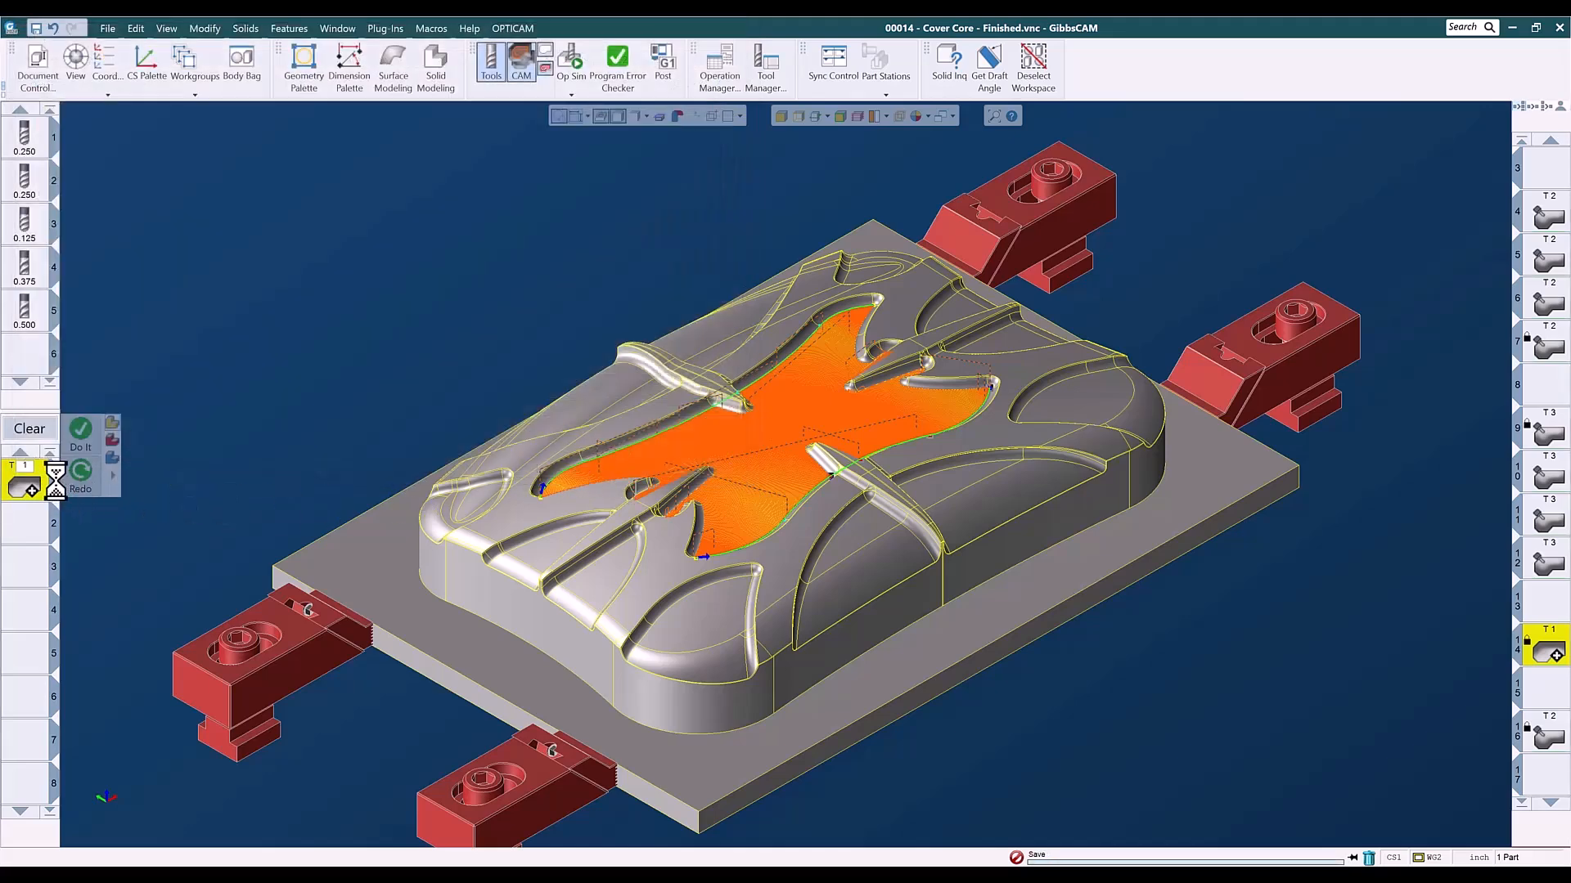
- Clear the loaded process, delete operation 14 from the operation list, and hide the edge lines on the solids
click(39, 430)
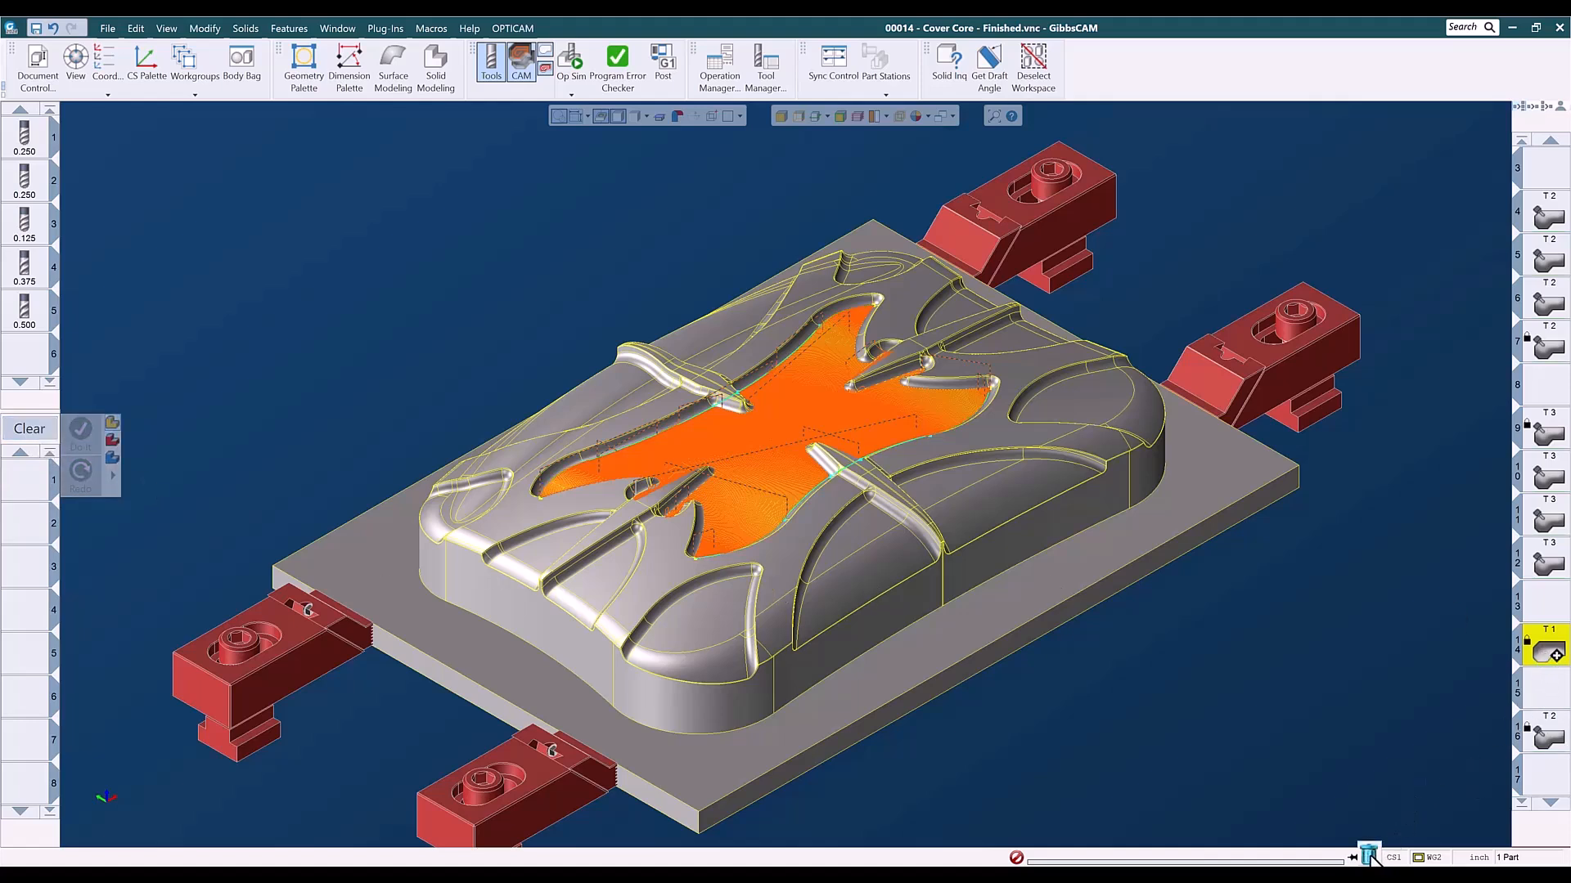
drag(1372, 856, 1372, 855)
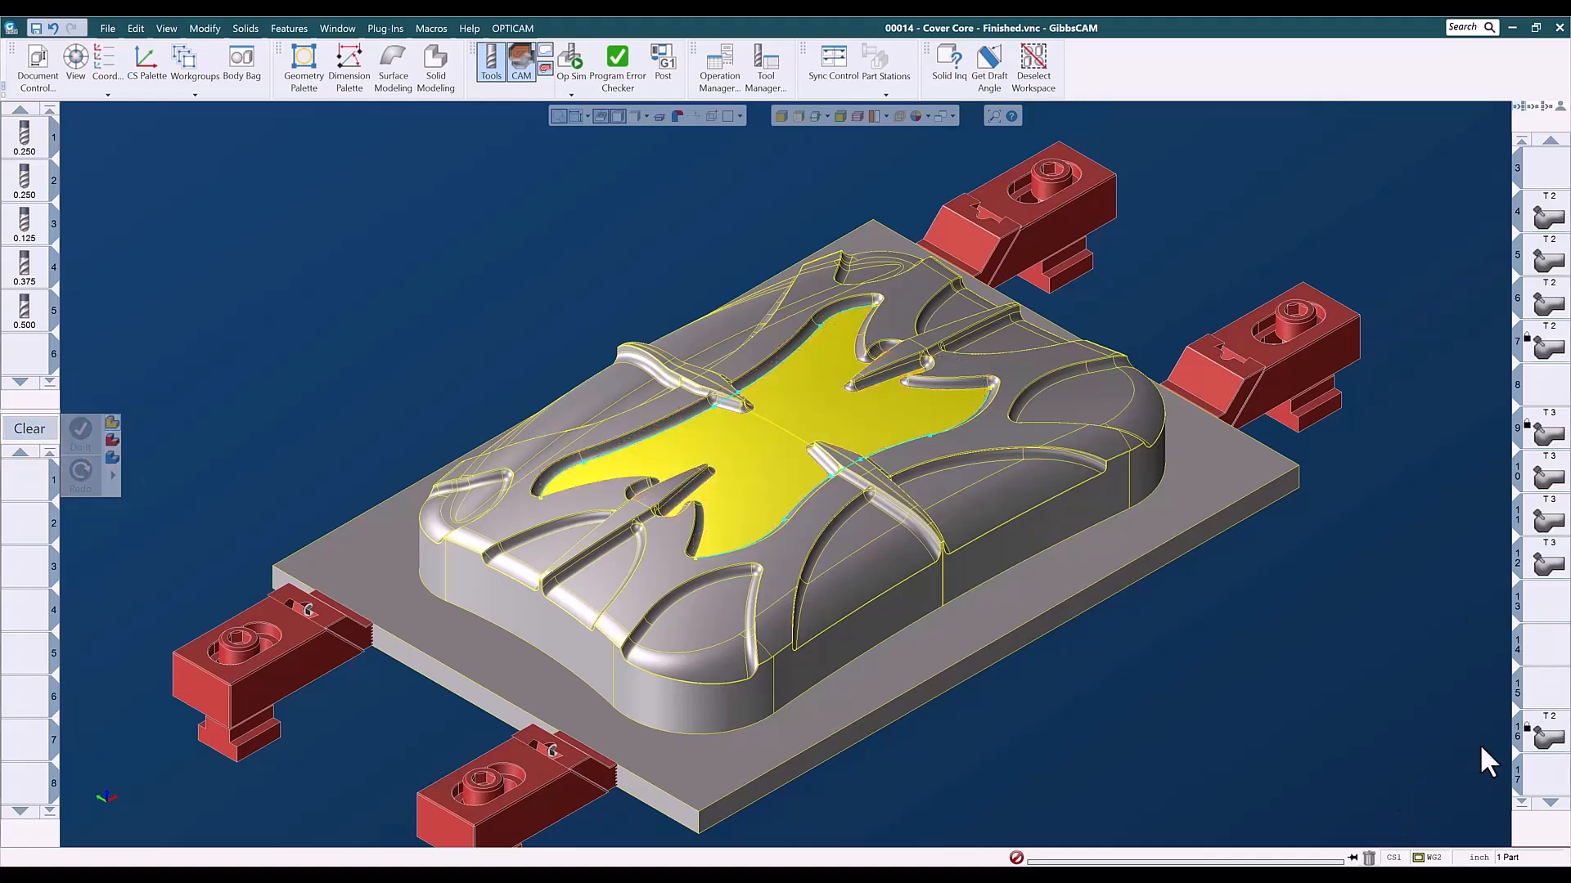
click(1415, 684)
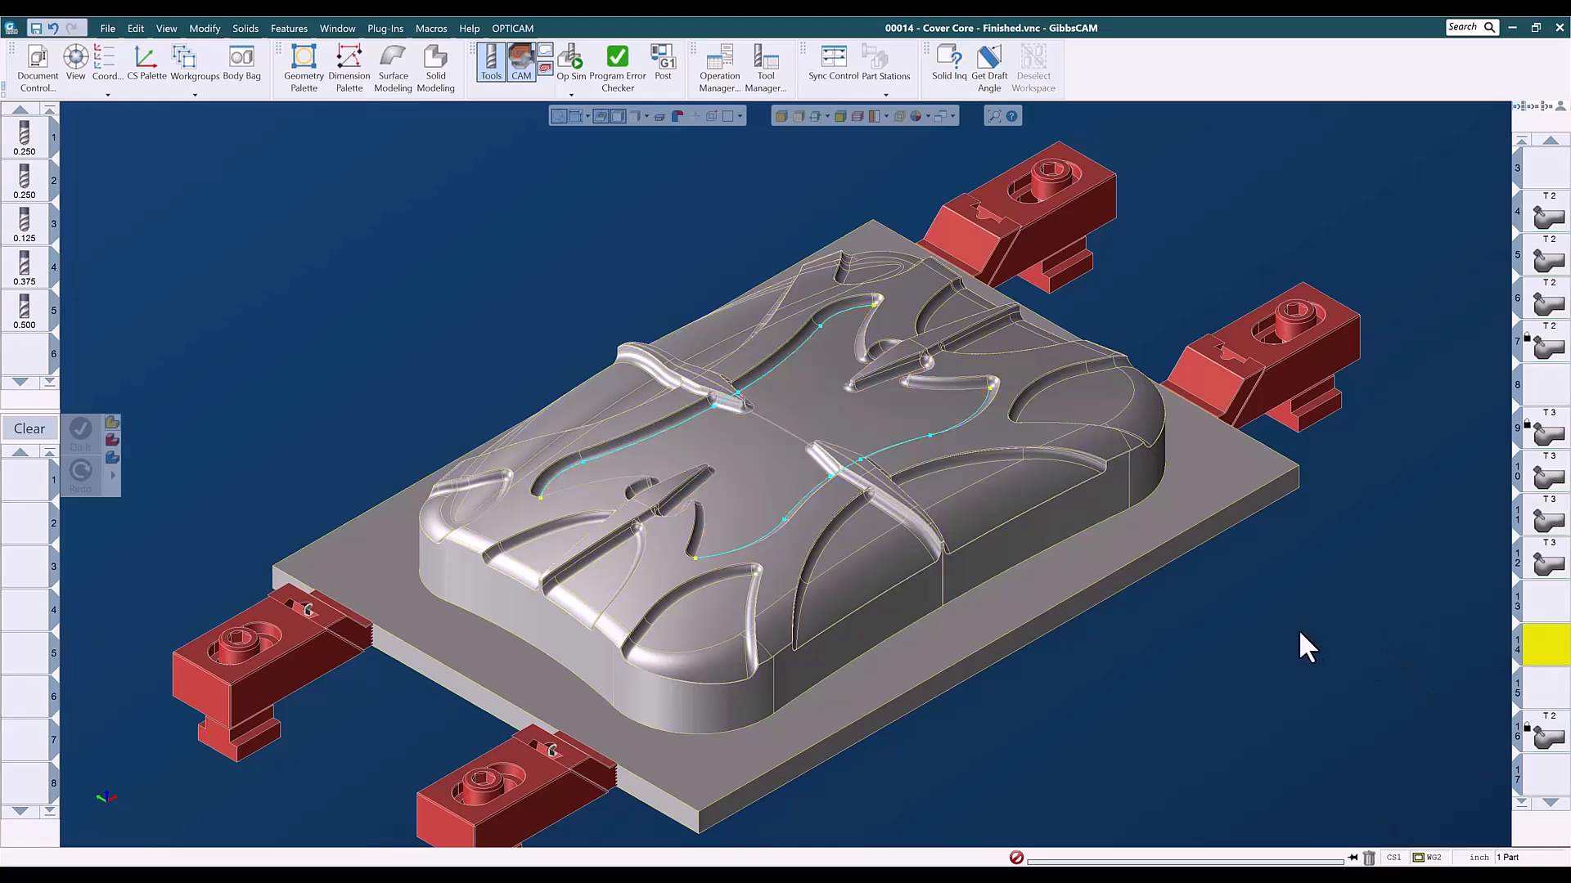
click(798, 116)
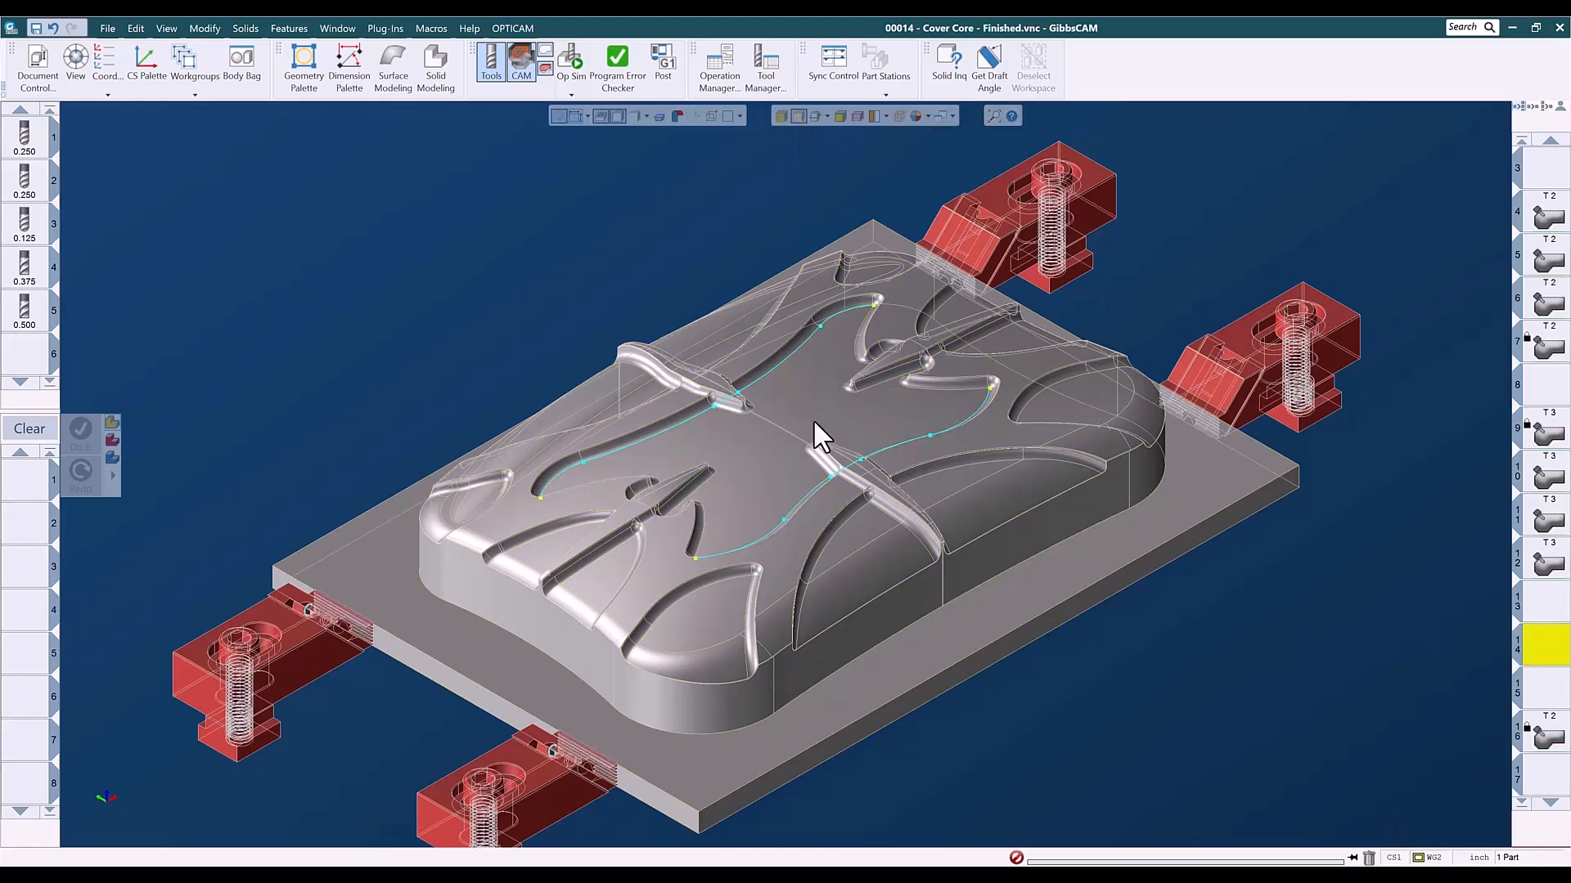
click(793, 116)
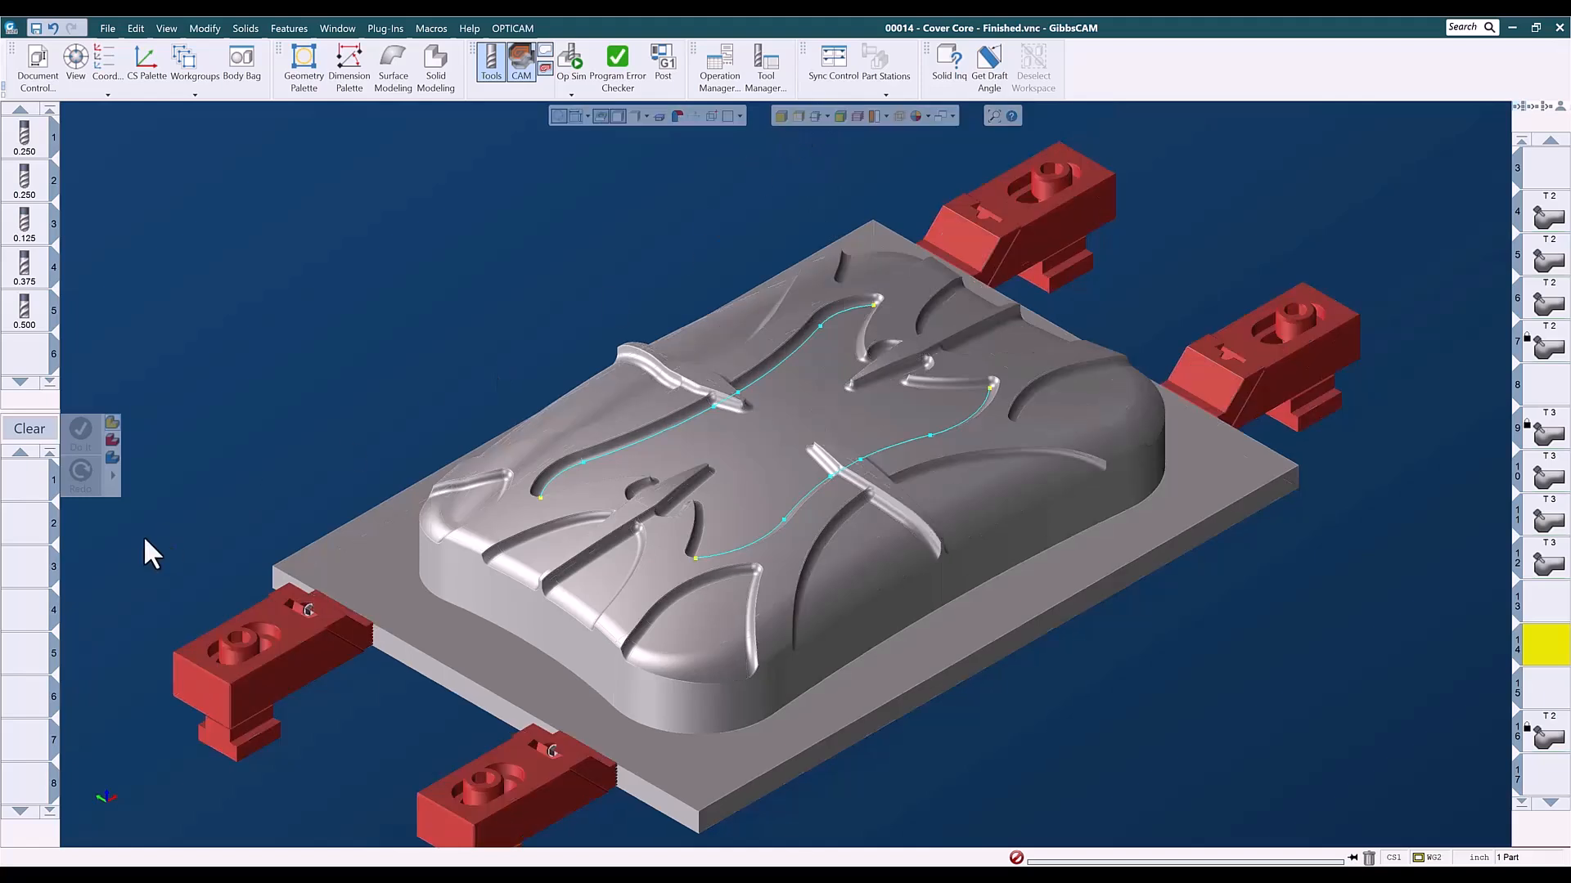
- Load the saved 3-Axis process ADV 3D - N-Curve .25bm .02so from the 002 - Adv 3D folder into the first process slot
right_click(45, 488)
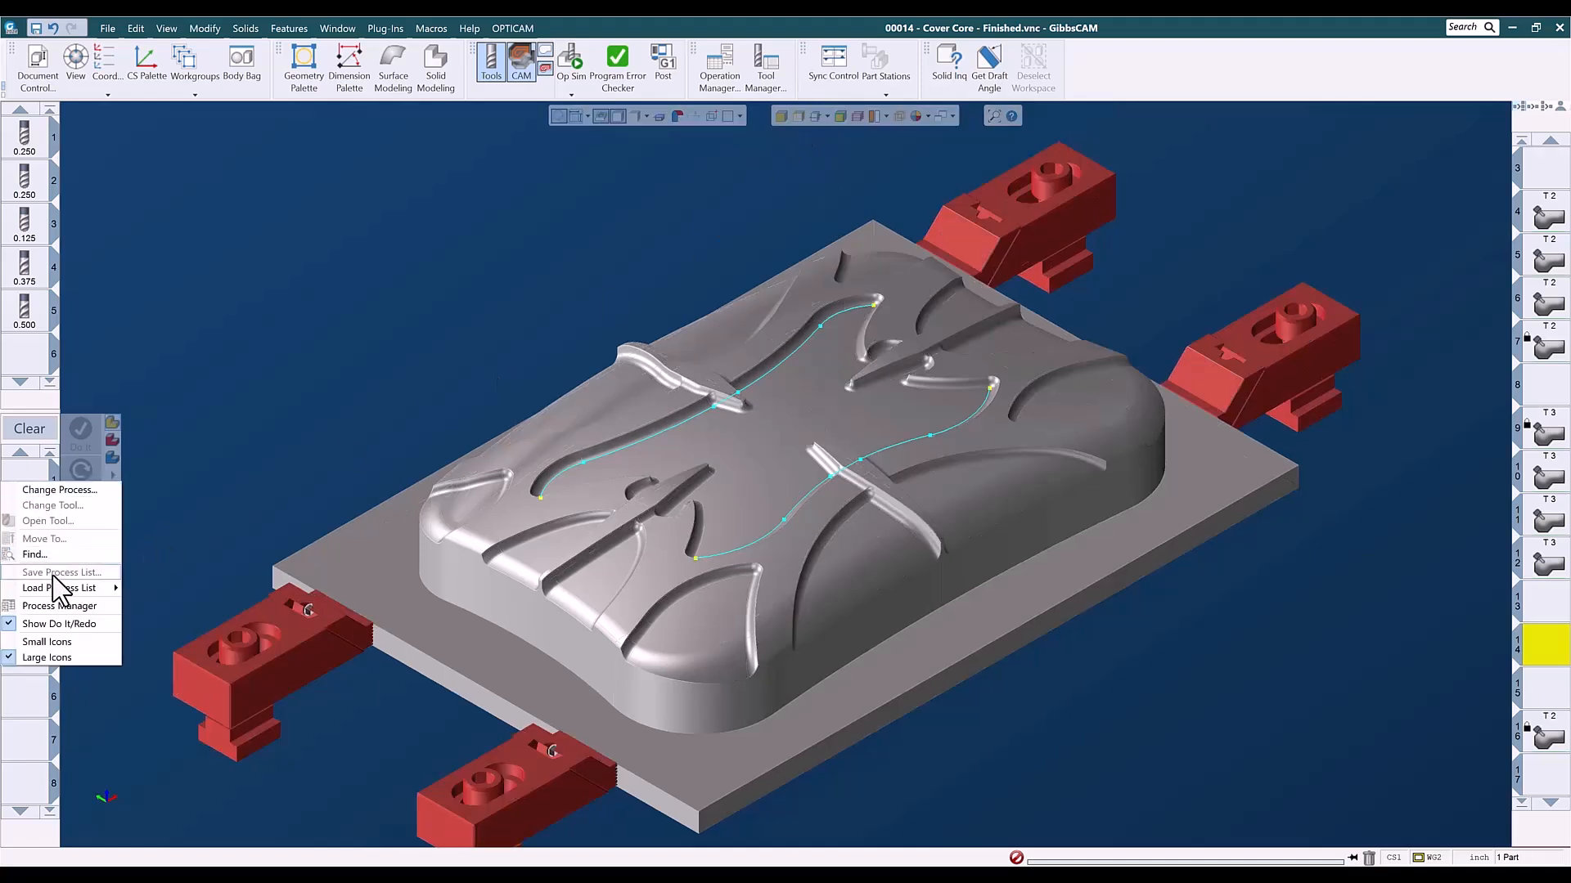
mouse_move(62, 589)
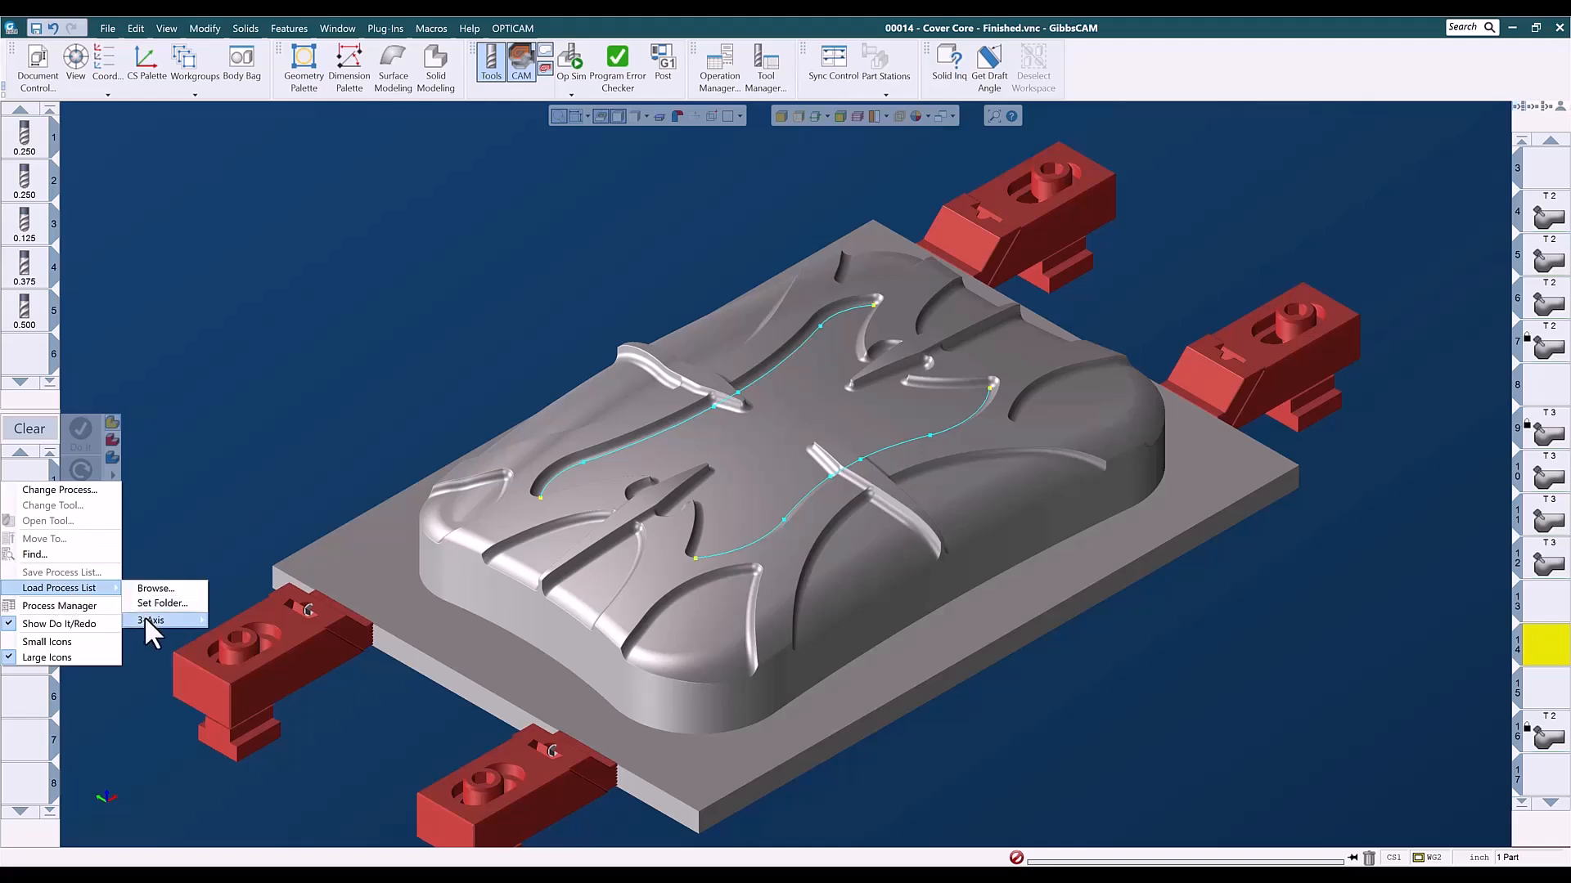
mouse_move(169, 622)
mouse_move(231, 638)
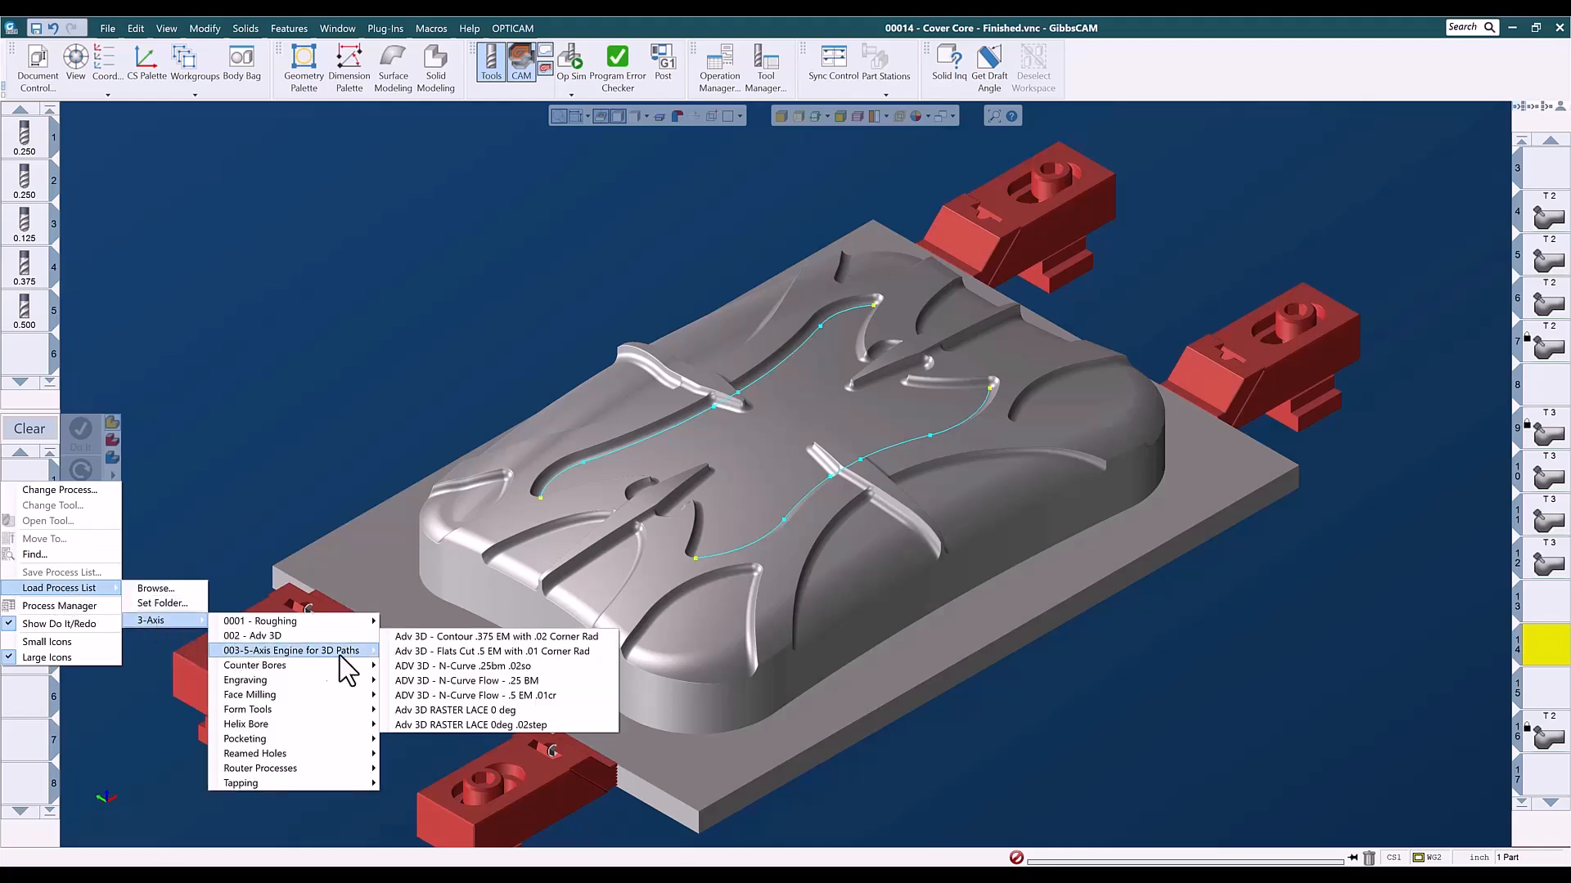
click(450, 667)
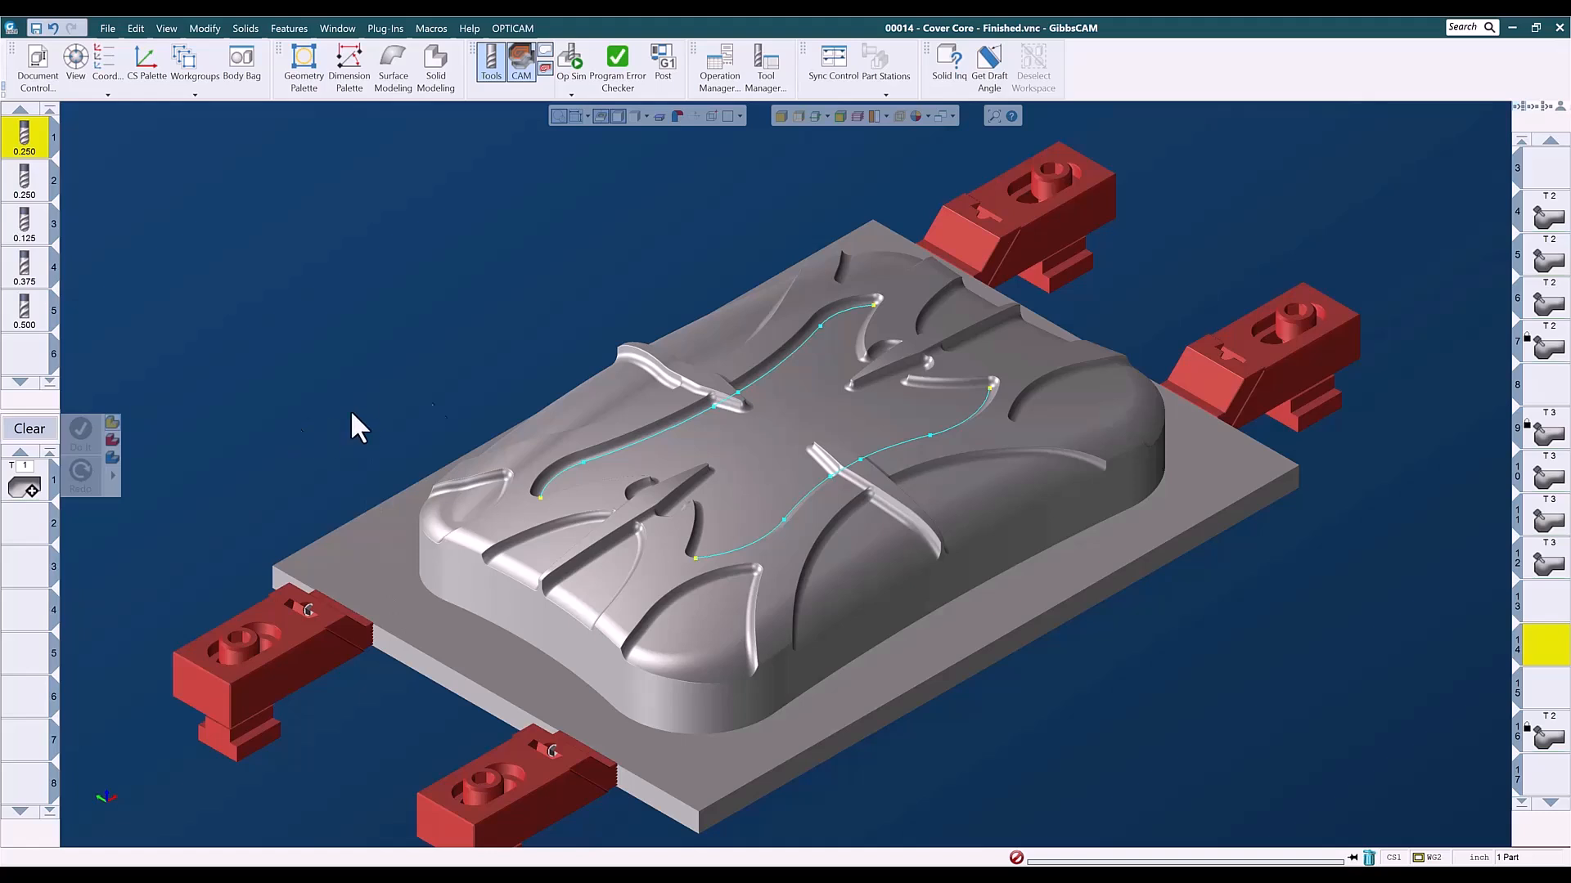
- Open the loaded N Curve Flow process and select all faces of the cover core's central floor for machining
click(759, 424)
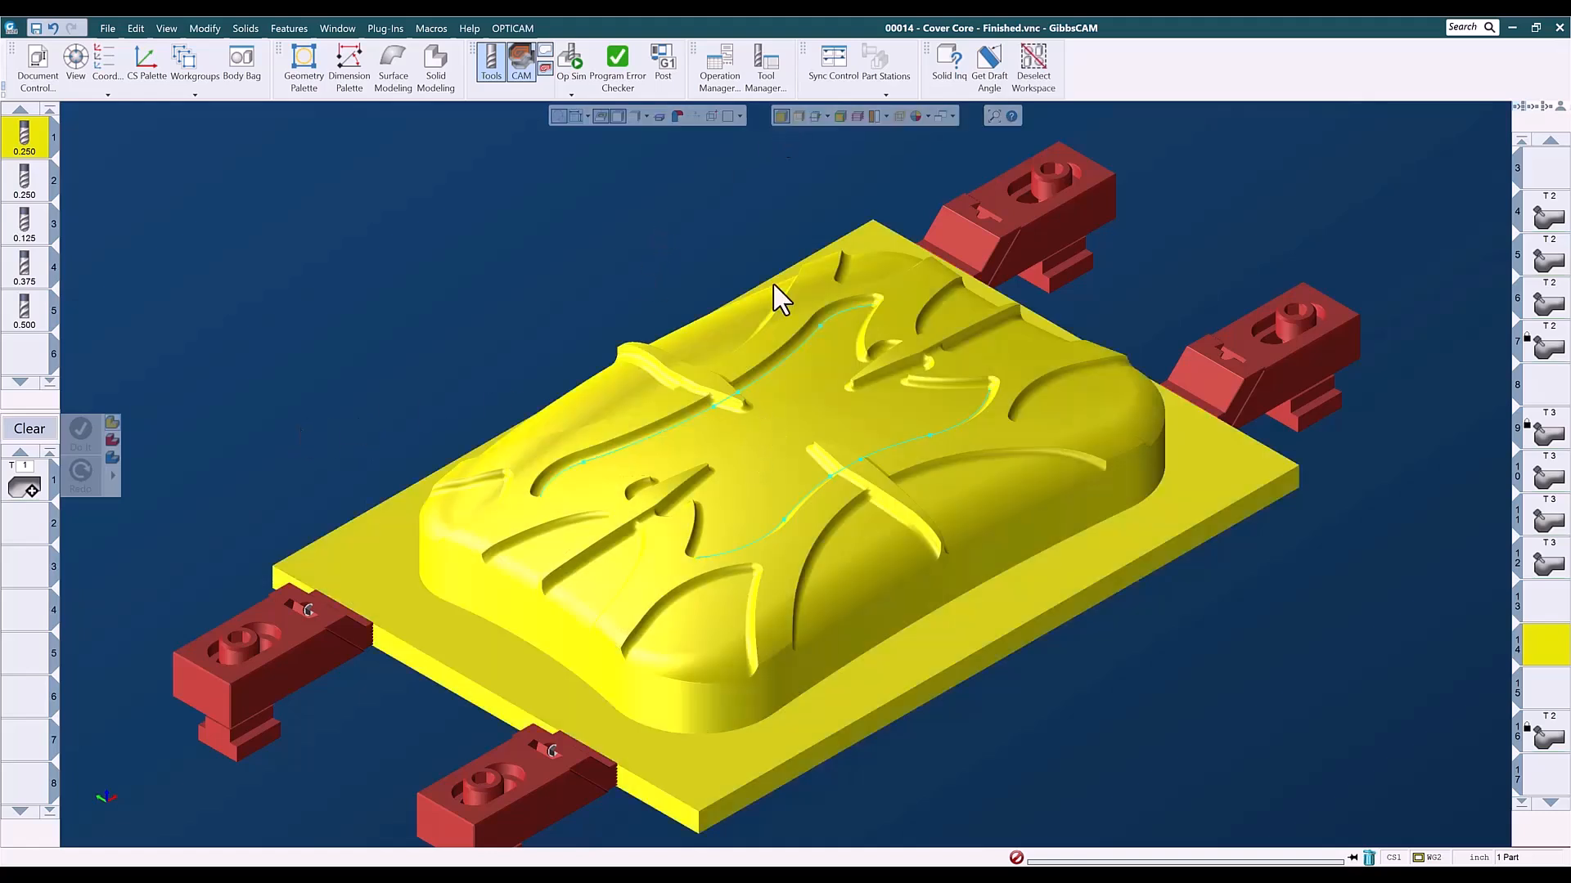
click(24, 482)
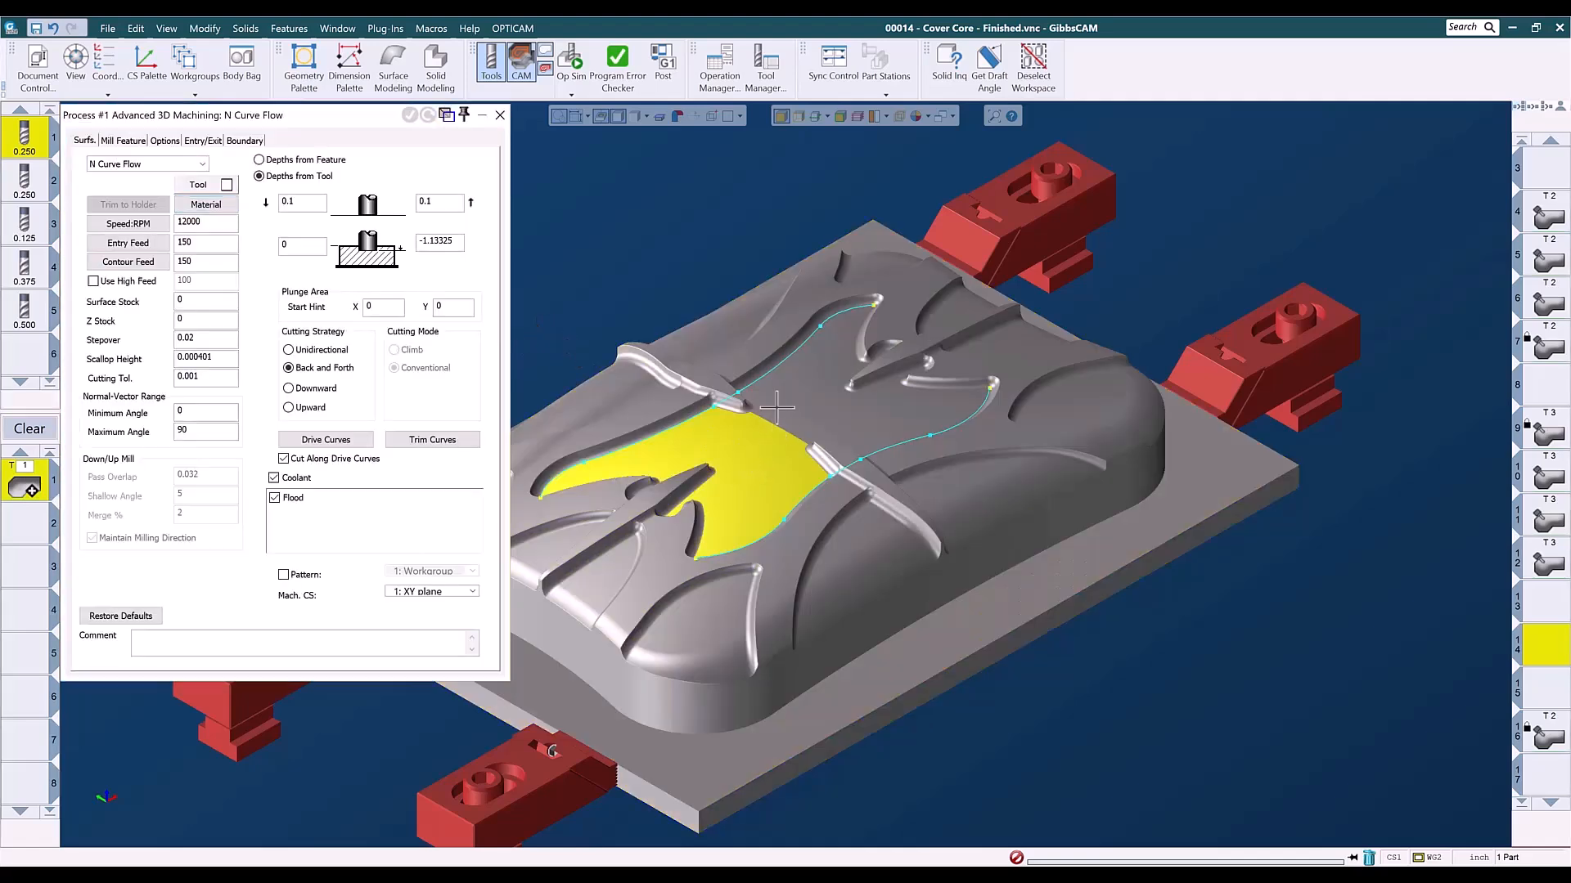
click(772, 407)
click(756, 436)
click(780, 454)
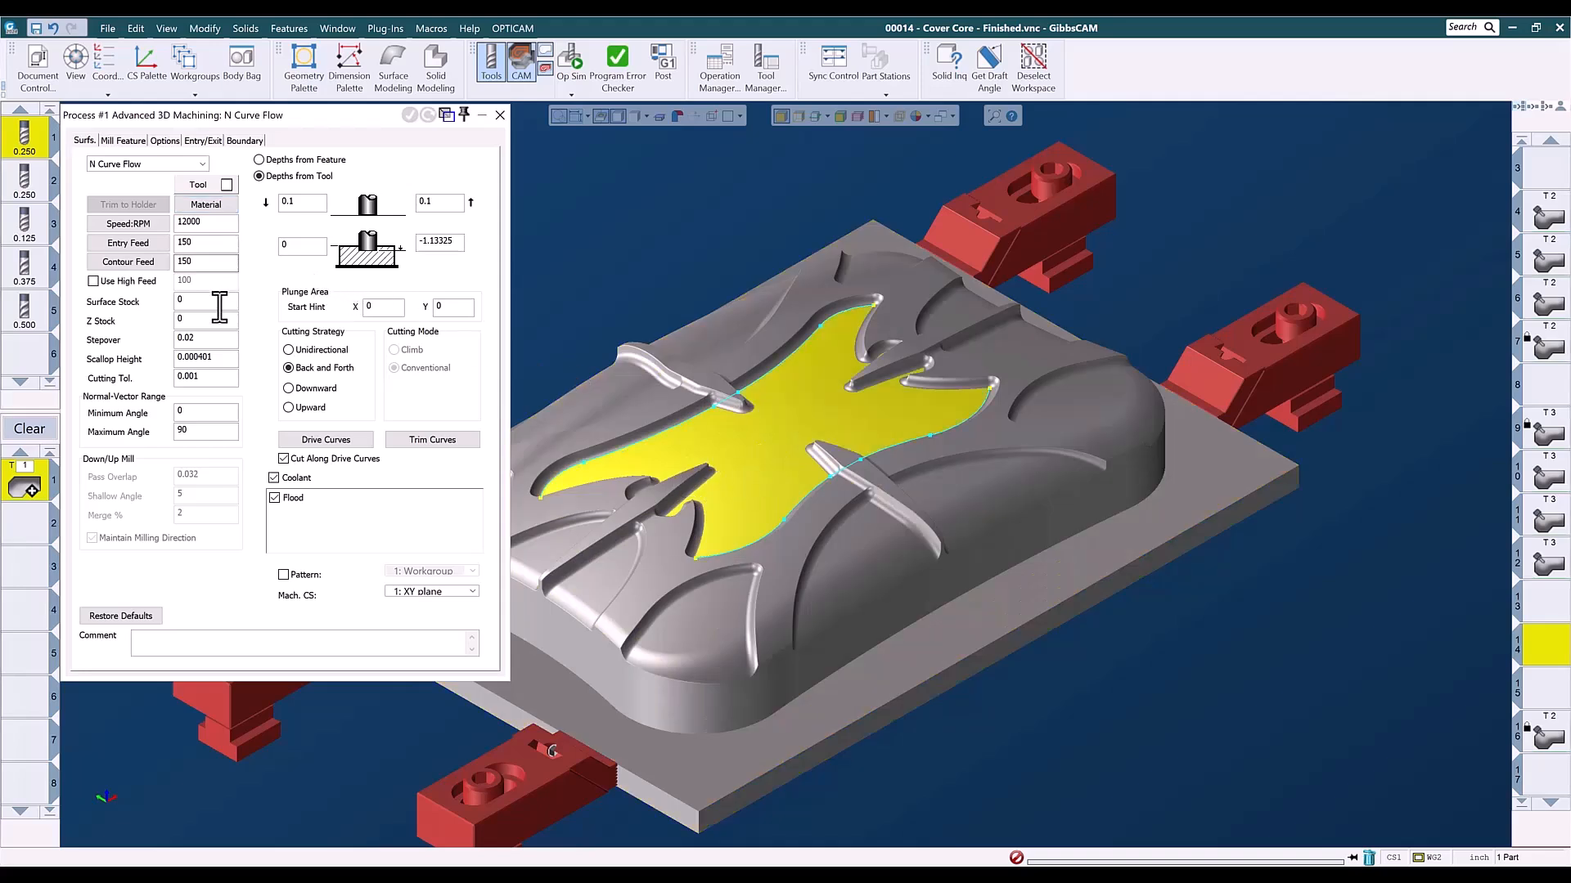
- Set the curves along the two long sides of the central floor as drive curves and generate the N Curve Flow toolpath
click(327, 440)
click(669, 432)
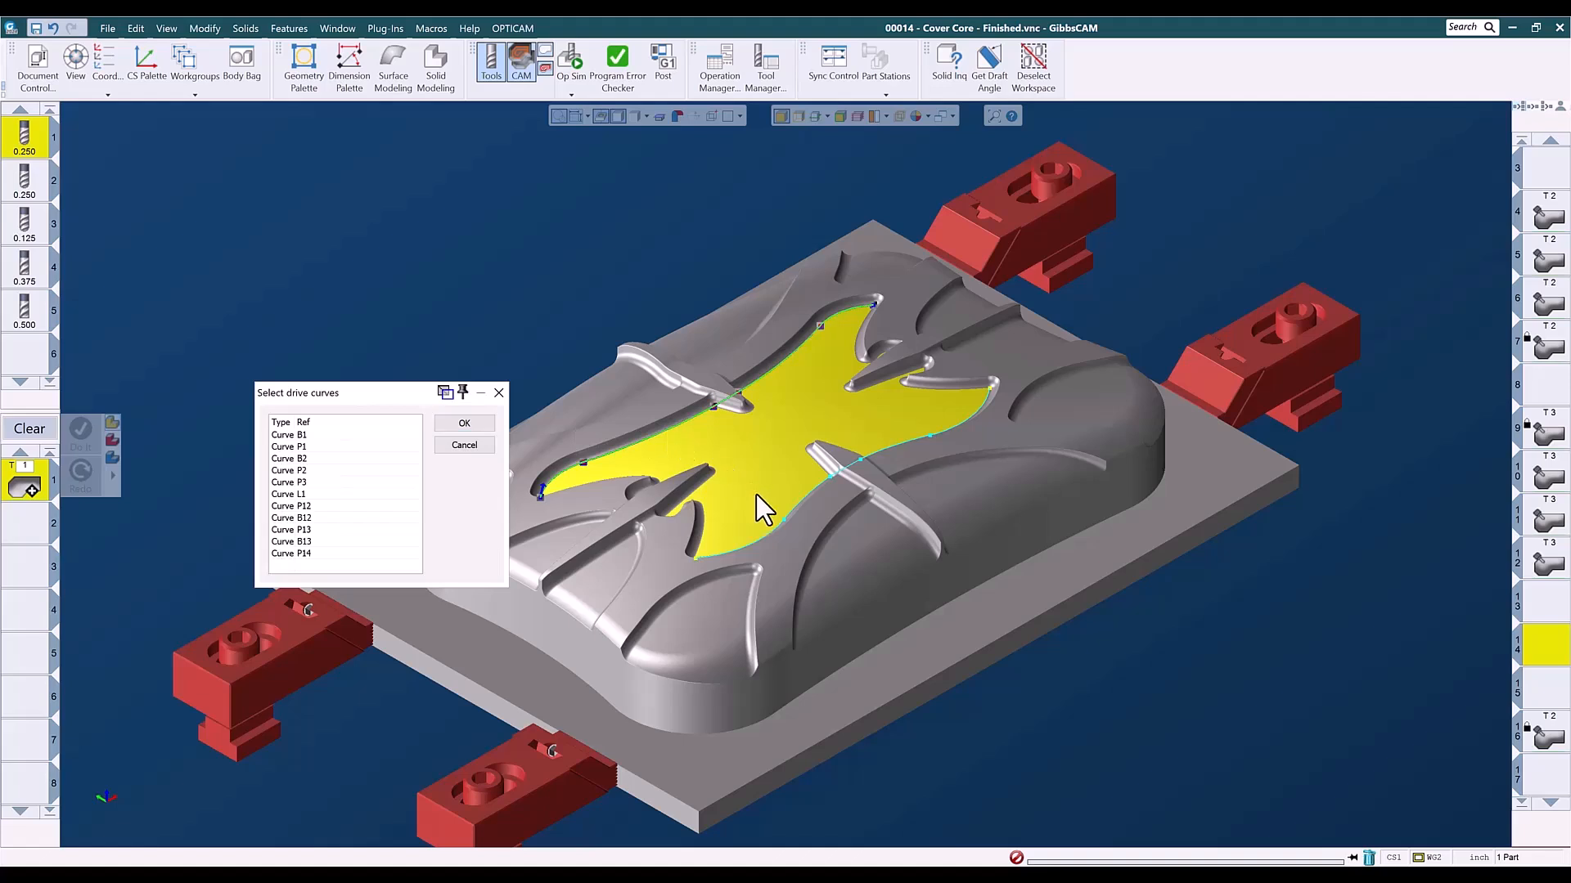
click(483, 425)
click(411, 116)
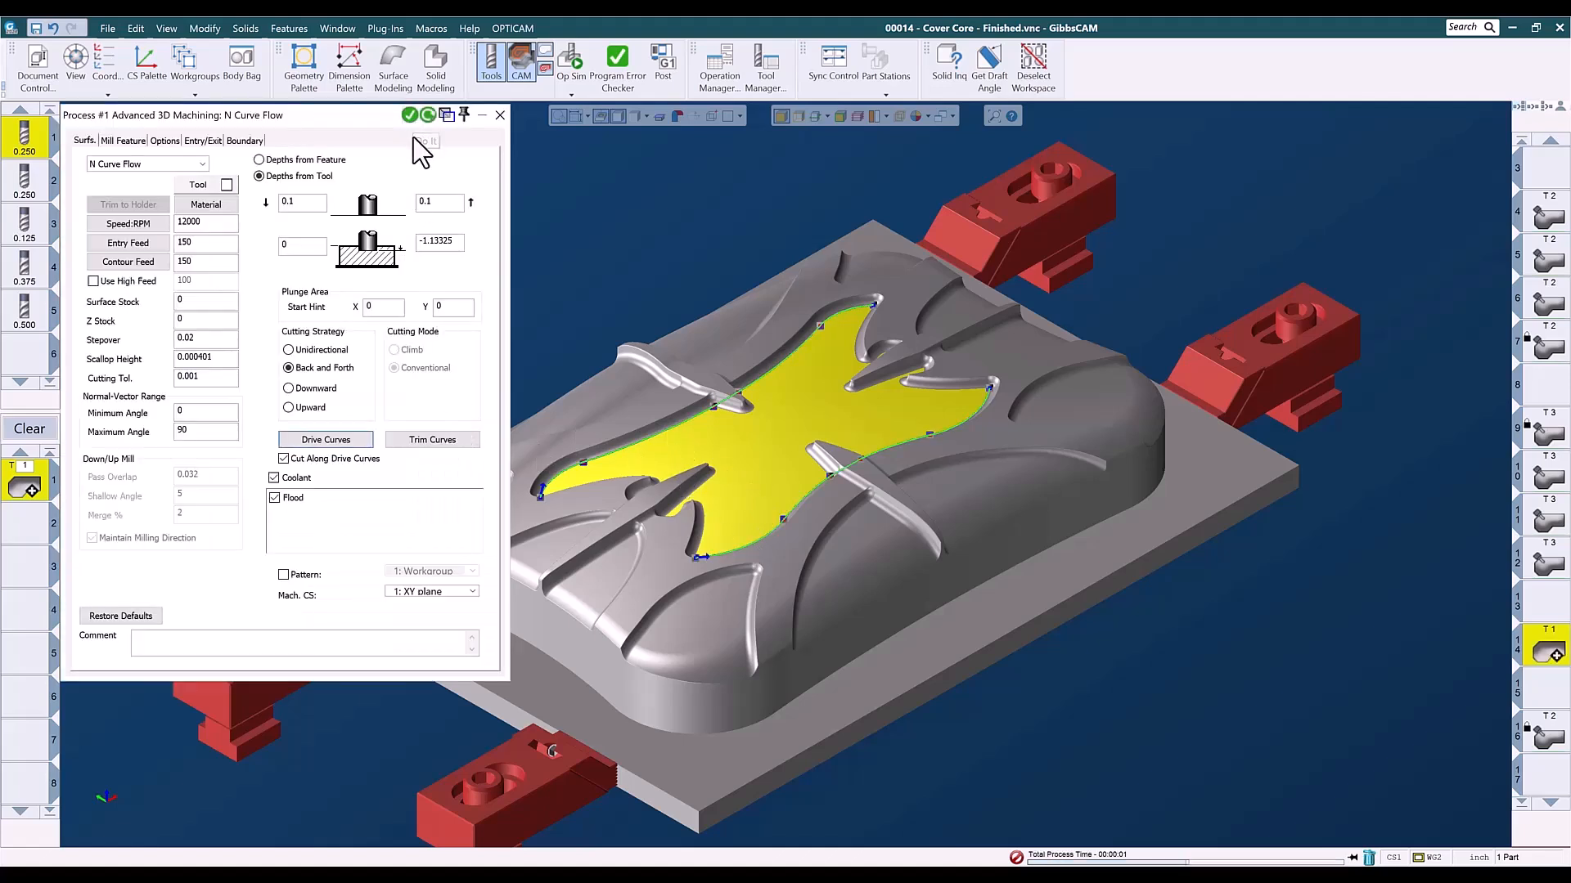
click(499, 115)
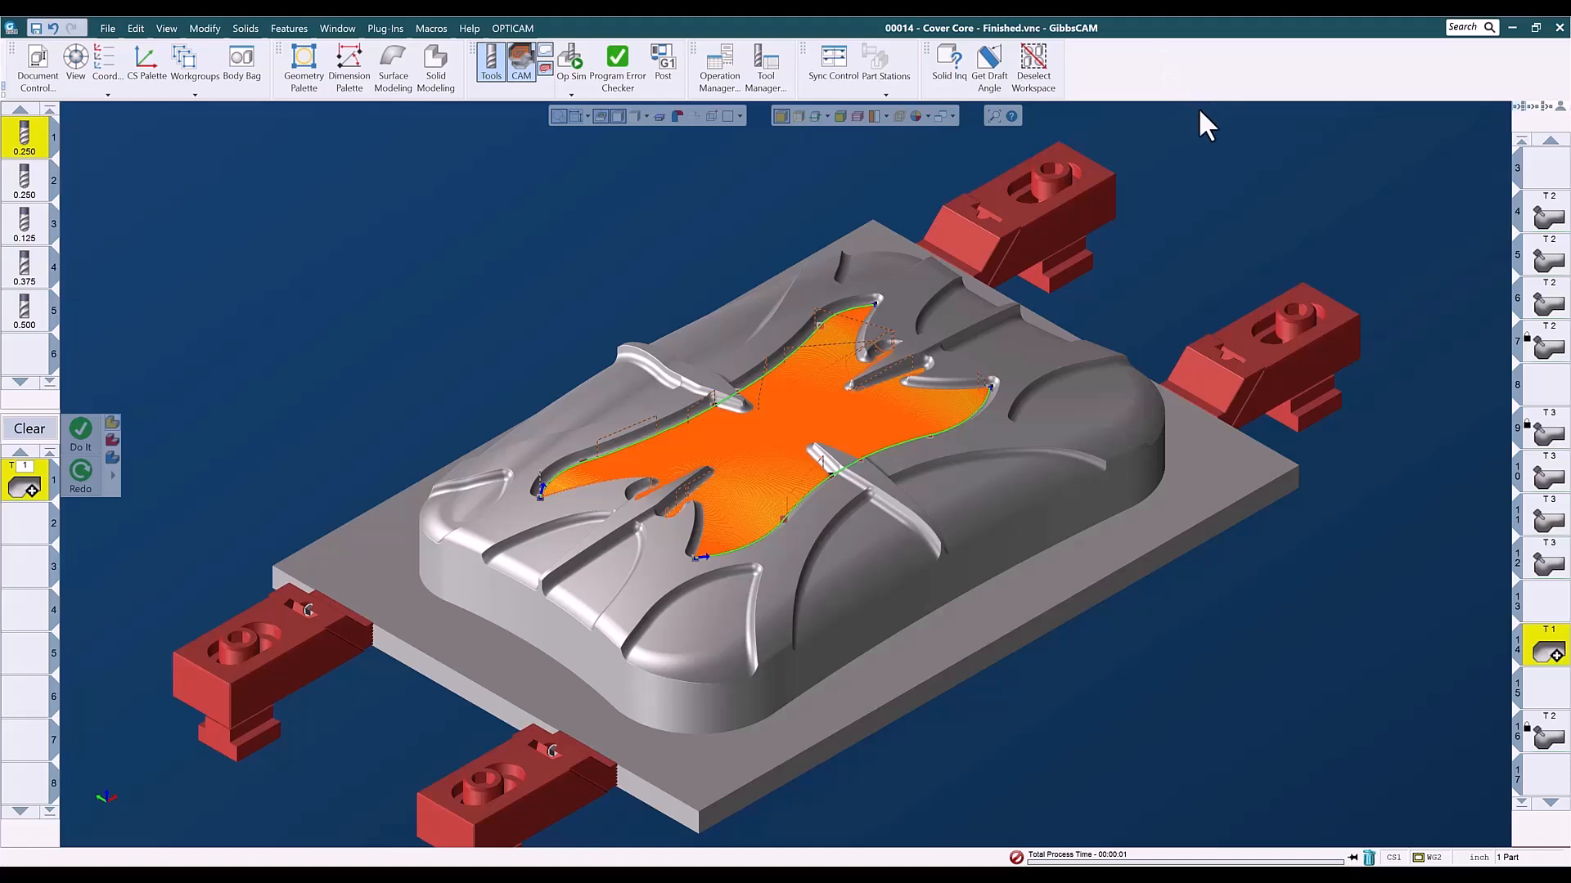
scroll(1226, 167, up, 1)
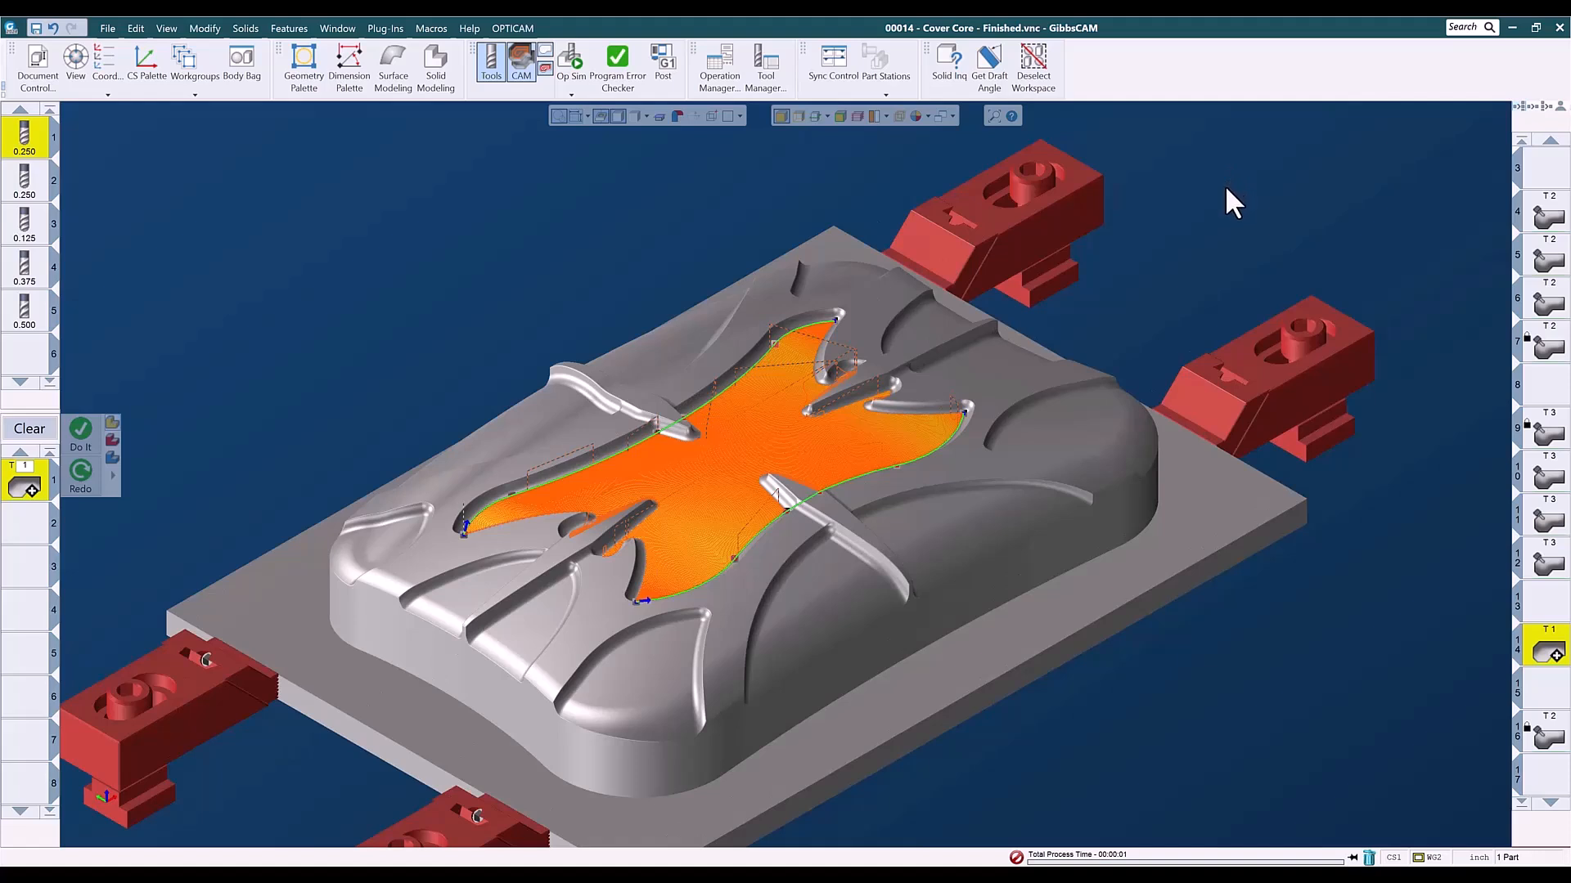
scroll(1226, 189, down, 1)
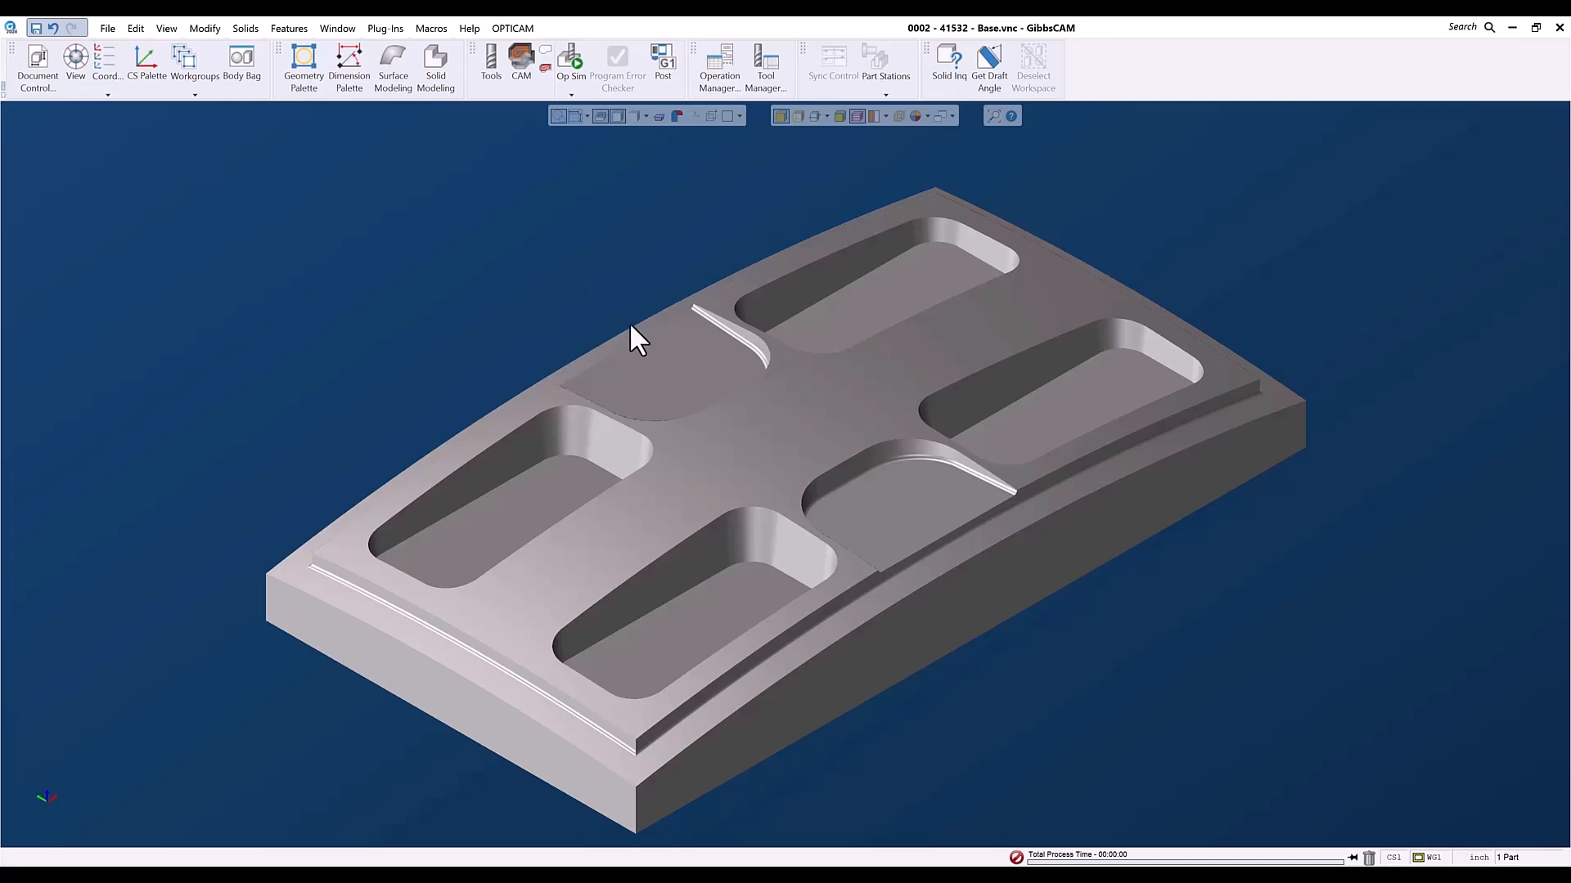
- Review the machine, material and stock size settings of the 0002 - 41532 - Base part
click(37, 82)
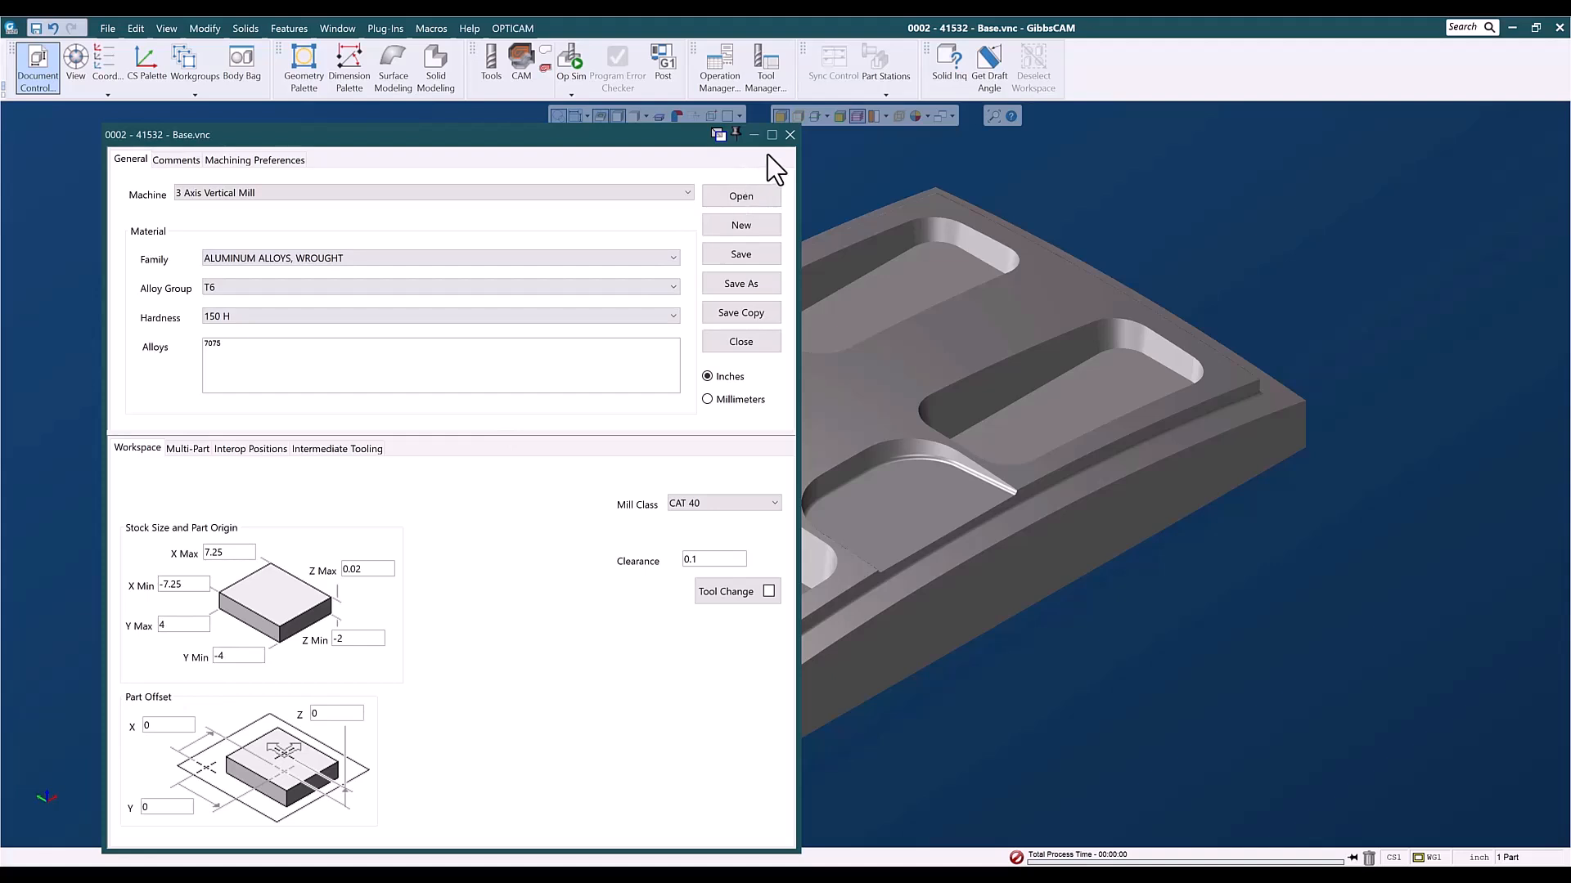
click(789, 135)
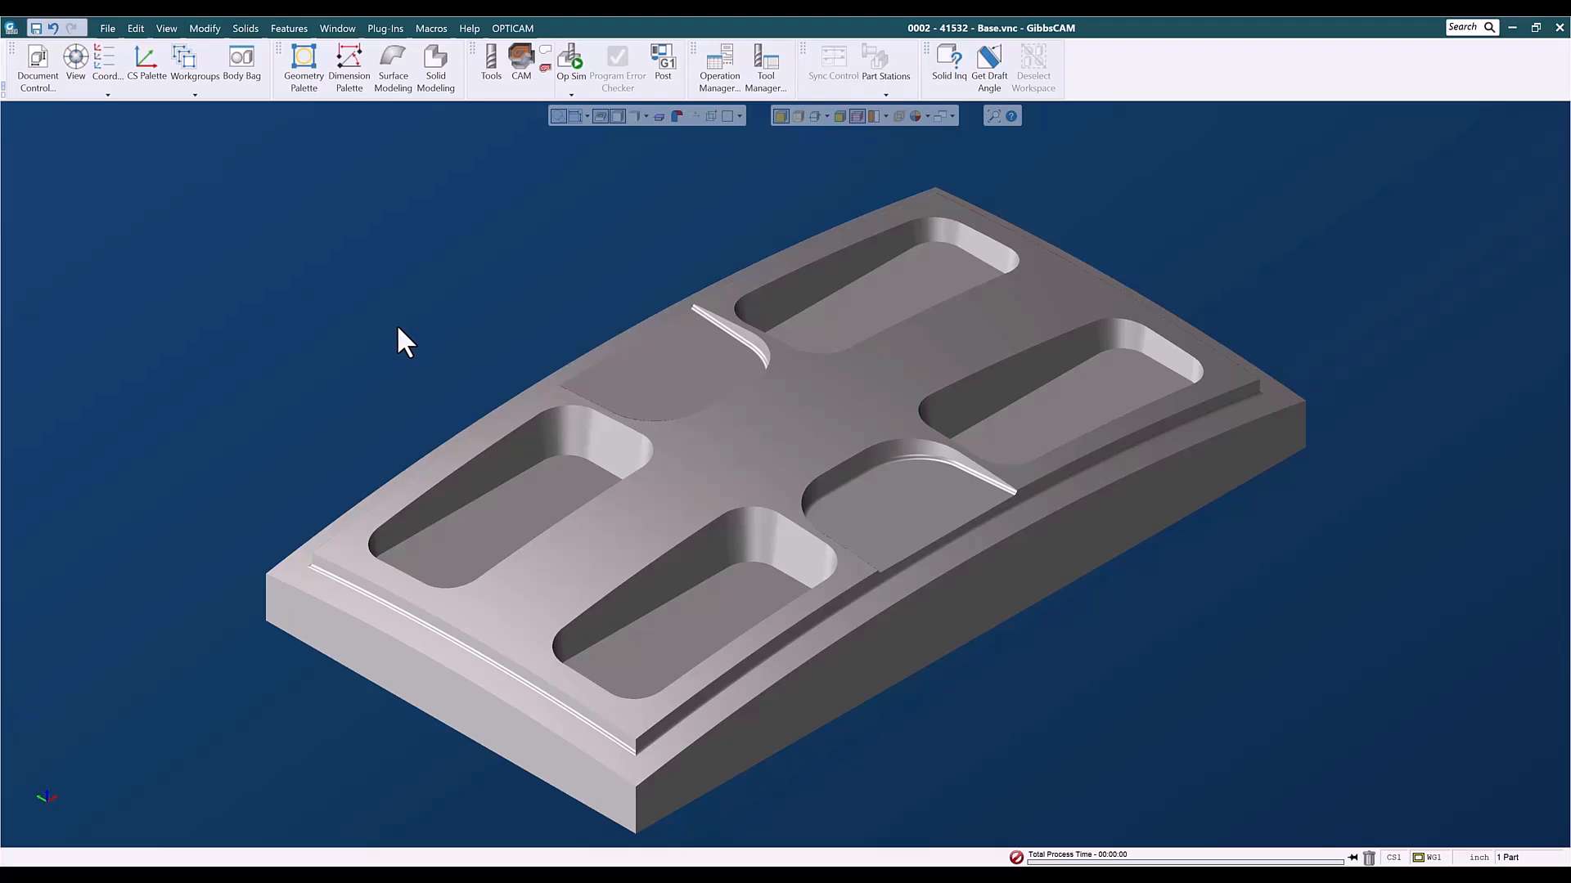
- Inspect the floors of the four deep pockets and the rear shallow recess with Solid Inquiry and Get Draft Angle
click(949, 72)
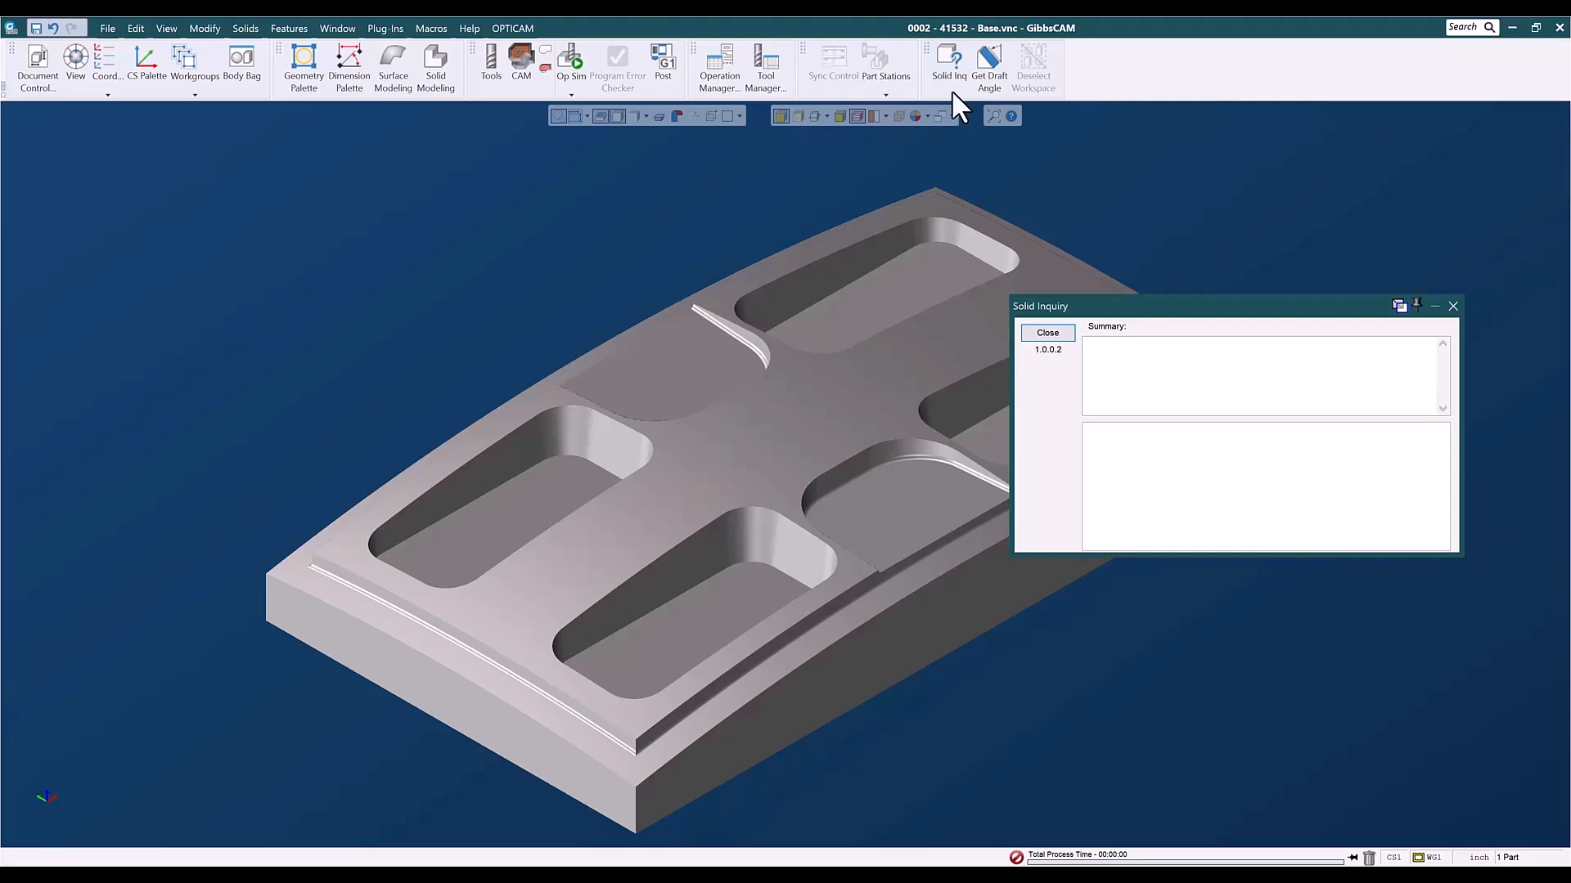
click(988, 72)
drag(1129, 302, 1187, 515)
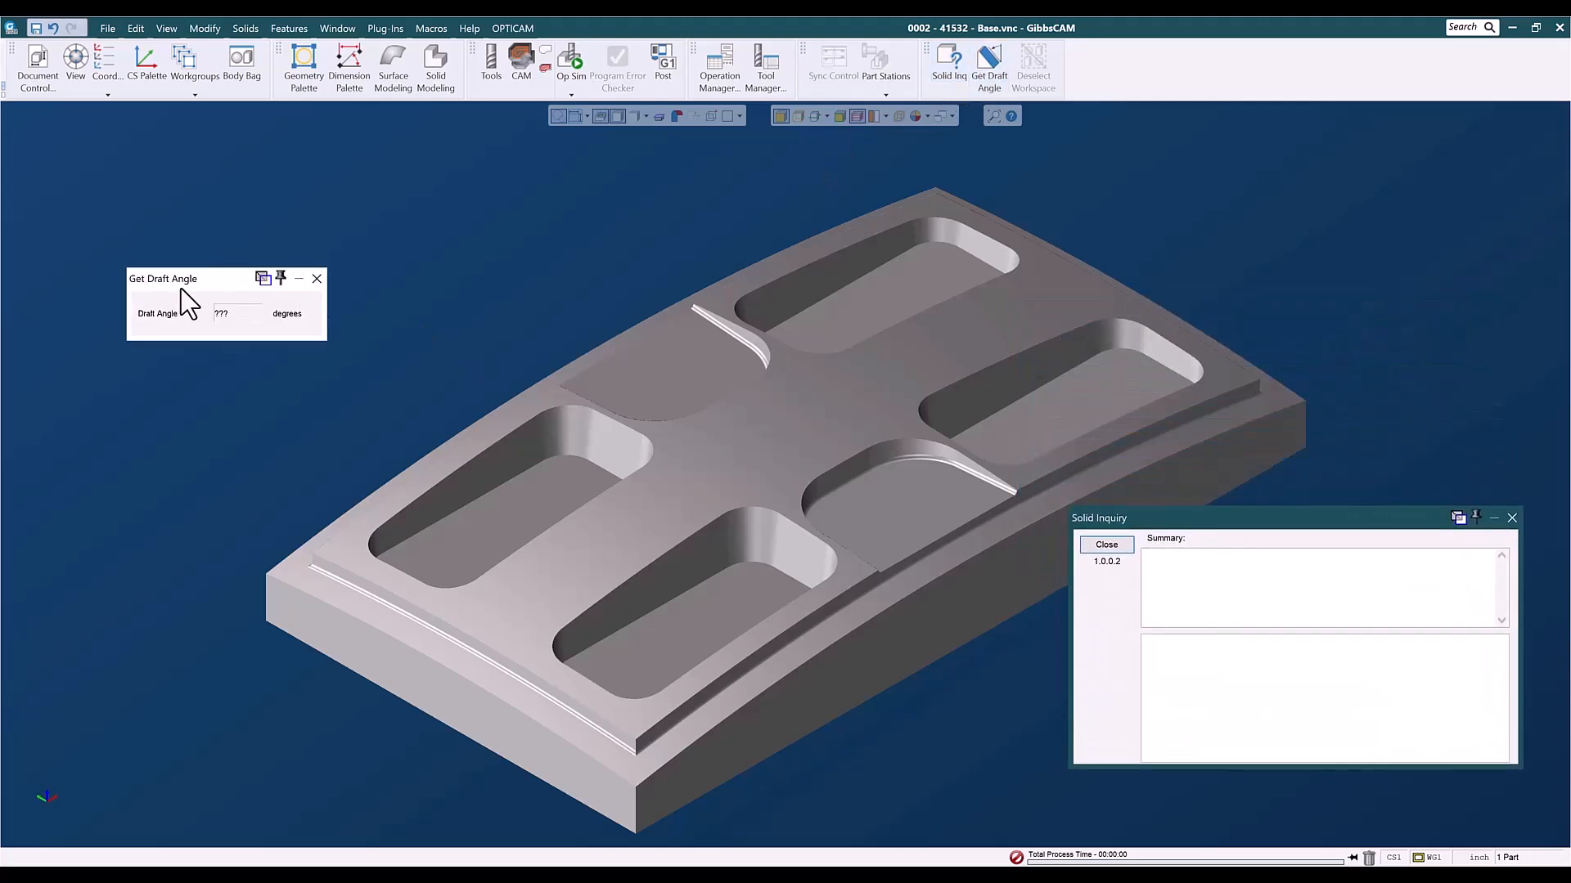
drag(185, 286, 183, 292)
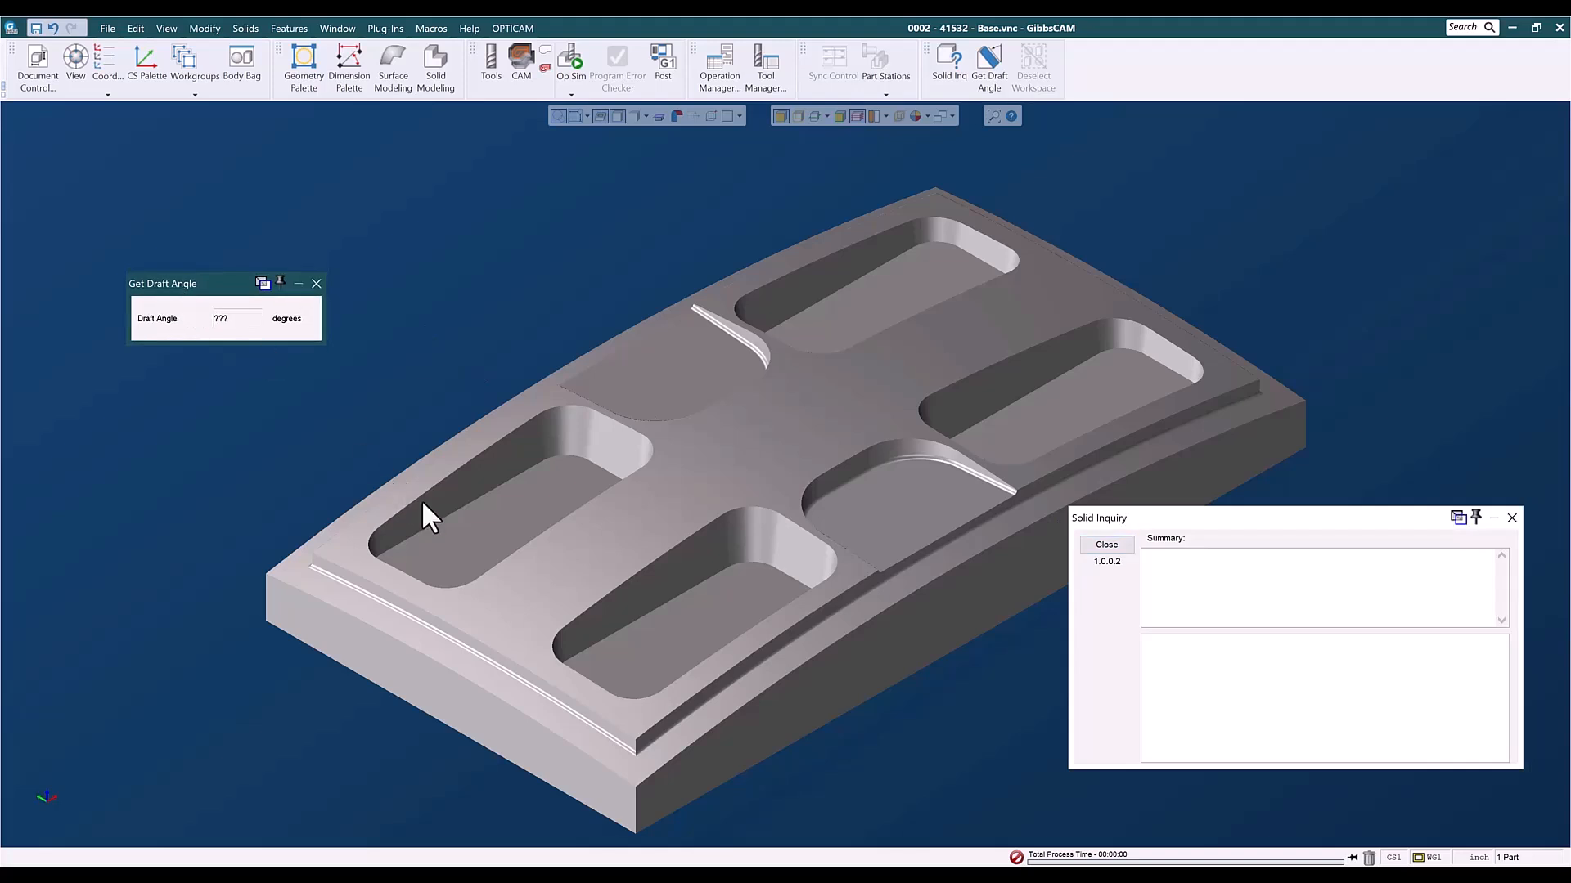
click(482, 514)
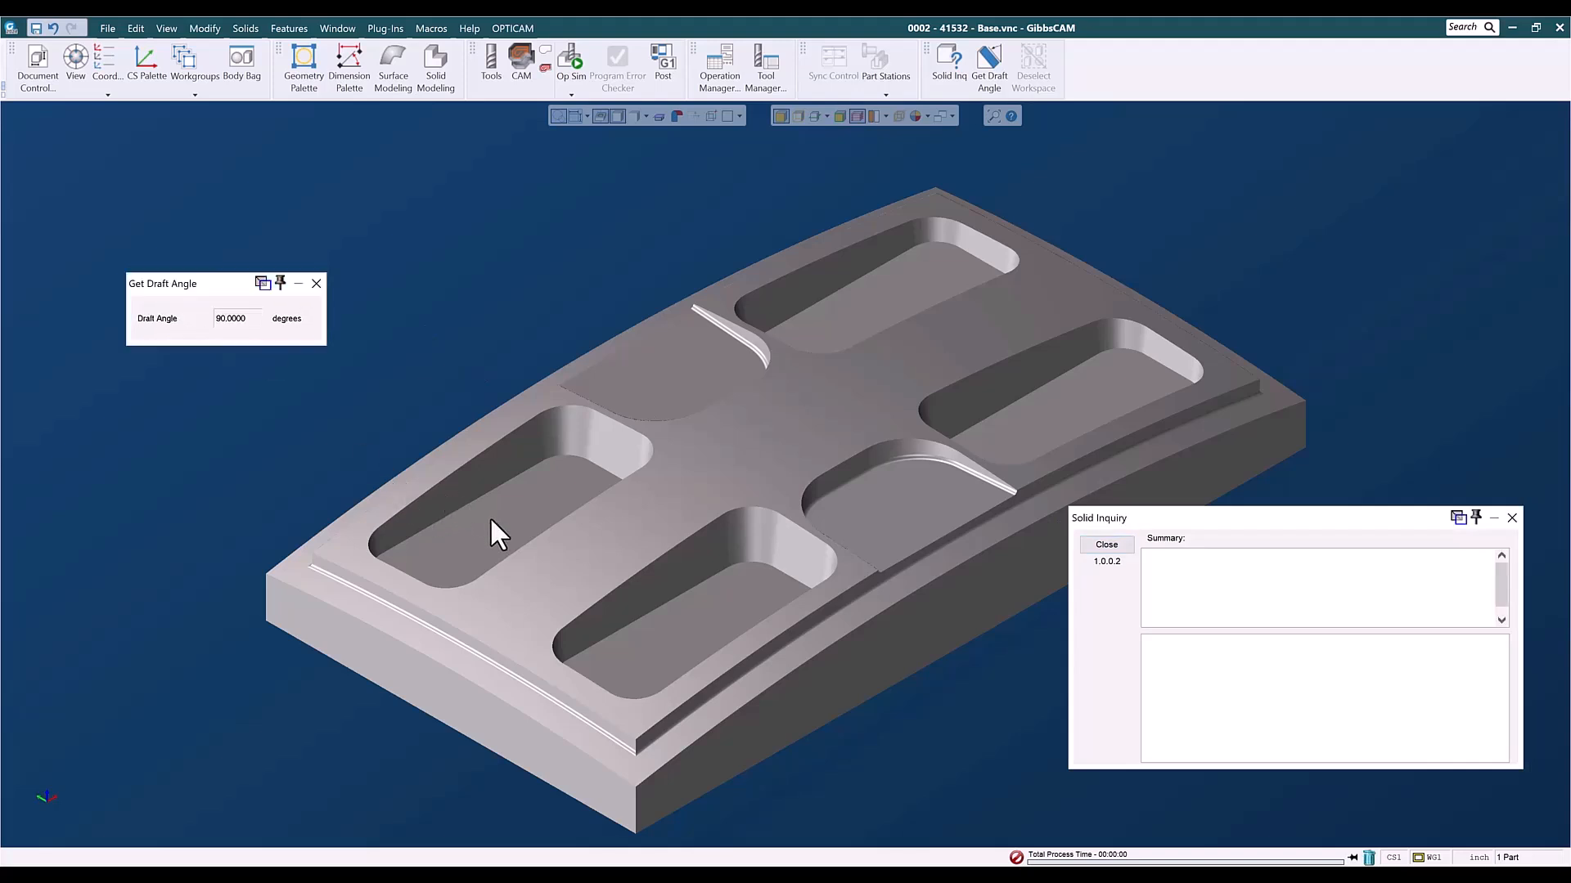
click(682, 627)
click(1028, 439)
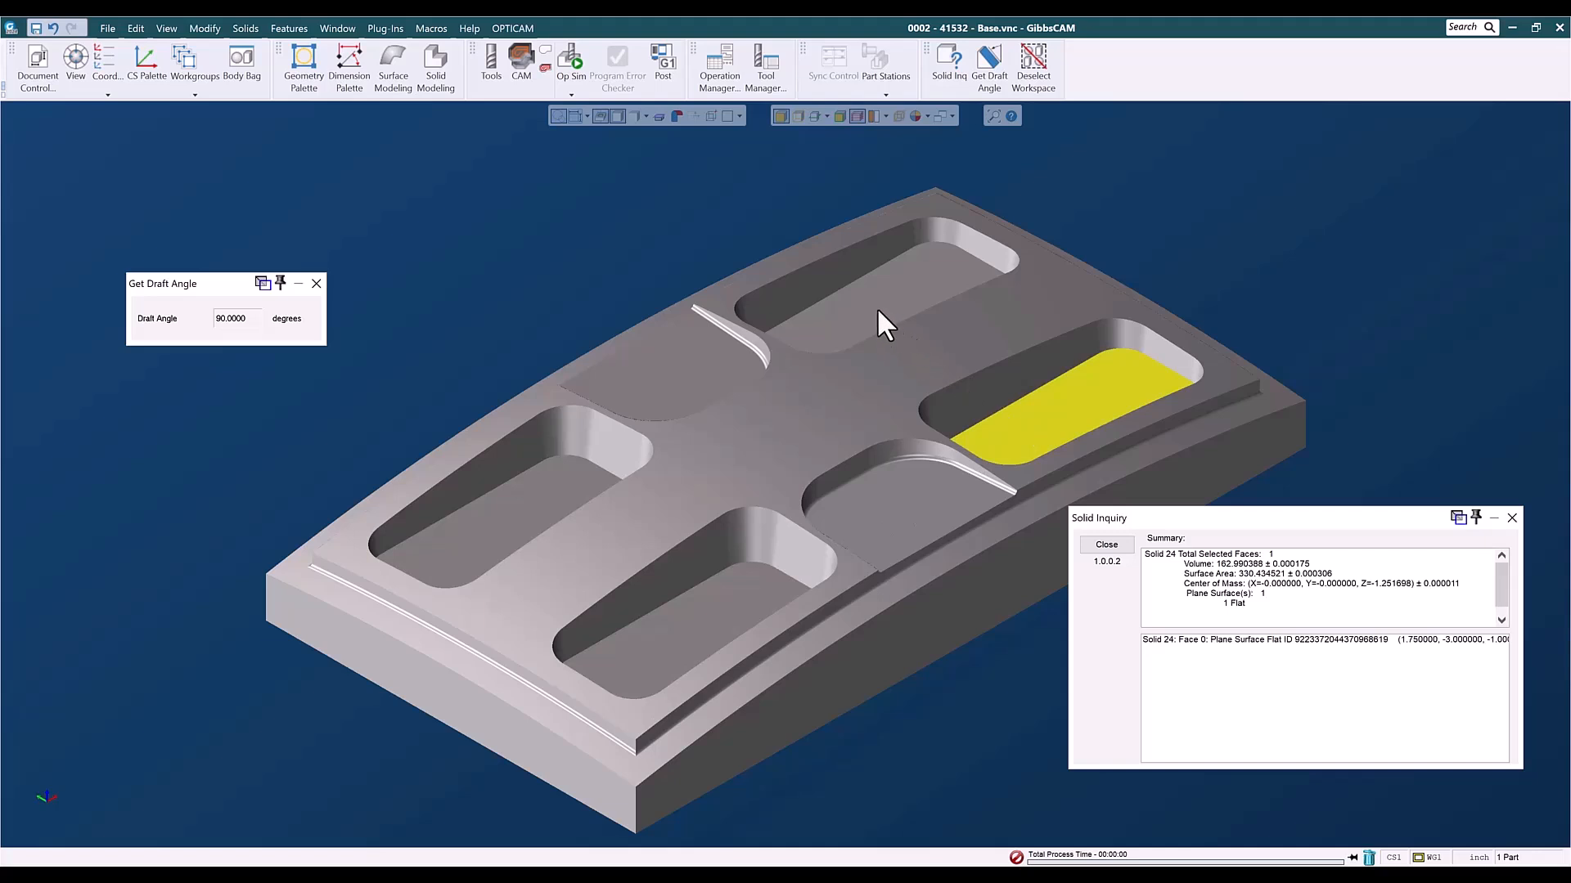
click(855, 298)
click(670, 382)
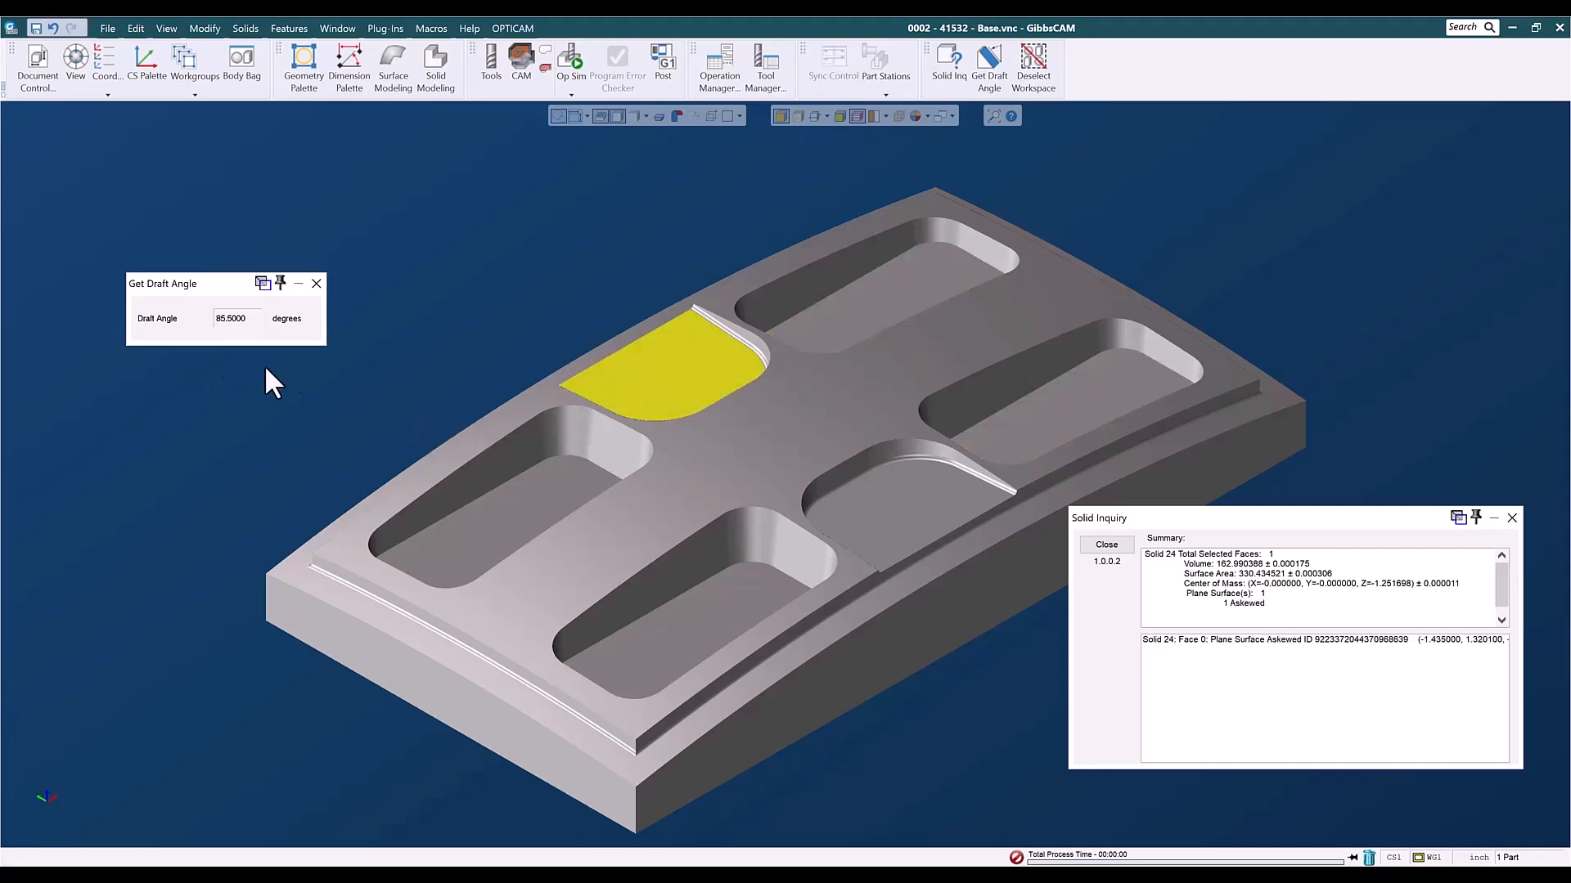
- Check the draft angles of both shallow recess floors and of the side and corner walls in the two near-end deep pockets
click(896, 513)
click(637, 376)
click(462, 489)
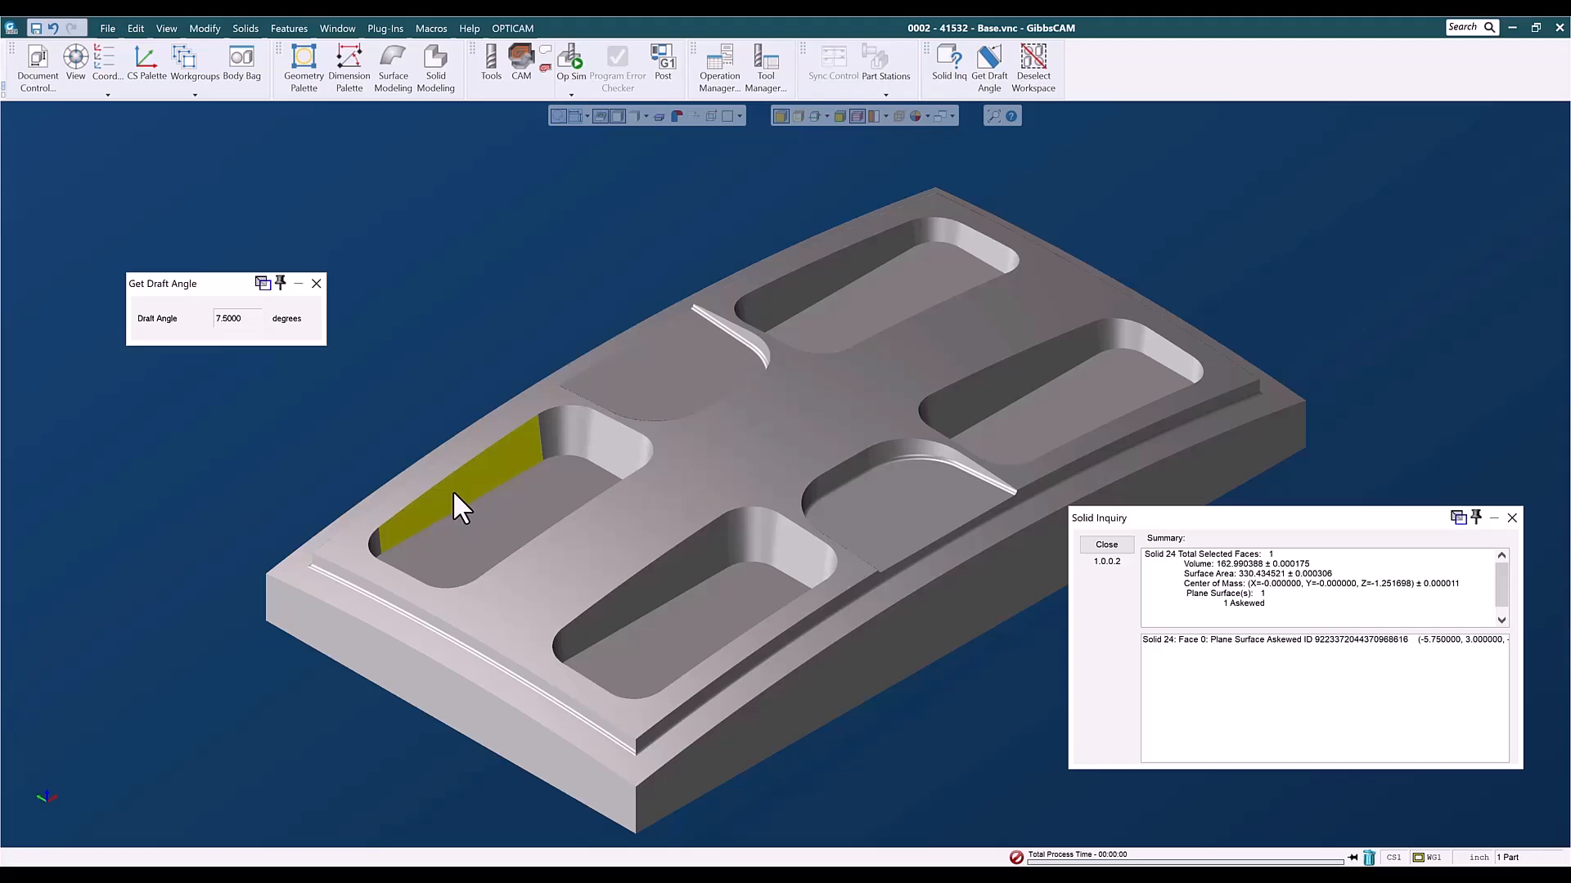
click(596, 445)
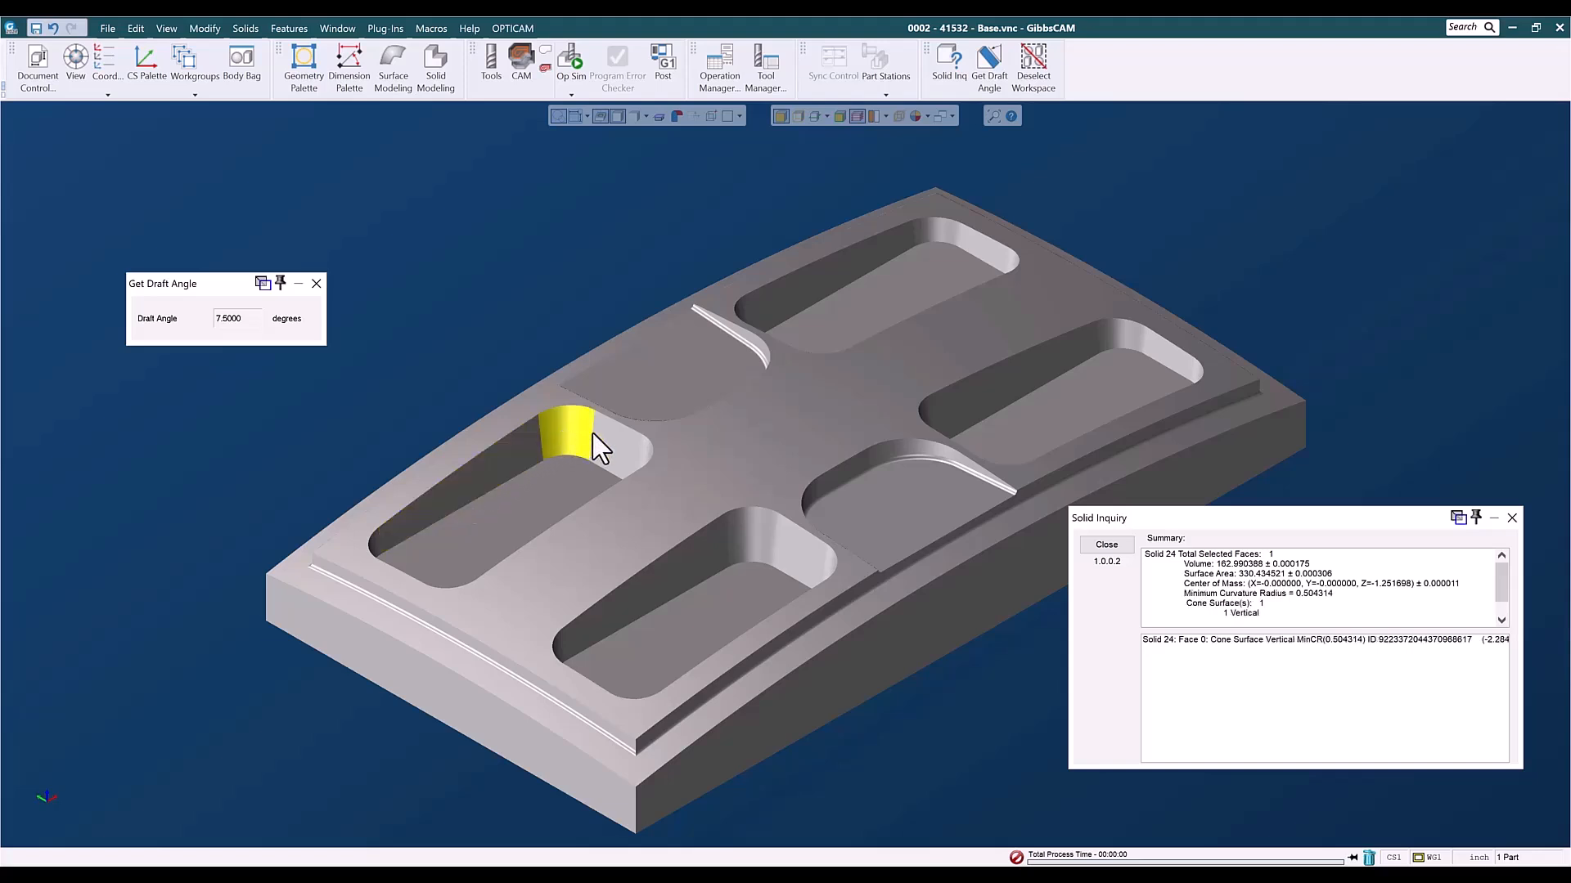
click(719, 541)
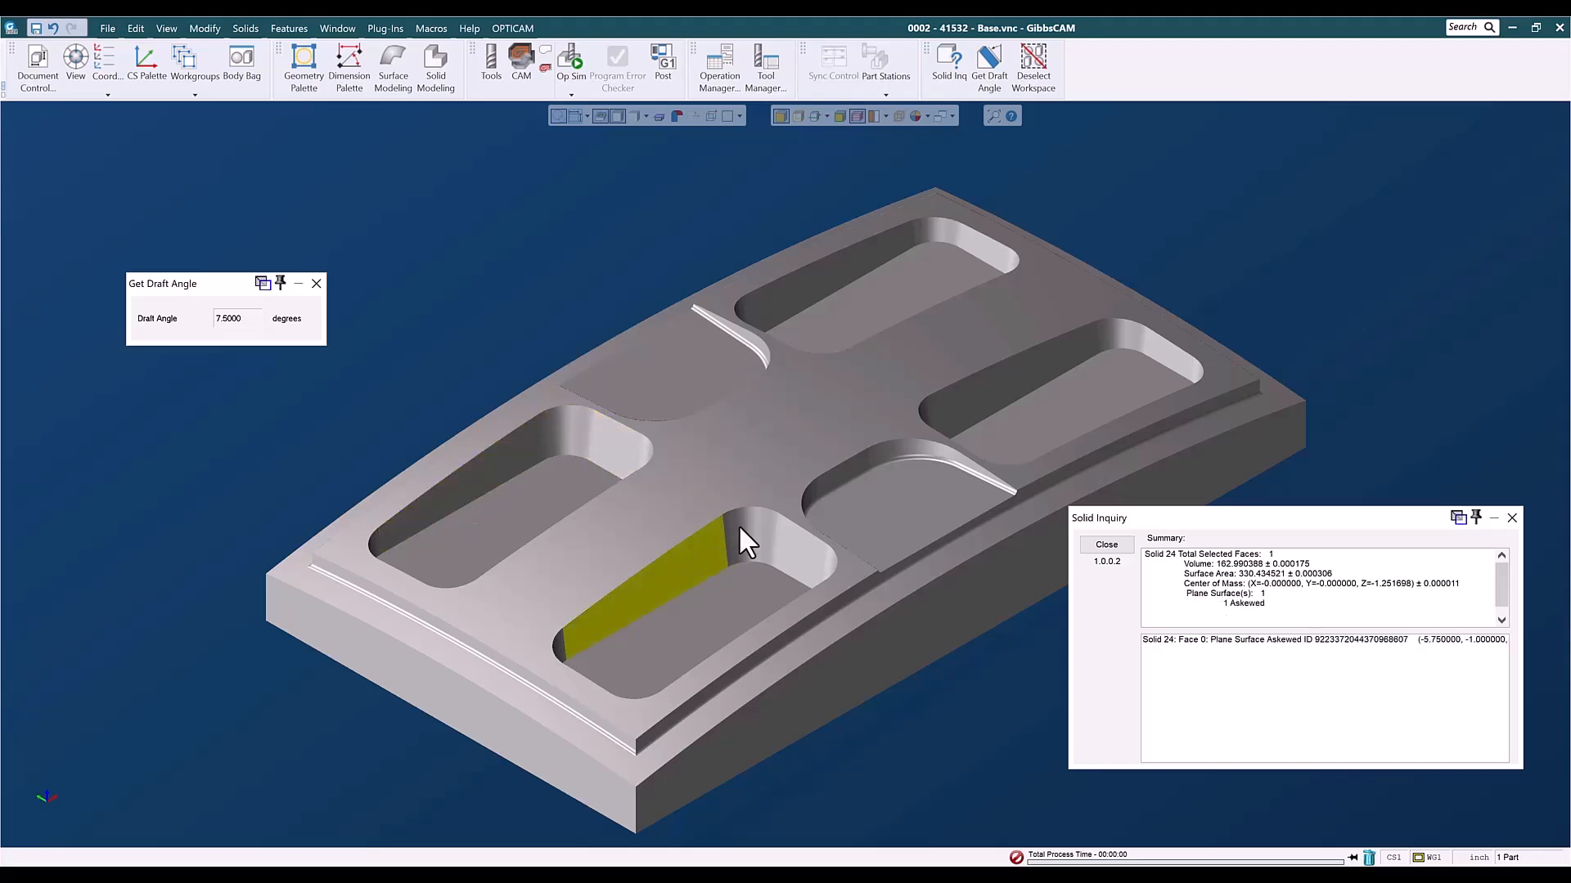
click(775, 541)
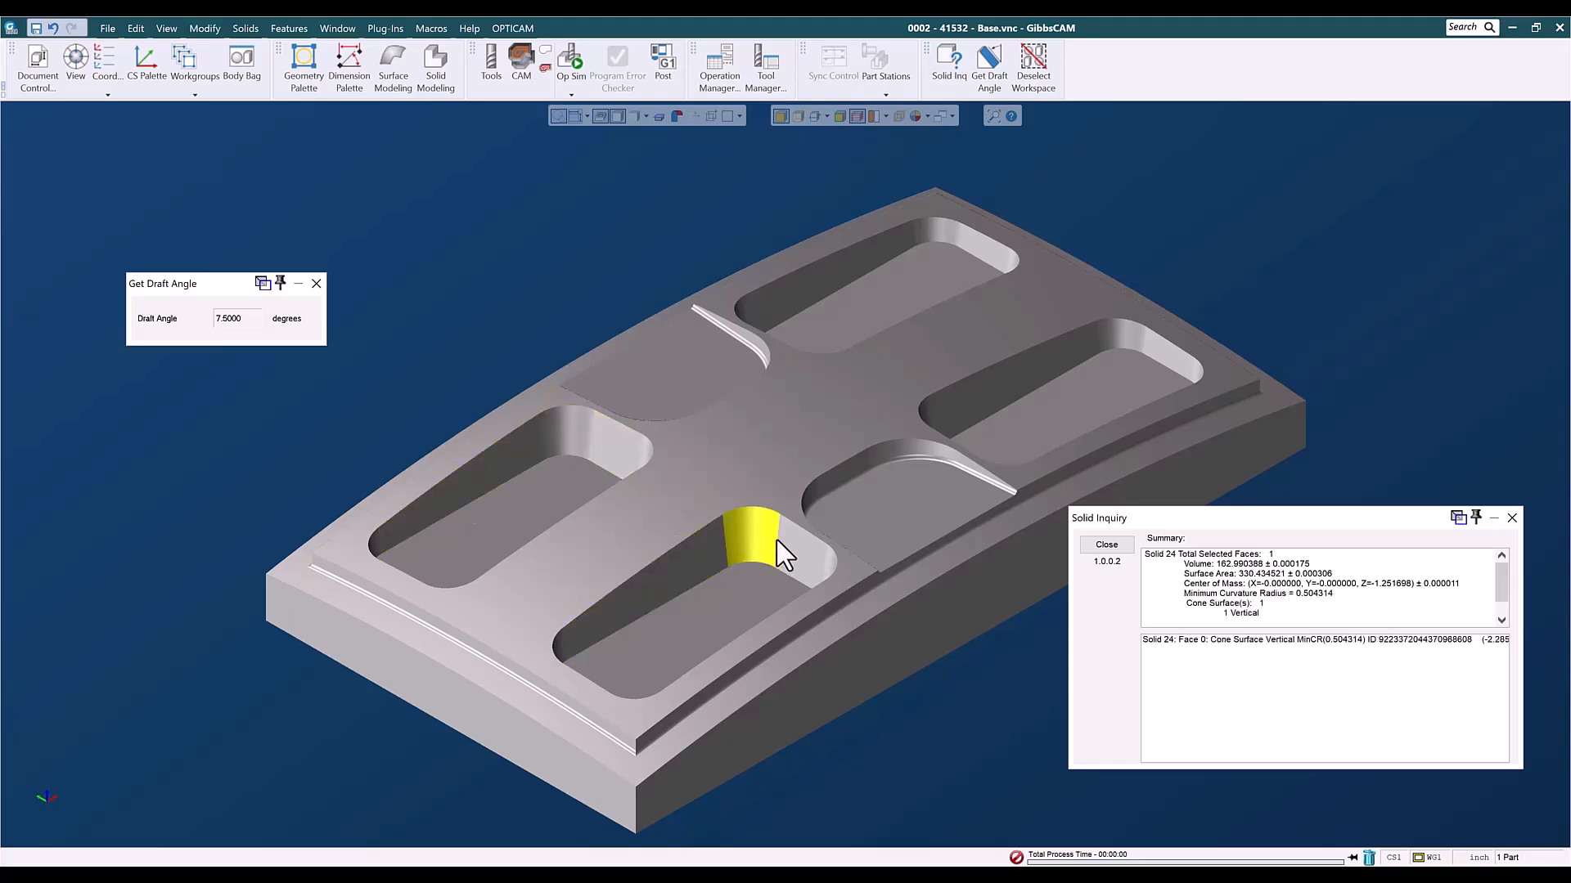
- Check the draft angles of the straight and rounded walls in the two shallow recesses
click(734, 325)
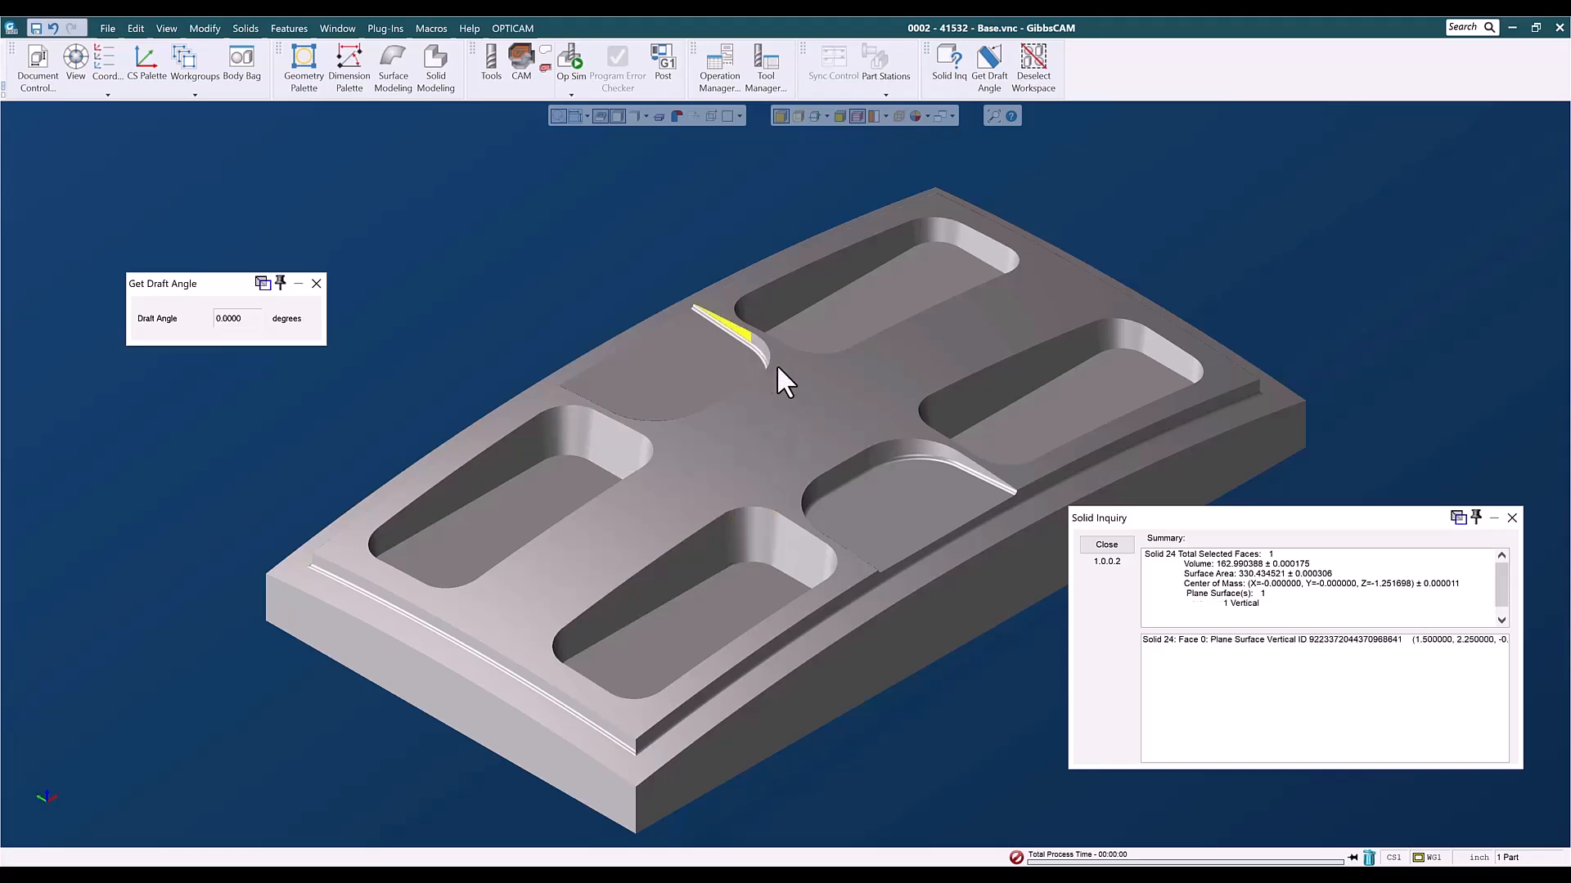
click(761, 351)
click(866, 457)
click(899, 445)
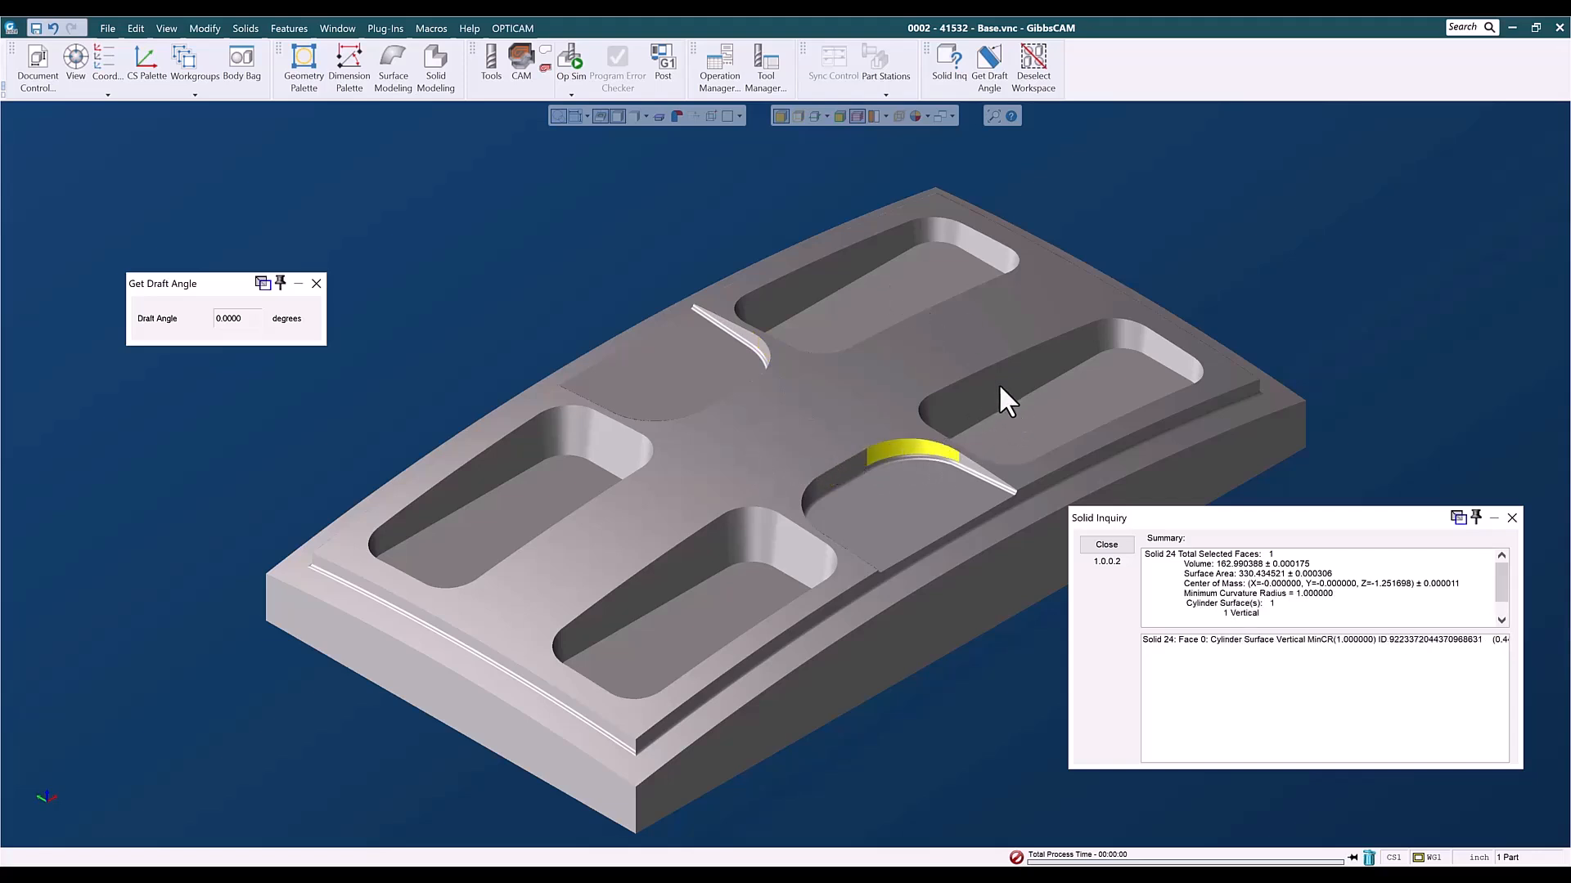
- Inspect the floors of the two far-end deep pockets and the corner and side walls of the front one
click(1034, 419)
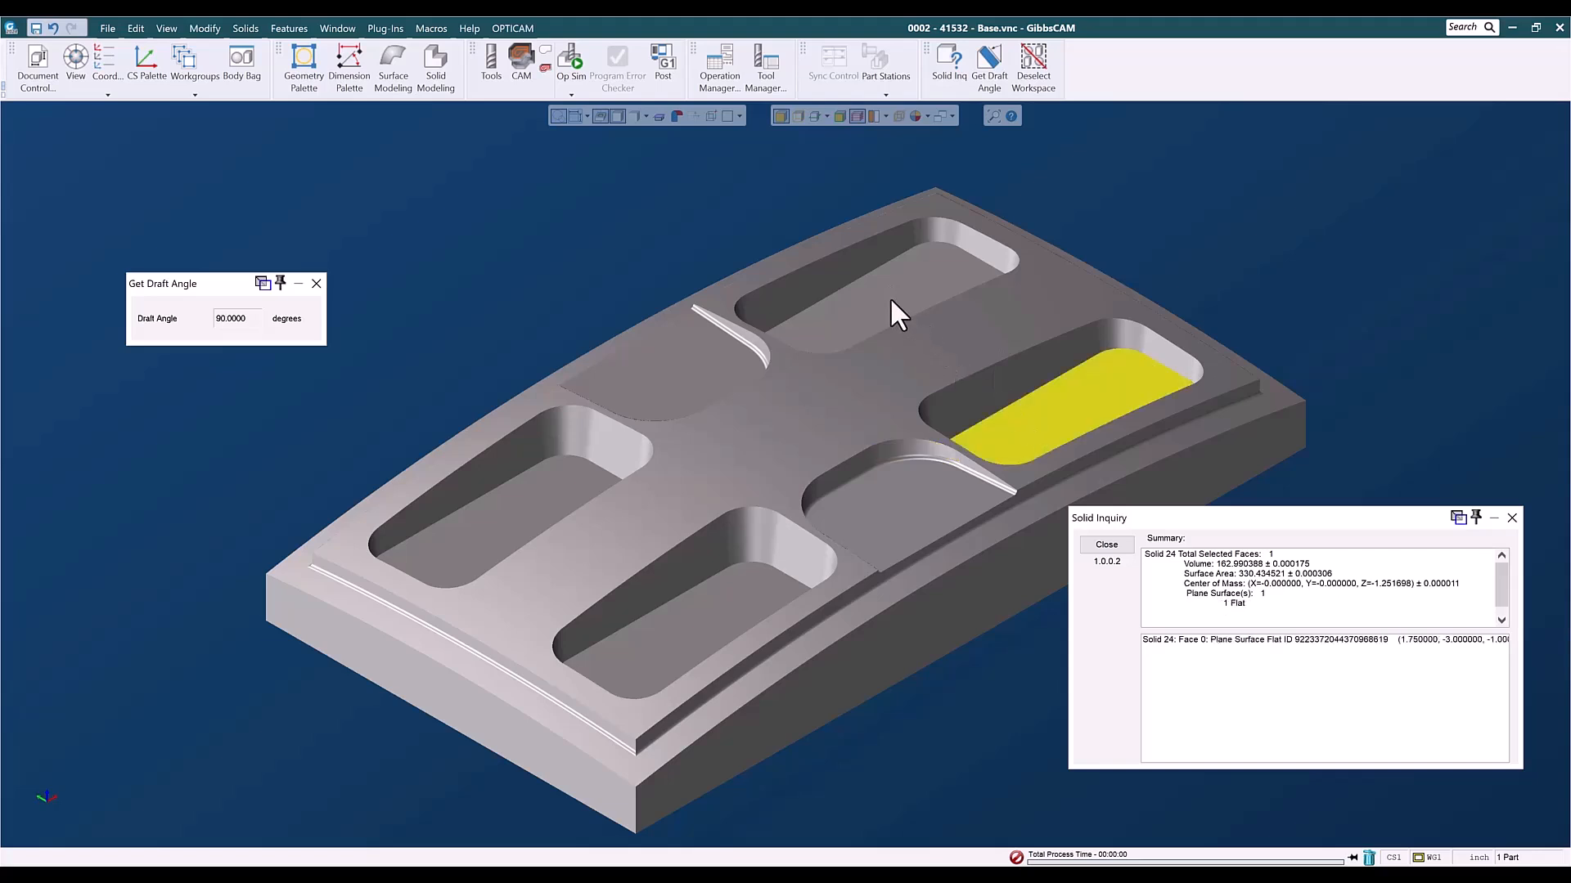
click(892, 301)
click(930, 399)
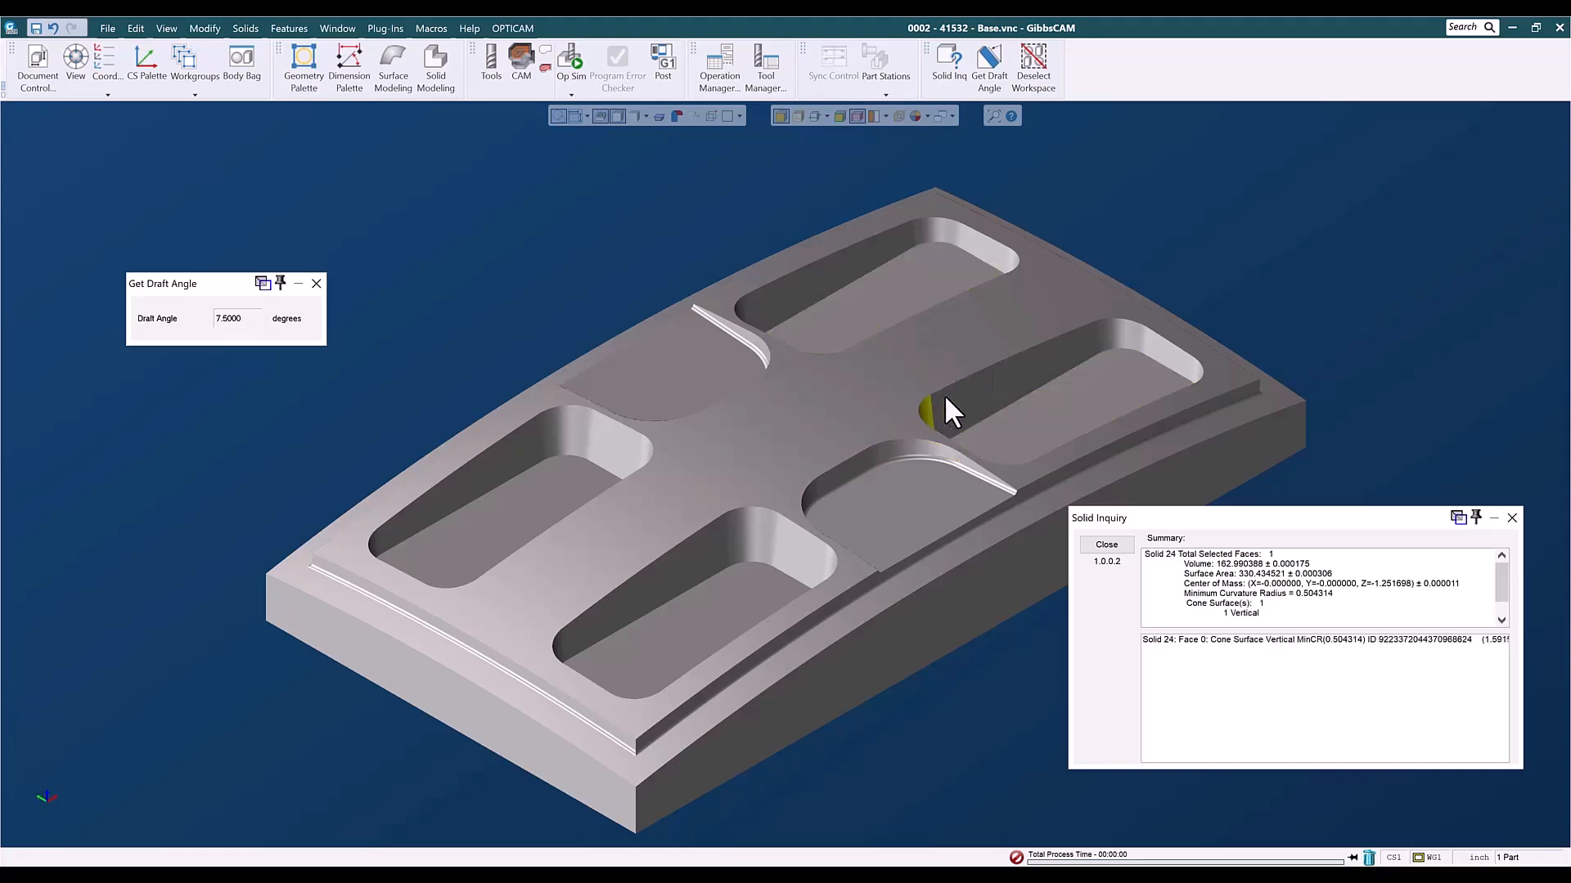
click(944, 395)
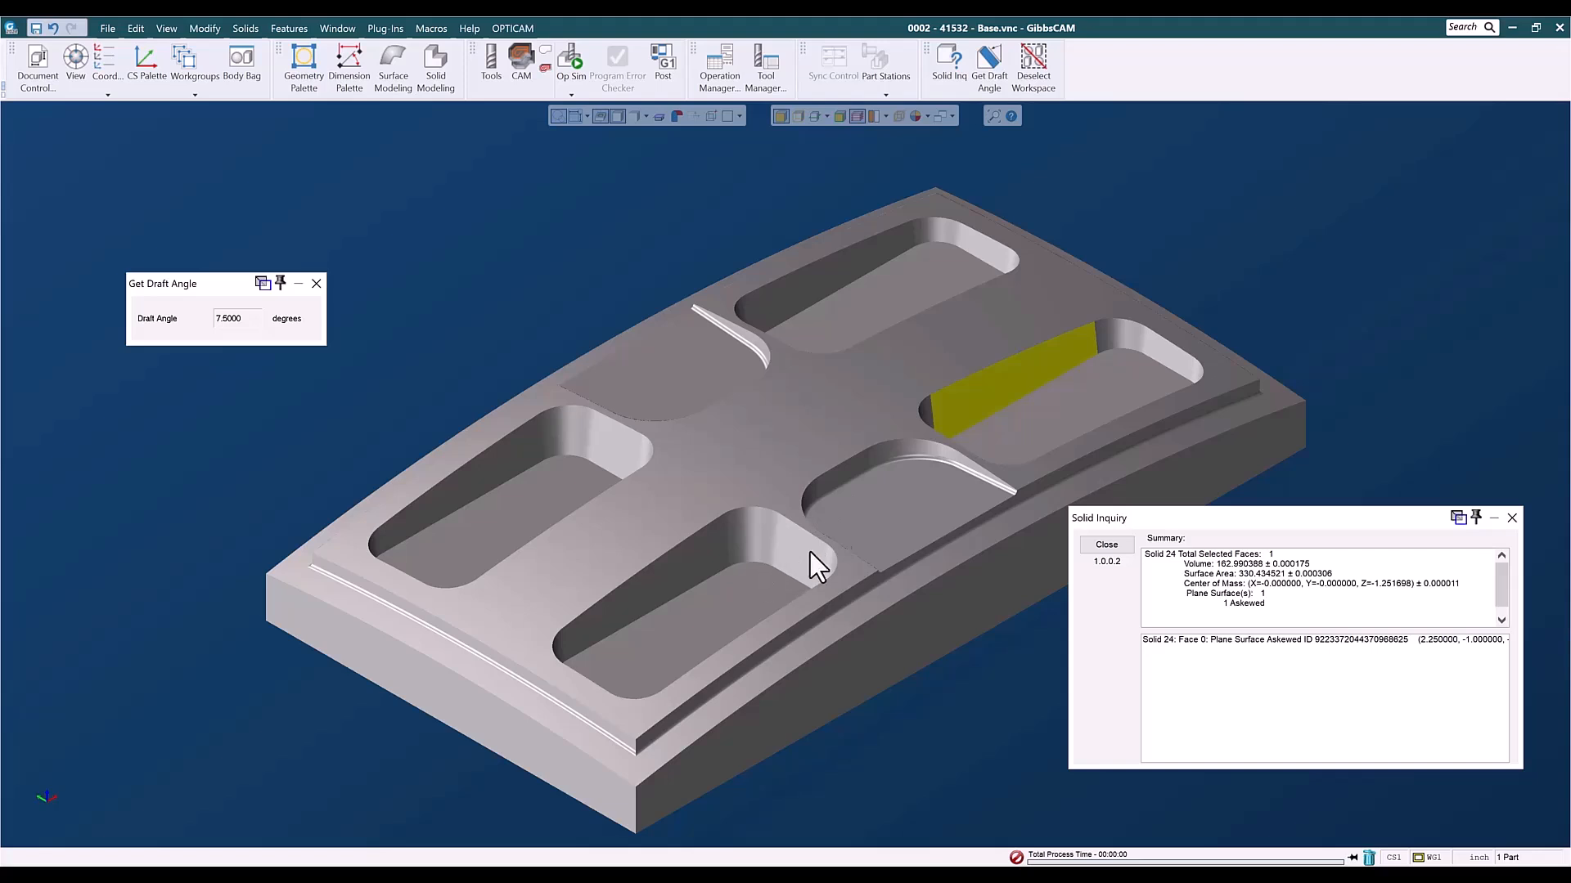
- Compare the draft angles of the two shallow recess floors with those of their walls
click(862, 497)
click(671, 378)
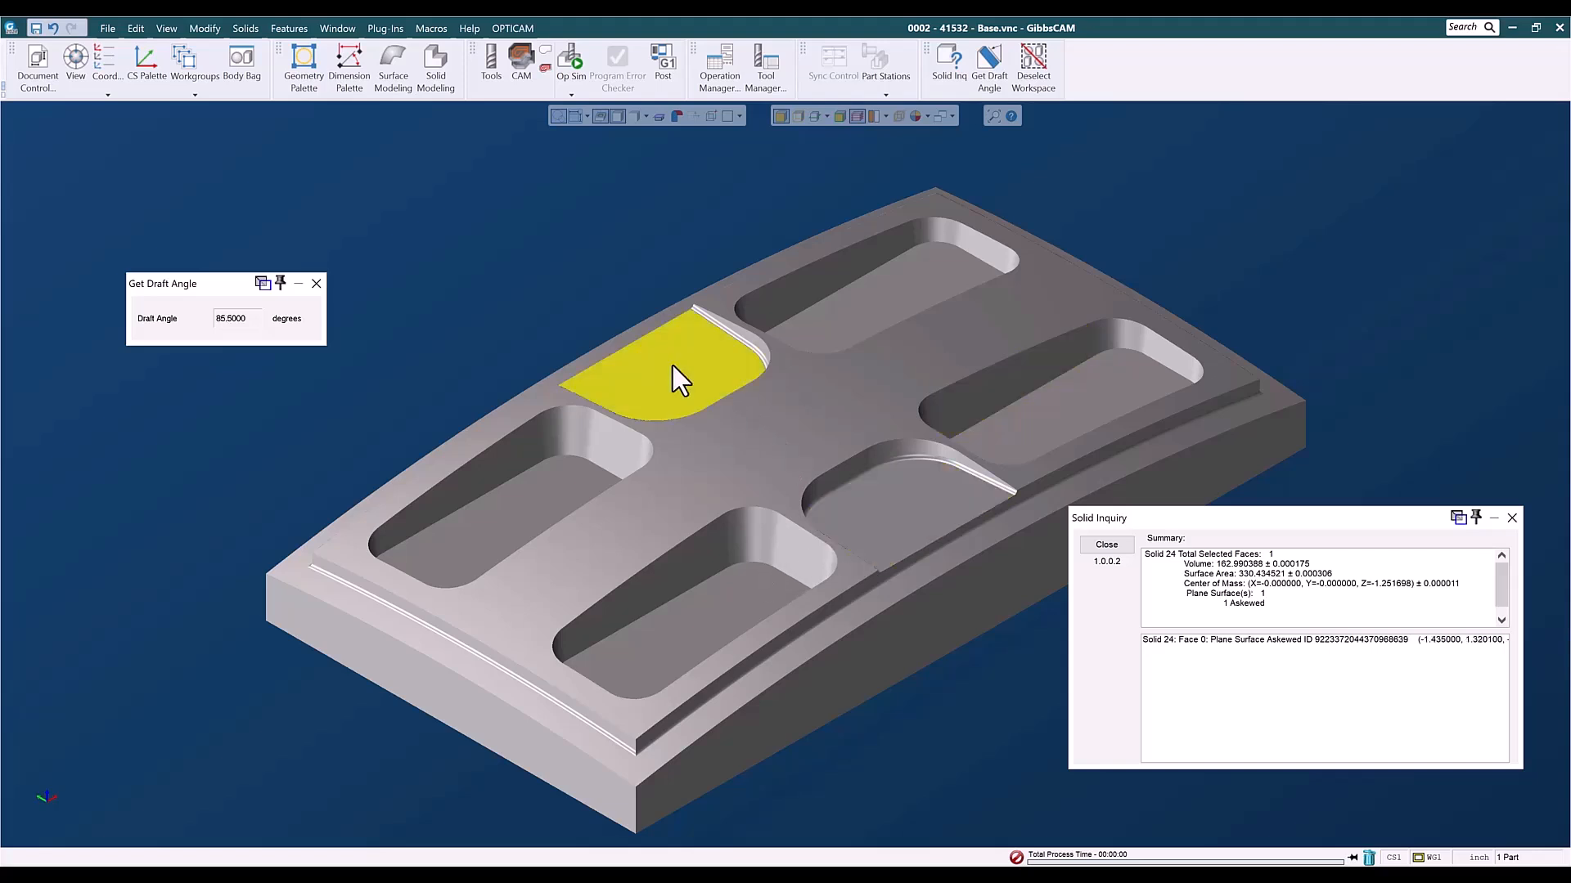
click(746, 332)
click(862, 480)
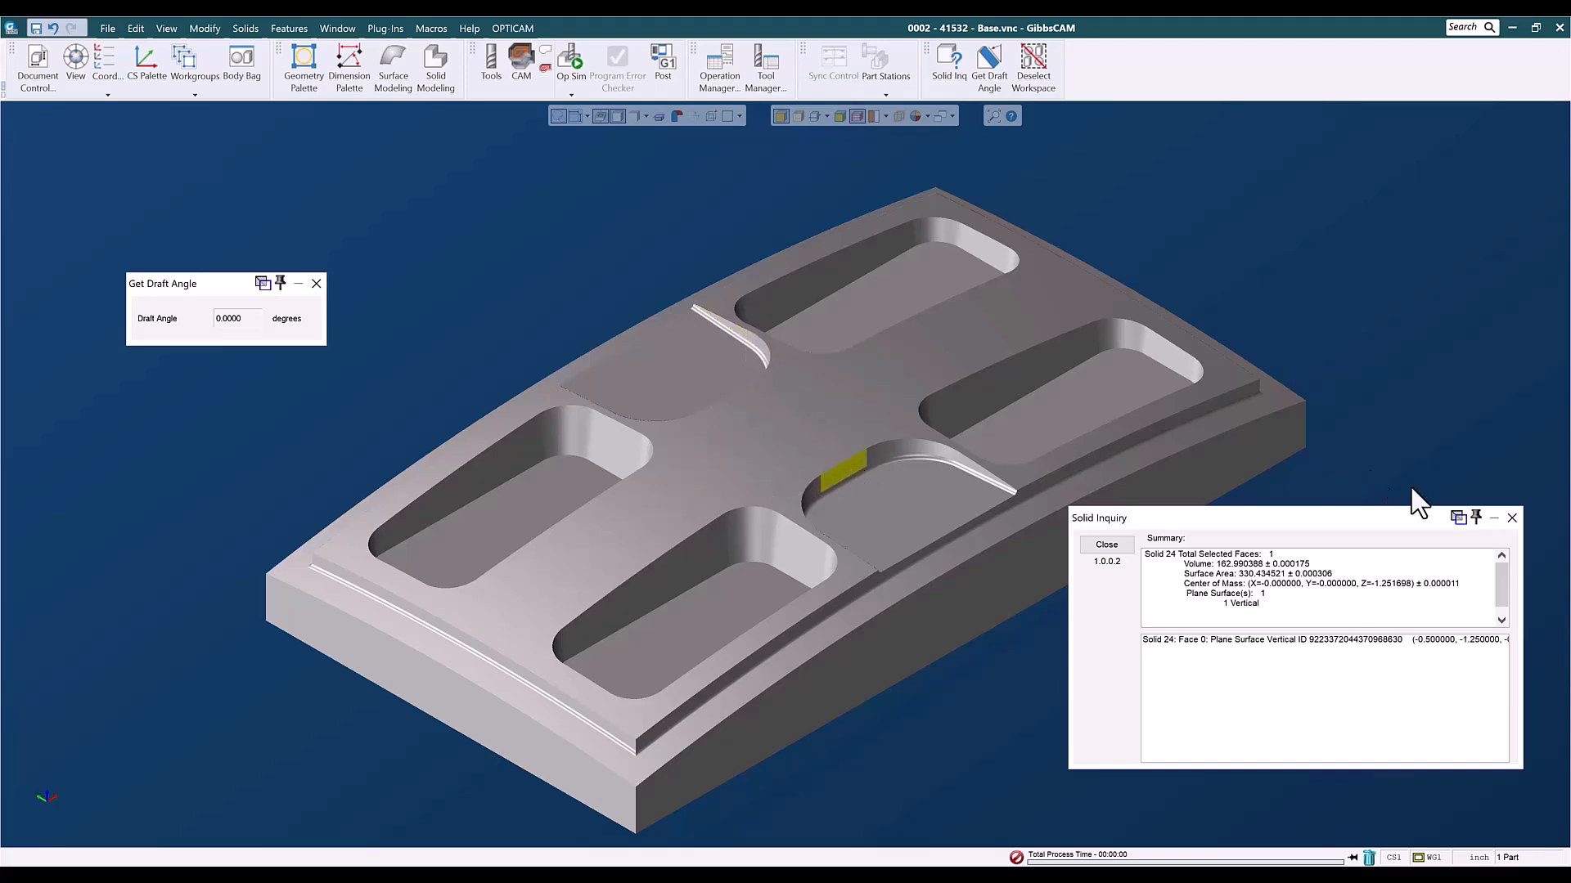
- Compare the minimum corner radii of the front shallow recess and the near-end rear deep pocket with Solid Inquiry, and close the inquiry windows
click(1512, 517)
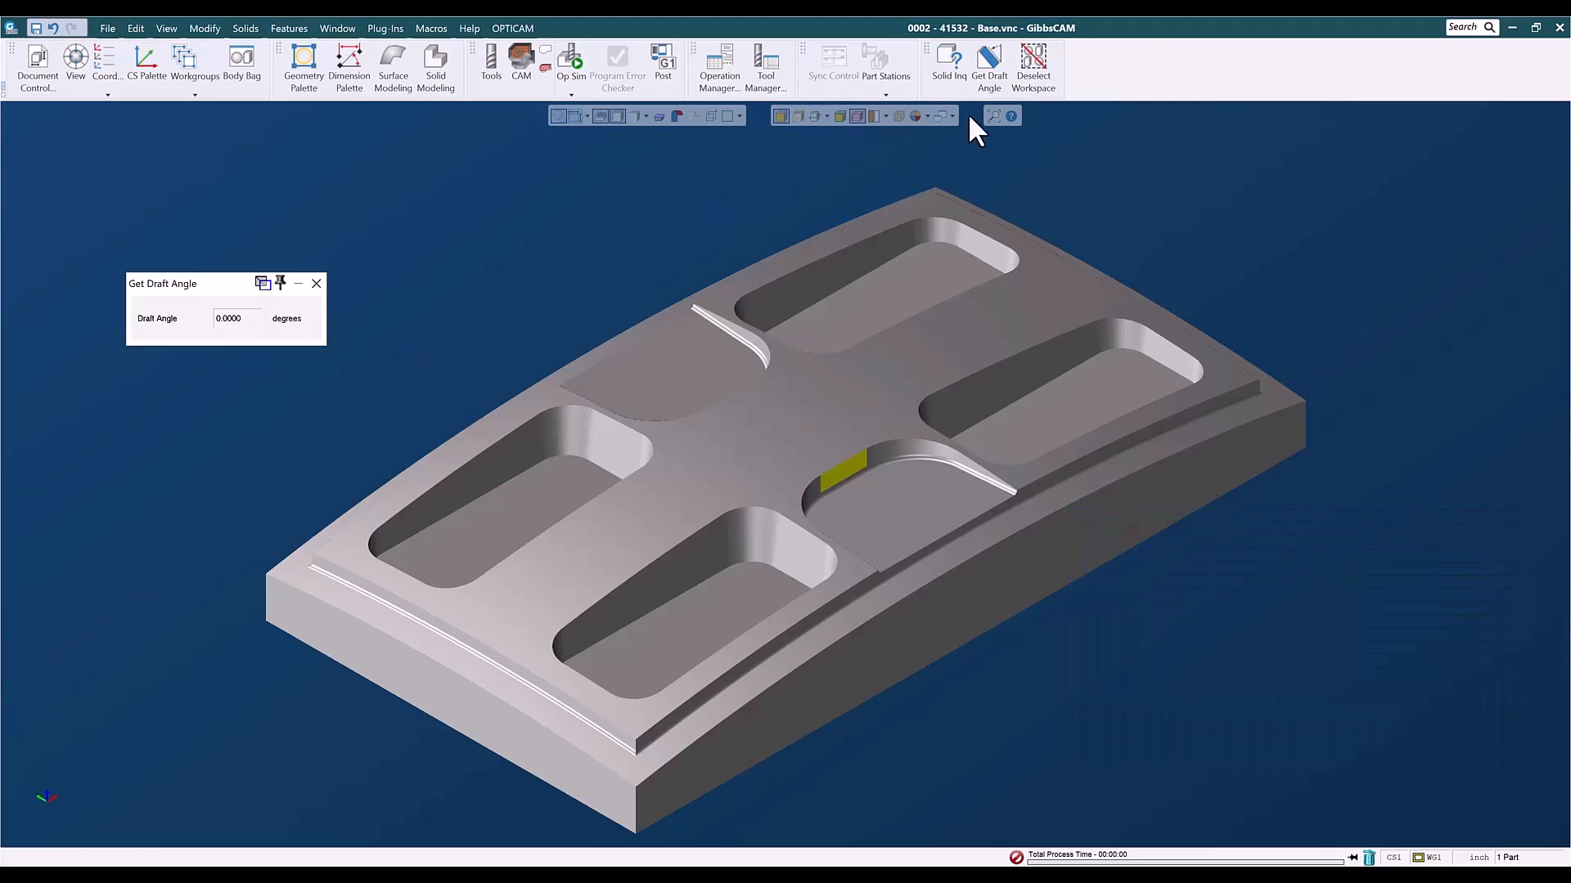
click(949, 72)
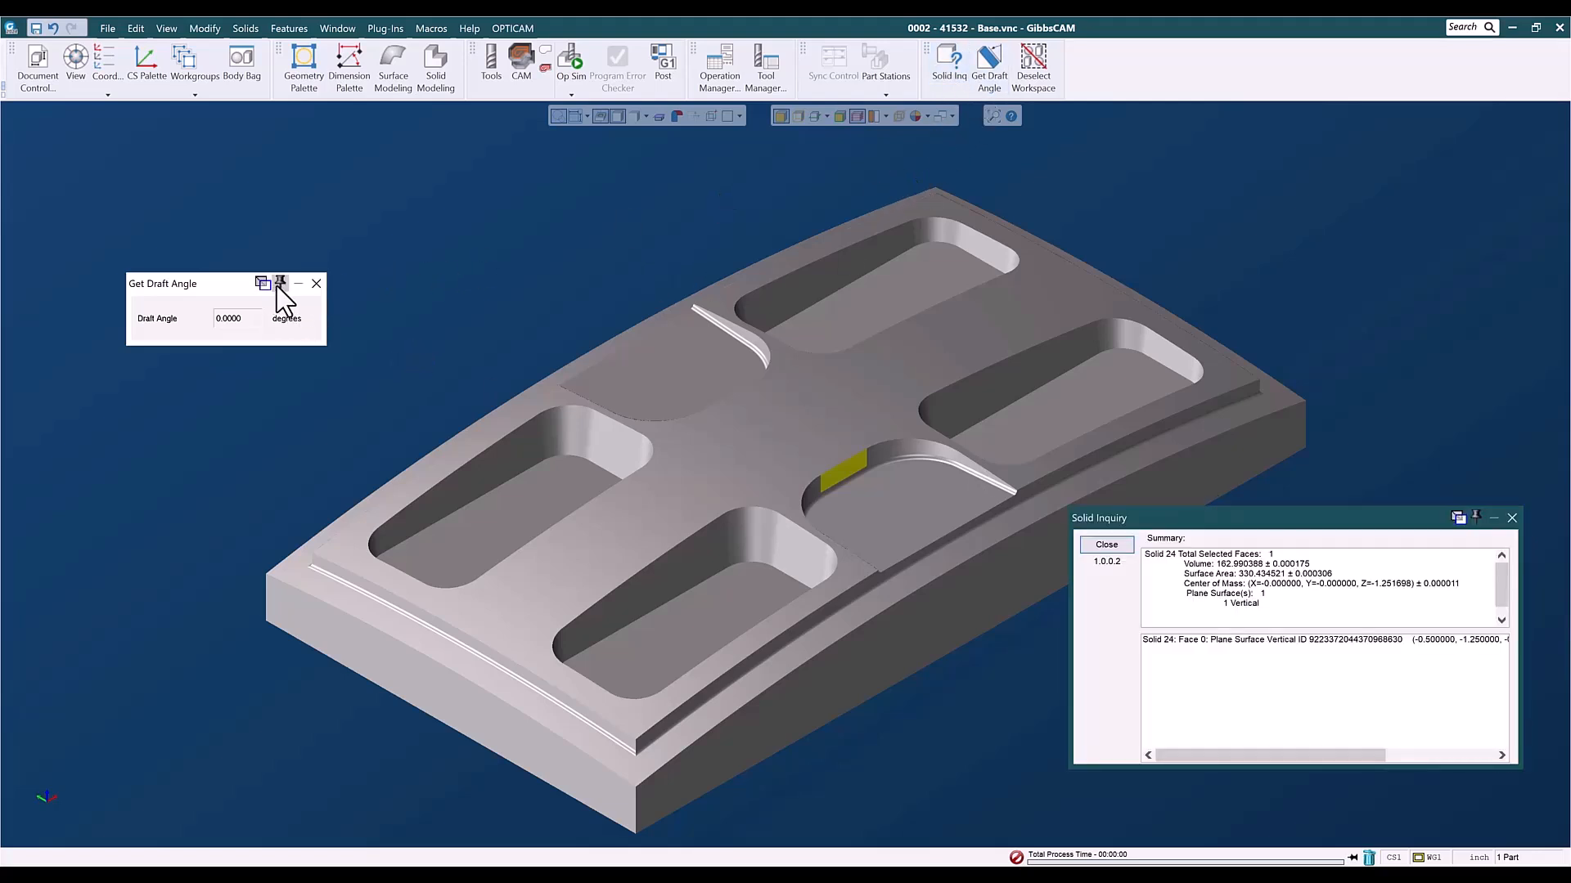
click(316, 283)
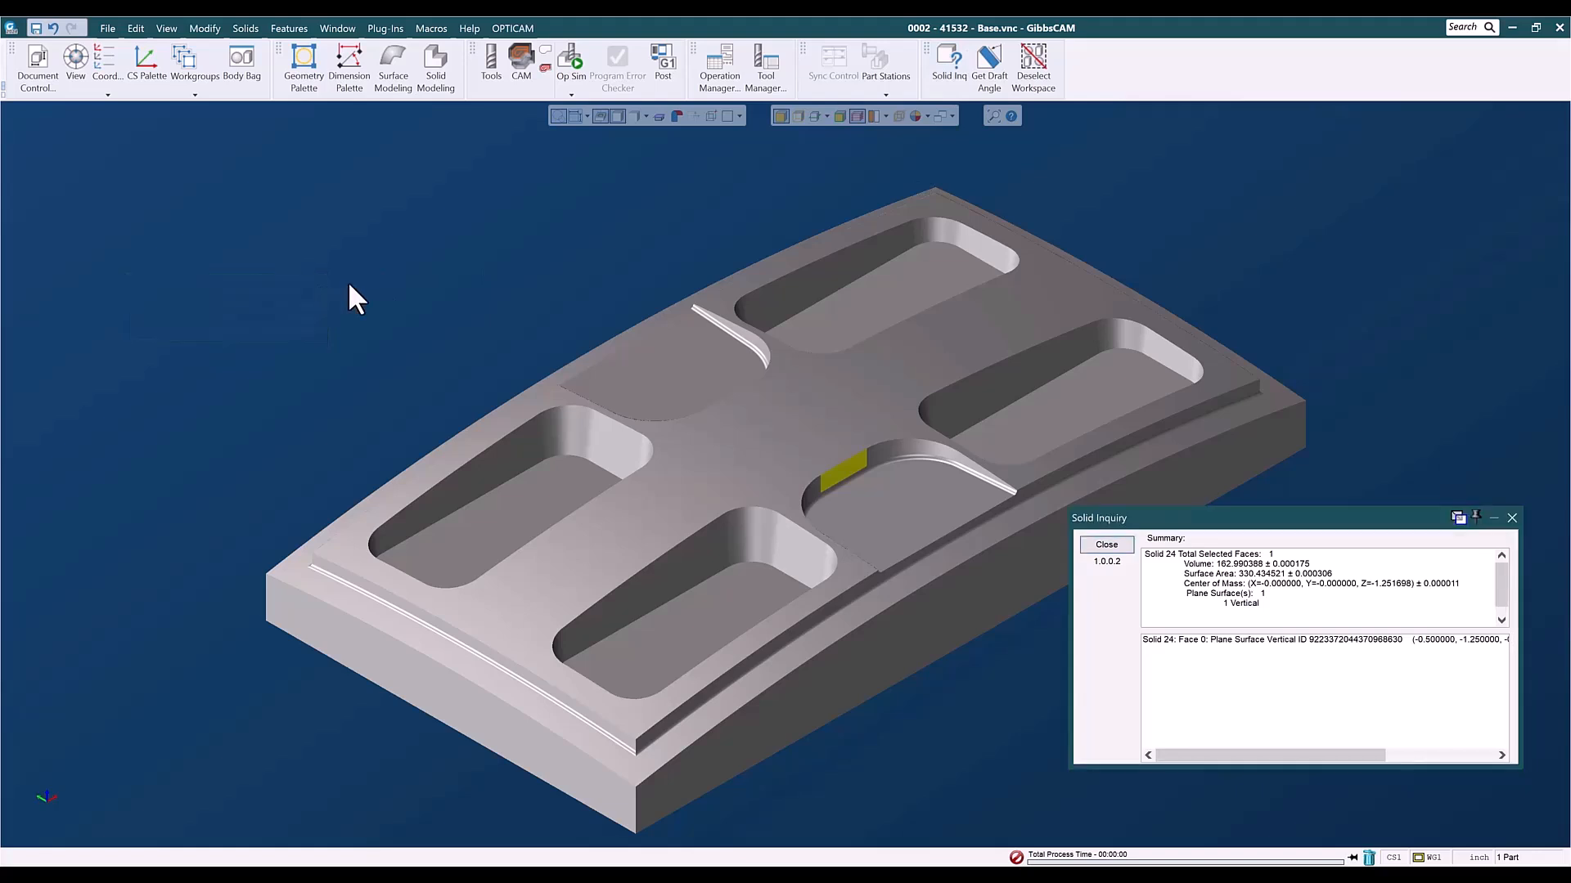
click(564, 431)
click(899, 449)
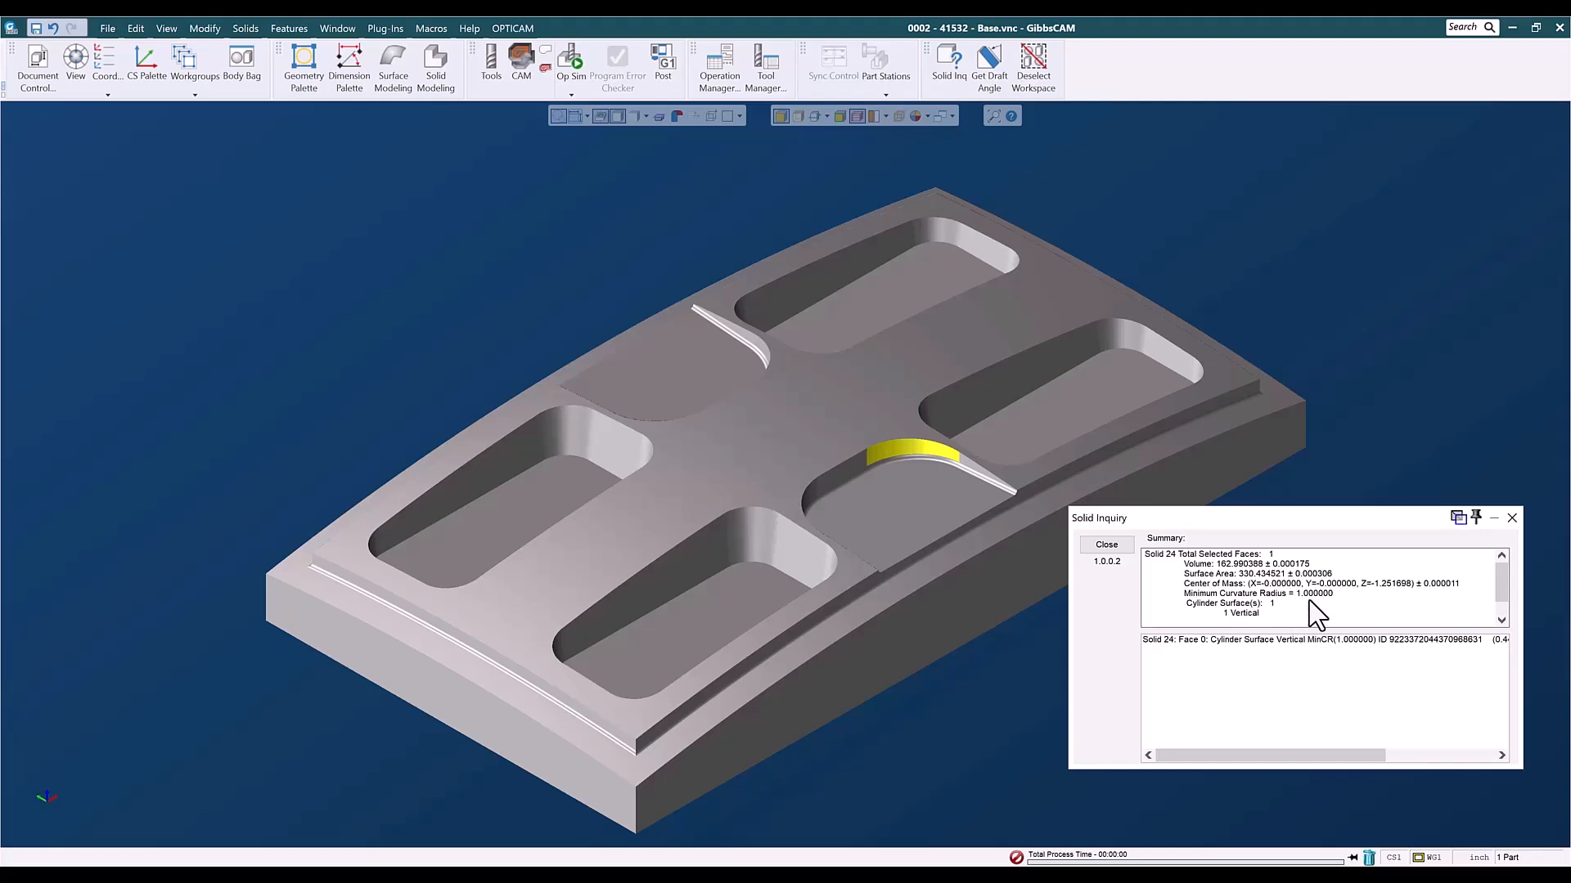
click(565, 417)
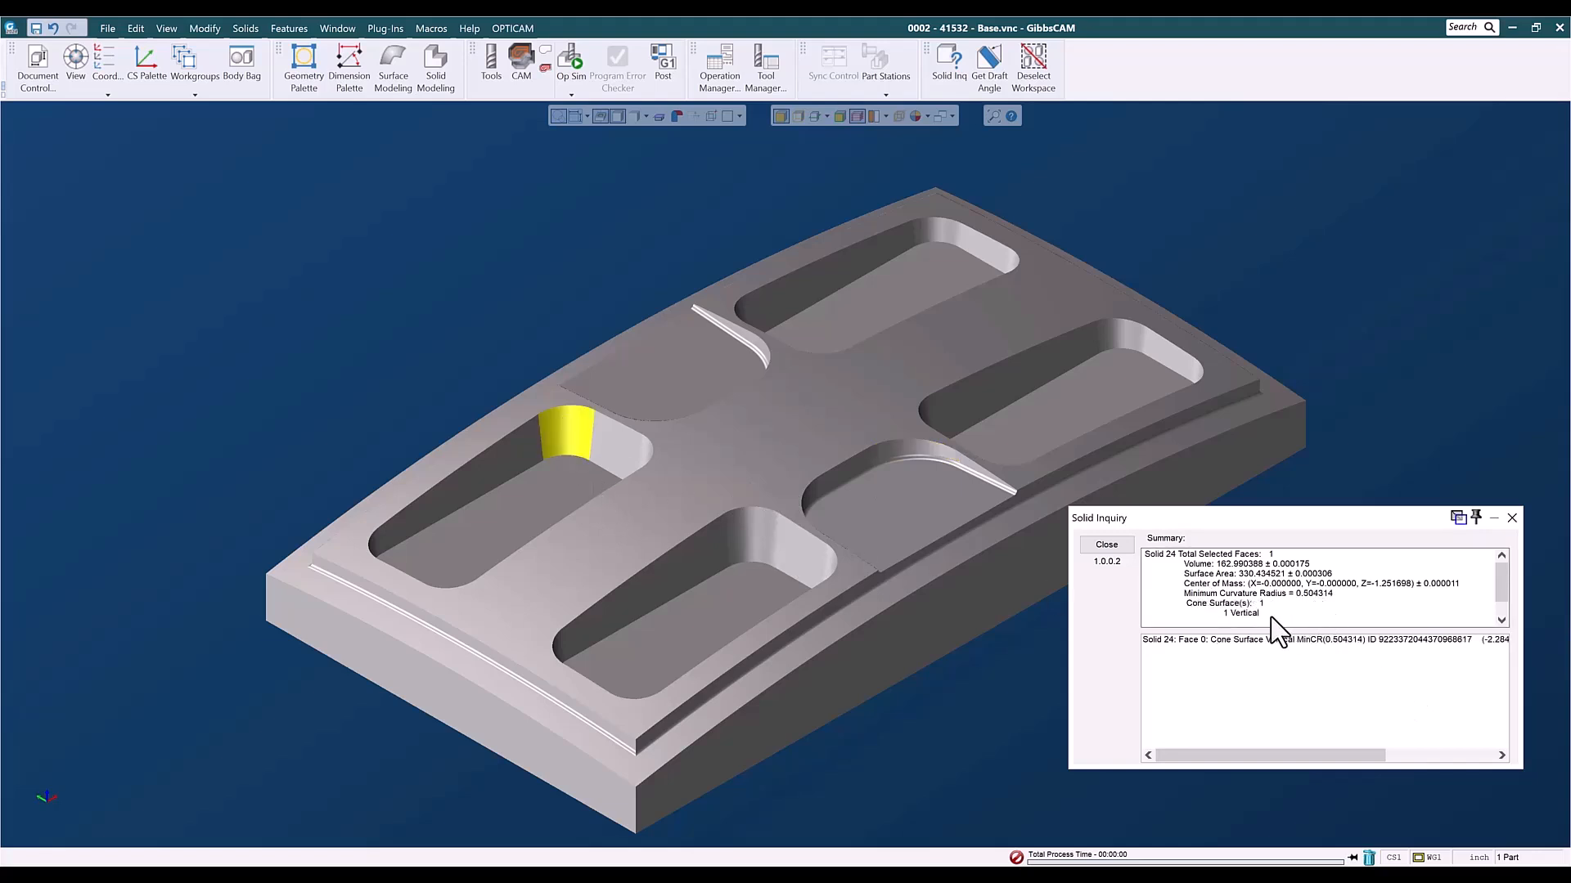
click(1512, 518)
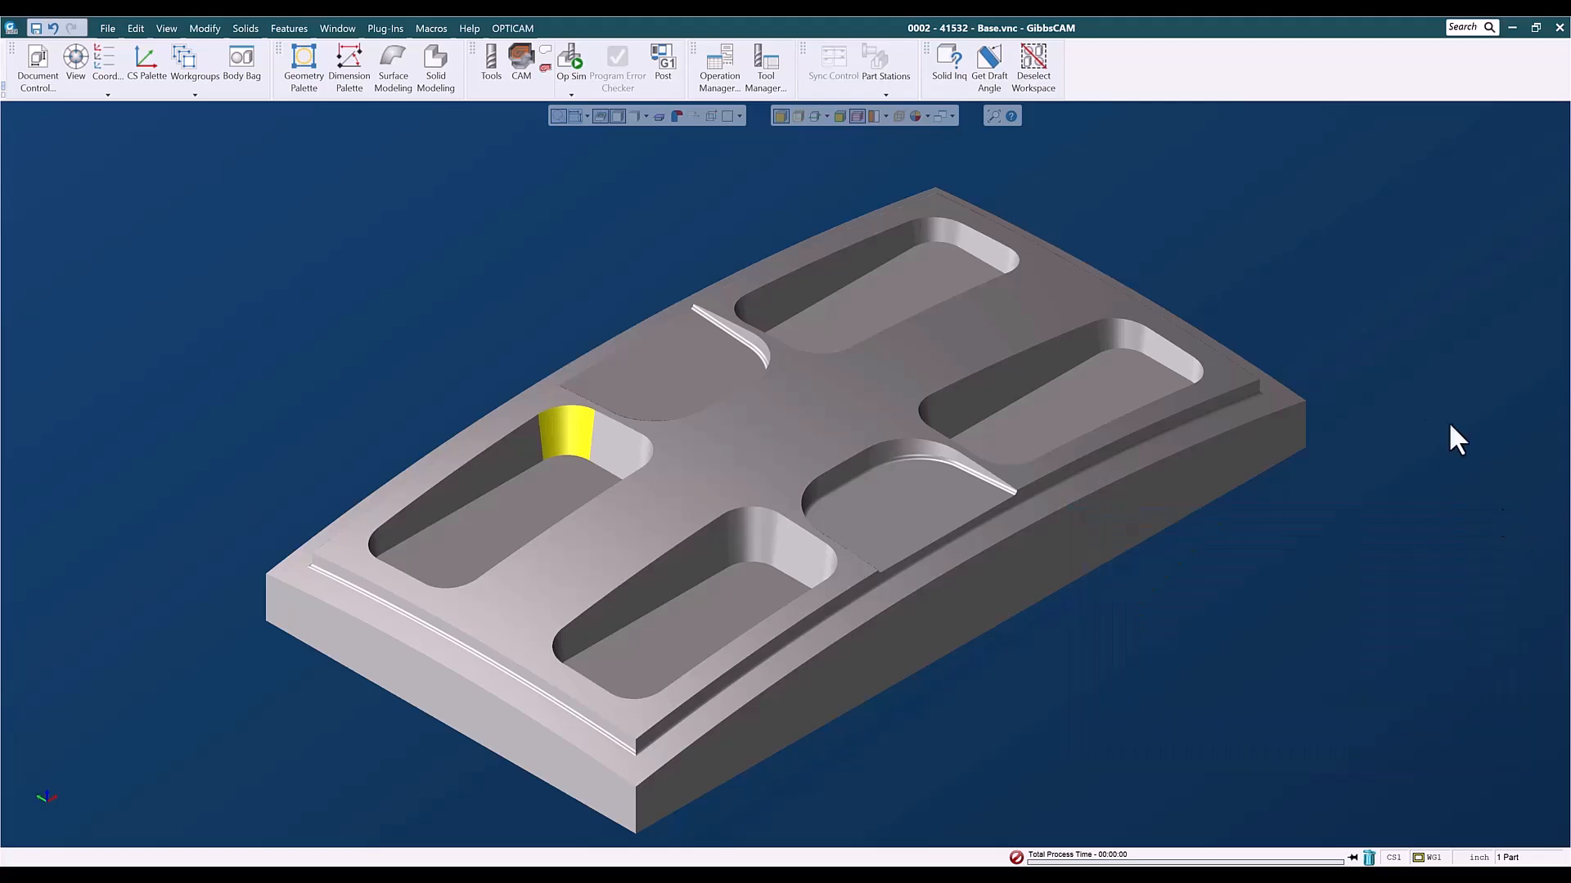
click(1382, 434)
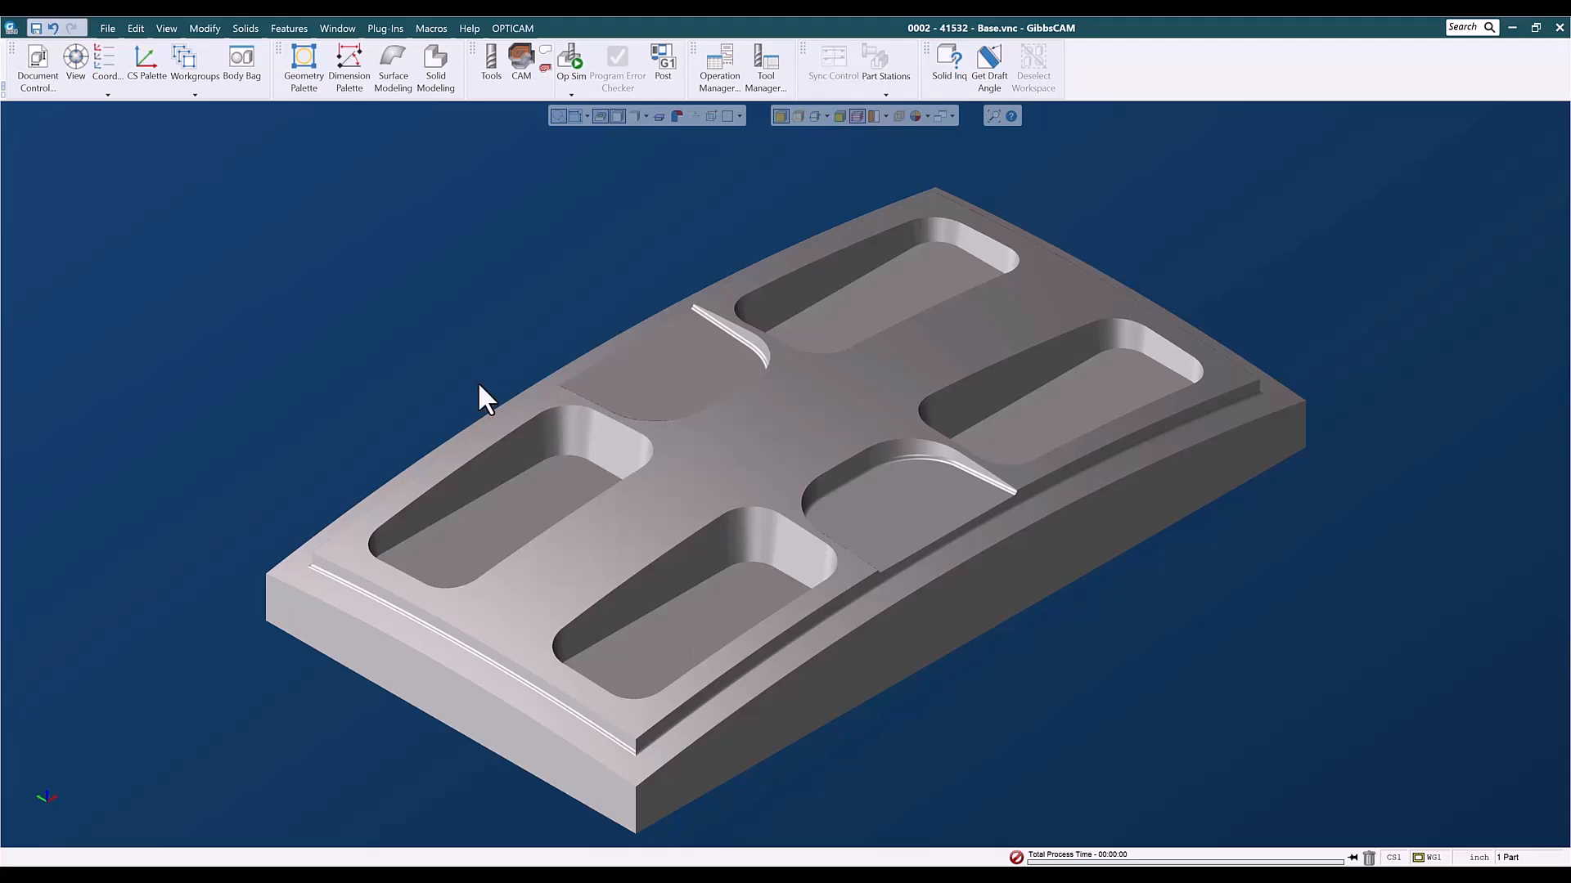
- Show the tool and machining process lists and load the tools from 3D Finishing List
click(490, 66)
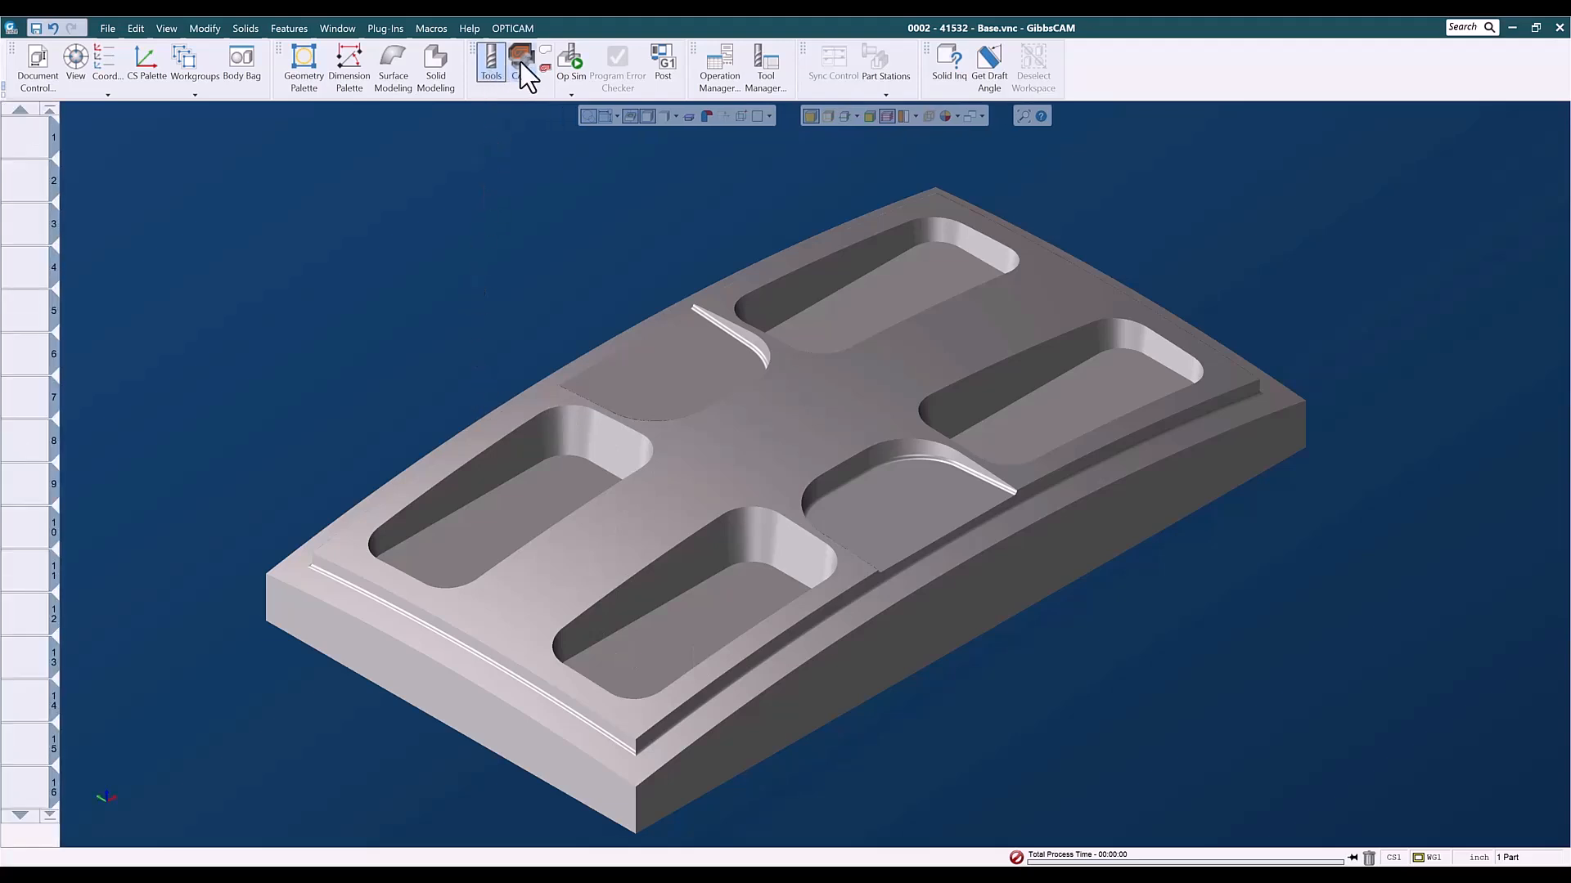
click(521, 64)
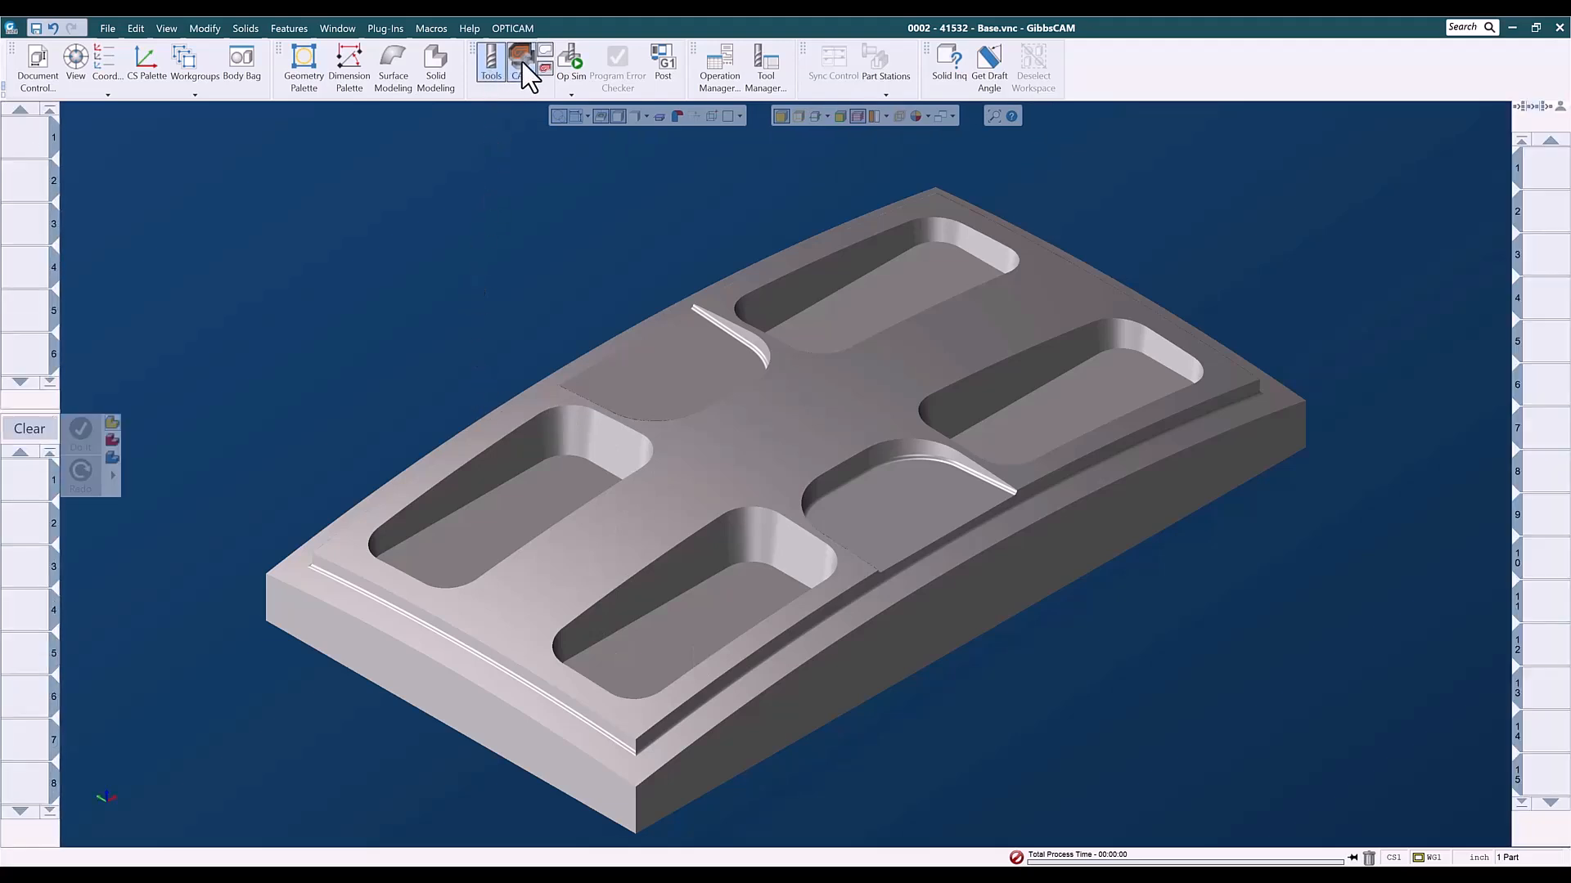
right_click(22, 139)
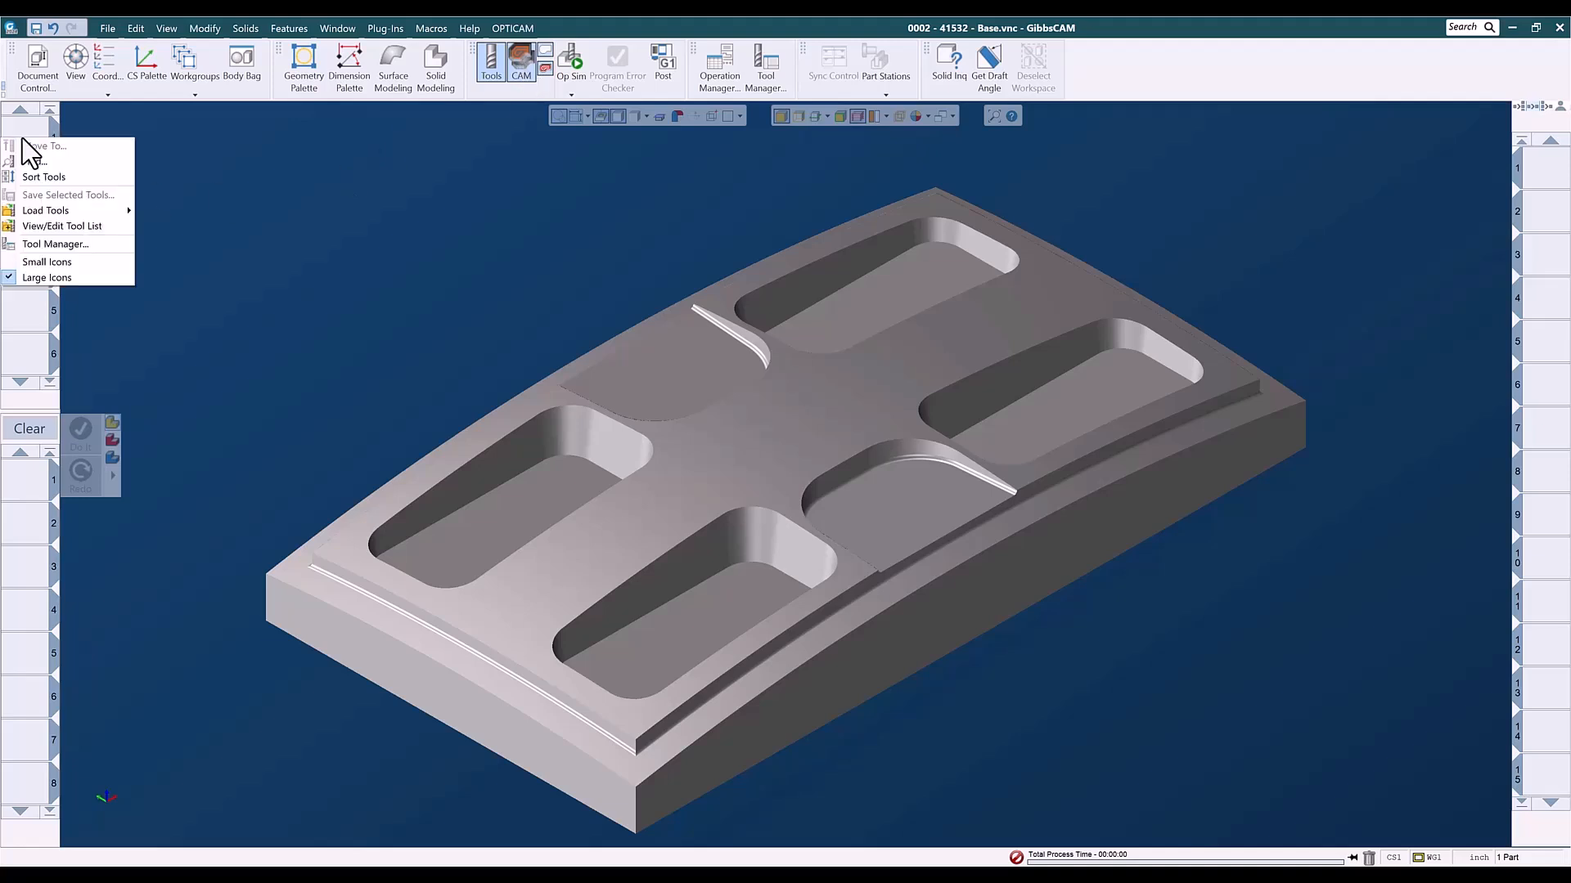
mouse_move(70, 211)
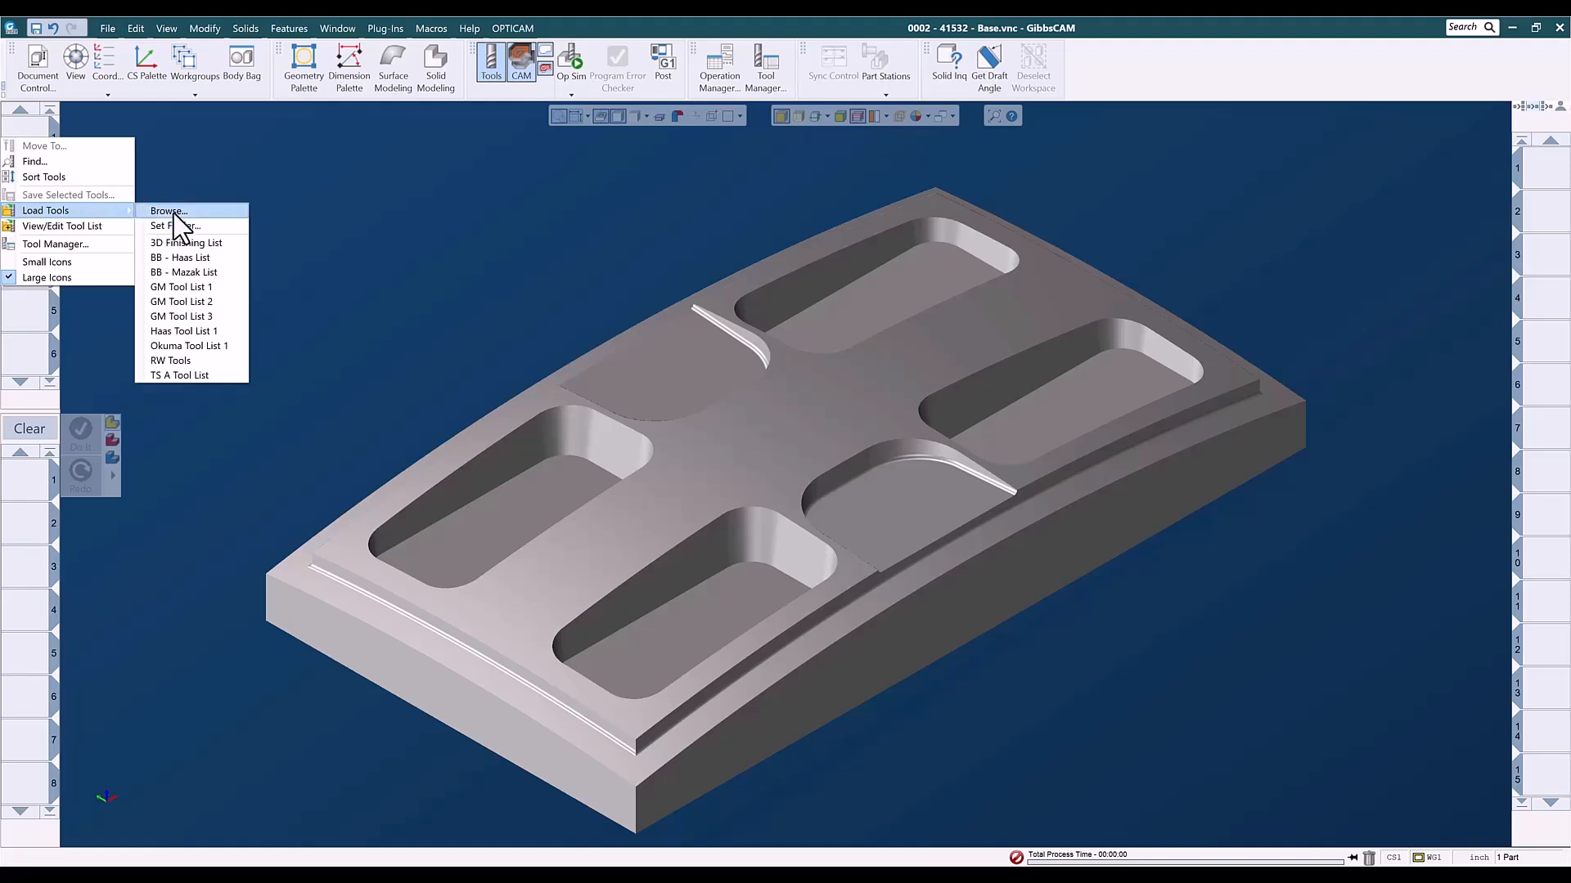
click(179, 243)
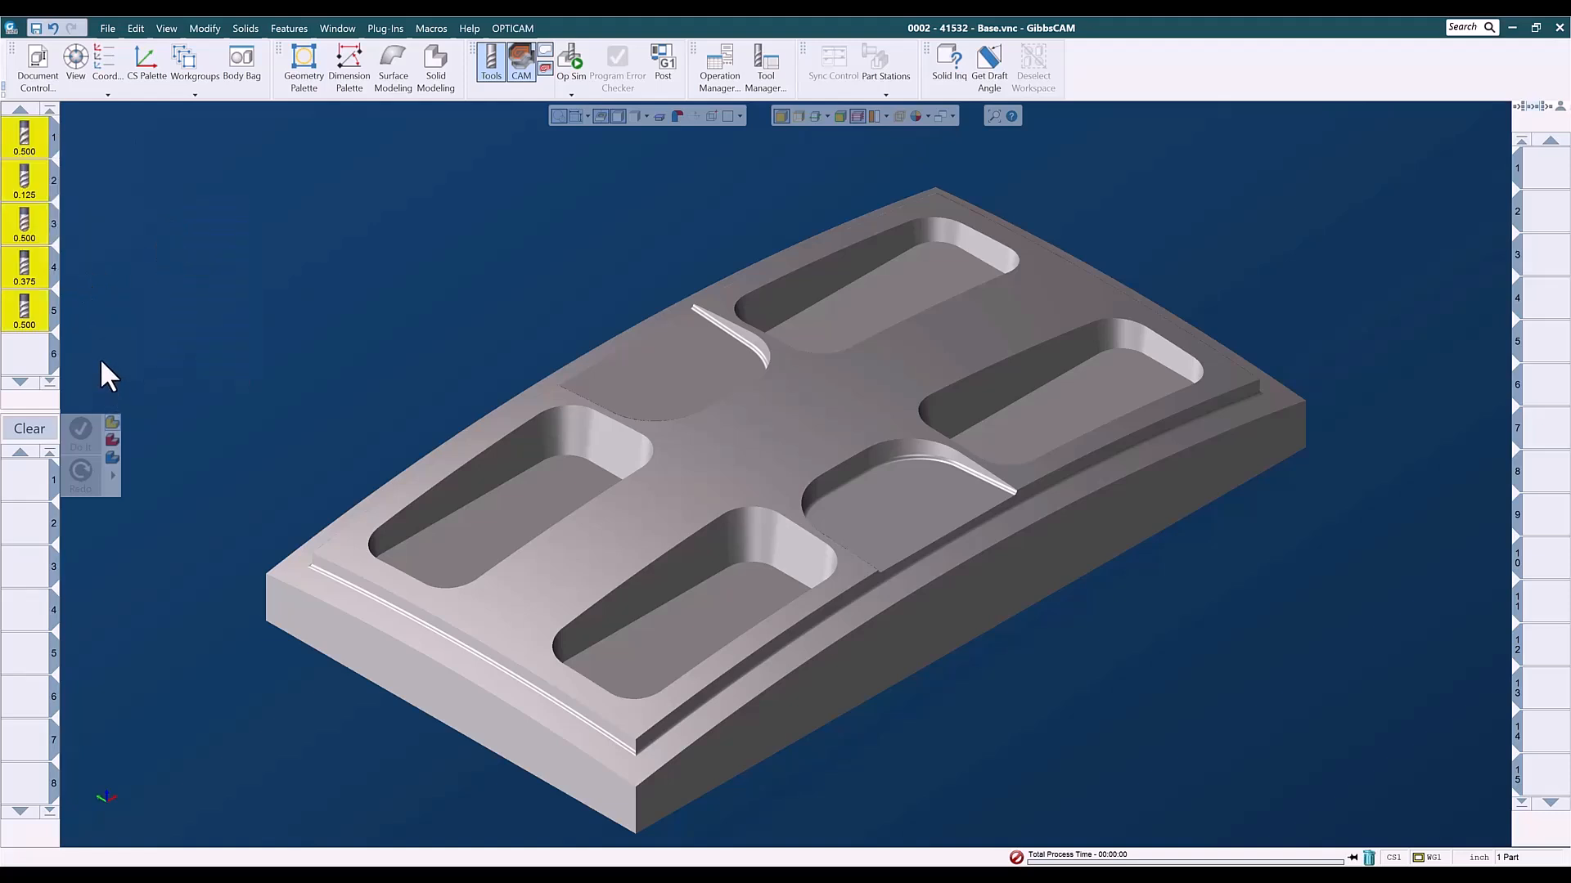
click(35, 357)
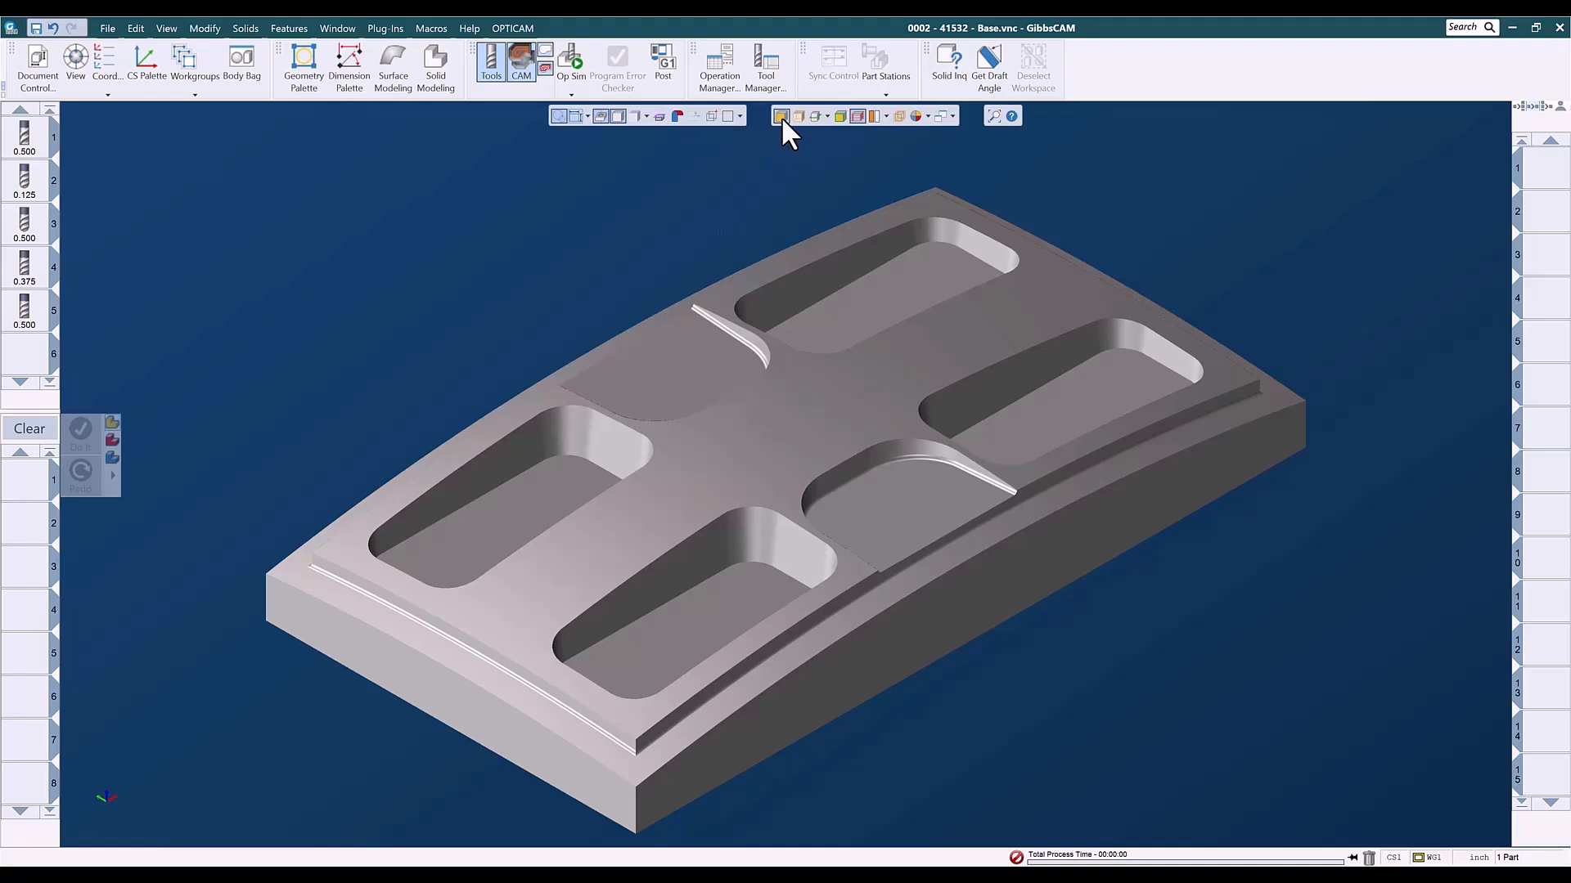
- Select the whole base solid and load the 3-Axis roughing process VM - 3D - .5r .04su
click(739, 426)
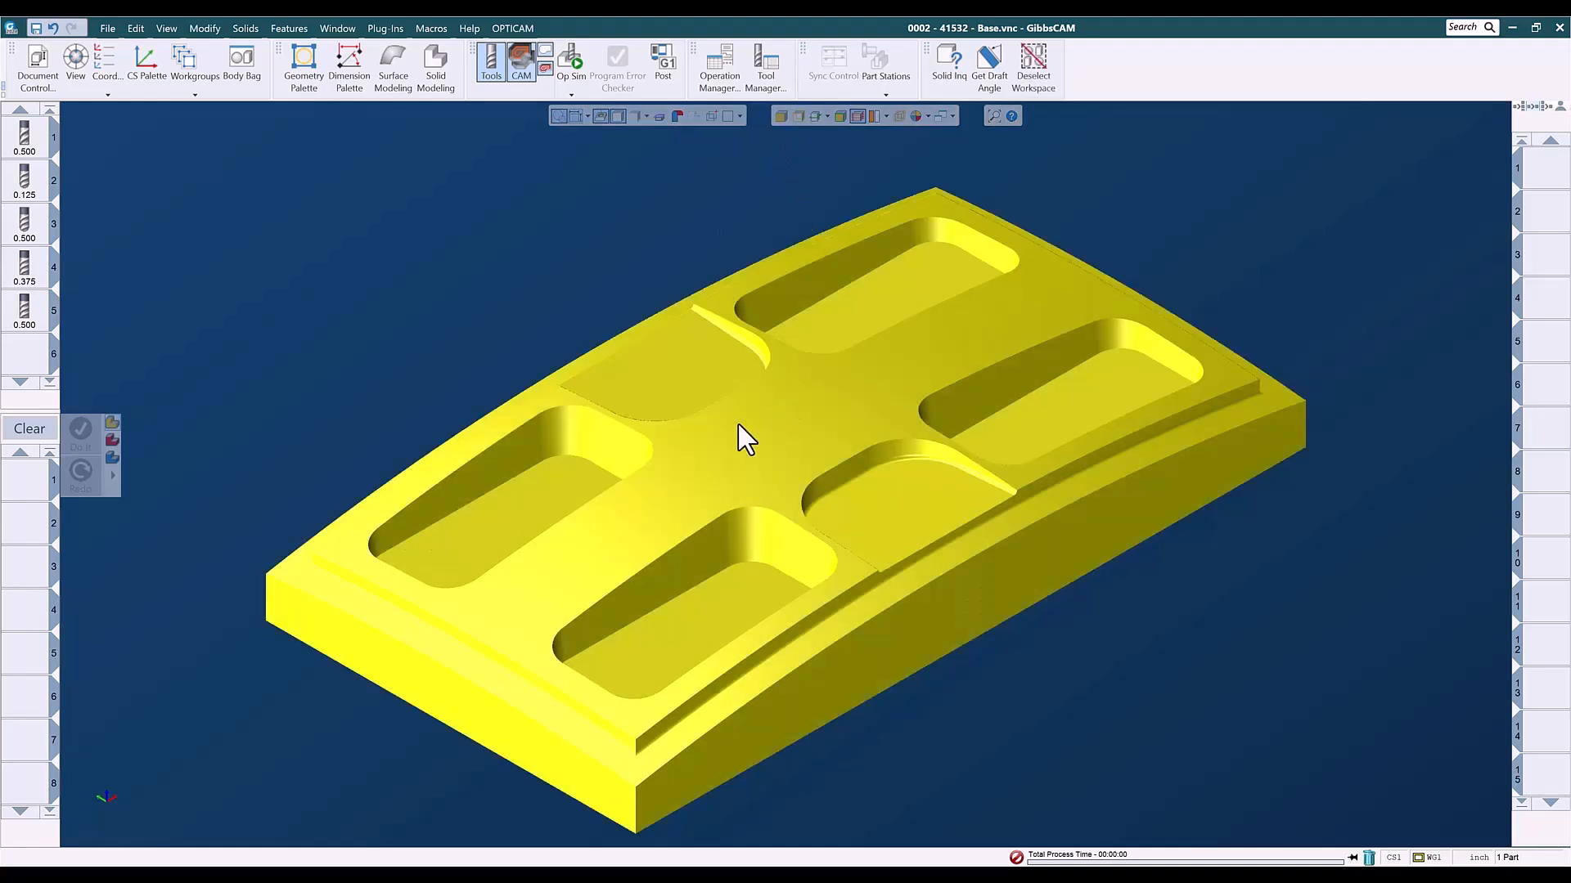
right_click(25, 477)
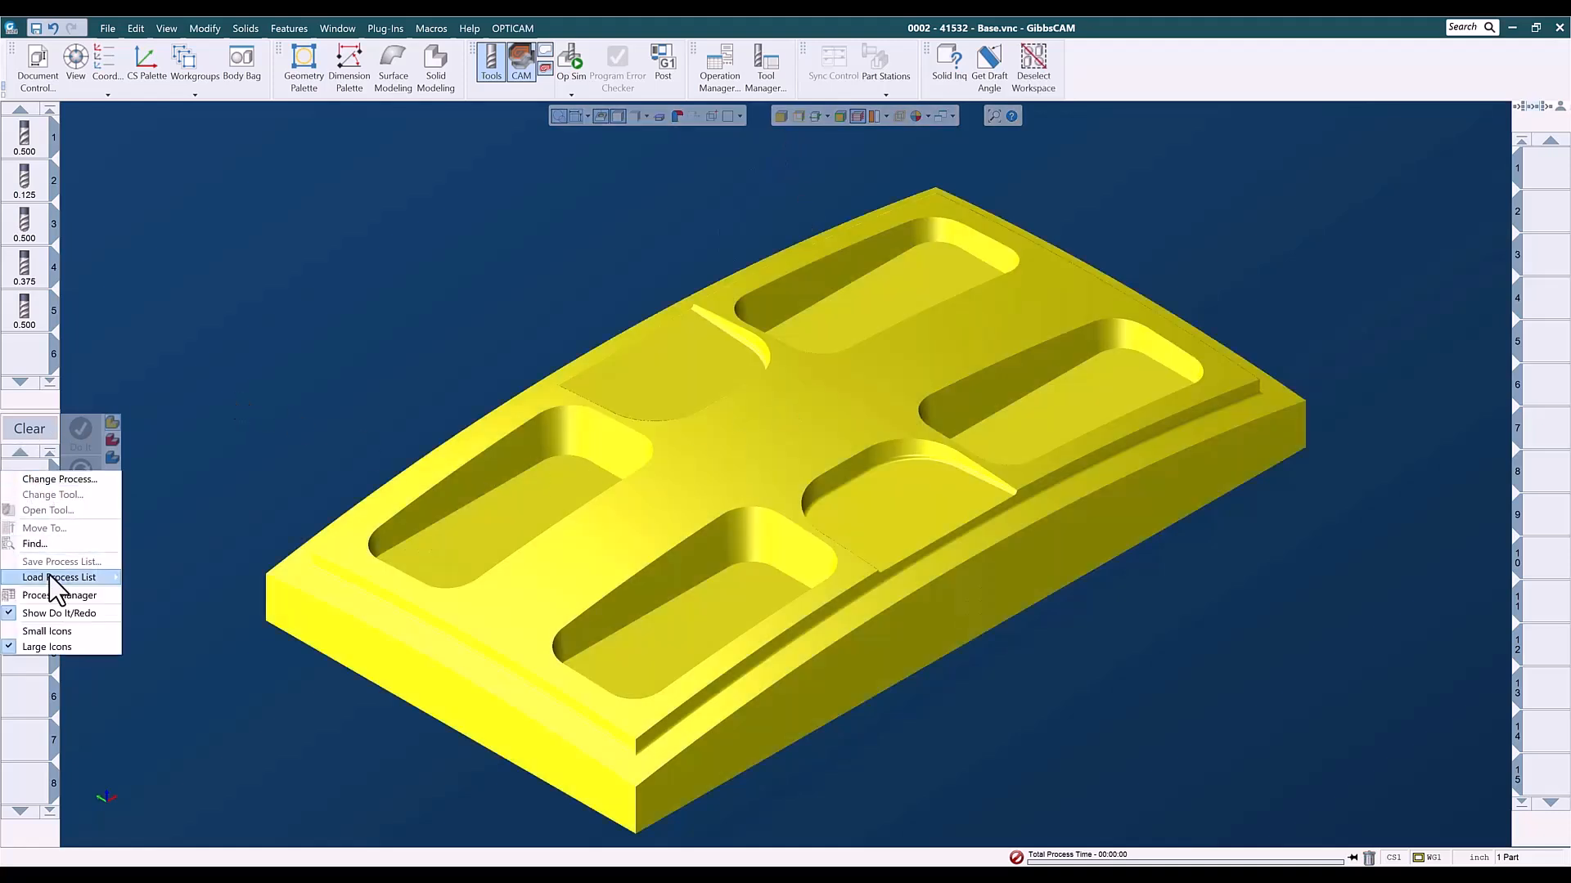
mouse_move(50, 576)
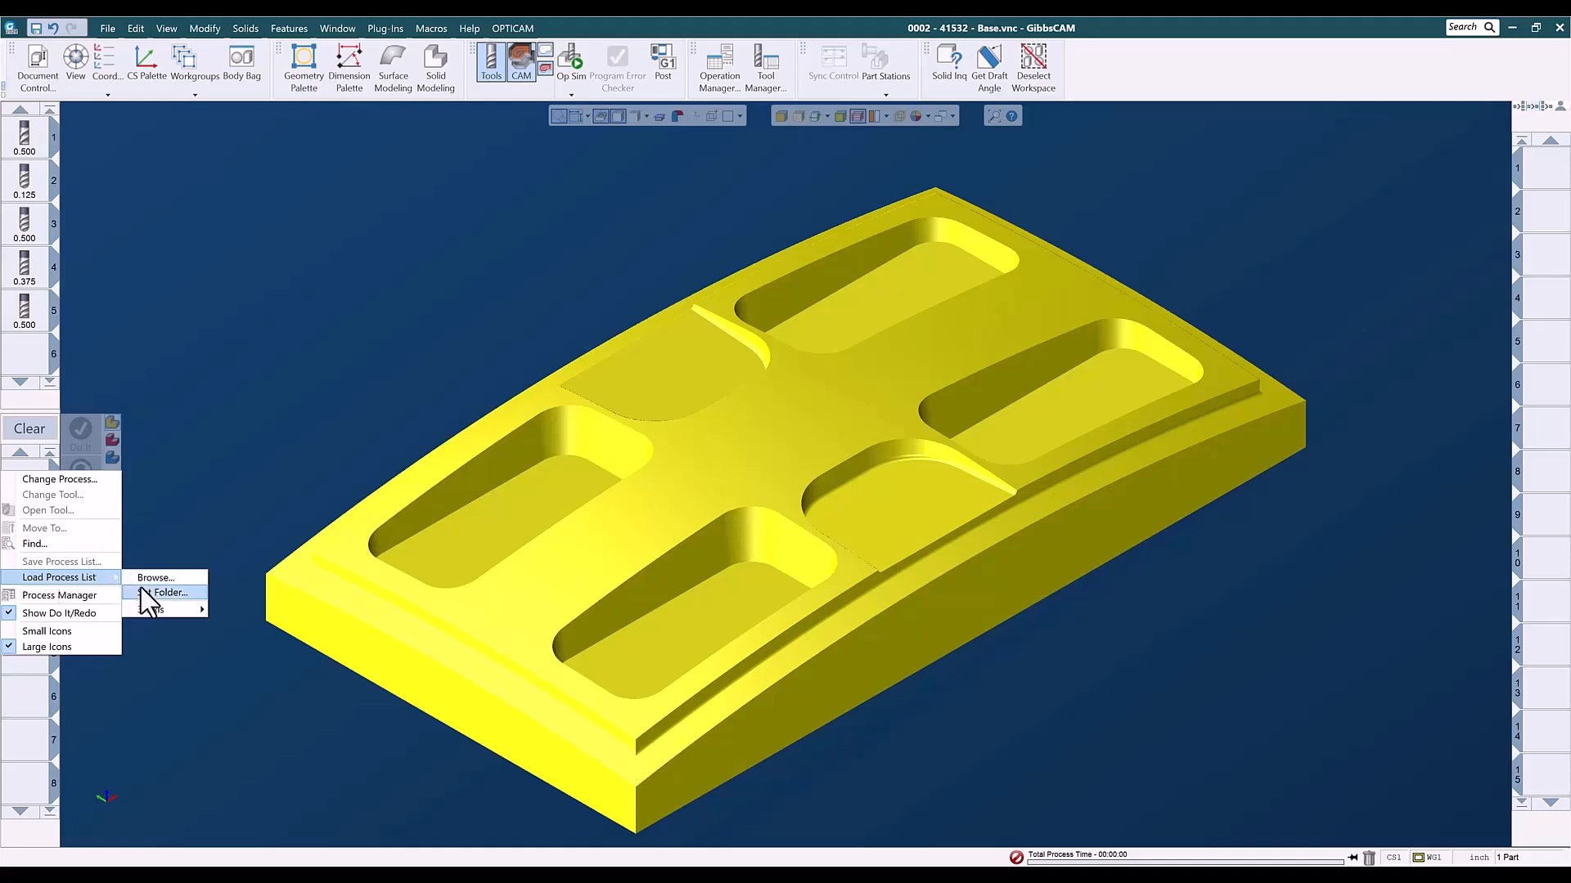
mouse_move(181, 610)
mouse_move(263, 611)
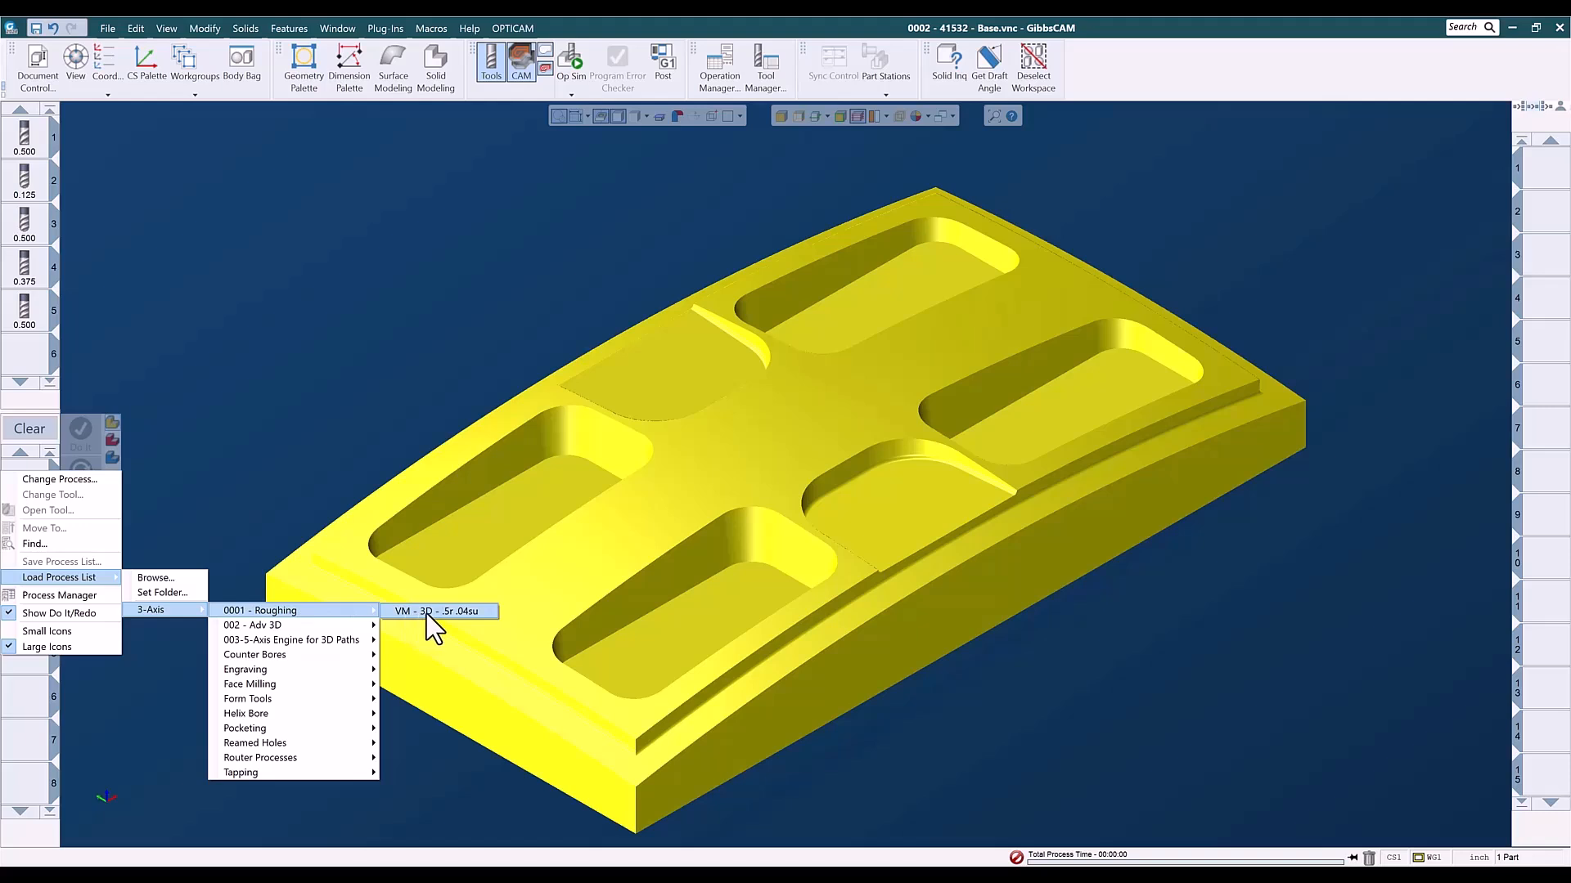
click(471, 615)
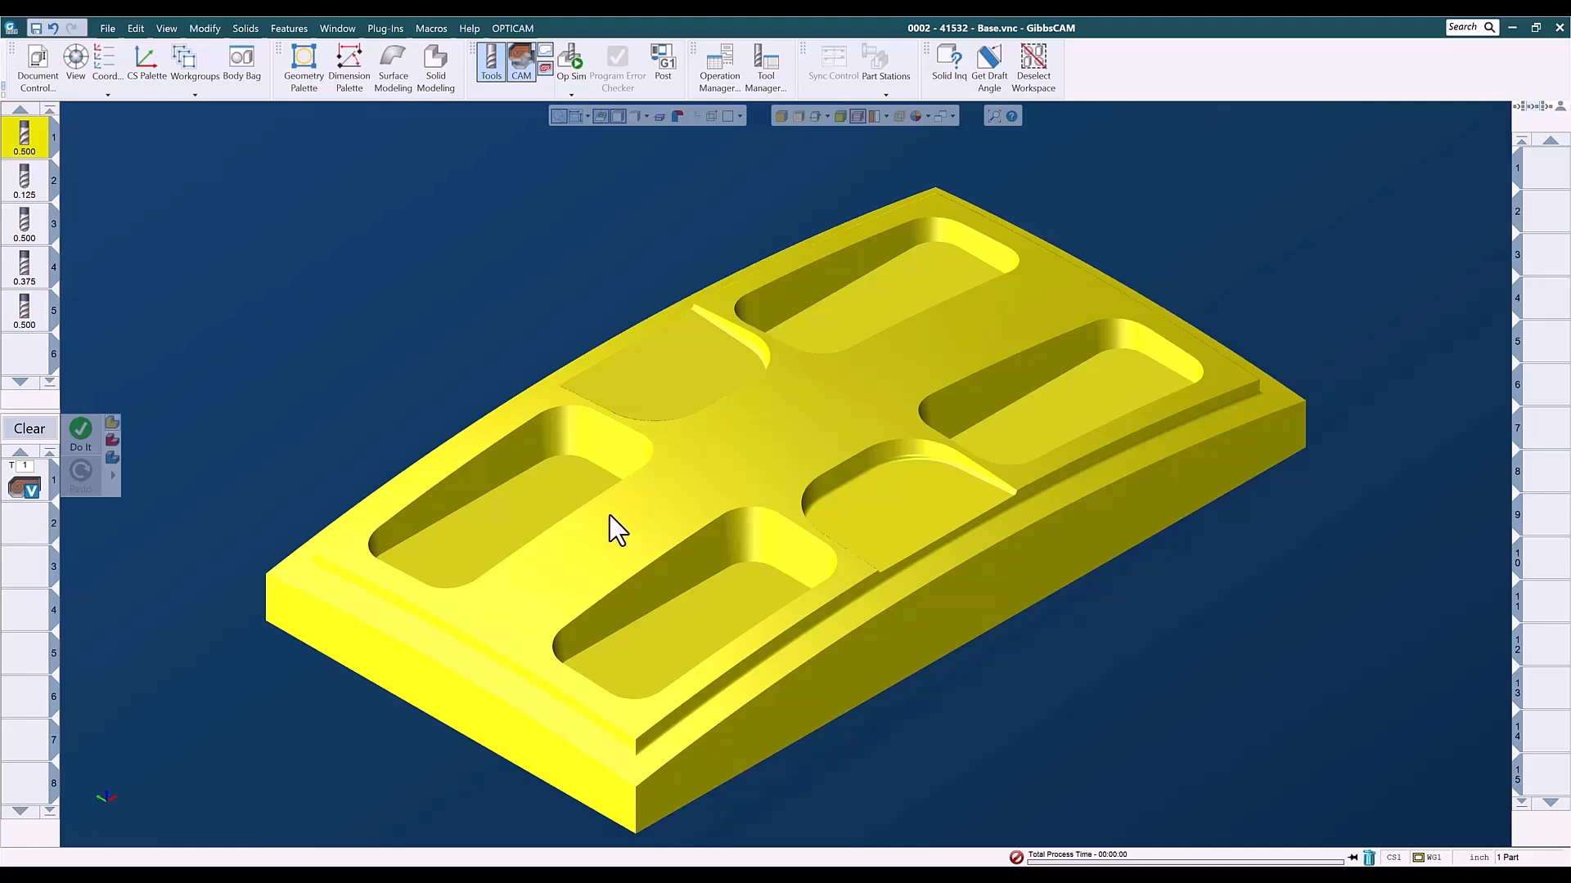
- Generate the roughing toolpath as the first operation, keep the second operation slot current and clear the process list
click(81, 435)
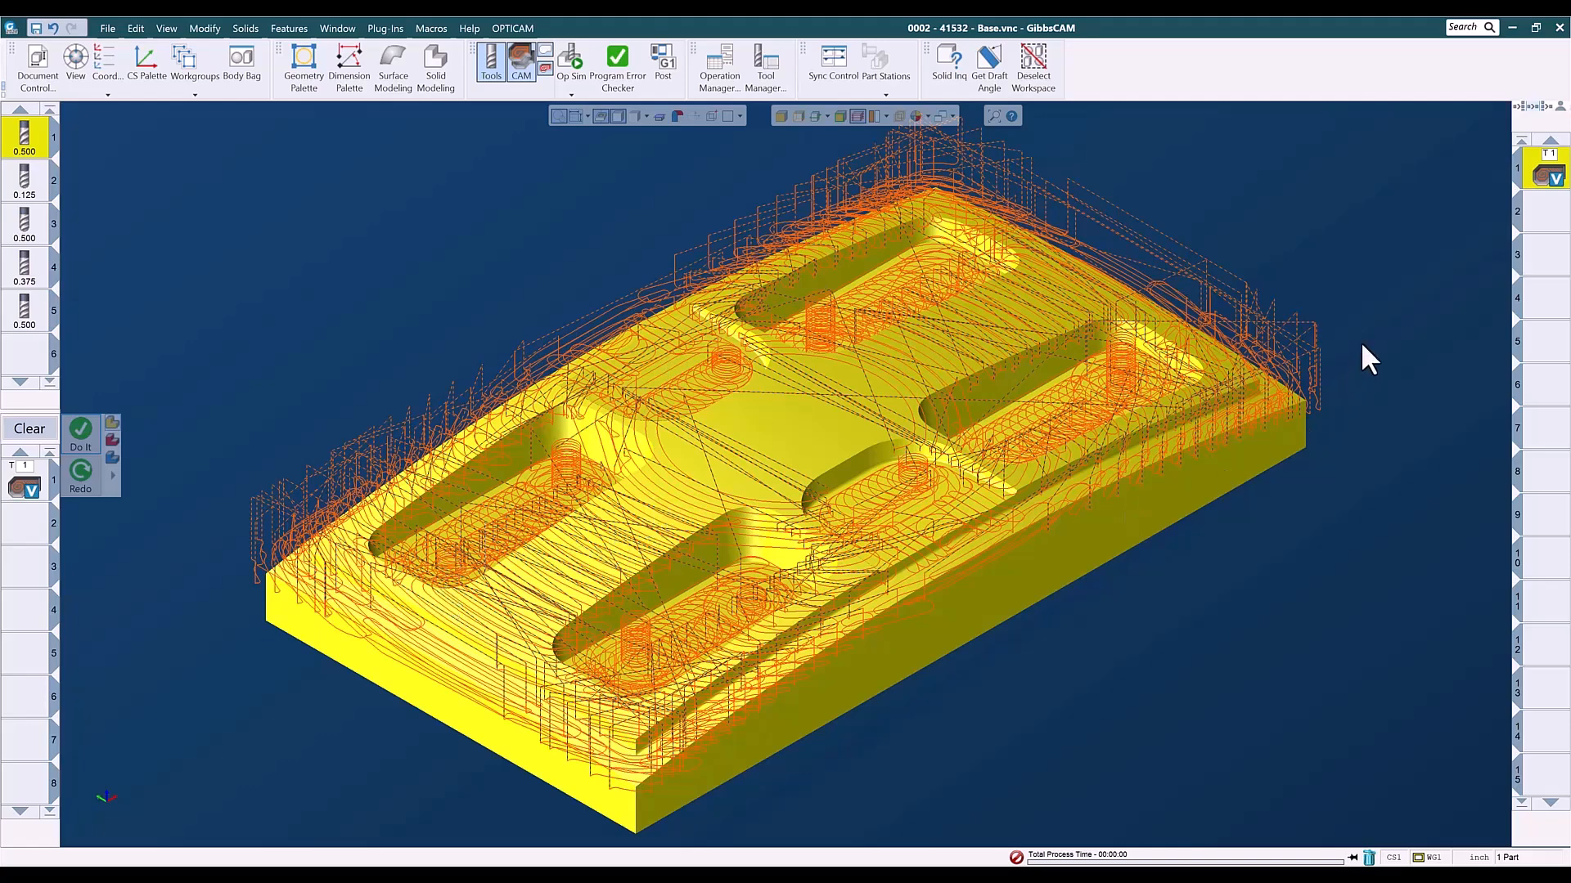
click(1544, 215)
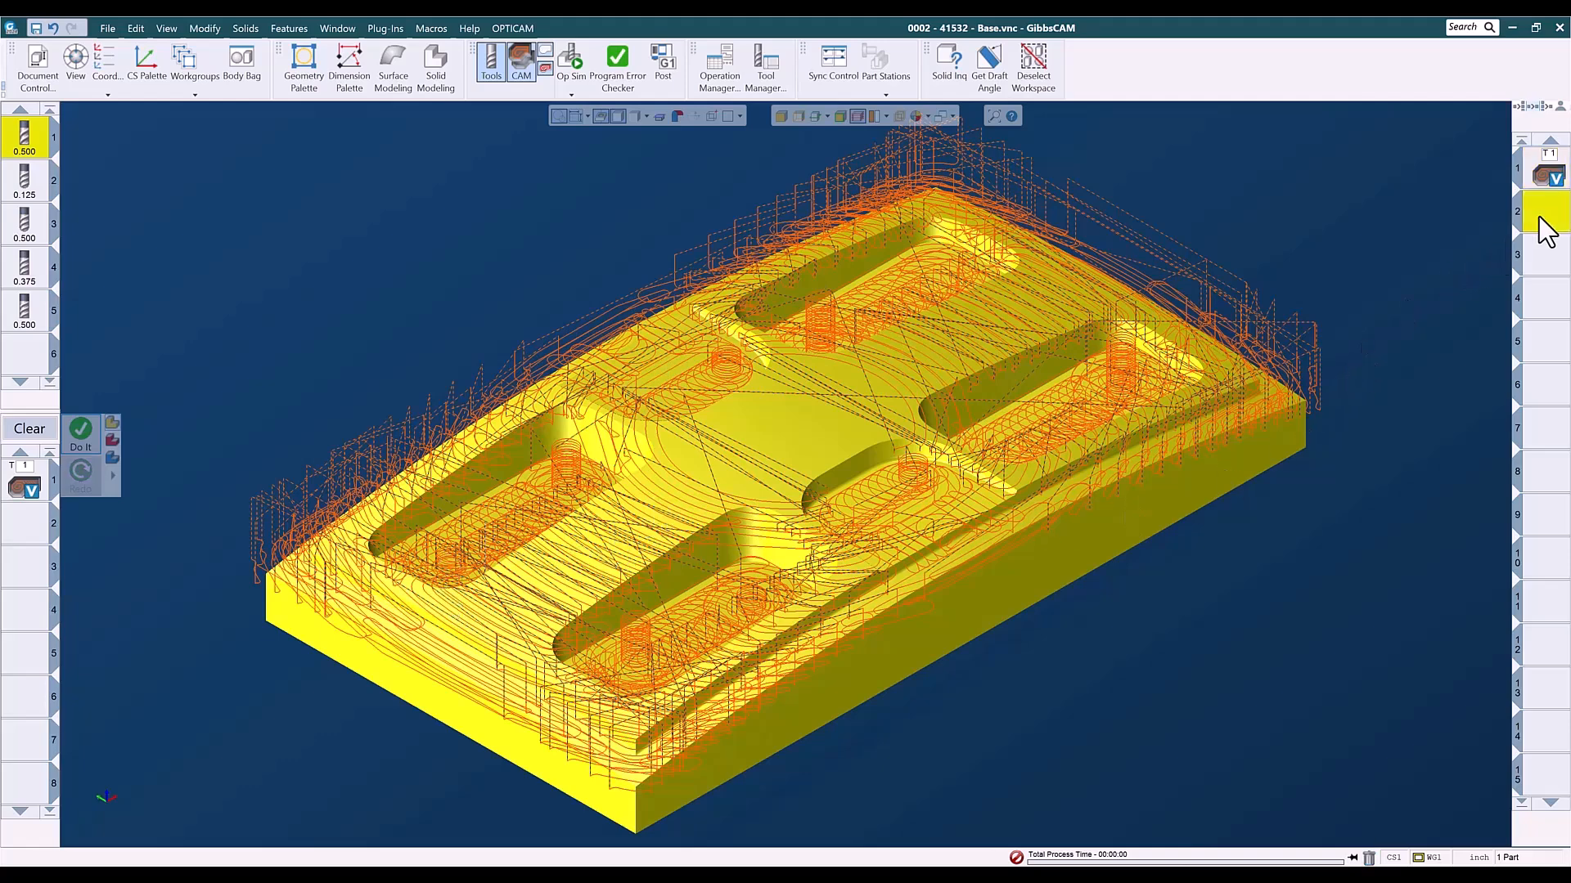
click(1284, 250)
click(31, 429)
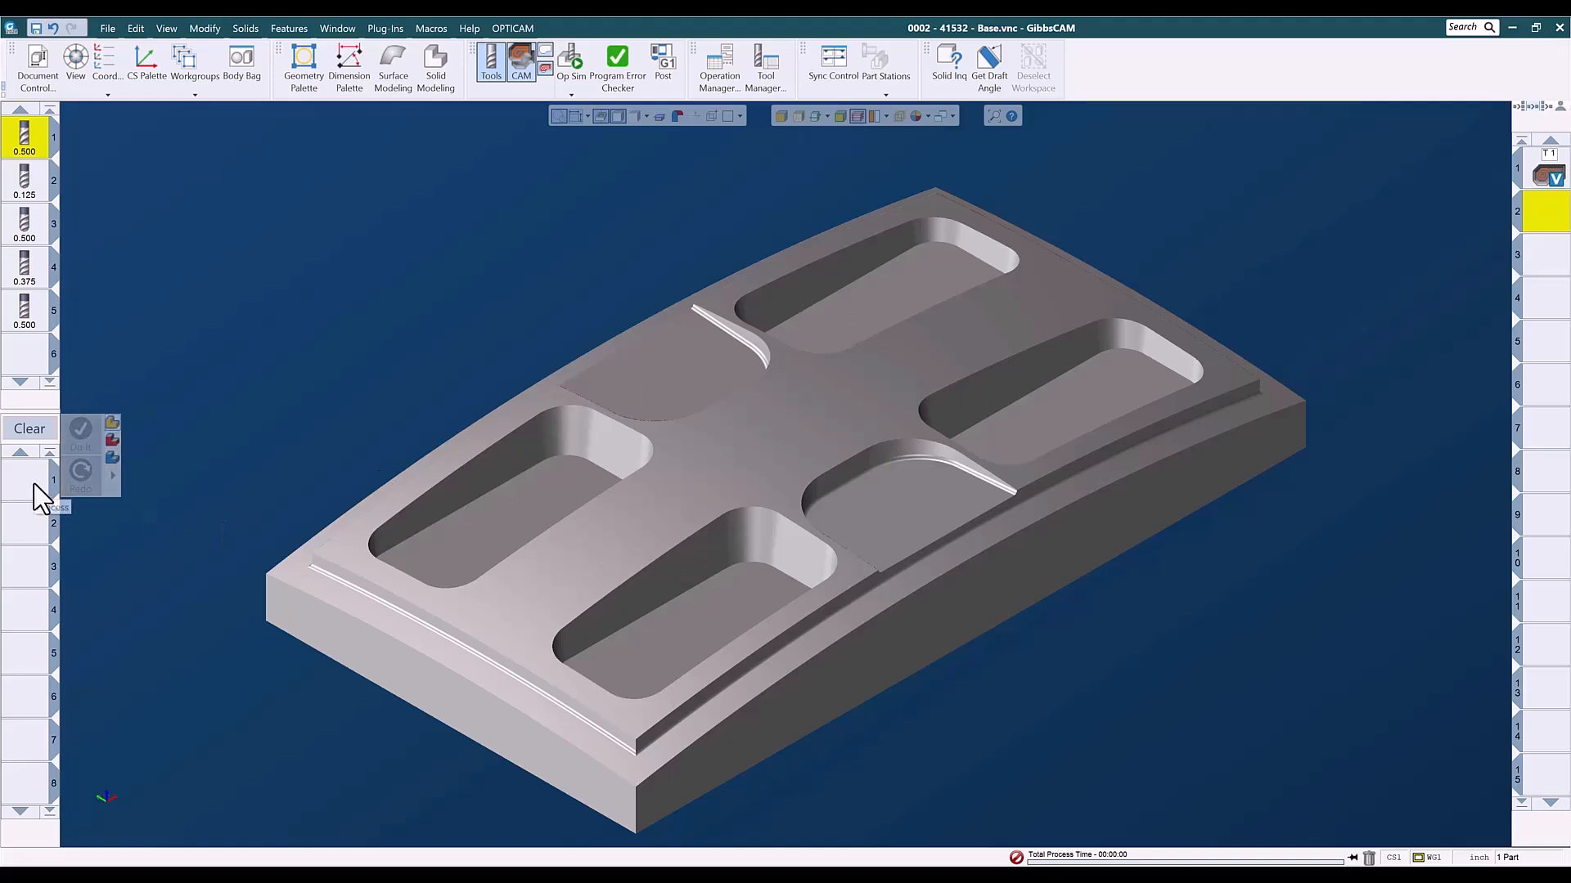
click(23, 368)
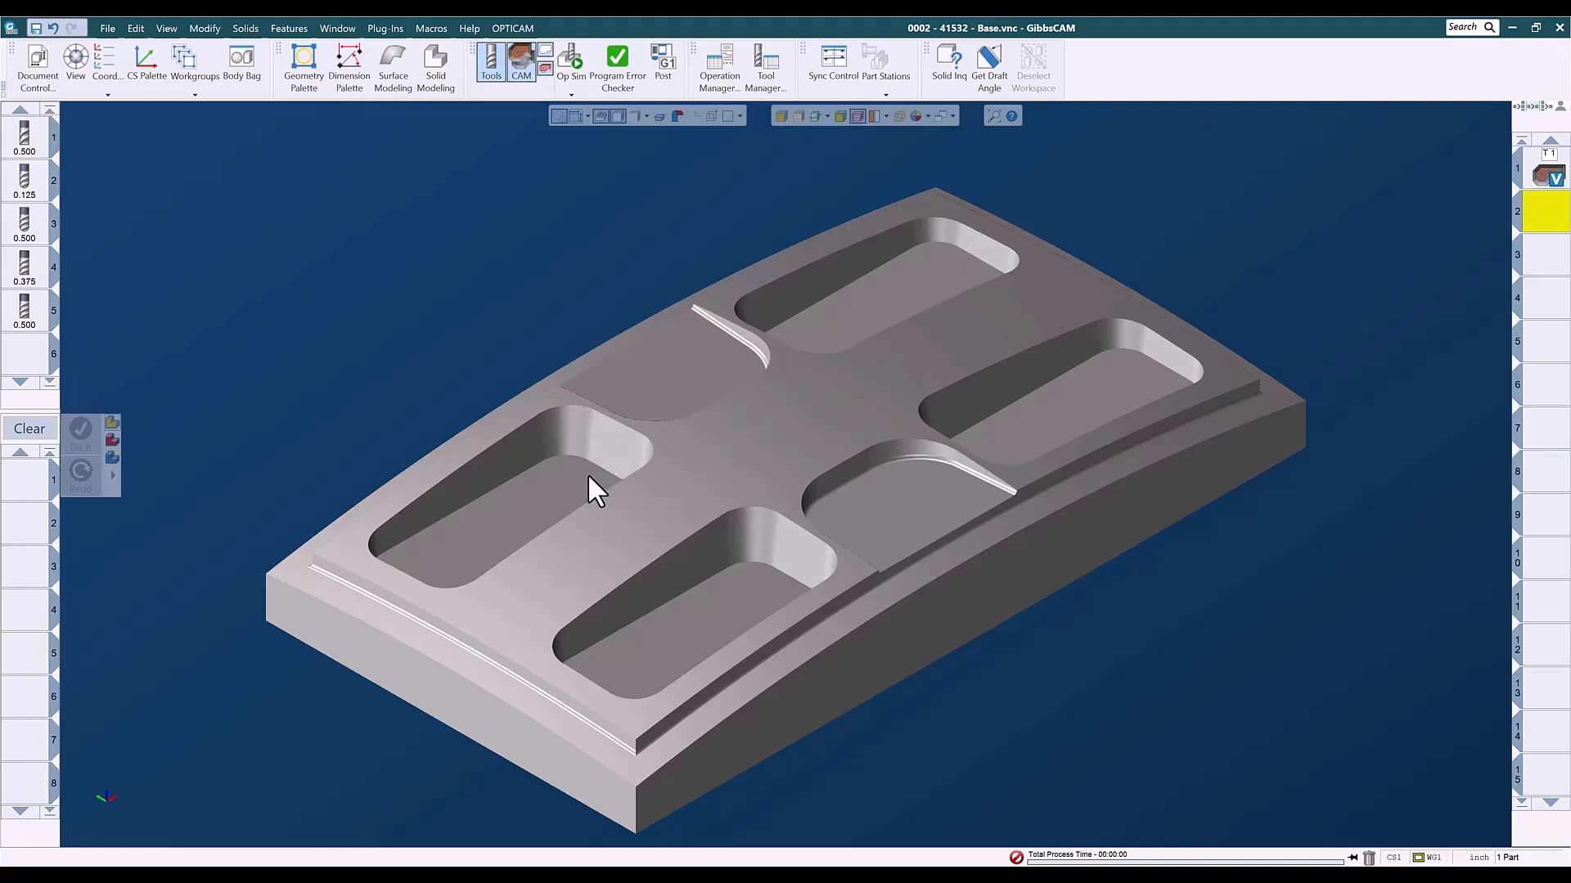
- Load the saved 3-Axis surface process 3AX - Surf - Morph 2 Surfaces into the empty process list
right_click(36, 487)
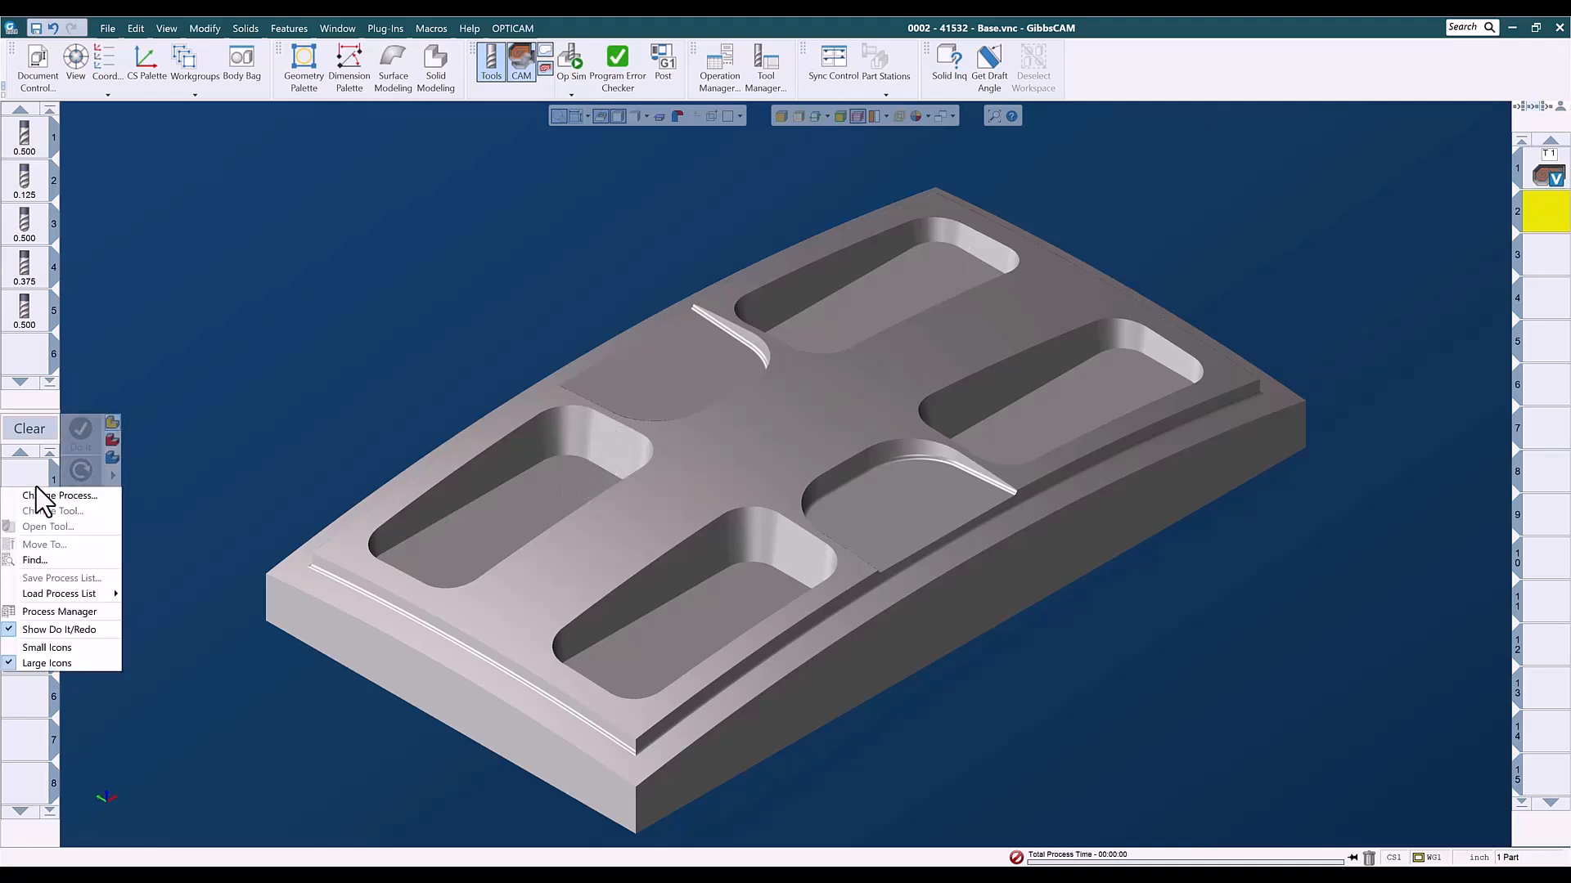
mouse_move(41, 592)
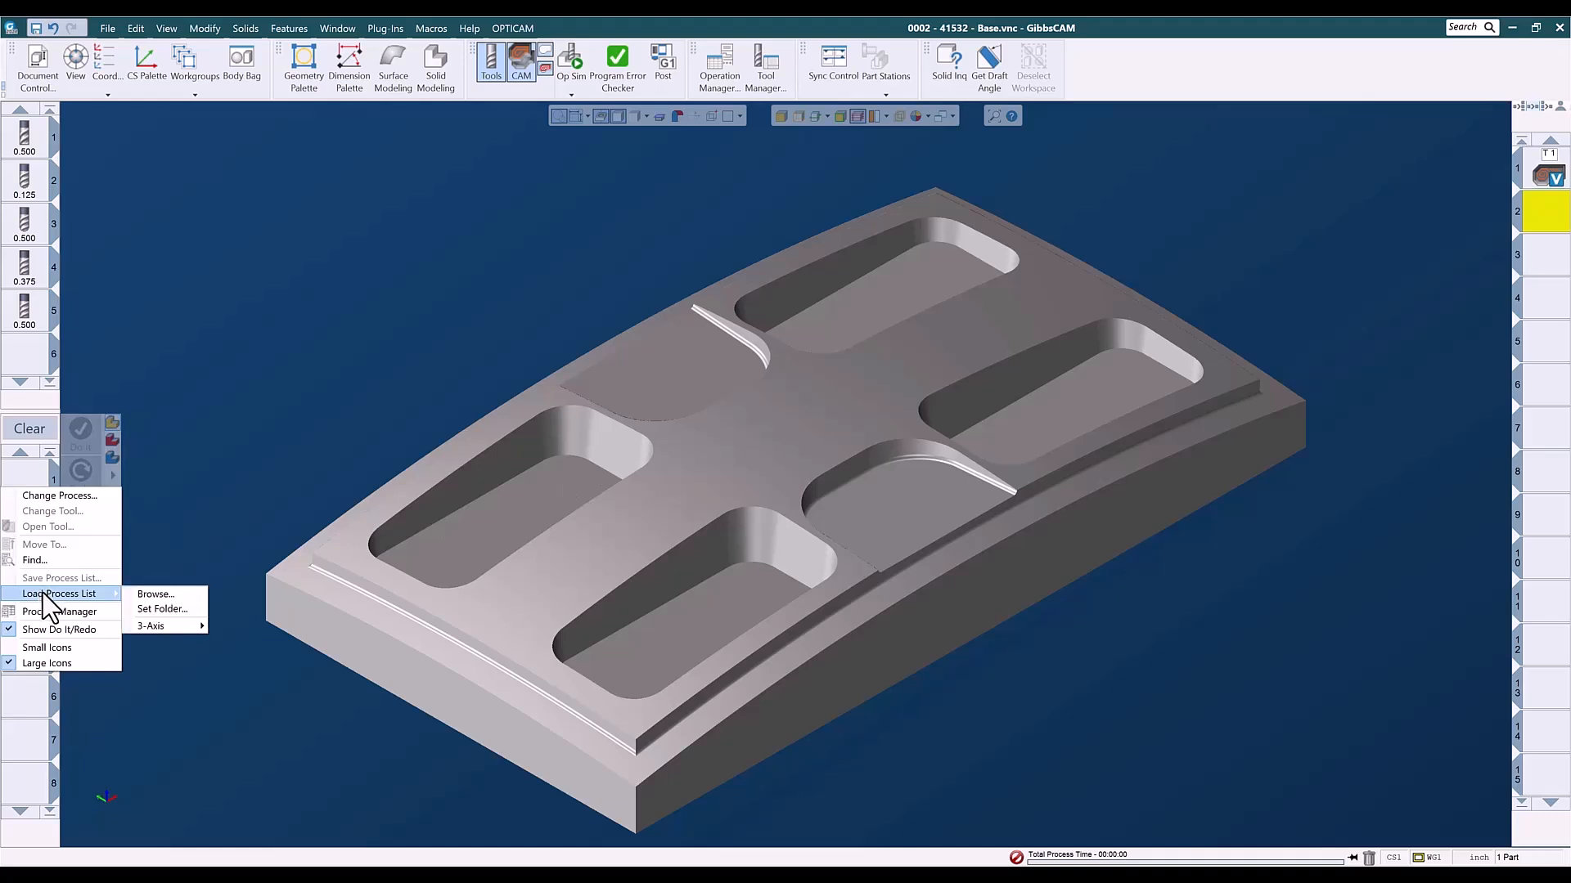
mouse_move(168, 625)
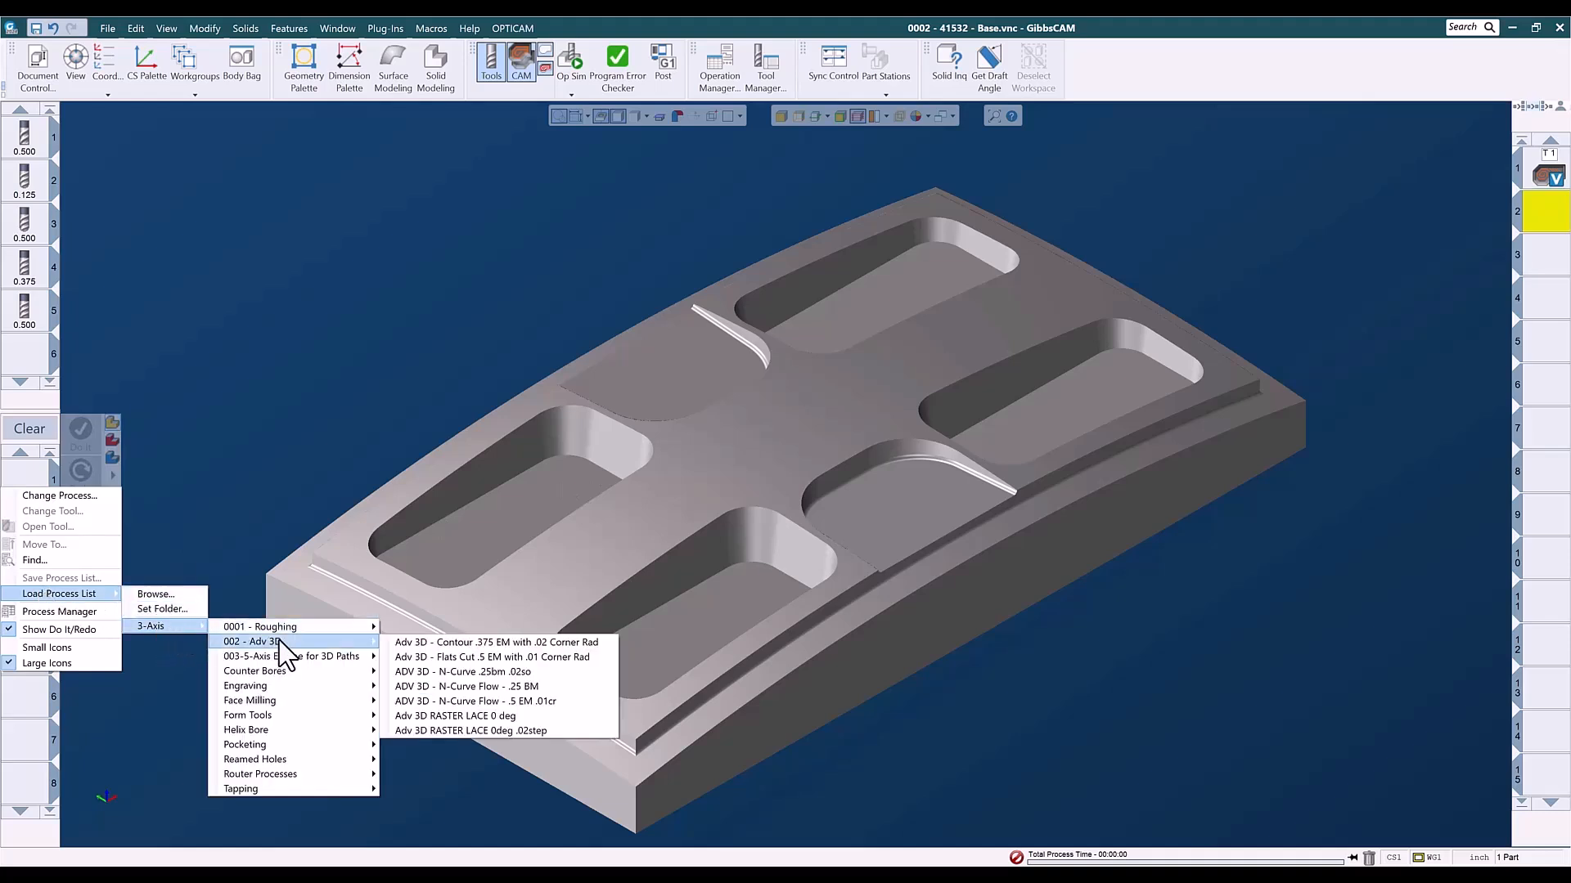
mouse_move(280, 661)
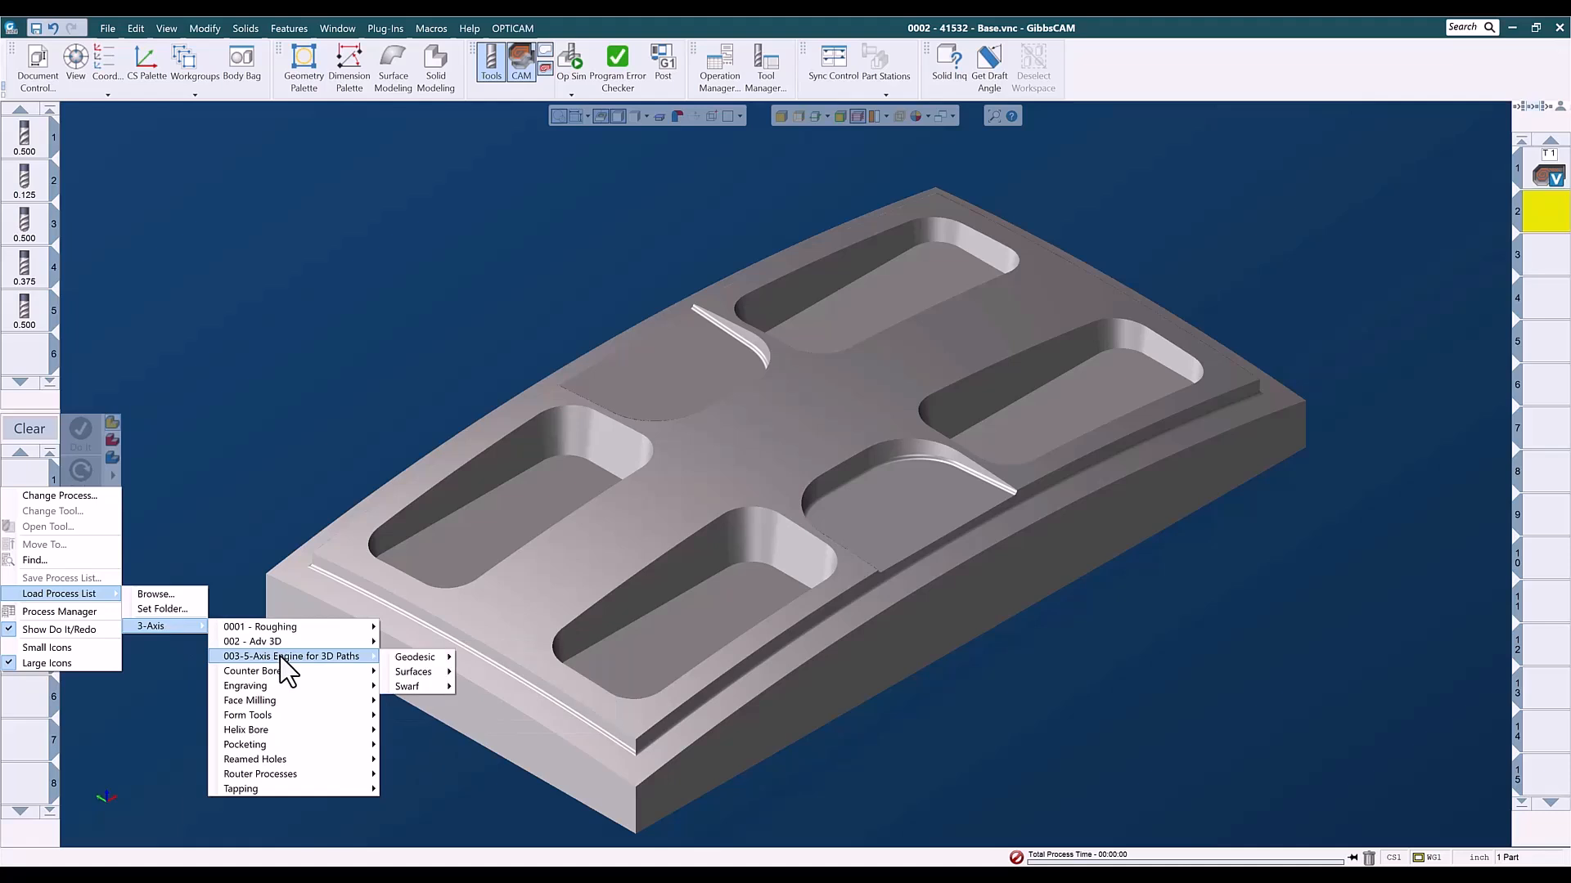
mouse_move(415, 672)
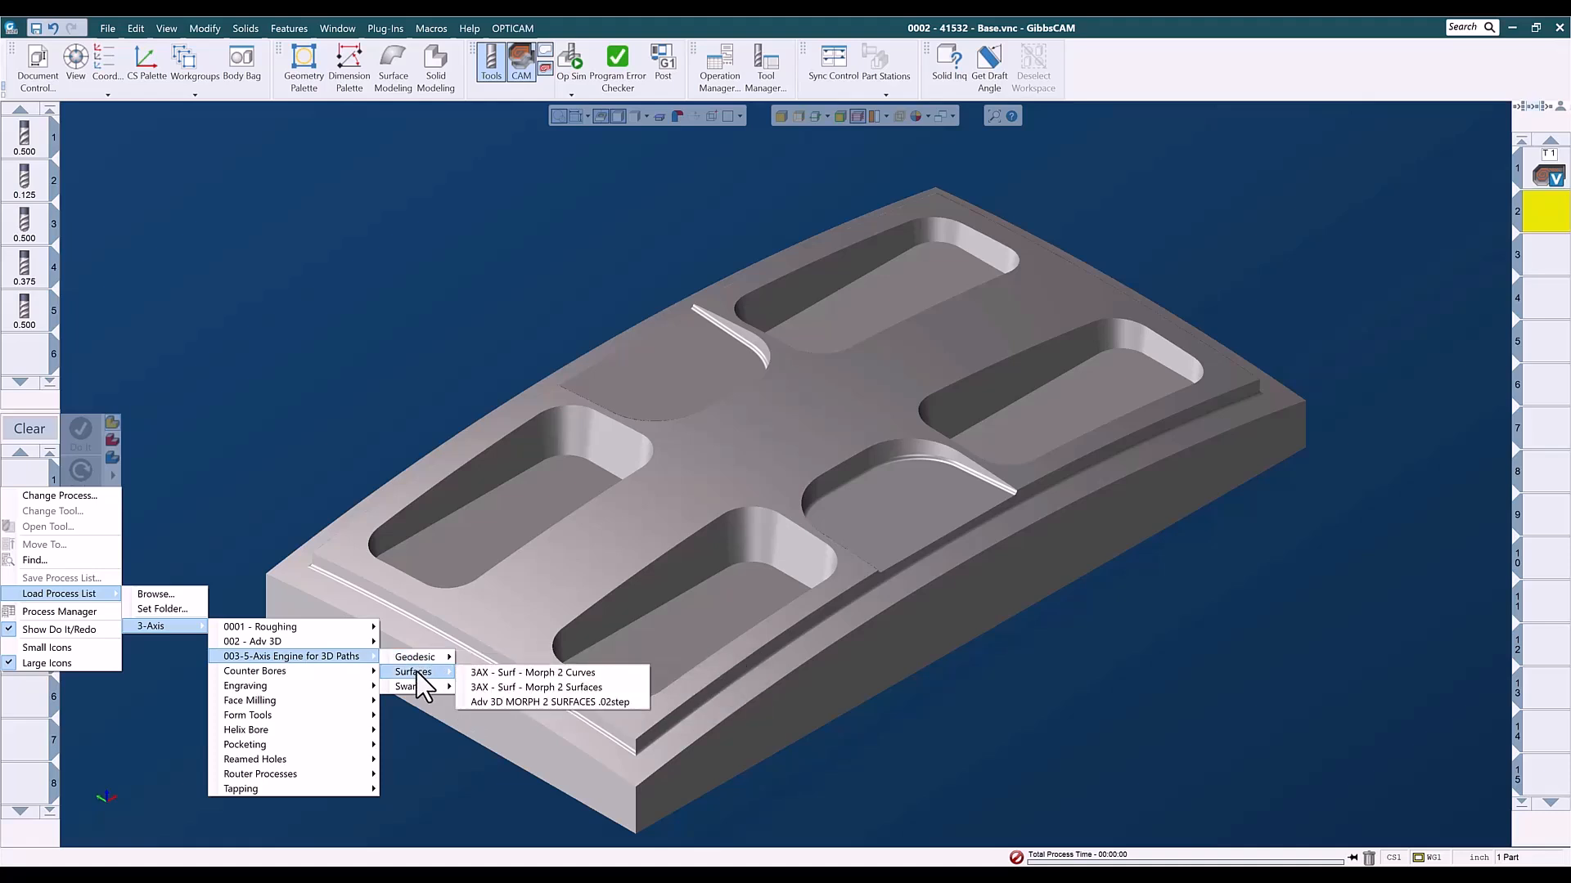
click(553, 688)
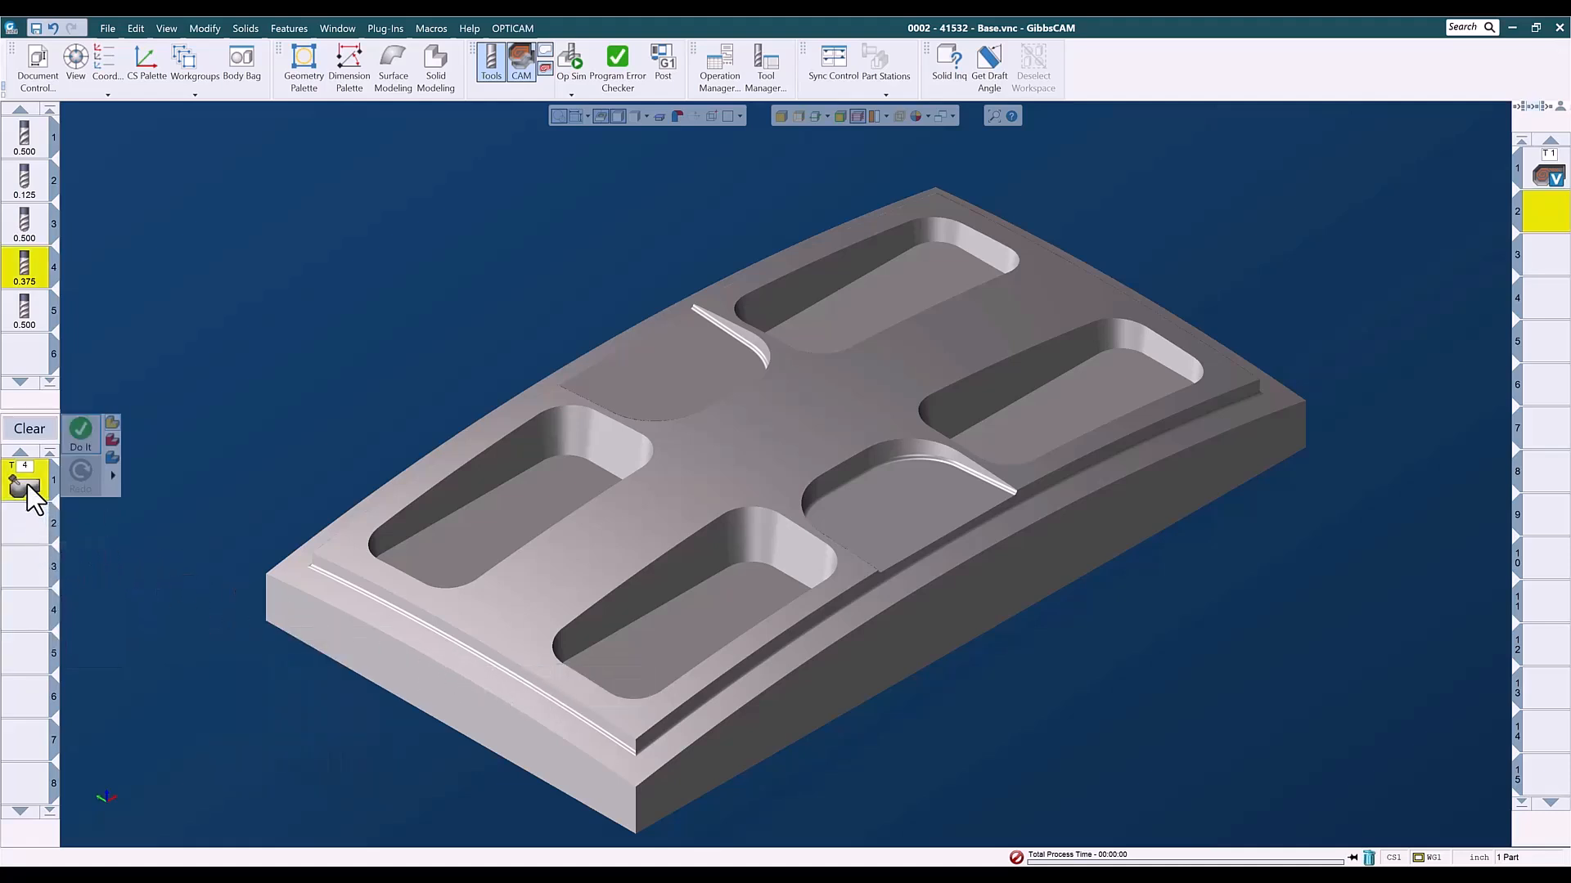
- In the loaded process's surface path settings, select the near-end rear pocket's tangent wall faces as drive surfaces
double_click(30, 488)
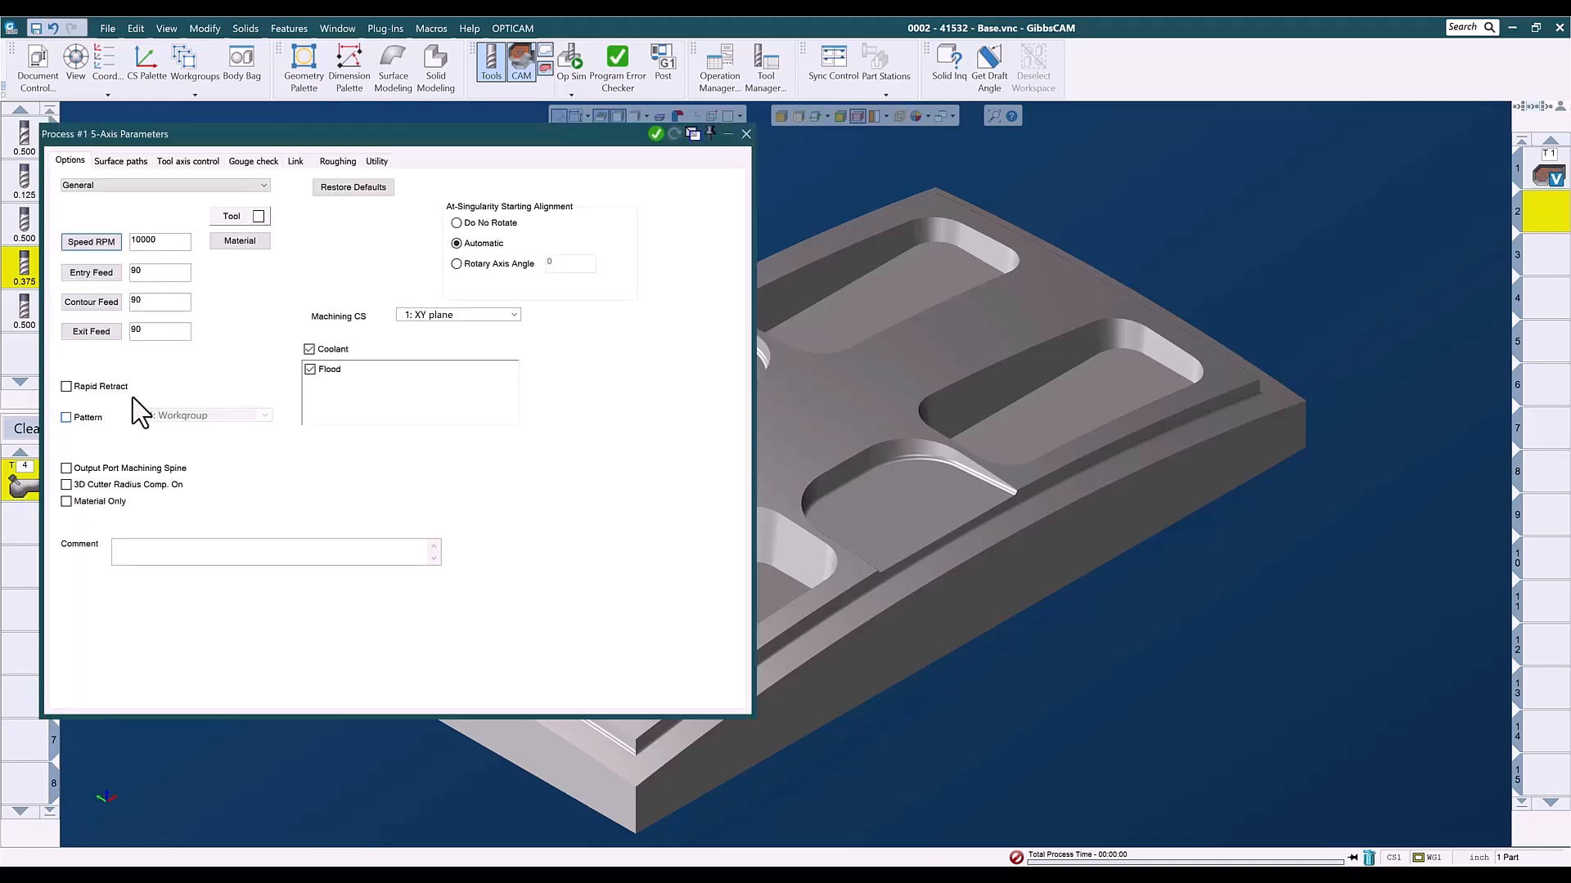
click(127, 163)
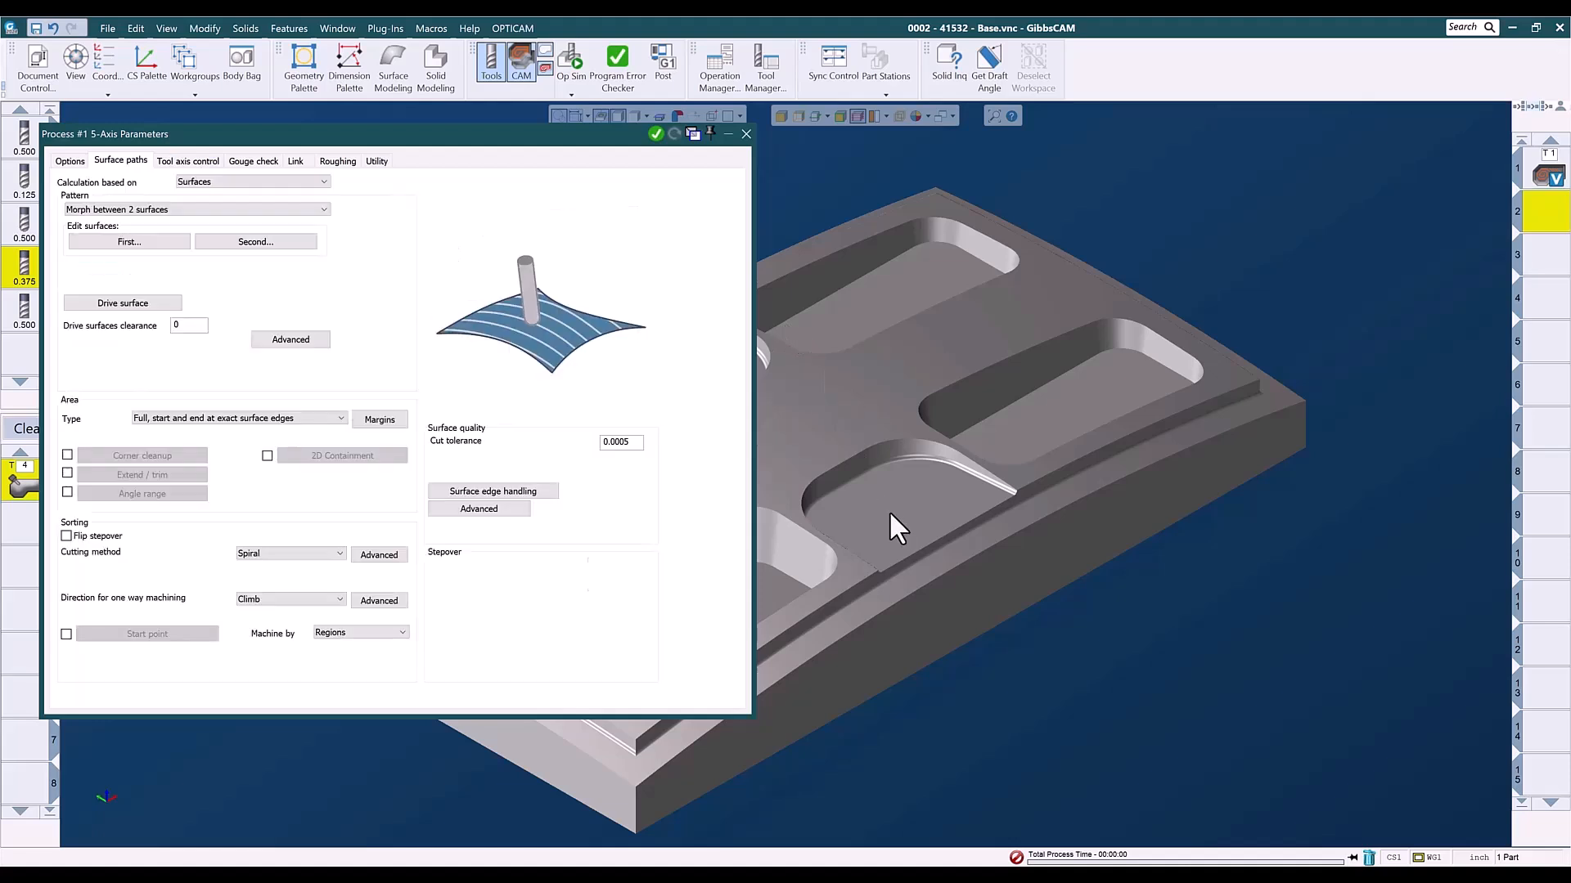
middle_drag(930, 522, 1191, 450)
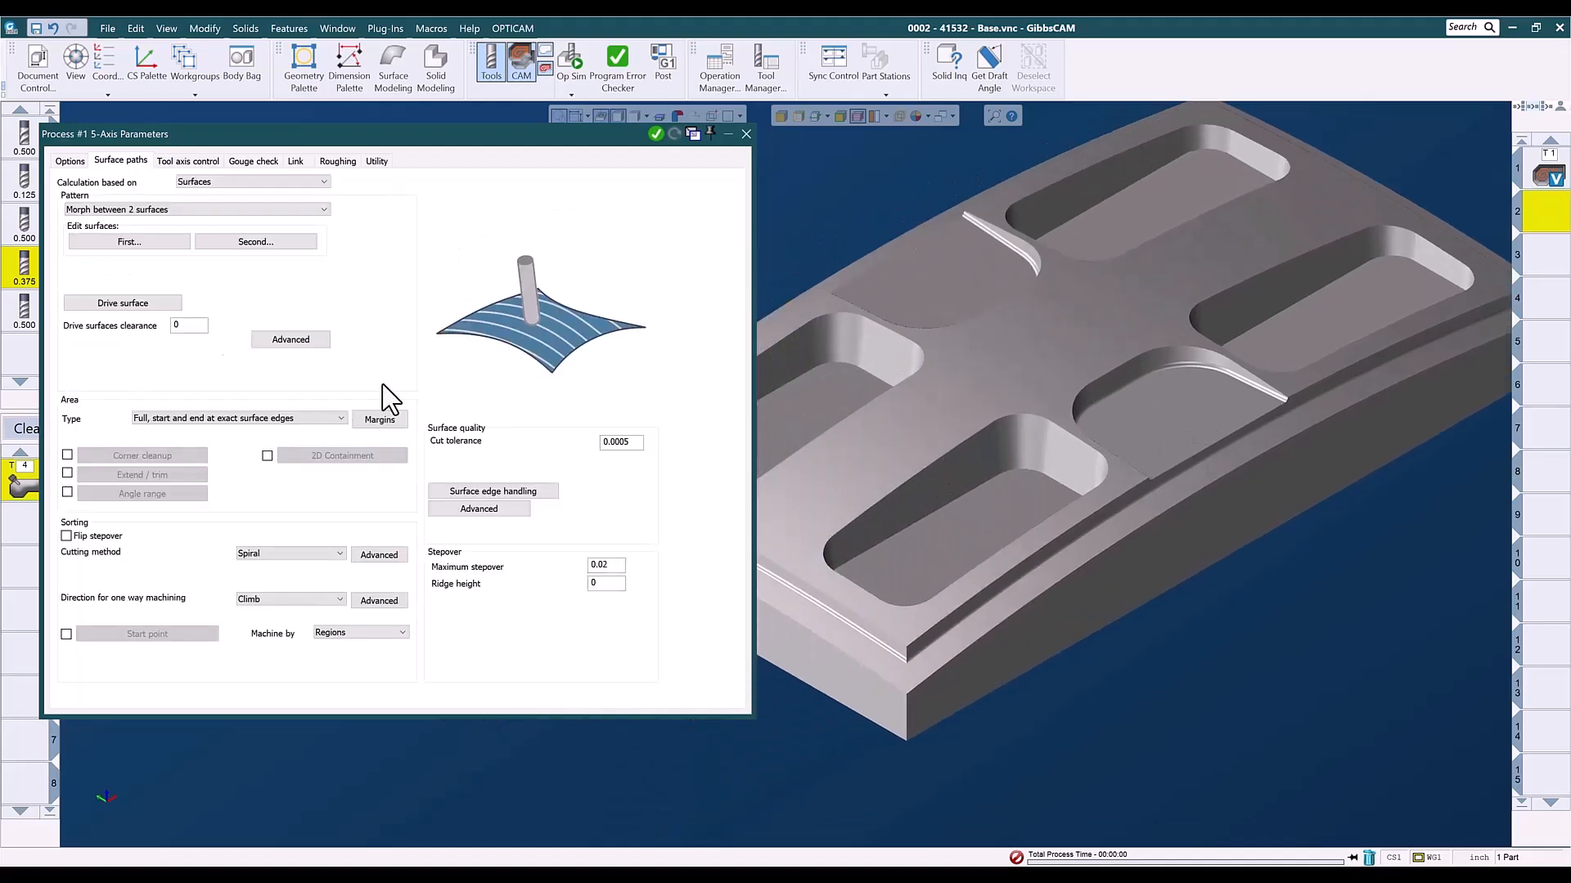
click(118, 304)
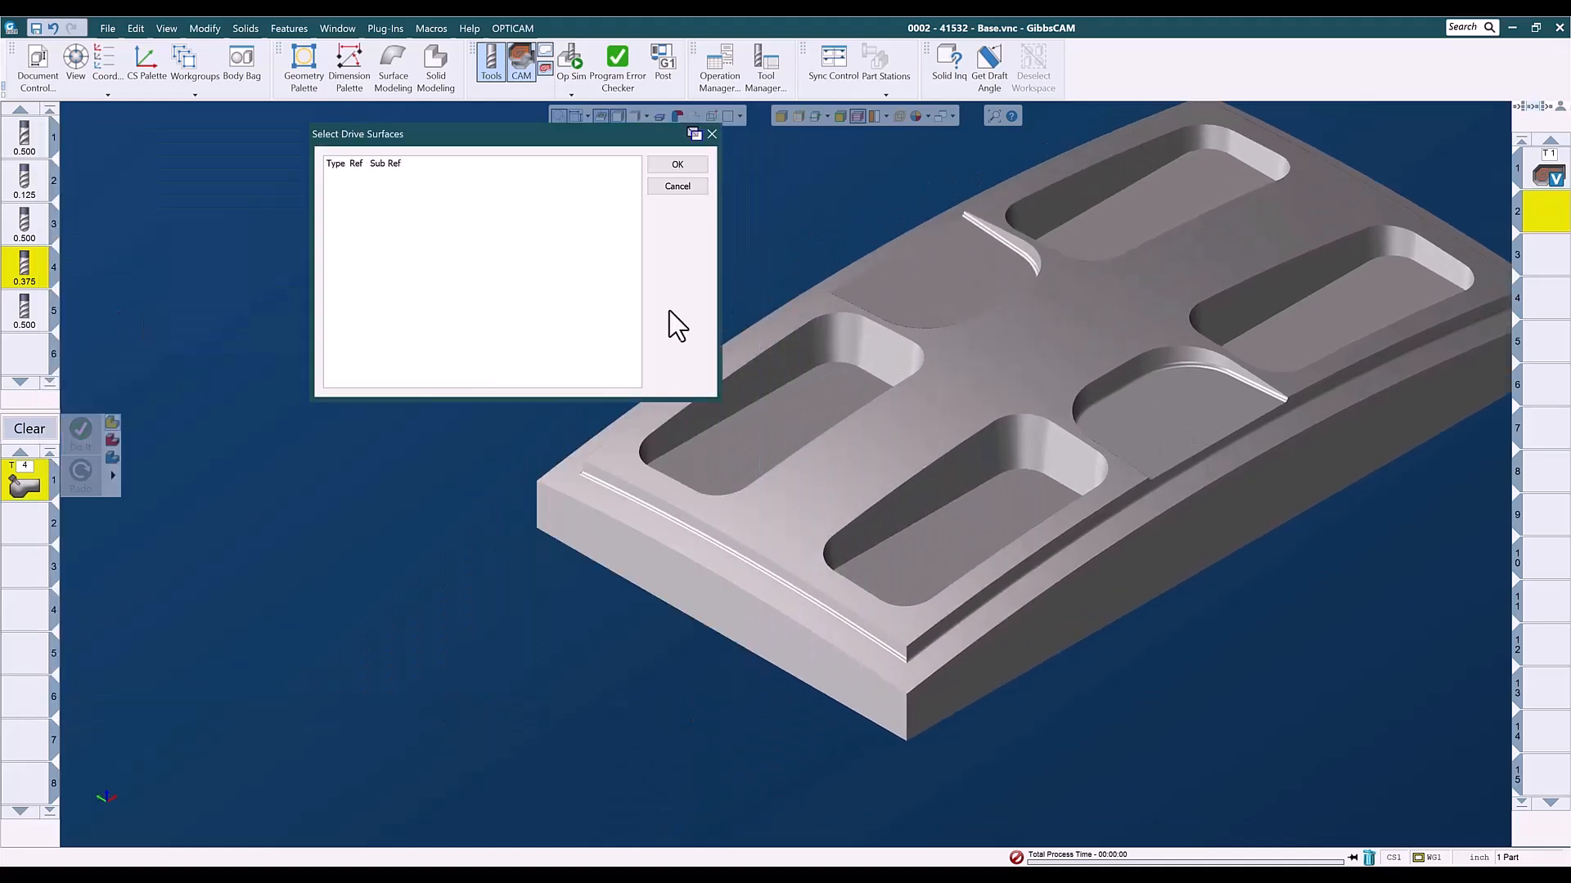
right_click(785, 365)
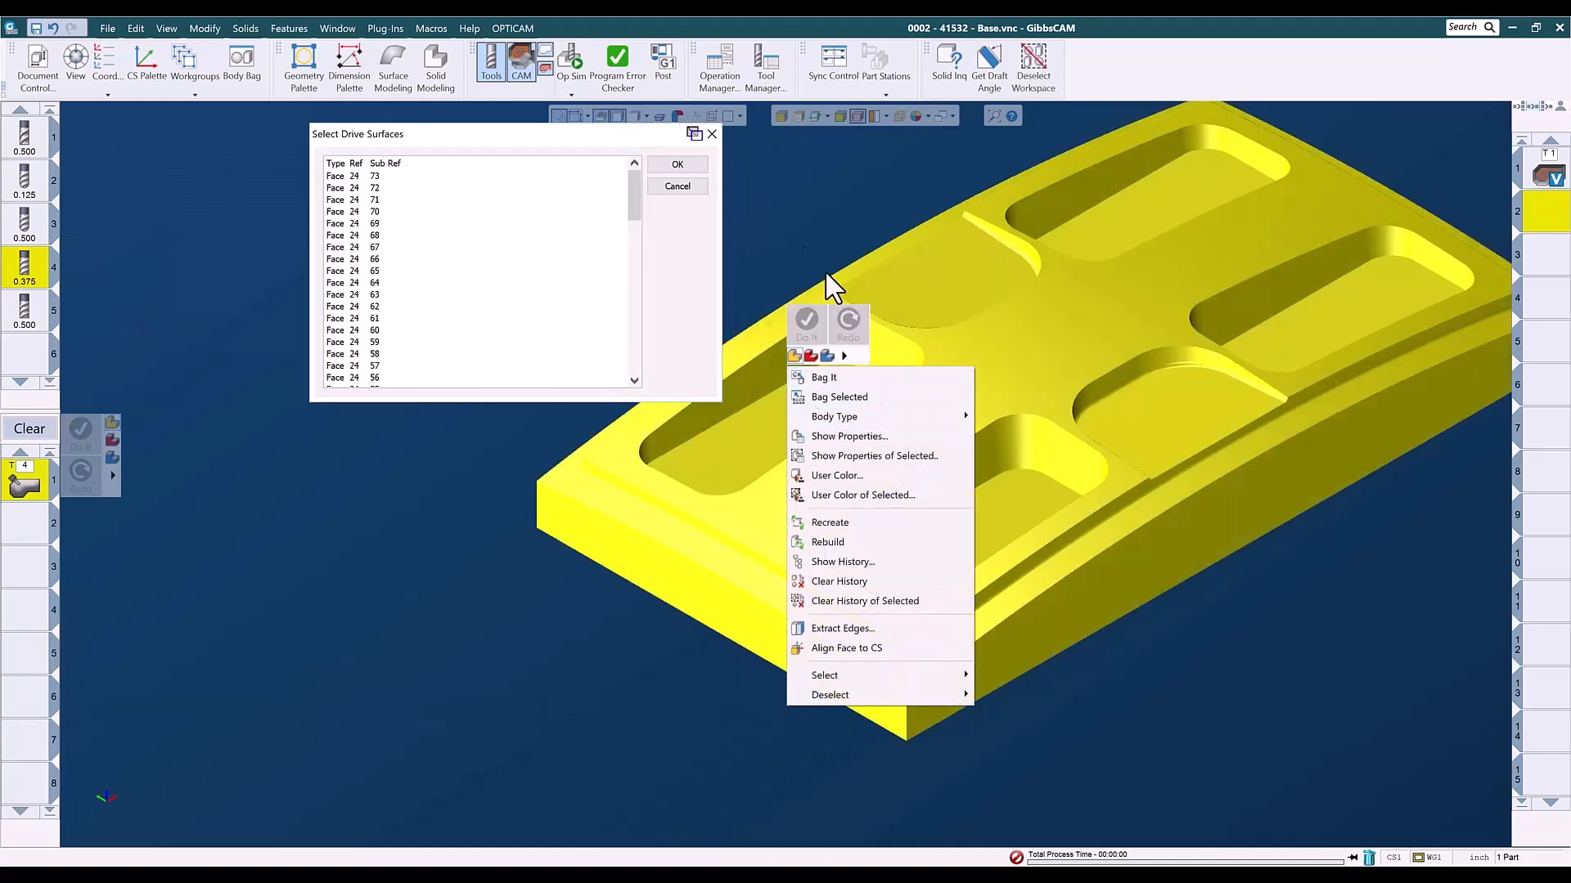
click(803, 179)
click(771, 375)
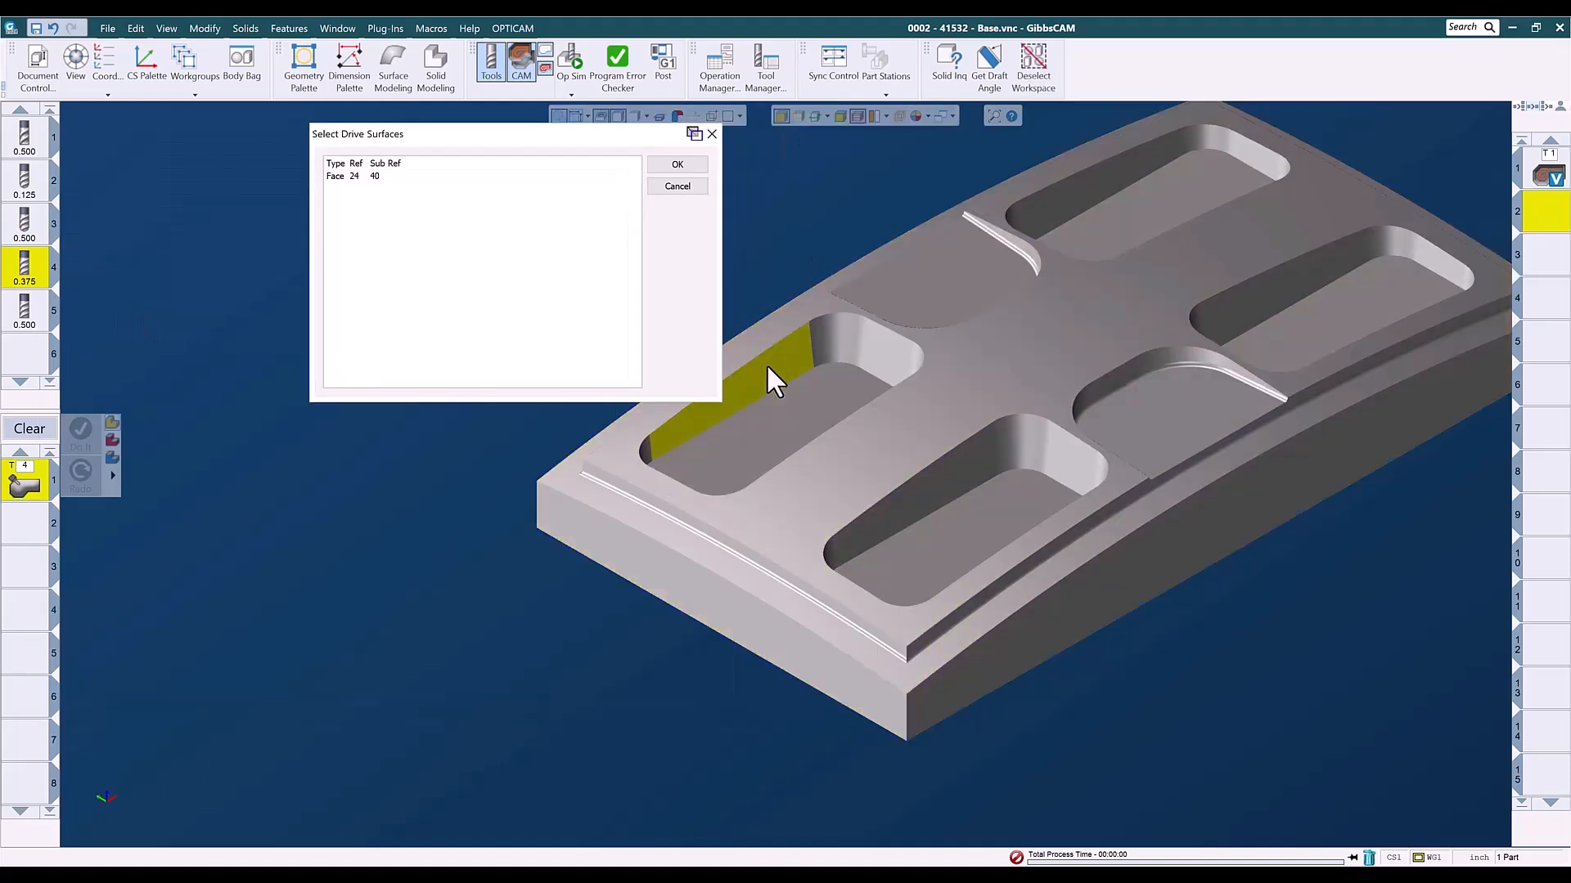
right_click(767, 364)
mouse_move(818, 674)
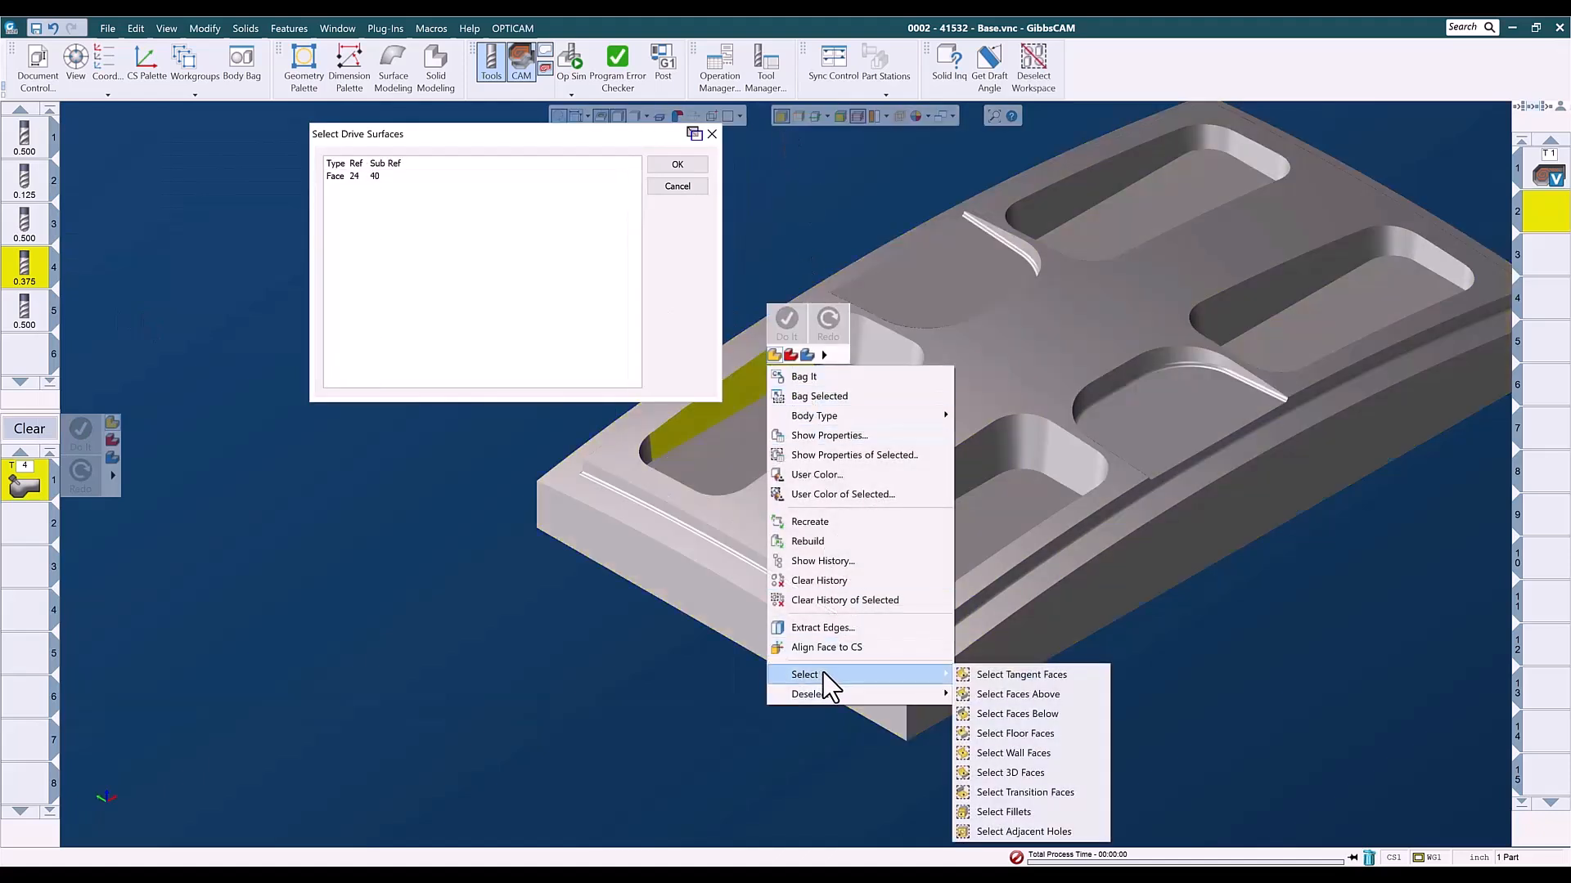
click(1002, 675)
- Add the tangent wall faces of the other three deep pockets to the drive surfaces and accept the selection
click(939, 493)
right_click(936, 491)
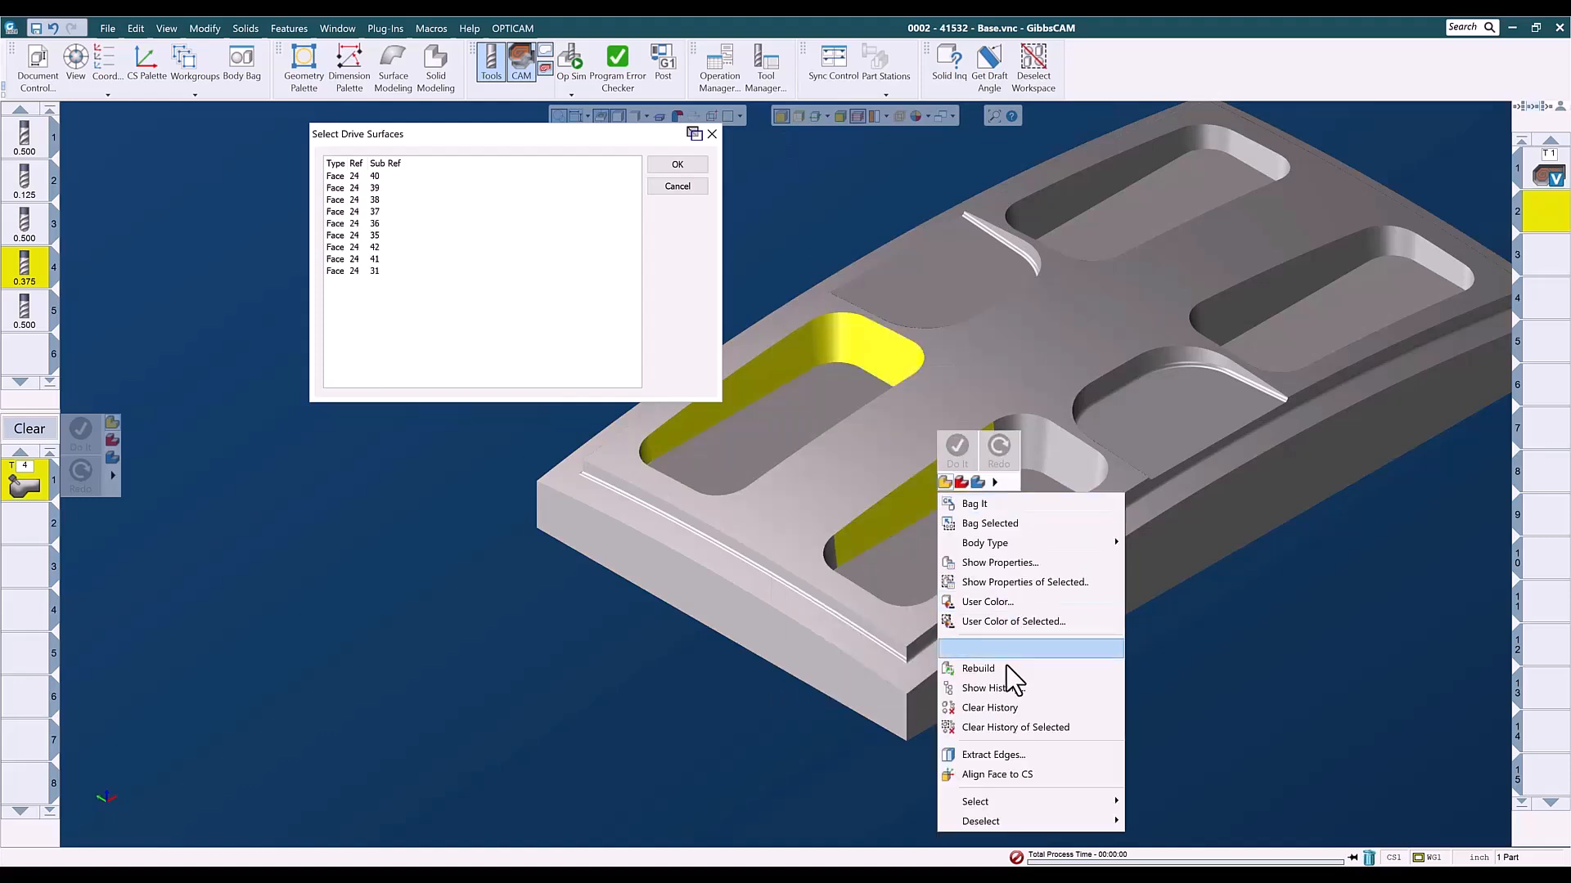
mouse_move(1009, 803)
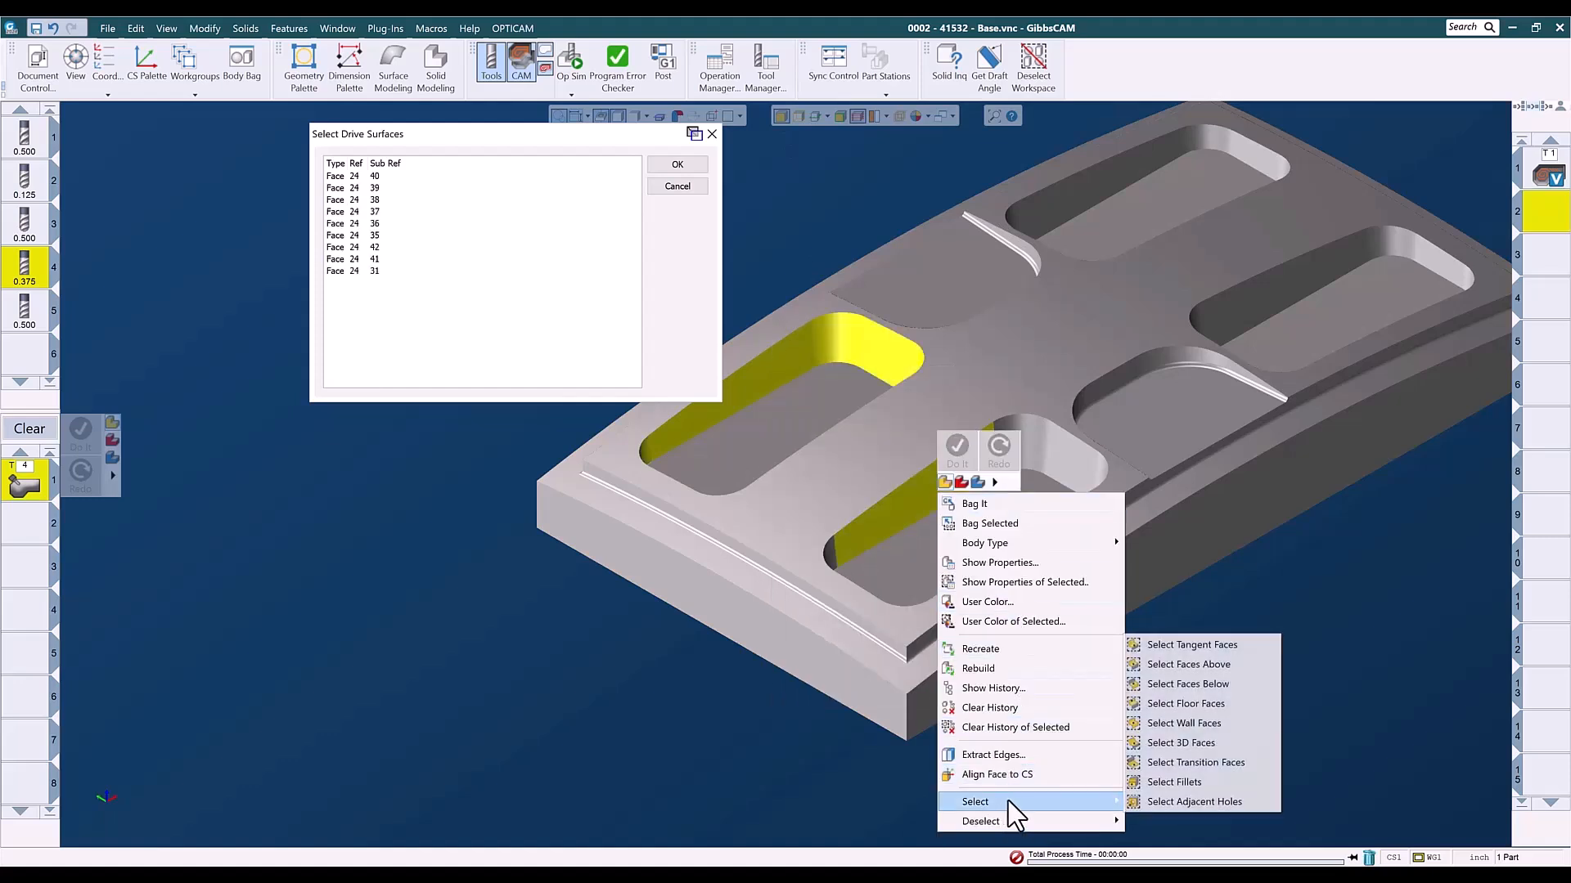
click(1172, 645)
click(1228, 321)
right_click(1228, 320)
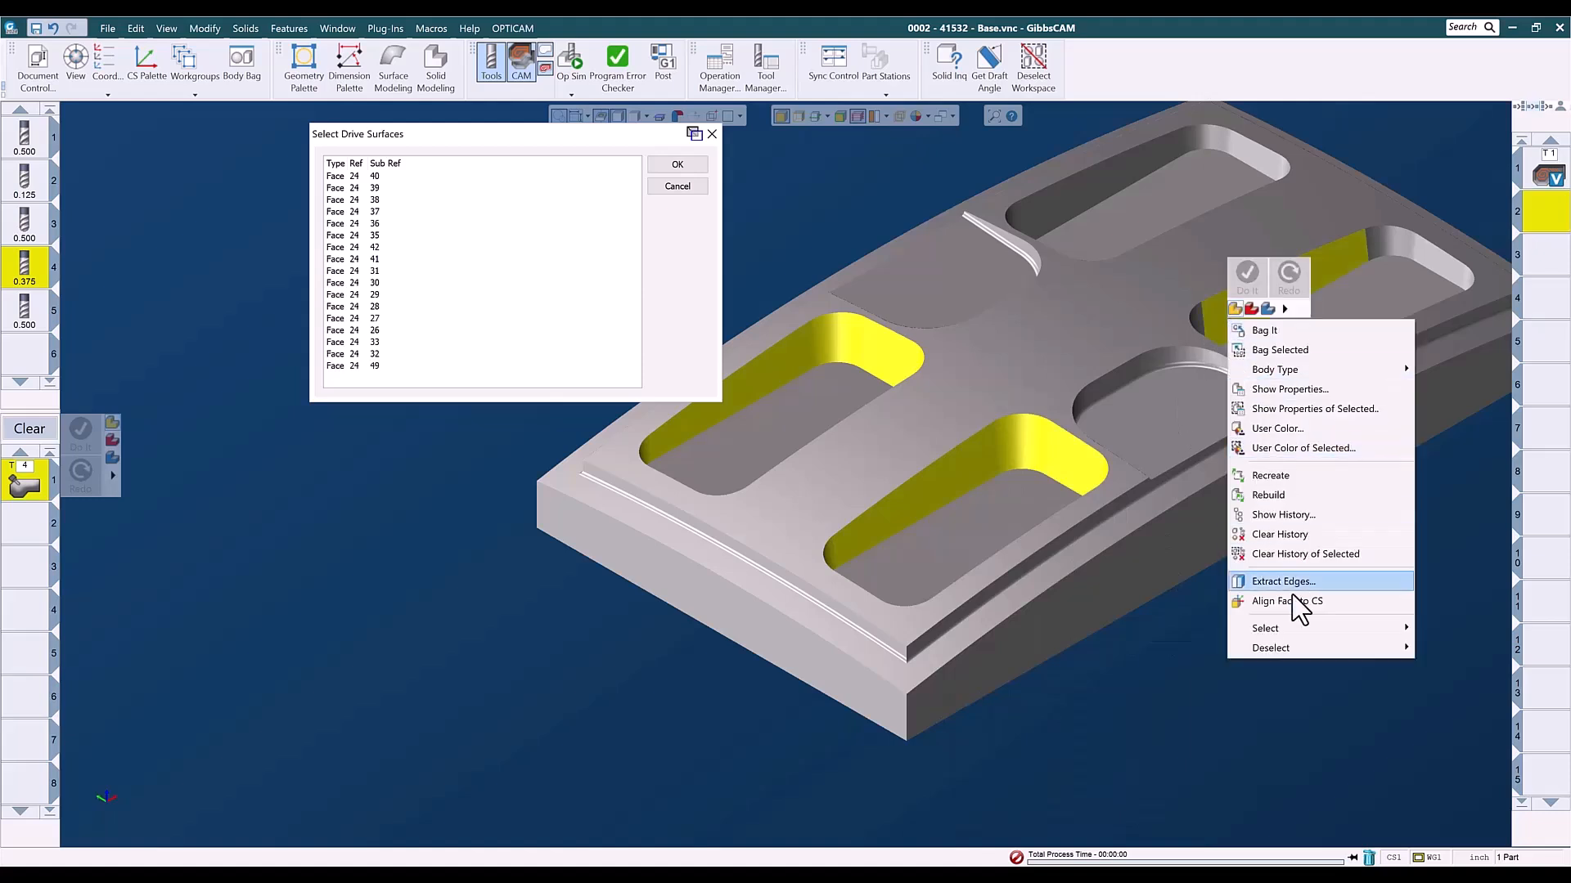
mouse_move(1277, 628)
click(1118, 630)
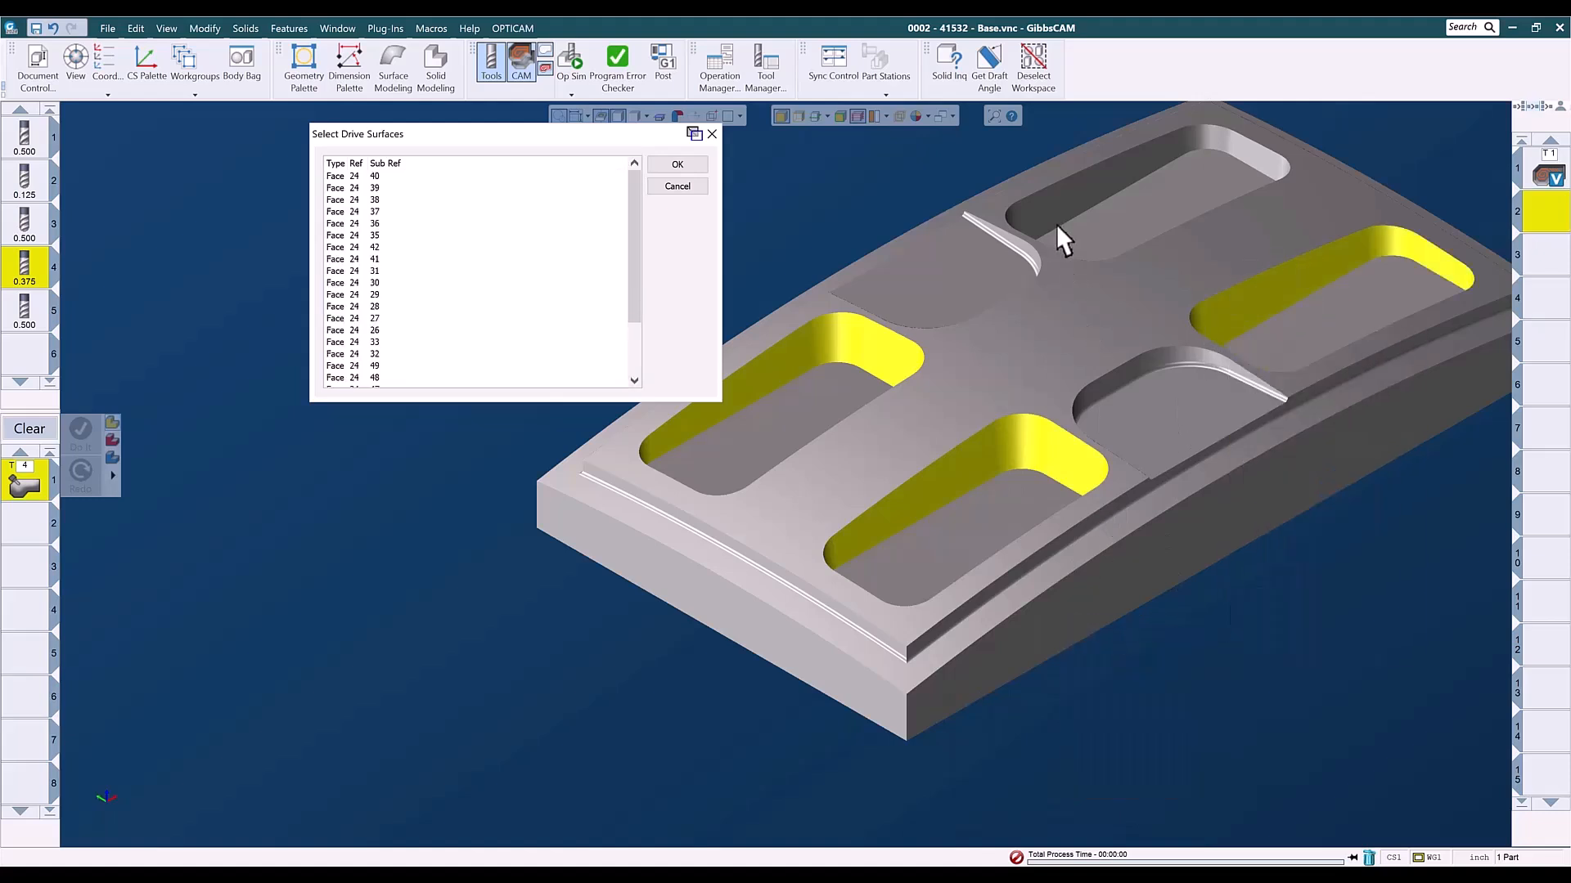
click(1055, 201)
right_click(1055, 202)
mouse_move(1093, 514)
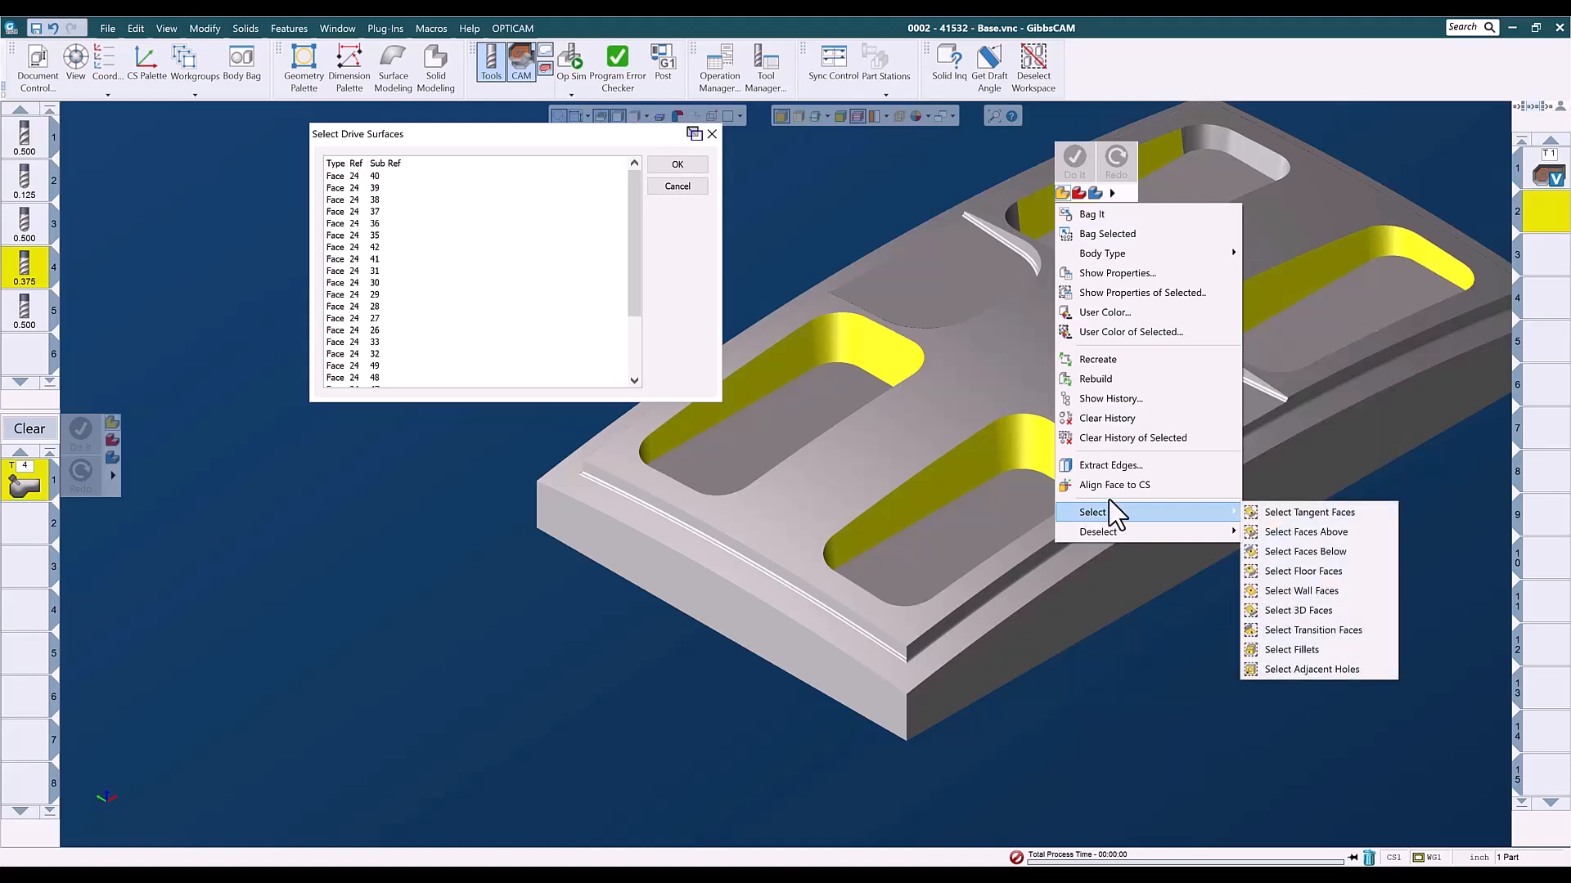
click(1266, 514)
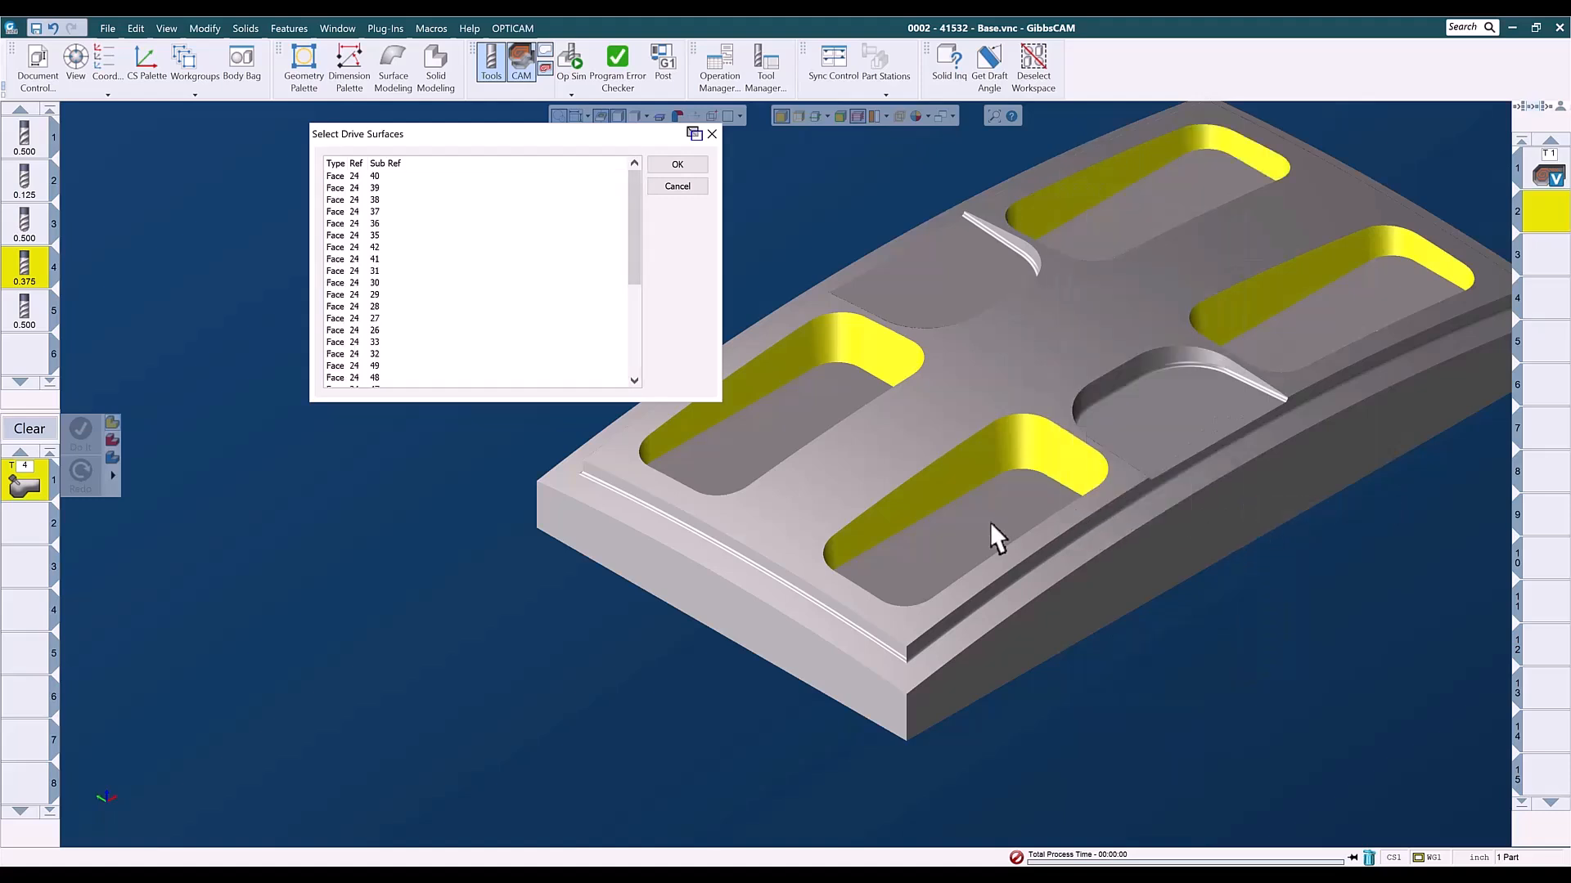
click(675, 167)
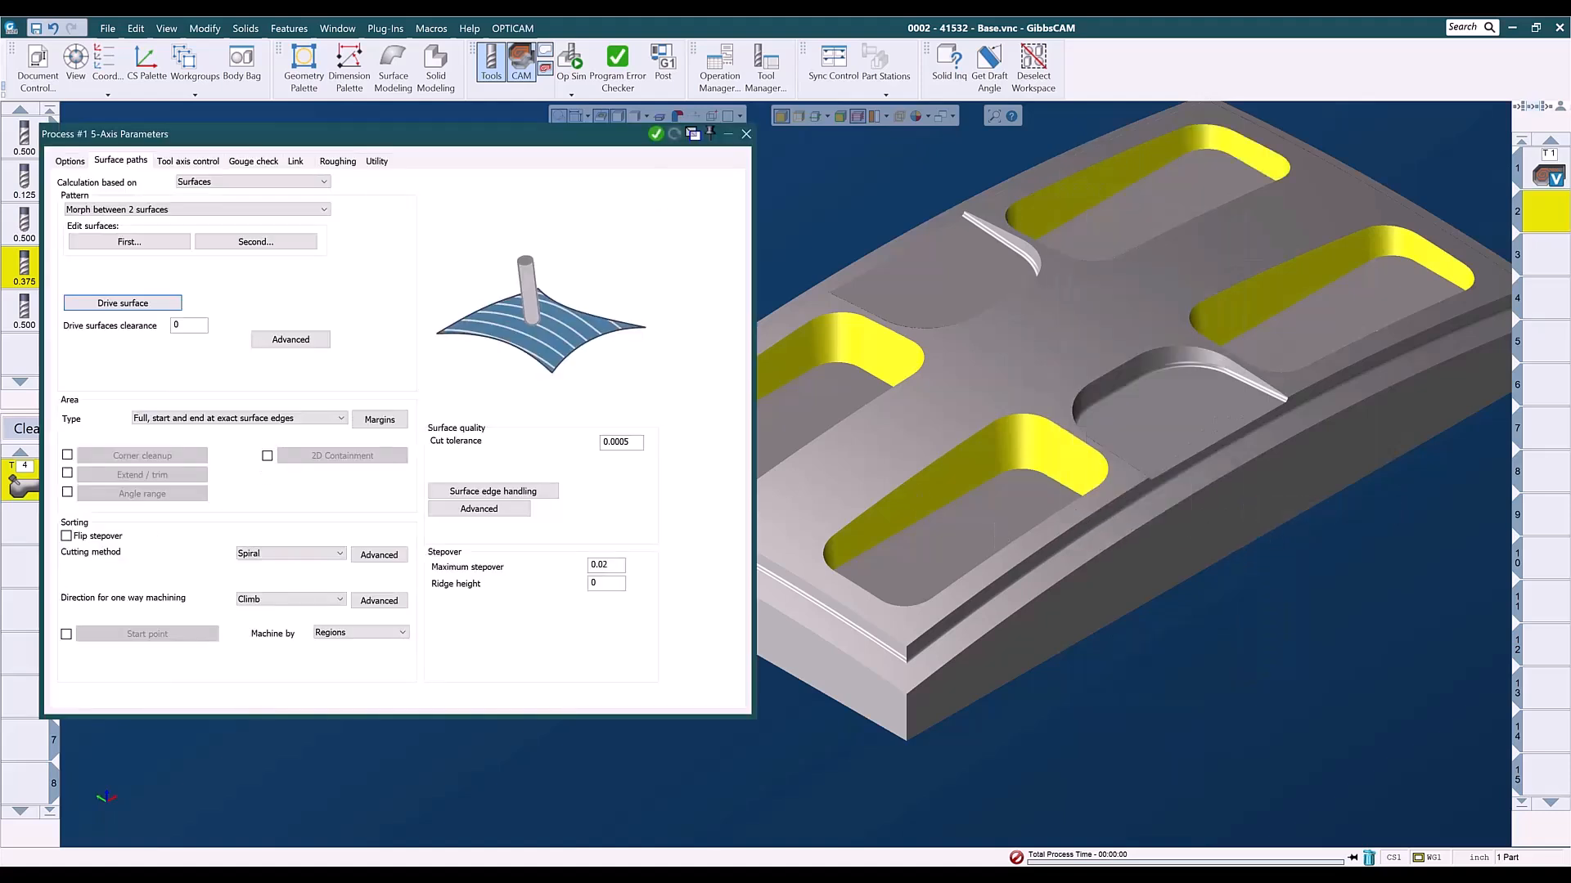
- Set the base's large curved top face as the first edge surface of the morph pattern
click(127, 243)
click(937, 434)
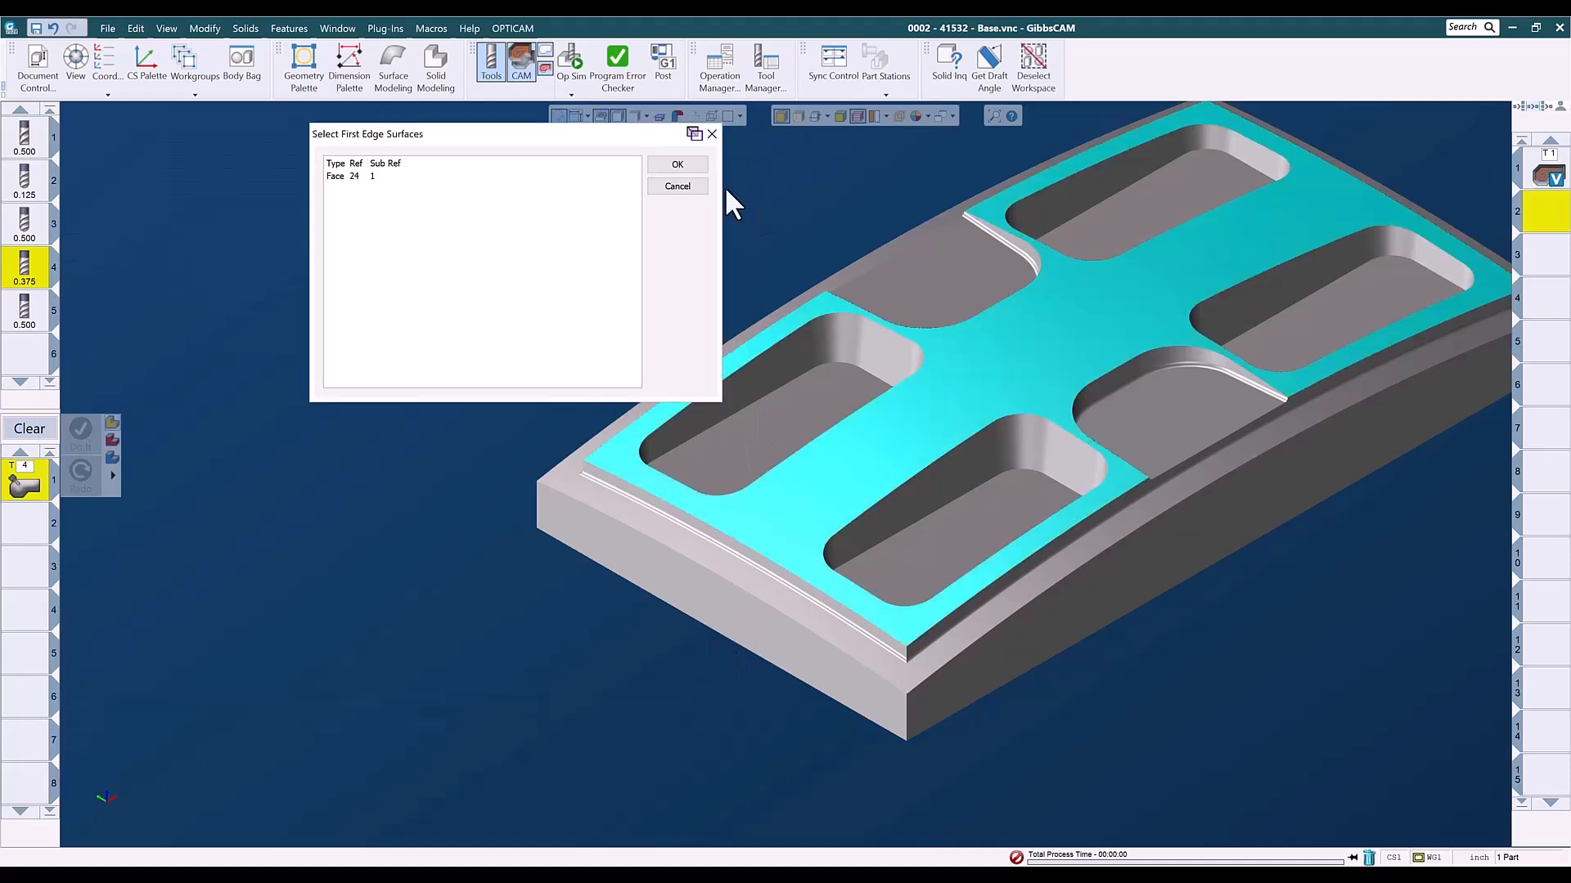
click(680, 168)
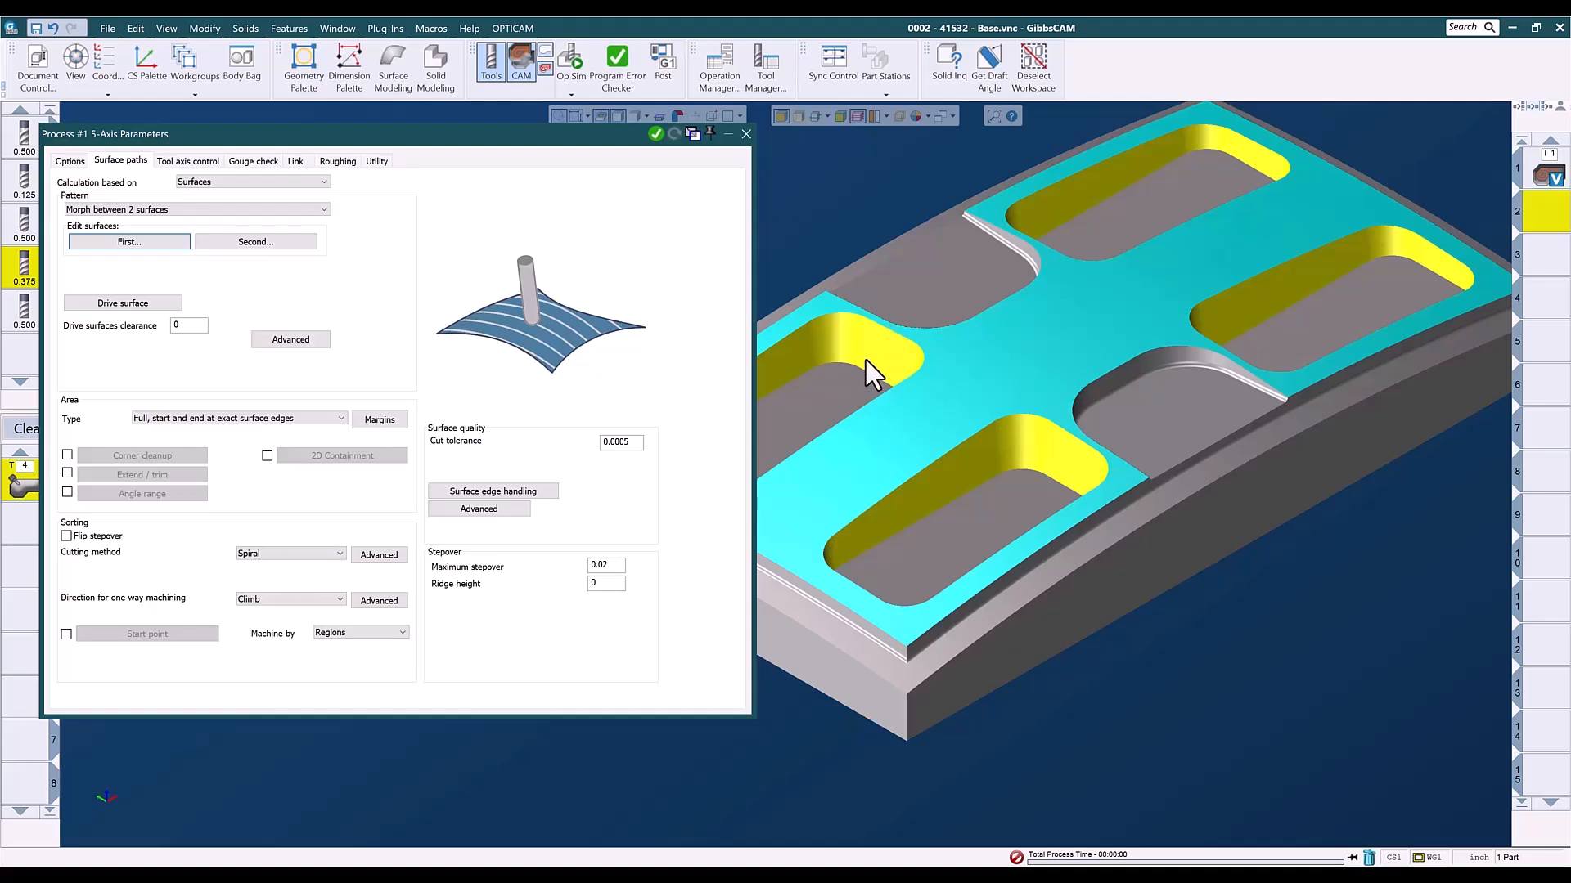
- Set the floor faces of all four deep pockets as the second edge surfaces of the morph pattern
click(255, 243)
click(779, 414)
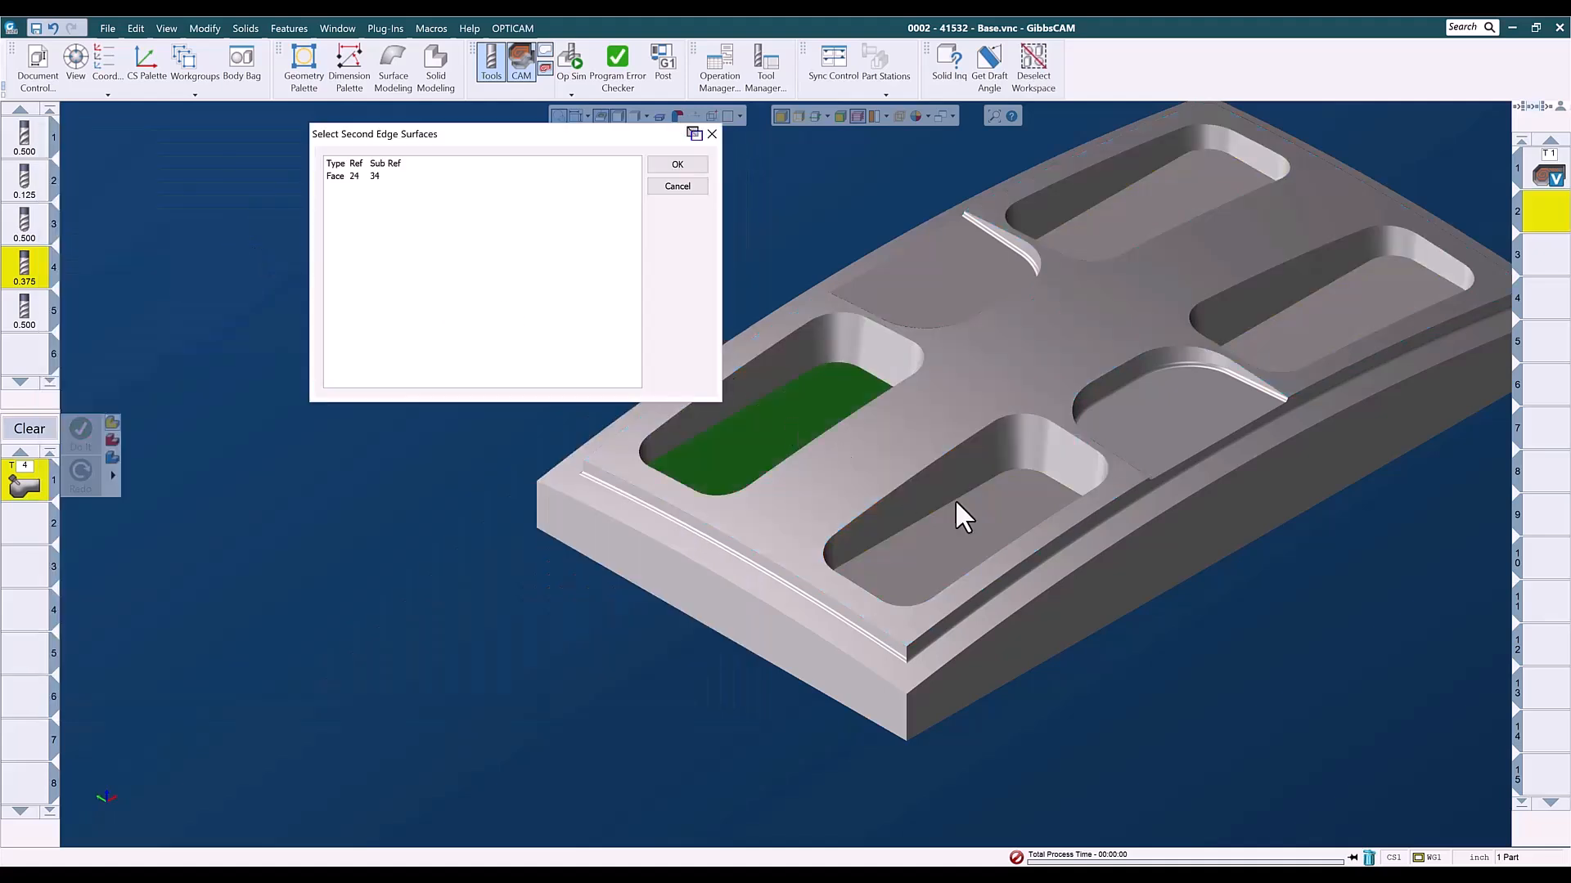
click(984, 514)
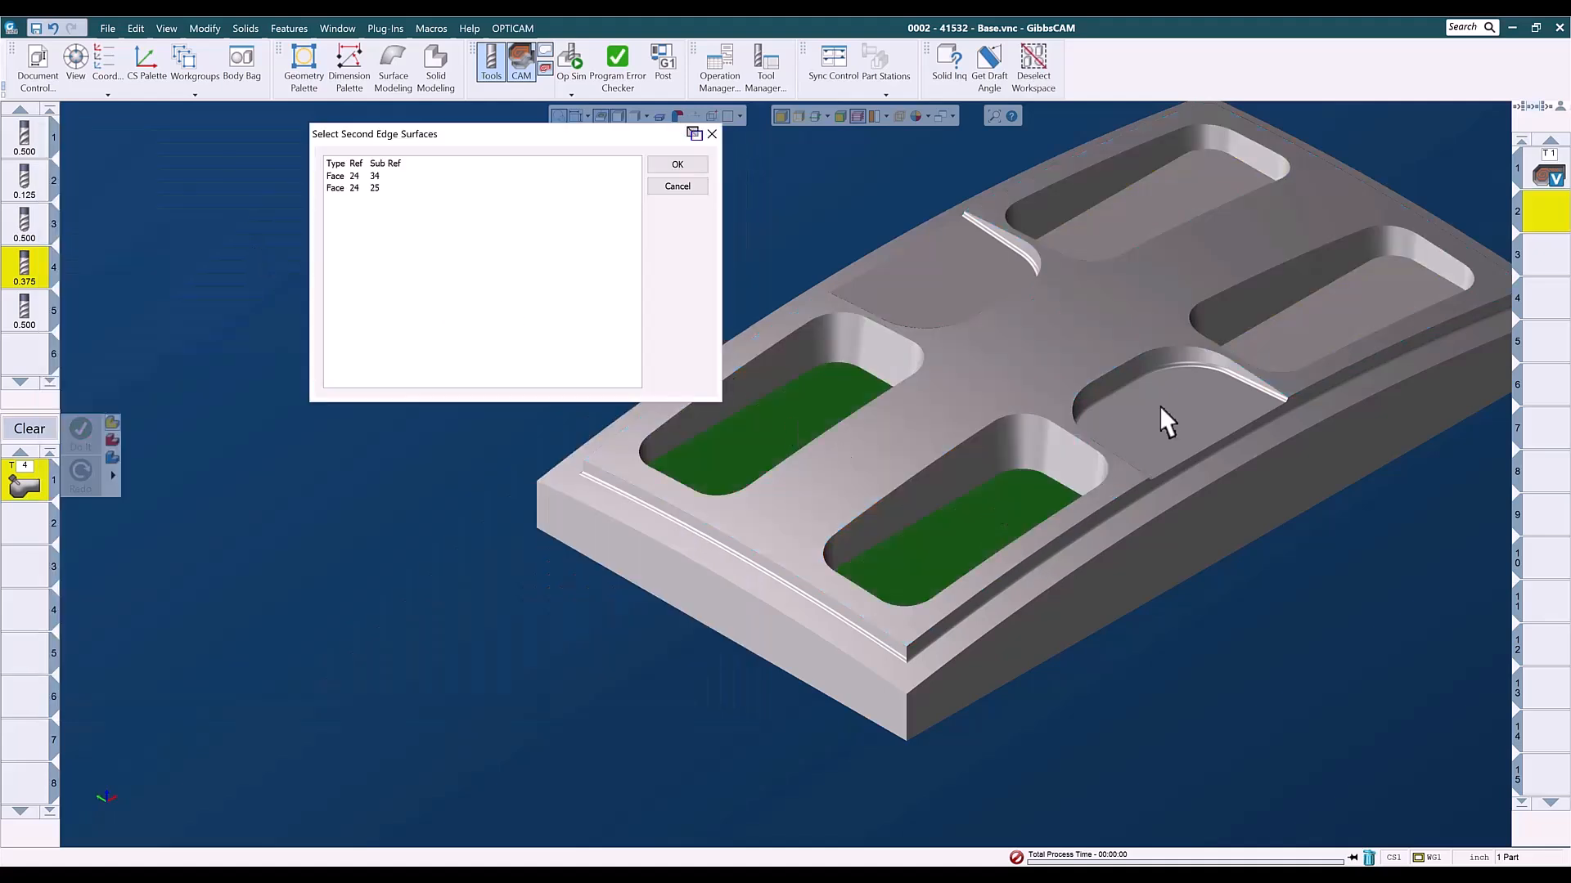
click(1317, 325)
click(1137, 219)
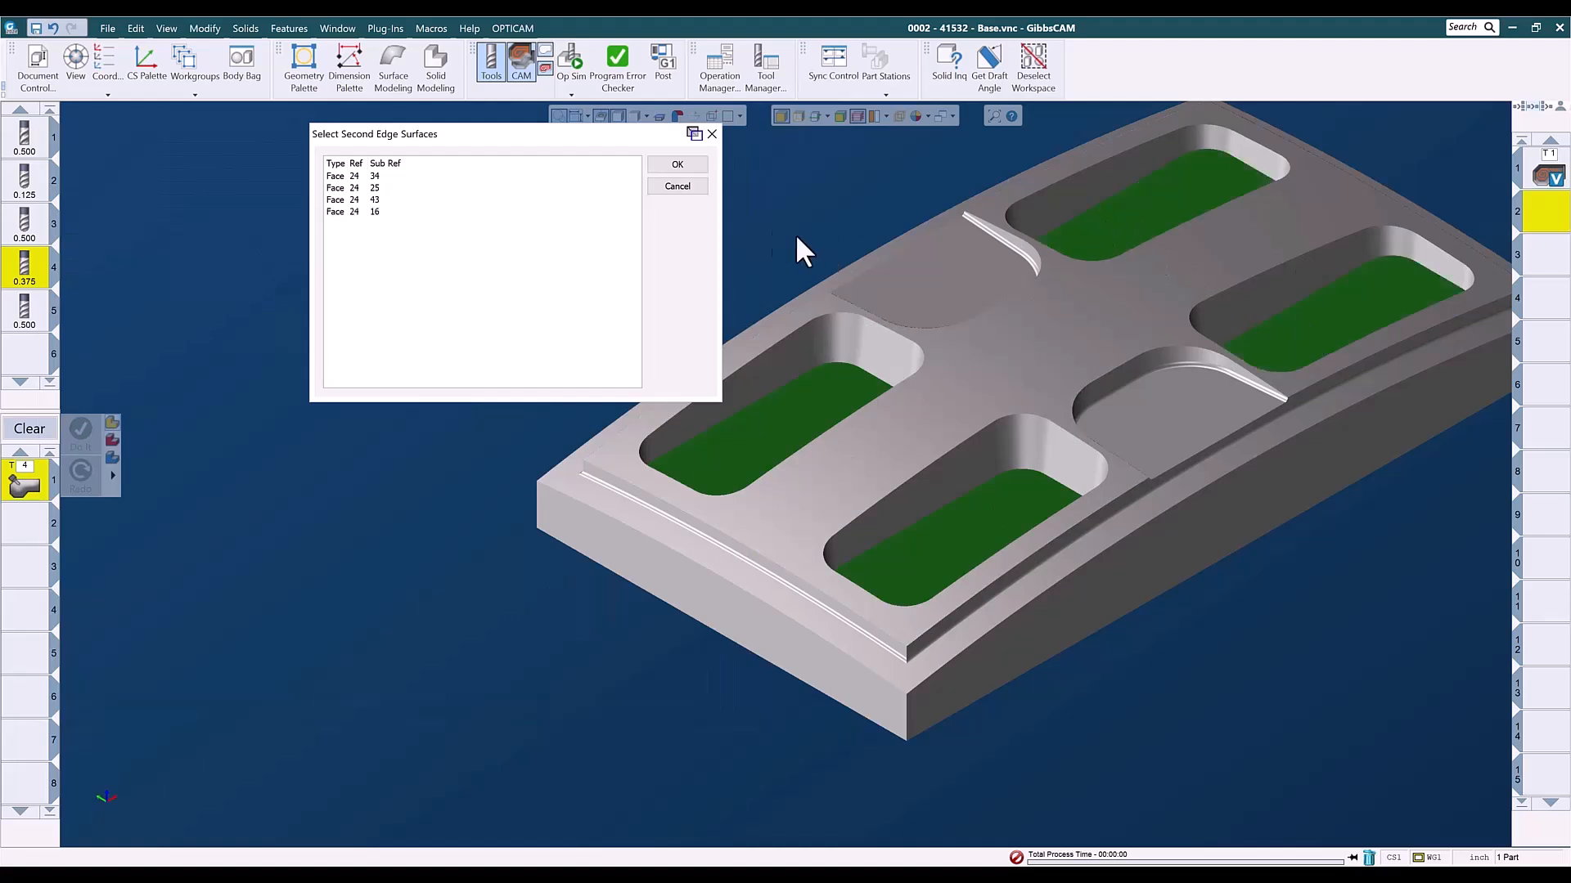
click(677, 165)
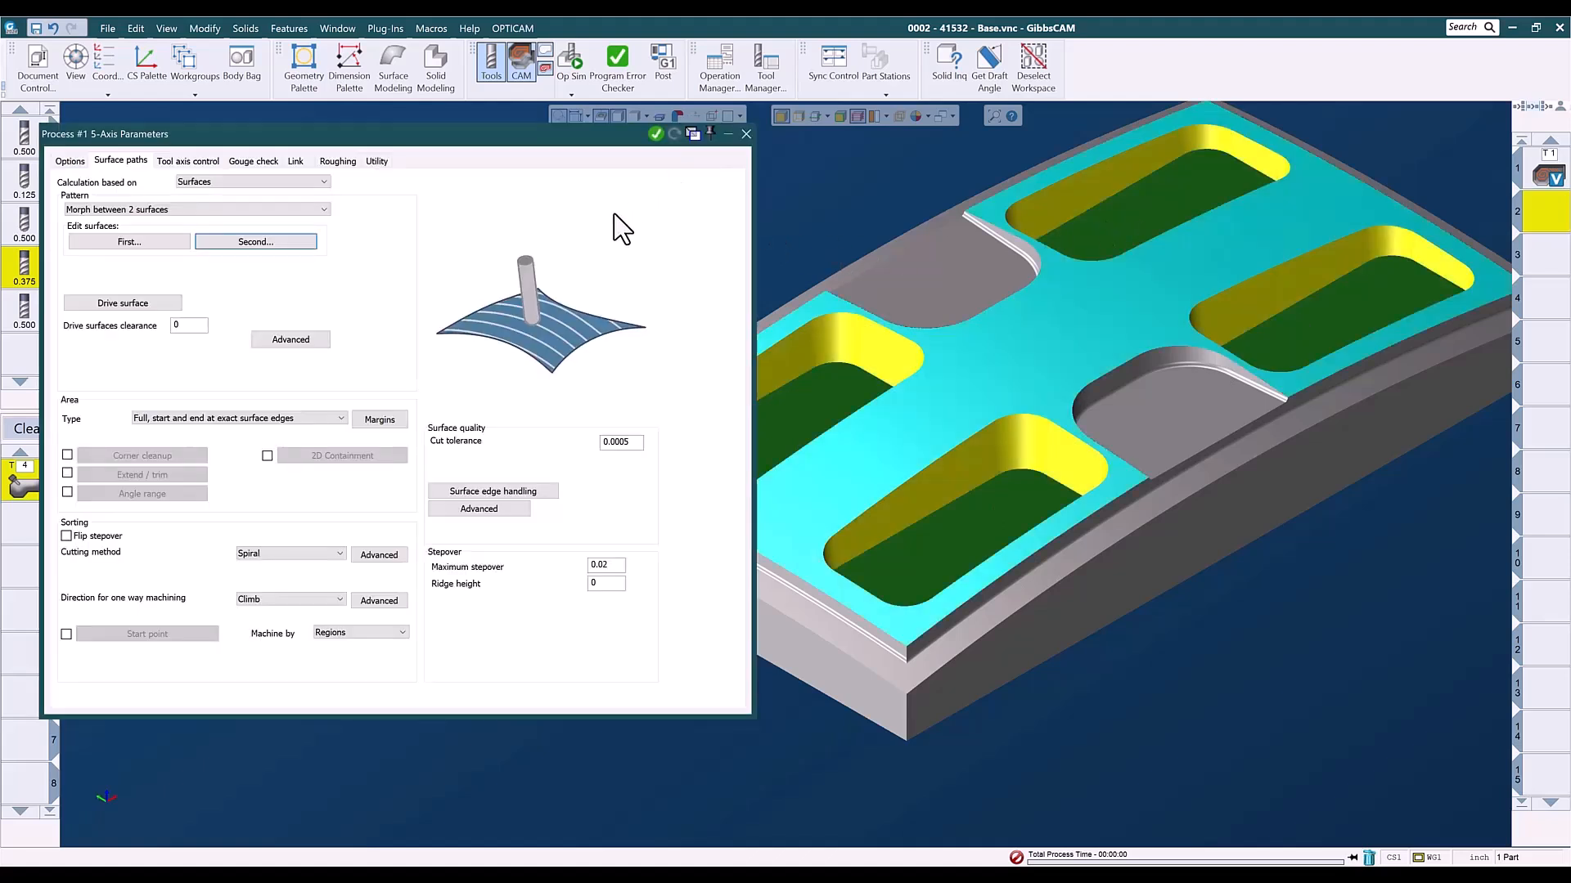
- Generate the pocket wall finishing toolpath, close the process parameters and make the third operation slot current
click(658, 136)
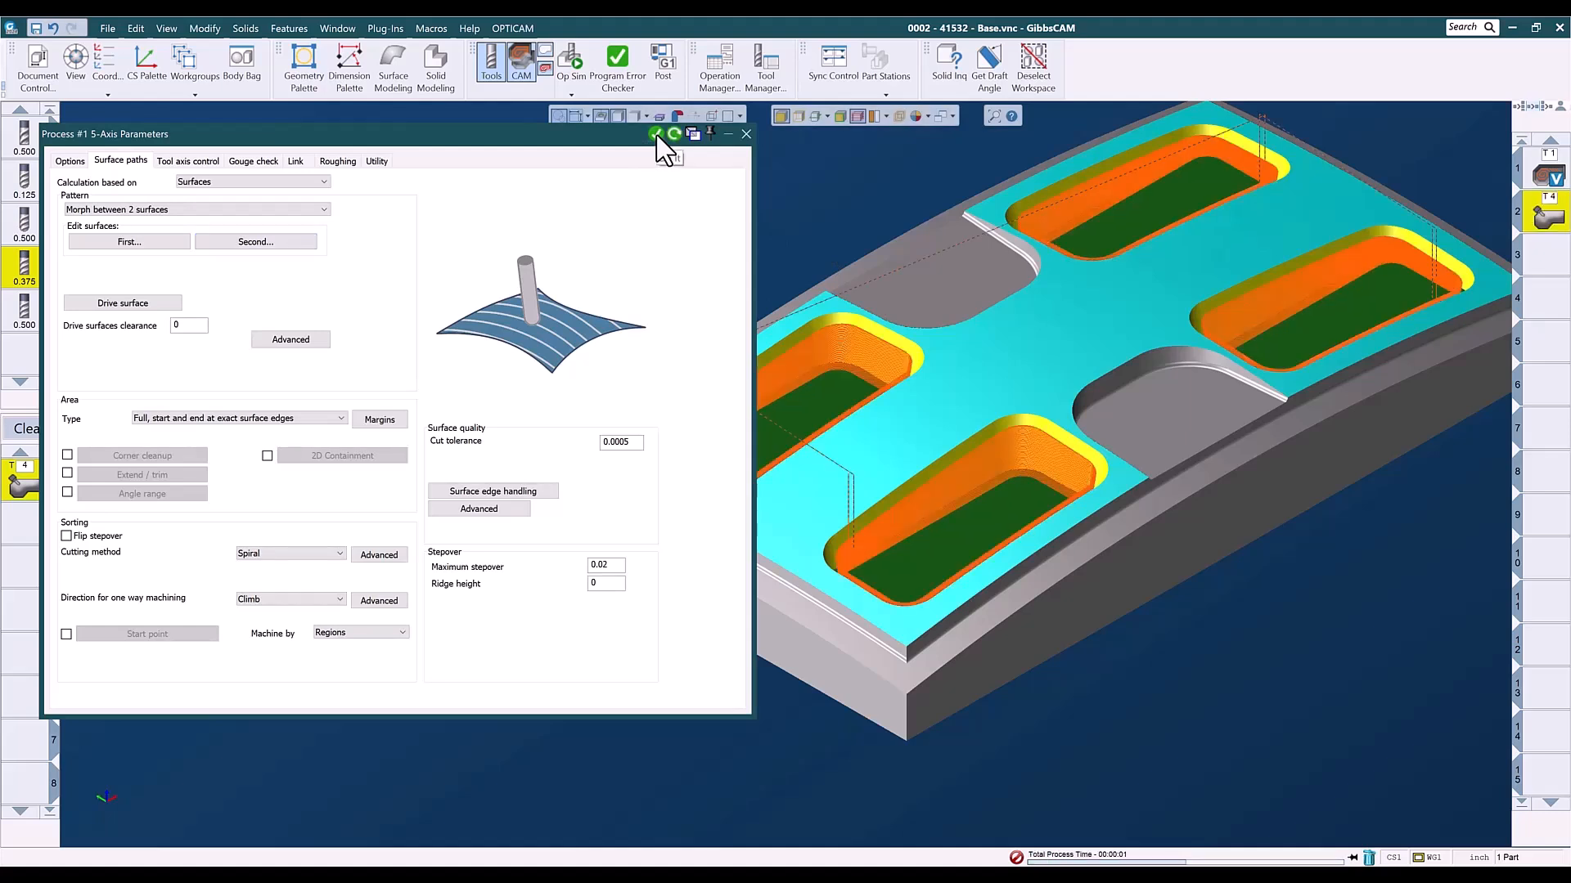
click(746, 133)
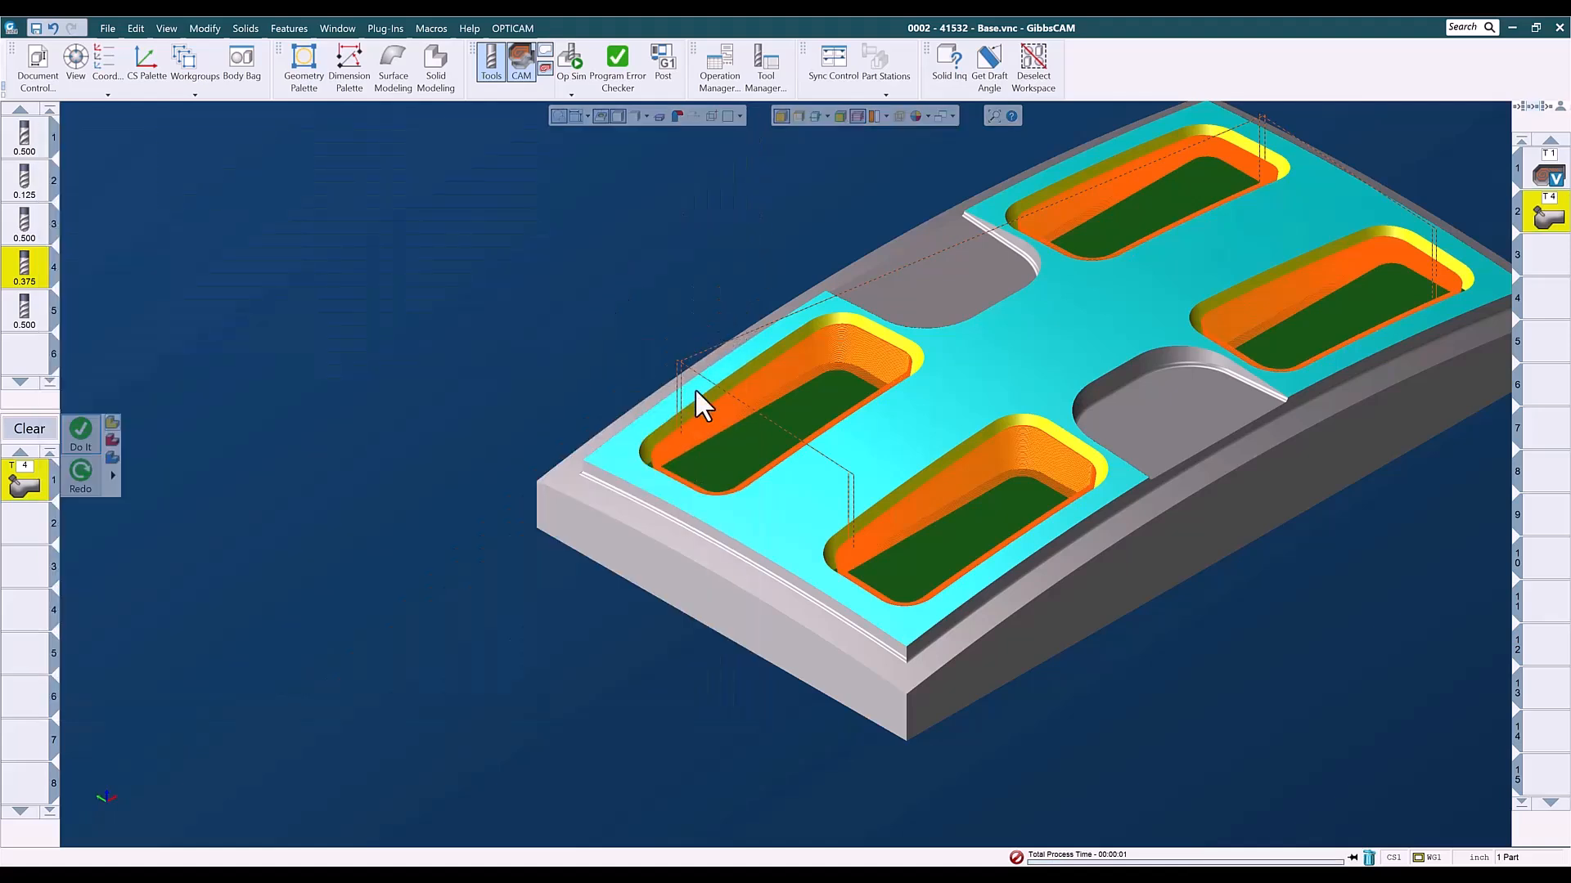
click(1549, 256)
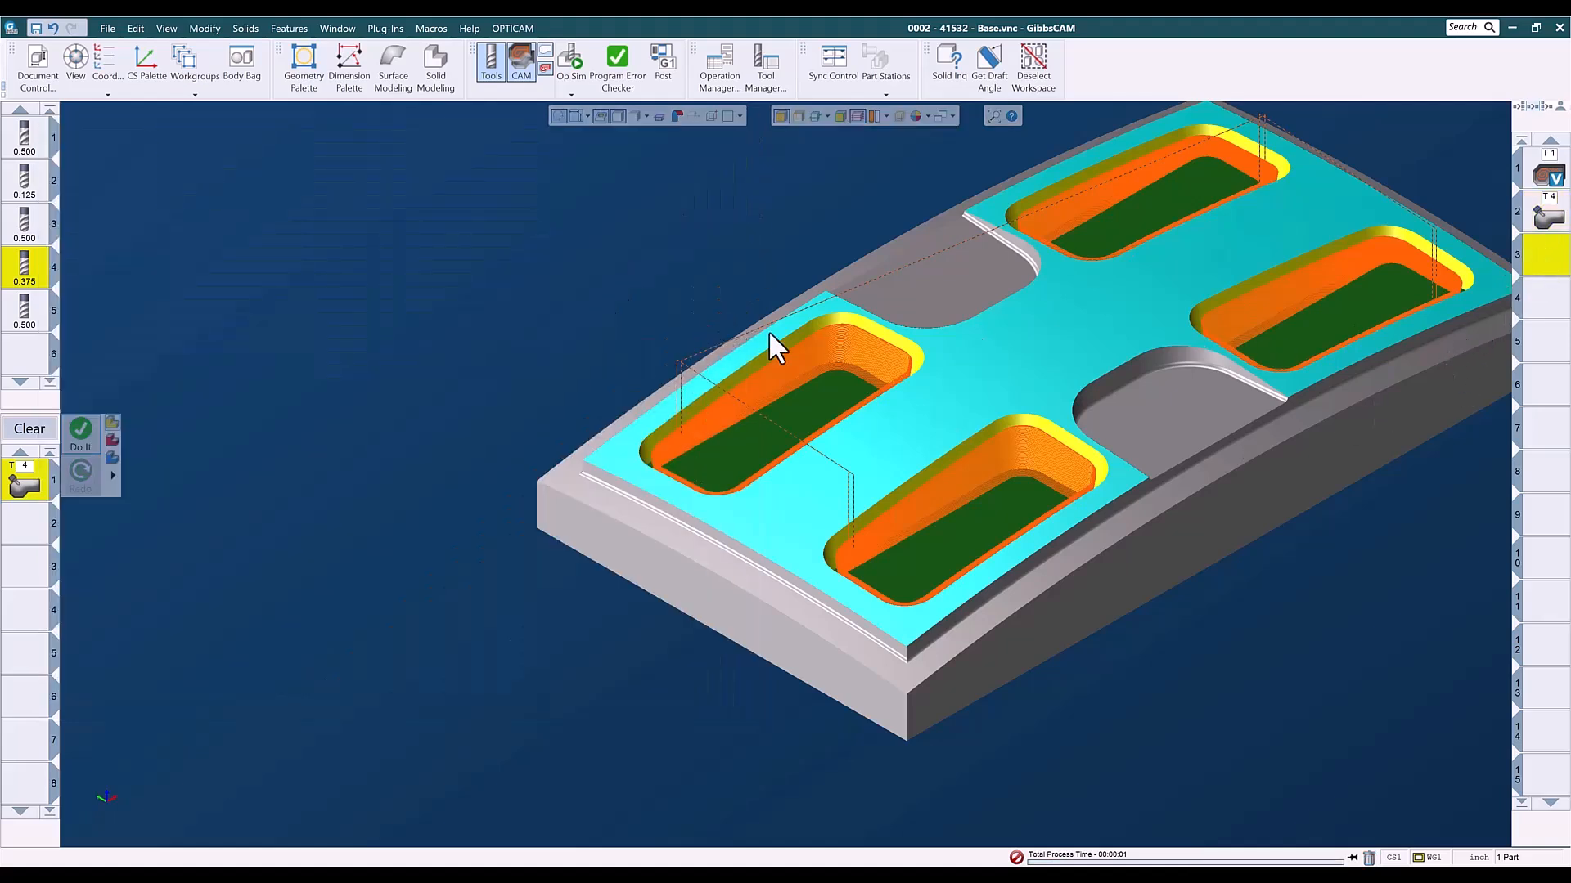
- Redraw the view, deselect everything in the workspace and clear the process list
key(ctrl+r)
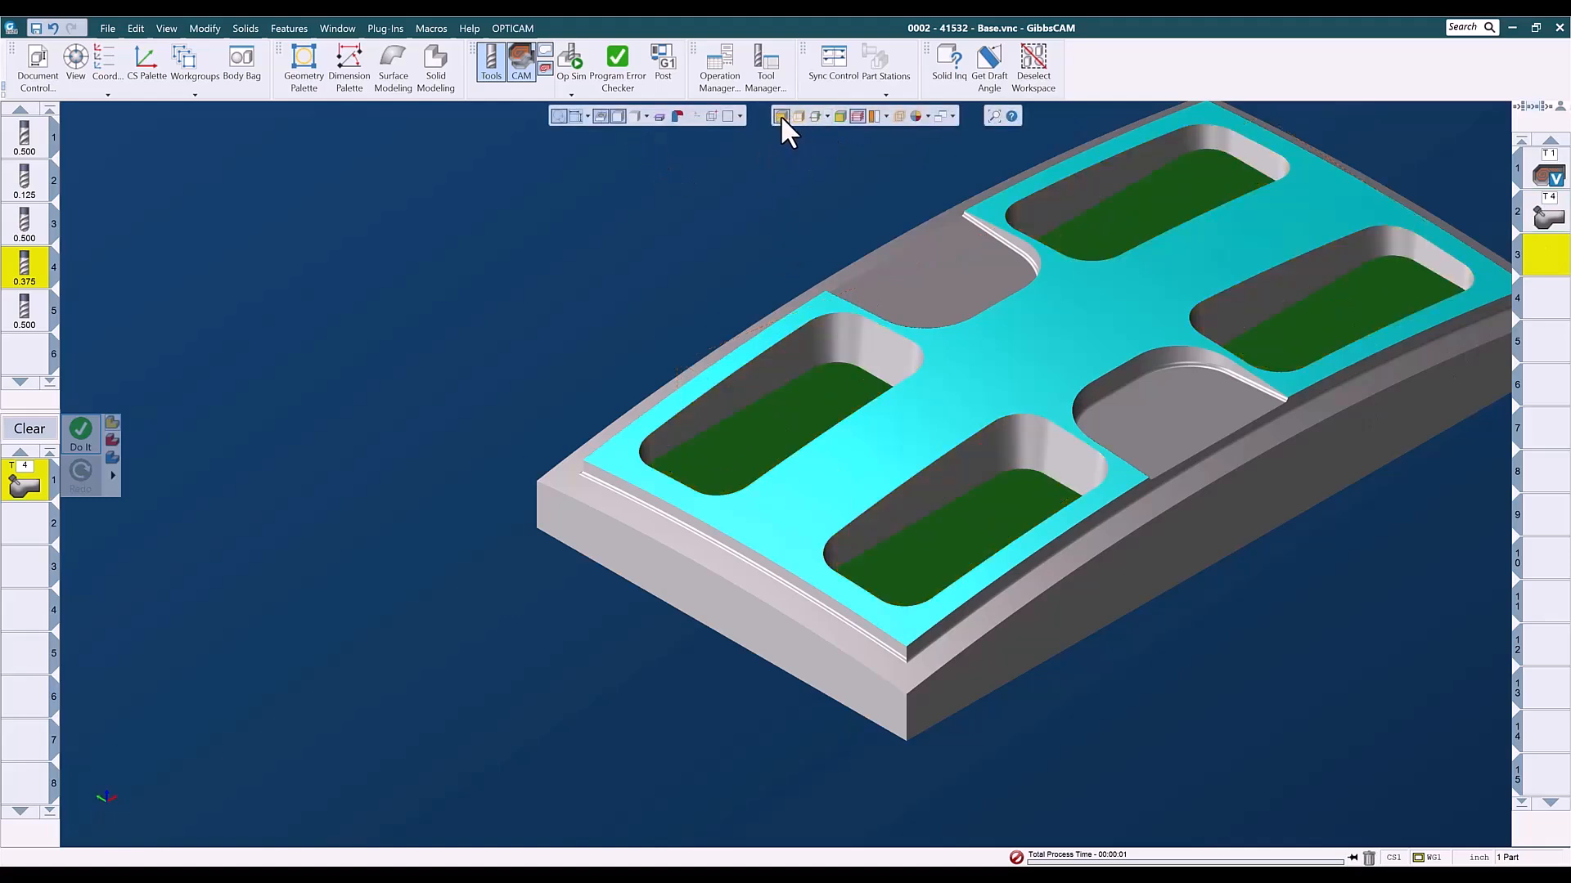
click(1035, 82)
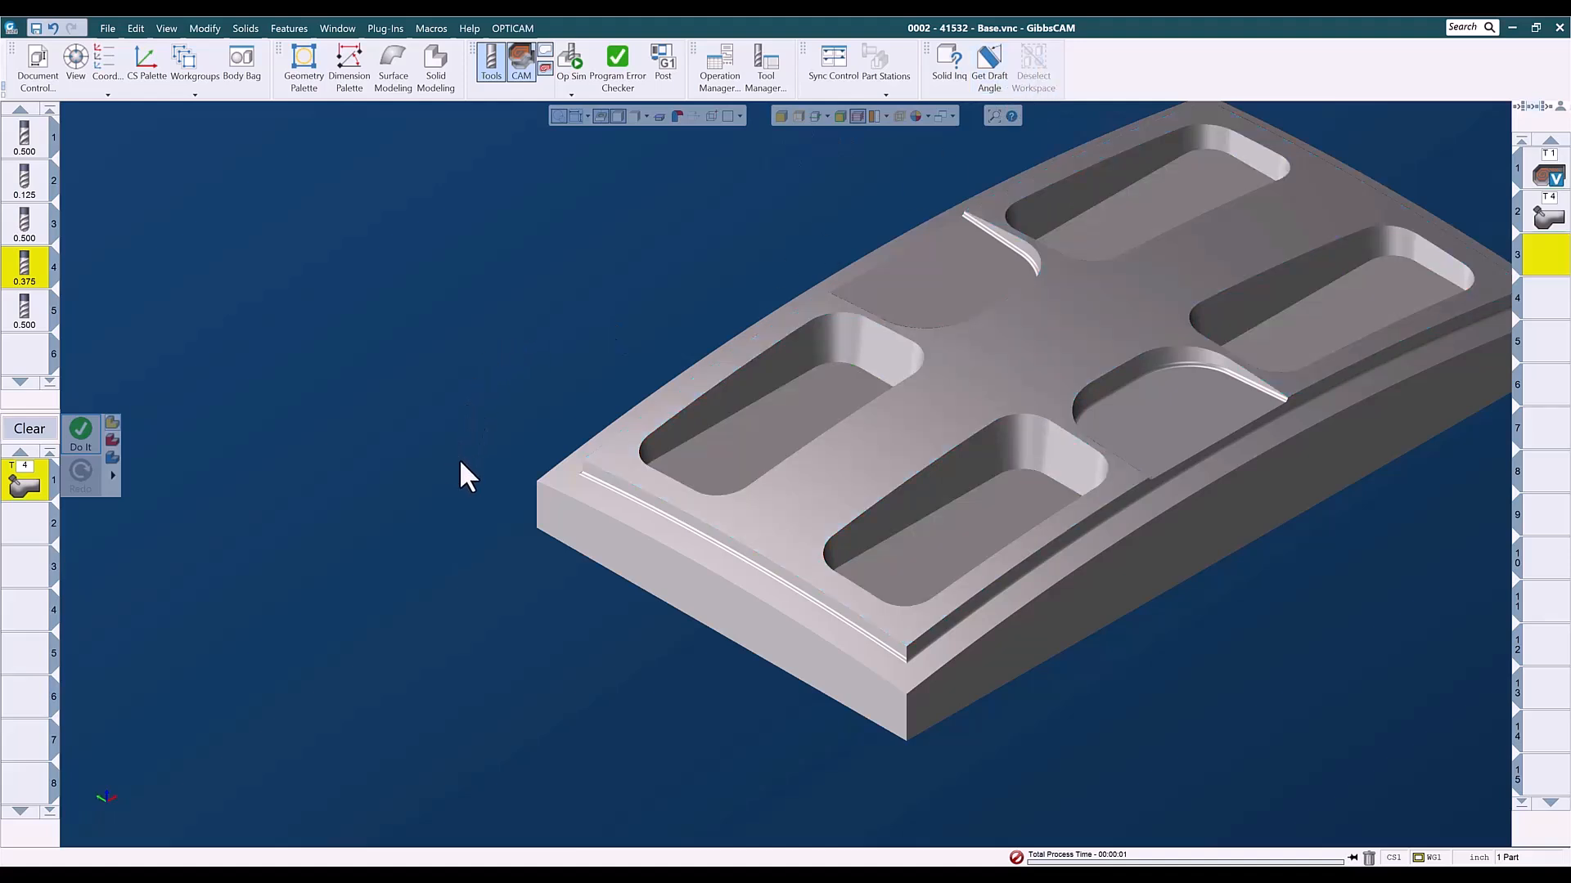
click(74, 432)
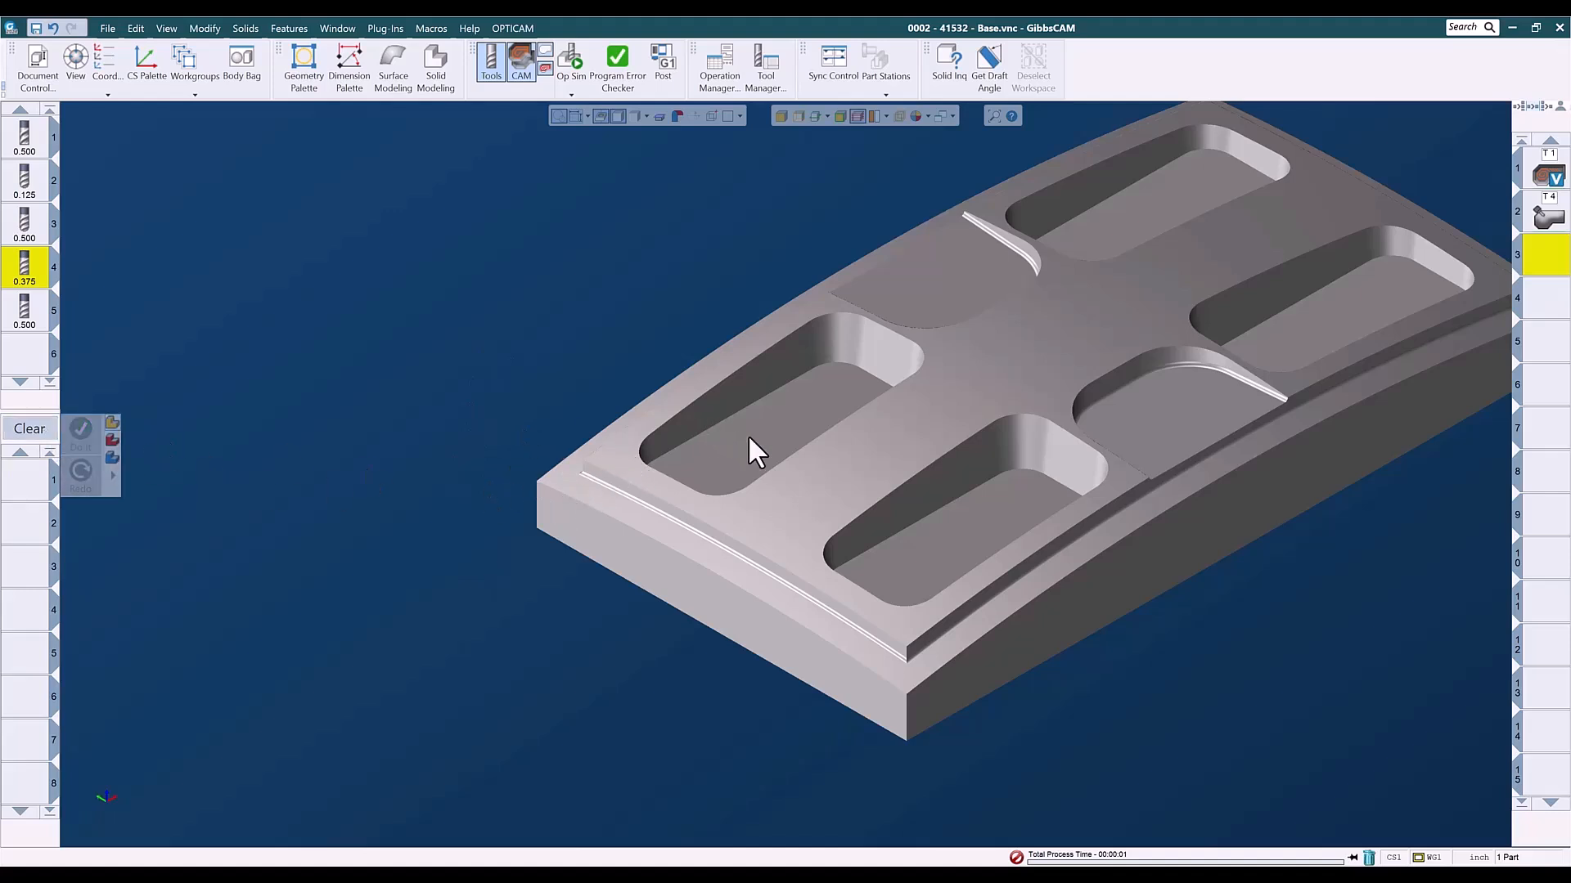
click(748, 434)
click(782, 115)
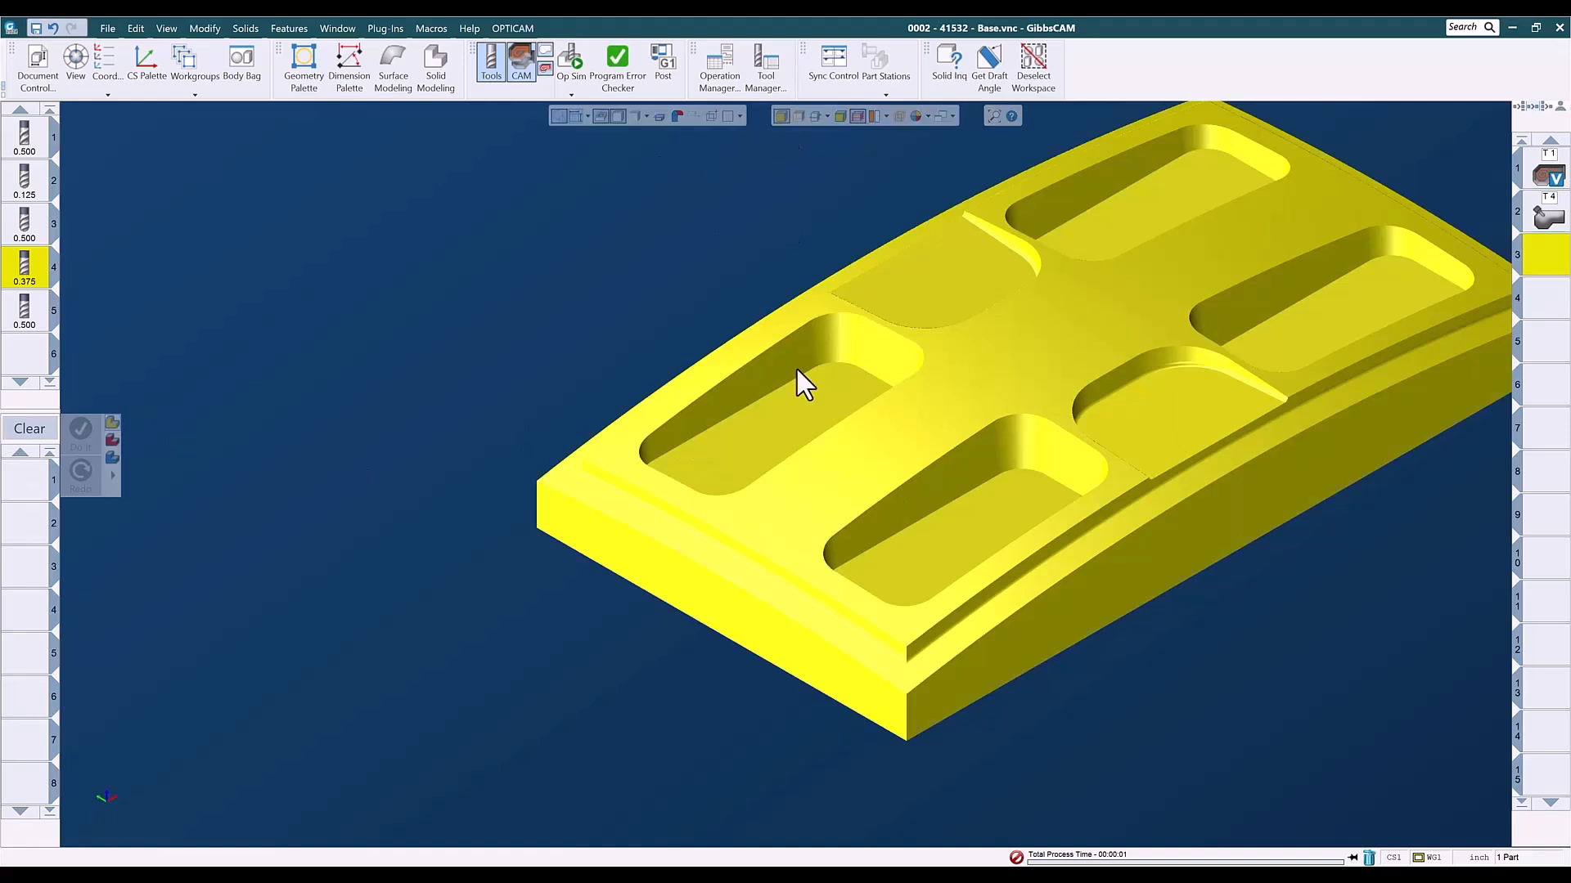
click(785, 435)
click(937, 529)
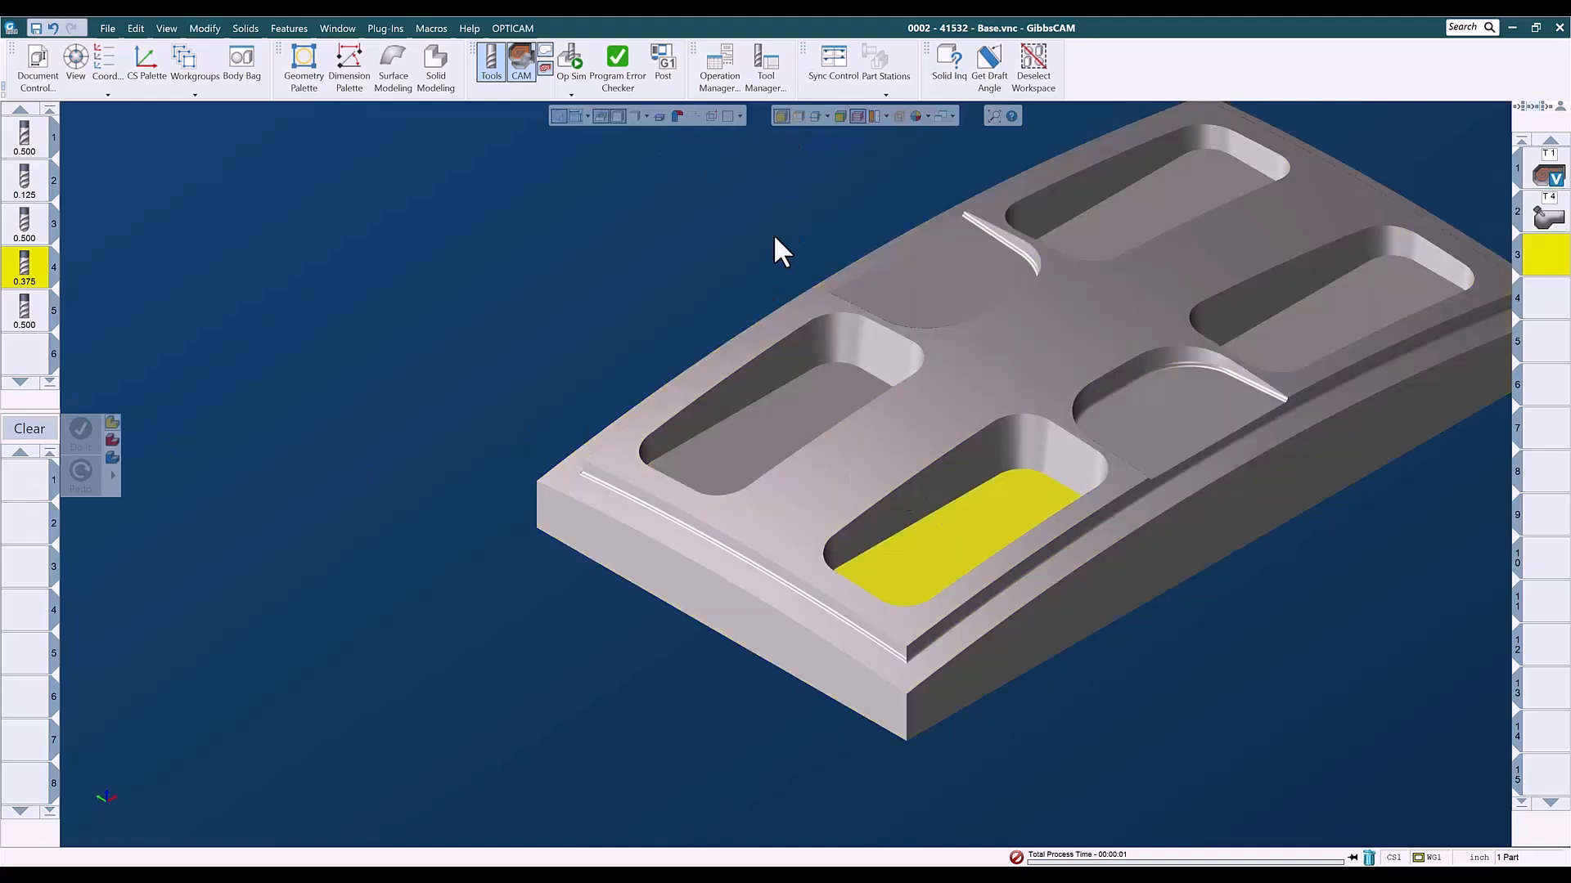
click(581, 281)
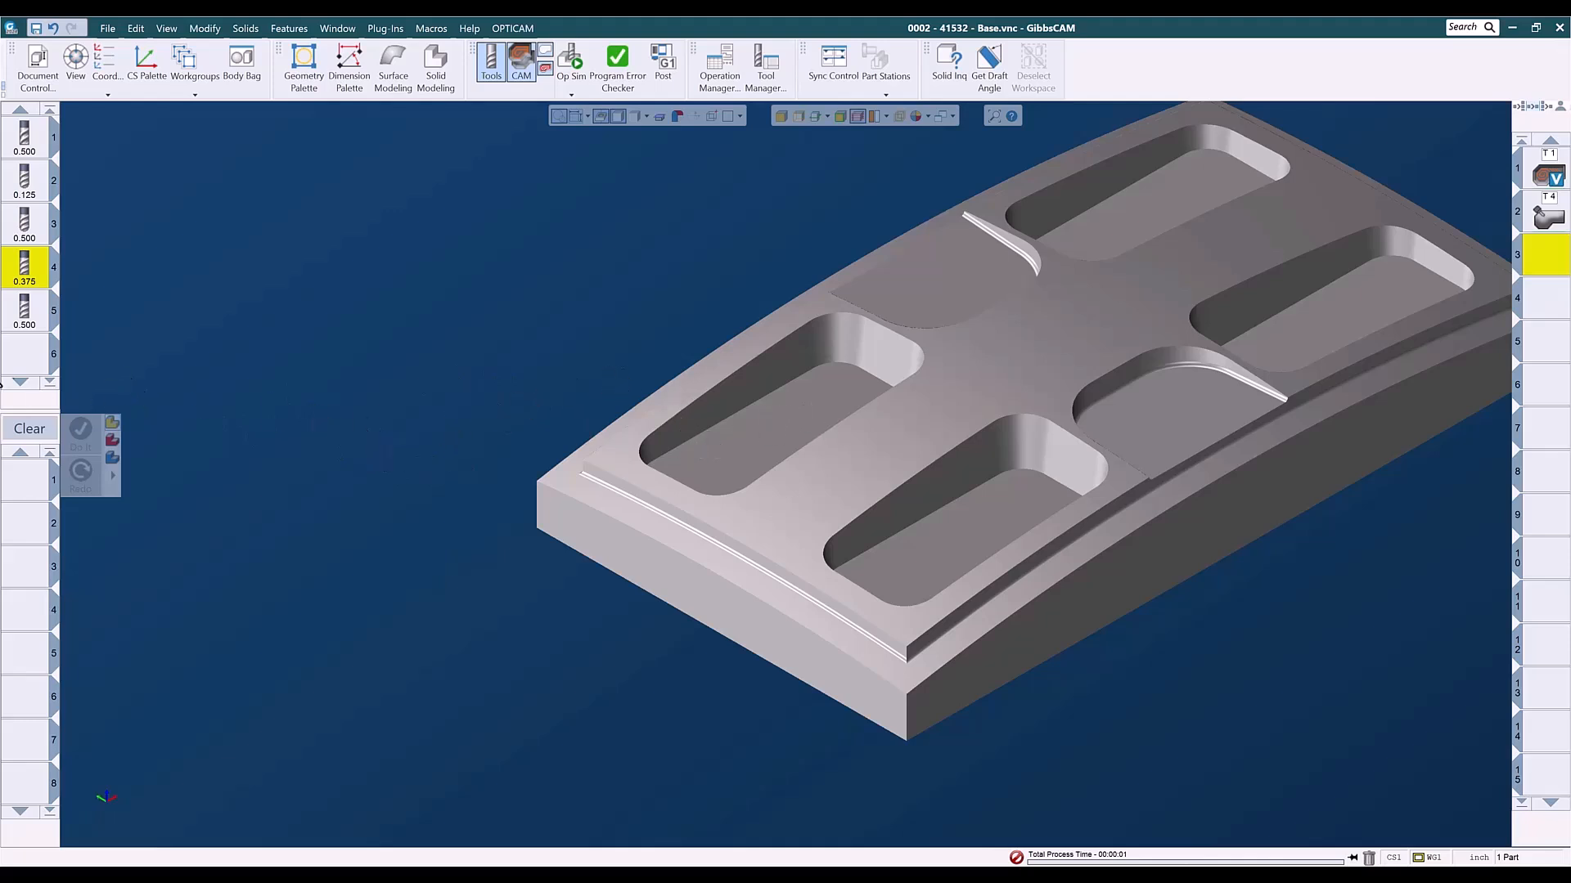
- Load the saved 3-axis Adv 3D process list for cutting flats with the .5 end mill
right_click(26, 488)
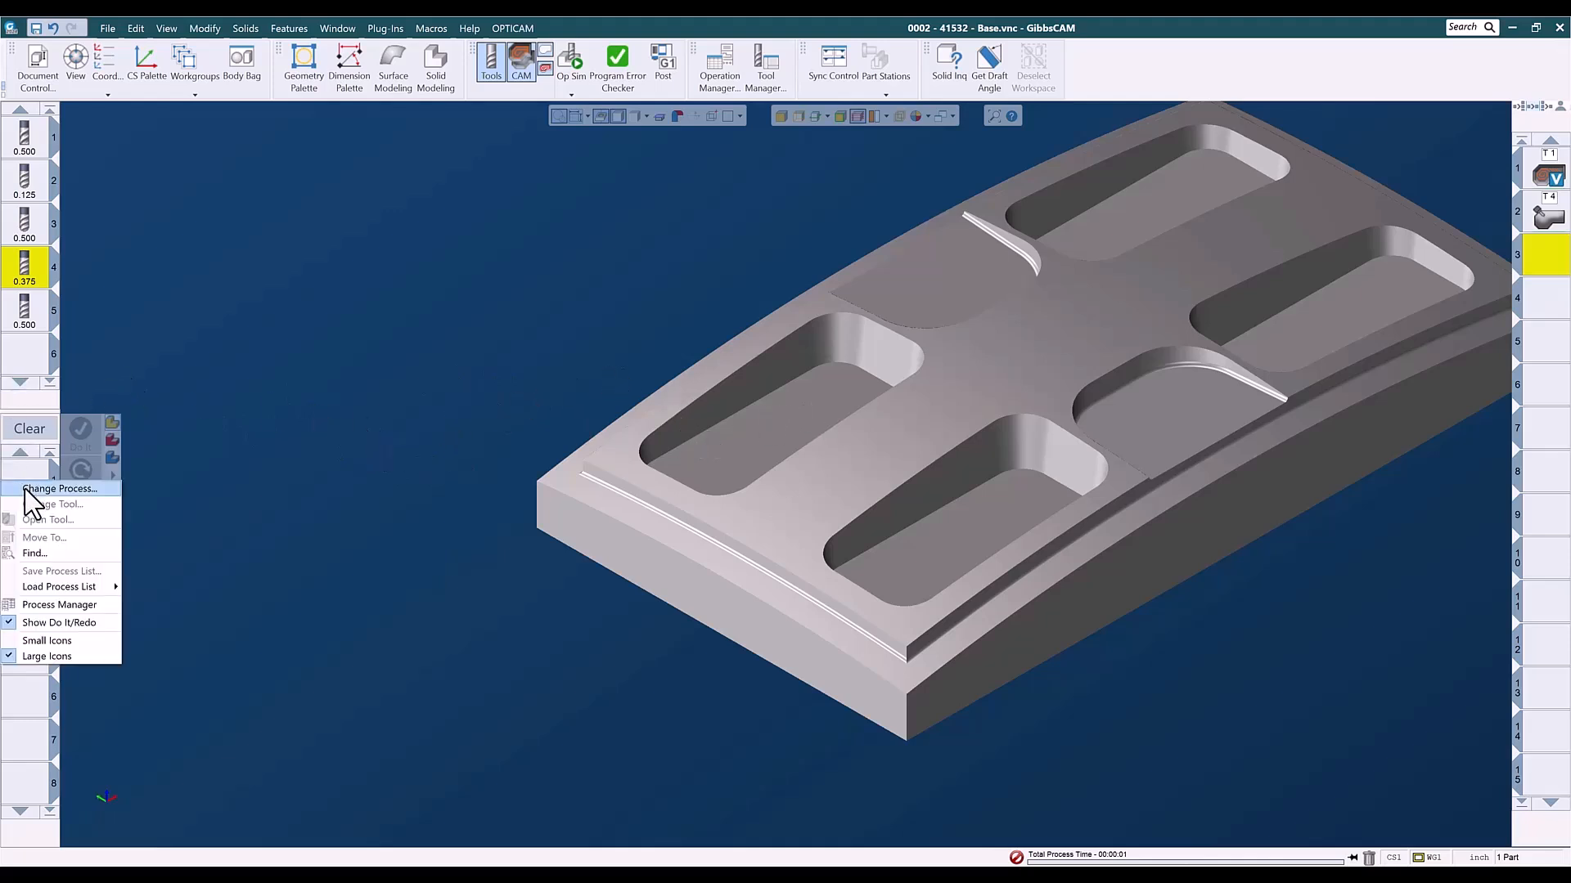
mouse_move(51, 587)
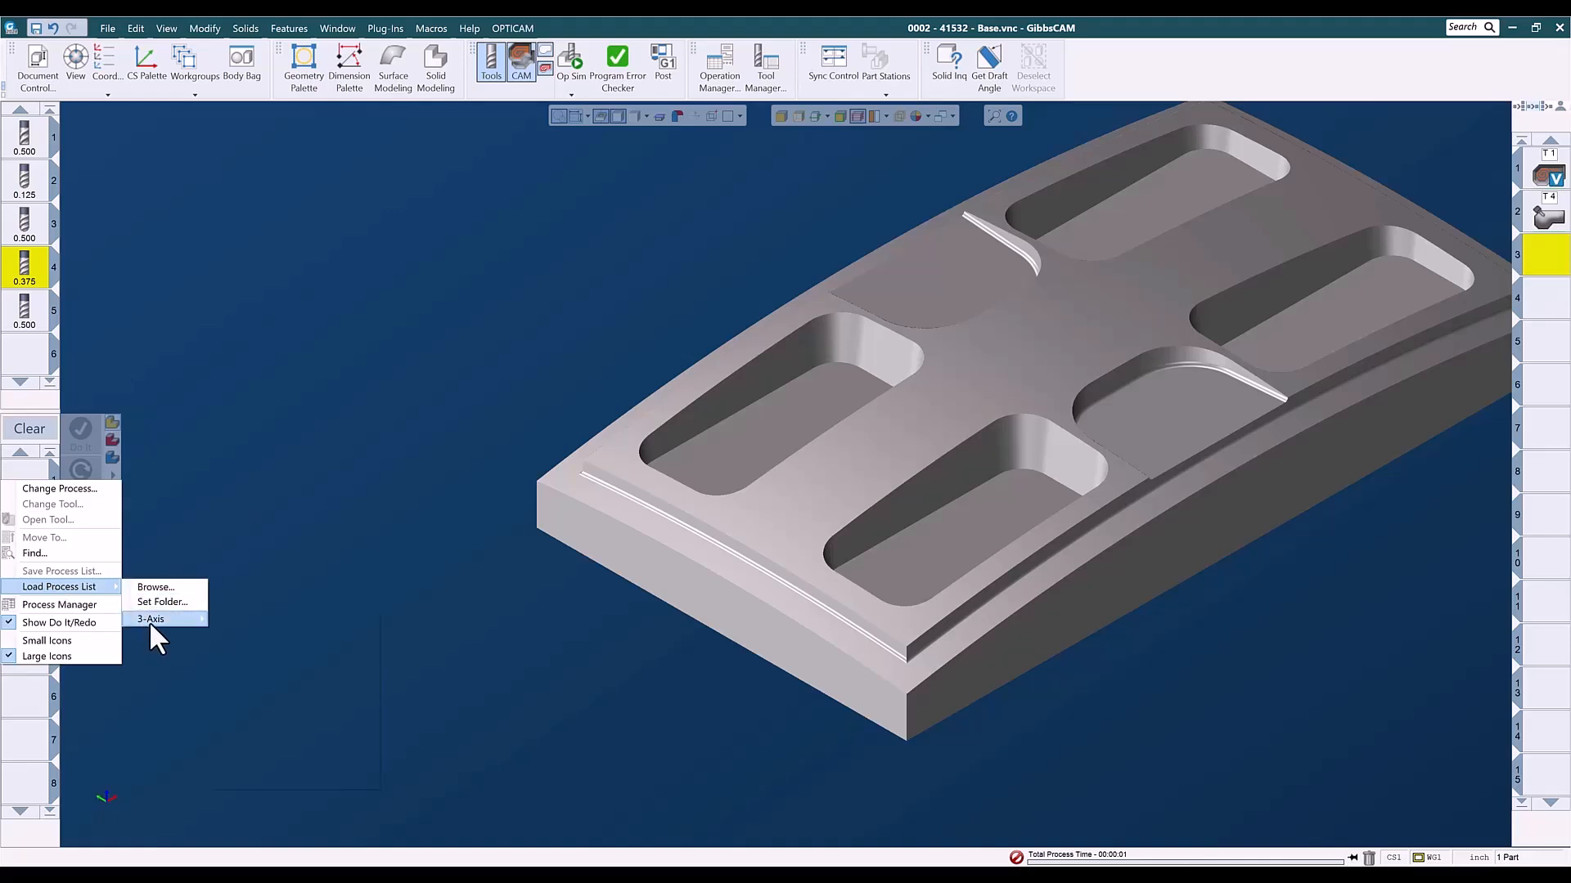
mouse_move(149, 621)
mouse_move(251, 634)
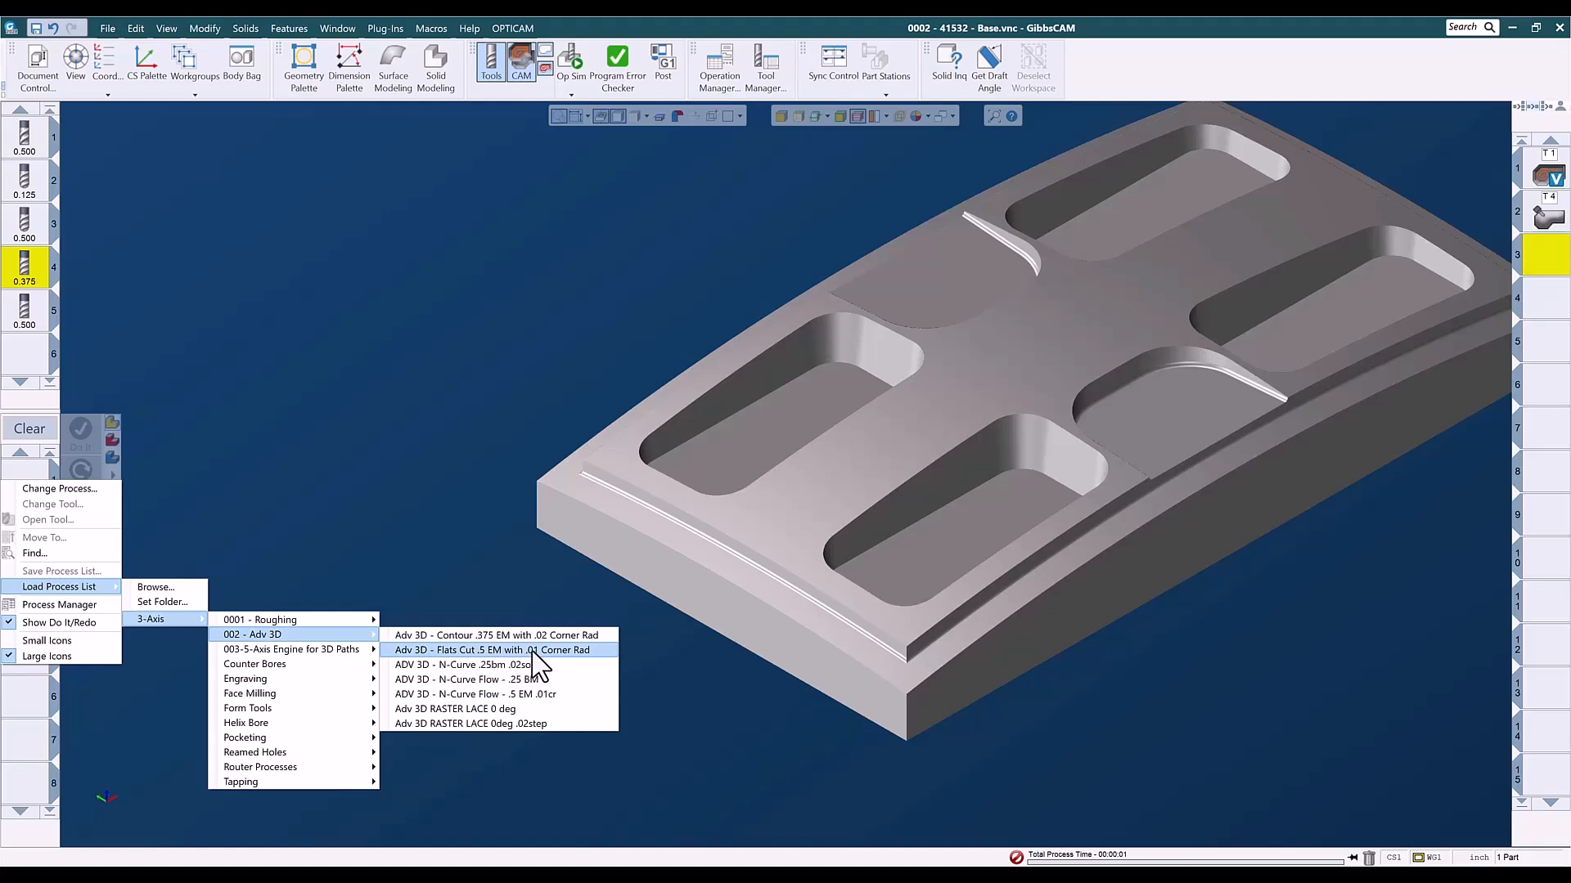
click(532, 651)
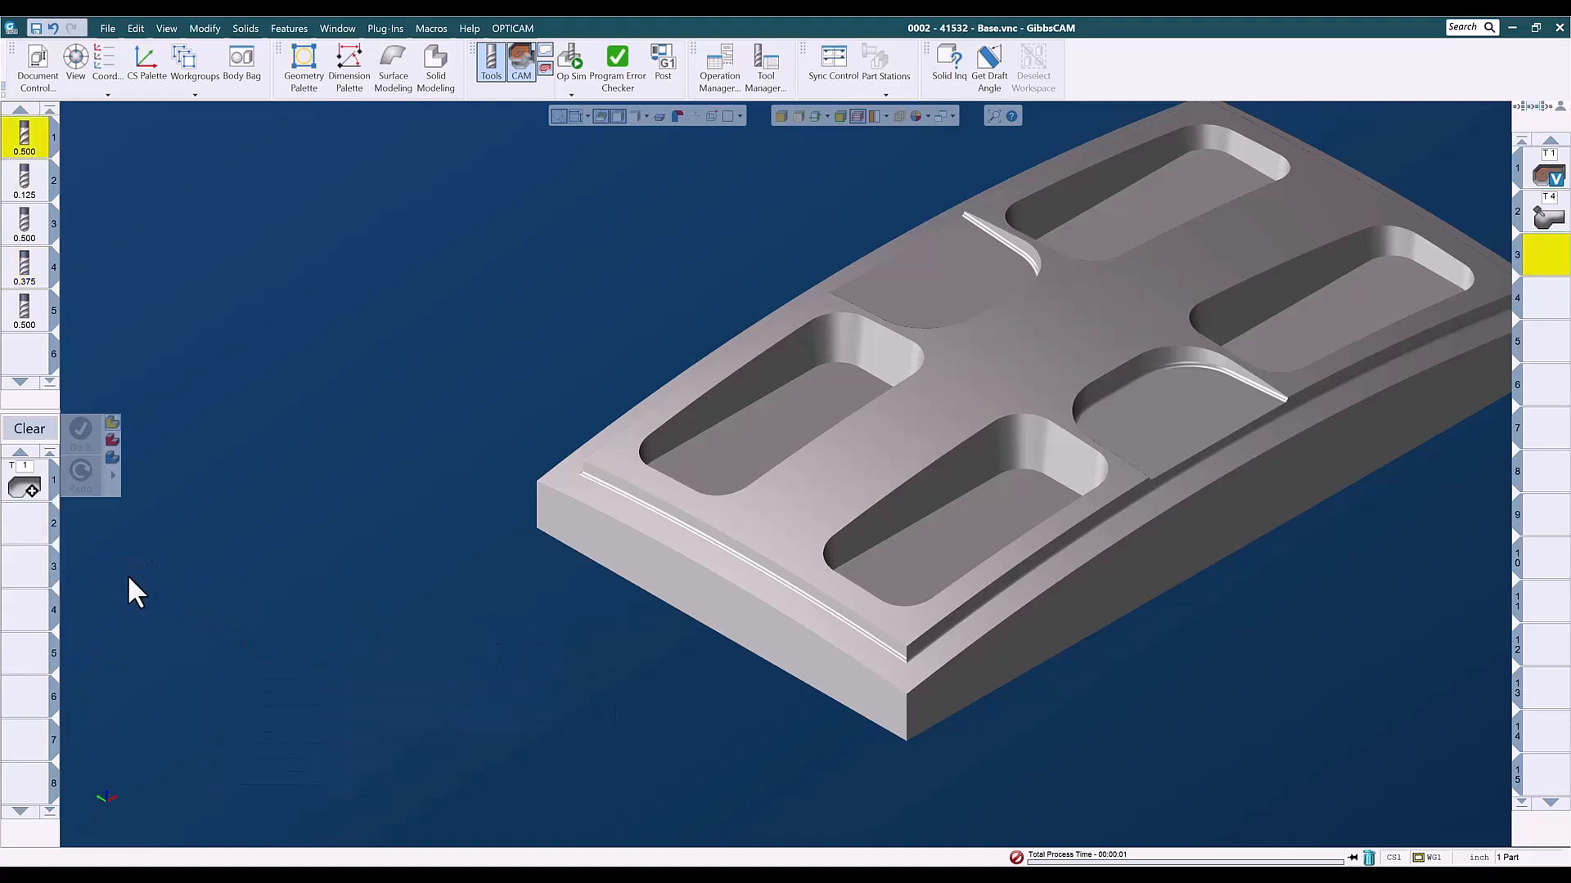
- Generate the flats cutting toolpath on the whole base solid and make the fourth operation slot current
click(584, 513)
right_click(273, 377)
click(288, 330)
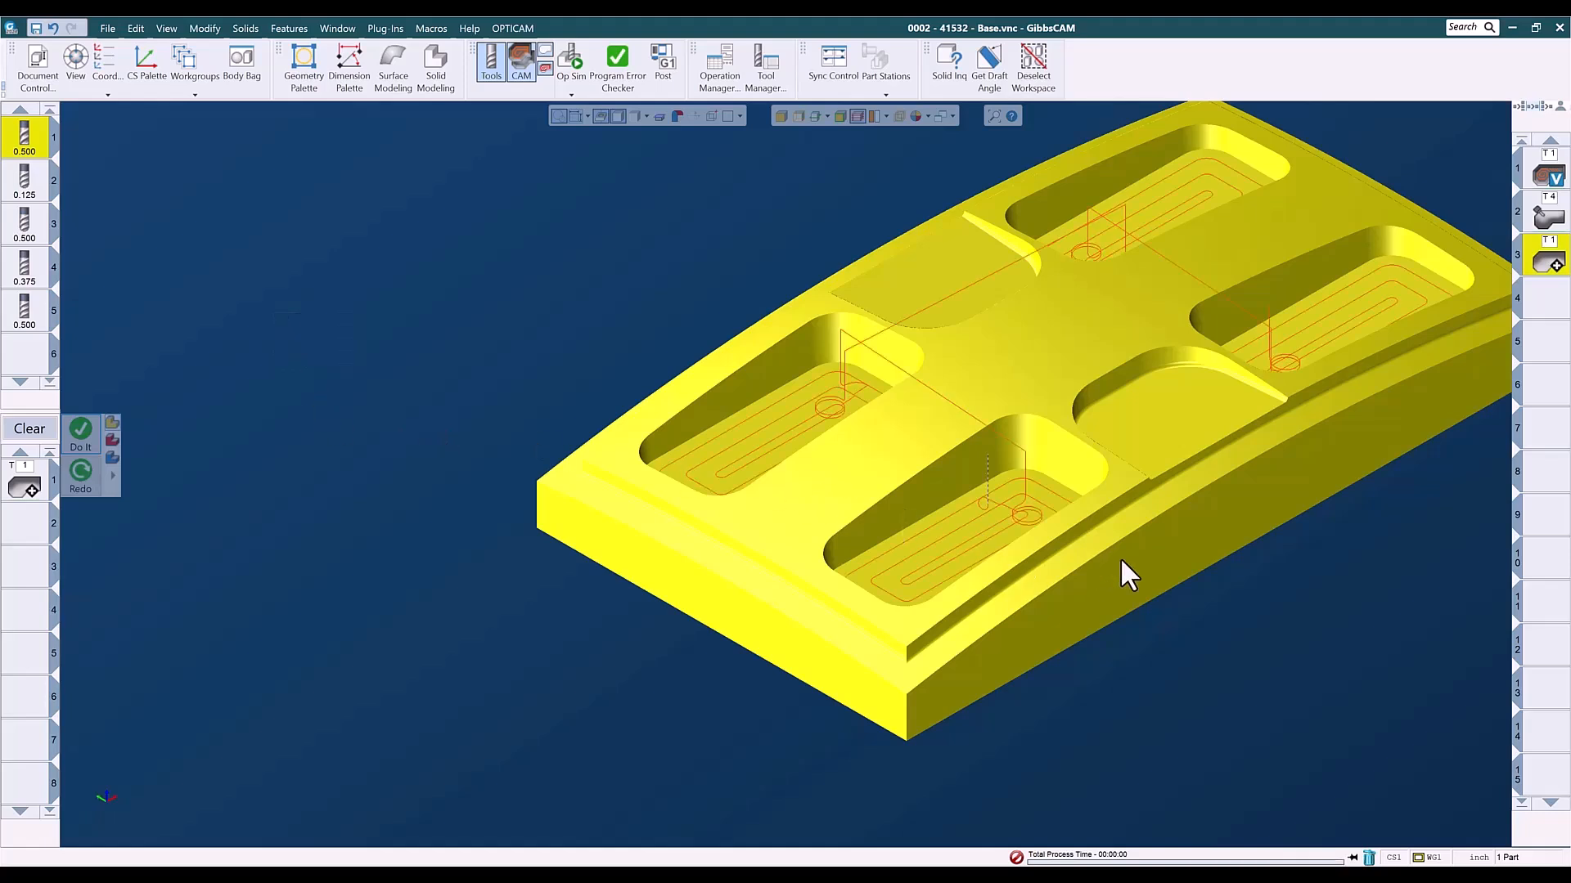
click(1546, 302)
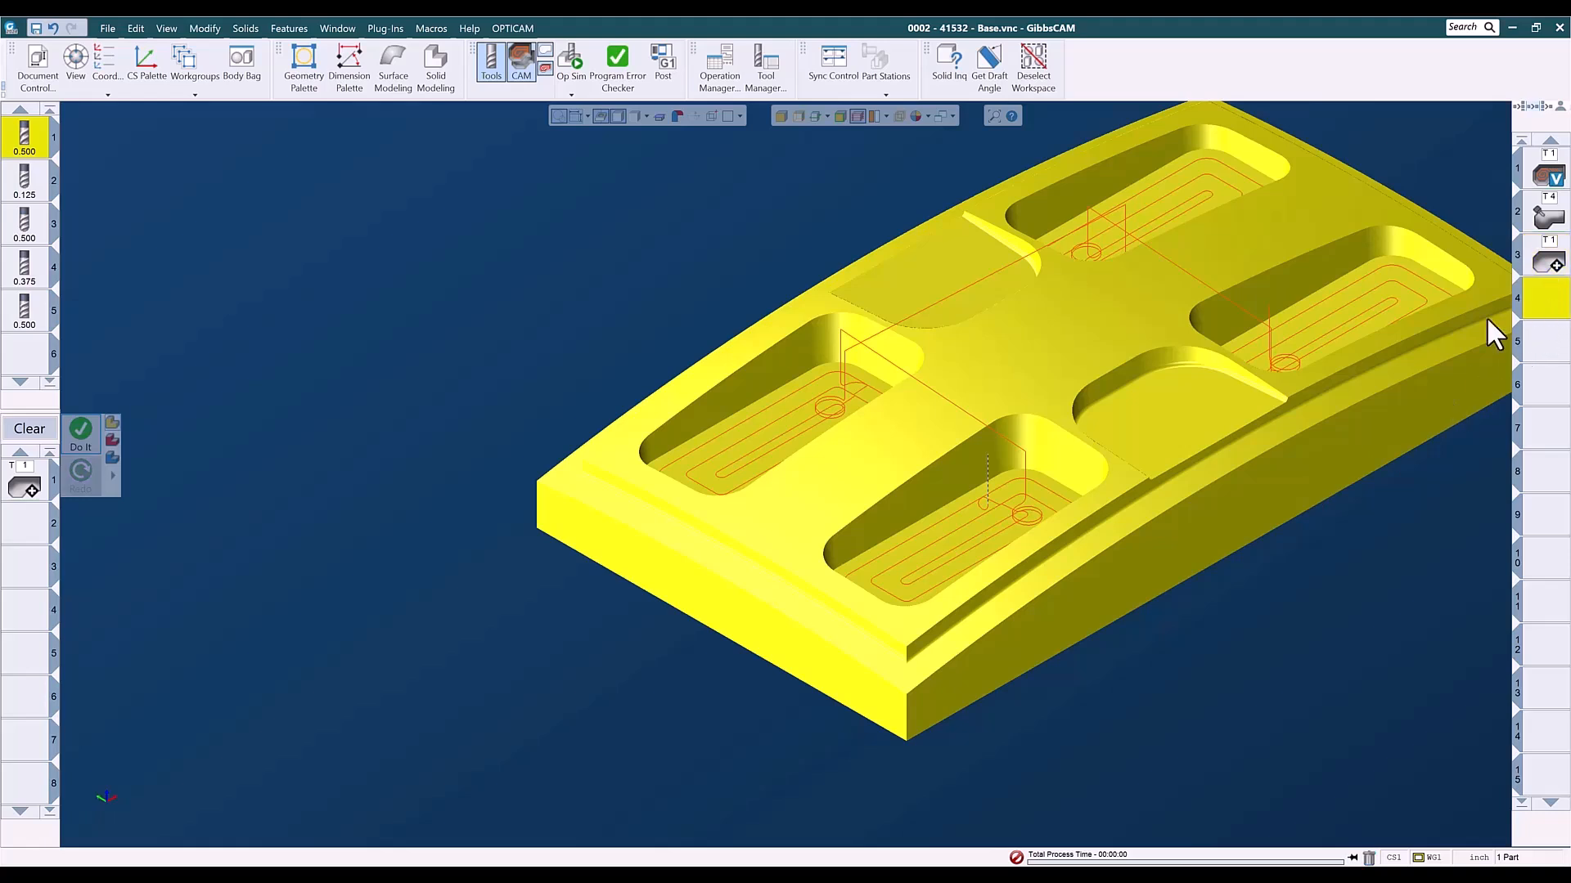
- Deselect the base solid and clear the flats cutting process from the process list
click(481, 344)
click(29, 429)
middle_drag(455, 484, 277, 533)
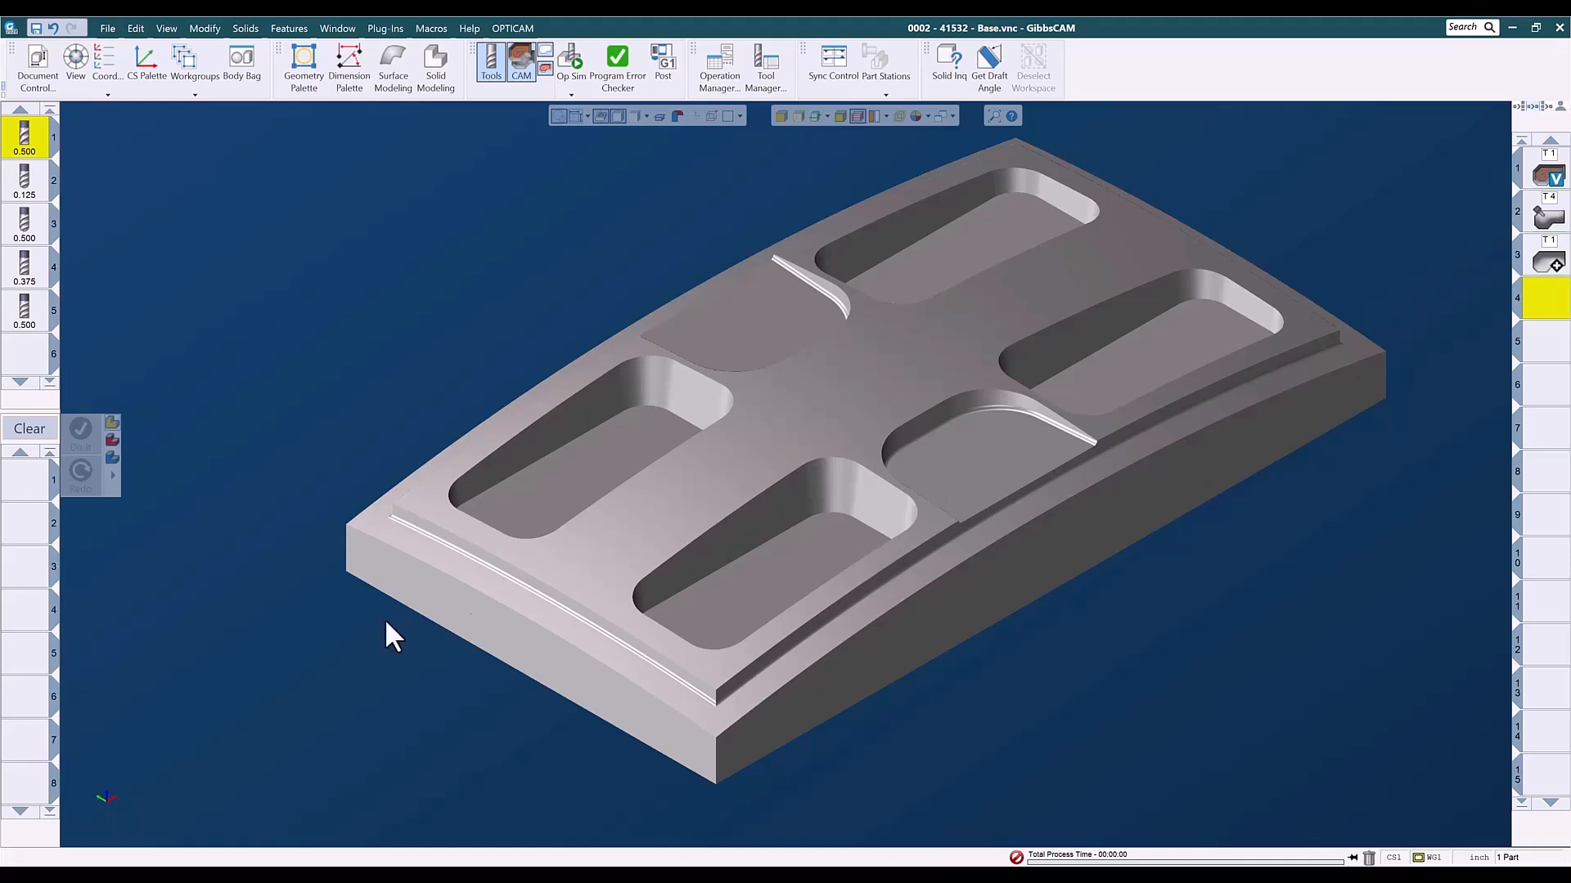
- Turn on face selection, check the wall faces of the front shallow pocket and deselect them
click(1010, 395)
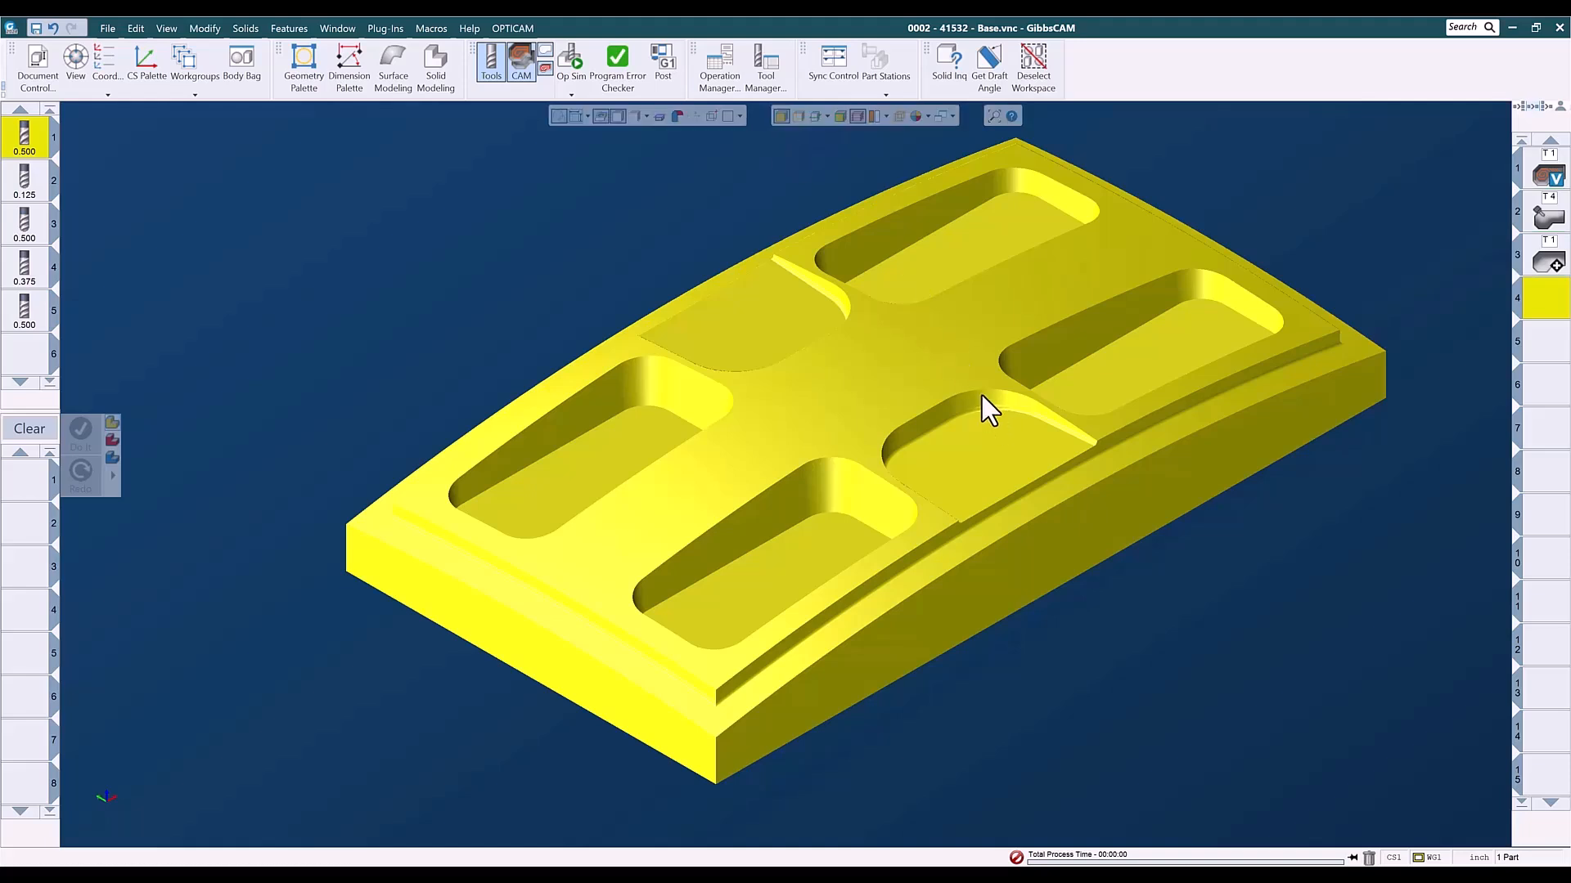
click(980, 395)
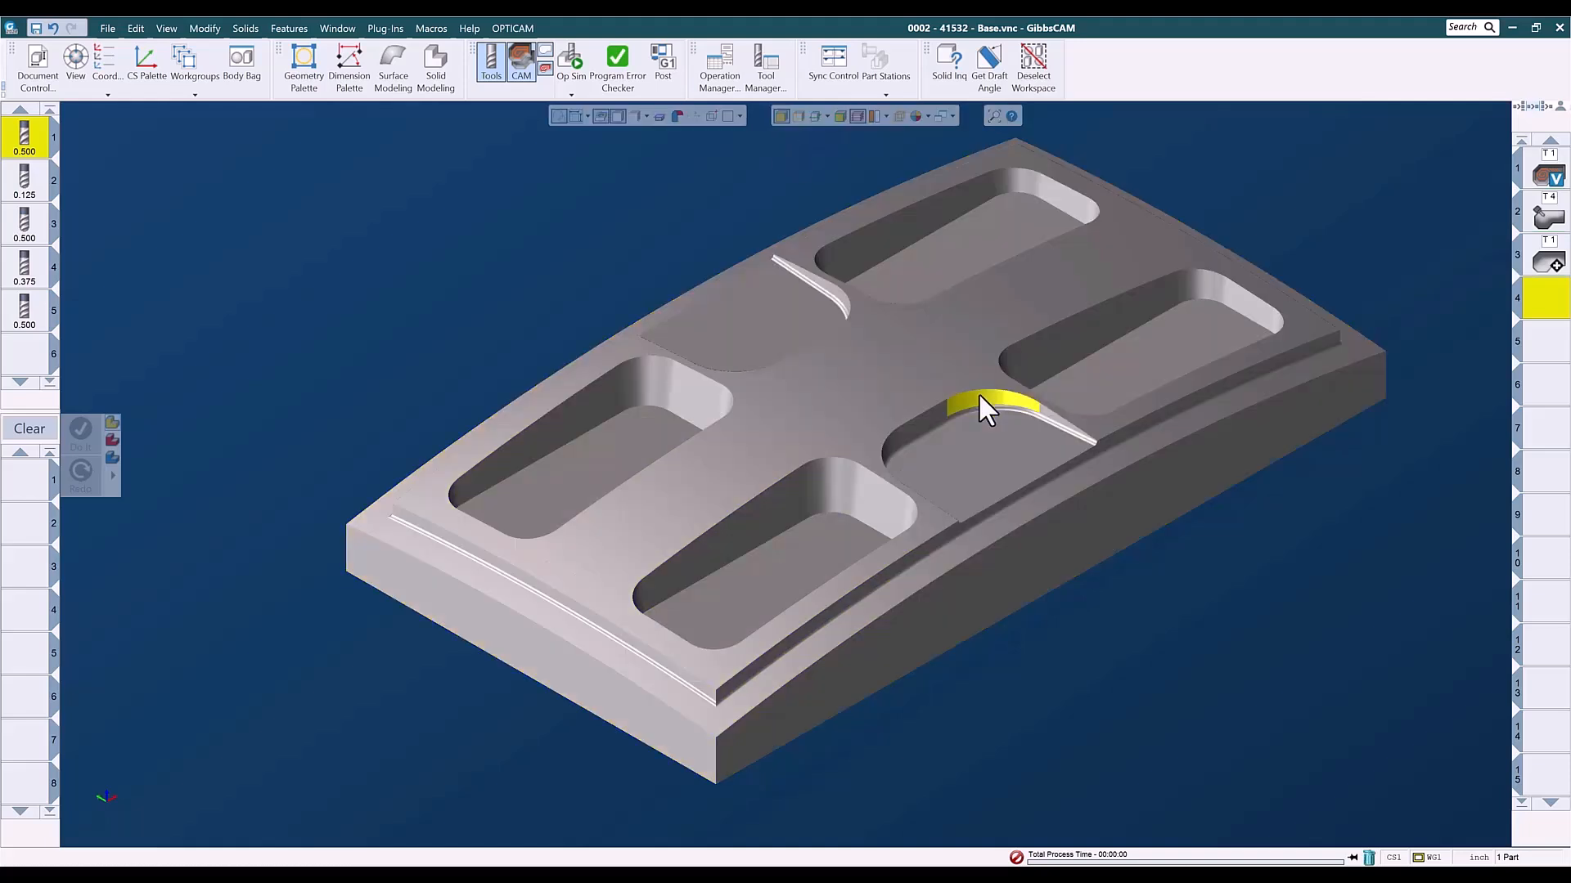
click(1044, 417)
click(603, 300)
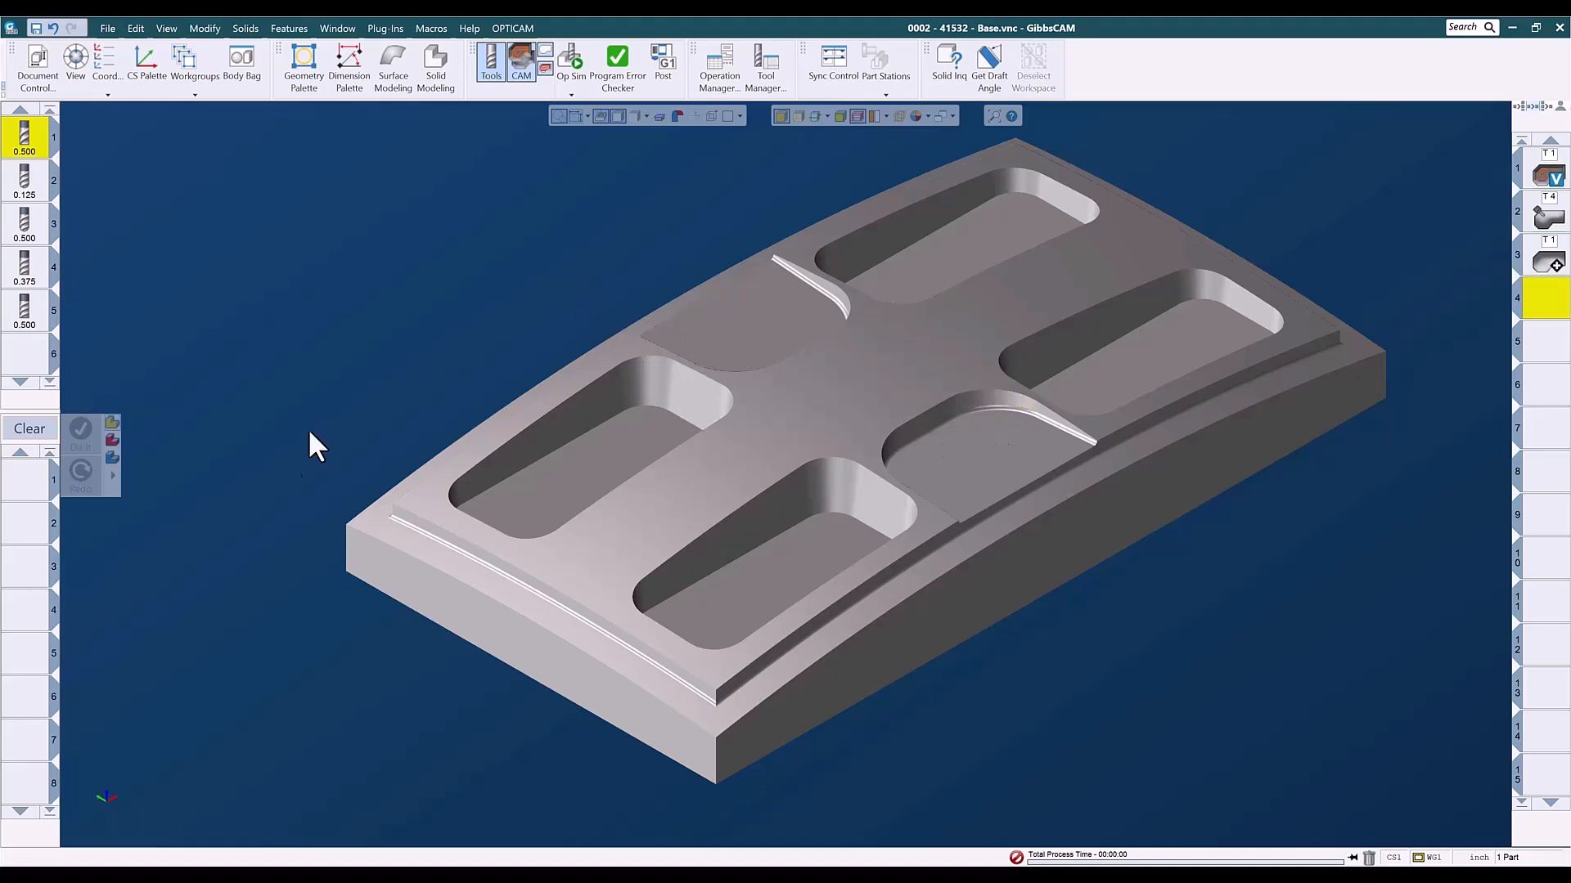
- Load the saved process list Swarf - .125BM - 3Ax - Single Pass from the 5-axis engine processes for 3D paths
right_click(33, 497)
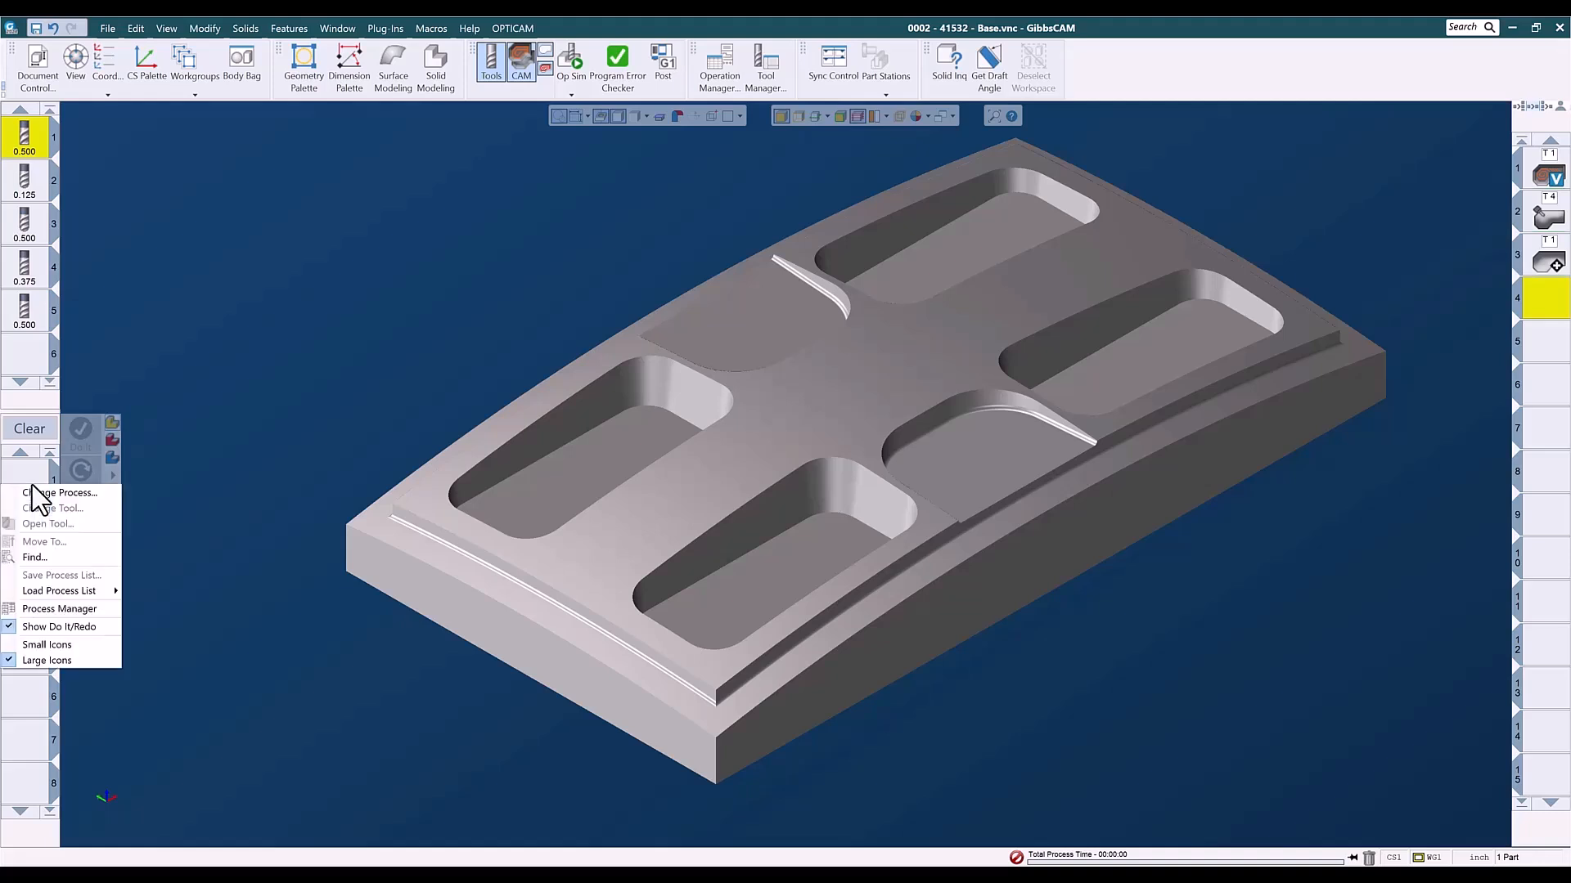
mouse_move(108, 595)
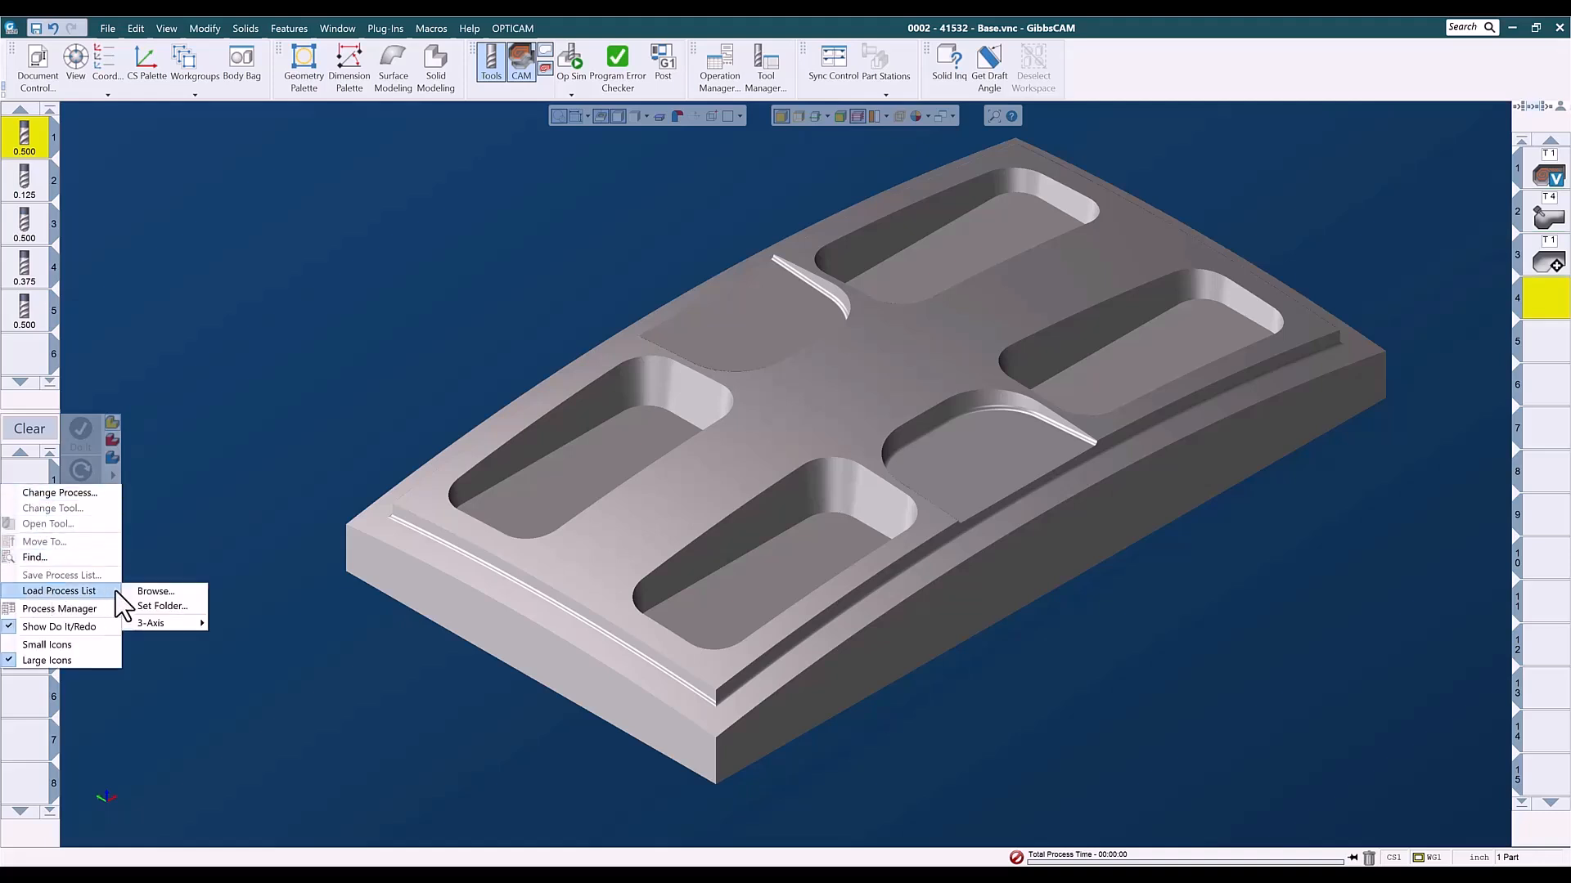
mouse_move(159, 622)
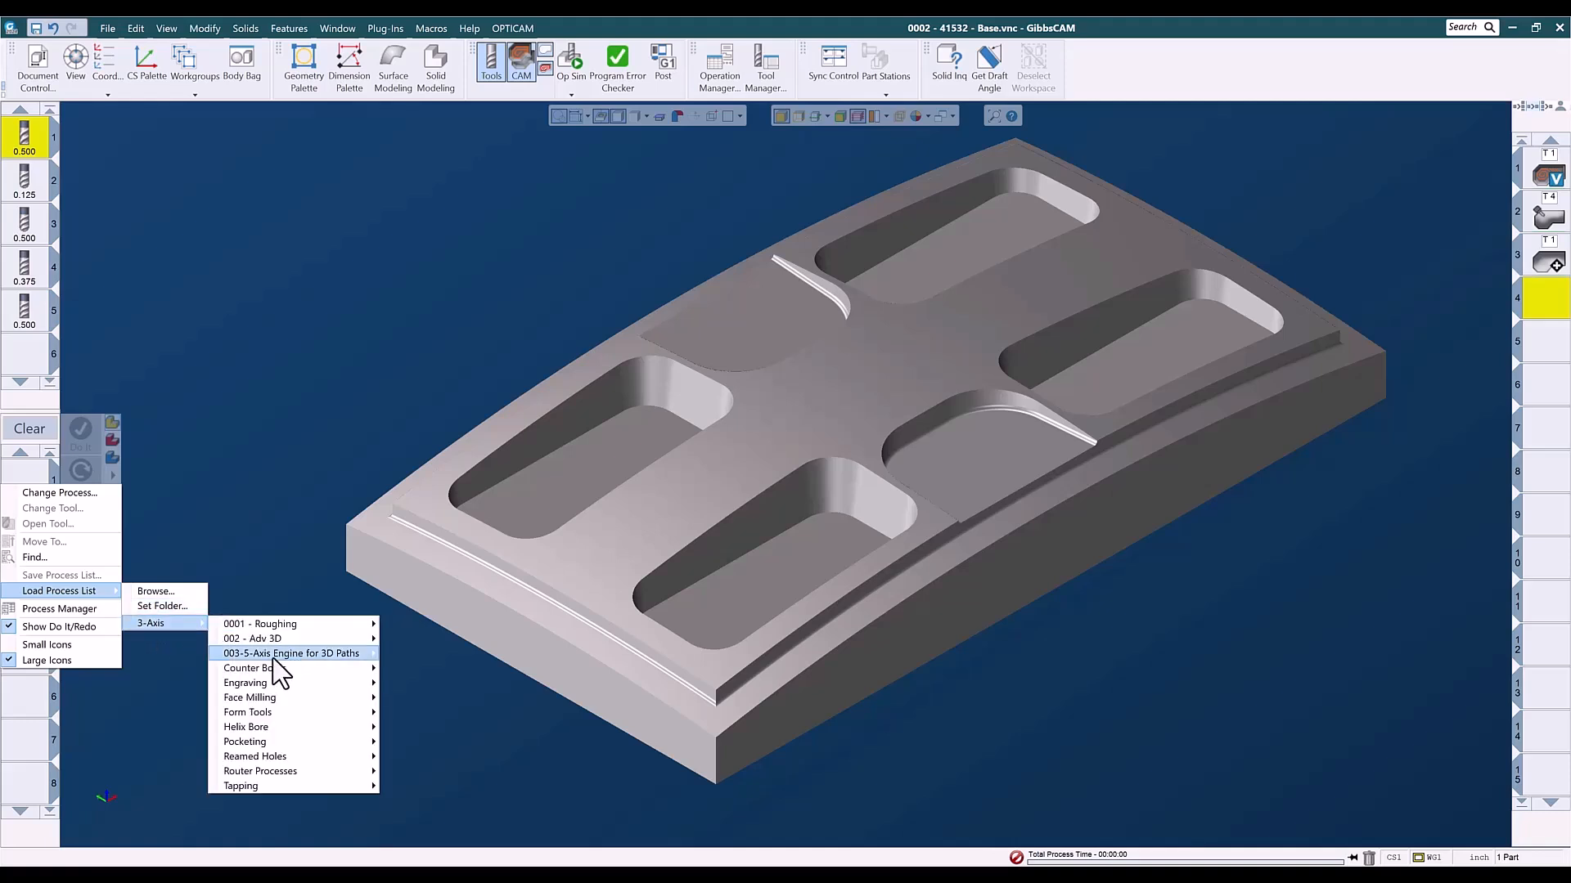
mouse_move(278, 656)
mouse_move(423, 684)
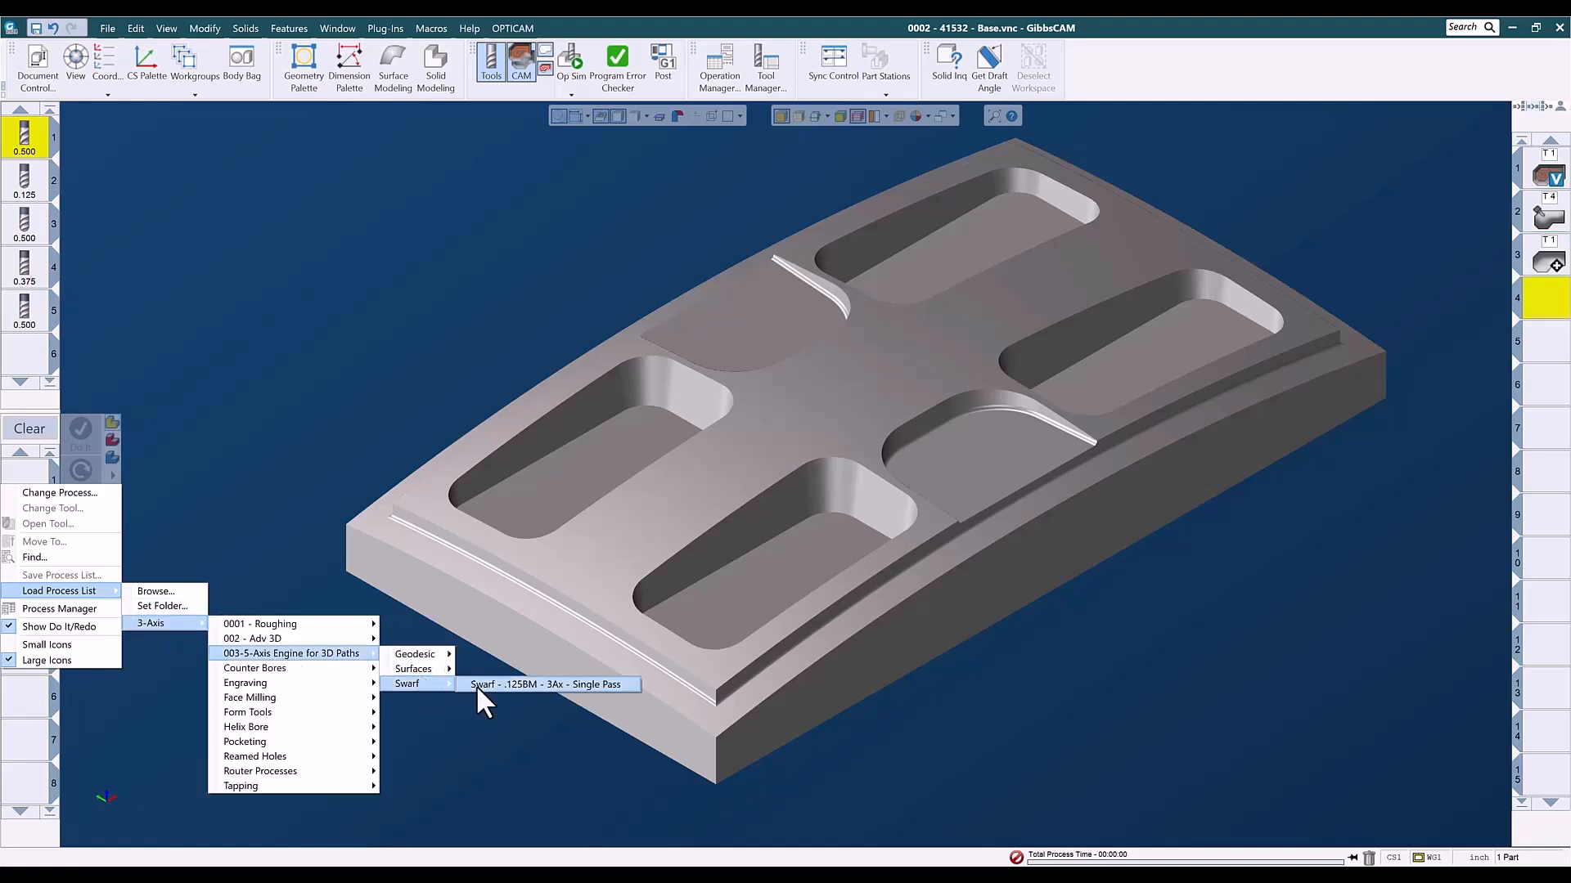
click(491, 684)
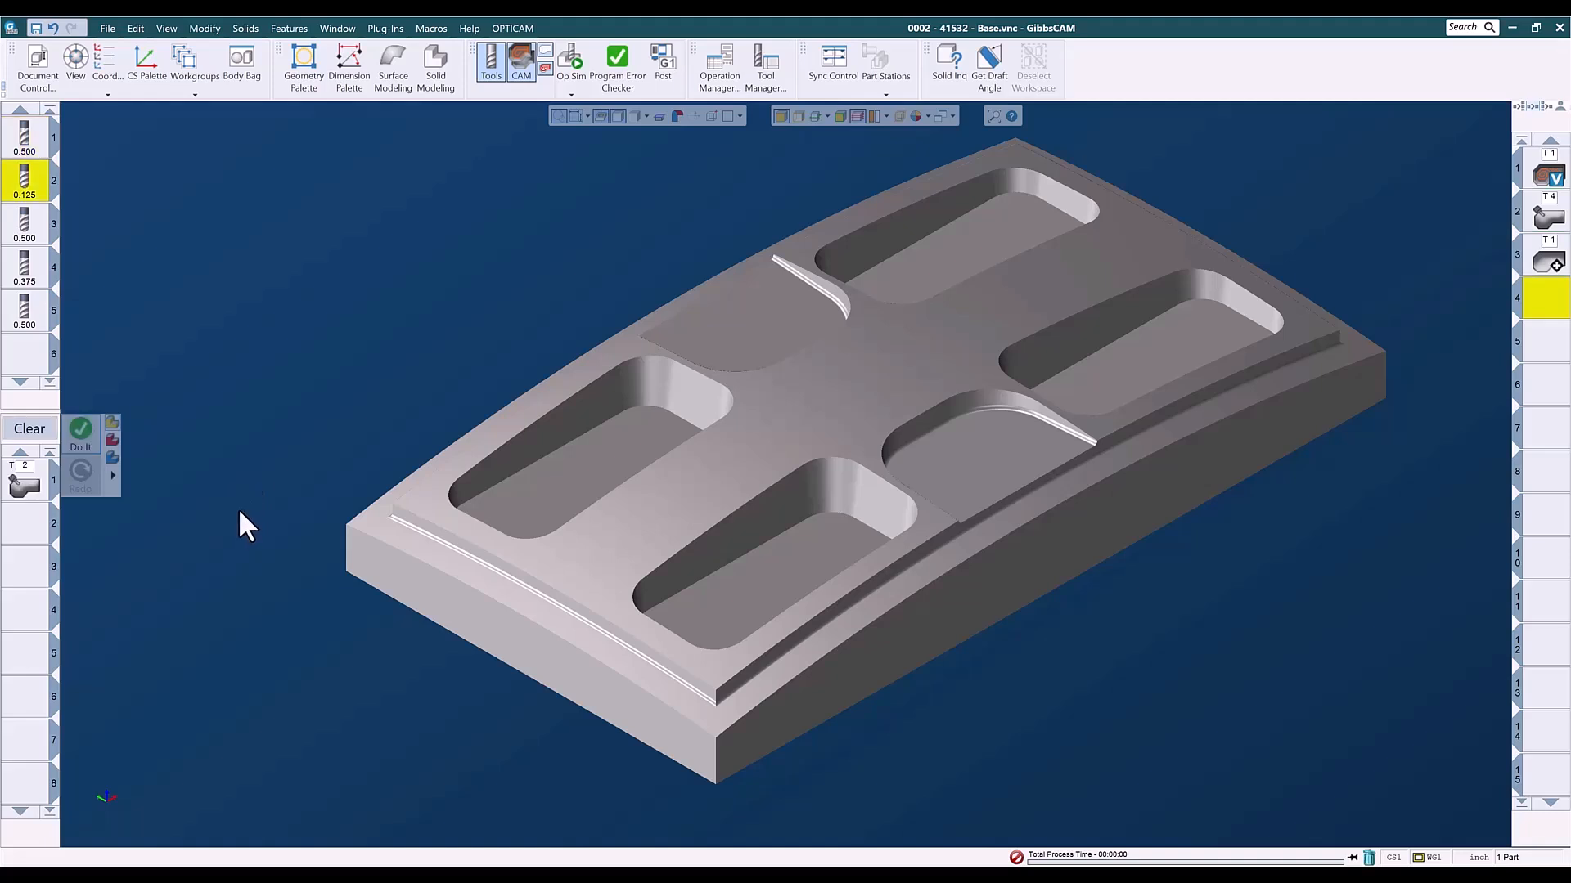
- Pick all five wall faces of the front shallow pocket as swarf surfaces in the process's surface path settings
double_click(23, 491)
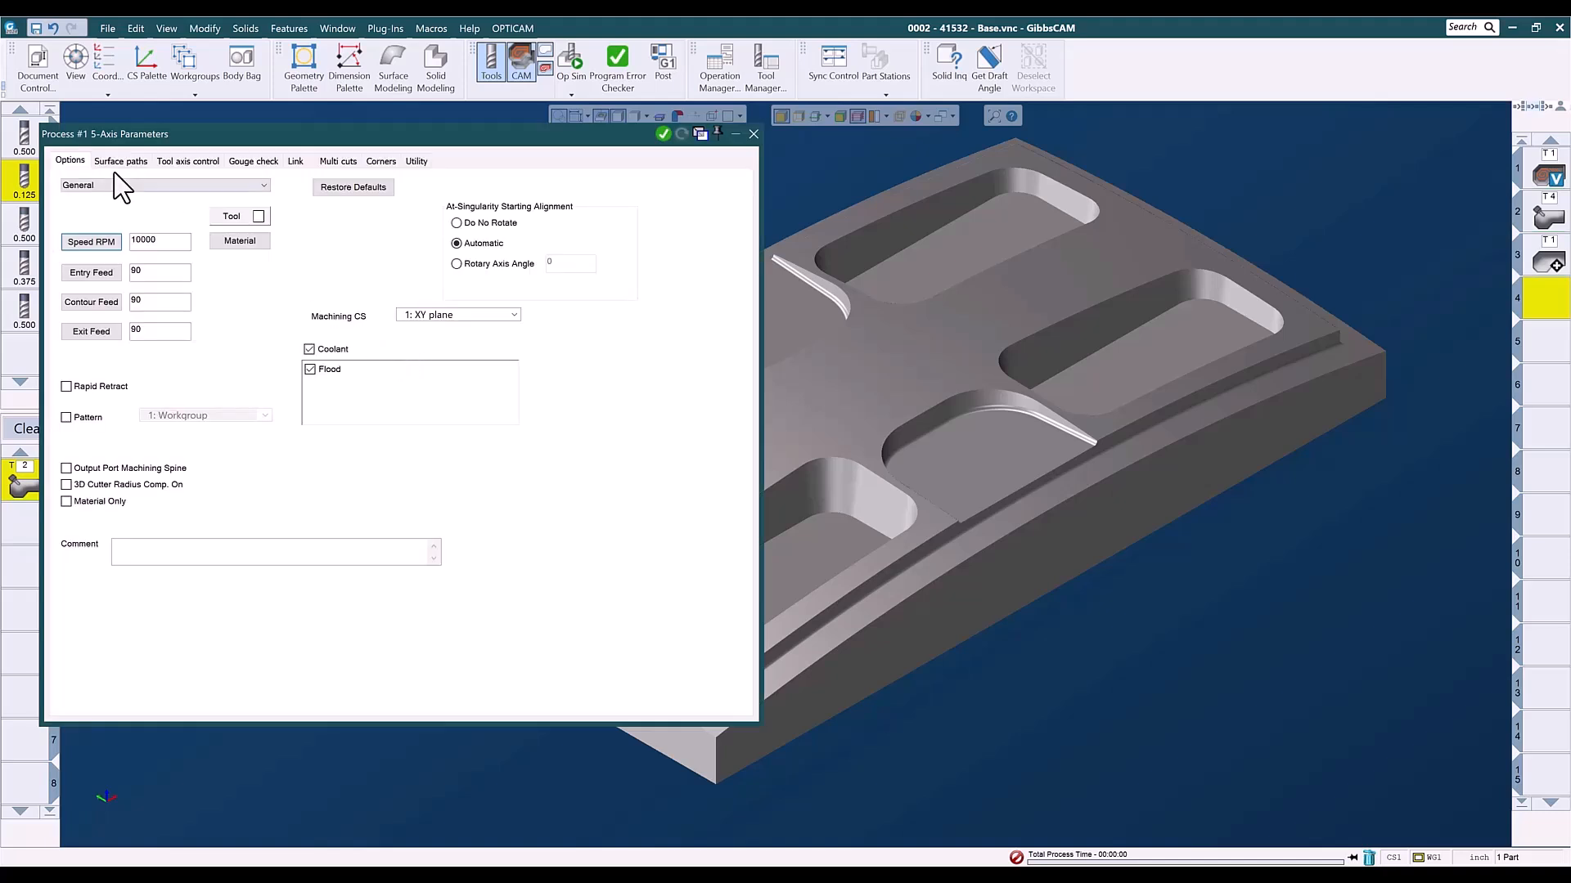
click(119, 161)
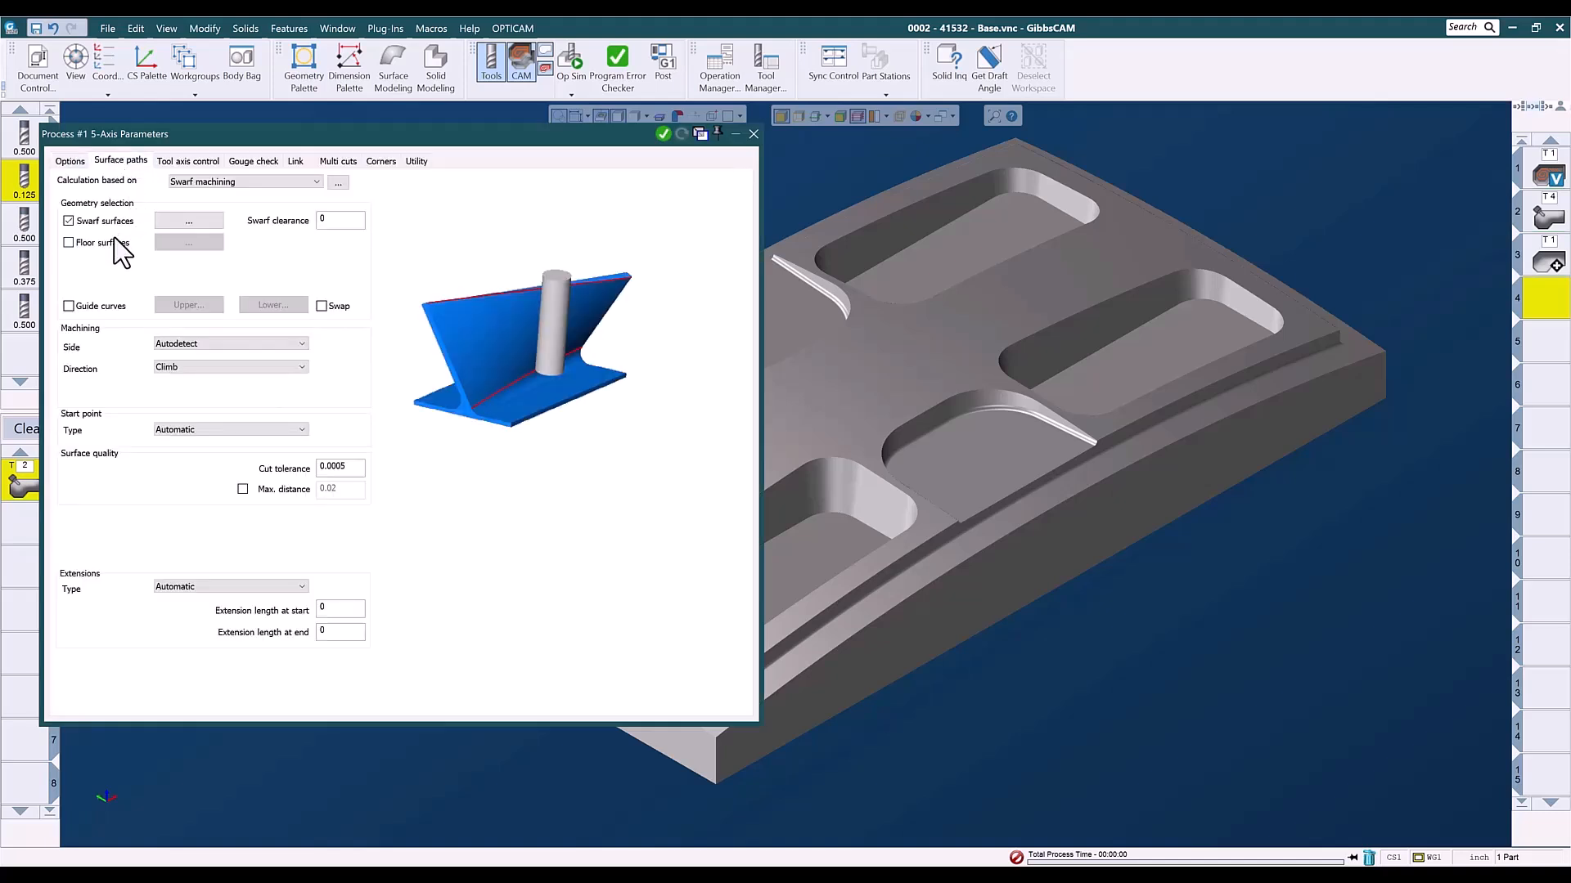
click(189, 220)
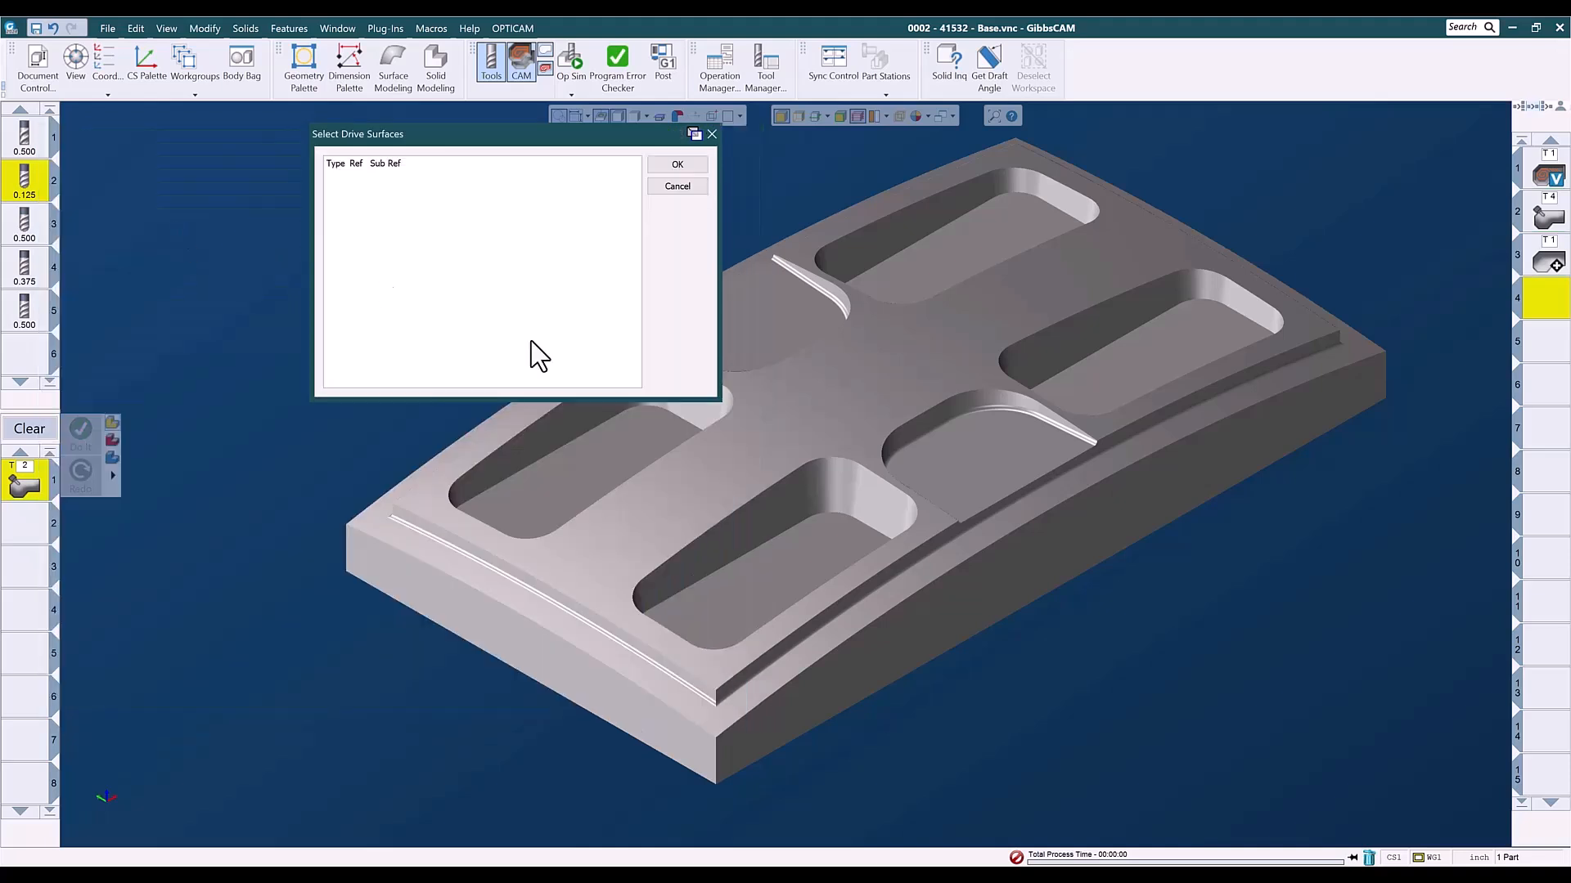
click(1021, 402)
click(1048, 409)
click(936, 411)
middle_drag(882, 360, 66, 679)
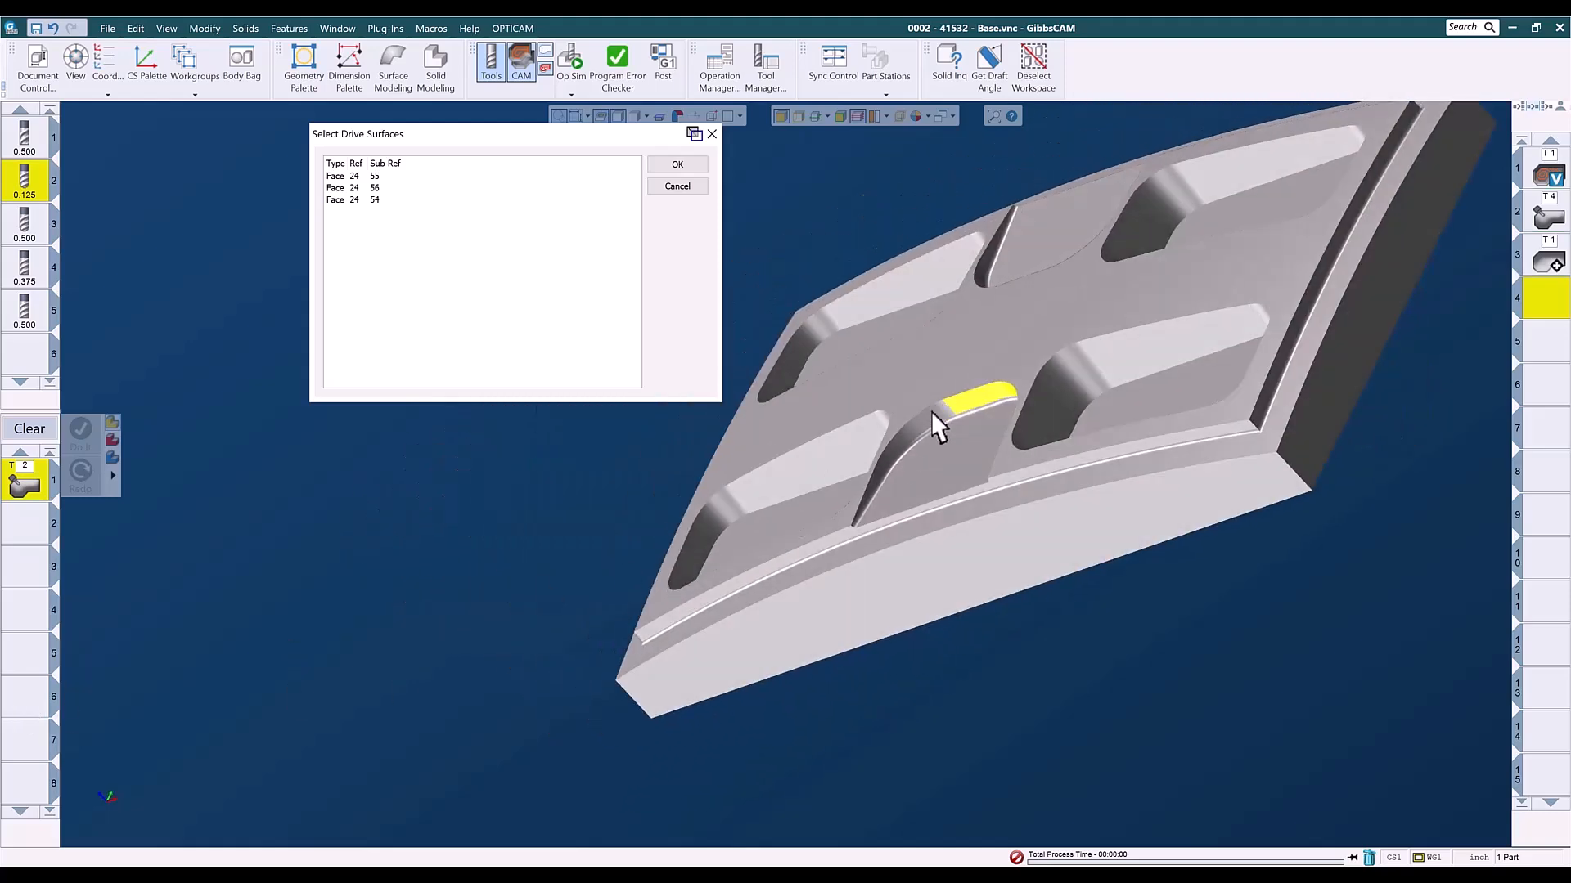
click(908, 442)
click(867, 499)
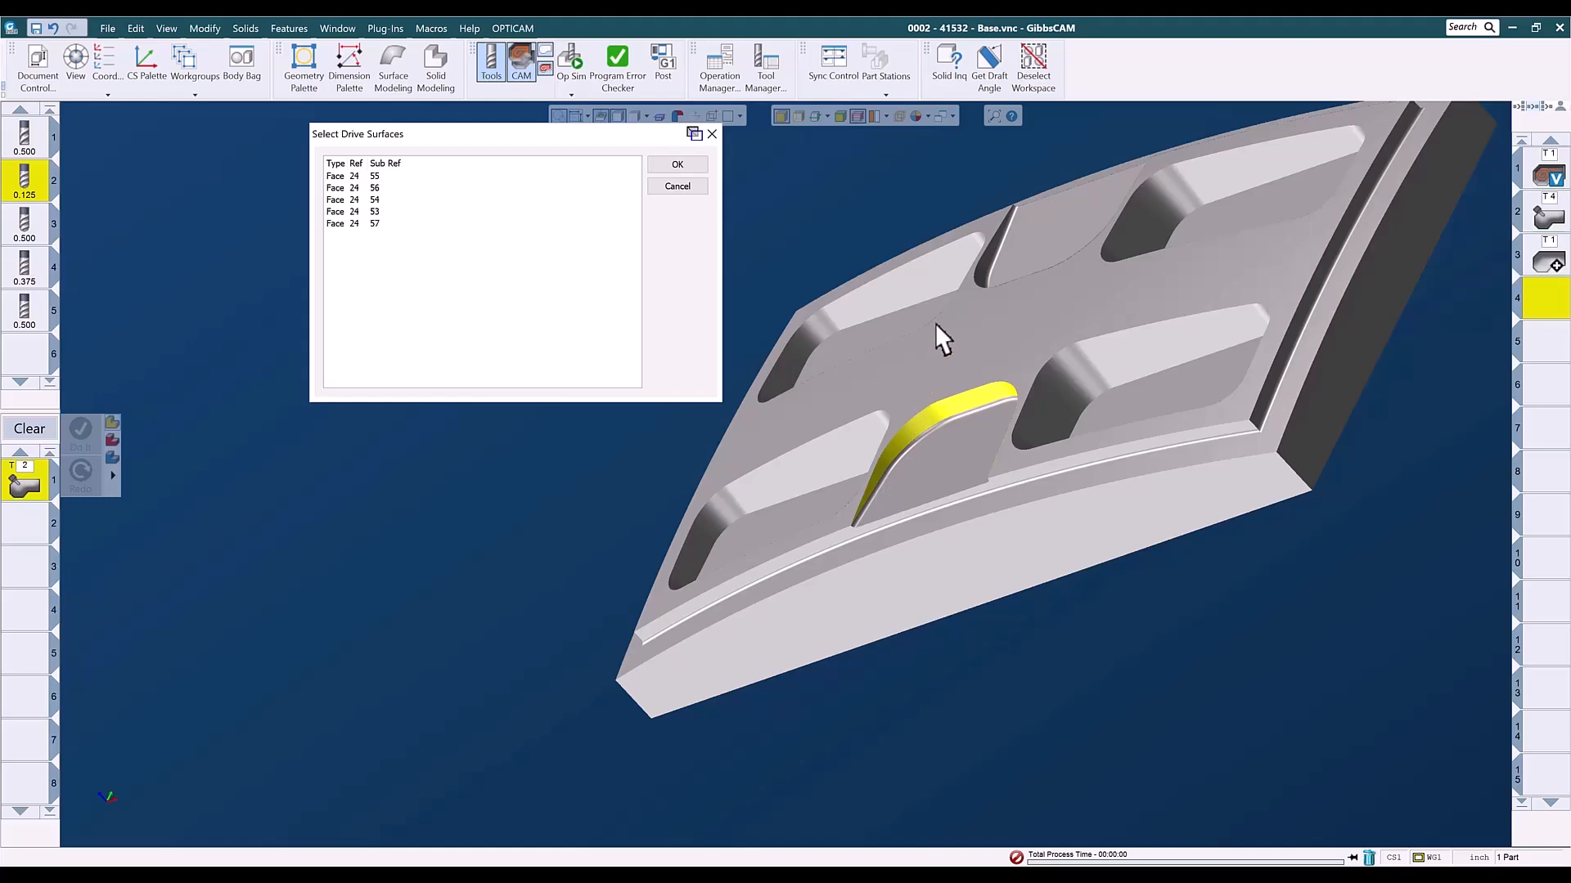
- Add the five wall faces of the rear shallow pocket to the swarf surfaces and accept the selection
click(1003, 237)
click(981, 277)
middle_drag(944, 321, 1490, 459)
middle_drag(959, 411, 1456, 442)
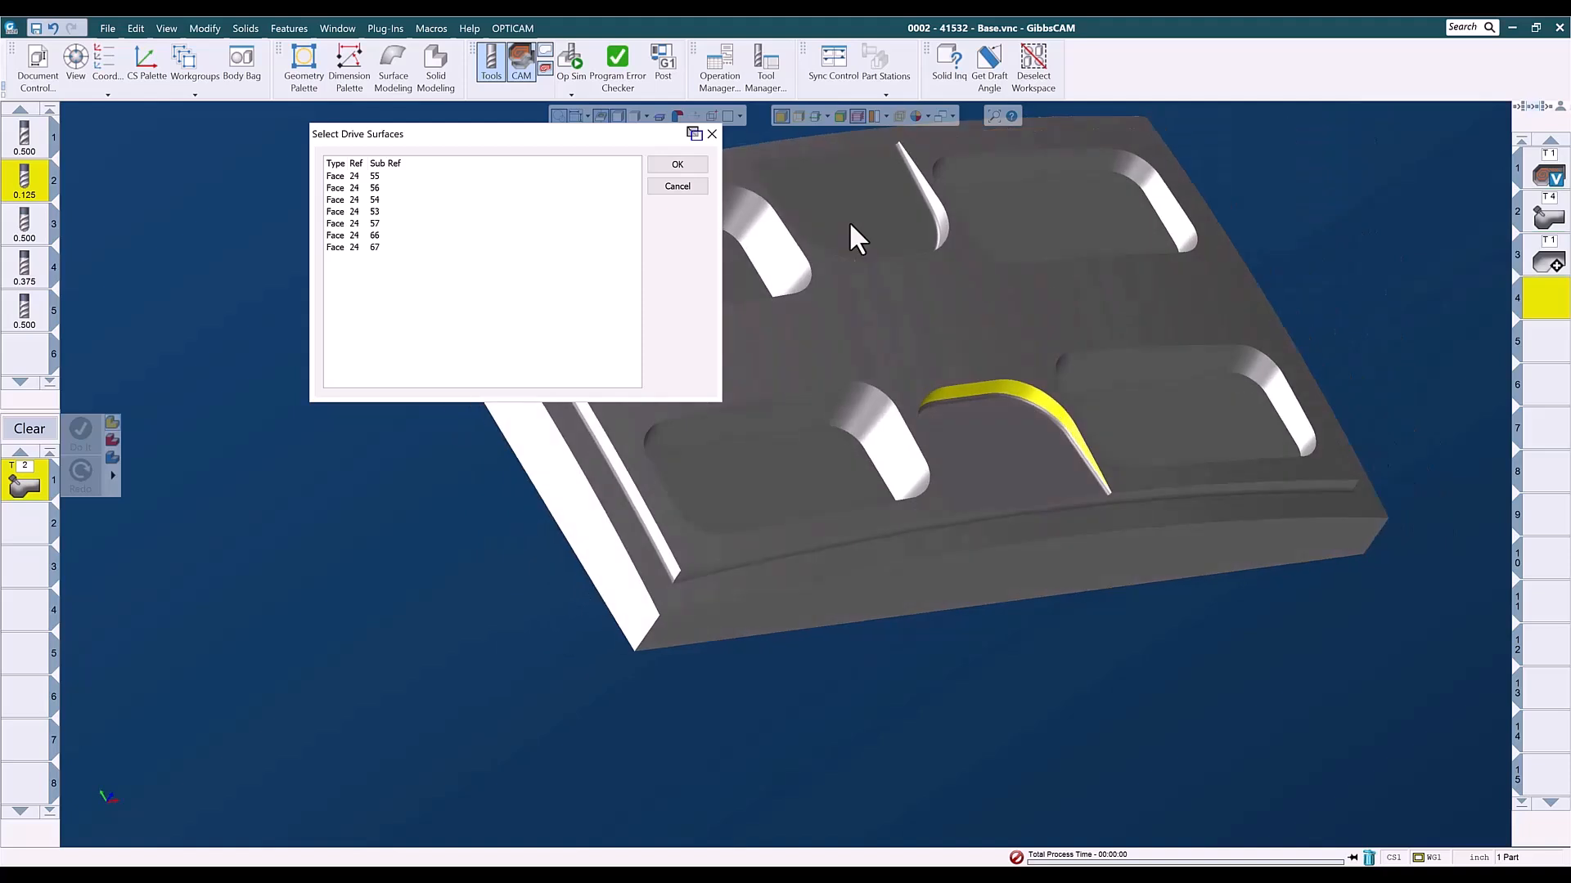
click(930, 199)
click(940, 224)
middle_drag(893, 292, 887, 830)
click(926, 331)
middle_drag(993, 600, 828, 251)
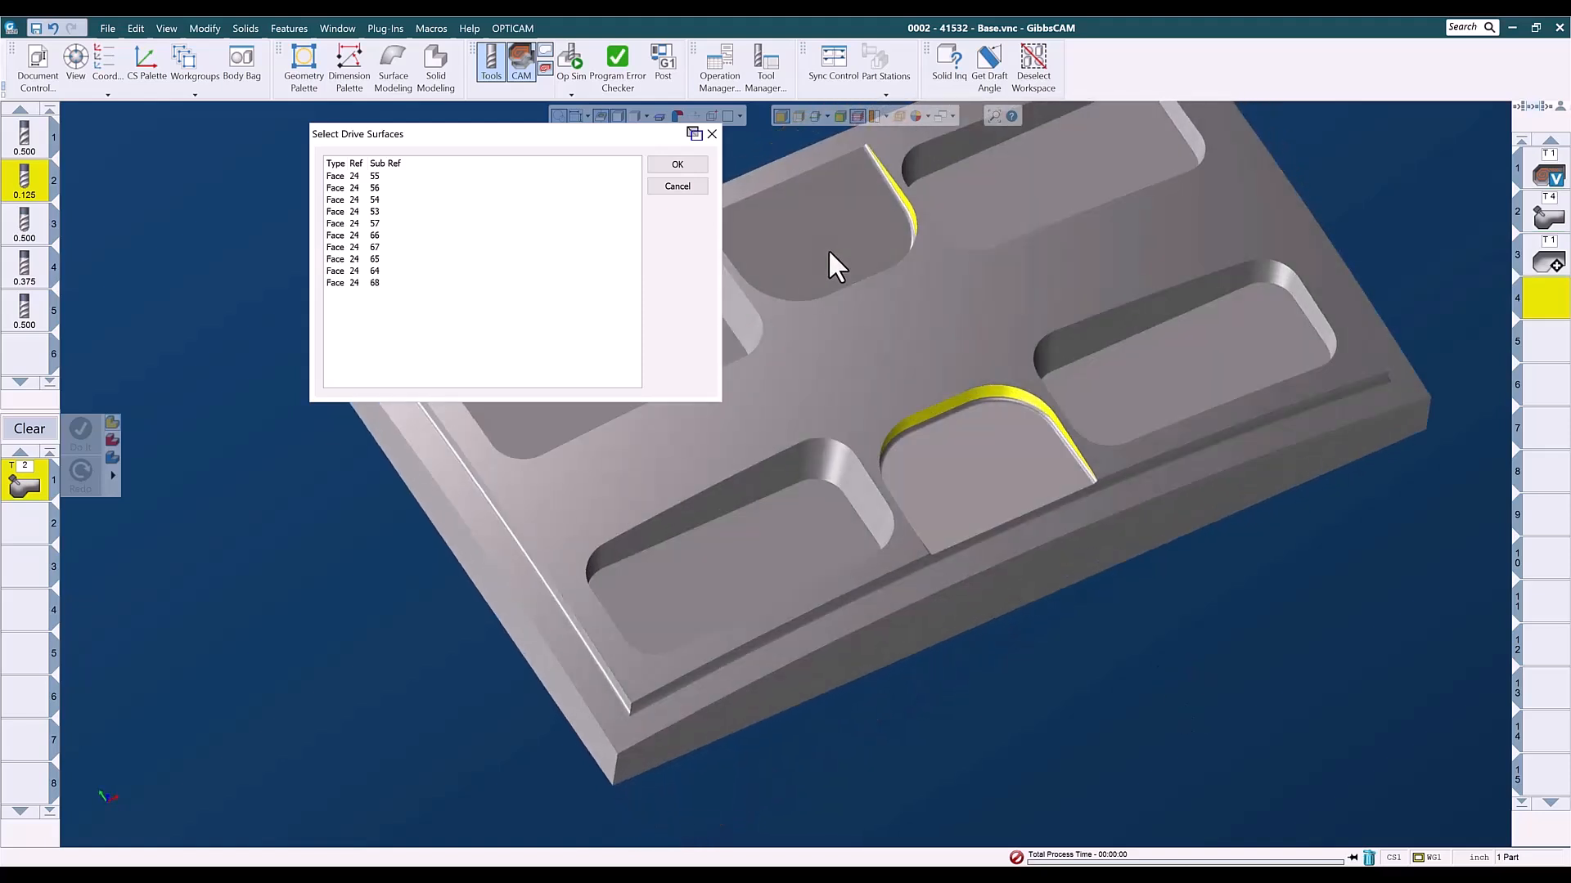
click(676, 166)
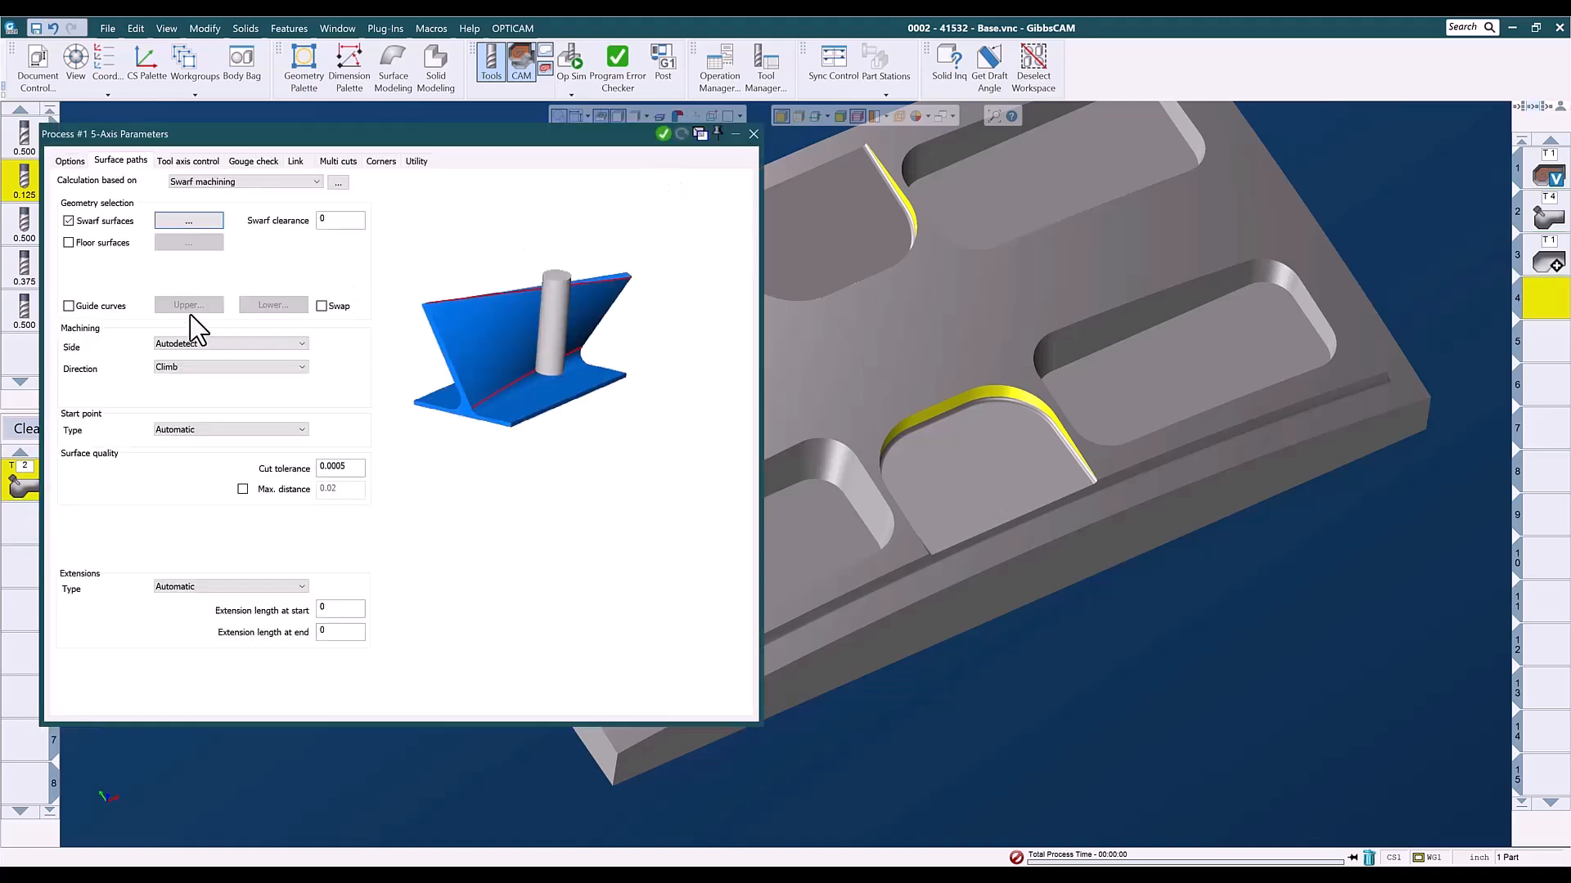
- Enable floor surfaces for the swarf process and assign the floor faces of both shallow pockets
click(68, 243)
click(189, 242)
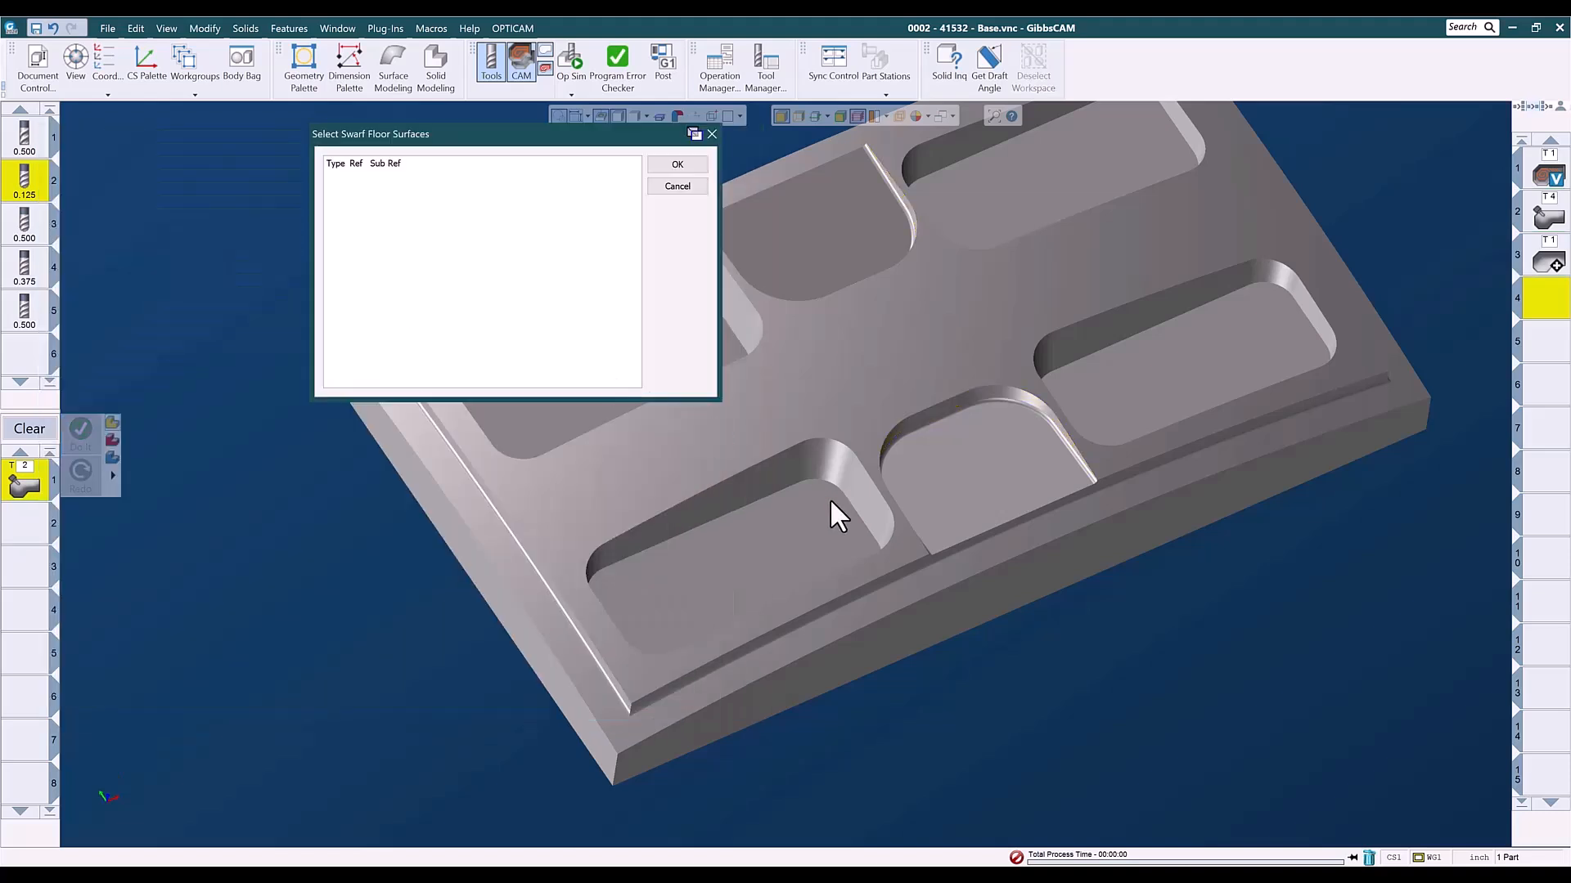
click(924, 455)
click(808, 240)
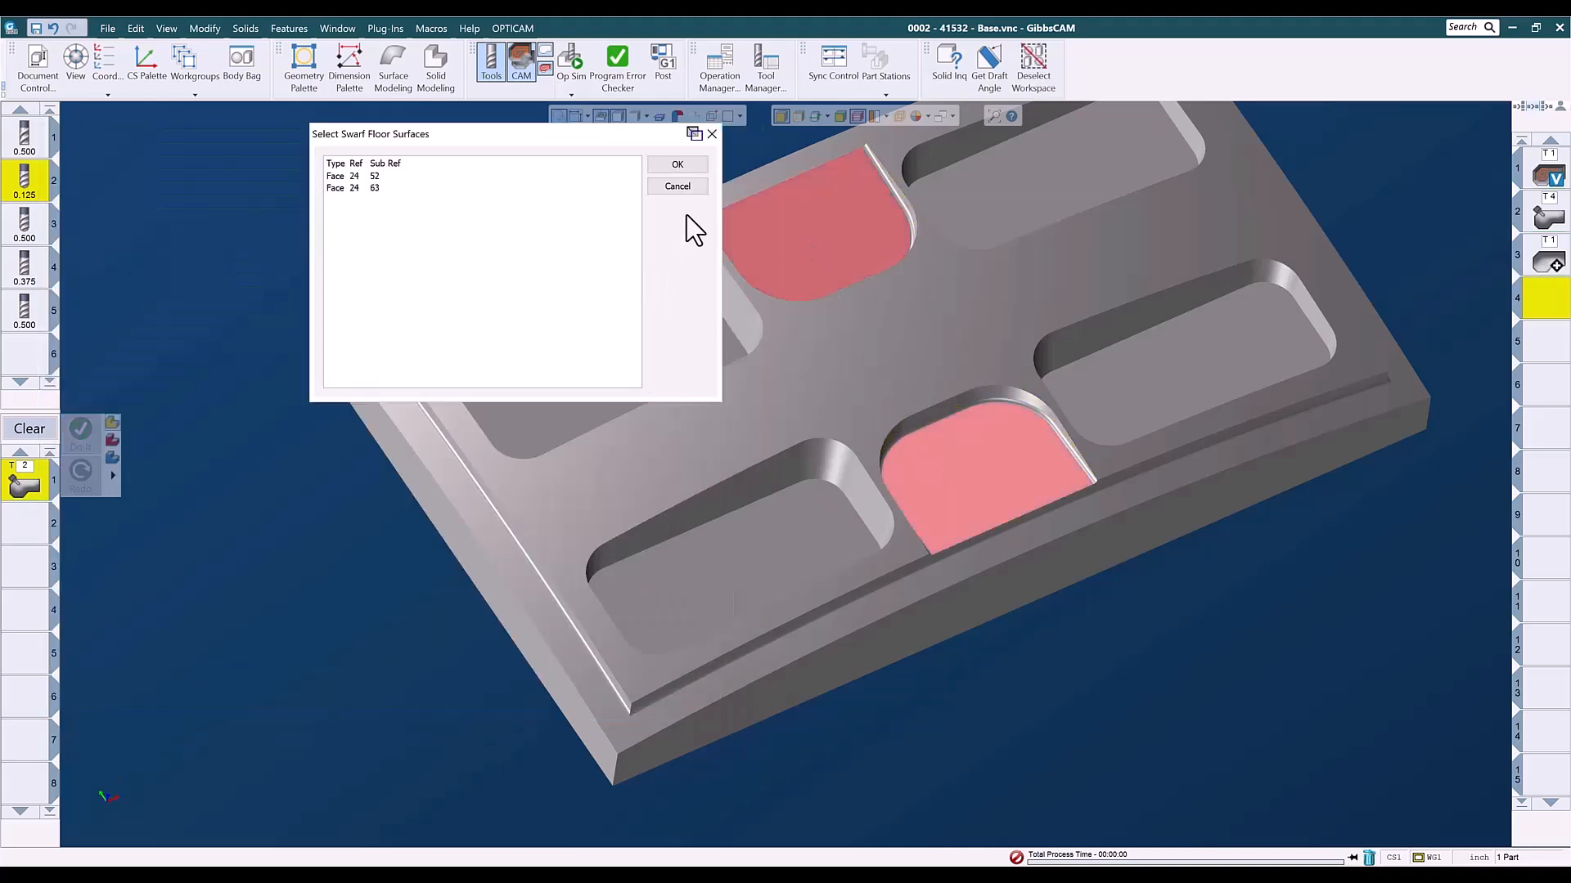
click(677, 166)
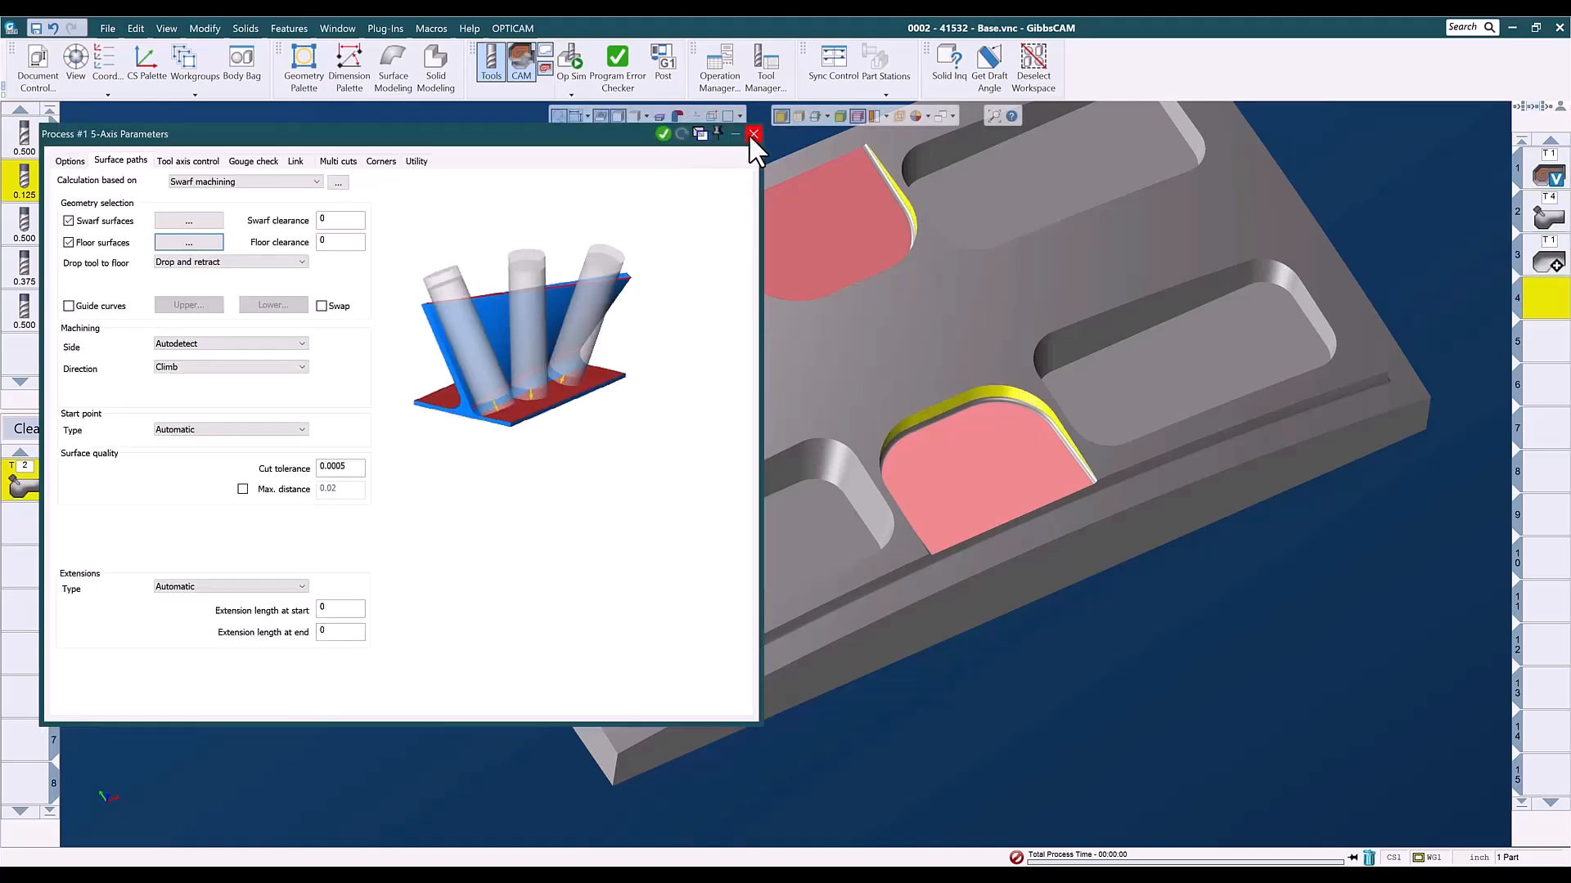
- Generate the swarf toolpath, make the fifth operation slot current, and close the process parameters with everything deselected
click(663, 134)
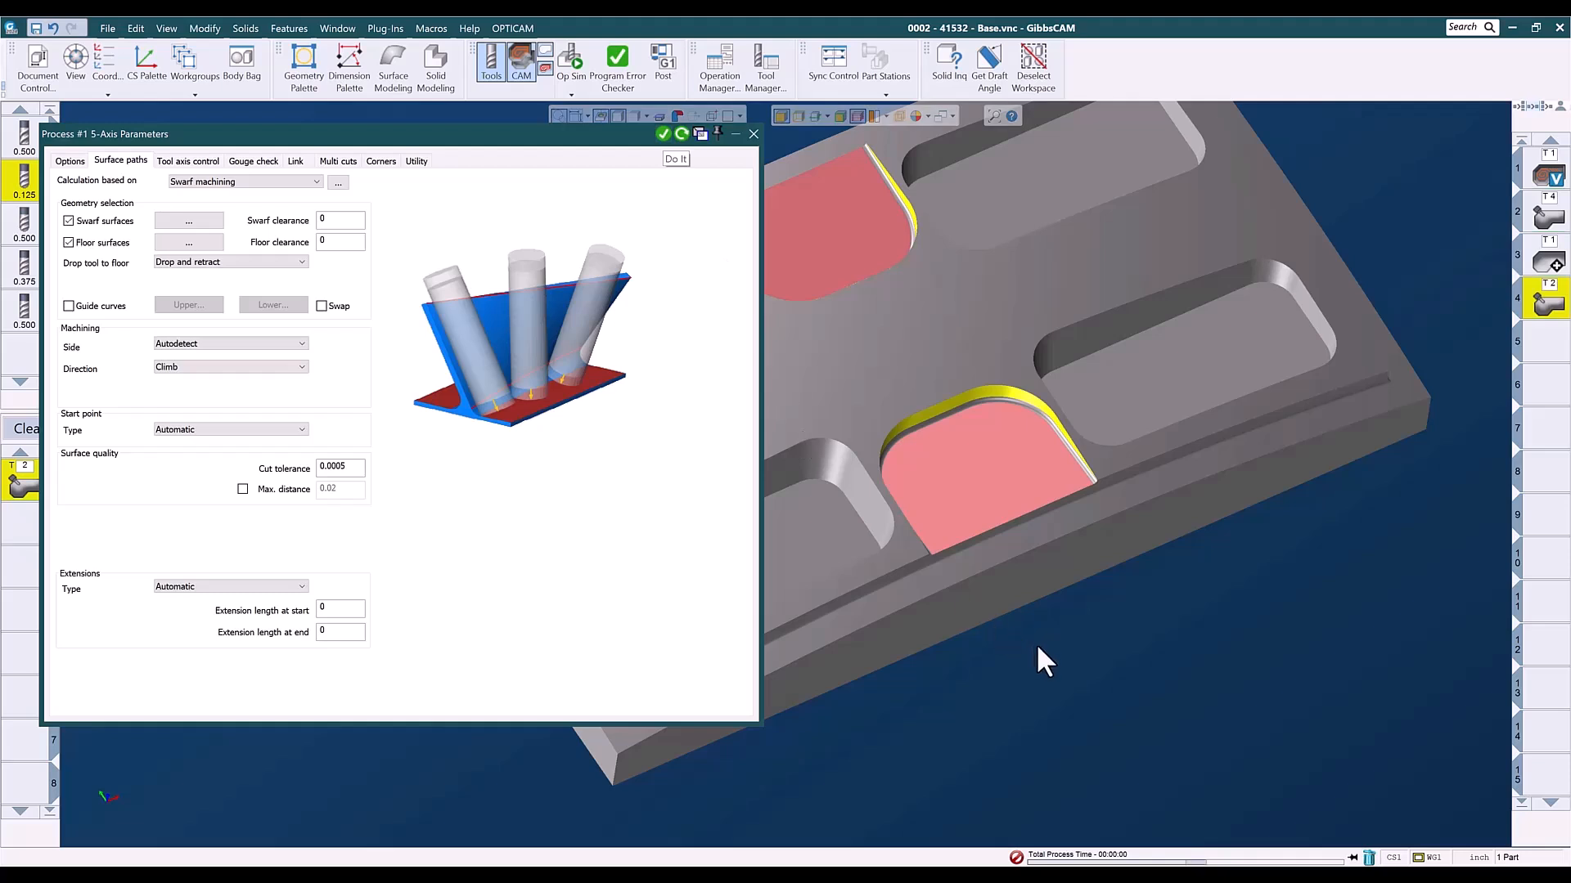
drag(1020, 565, 1123, 514)
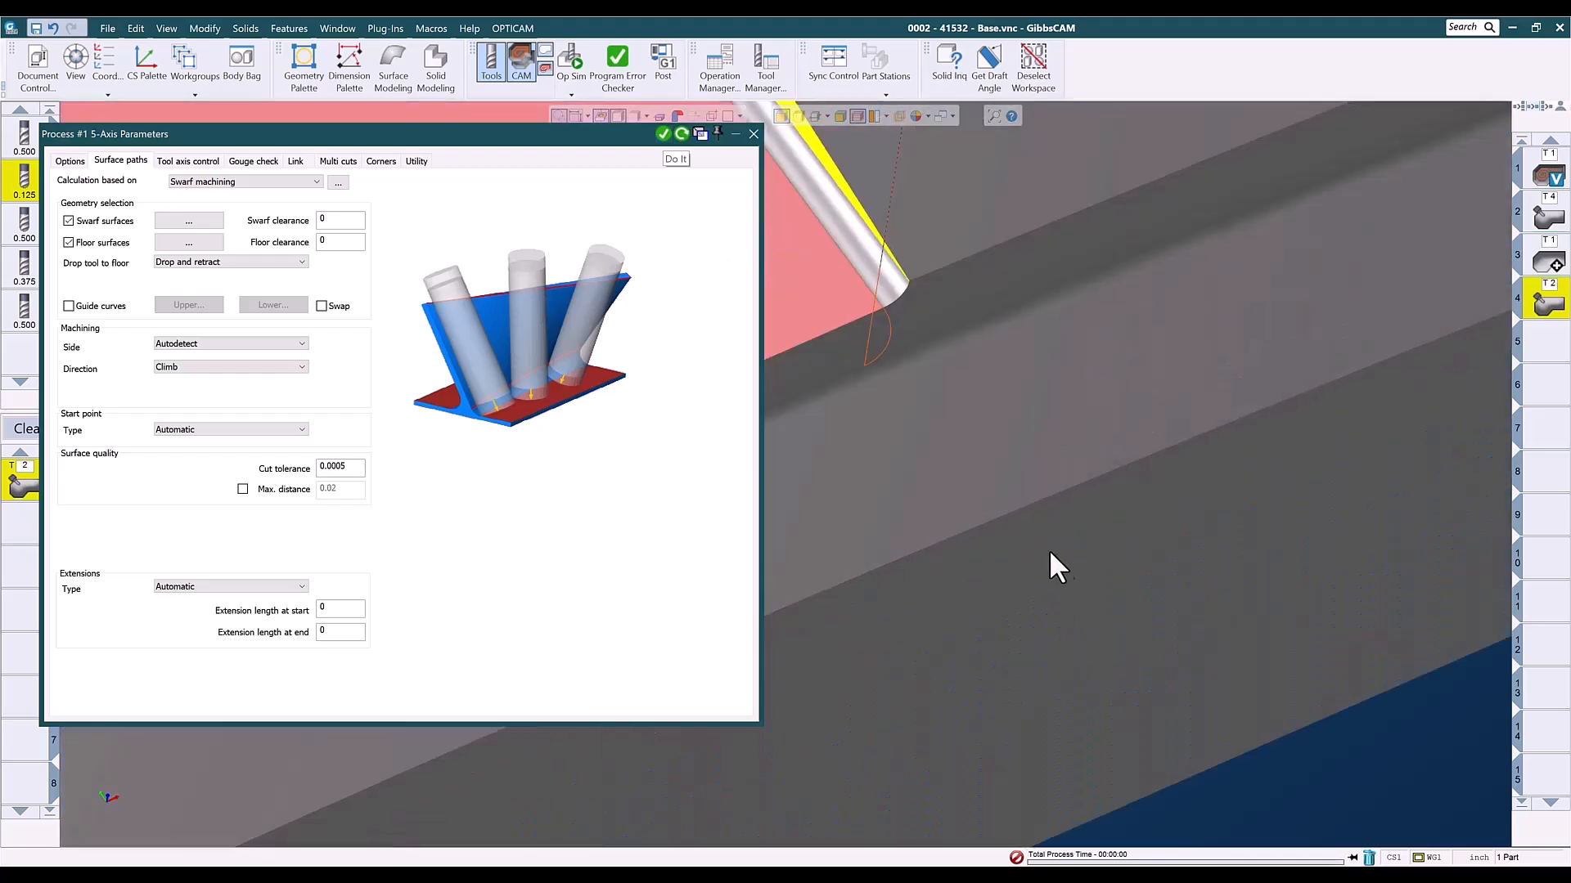
scroll(1054, 562, down, 6)
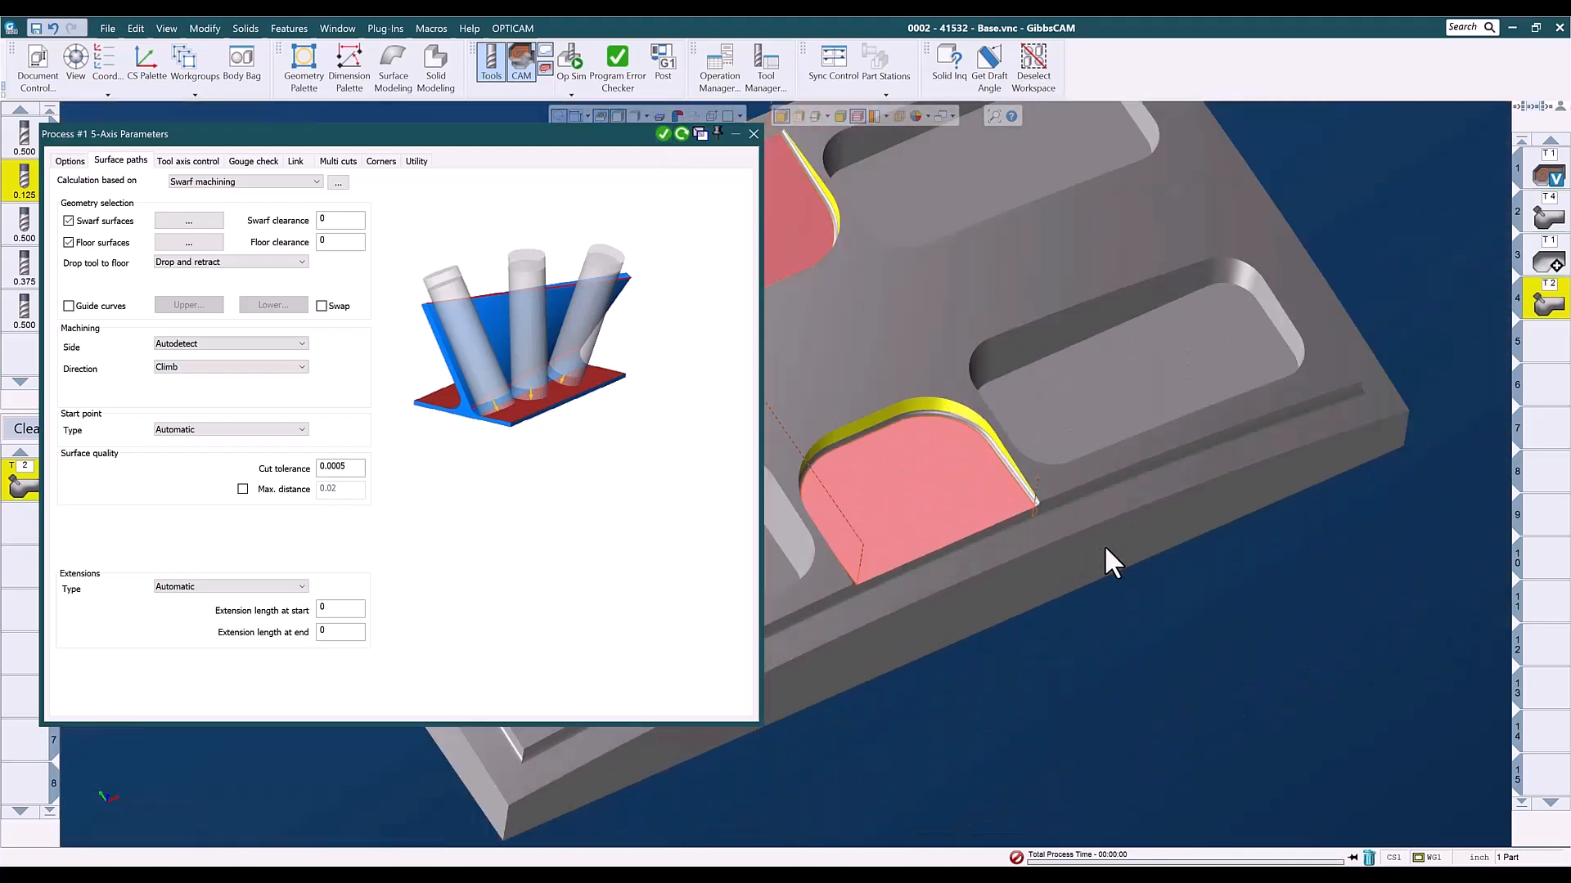
middle_drag(1013, 663, 1176, 639)
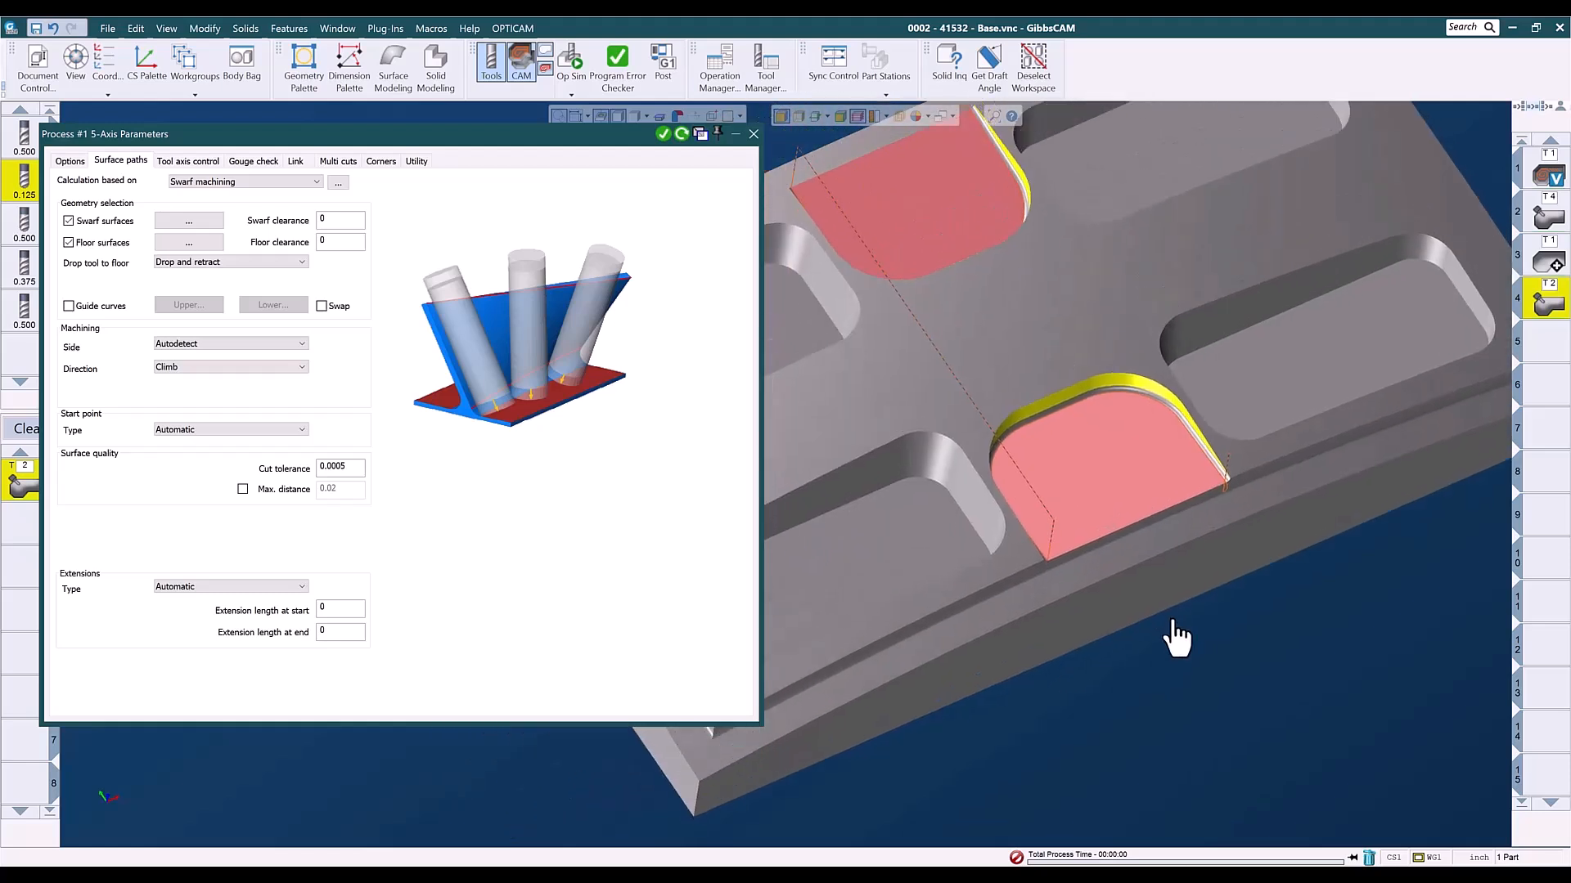
click(1554, 348)
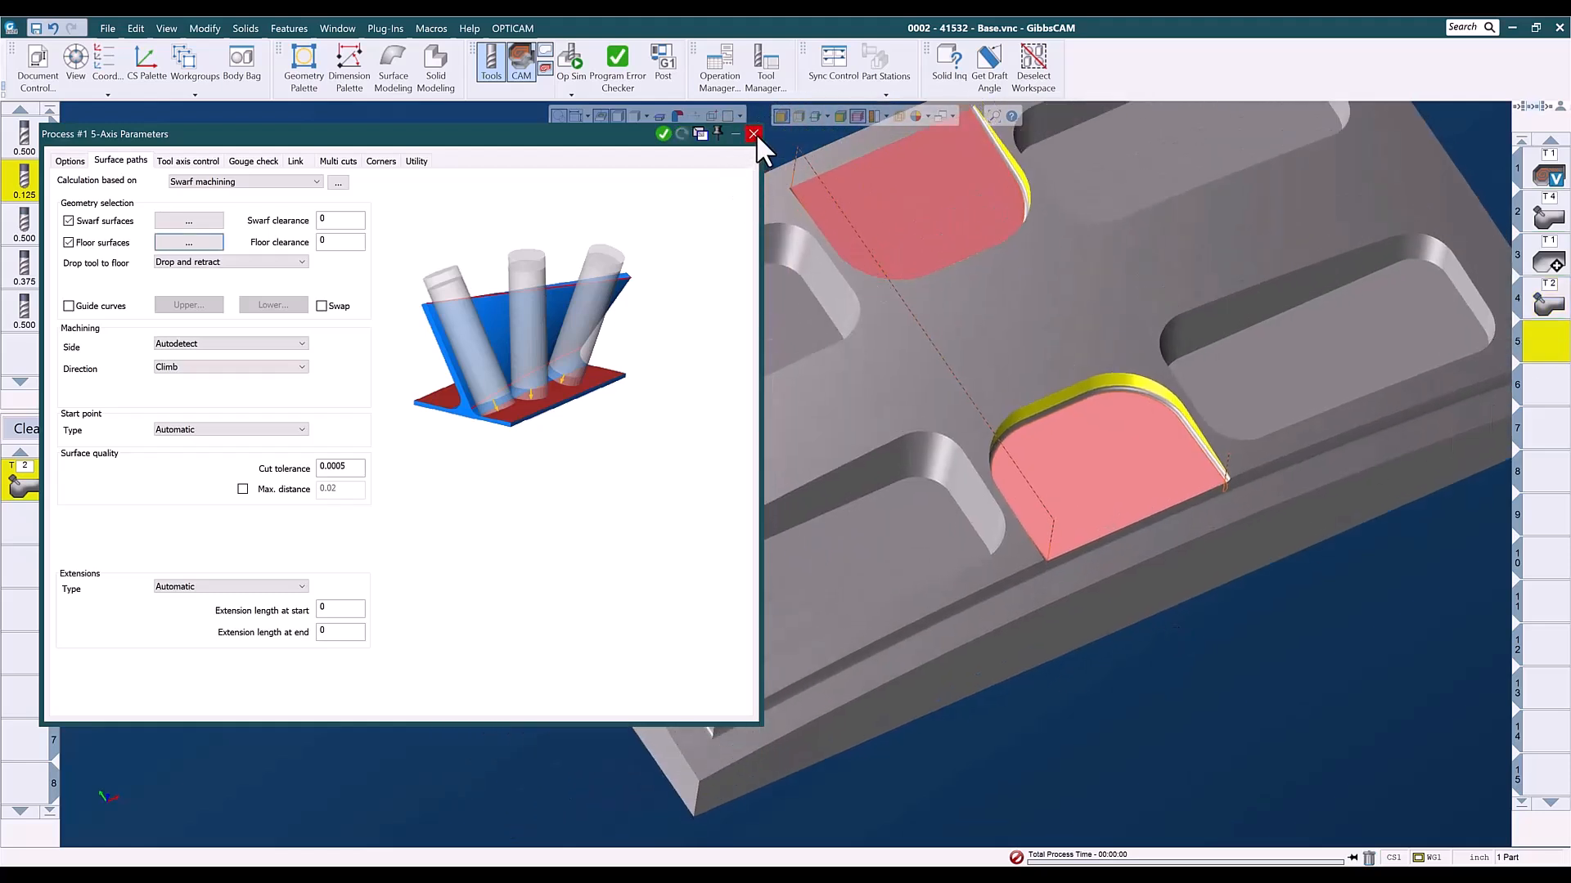
click(753, 133)
click(1031, 78)
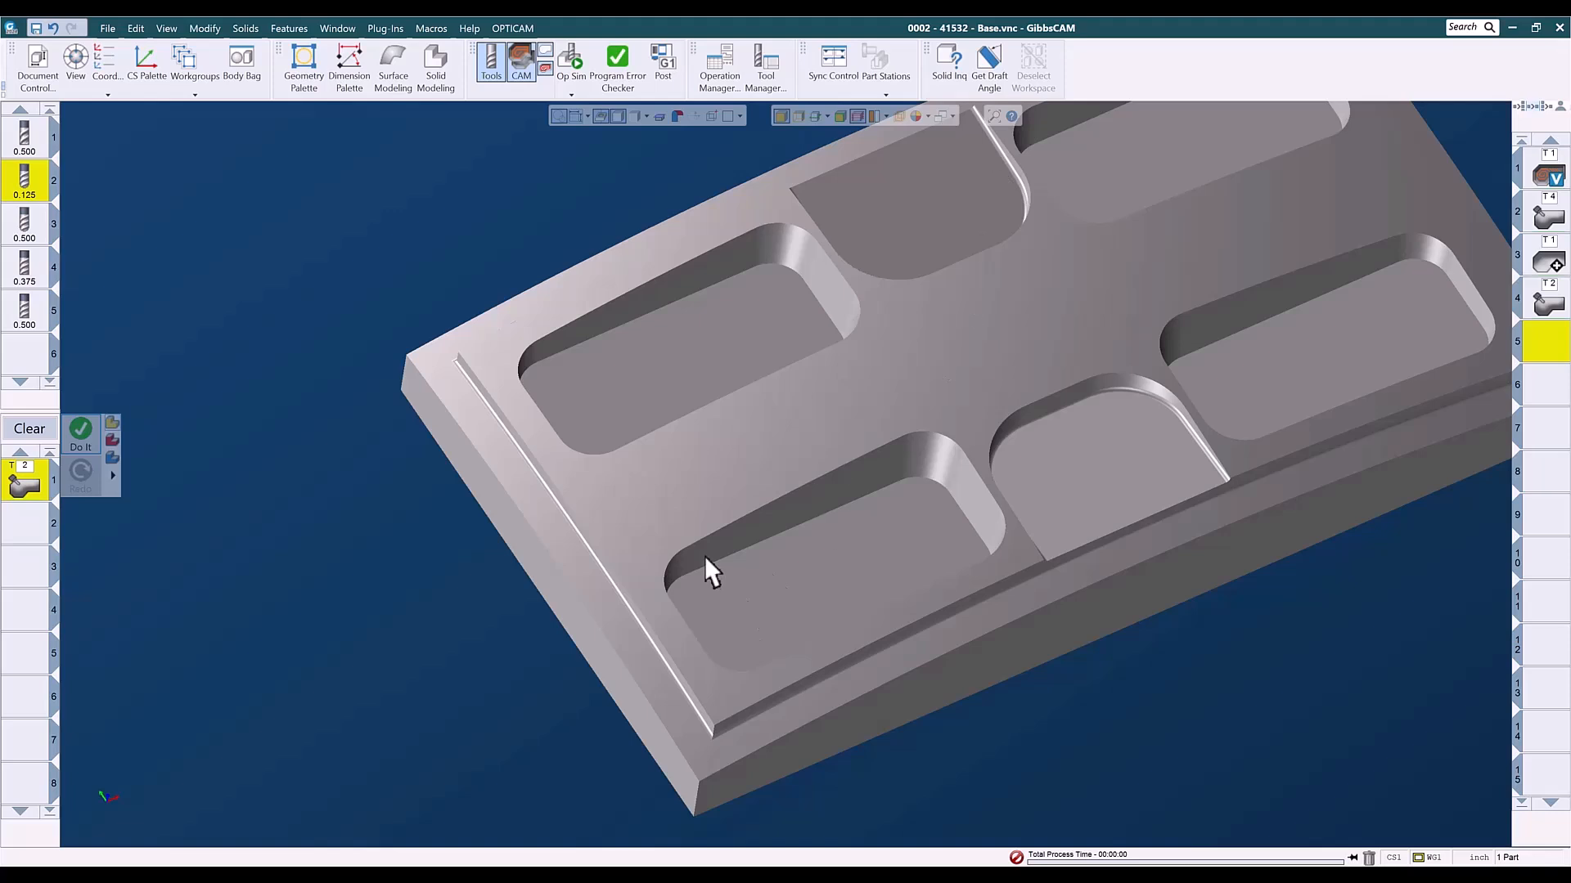
- Select the floor face of the front shallow pocket and clear the swarf process from the process list
scroll(705, 557, down, 3)
click(938, 630)
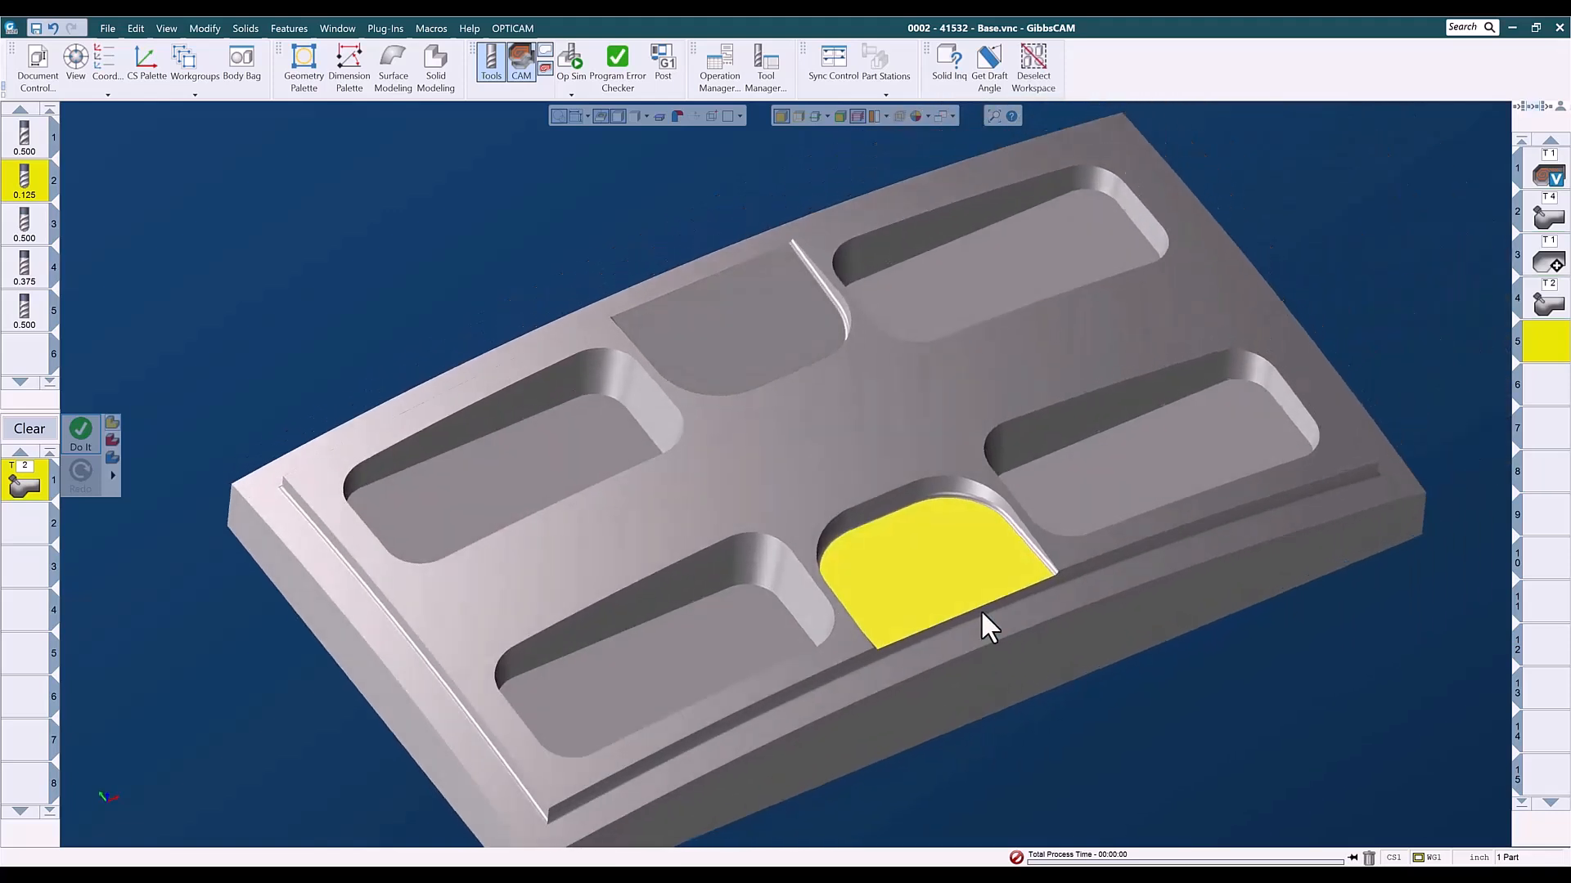
middle_drag(980, 620, 883, 676)
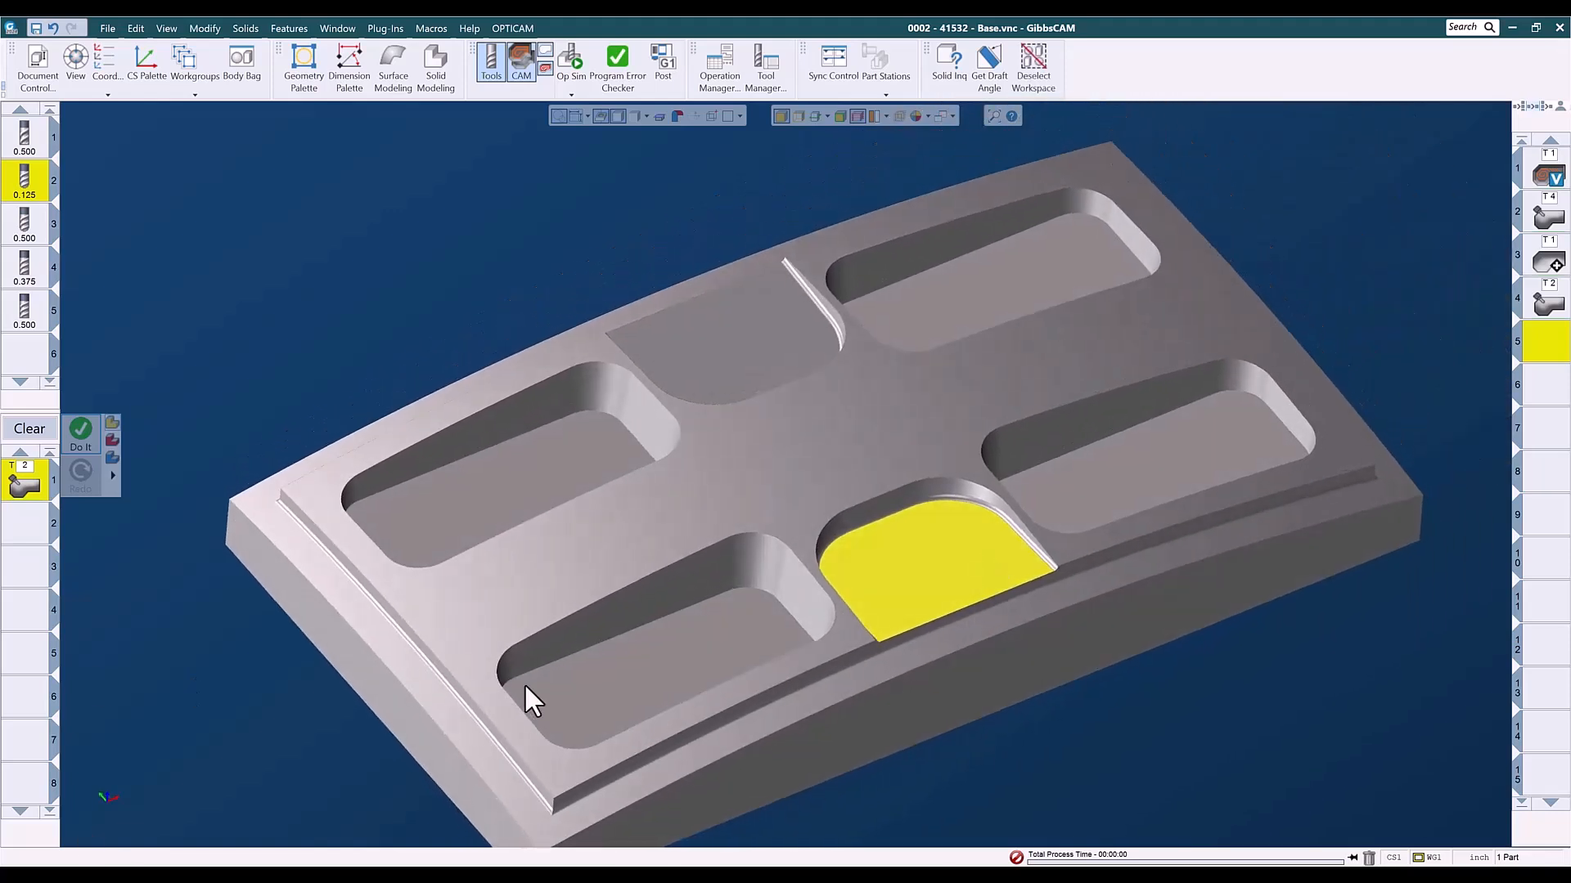
click(29, 429)
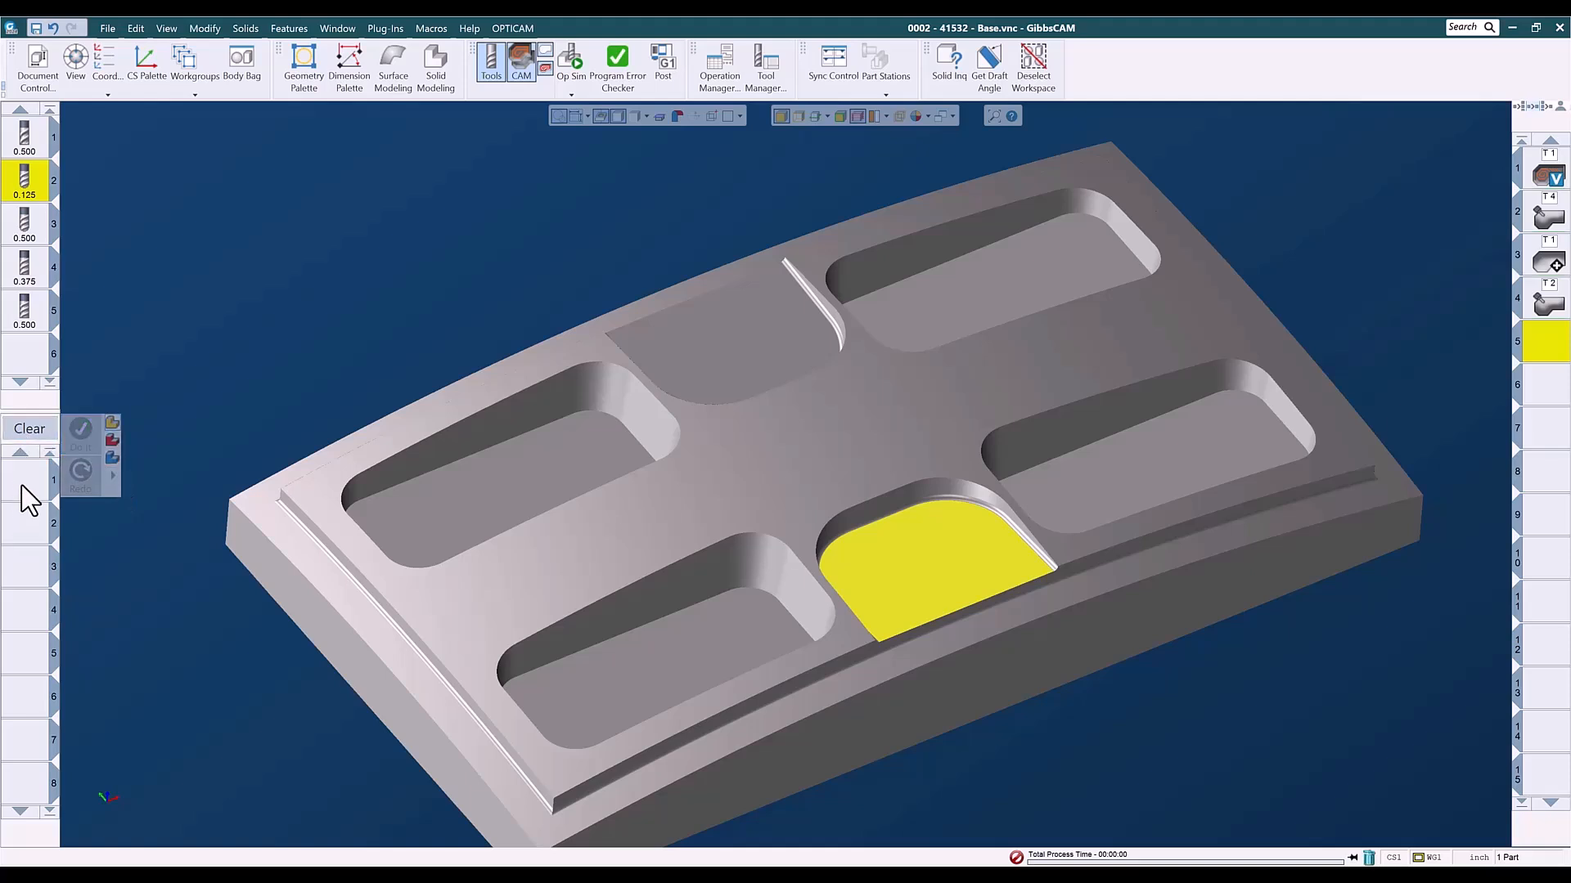
- Load the saved Adv 3D RASTER LACE 0 deg process list and generate its toolpath on the front shallow pocket's floor
right_click(22, 489)
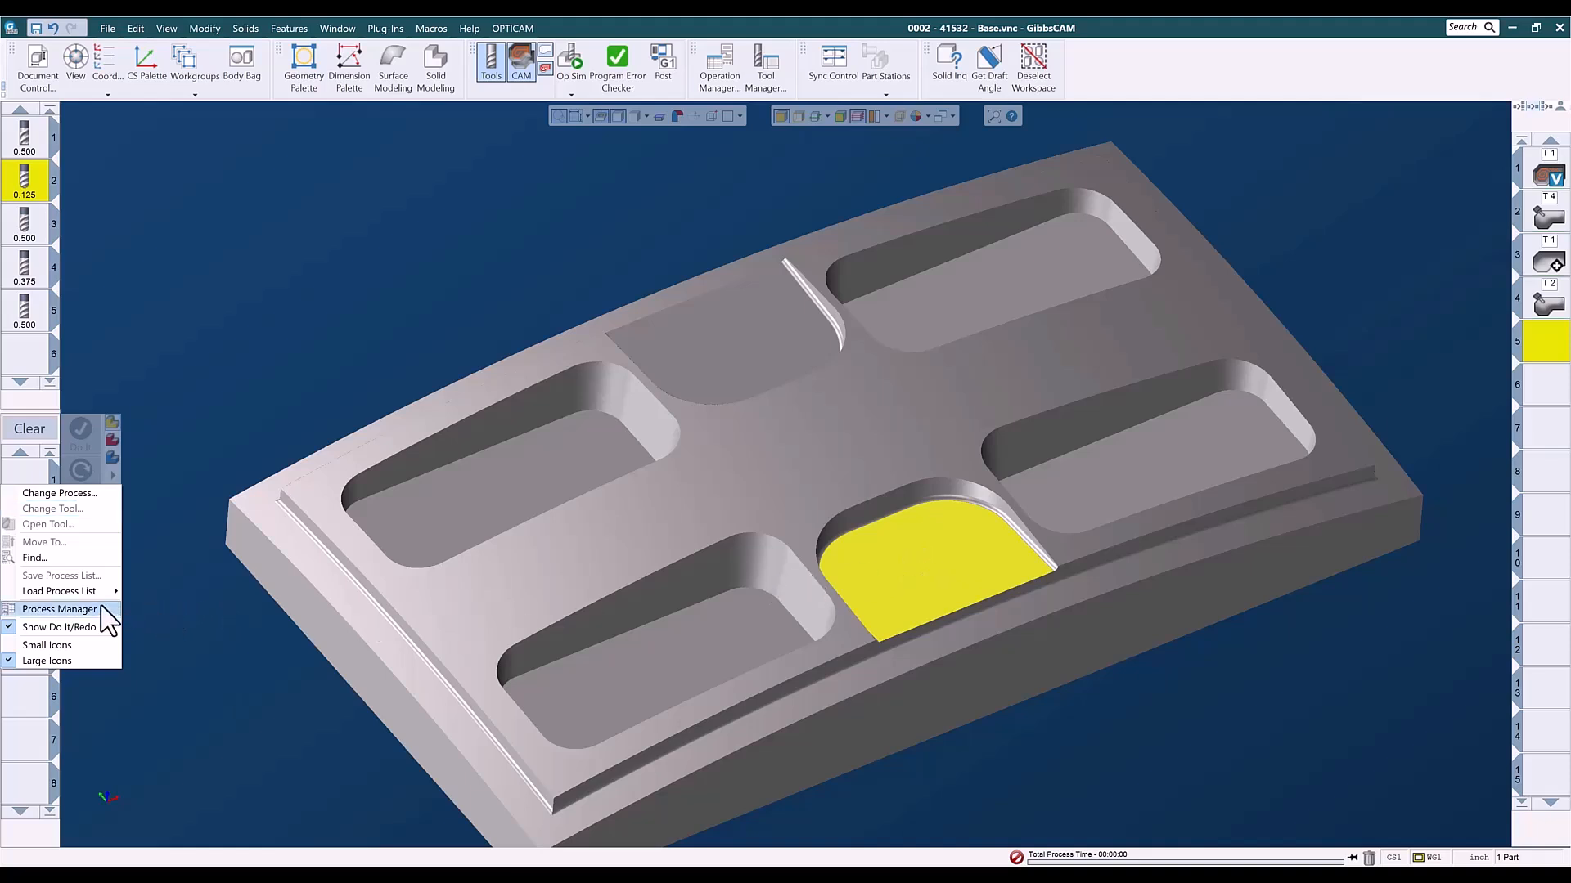
mouse_move(32, 592)
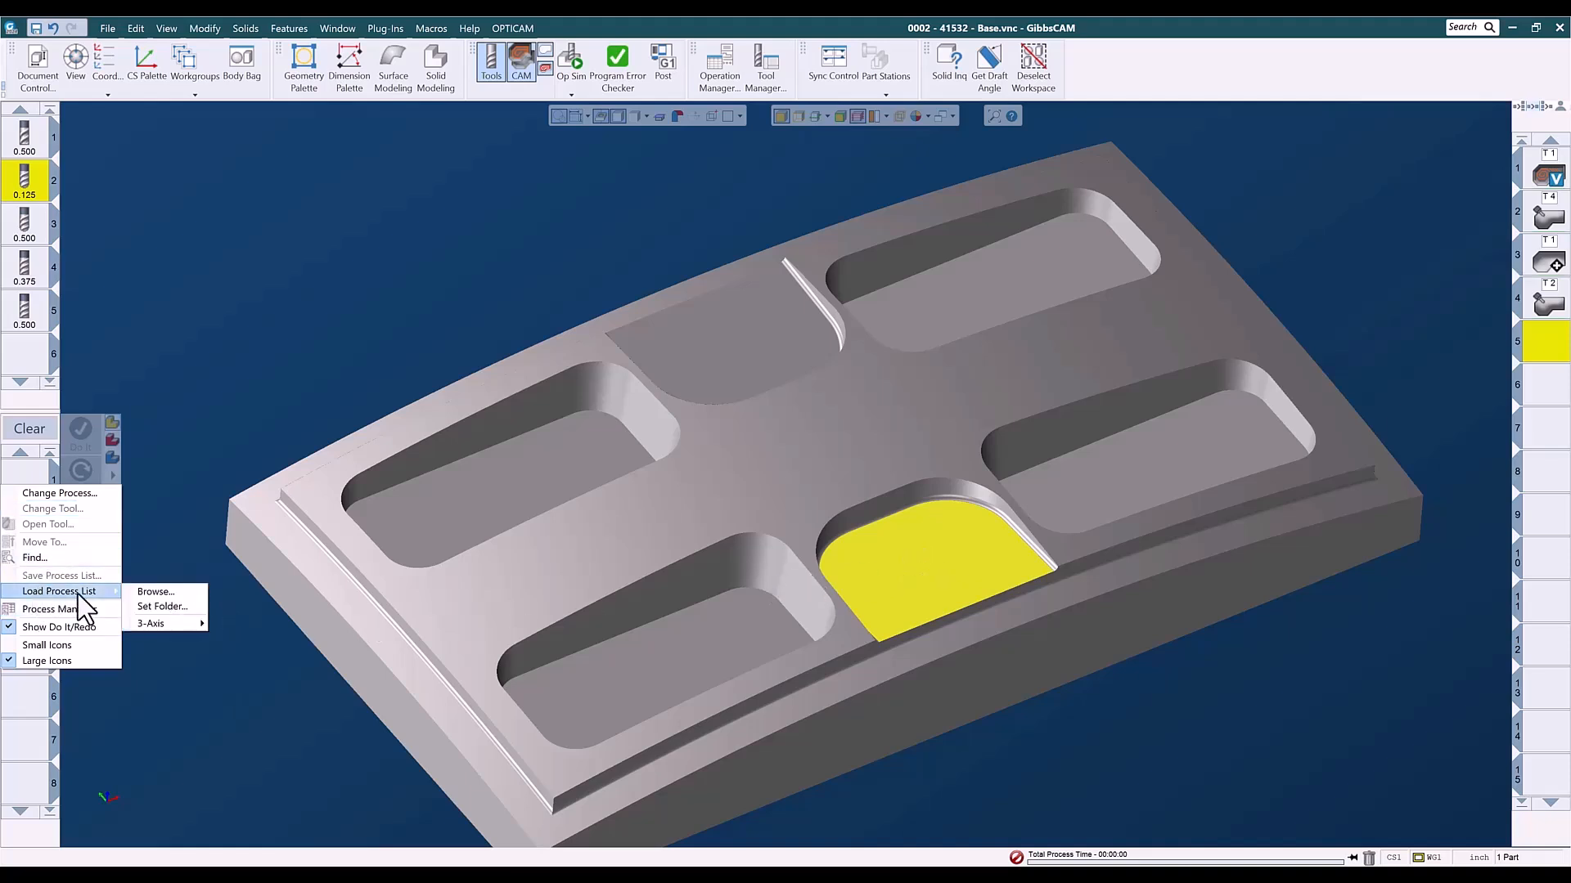
mouse_move(170, 621)
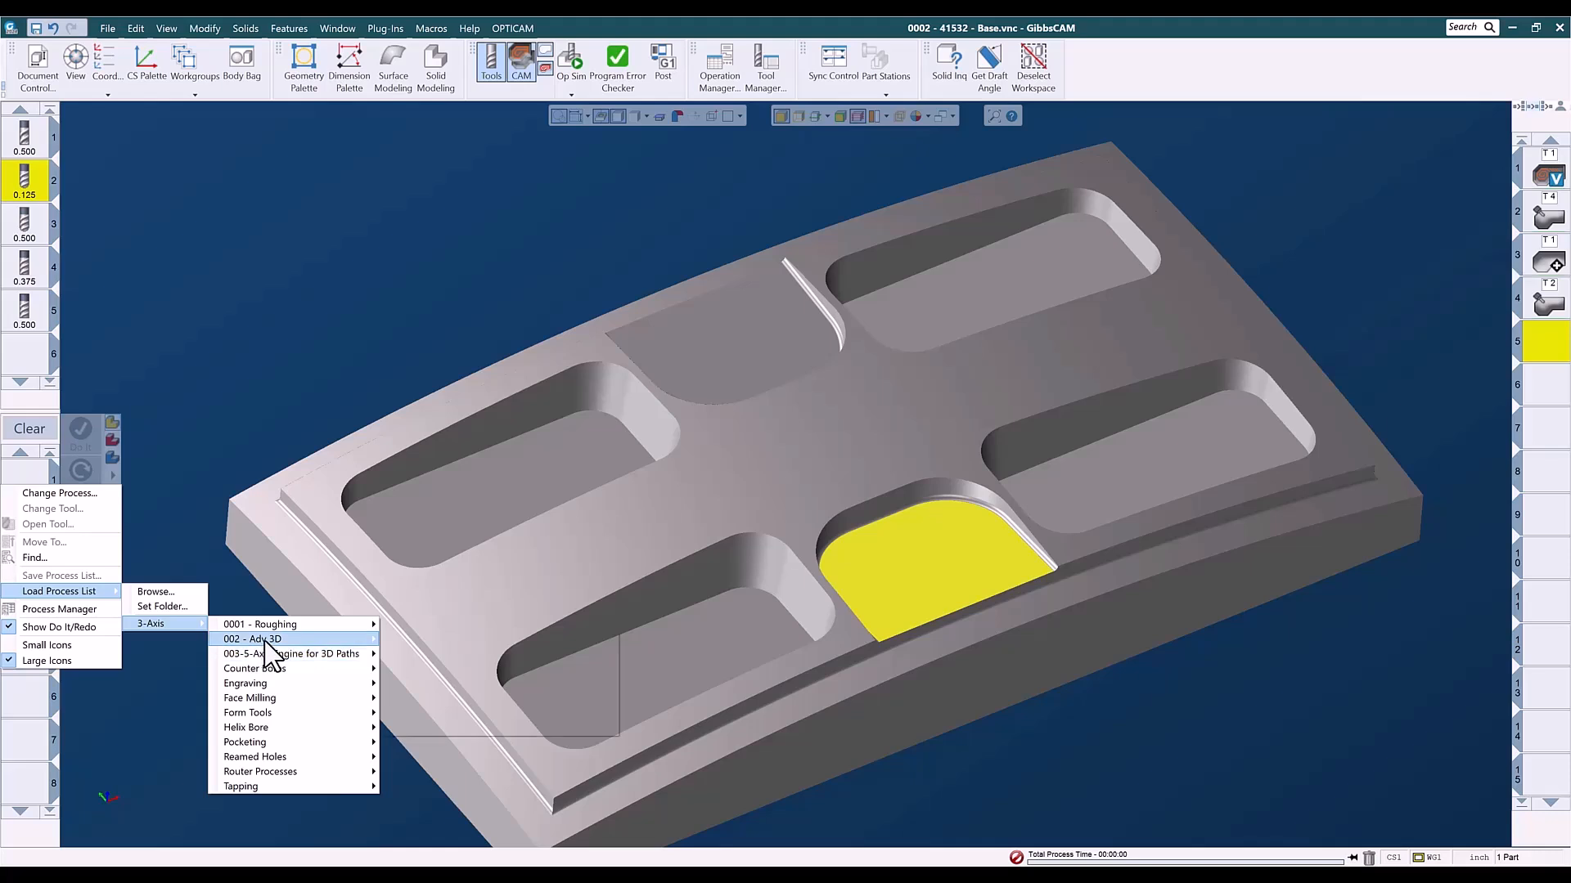
mouse_move(270, 652)
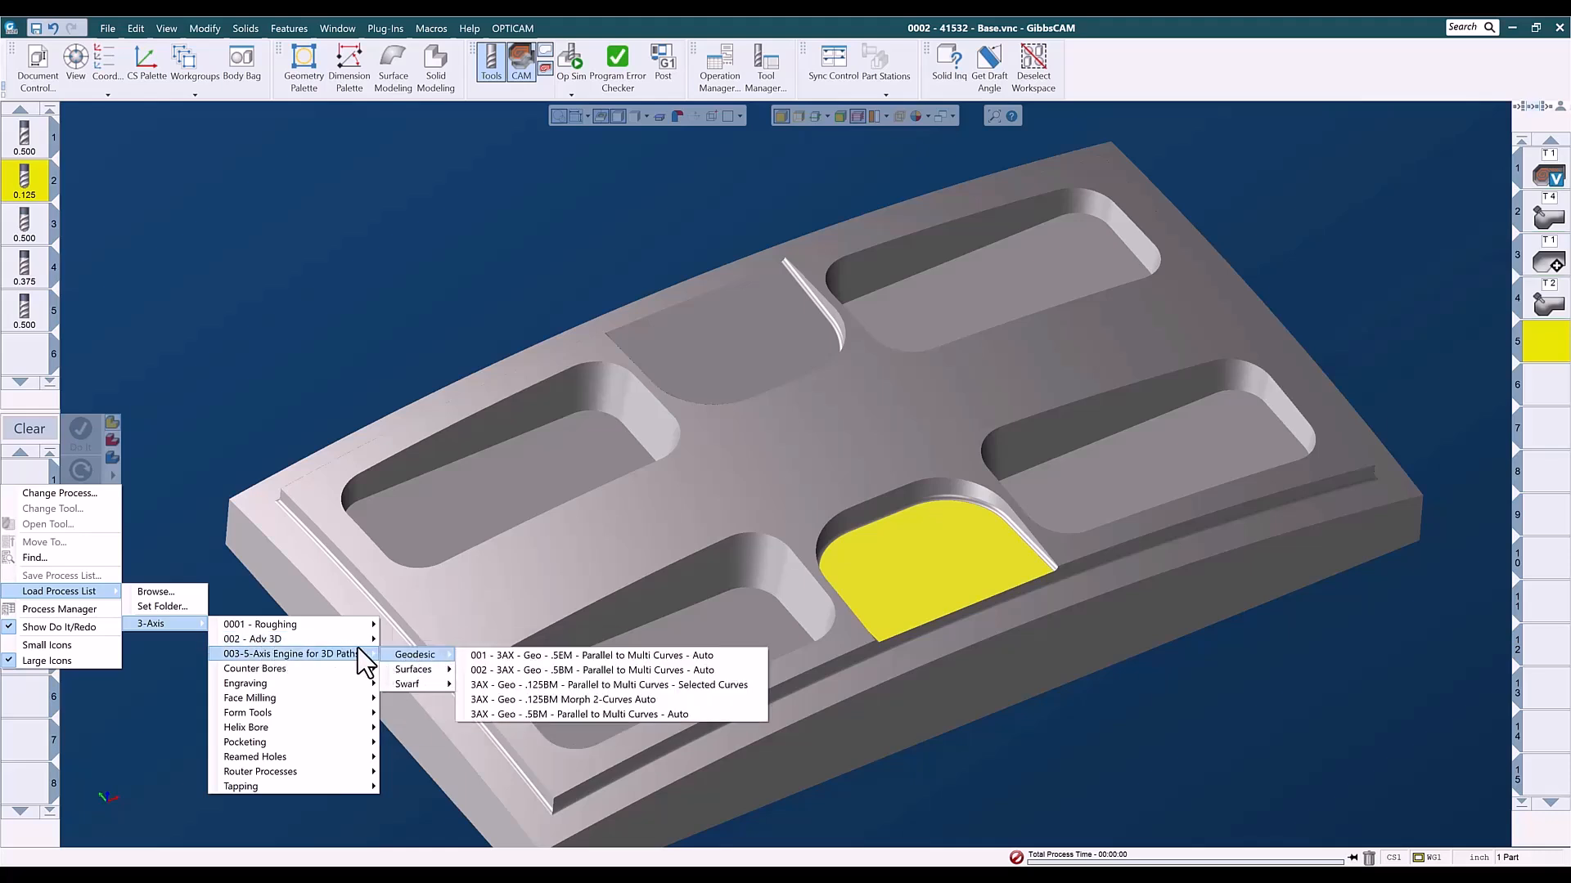
mouse_move(357, 640)
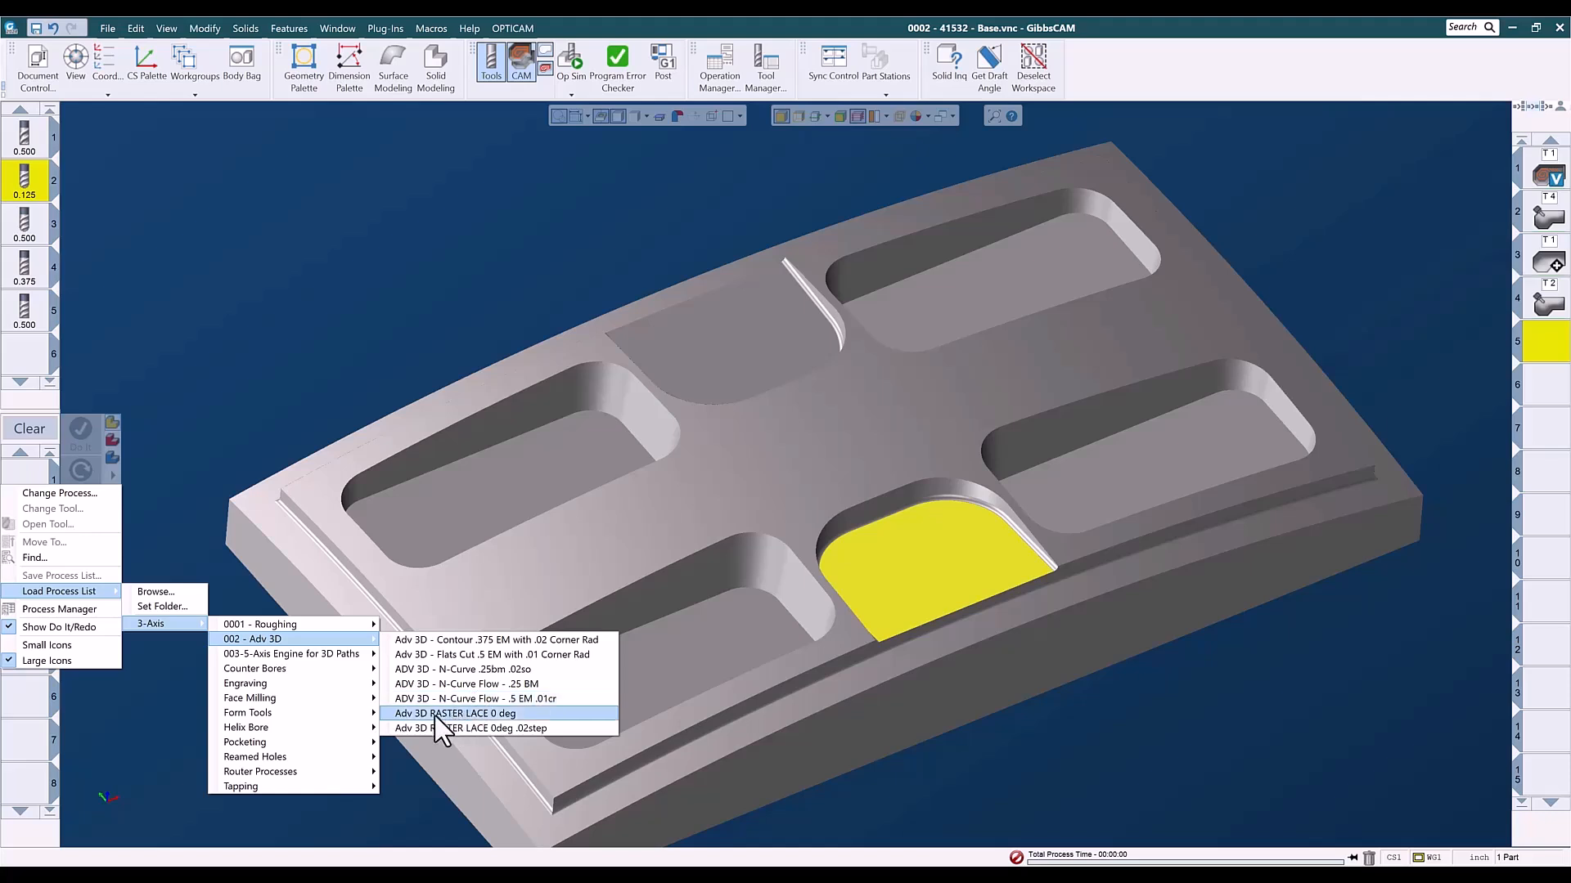
click(478, 714)
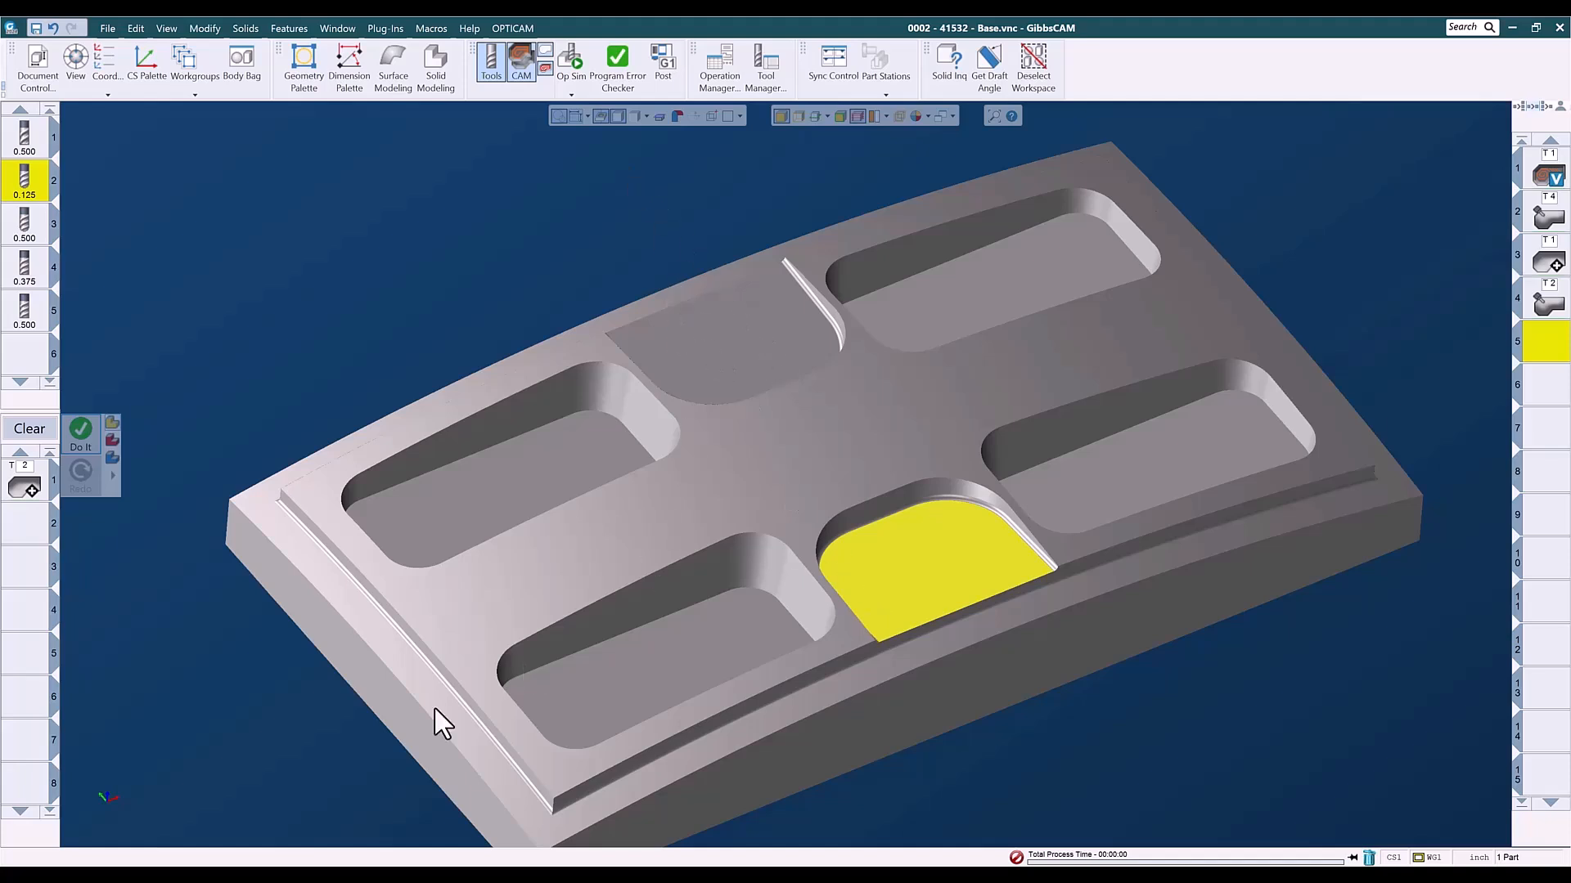
click(85, 437)
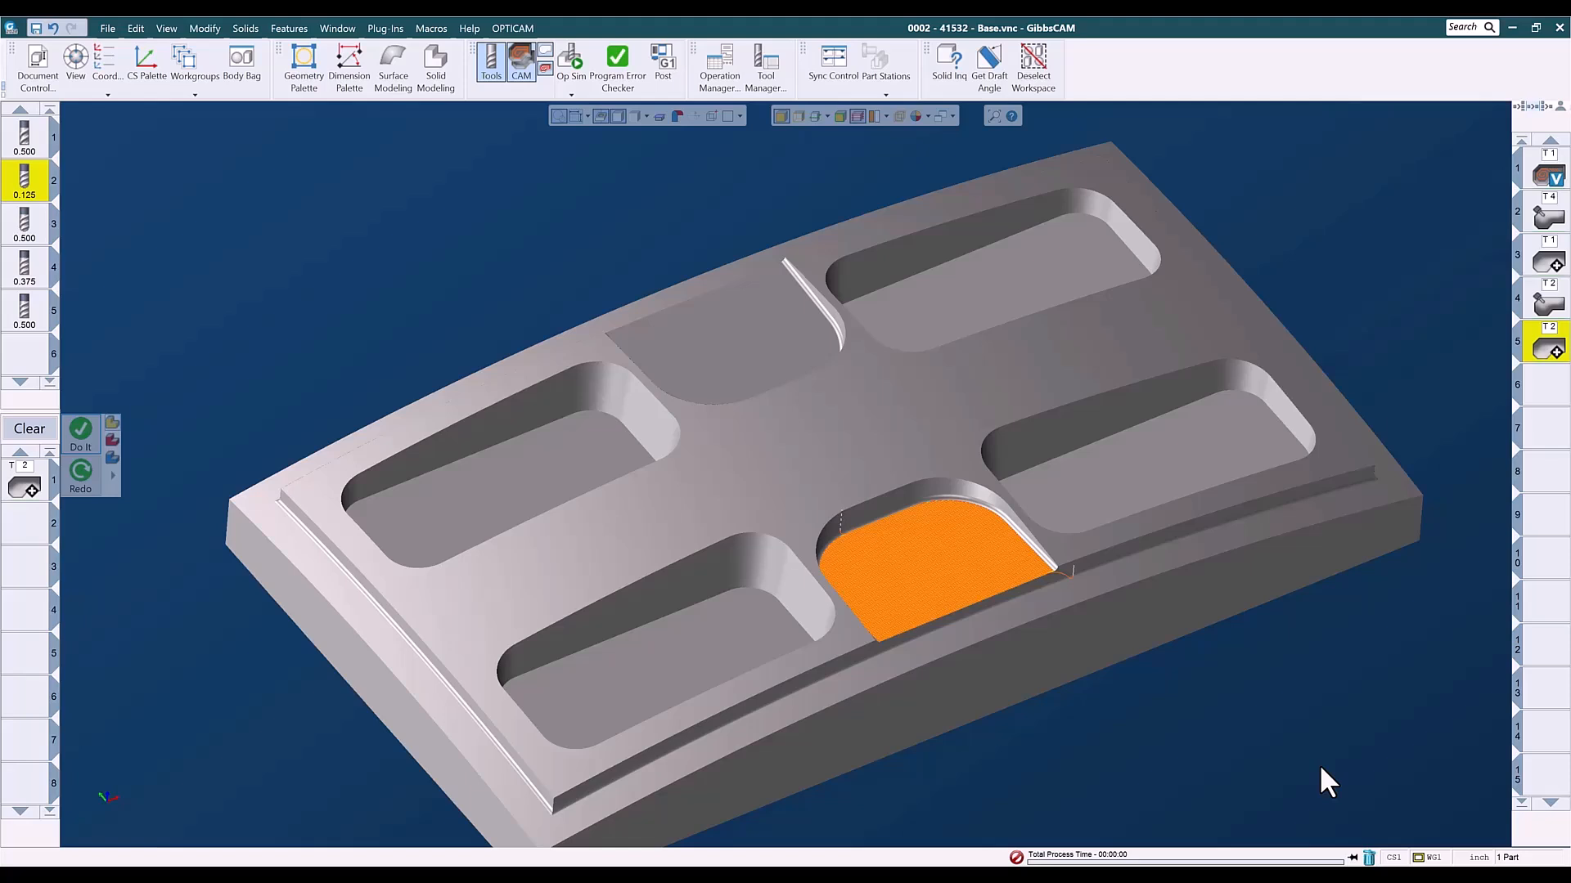
click(1546, 384)
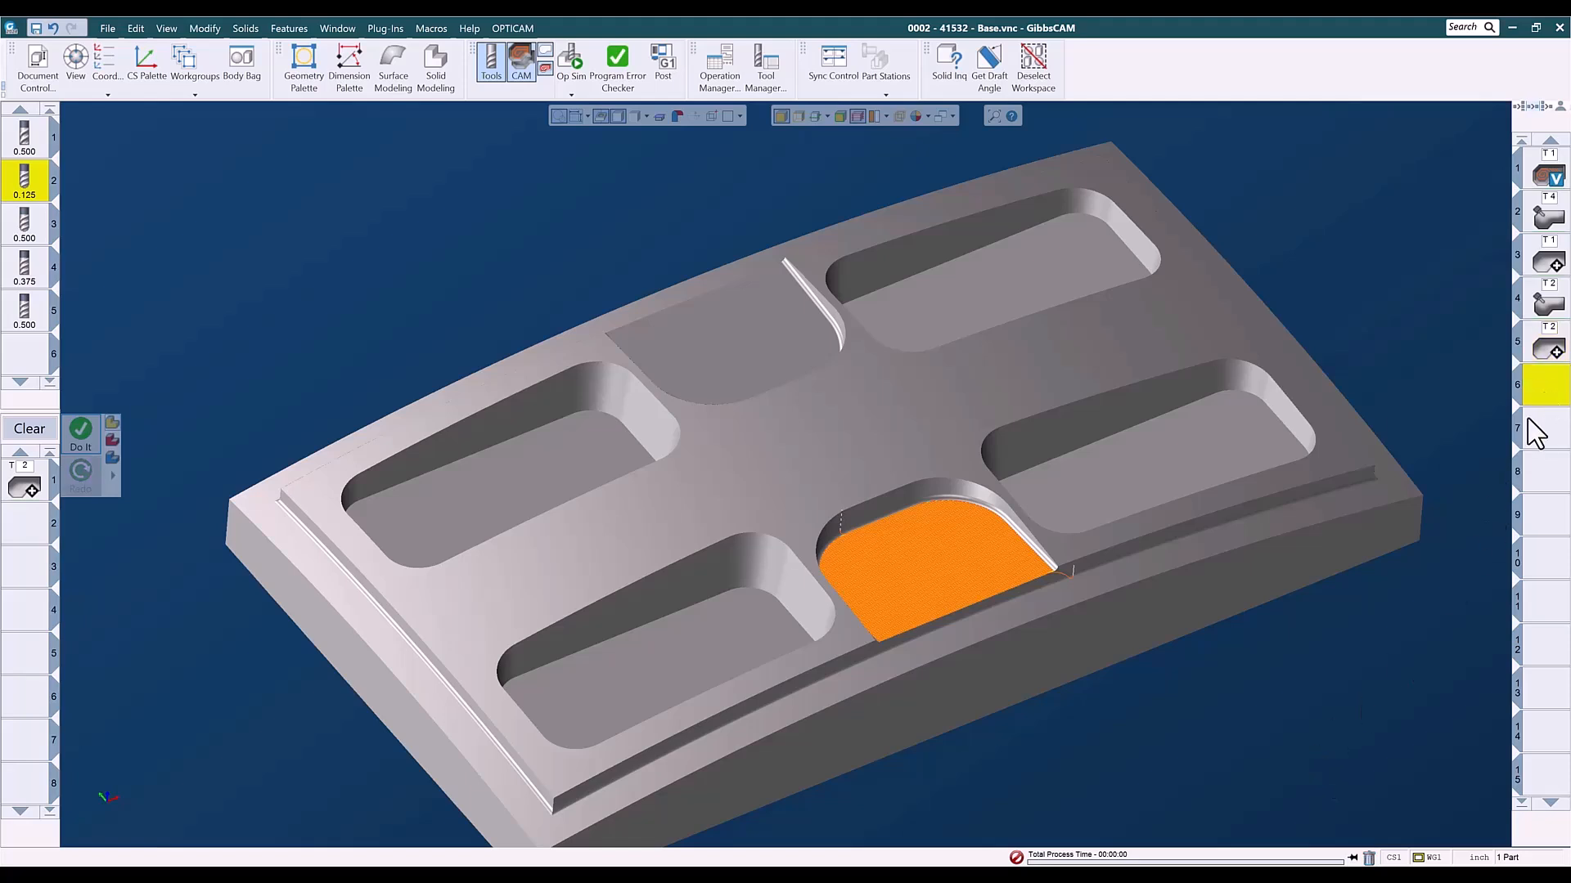
- Generate a lace cut toolpath on the rear shallow pocket's floor with the cut angle set to 180
click(710, 357)
click(29, 482)
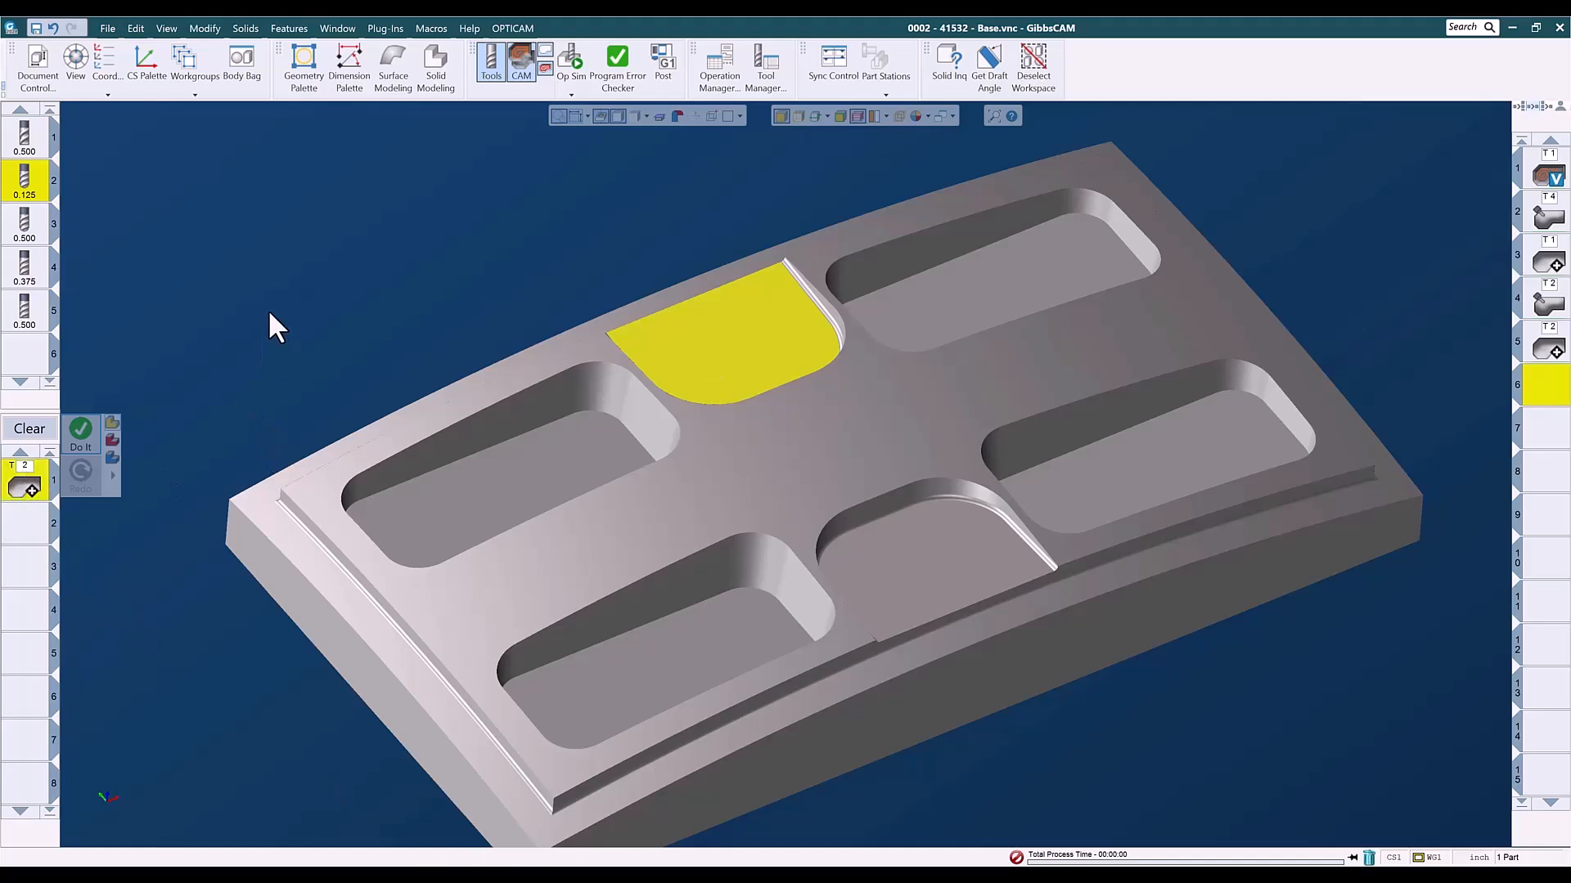
double_click(353, 314)
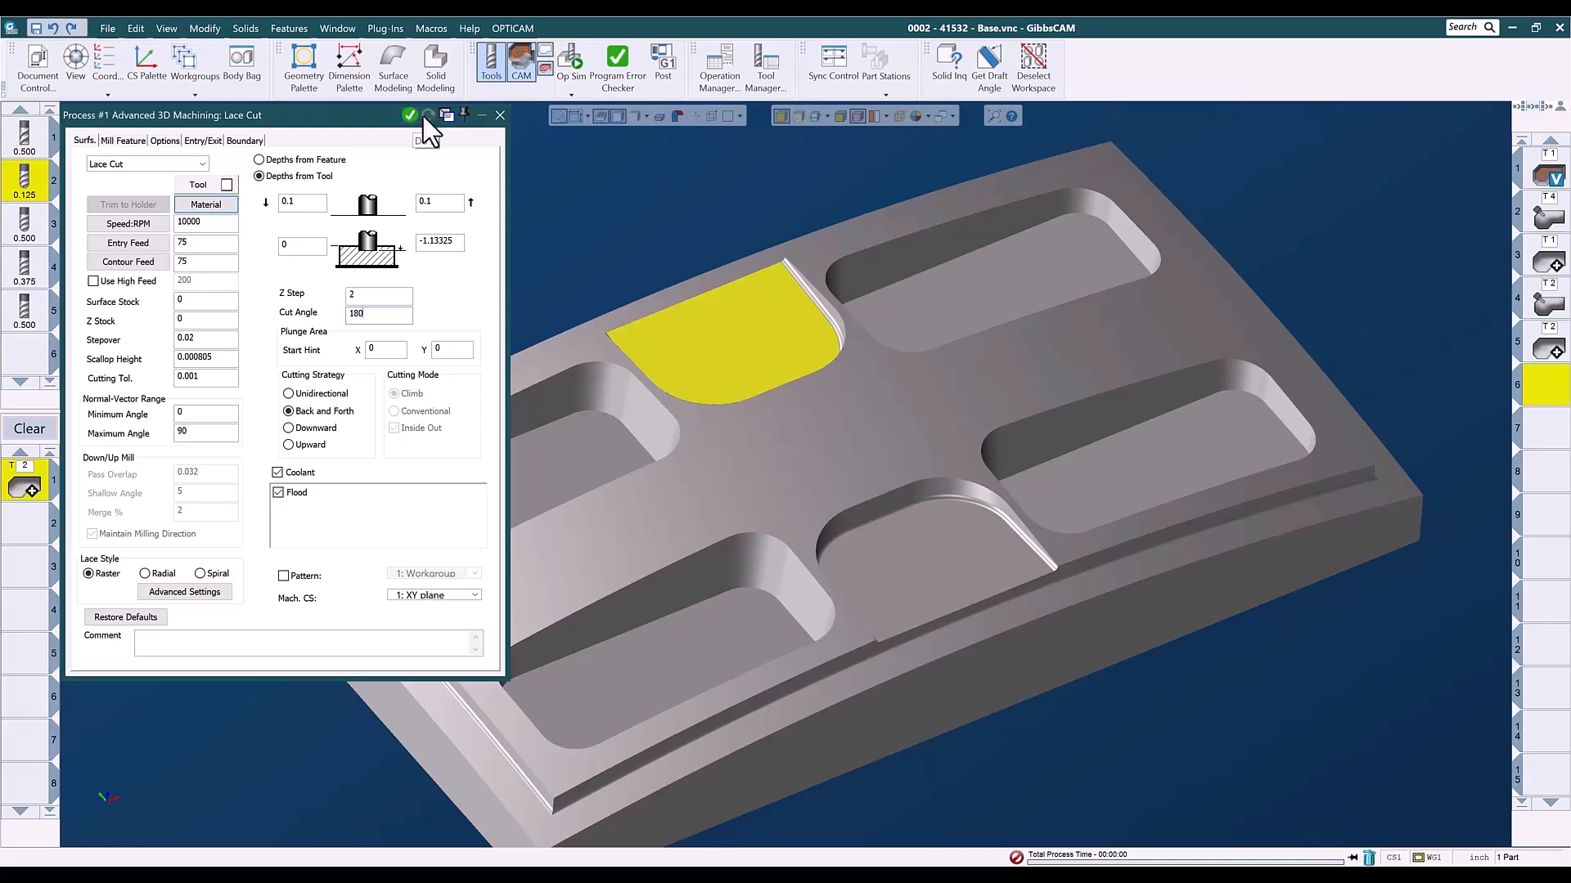
click(498, 115)
click(90, 434)
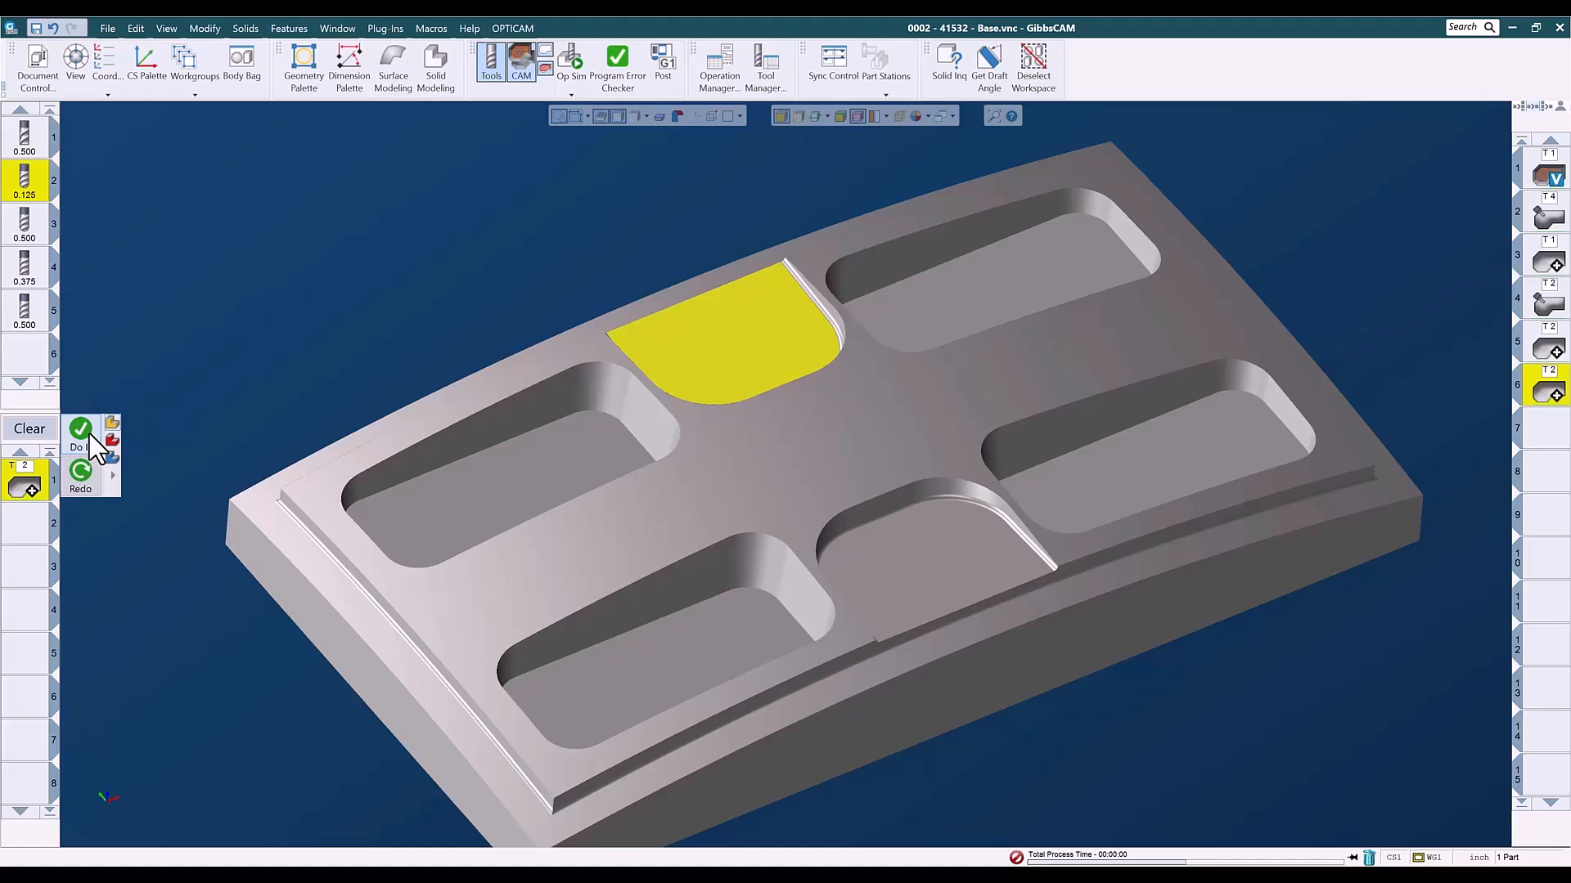
click(1538, 434)
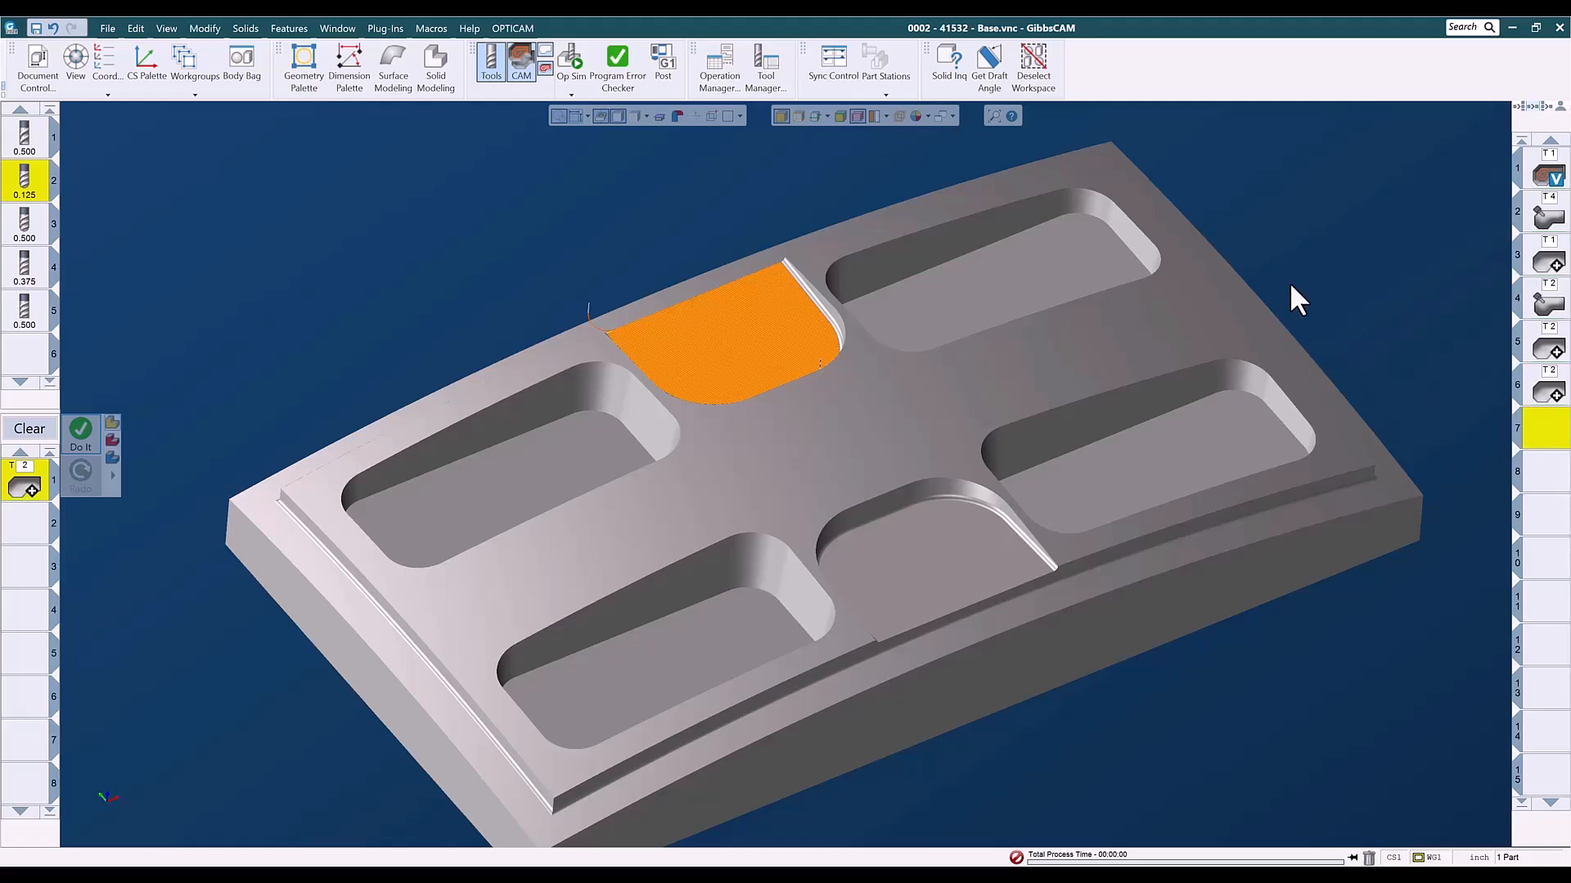
- Clear the lace process from the process list and select the curved top face surrounding the pockets
key(ctrl+r)
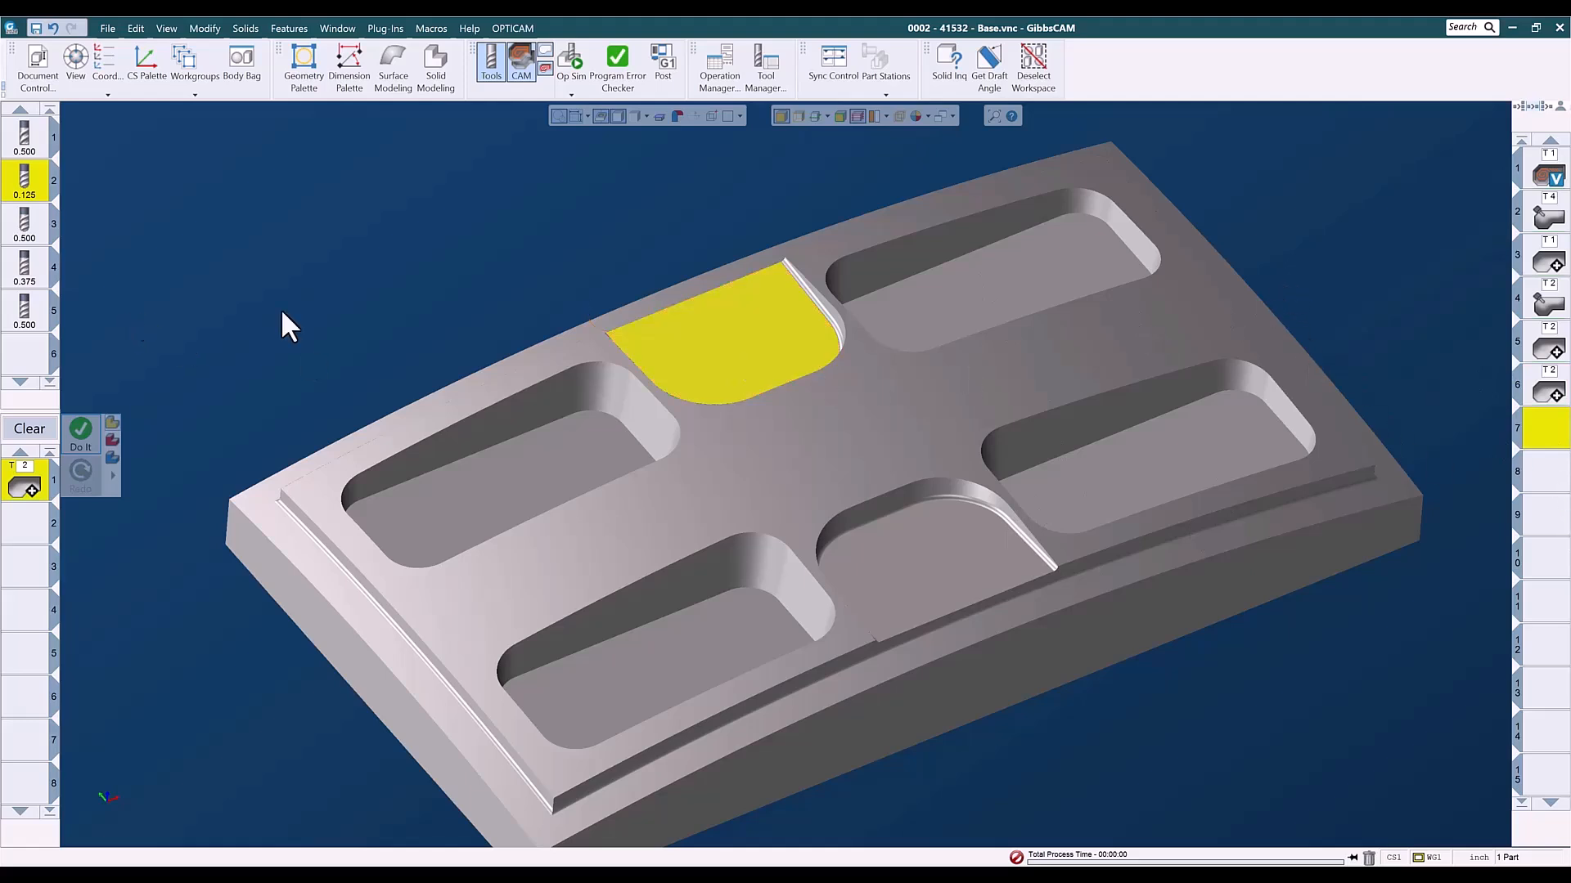
click(388, 321)
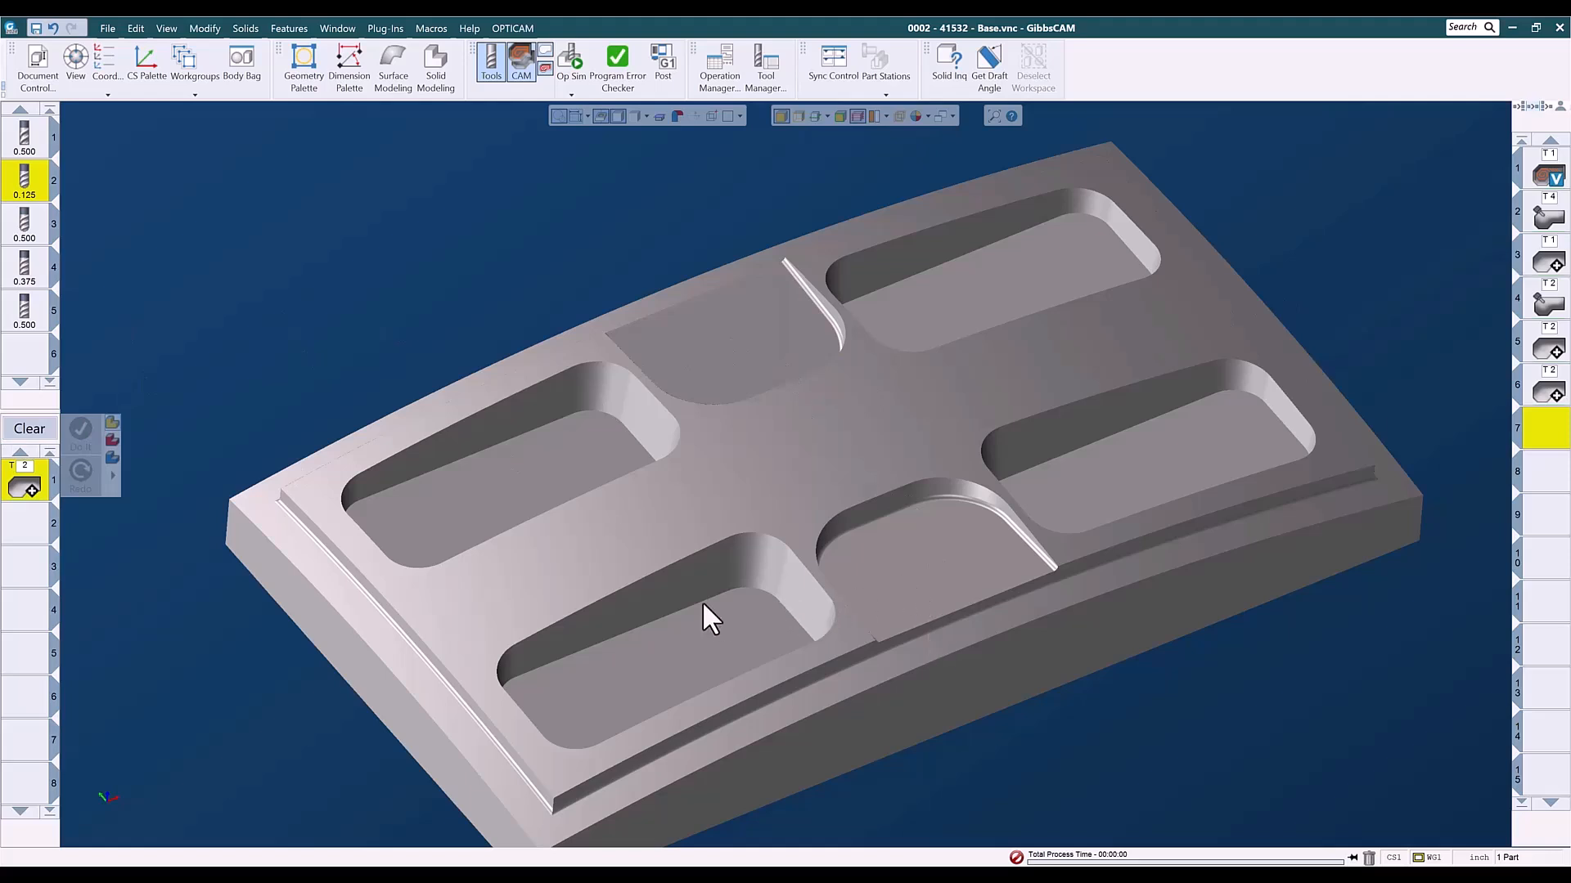
scroll(702, 601, down, 2)
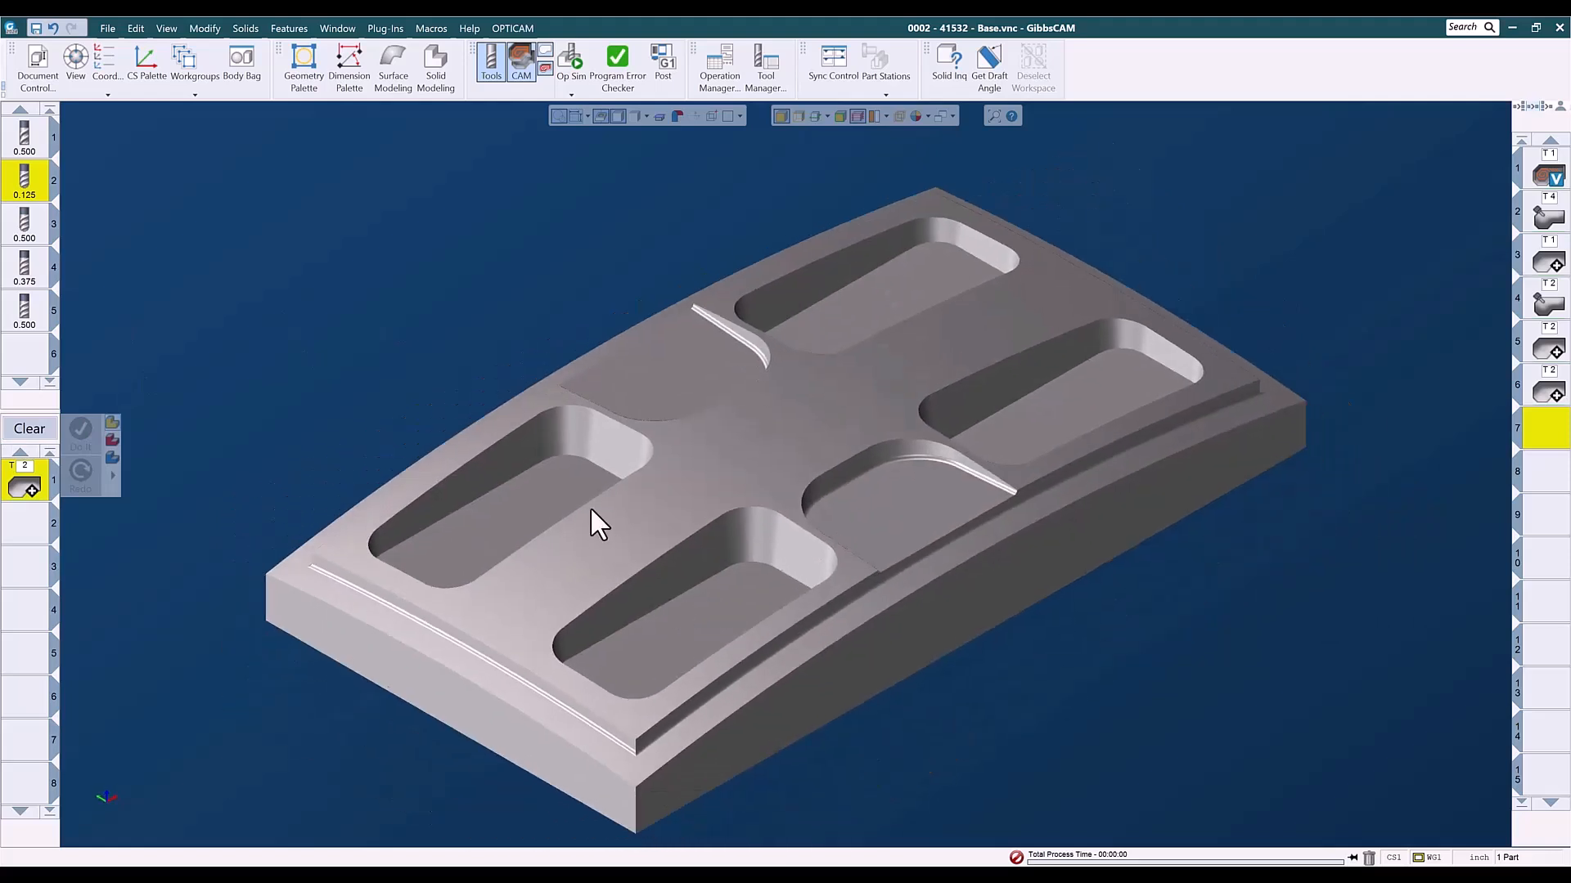
click(27, 429)
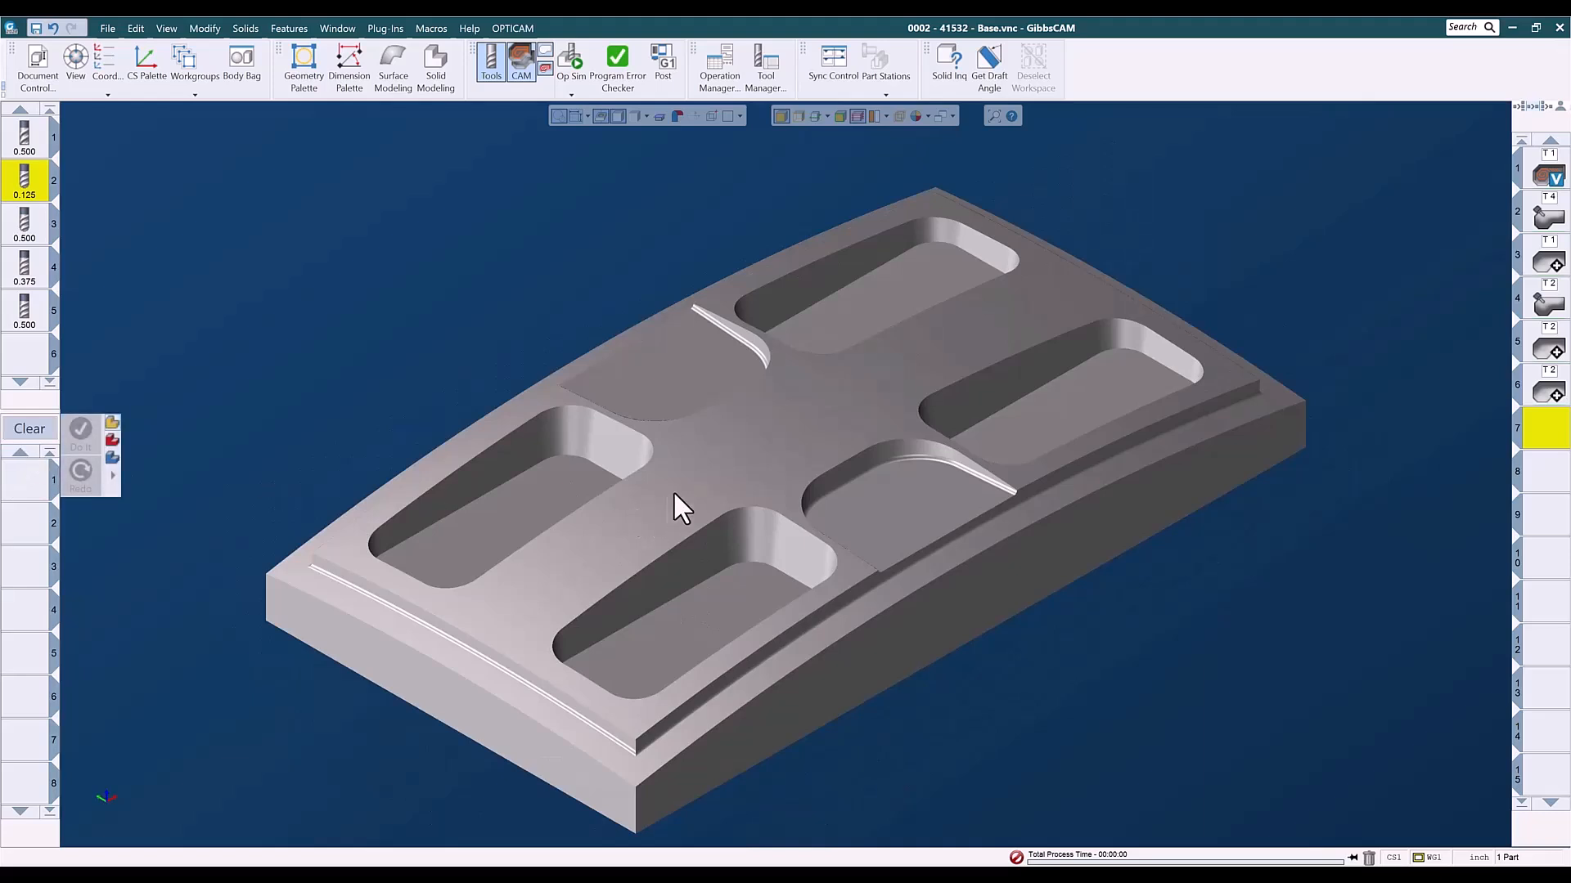
click(712, 476)
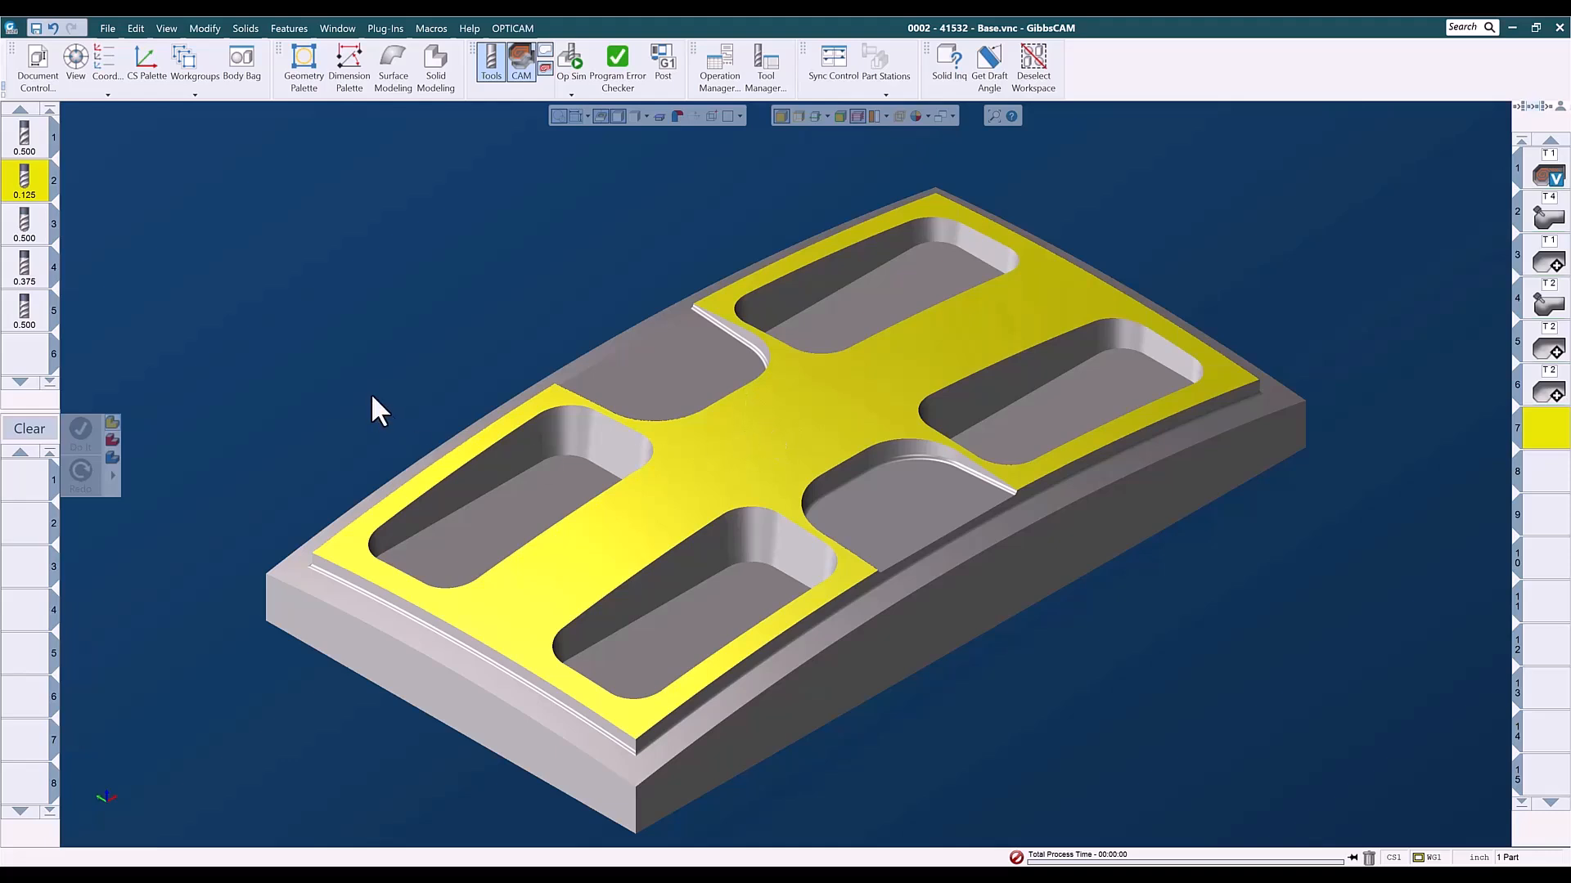
- Load the saved 002 geodesic process list, Parallel to Multi Curves - Auto, for the selected top face
right_click(37, 487)
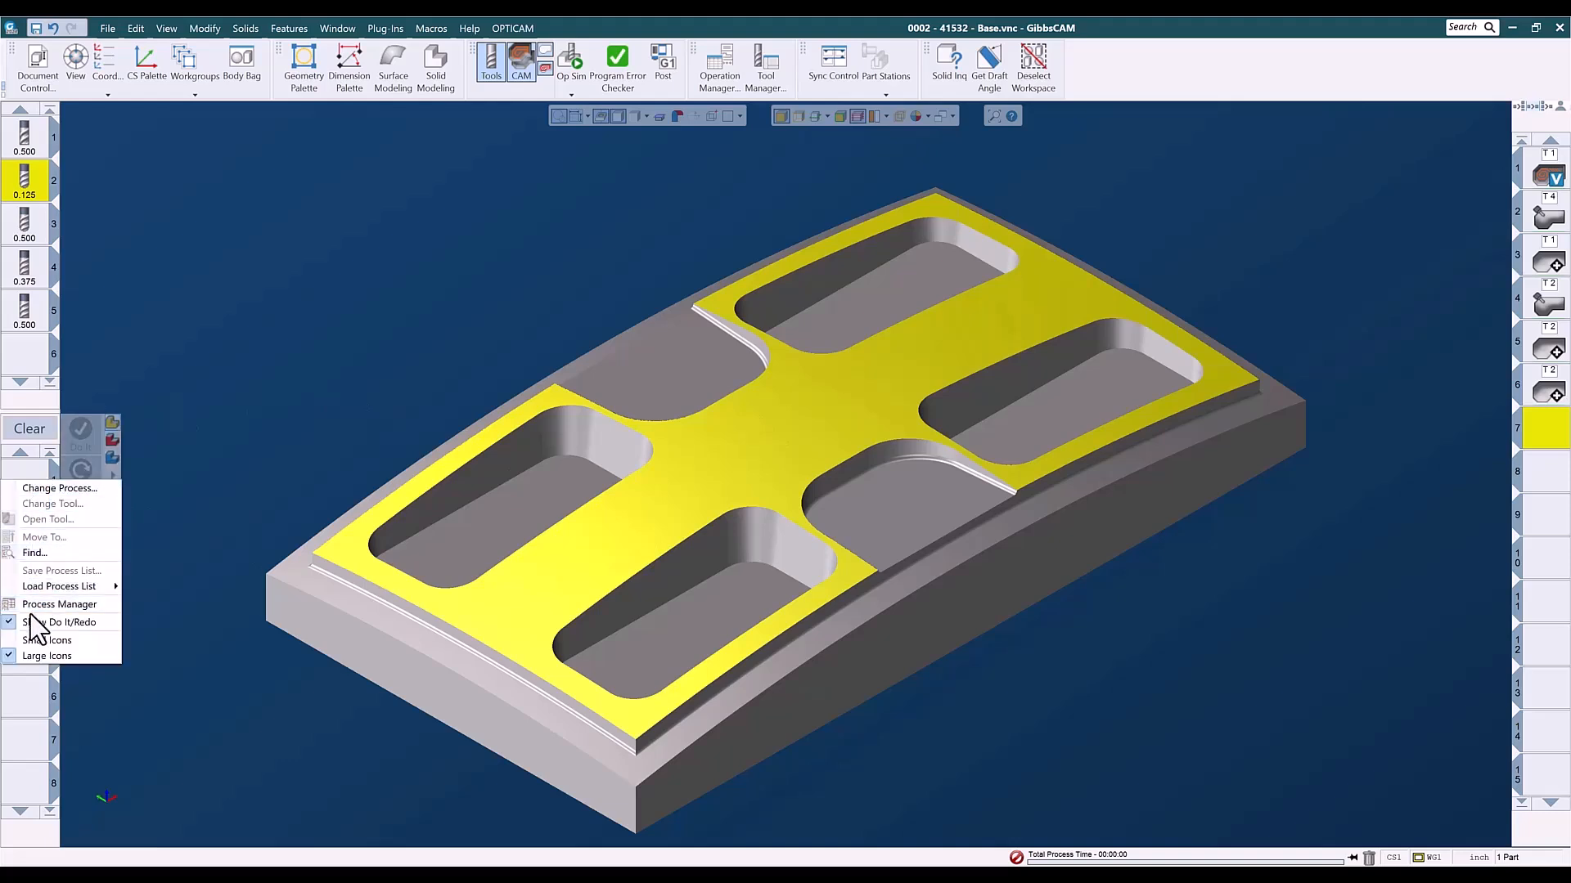
mouse_move(53, 587)
mouse_move(147, 615)
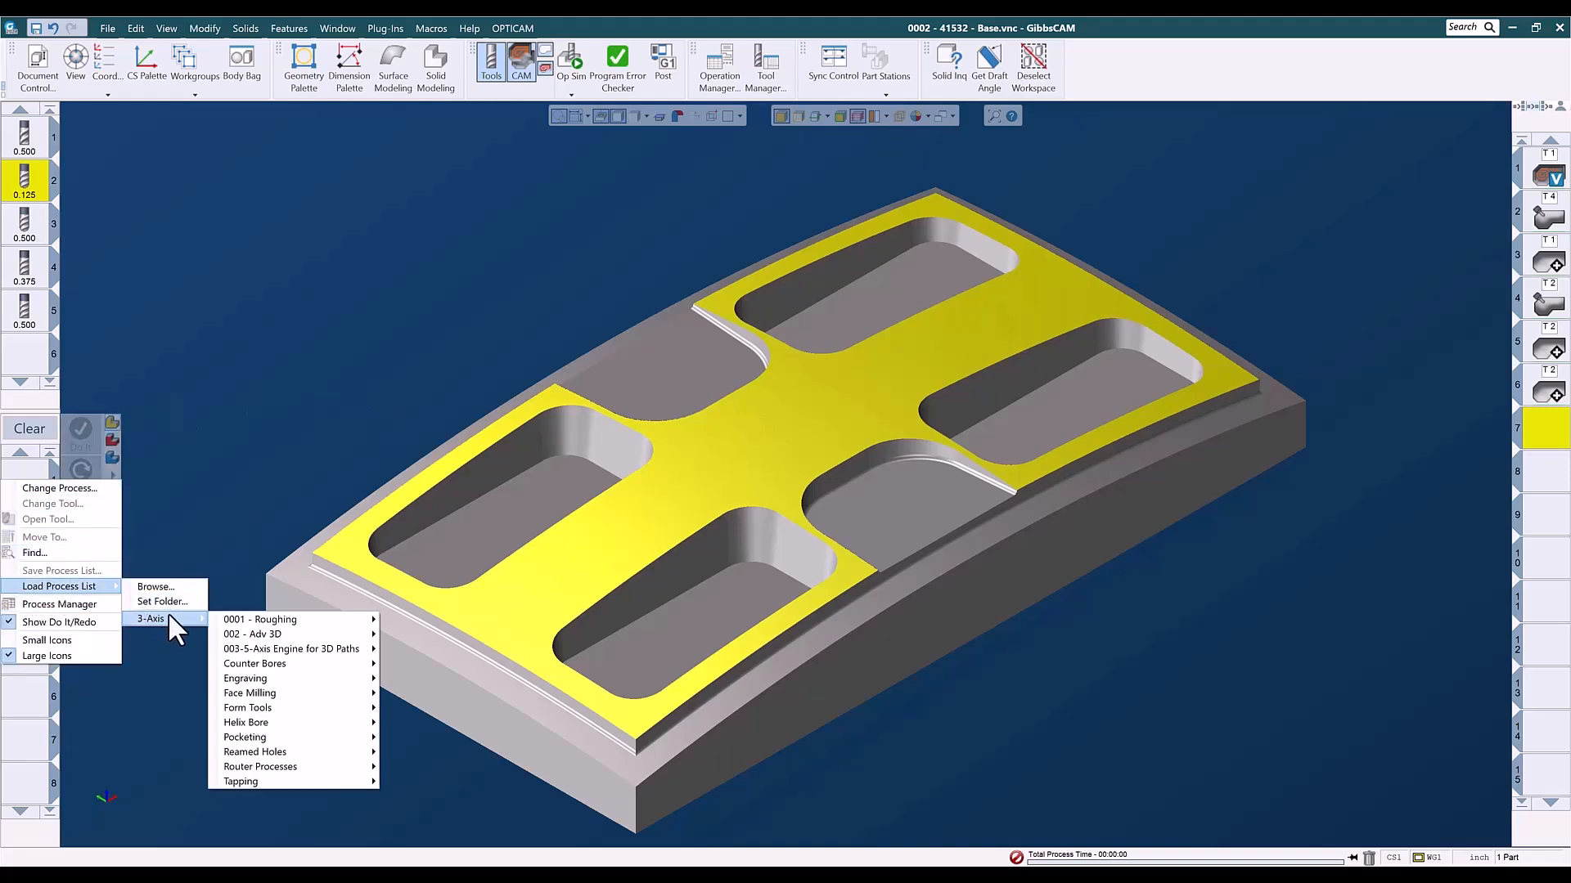
mouse_move(271, 652)
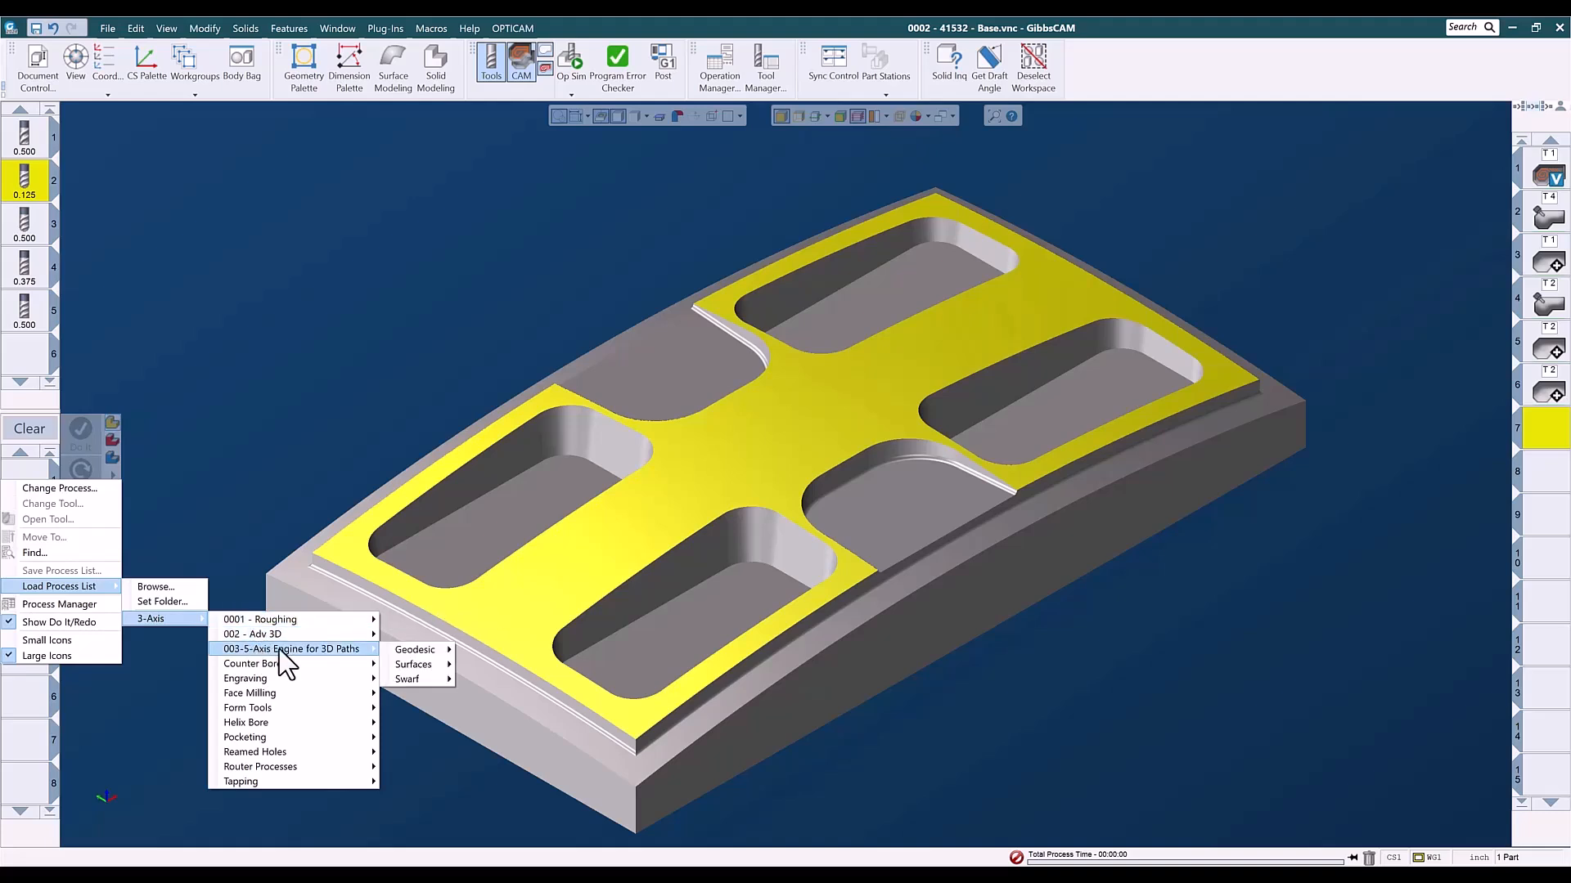
mouse_move(425, 653)
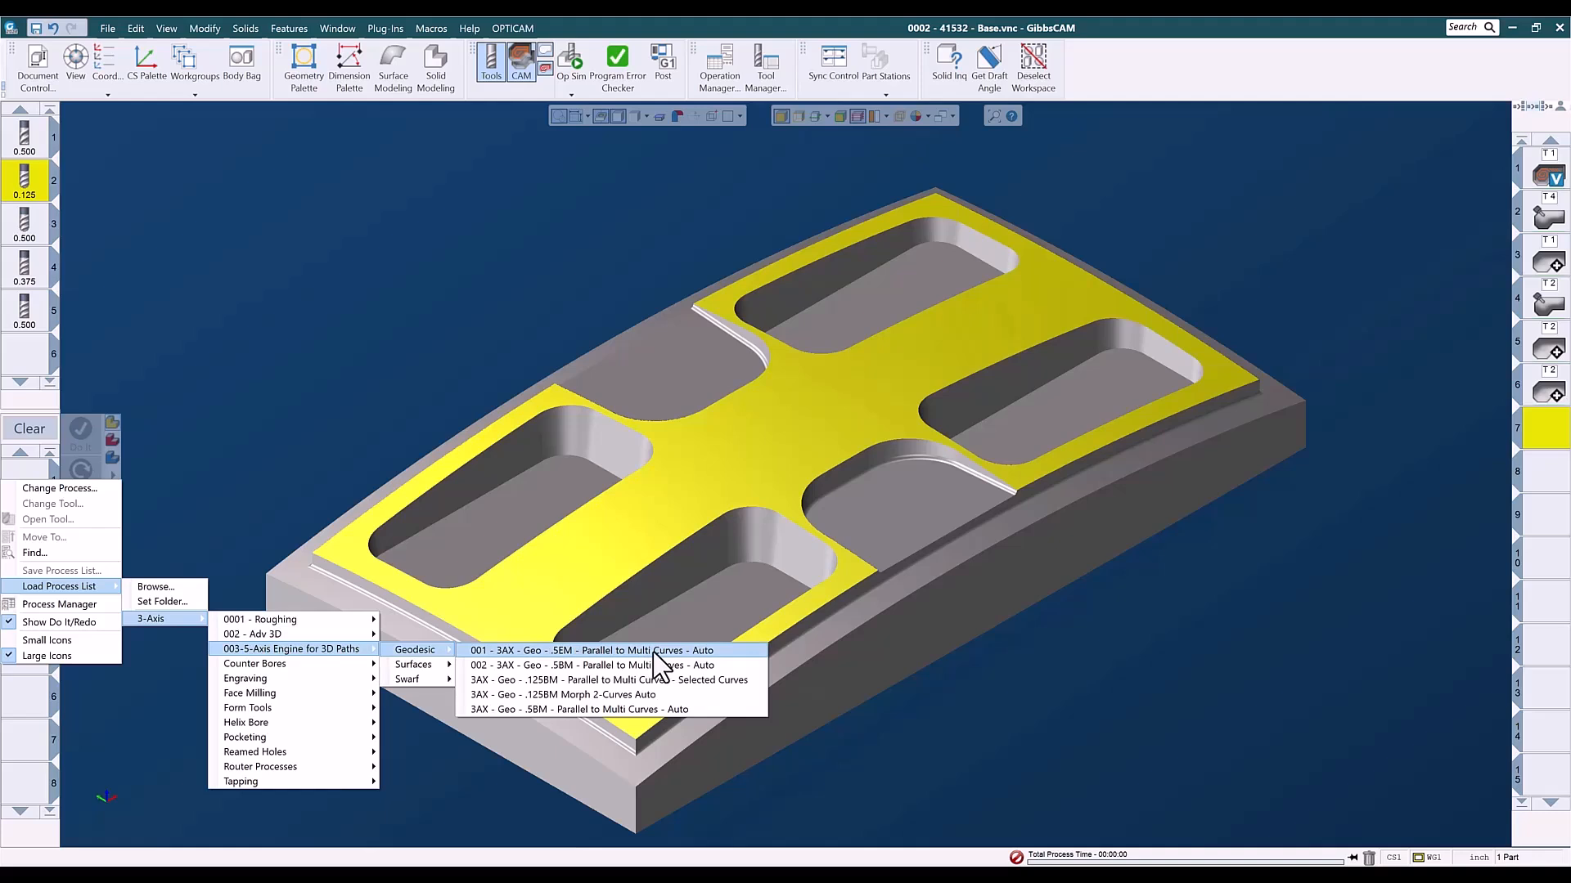
click(565, 665)
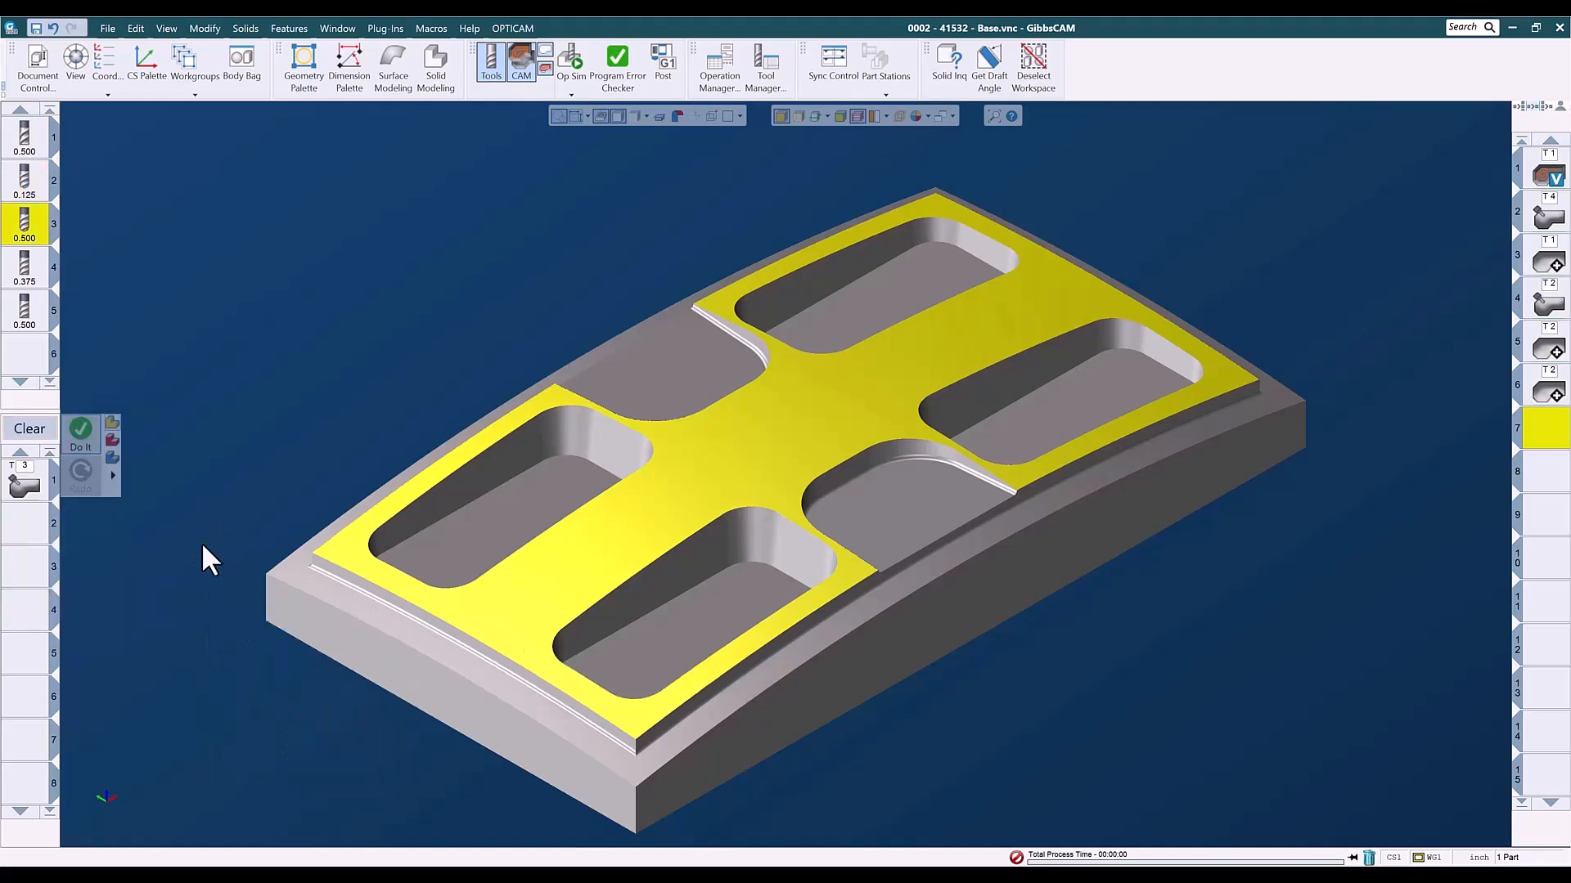
- Check the geodesic process's surface path, gouge check and link parameters, and generate its toolpath on the top face
click(25, 484)
double_click(36, 478)
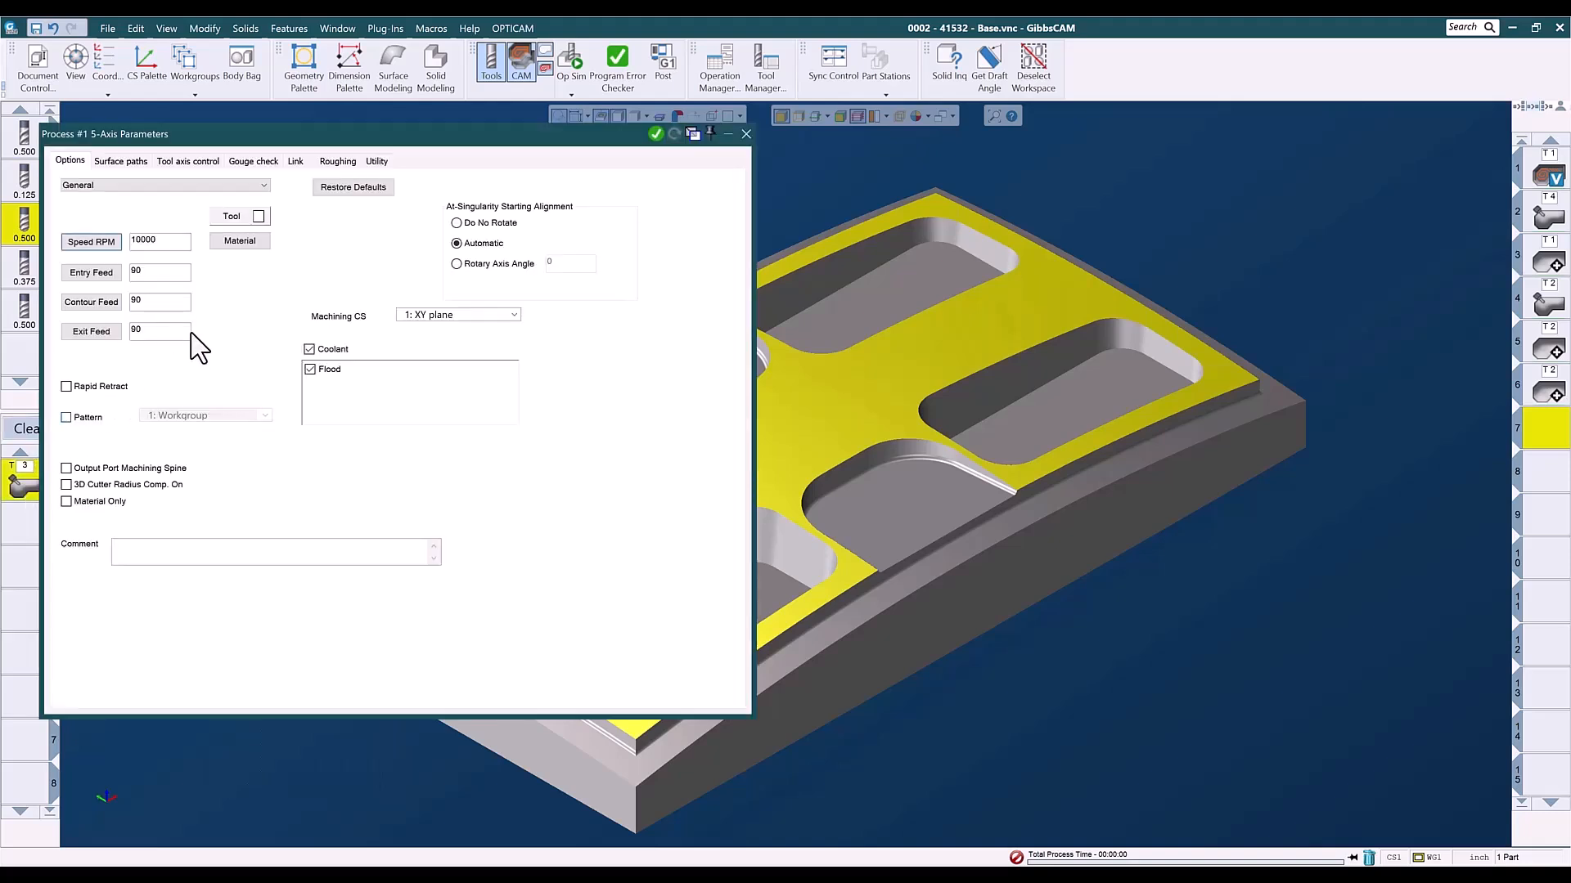
click(125, 162)
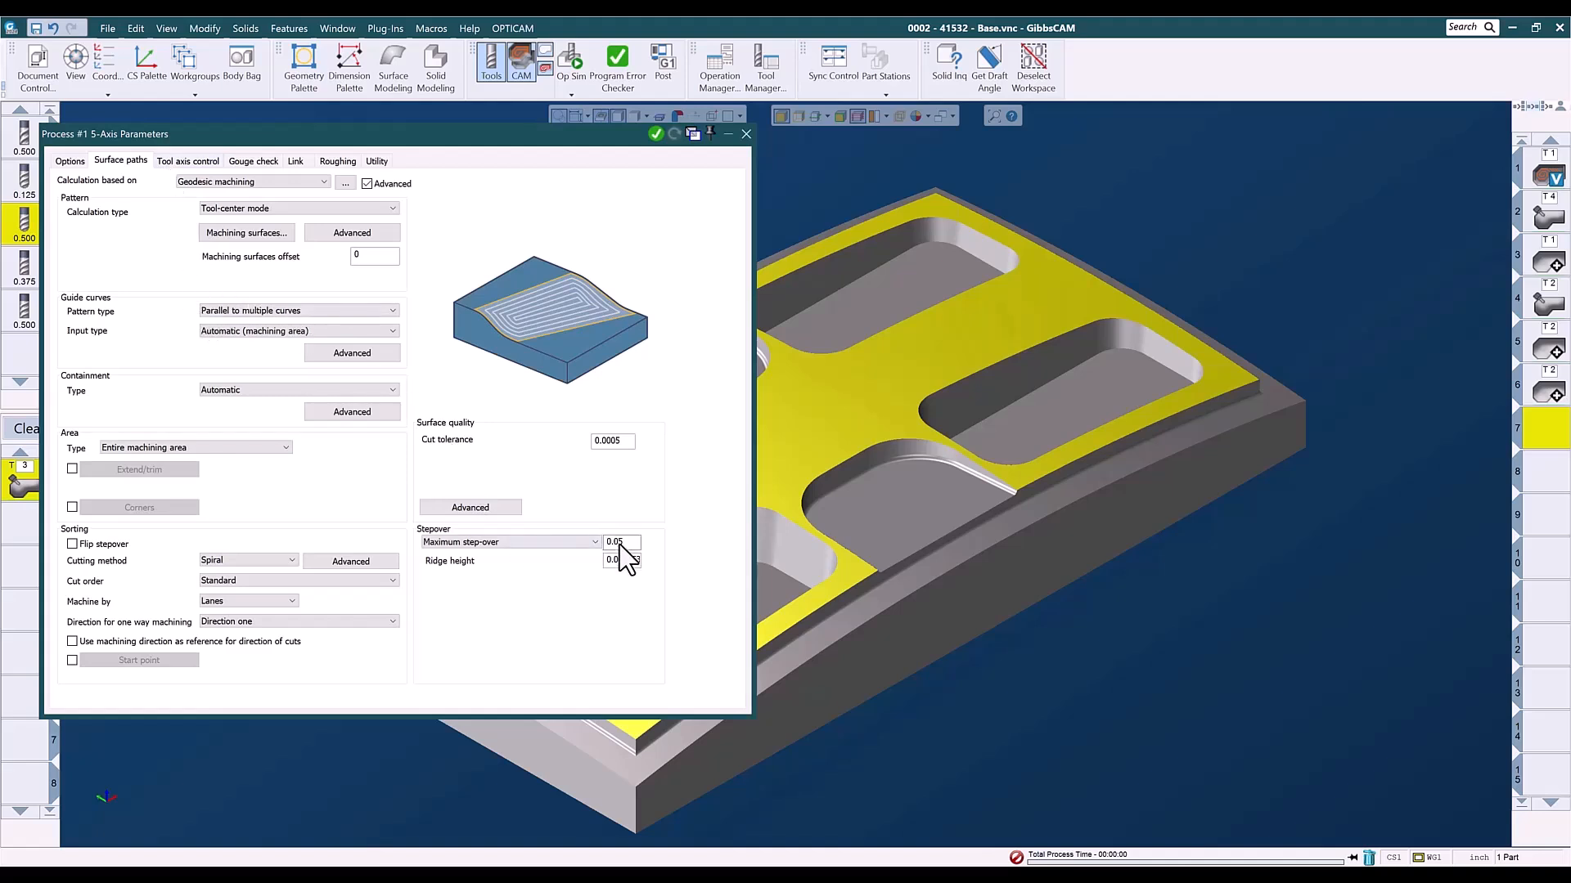
click(247, 163)
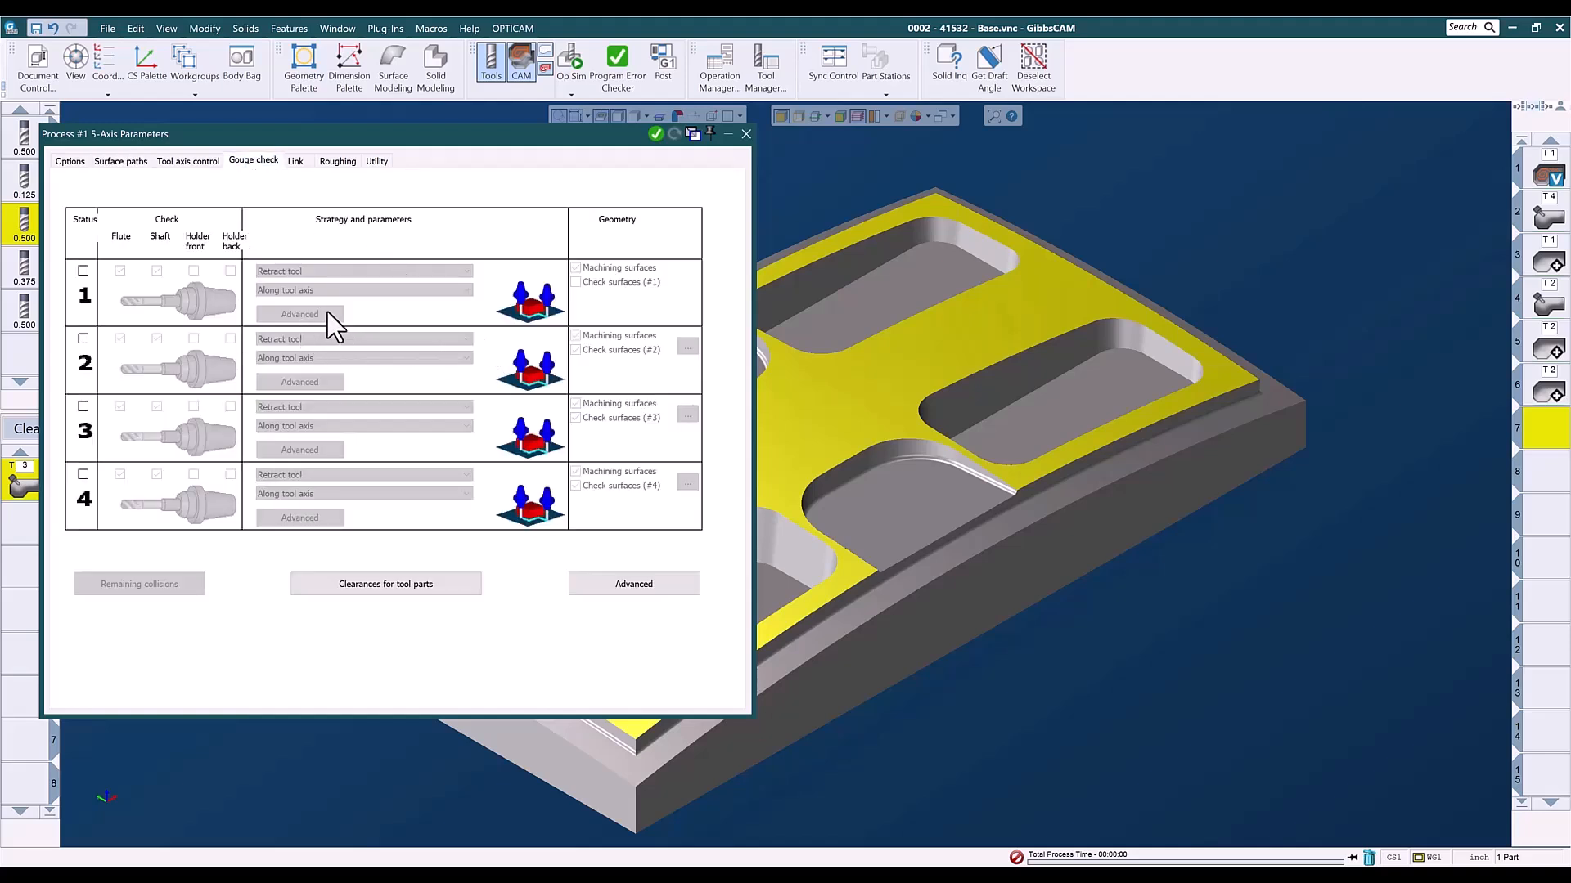
click(299, 162)
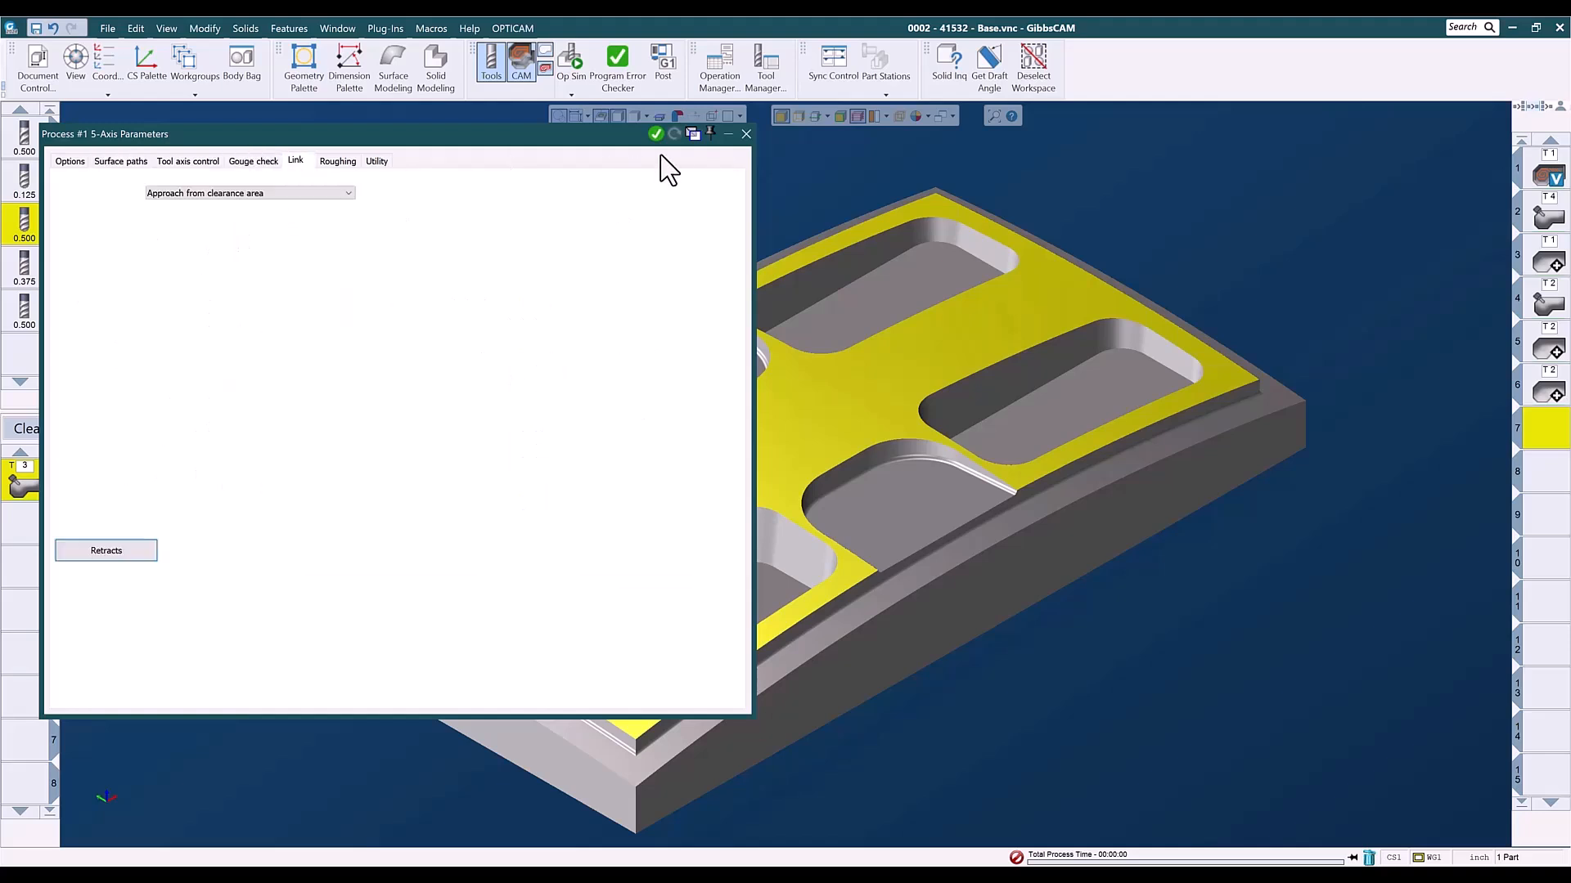
click(745, 132)
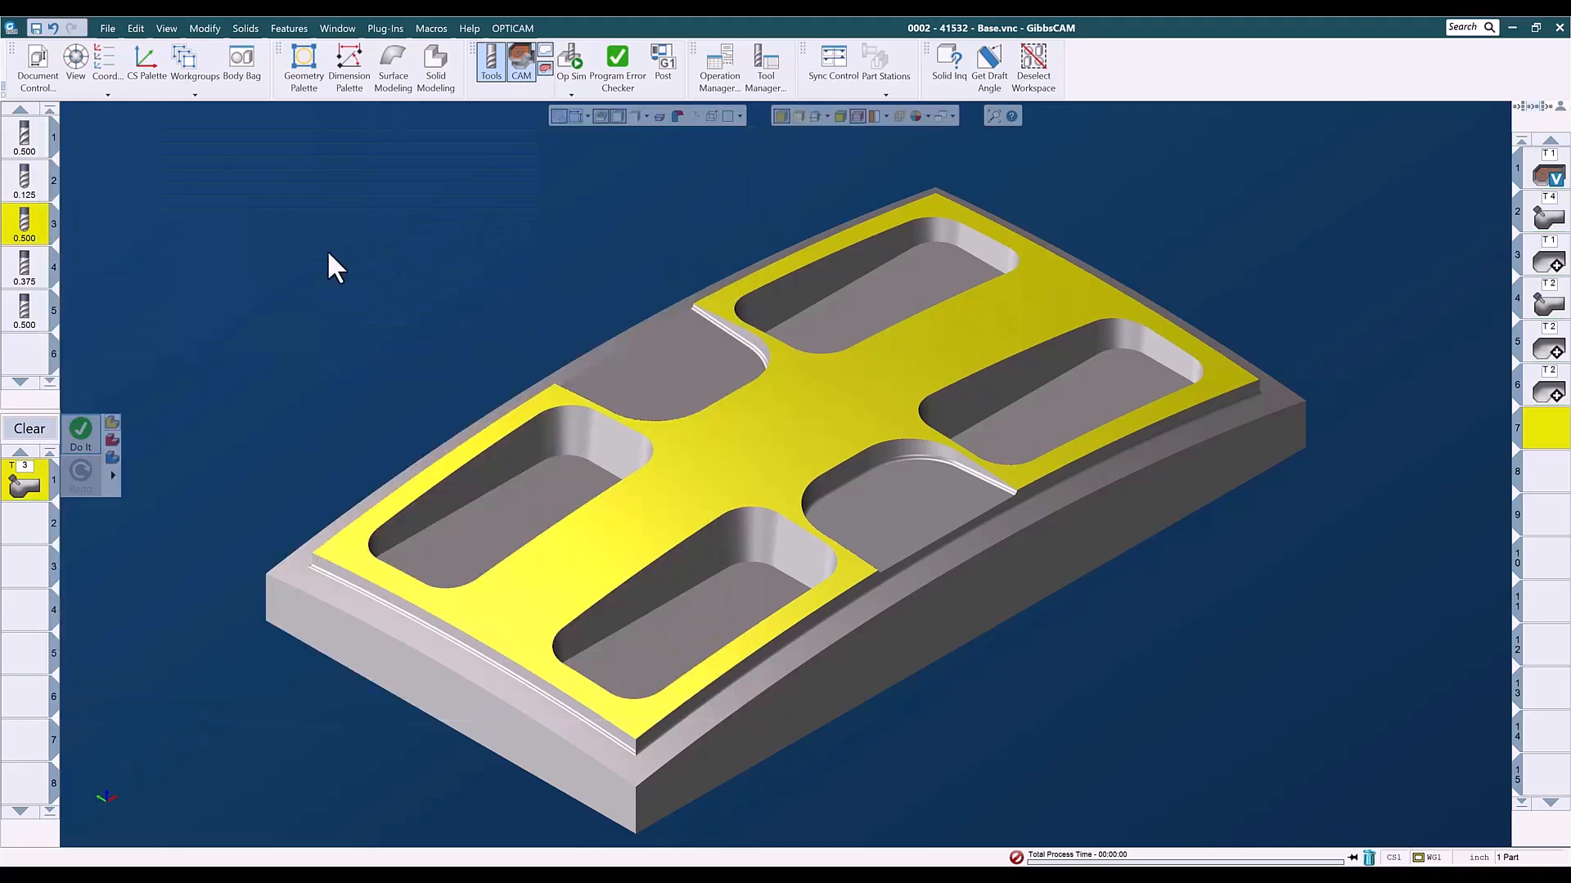
click(82, 439)
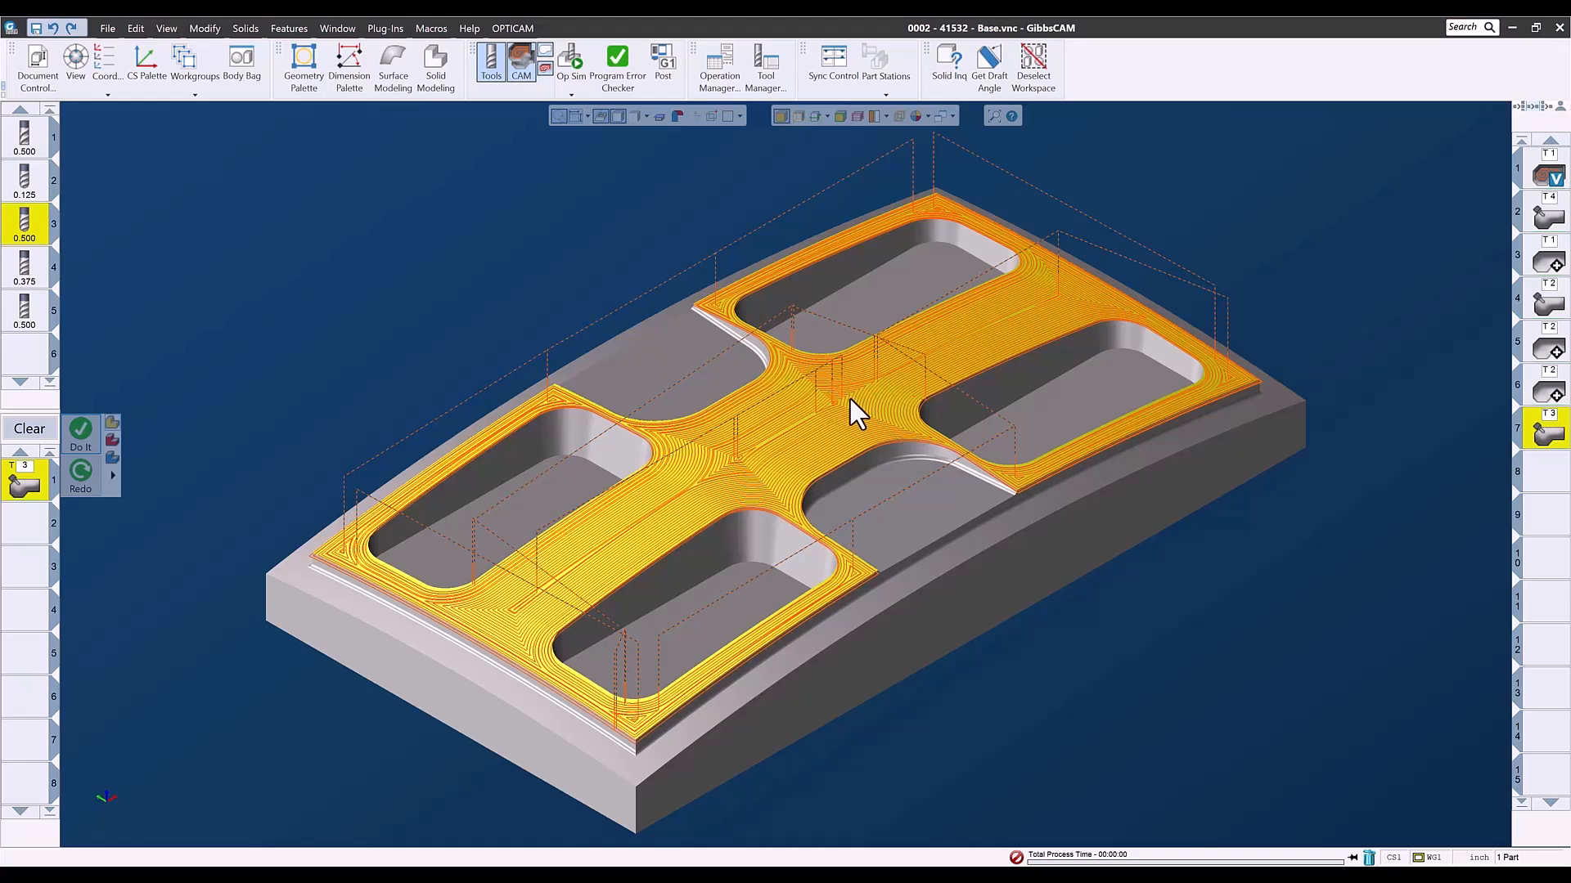
click(1544, 475)
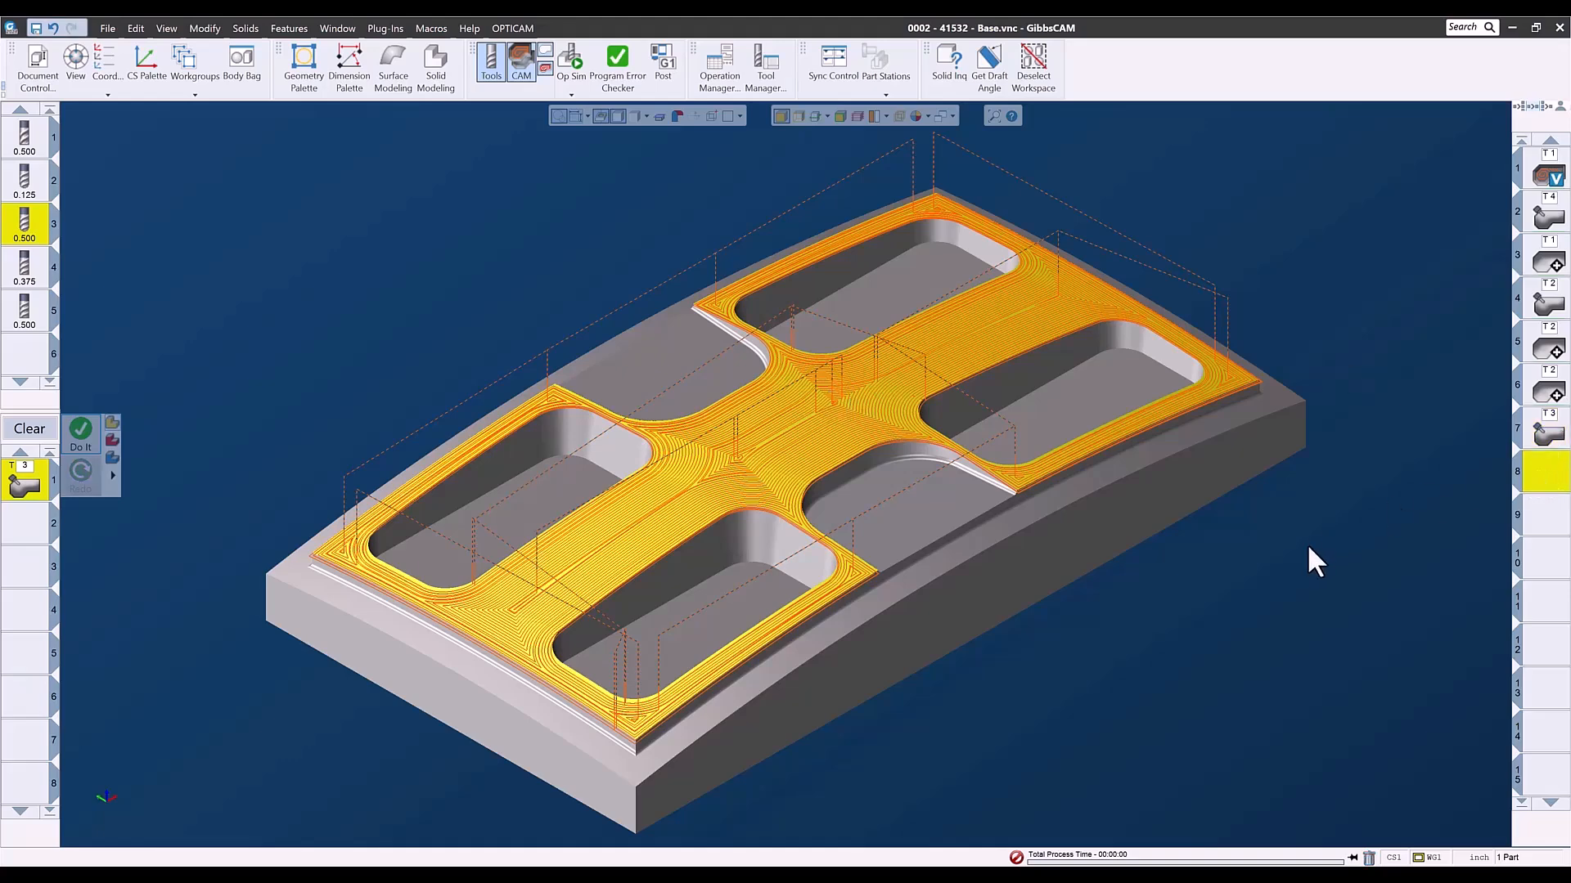
- Clear the geodesic process from the process list and select the lower ledge face running around the part's perimeter
click(1308, 544)
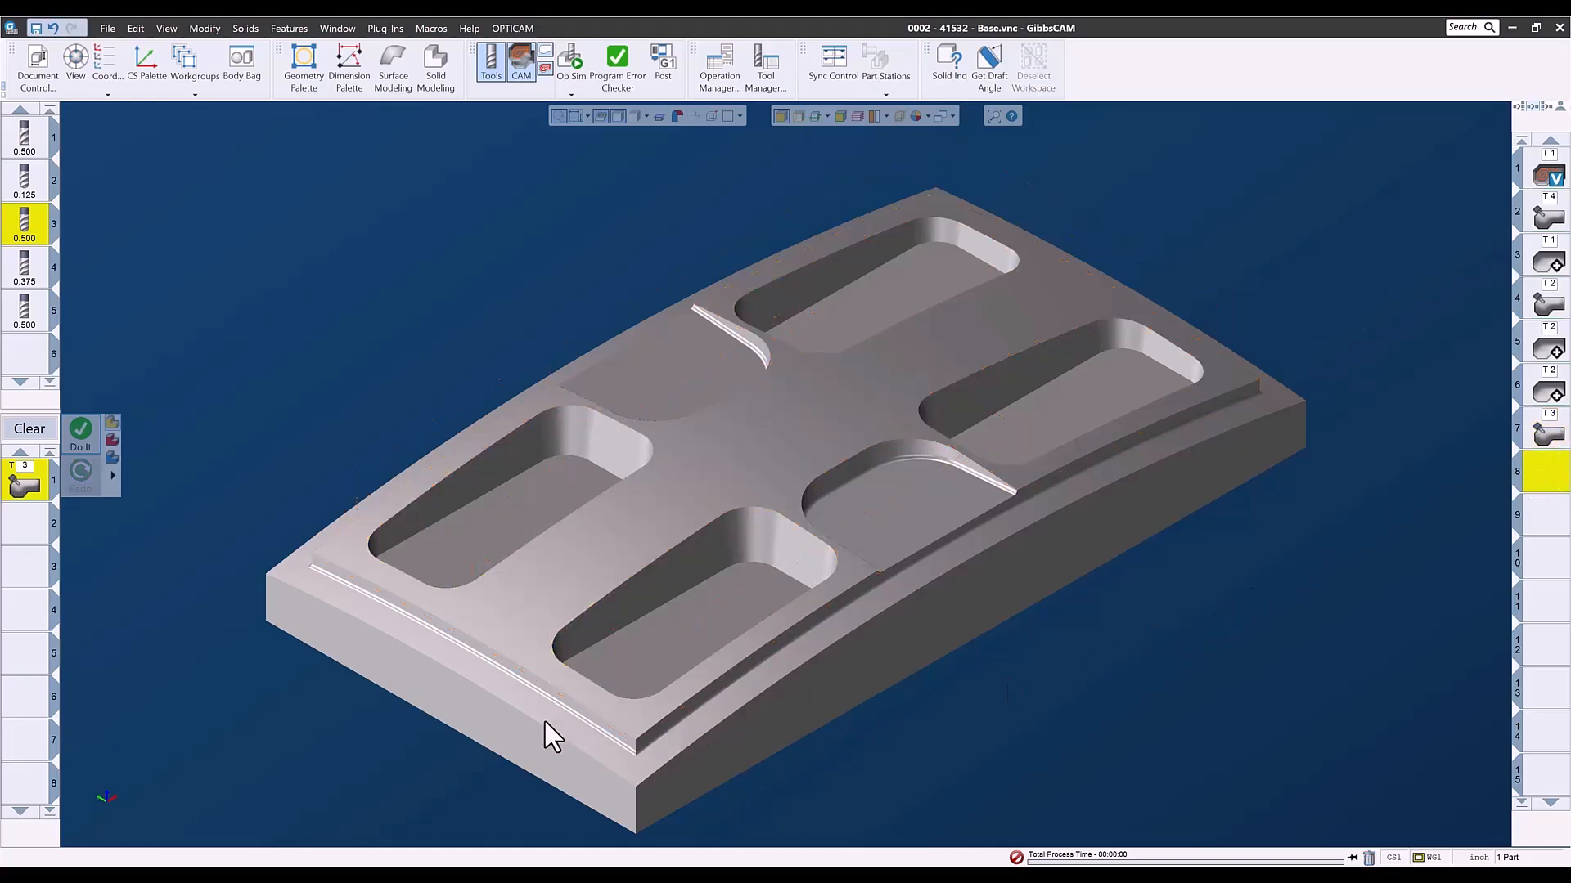
click(29, 429)
click(339, 596)
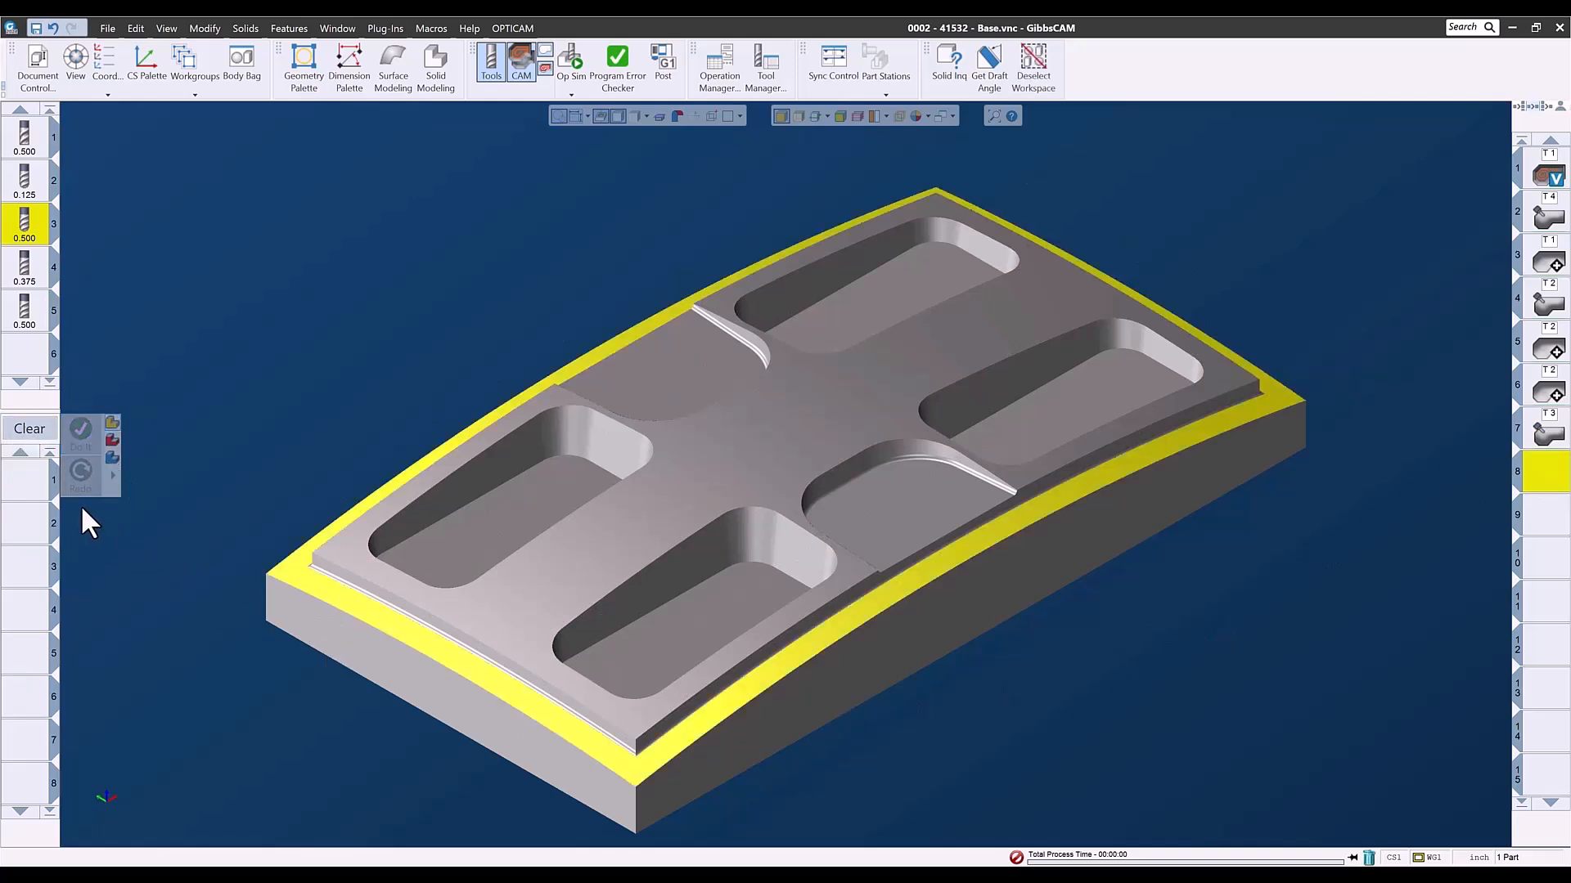
- Load the saved geodesic process list 3AX - Geo - .125BM - Parallel to Multi Curves - Selected Curves for the perimeter ledge face
right_click(16, 481)
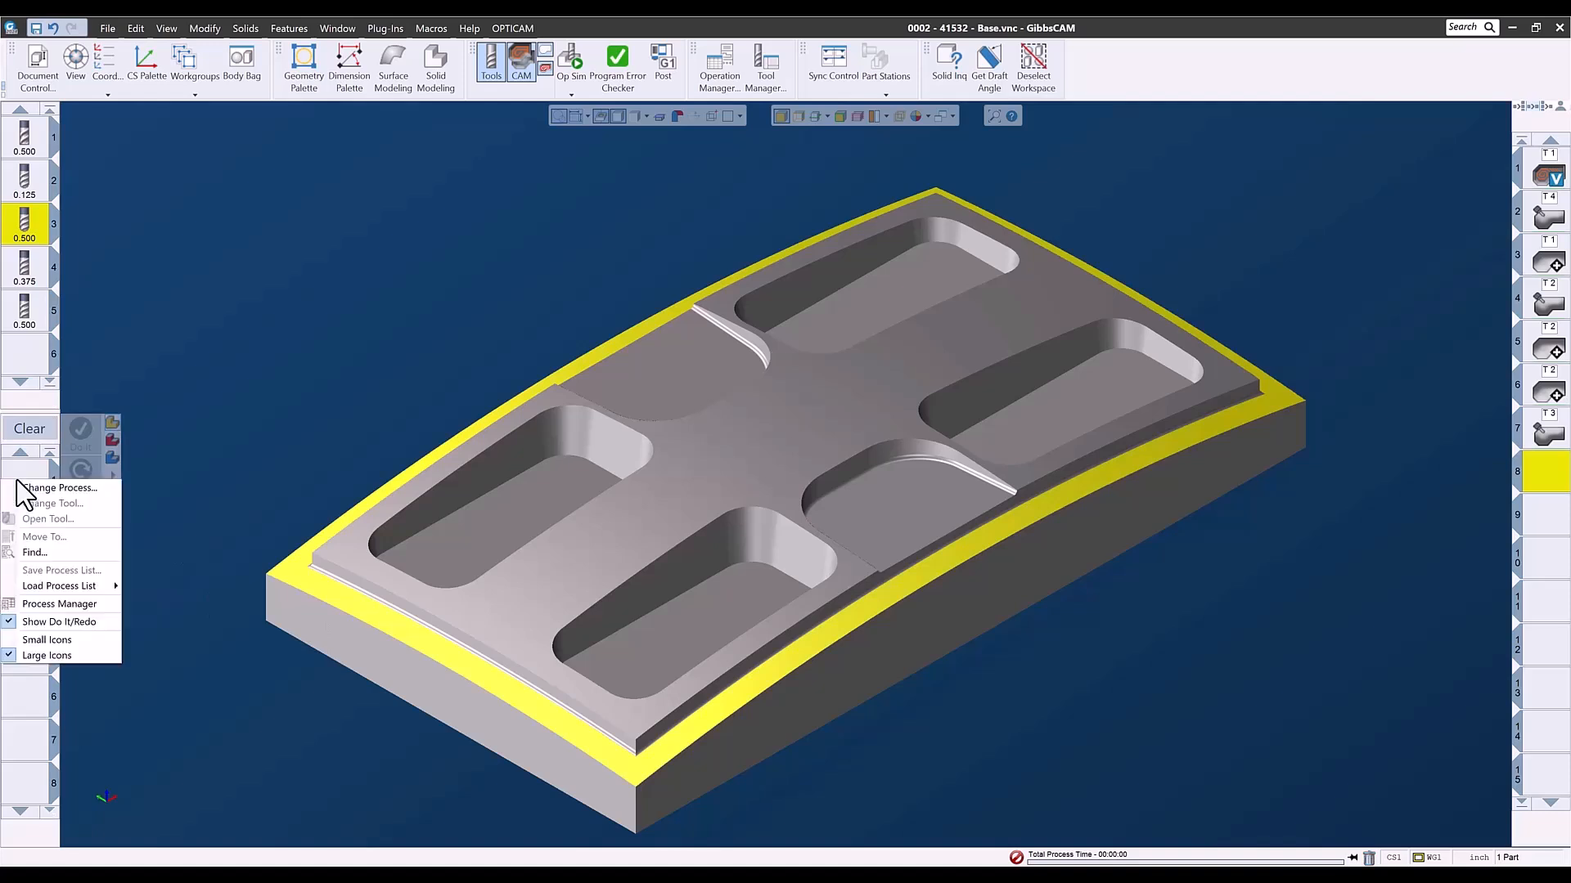
mouse_move(39, 587)
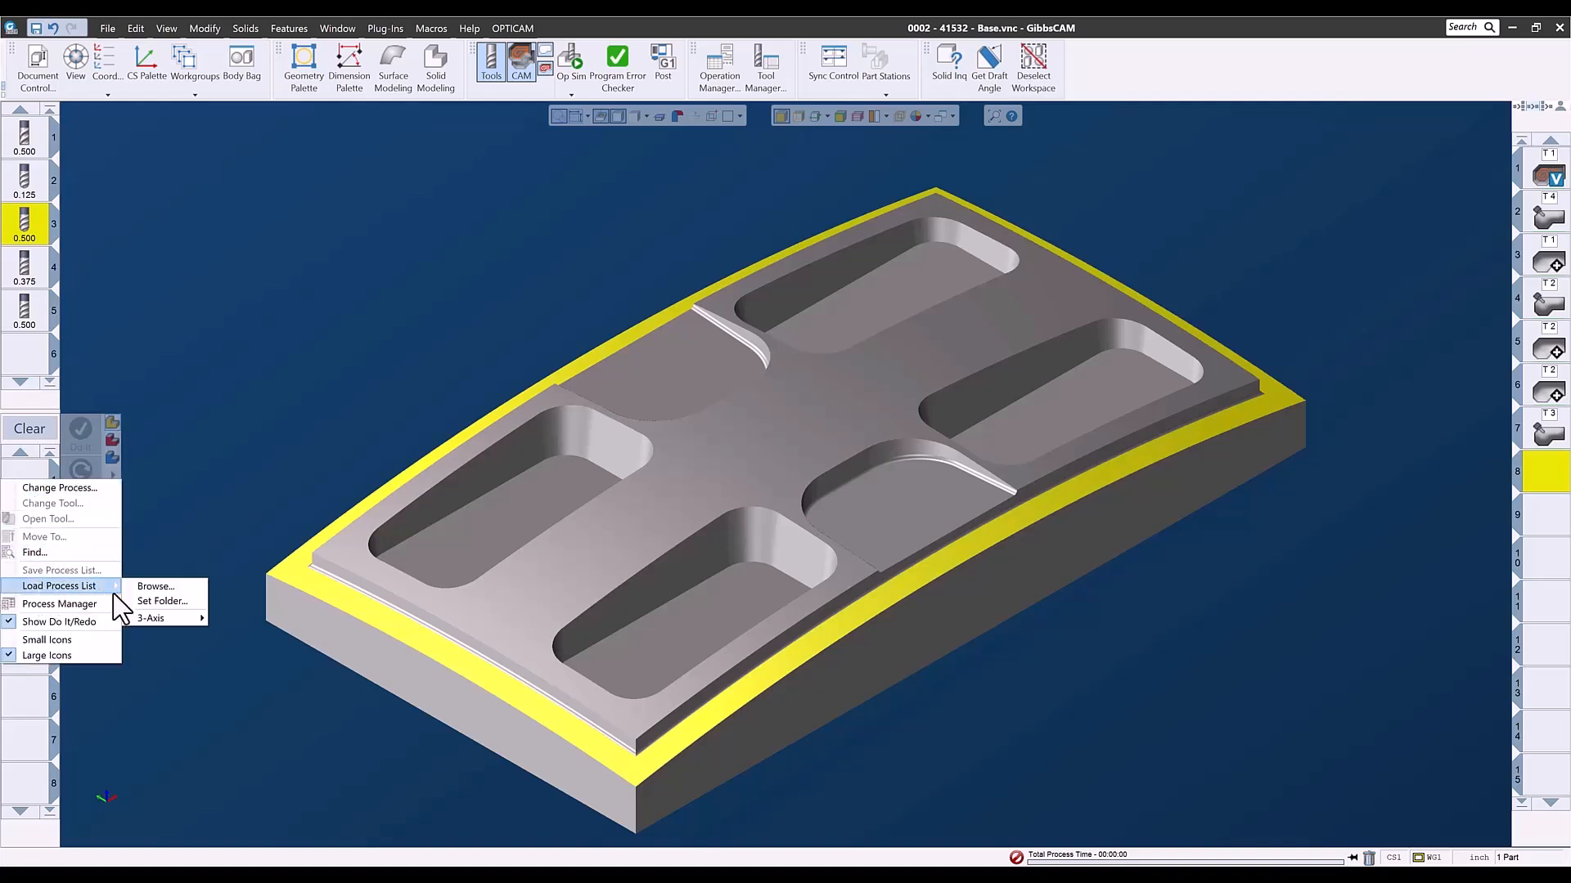
mouse_move(145, 617)
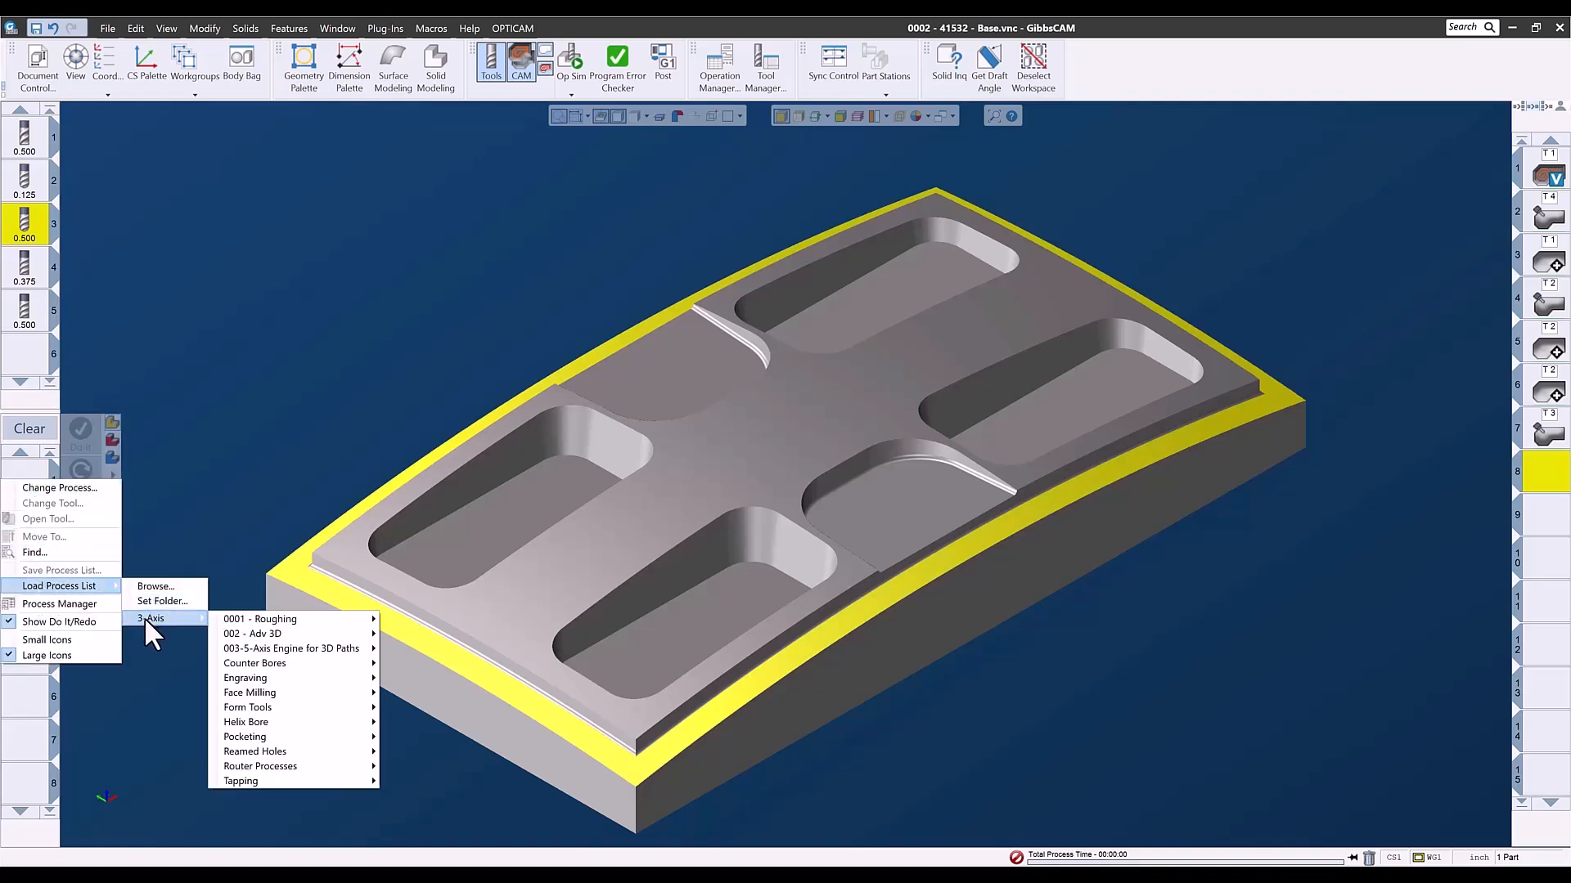
mouse_move(257, 650)
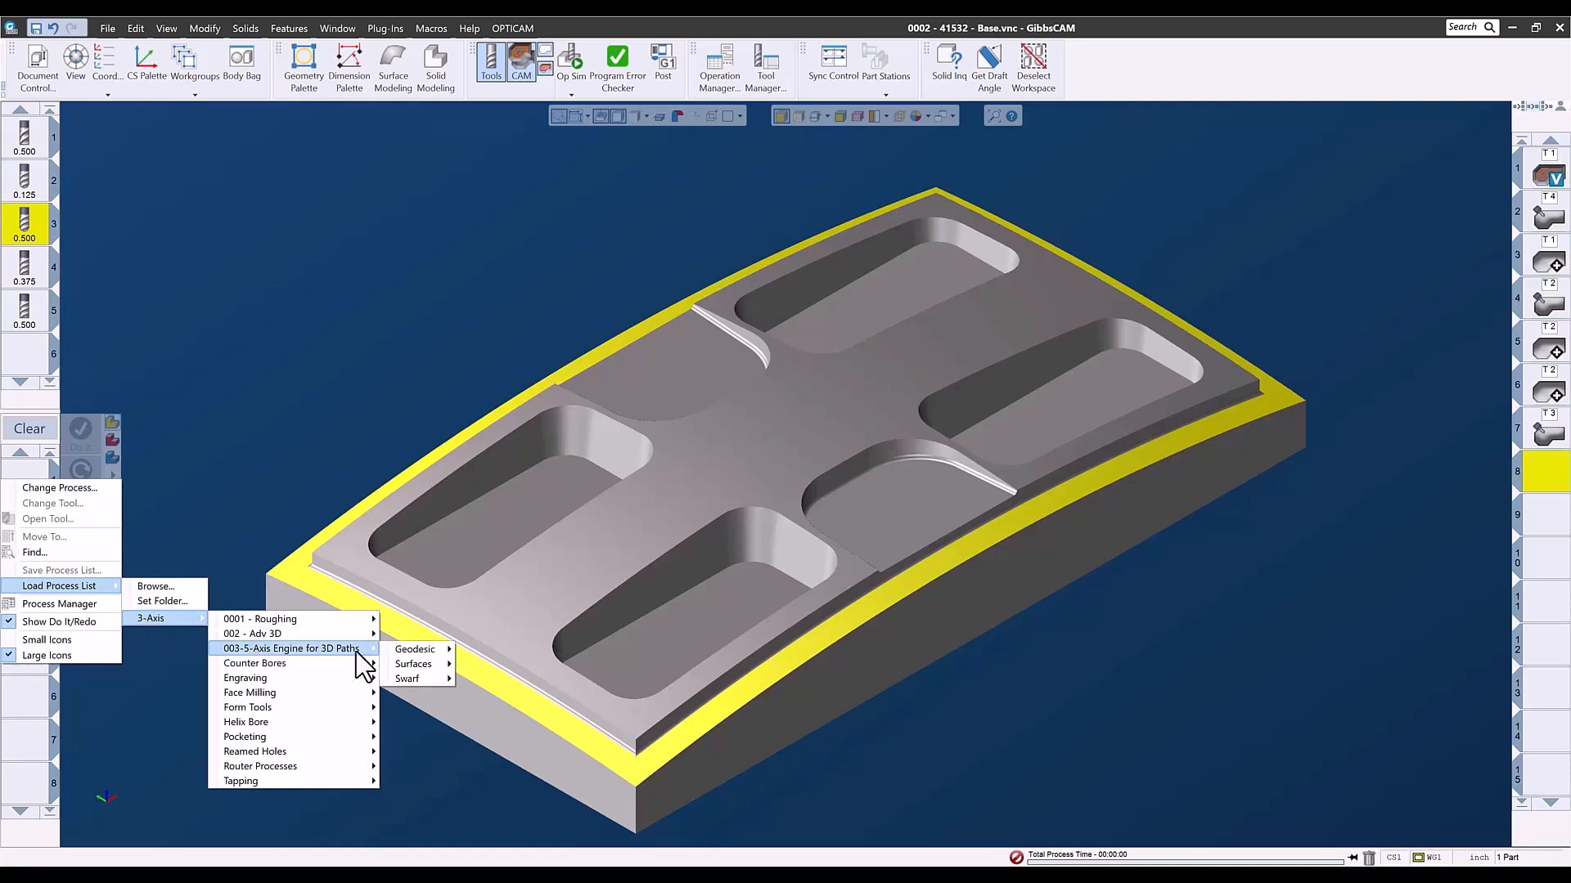
mouse_move(406, 654)
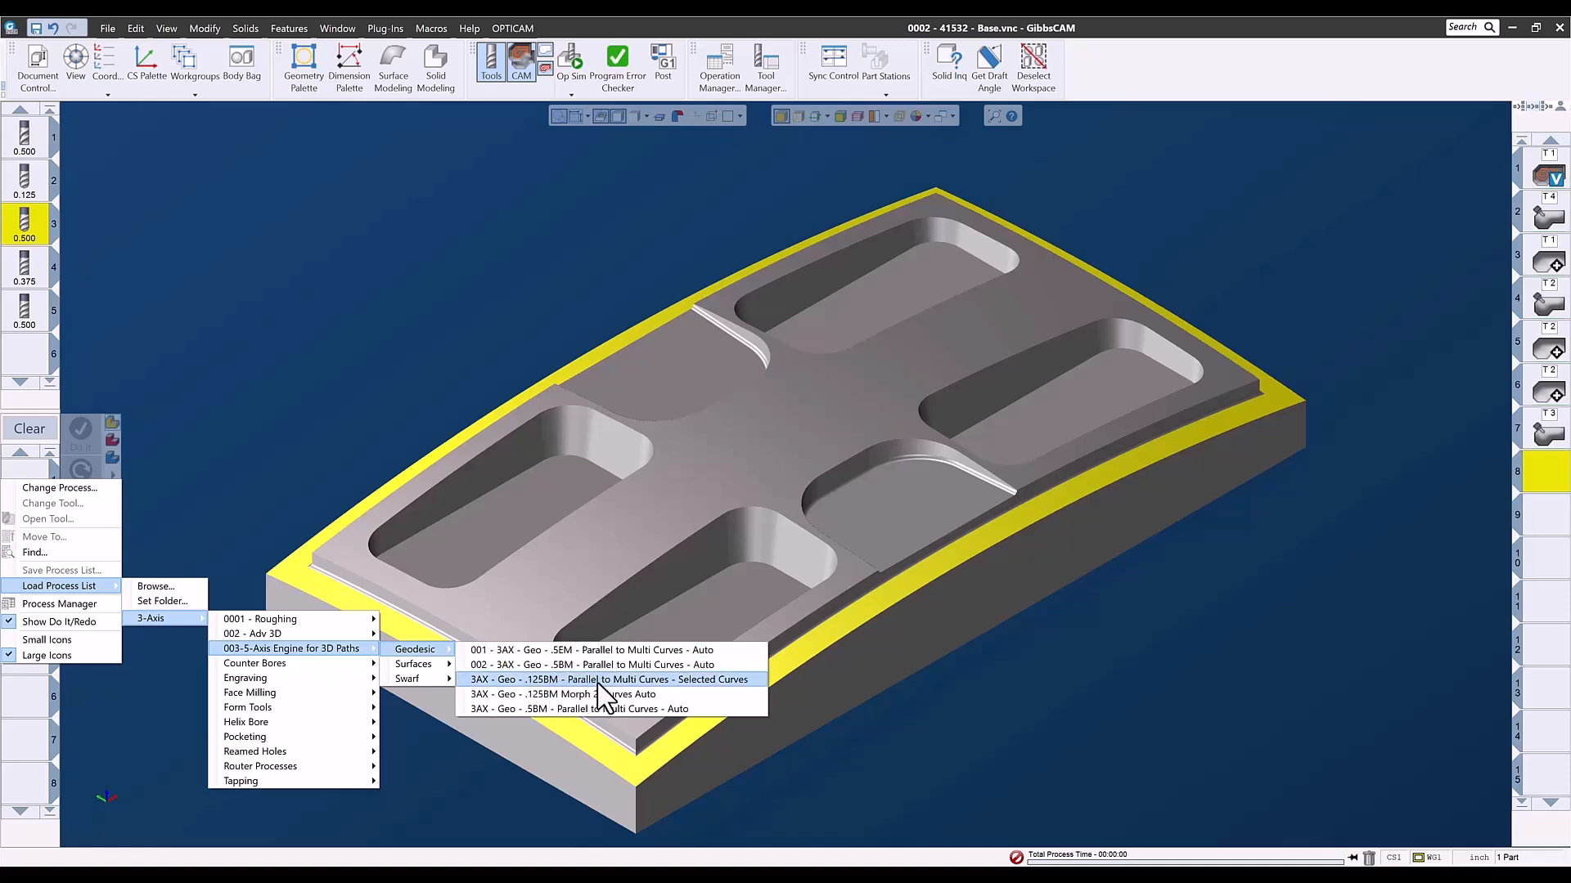
click(705, 679)
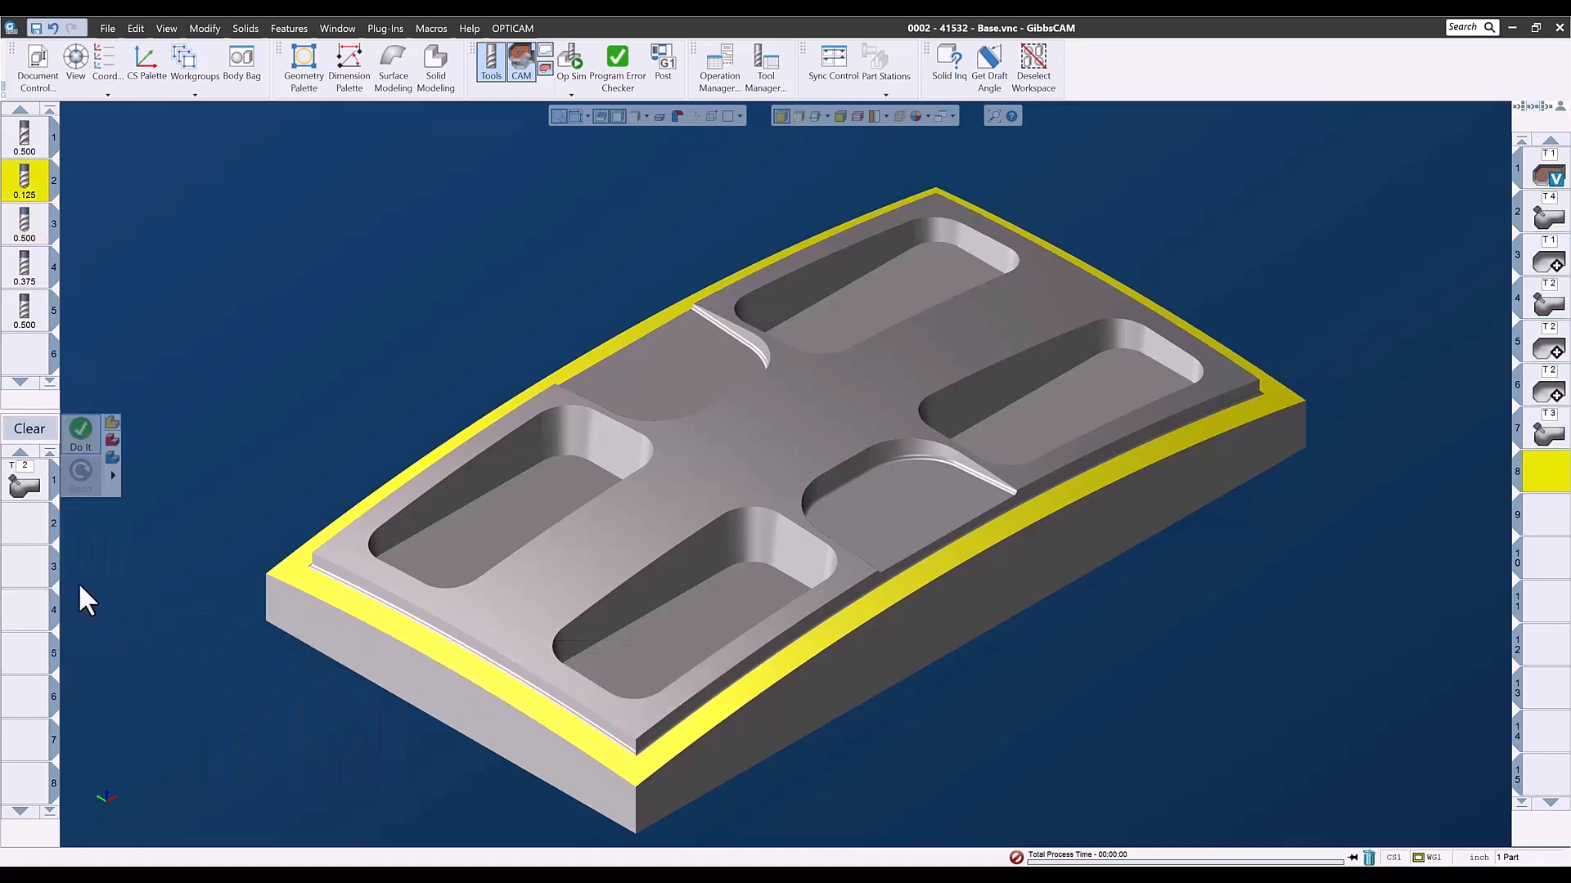
- Review the geodesic process's surface path parameters and check which face is assigned as its machining surface
click(27, 491)
click(125, 161)
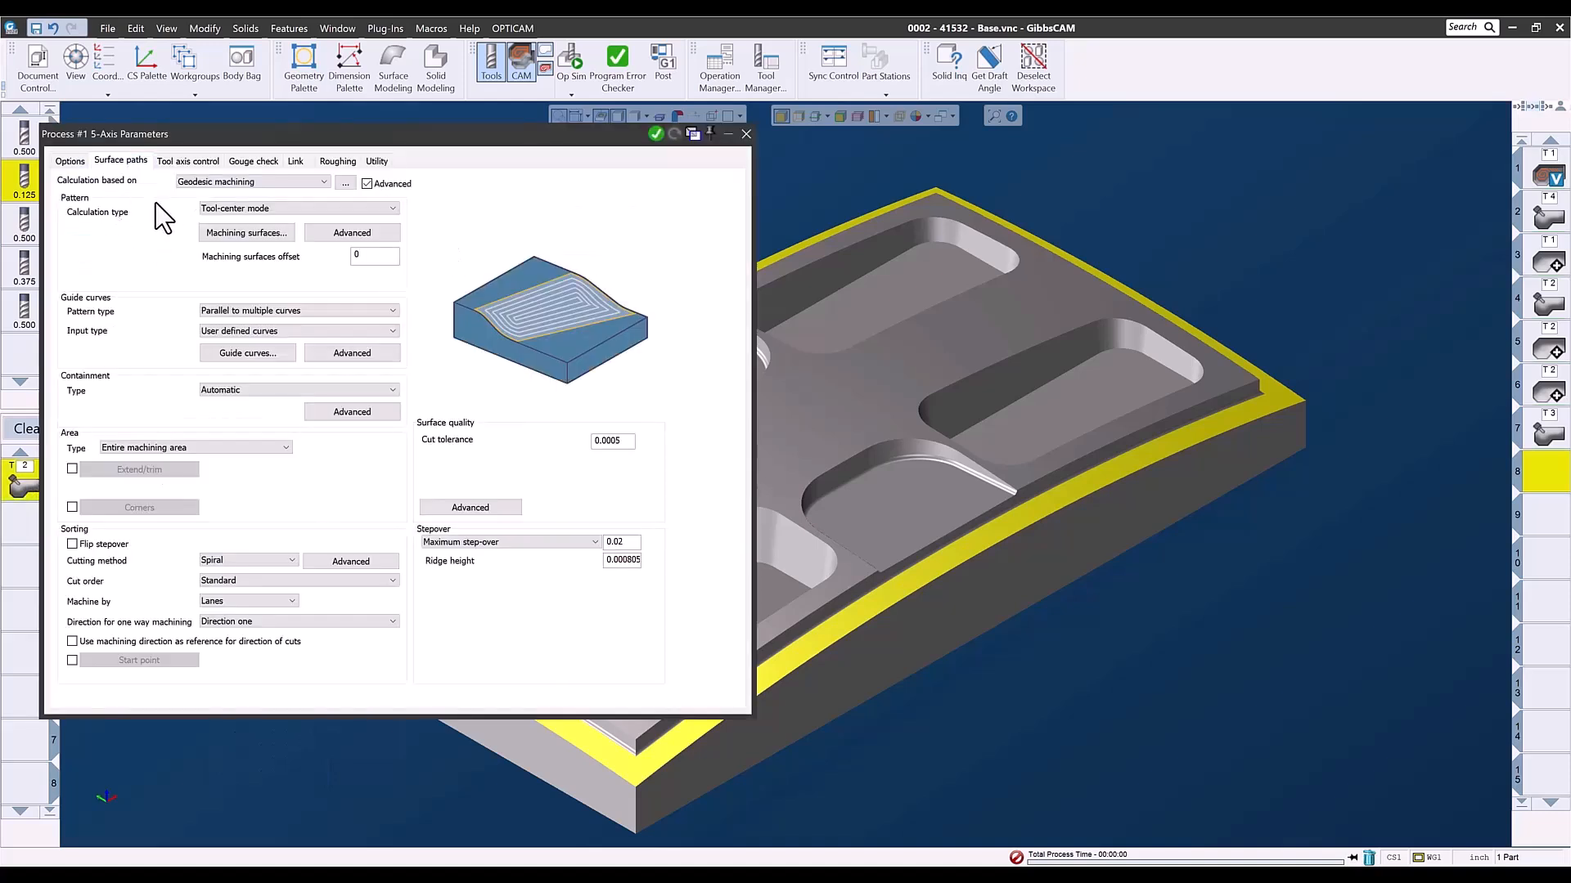
click(222, 234)
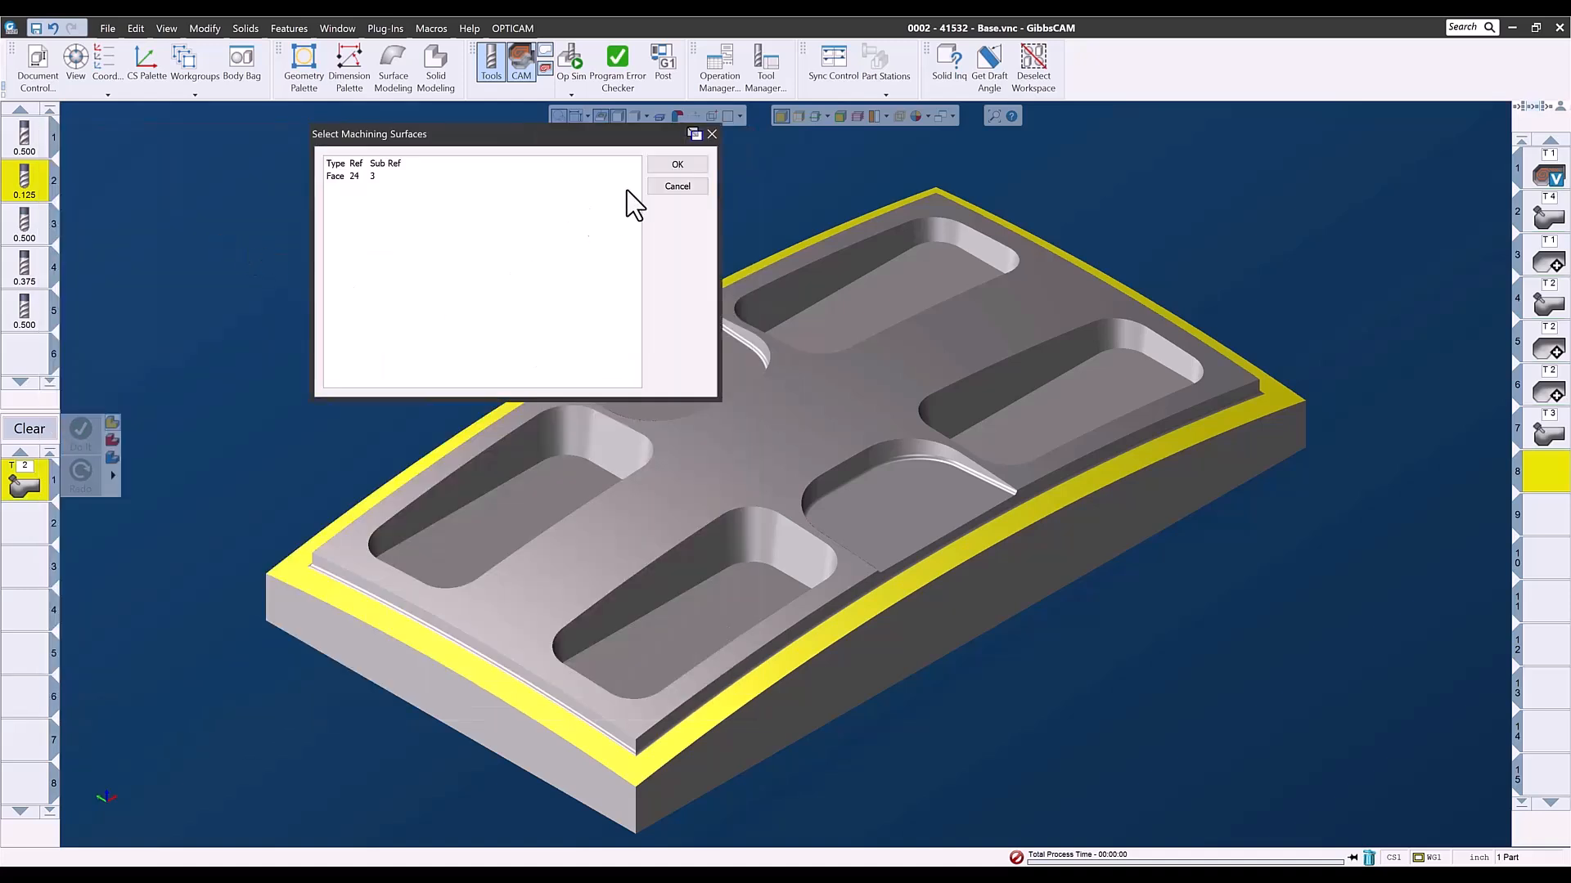
click(679, 165)
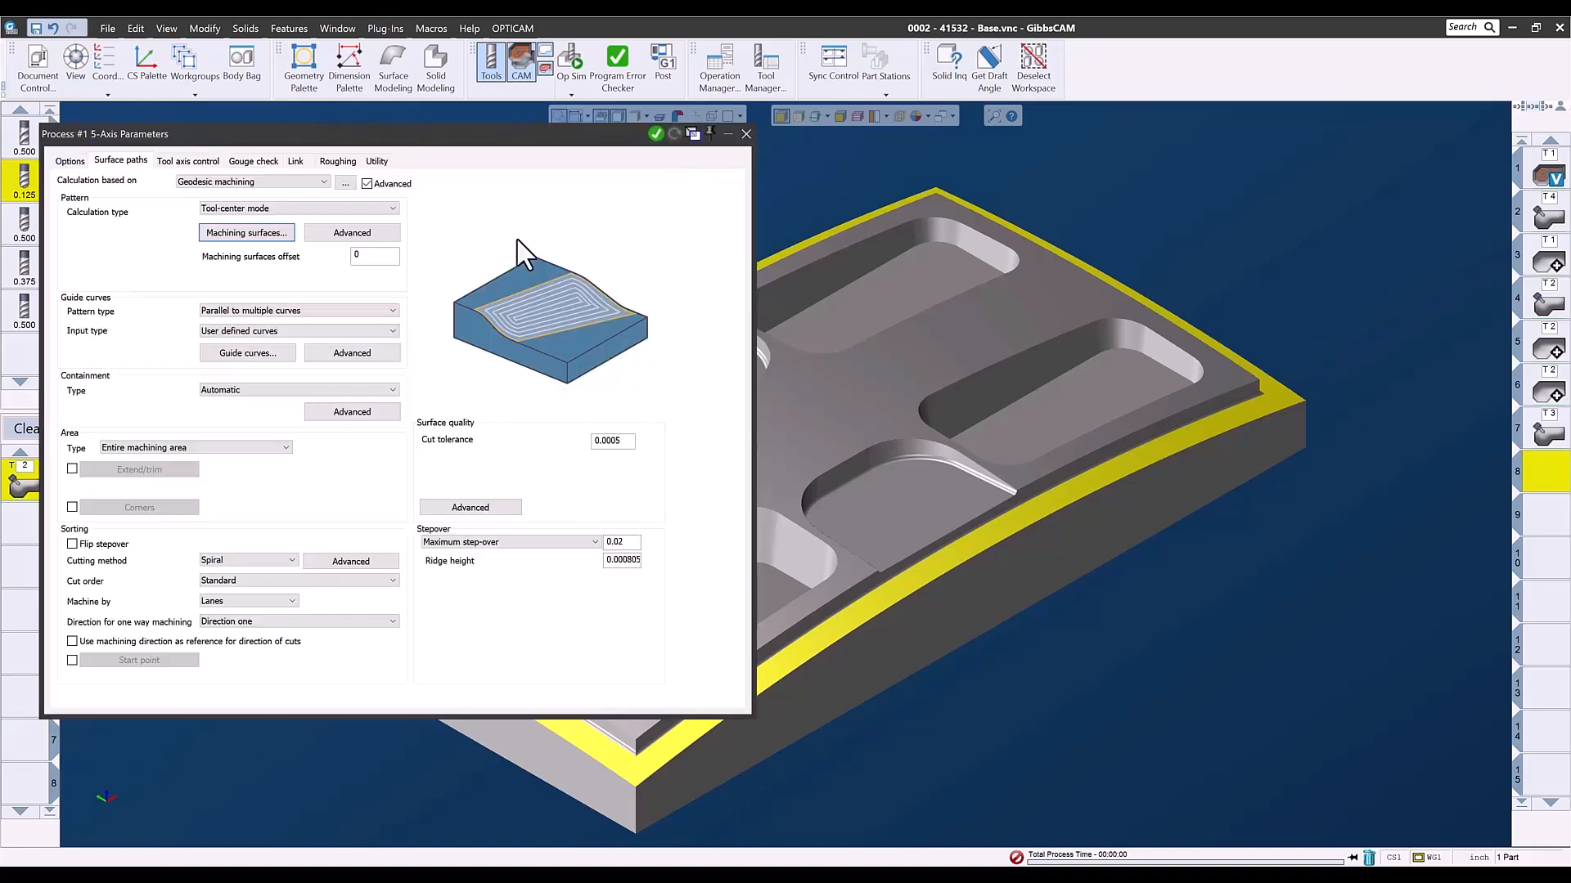
- Assign the four edges where the perimeter ledge meets the raised step as the geodesic process's guide curves
click(249, 354)
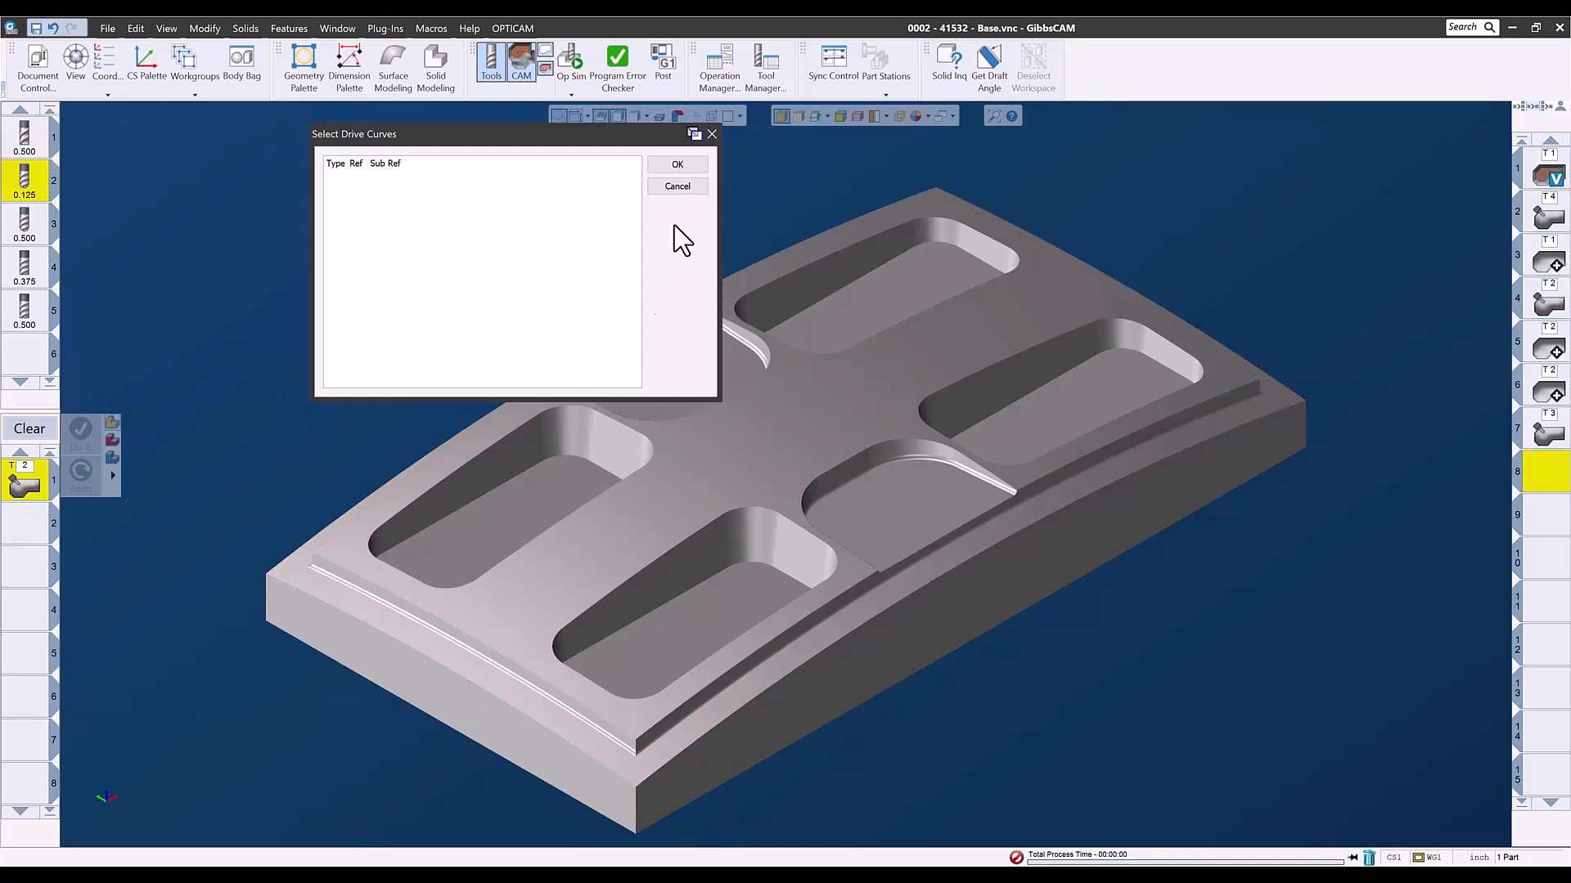
click(784, 114)
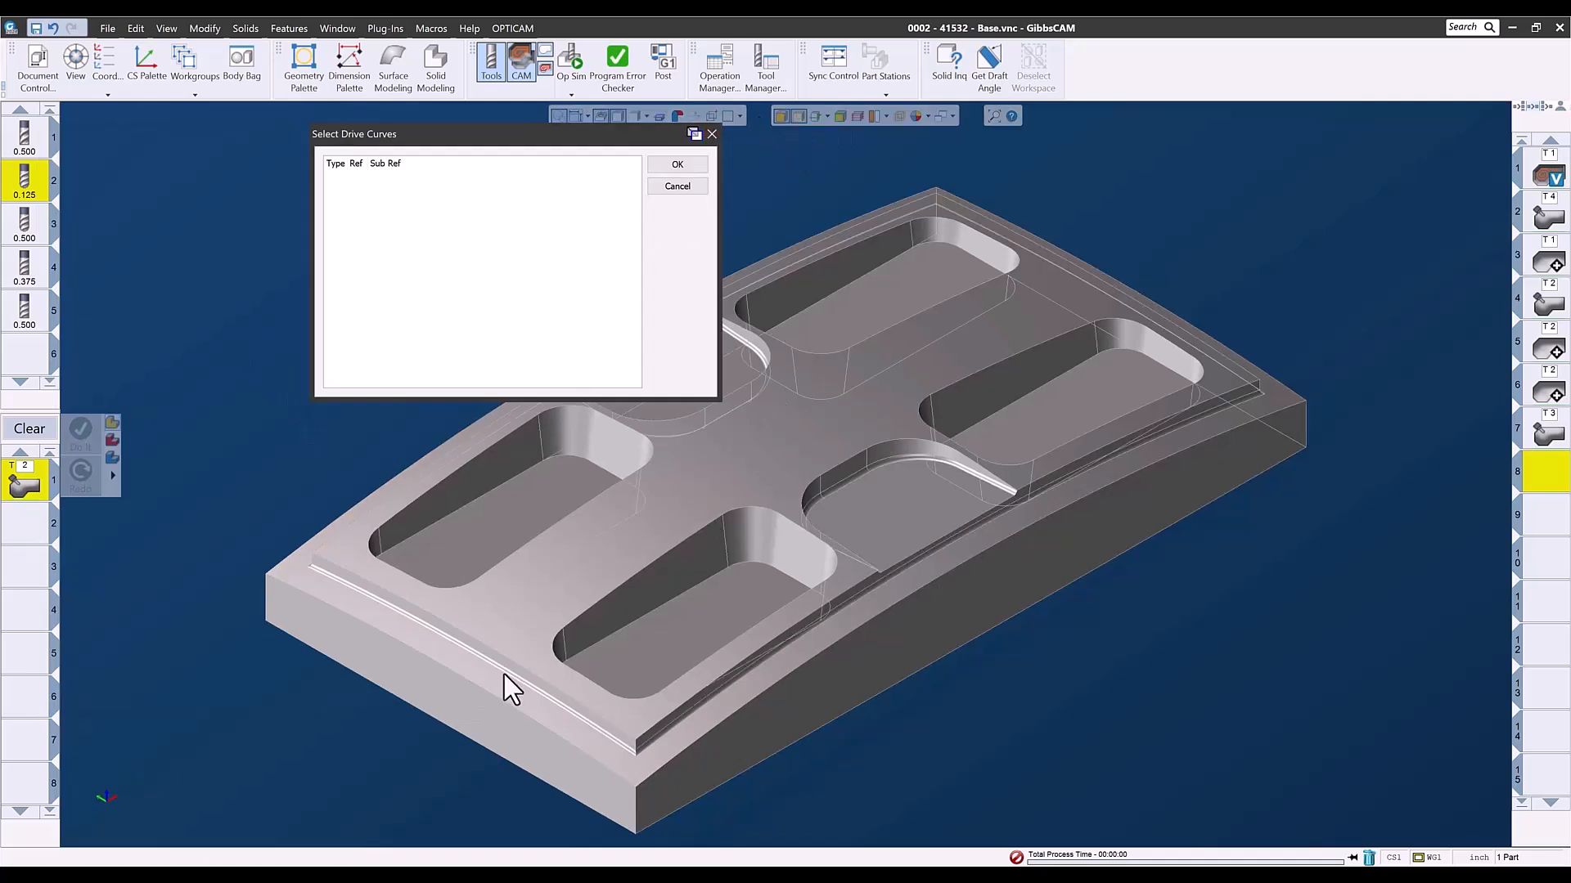
scroll(605, 740, up, 5)
click(900, 505)
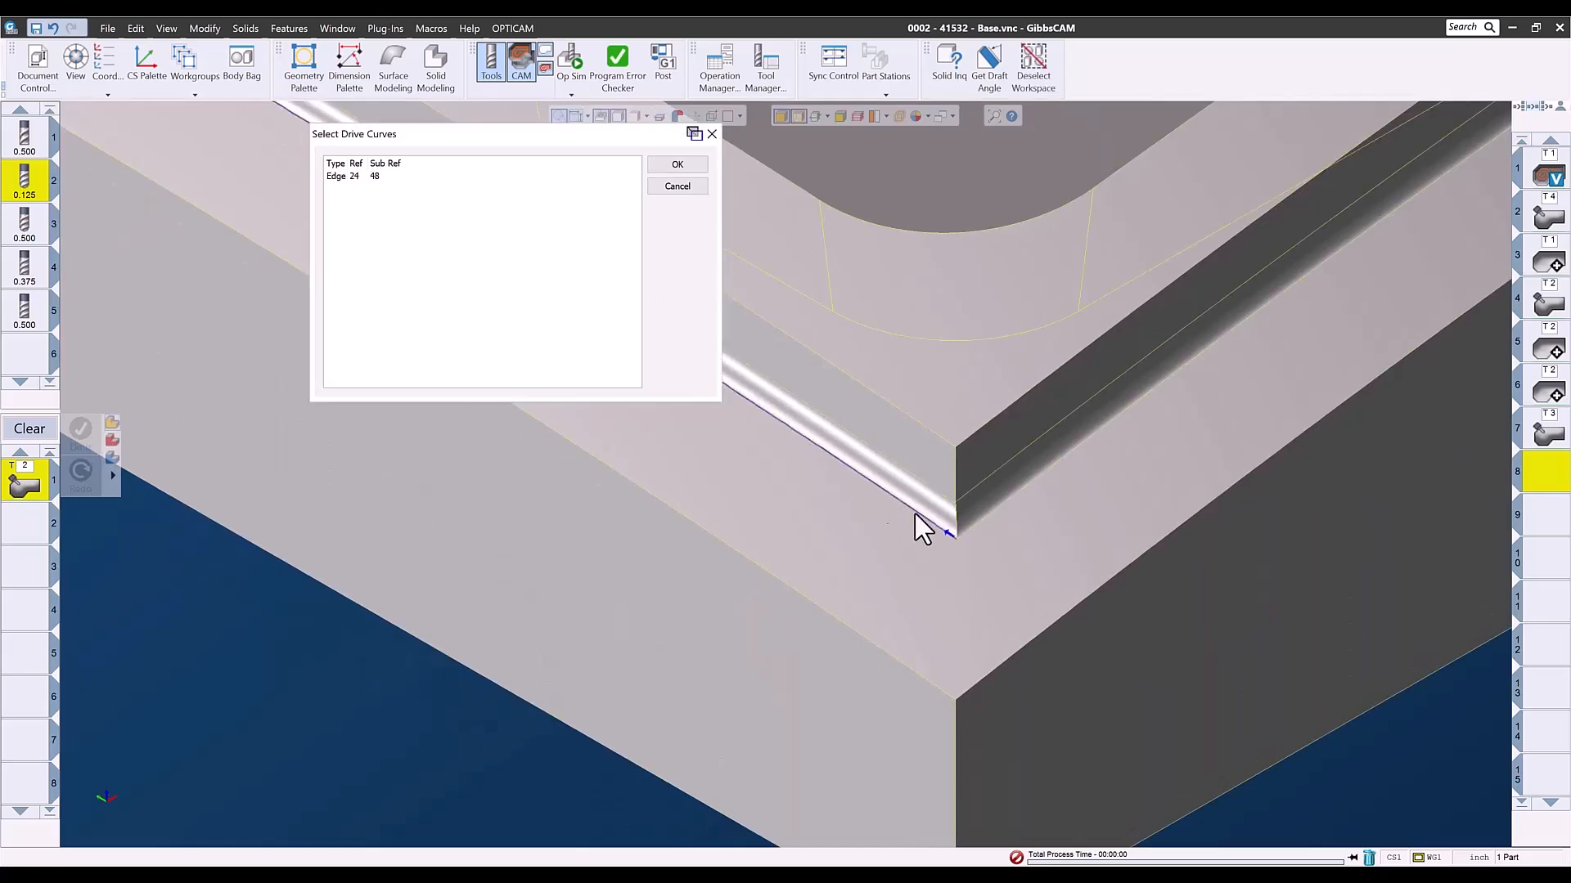
click(973, 522)
middle_drag(1111, 509, 1098, 648)
click(1188, 651)
click(1212, 629)
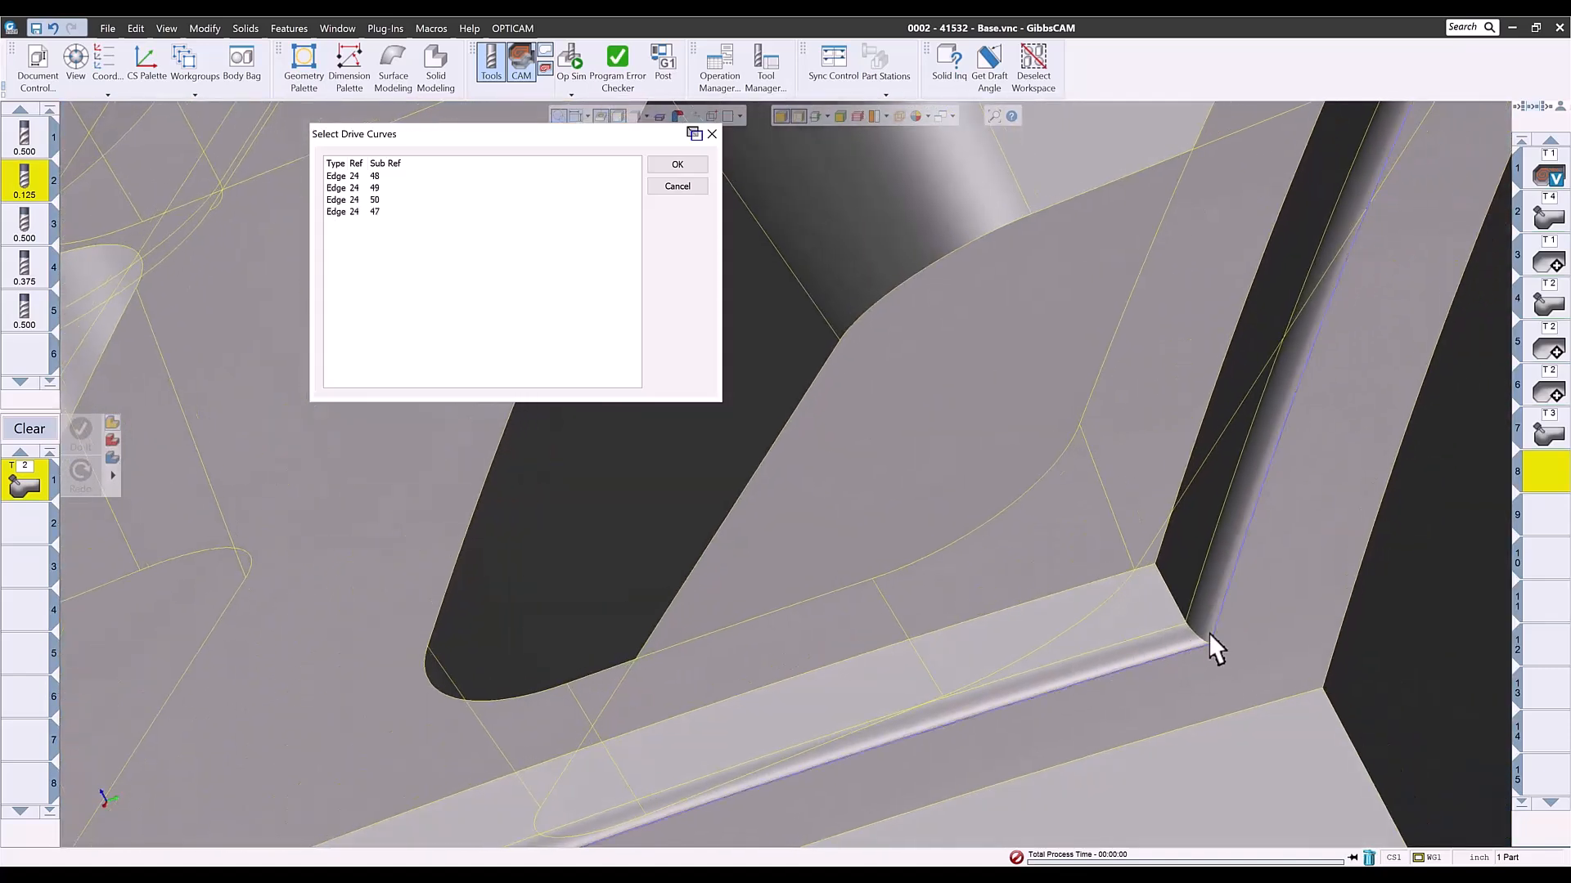
click(692, 166)
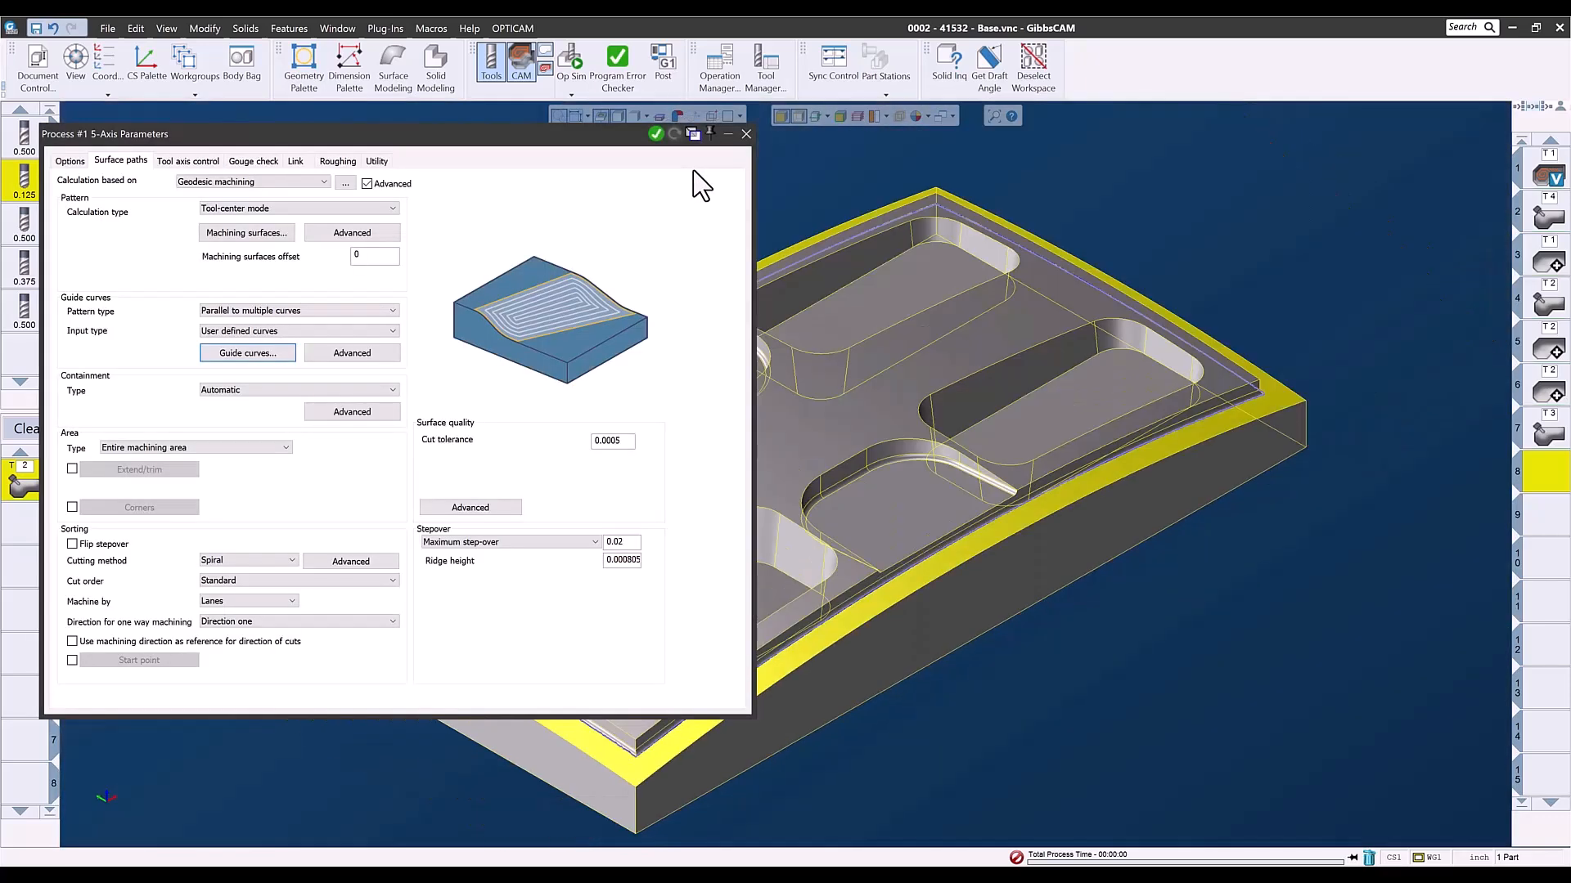
- Generate the geodesic toolpath on the perimeter ledge face, and clear the process from the process list
click(749, 130)
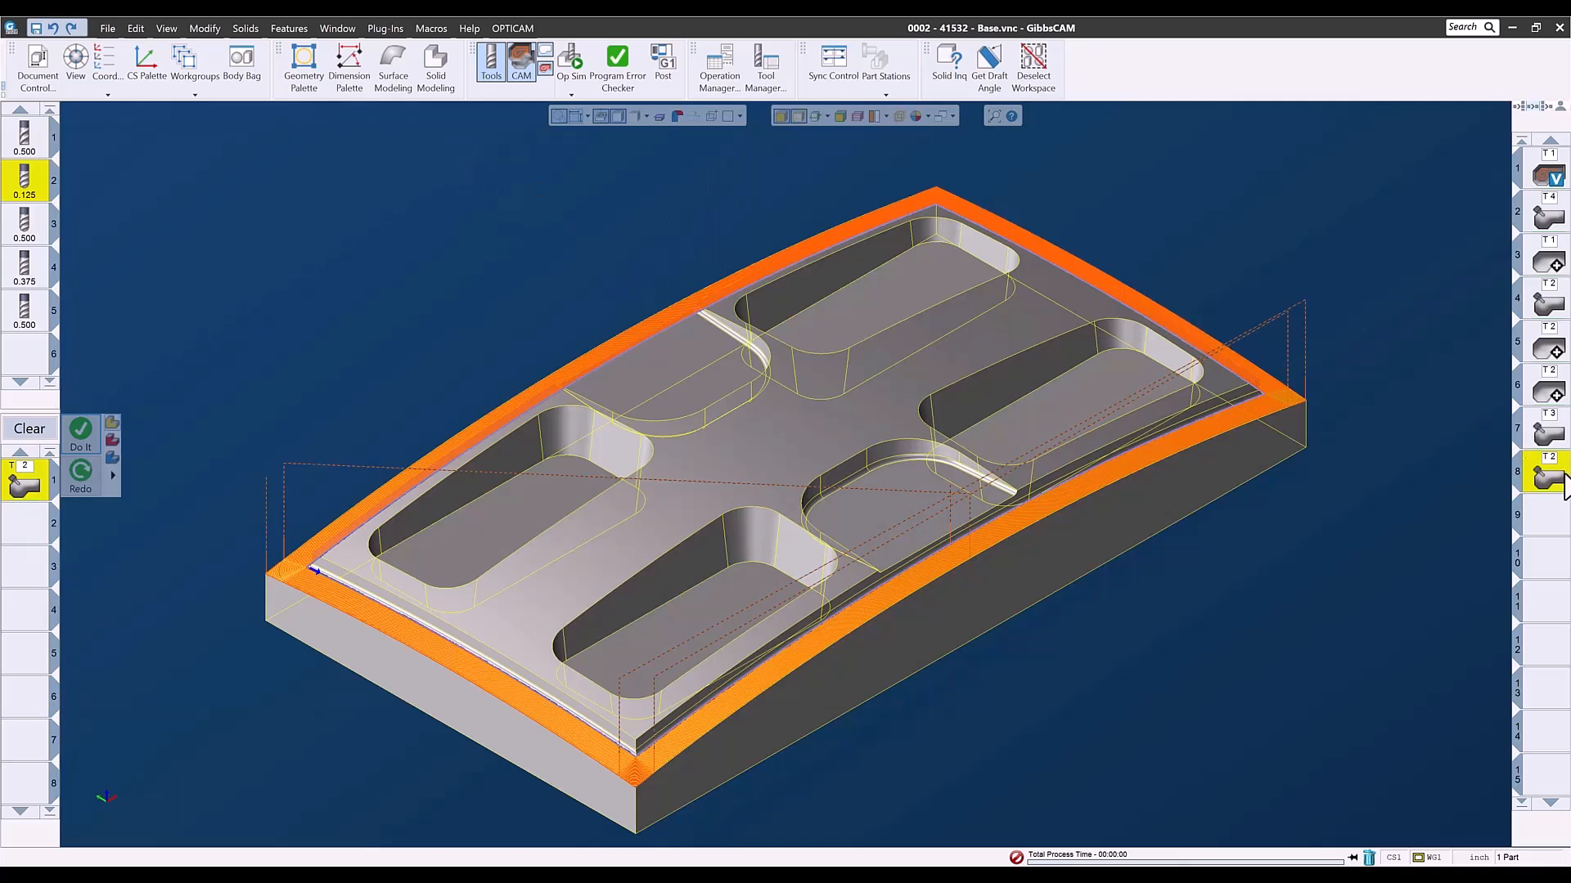
click(1552, 527)
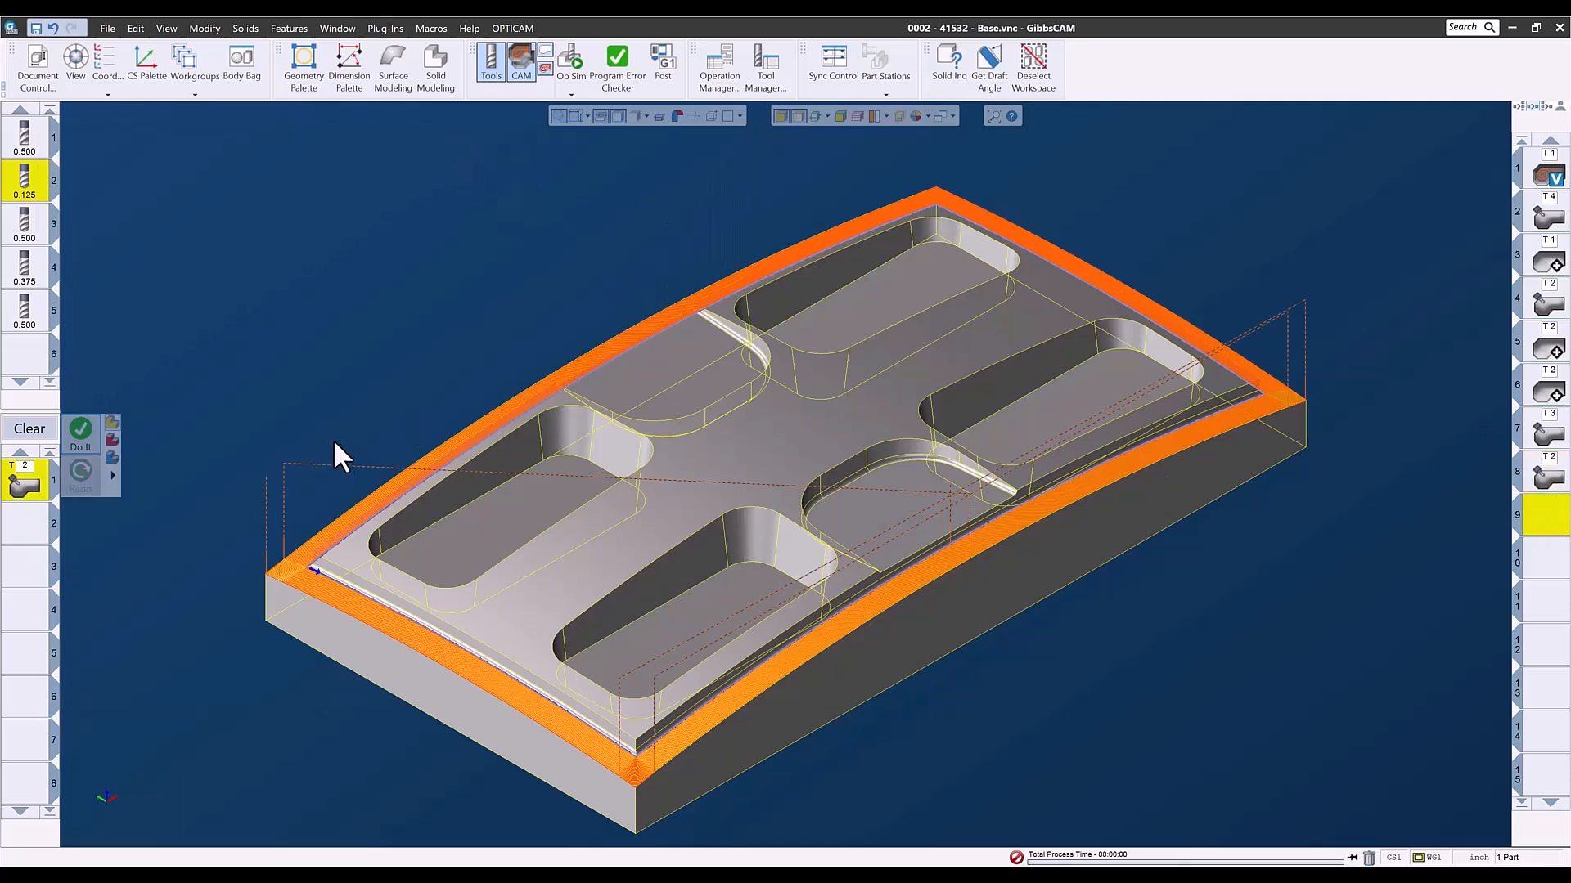
click(29, 431)
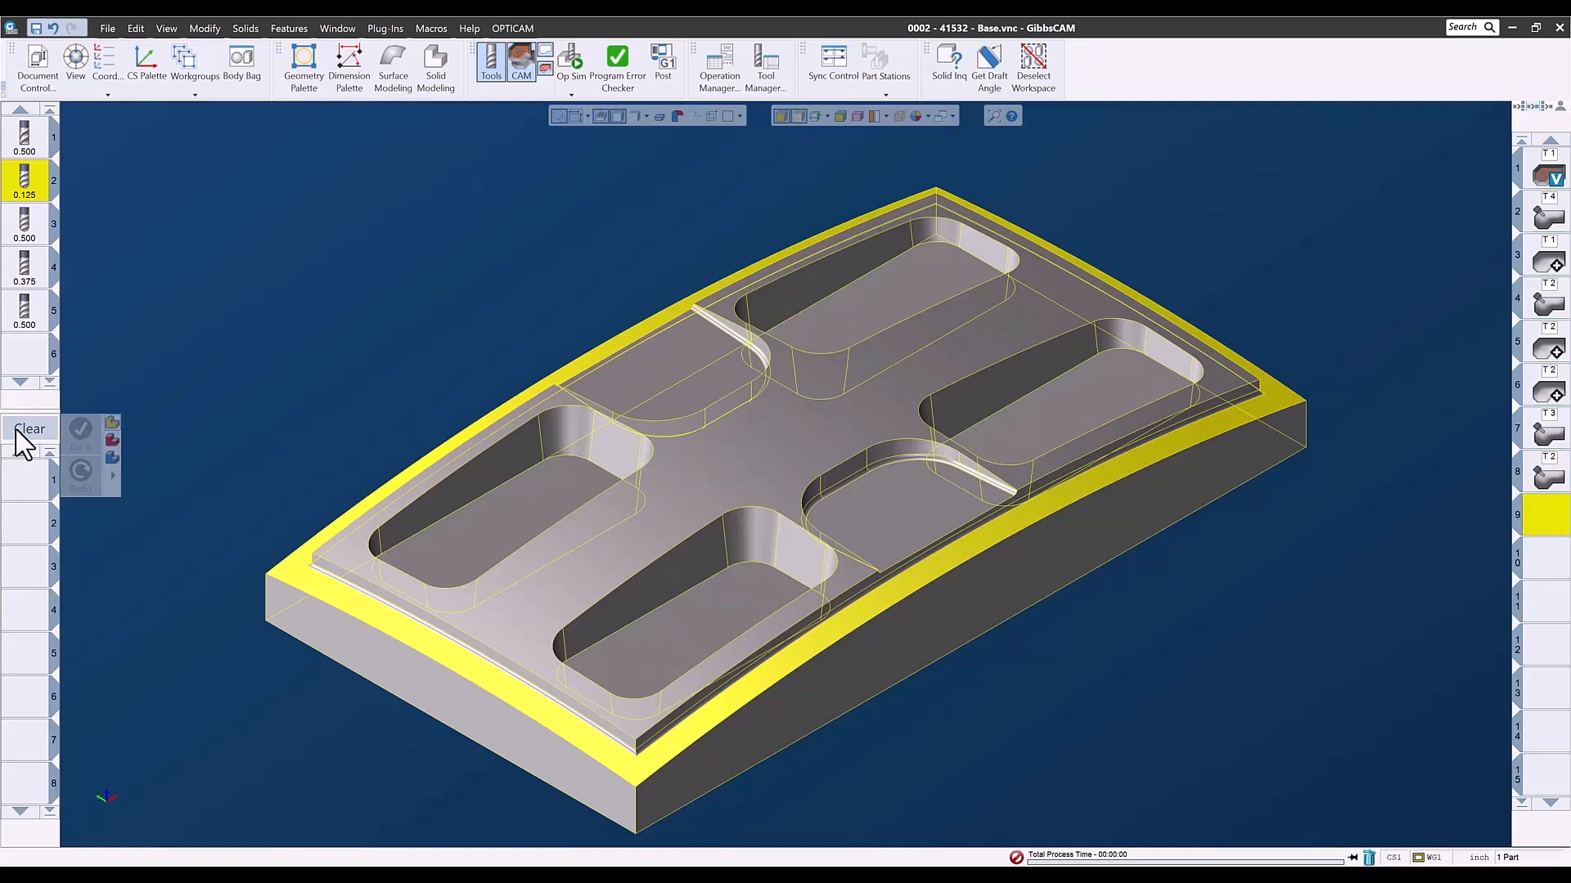
click(430, 302)
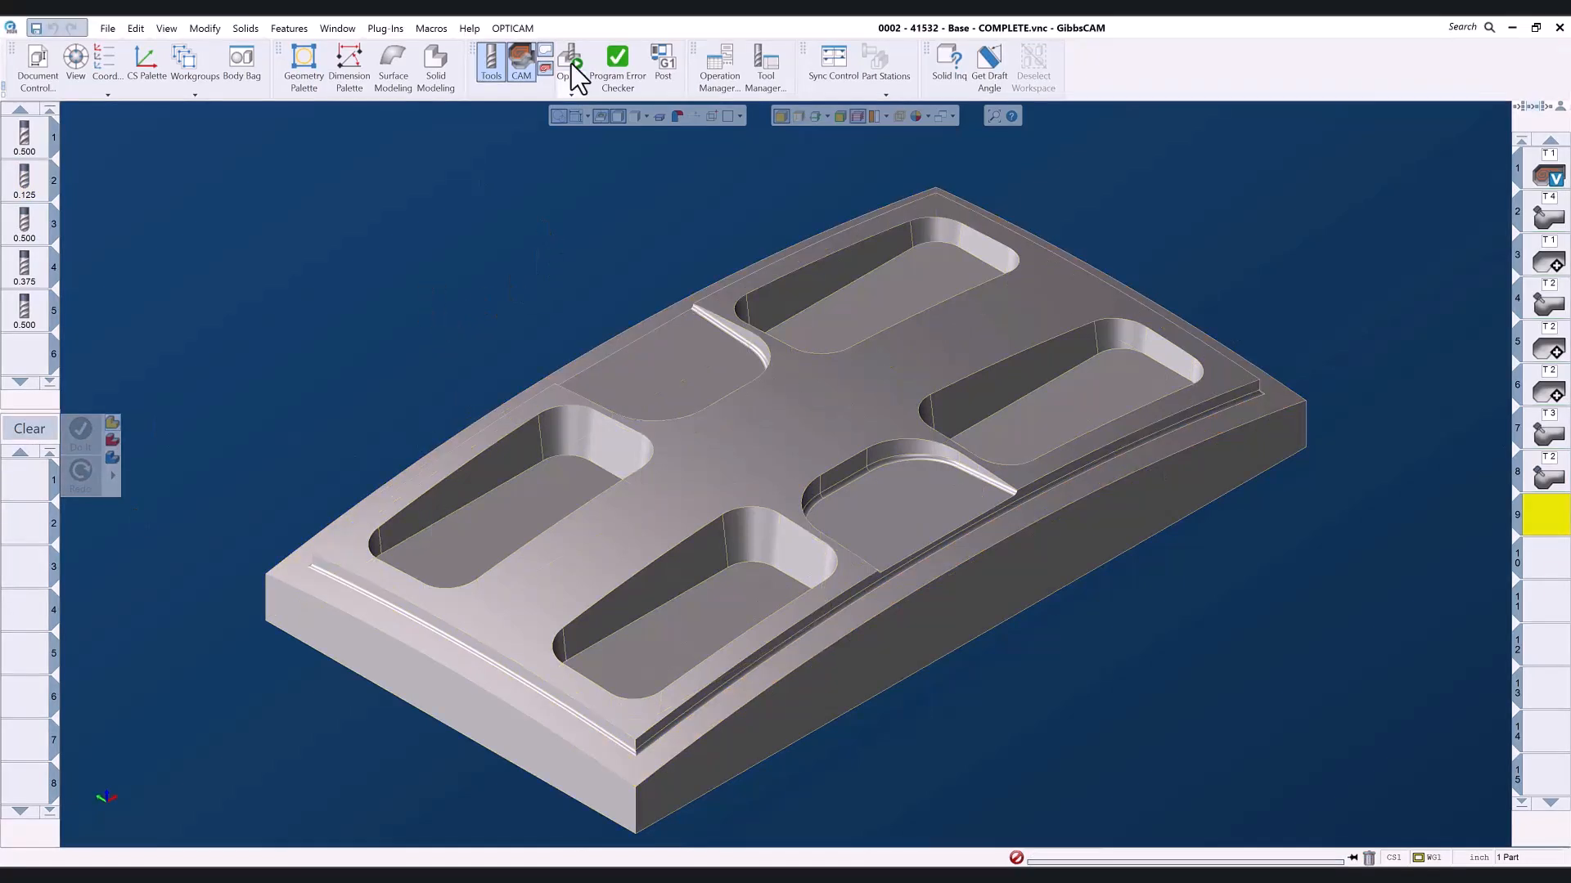
- Run the Op Sim rendering of the completed base part's operations from the stock block and adjust the playback speed
click(571, 64)
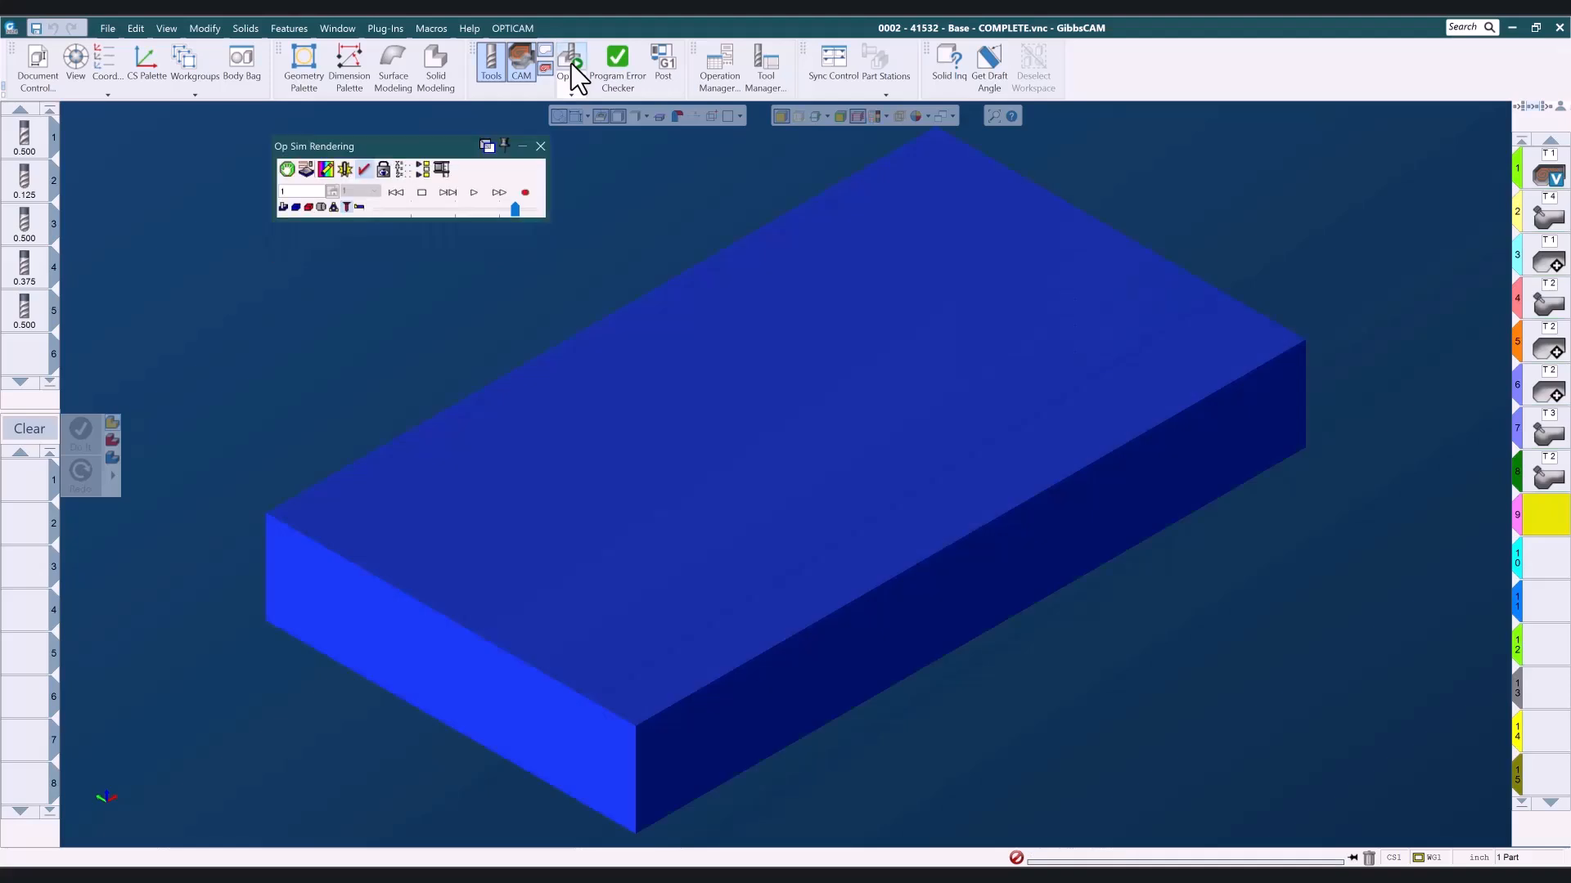
click(474, 193)
click(524, 208)
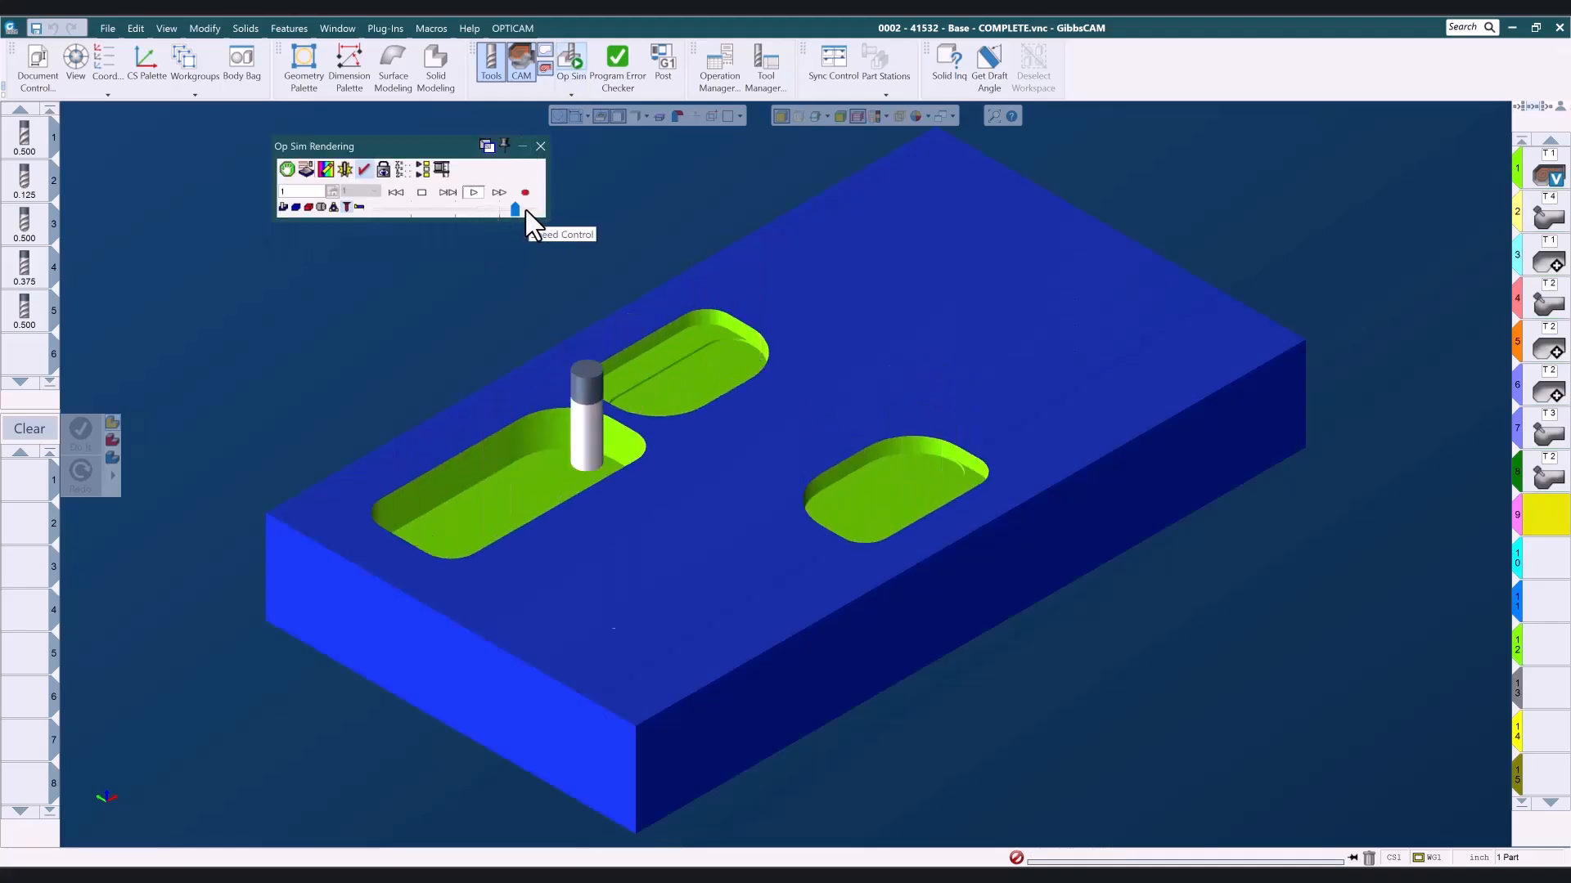